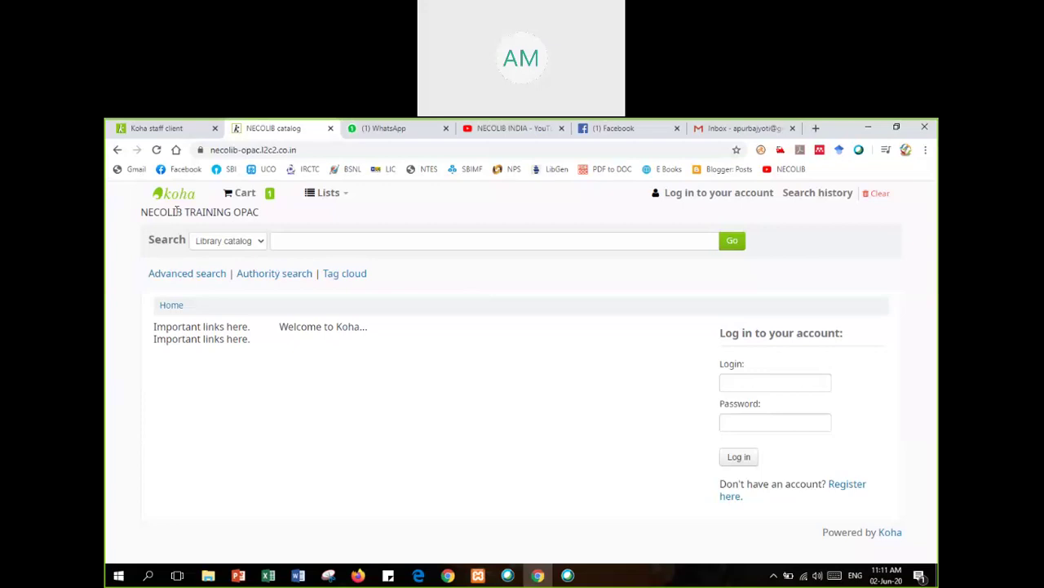
- Highlight the library header text above the search bar on the OPAC home page
left_click_drag(143, 211, 264, 213)
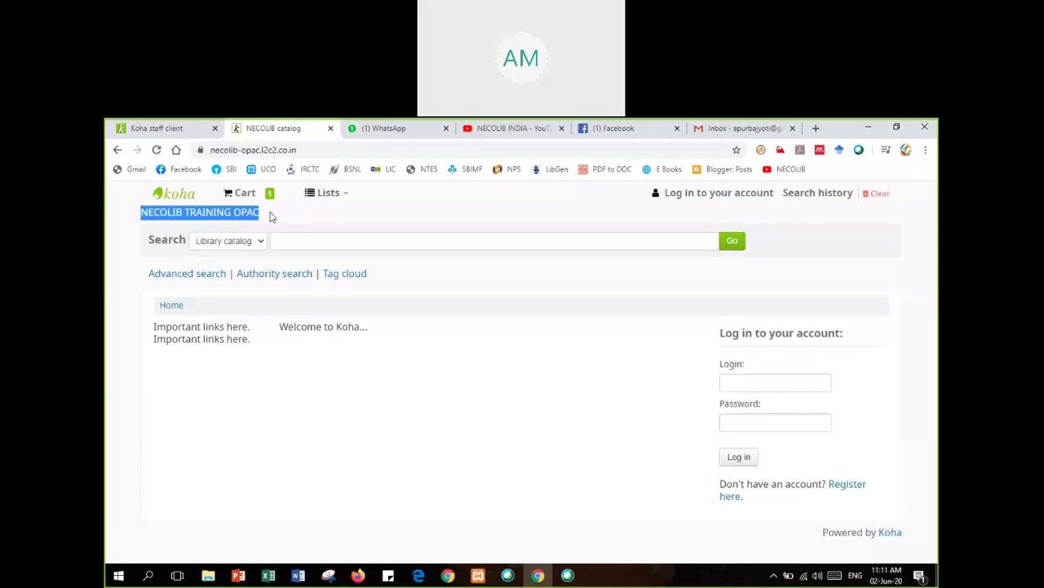
left_click(267, 216)
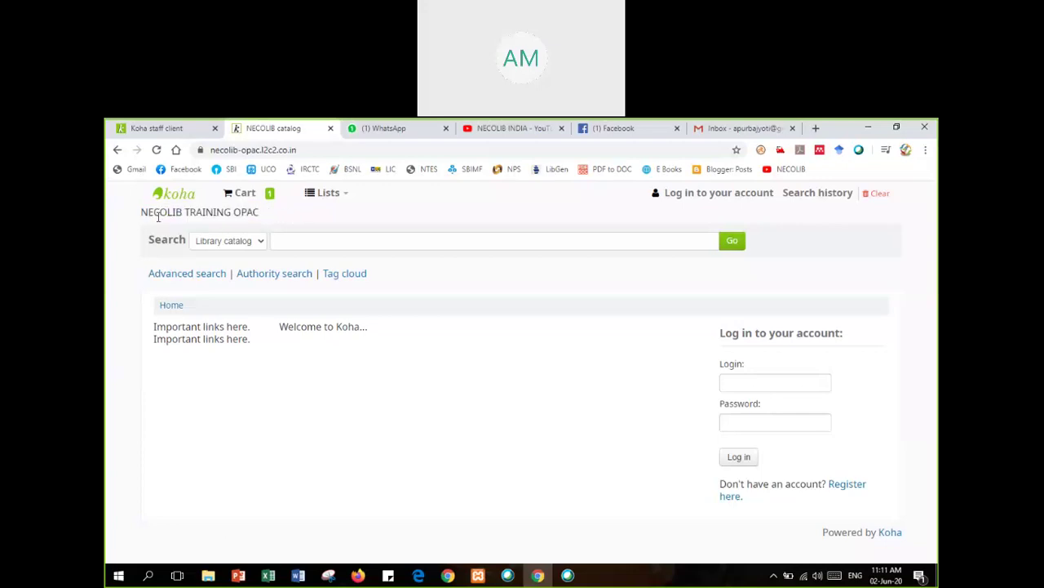
left_click_drag(140, 213, 265, 214)
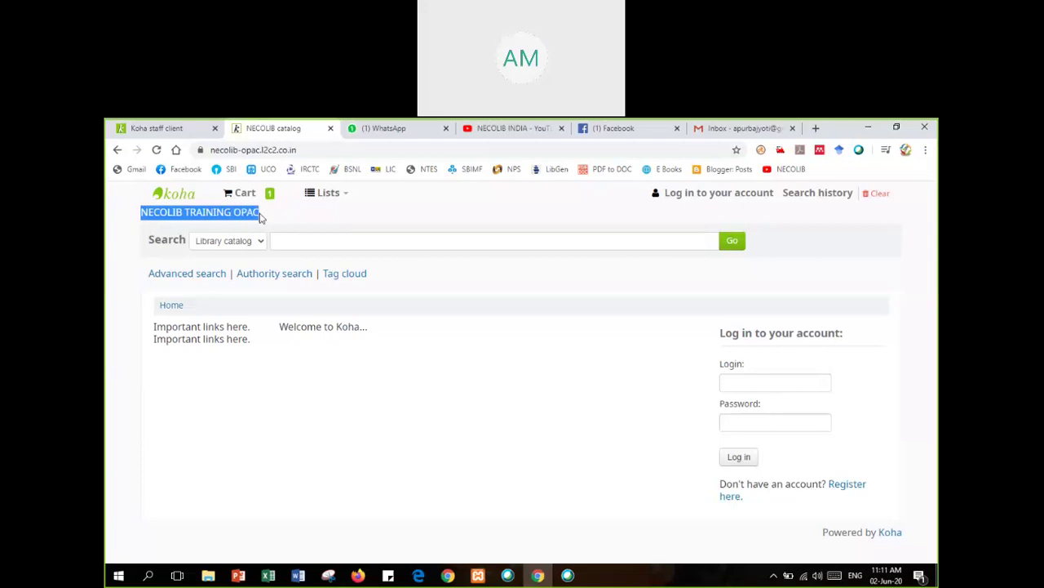
- Open the OPAC section of the global system preferences in the Koha staff client's administration
left_click(174, 131)
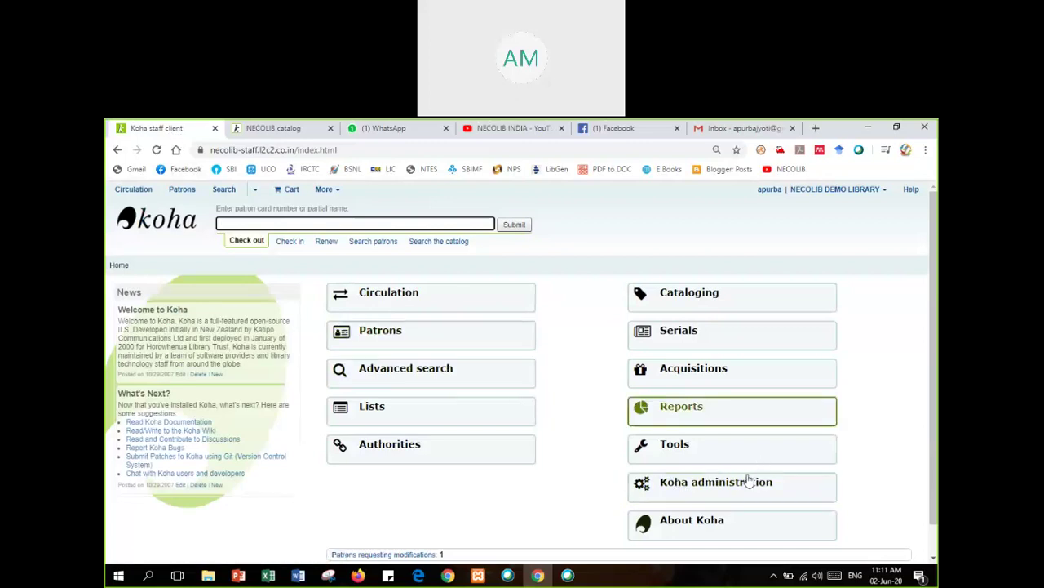
left_click(723, 487)
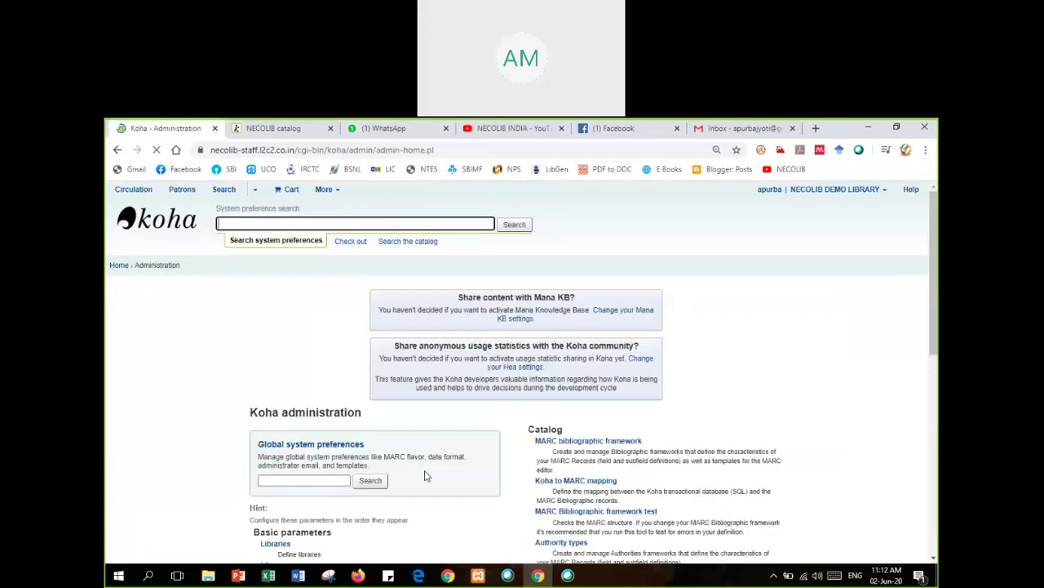
left_click(311, 446)
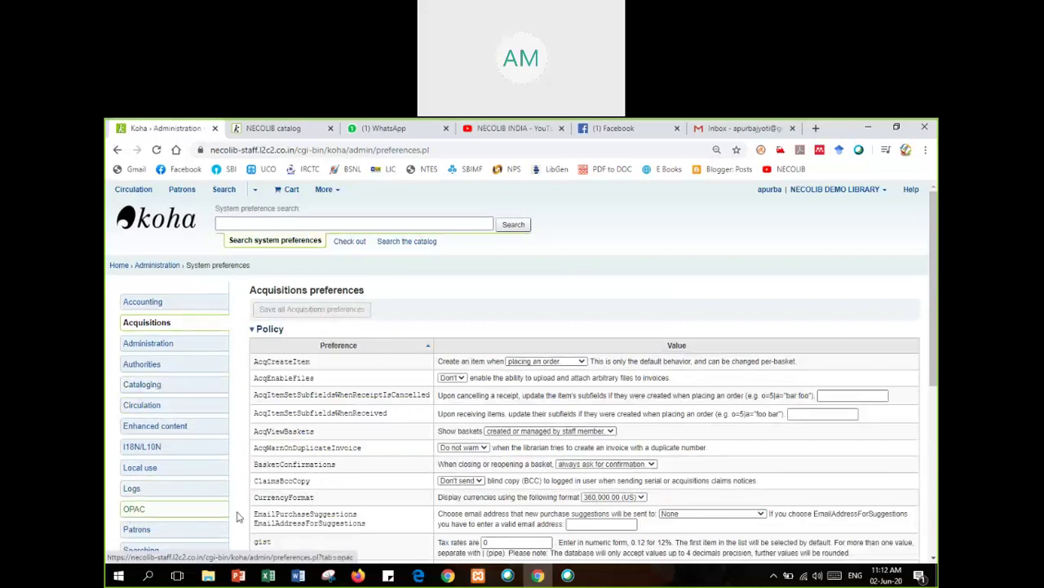
left_click(135, 511)
key("ctrl+plus")
key("ctrl+plus")
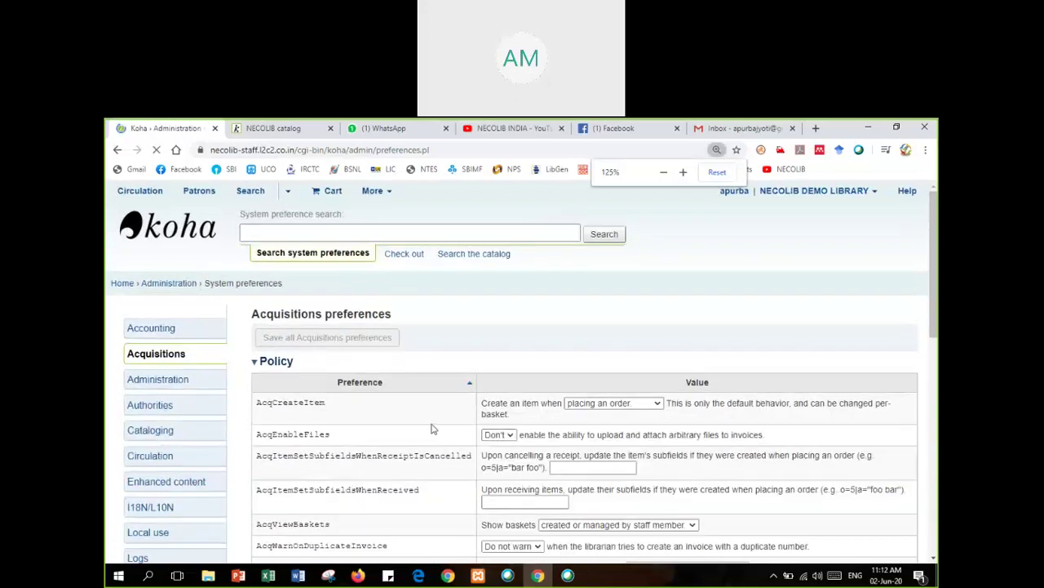
key("ctrl+plus")
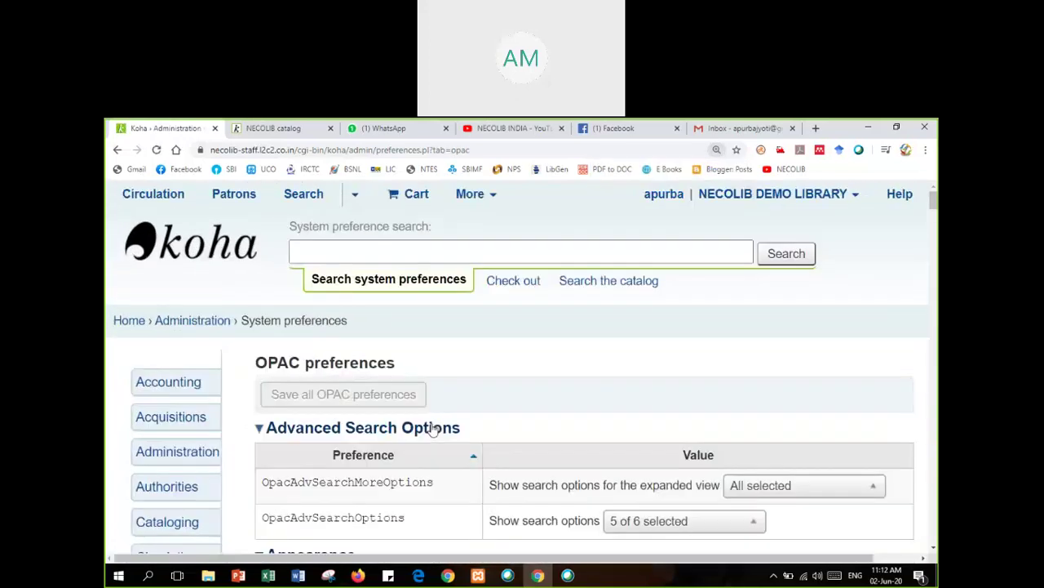
key("ctrl+minus")
key("ctrl+minus")
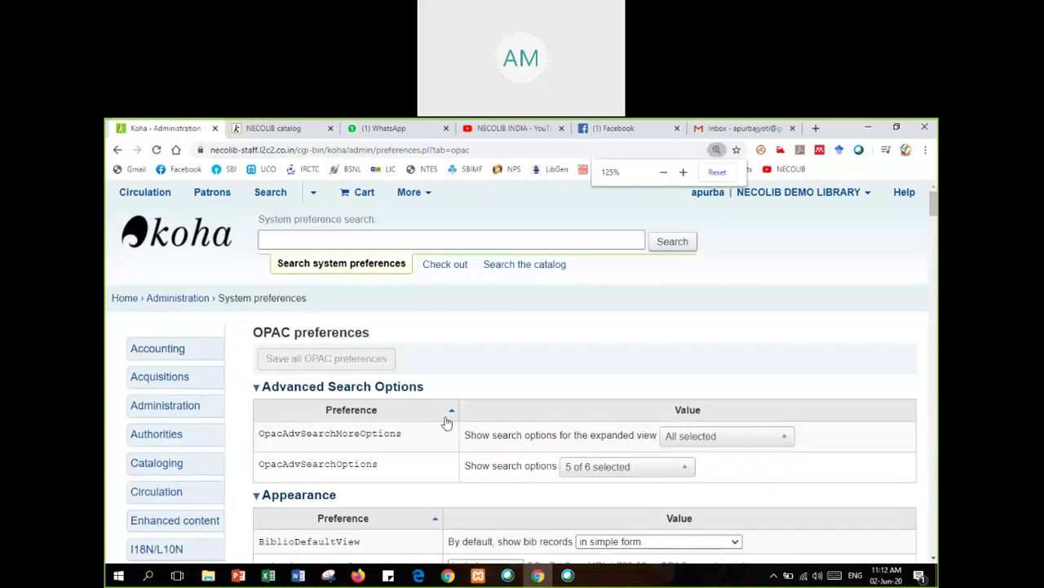
- Find the opacheader preference among the OPAC appearance settings and open its HTML for editing
scroll(201, 462, "down", 2)
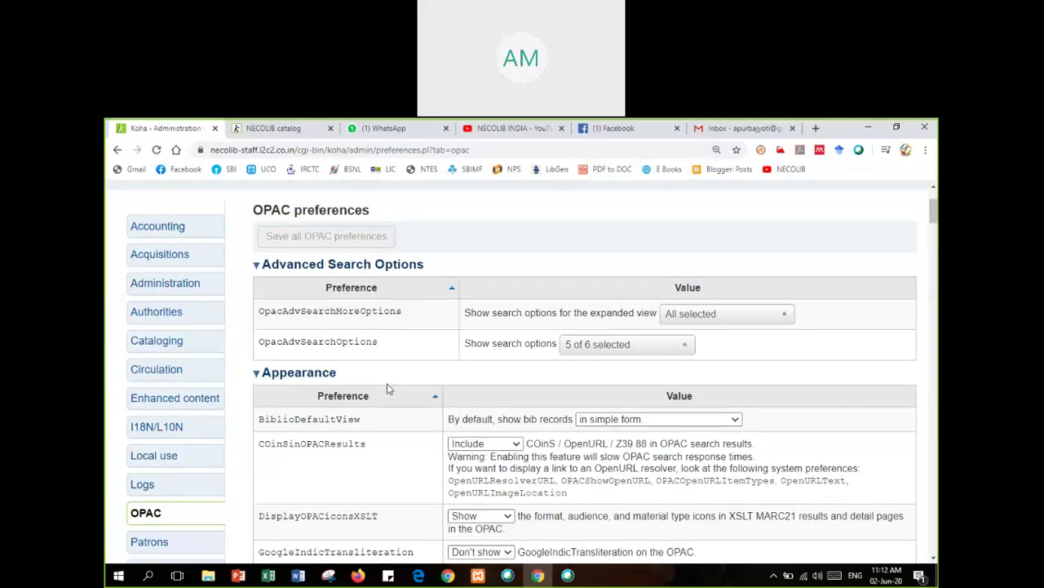
scroll(389, 387, "down", 2)
scroll(387, 392, "down", 2)
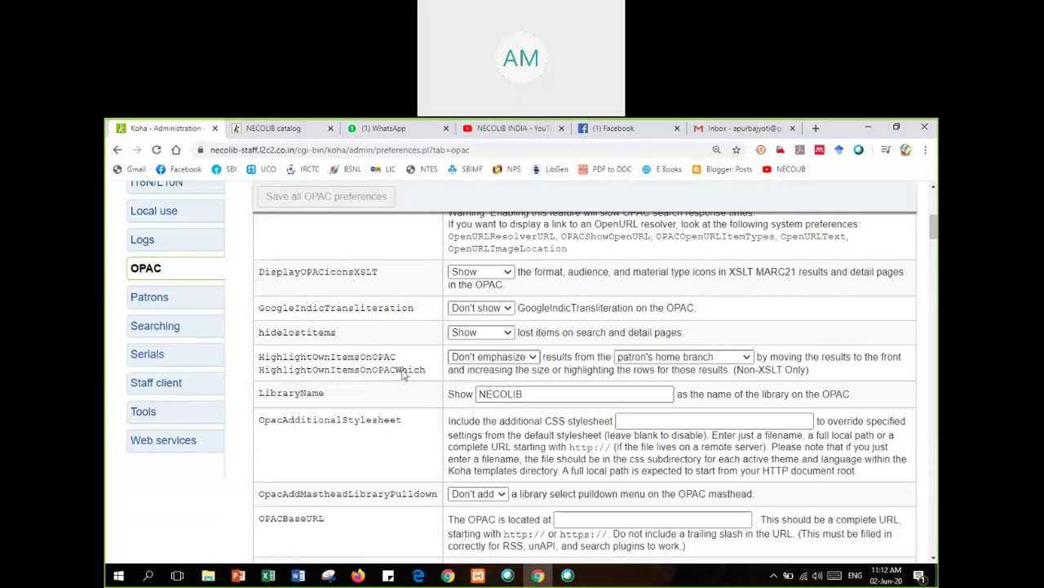
scroll(404, 374, "up", 3)
scroll(402, 371, "down", 4)
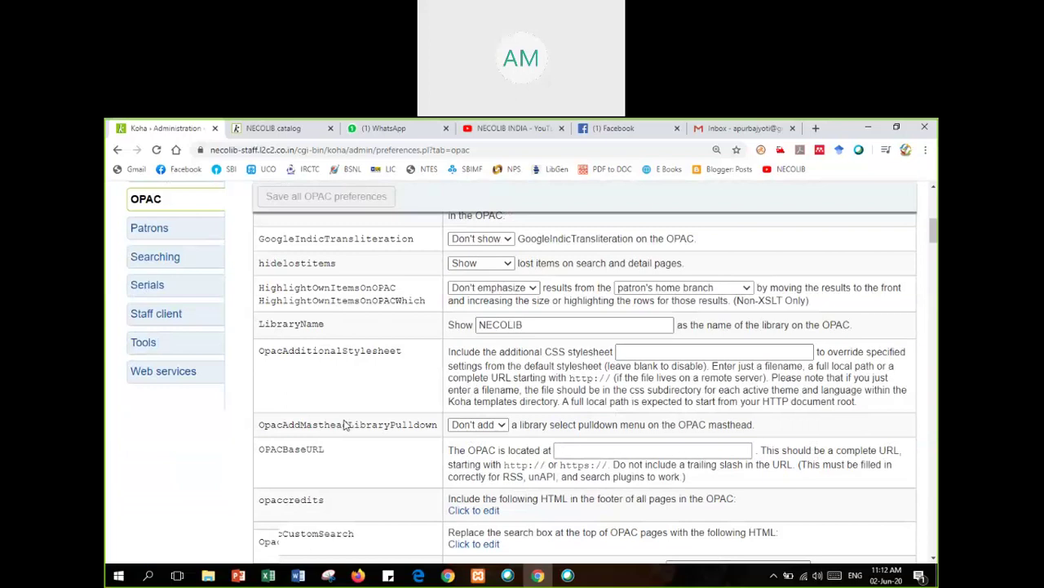
scroll(344, 424, "down", 5)
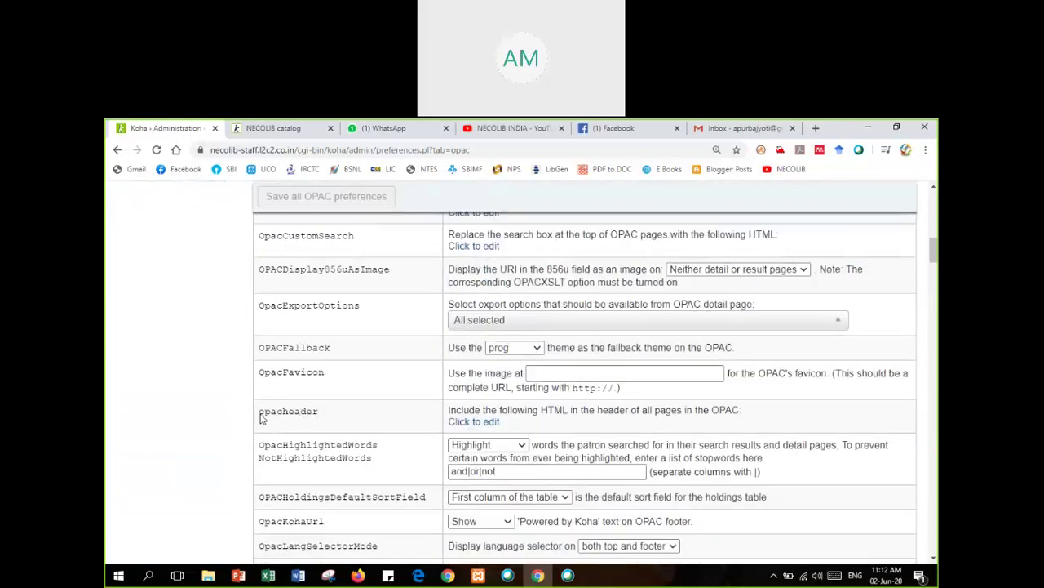
left_click_drag(259, 415, 319, 423)
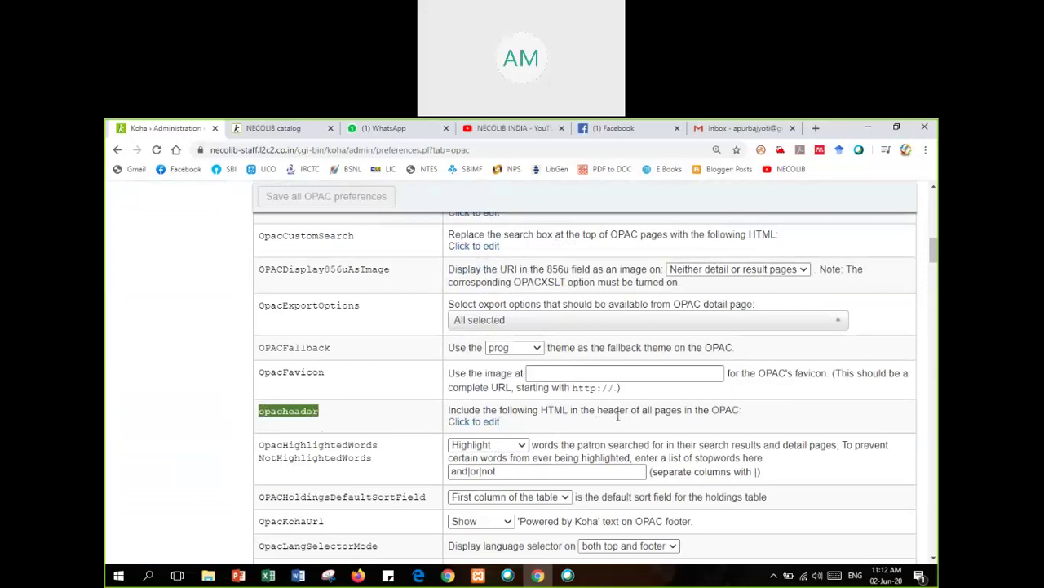
left_click(473, 423)
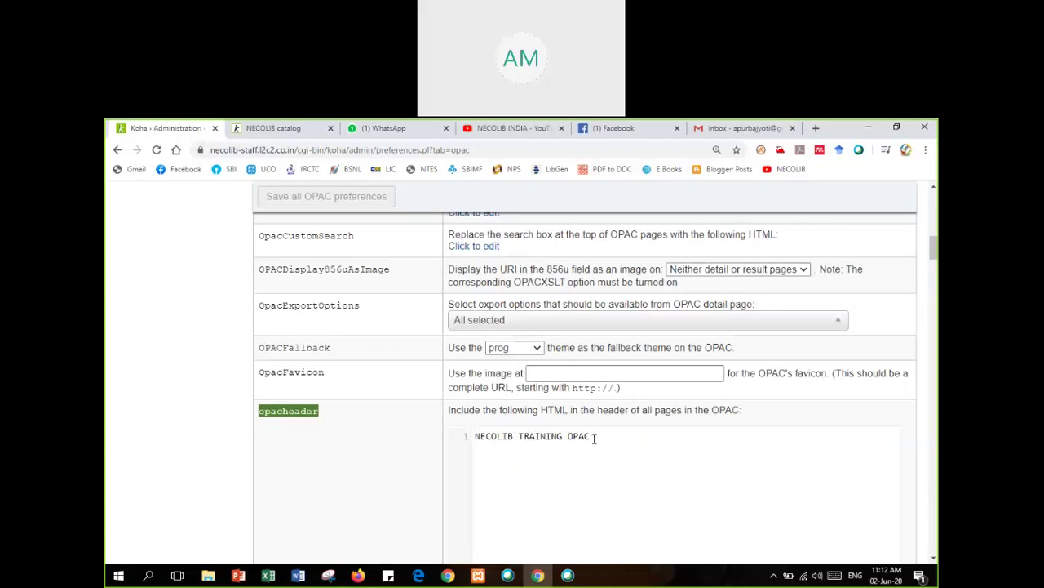
- Change the opacheader text to "NECOLIB LIVE TRAINING DEMO OPAC"
left_click_drag(593, 437, 521, 440)
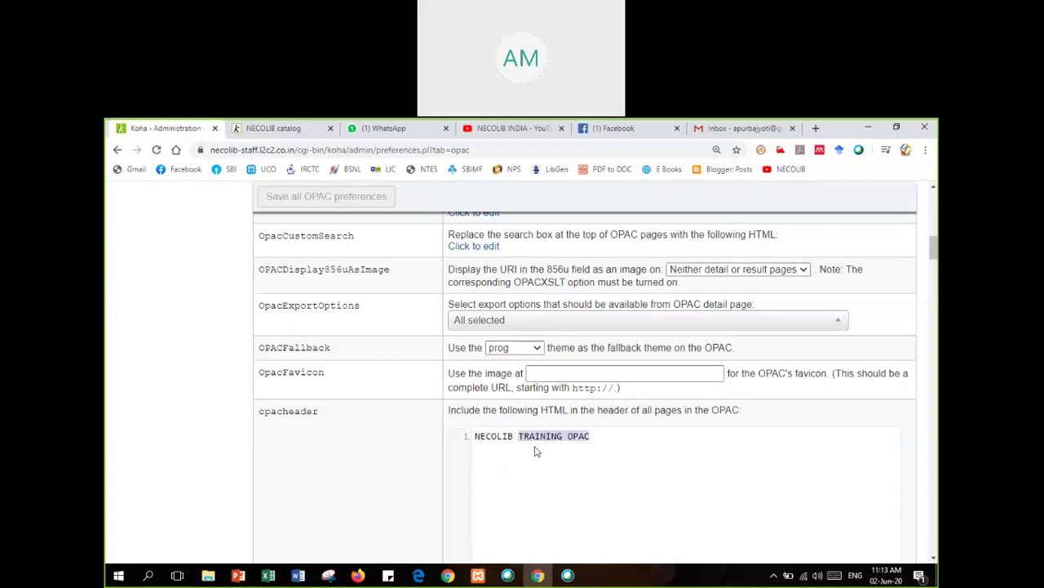
scroll(535, 451, "down", 2)
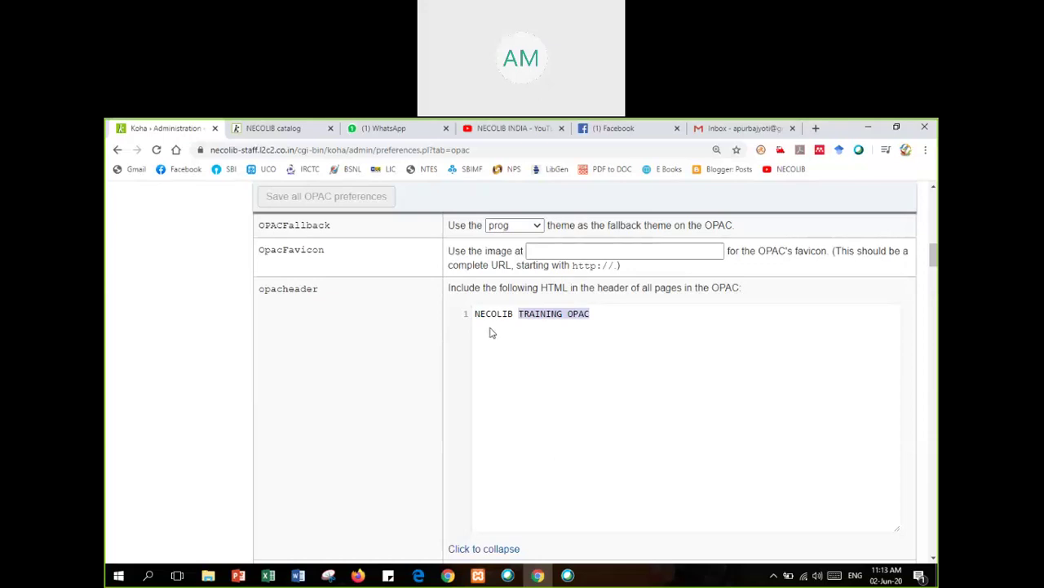
left_click_drag(474, 313, 589, 314)
left_click(561, 327)
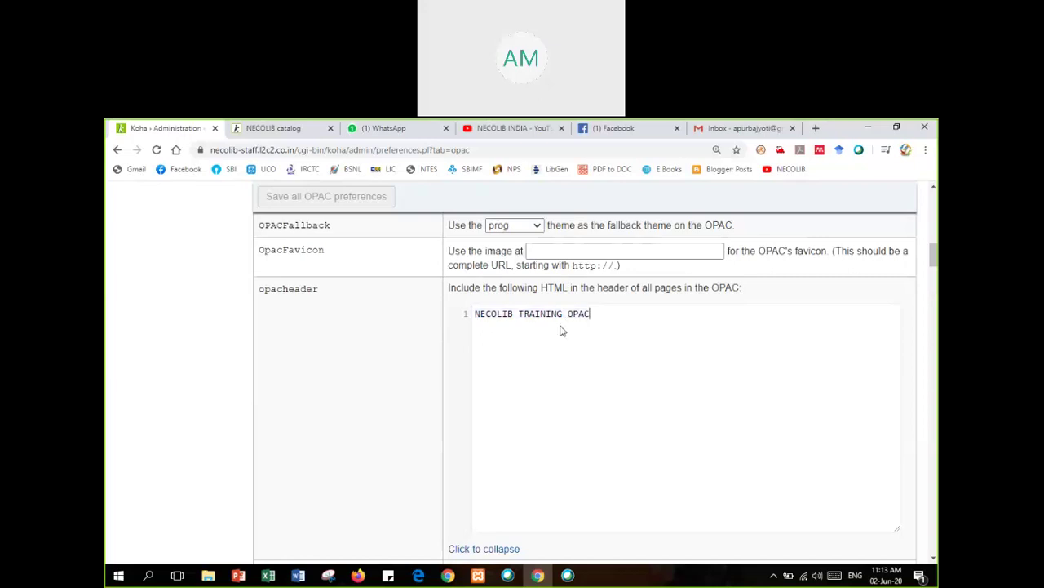
double_click(541, 313)
left_click(520, 315)
type("LIVE")
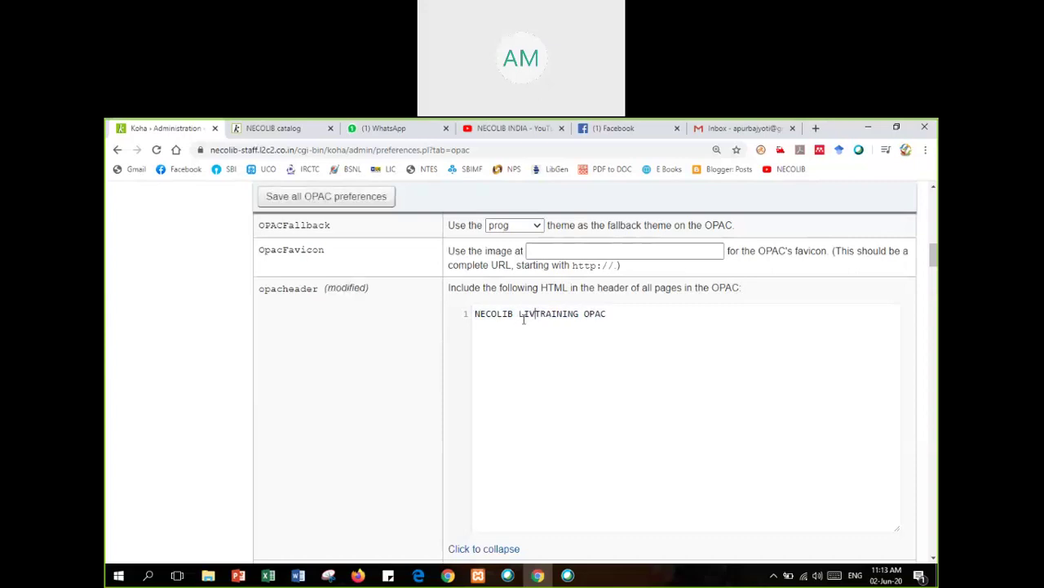
left_click(595, 313)
type("DEMO")
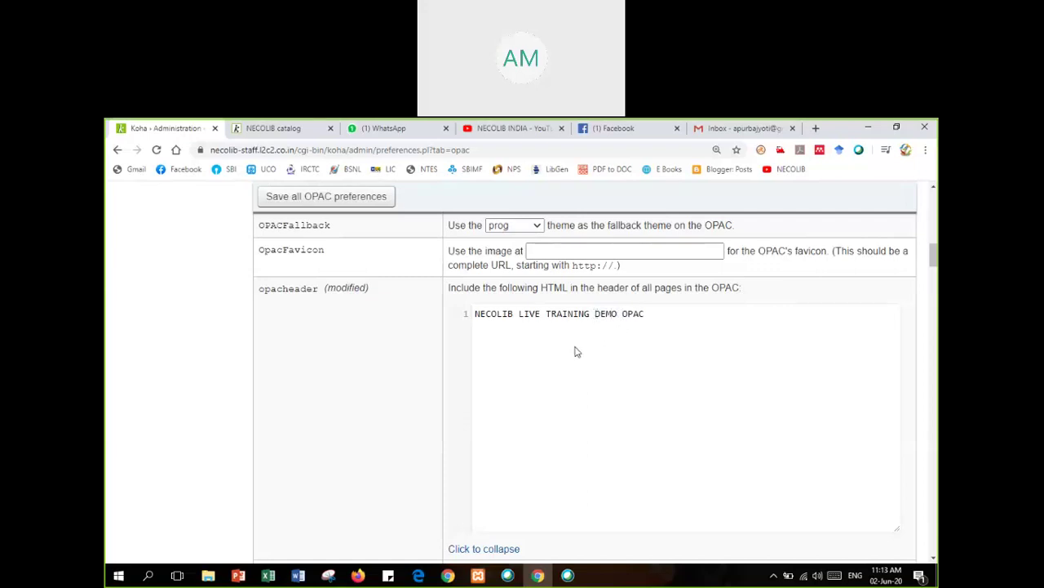
- Save all OPAC preferences and reload the OPAC home page to check its header
scroll(575, 359, "down", 2)
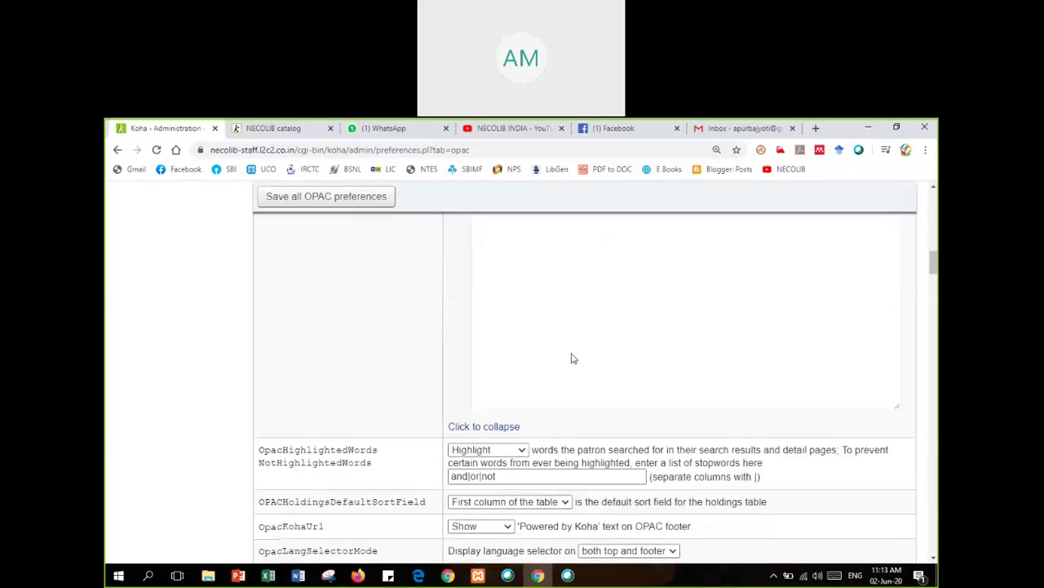
left_click(286, 198)
scroll(547, 300, "up", 2)
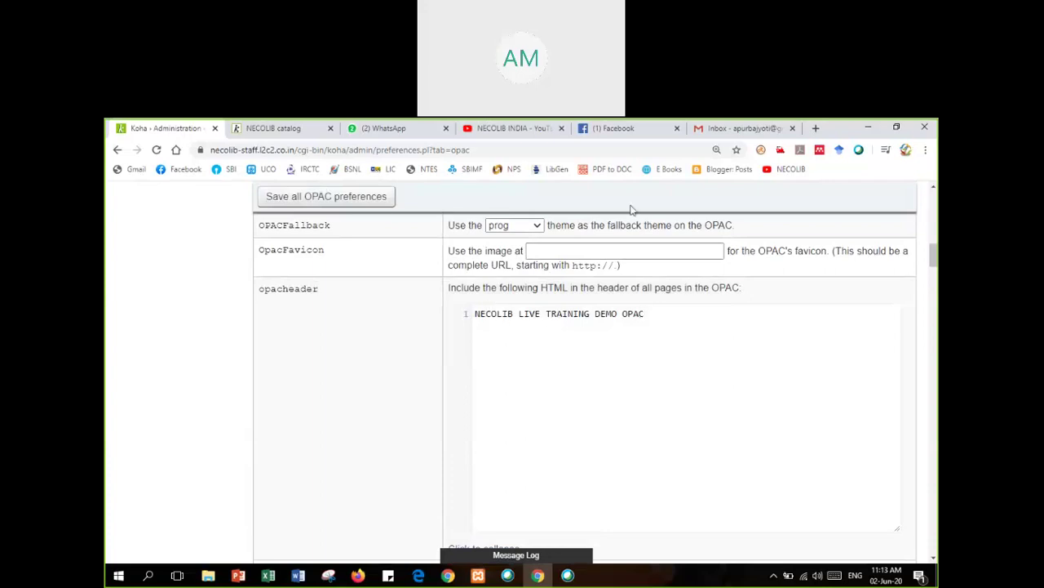
left_click(275, 131)
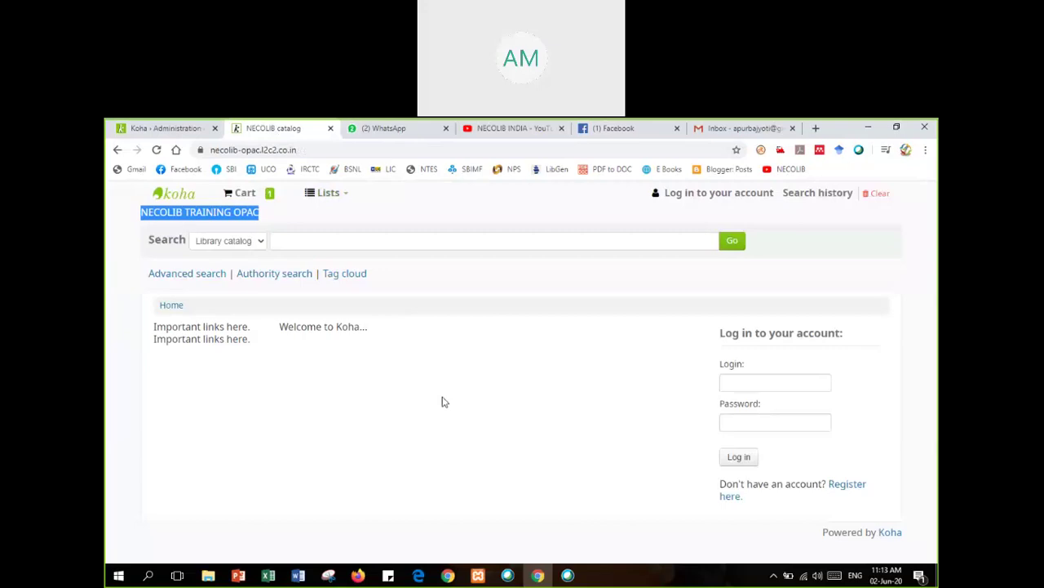
key("F5")
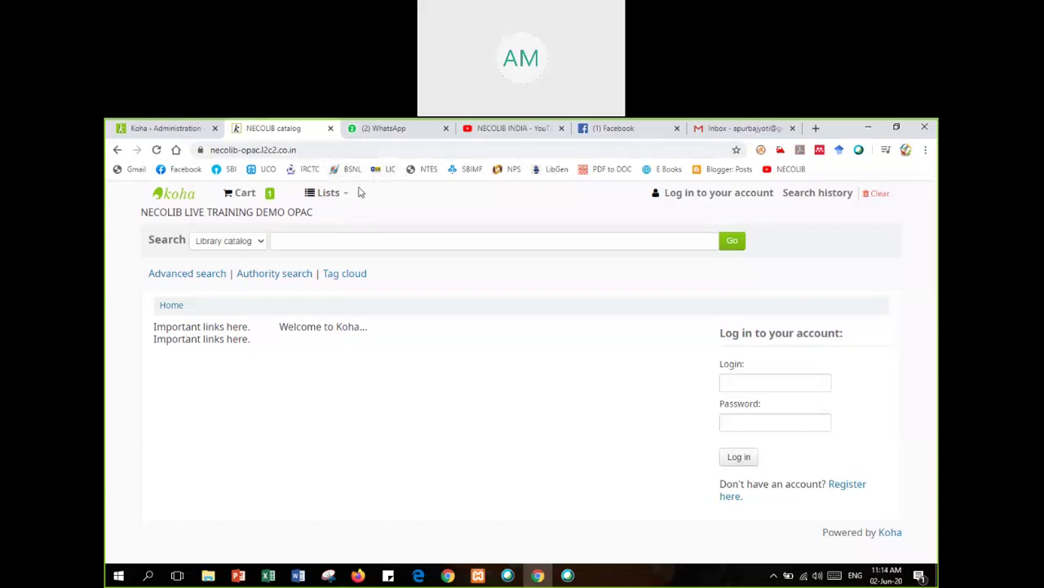
- Open w3schools.com in a new browser tab placed directly after the NECOLIB catalog tab
key("ctrl+t")
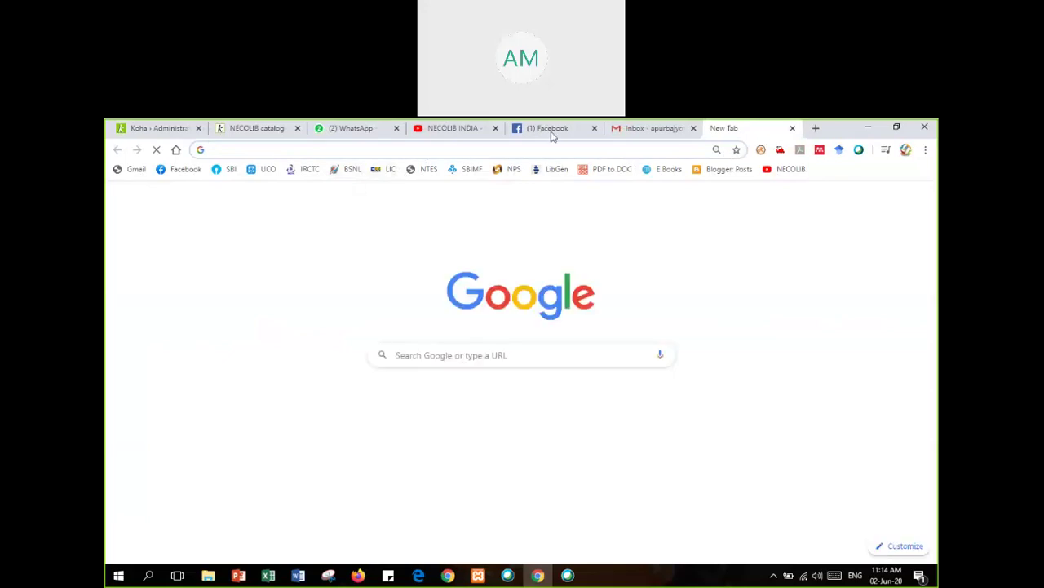
left_click_drag(724, 128, 336, 128)
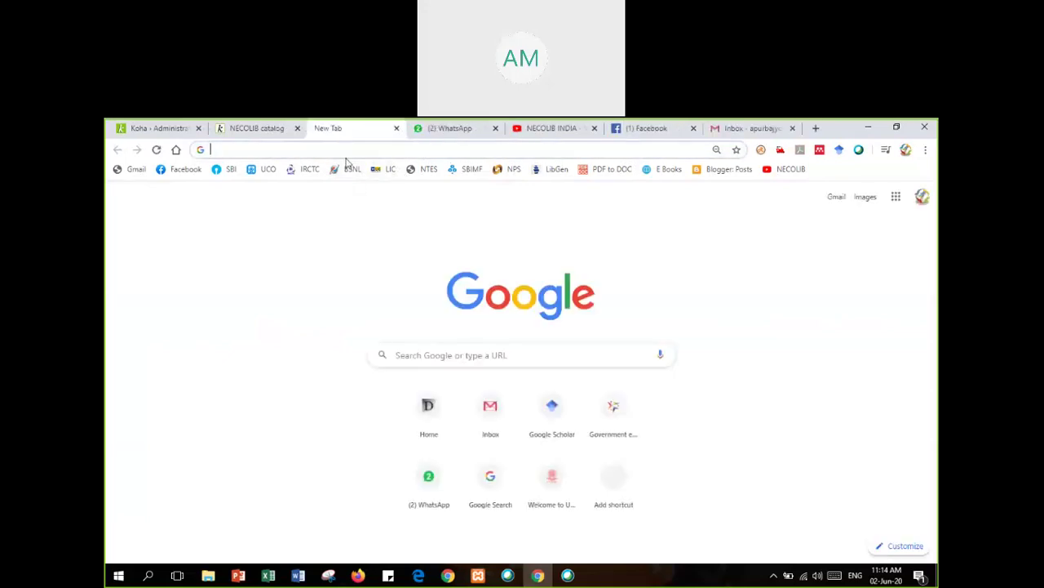
left_click(319, 154)
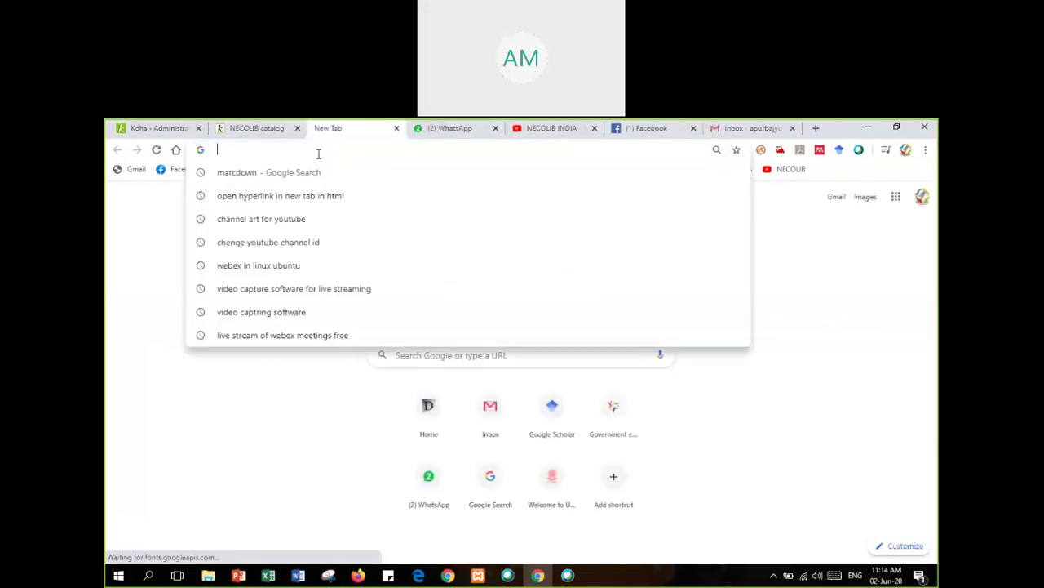
type("w3sch")
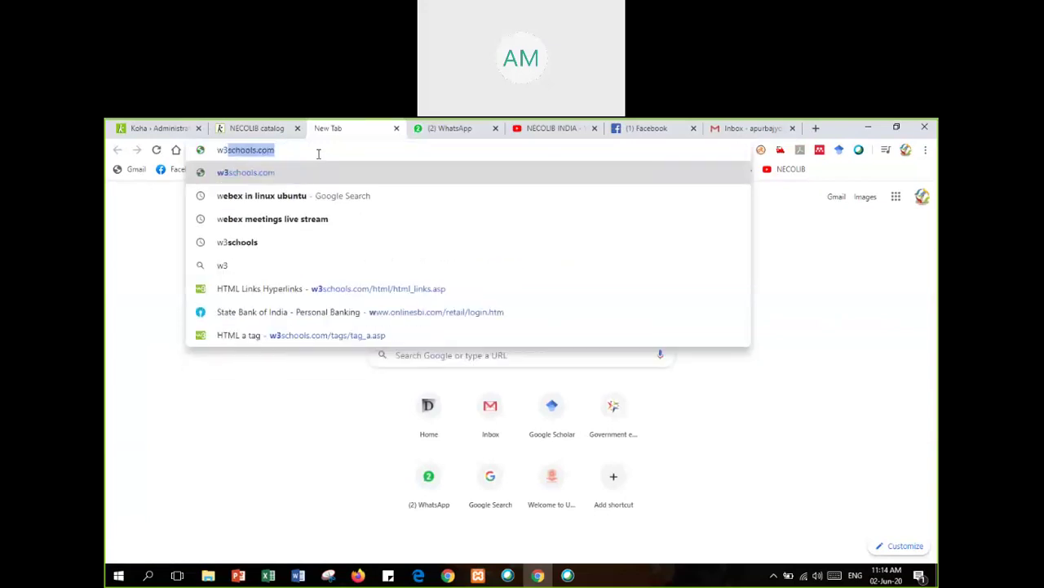
type("ool")
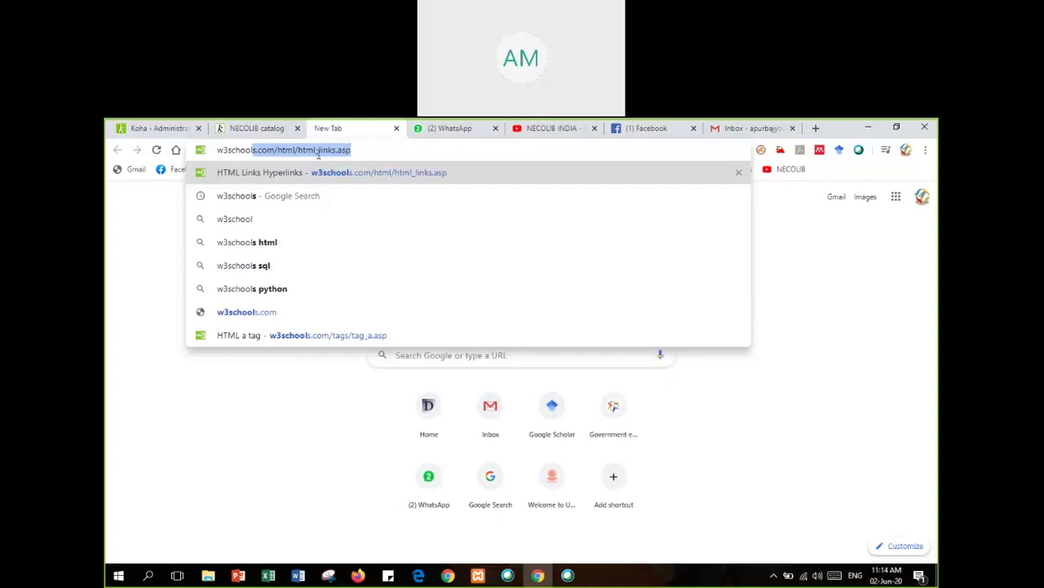
key("Down")
key("Down")
key("Down")
key("Down")
key("Down")
key("Down")
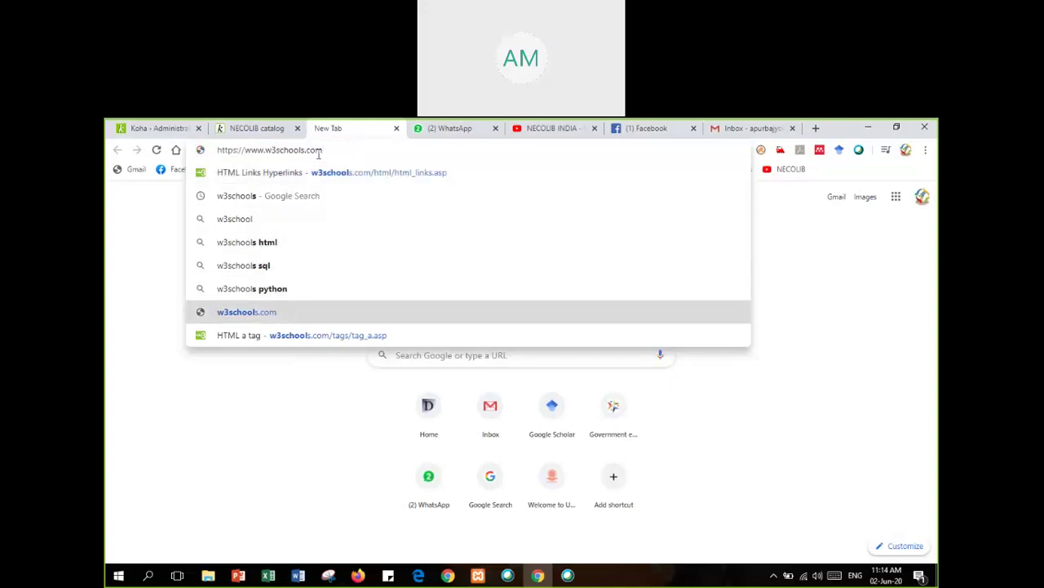
key("Return")
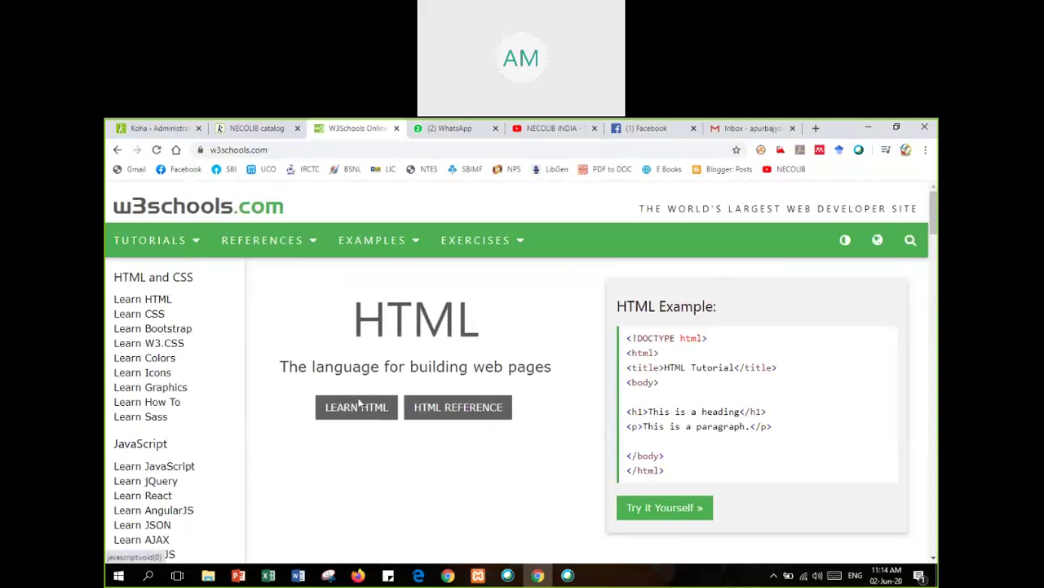
- Search W3Schools for "text size", close the results and look over the home page's tutorials
left_click(910, 240)
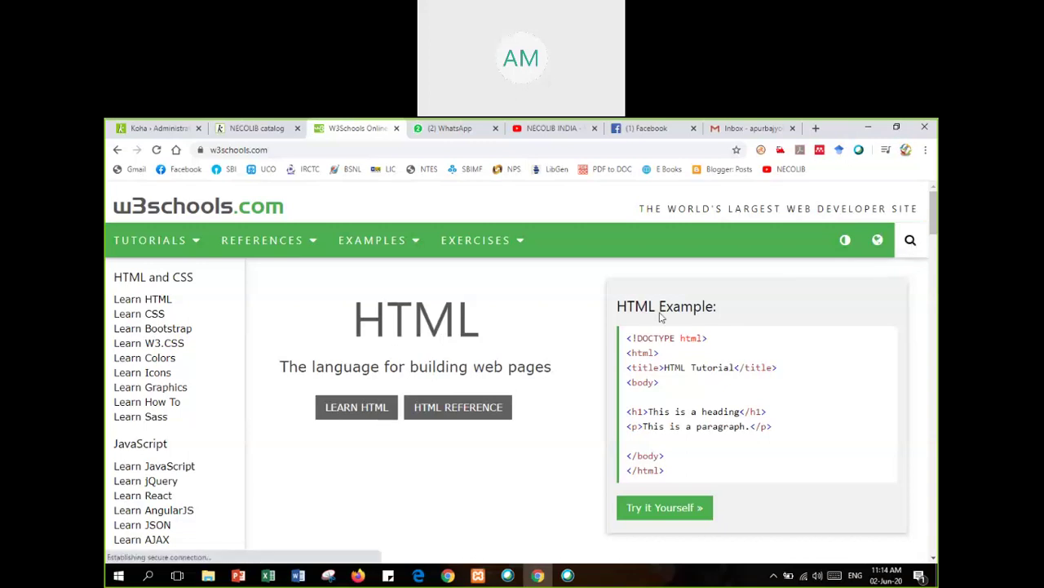
type("text ")
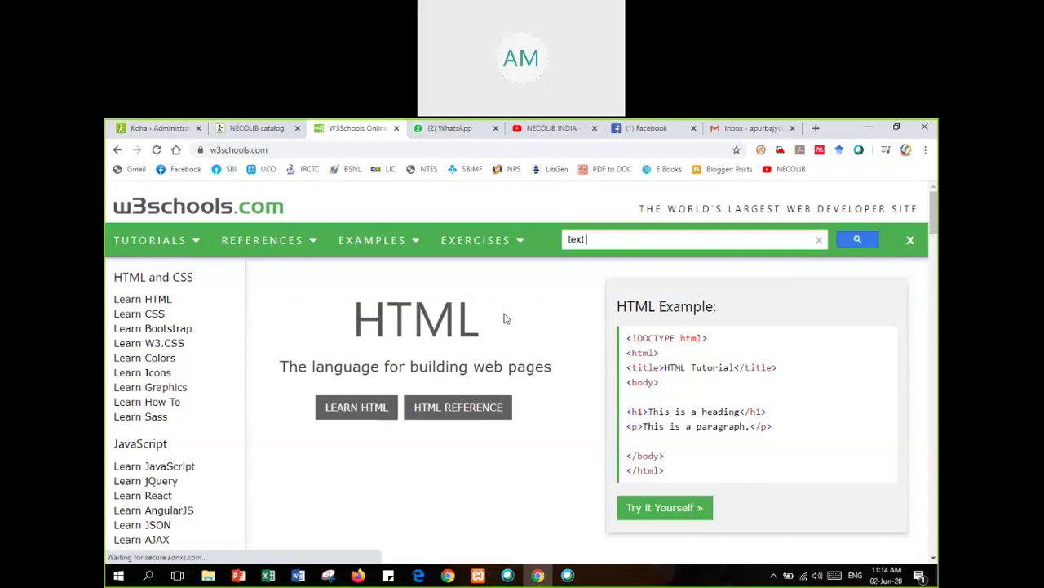
type("size")
key("Return")
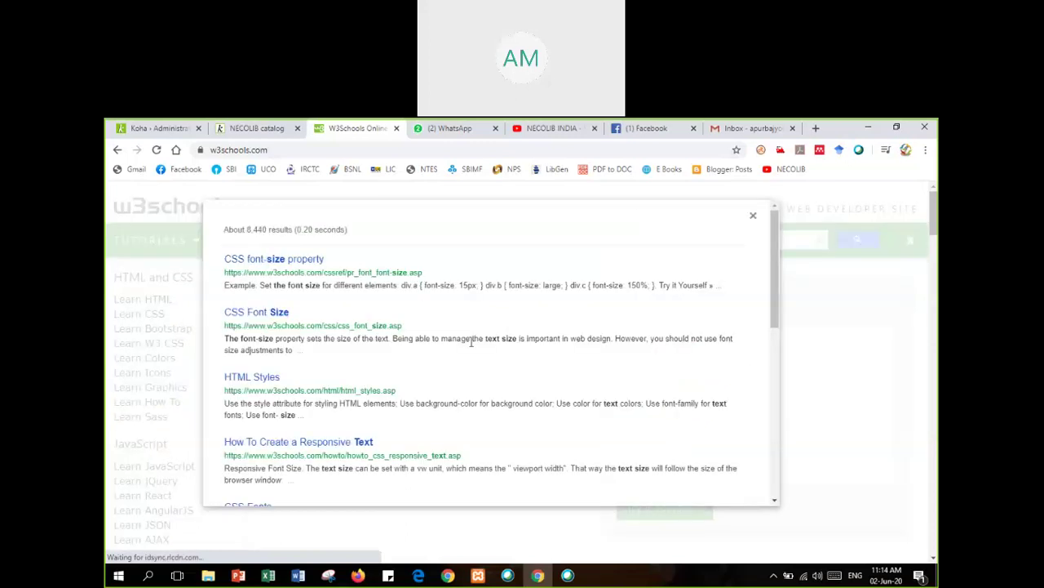
key("Escape")
scroll(483, 359, "down", 3)
scroll(221, 413, "down", 4)
scroll(201, 400, "up", 7)
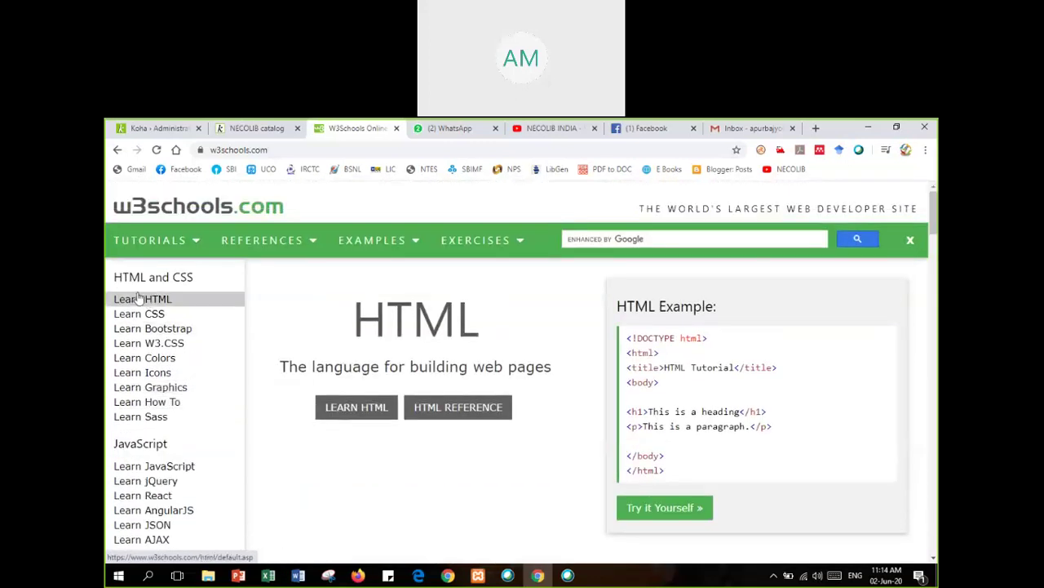
- Go to the HTML Styles chapter of the W3Schools HTML tutorial and open its first example in the Tryit Editor
left_click(139, 300)
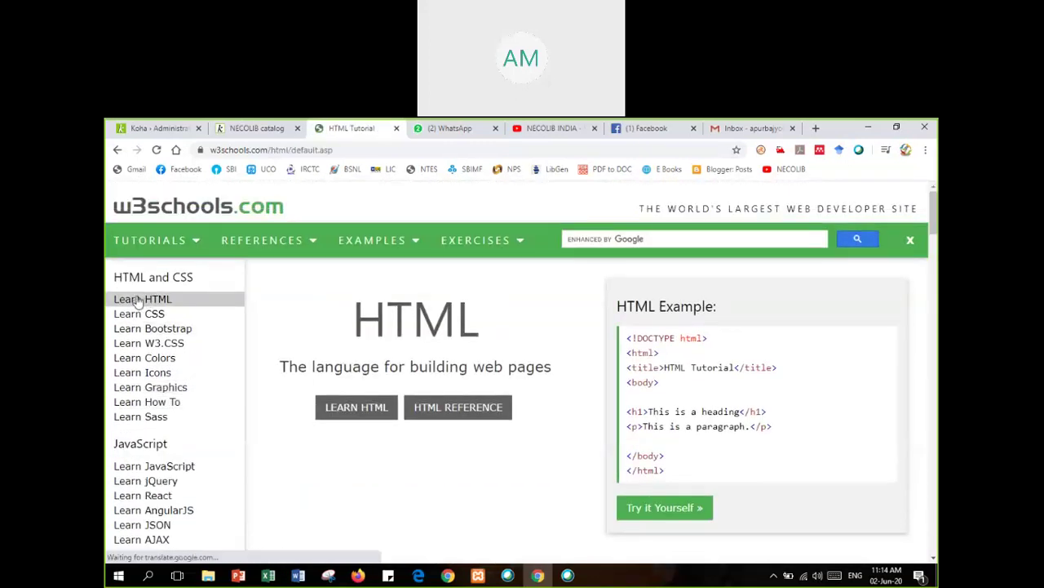
scroll(381, 399, "down", 3)
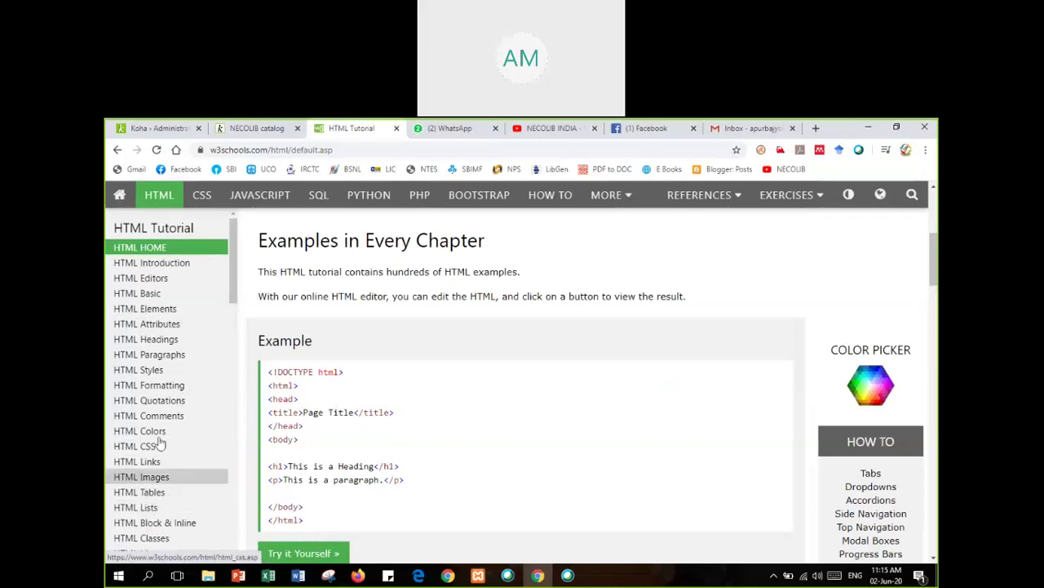
left_click(153, 373)
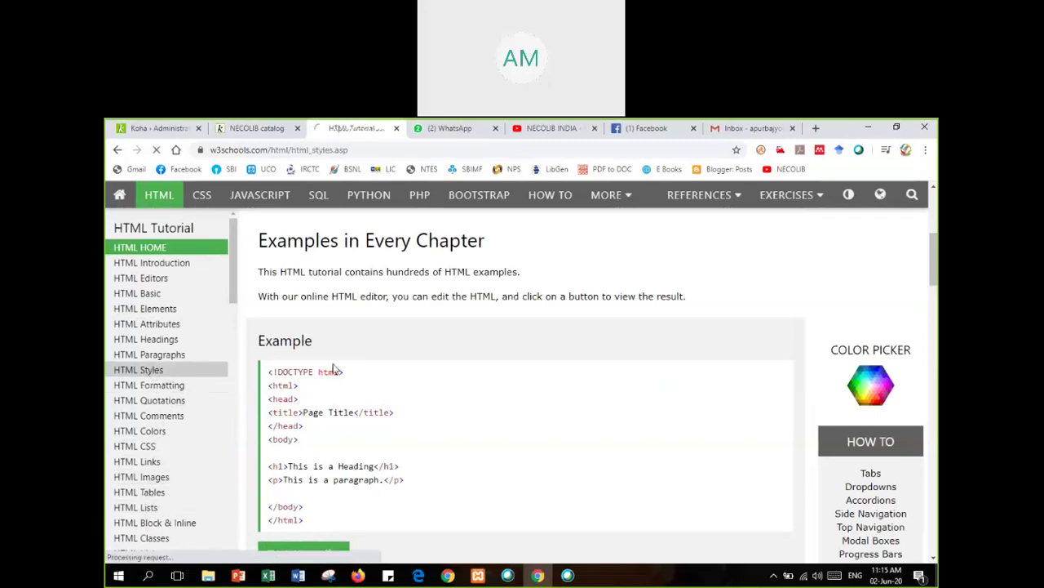
scroll(465, 390, "down", 2)
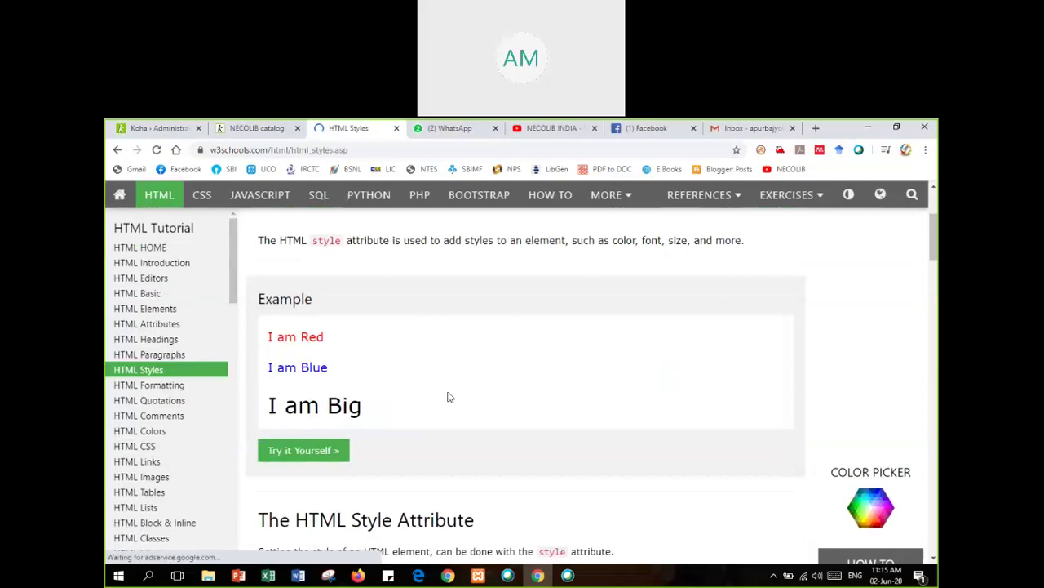
left_click(301, 453)
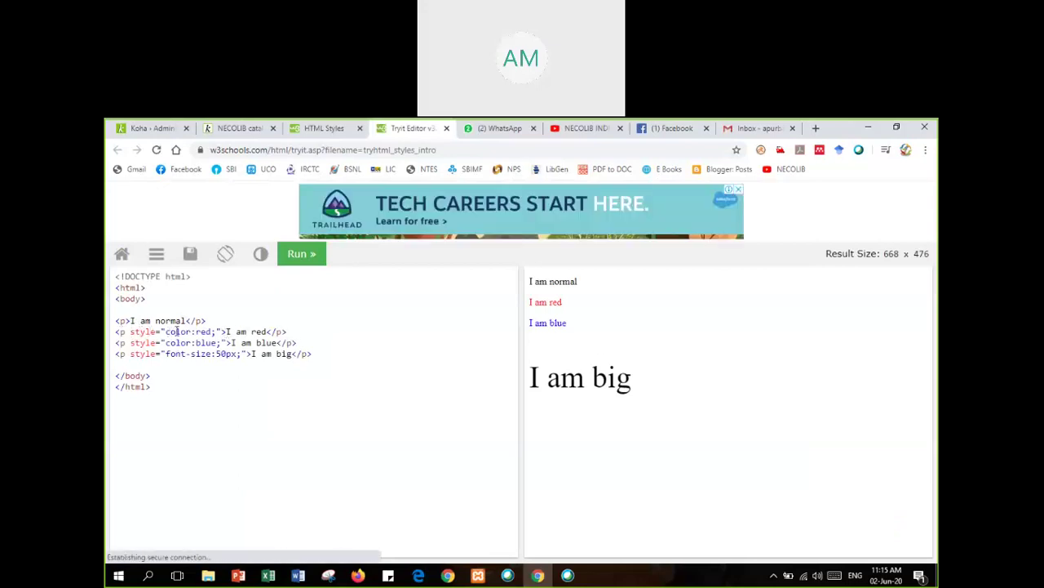
- Copy the example line <p style="color:red;">I am red</p> and paste it in front of the existing opacheader text in Koha
left_click_drag(162, 331, 227, 331)
left_click_drag(115, 332, 227, 330)
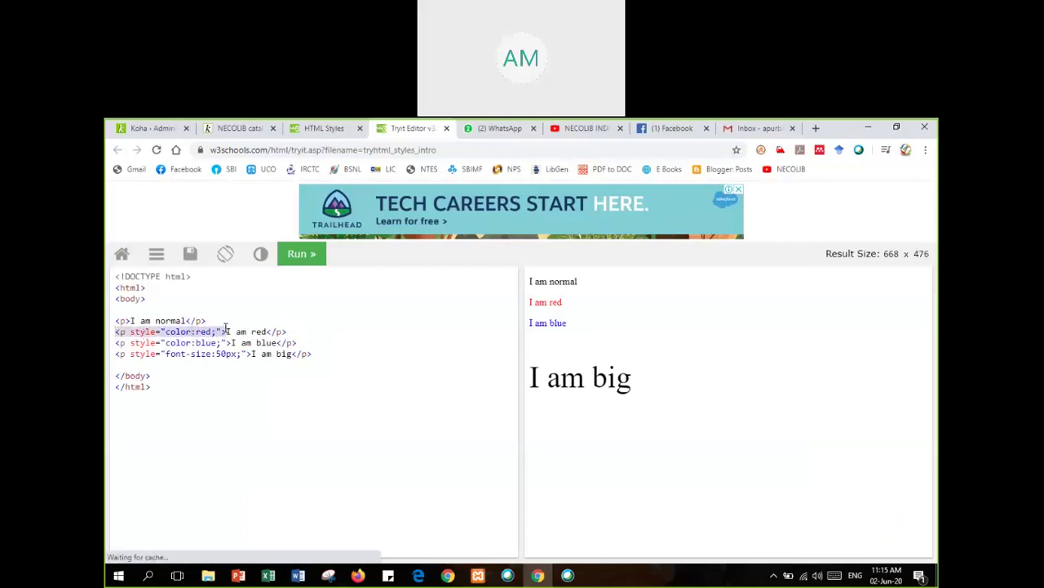
left_click_drag(287, 332, 115, 332)
key("ctrl+c")
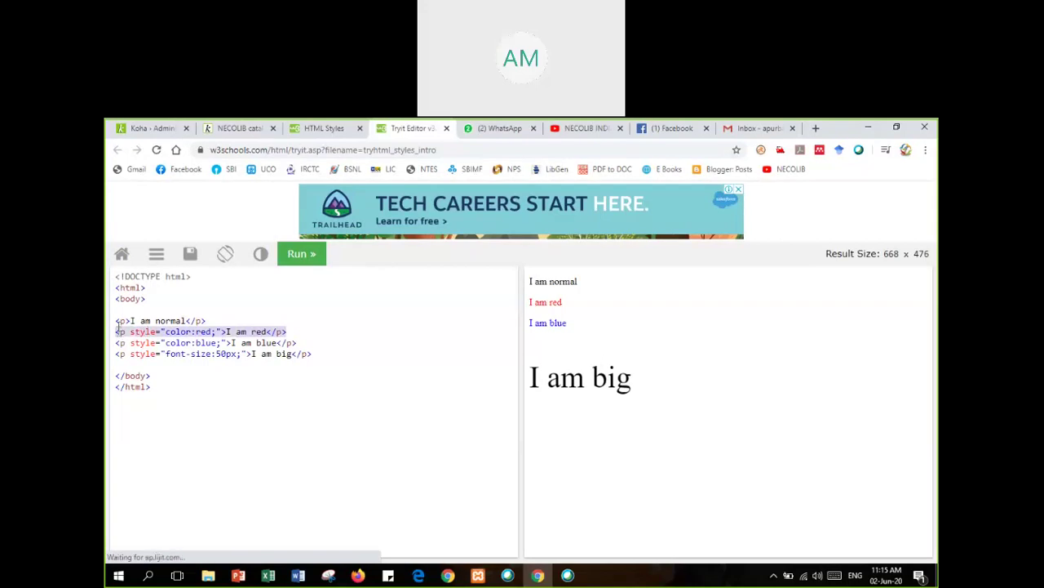
left_click(244, 136)
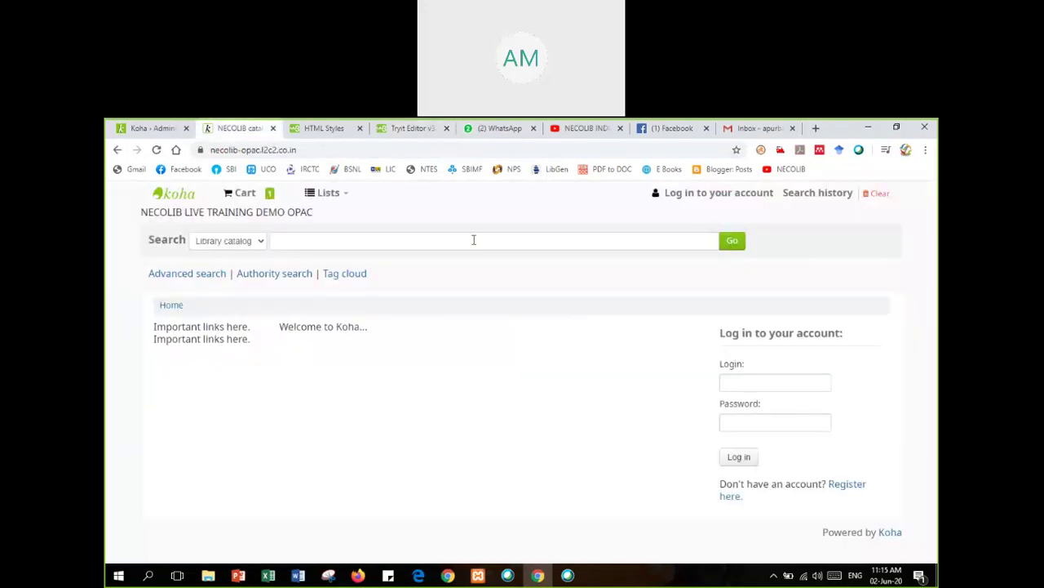
left_click(151, 137)
left_click(653, 314)
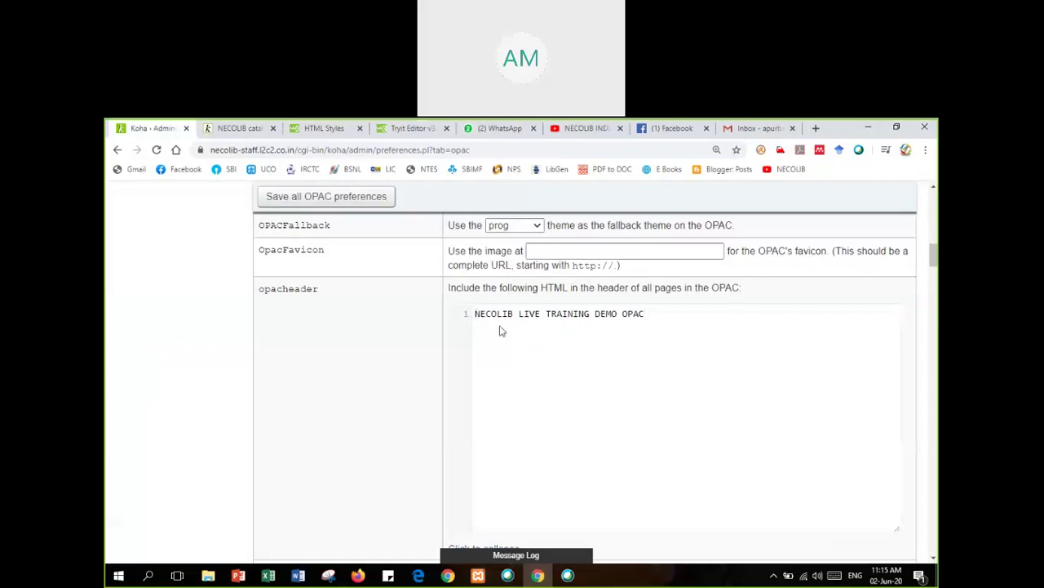
key("ctrl+v")
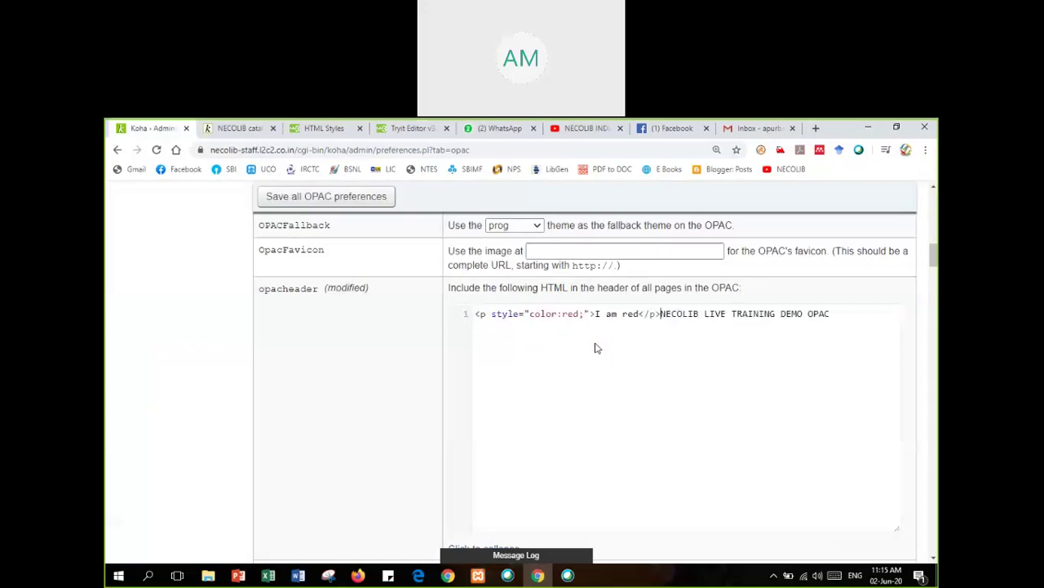
- Move "NECOLIB LIVE TRAINING DEMO OPAC" inside the red paragraph tags in opacheader, replacing "I am red"
left_click_drag(661, 313, 829, 315)
key("ctrl+c")
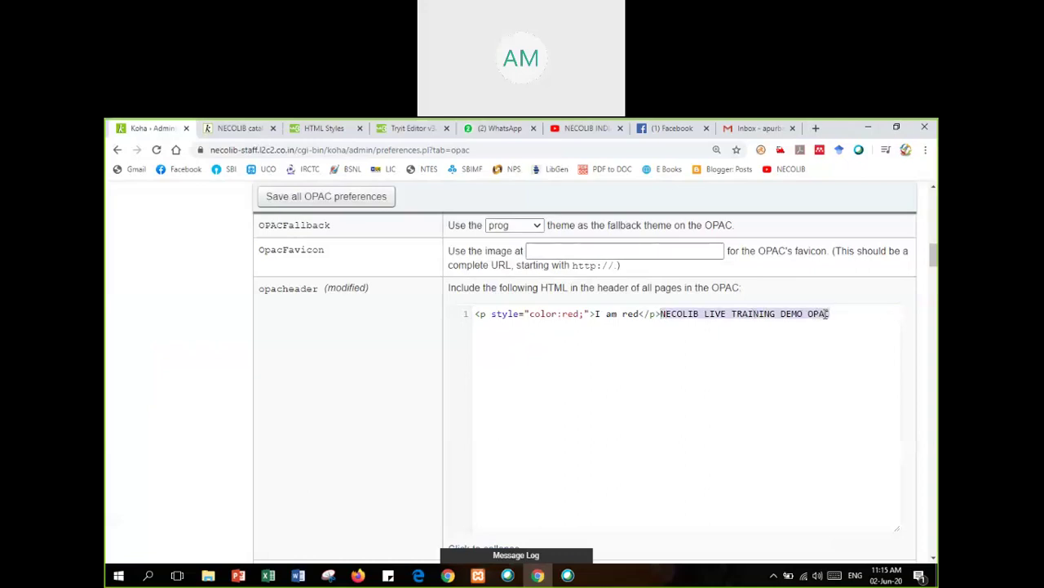
key("Delete")
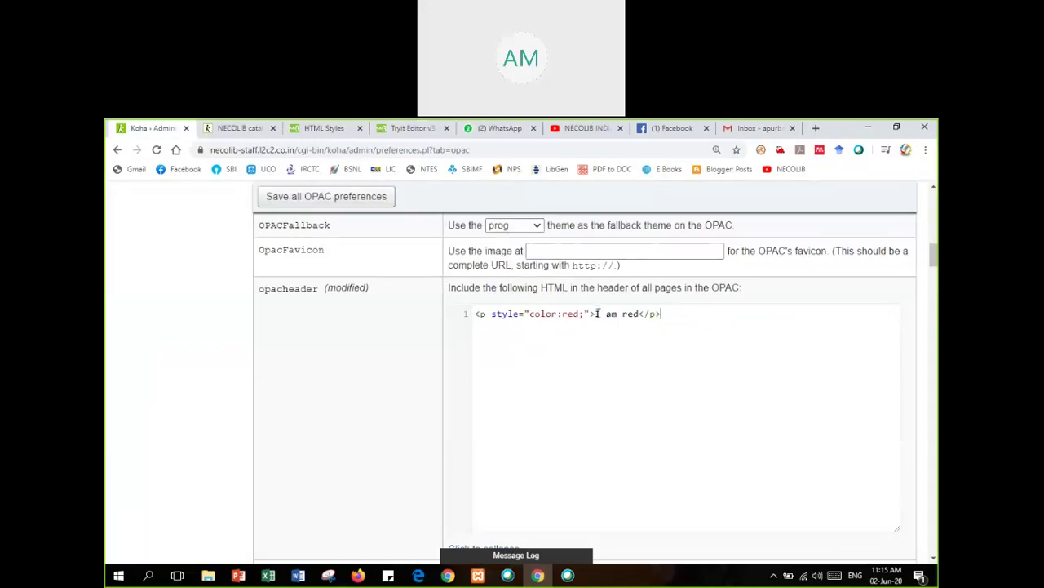
left_click_drag(597, 314, 638, 315)
key("ctrl+v")
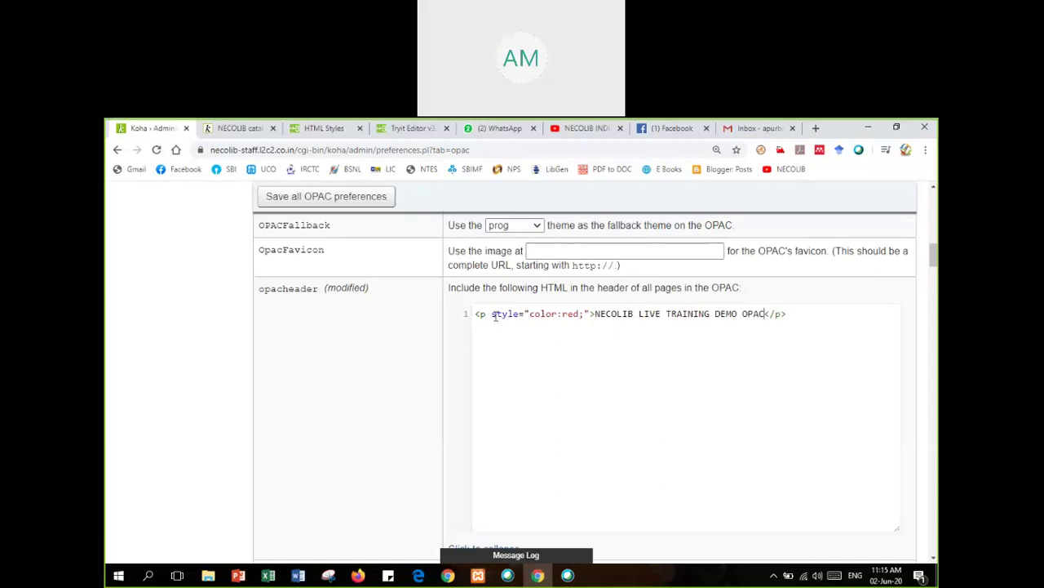
- Highlight the style attribute and its color:red declaration in the opacheader code
left_click_drag(493, 315, 581, 316)
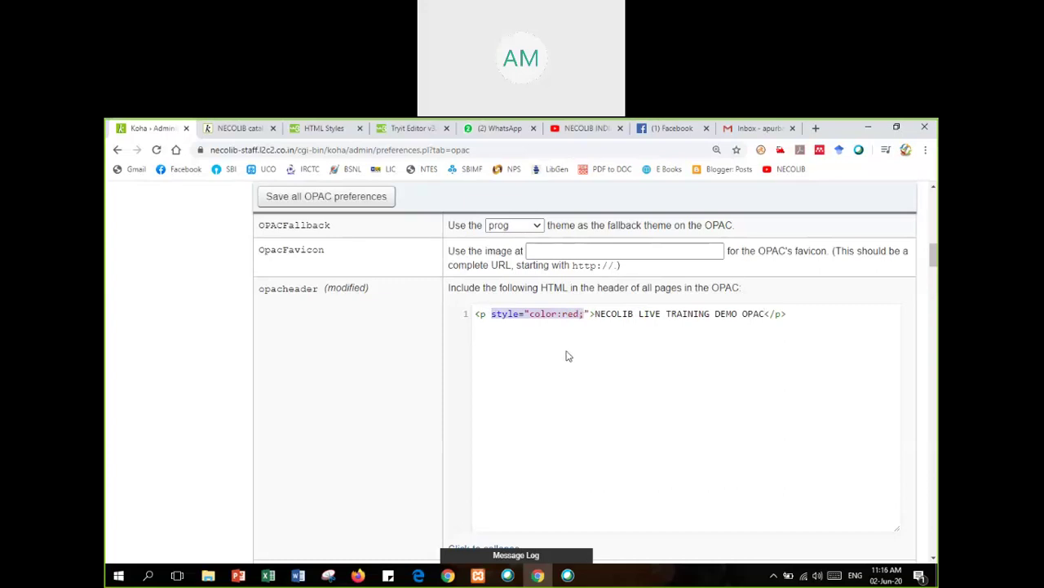
left_click(529, 313)
left_click_drag(530, 315, 587, 320)
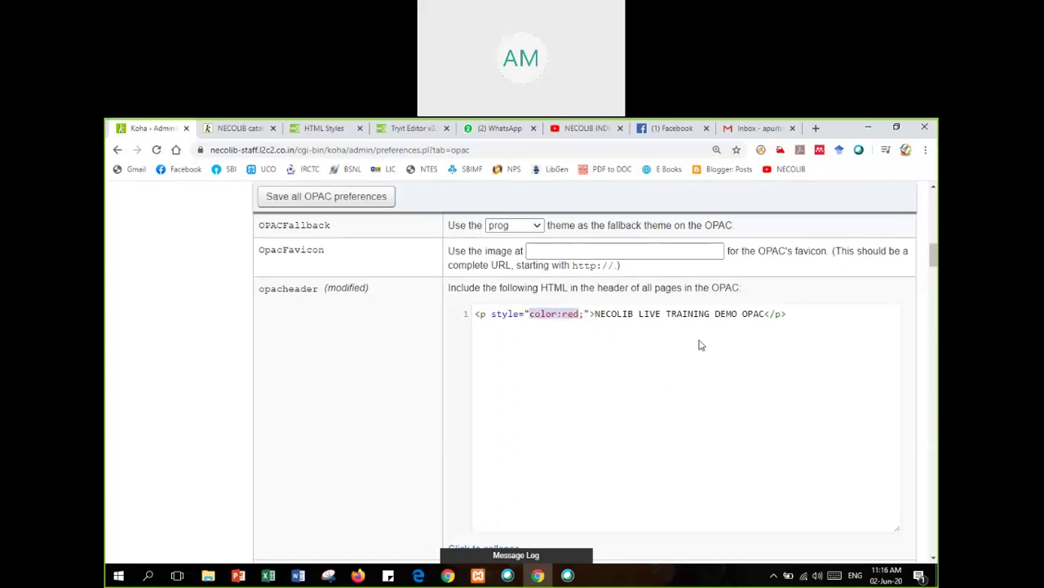
- Save the red opacheader styling and reload the OPAC home page to check the header's color
left_click(313, 199)
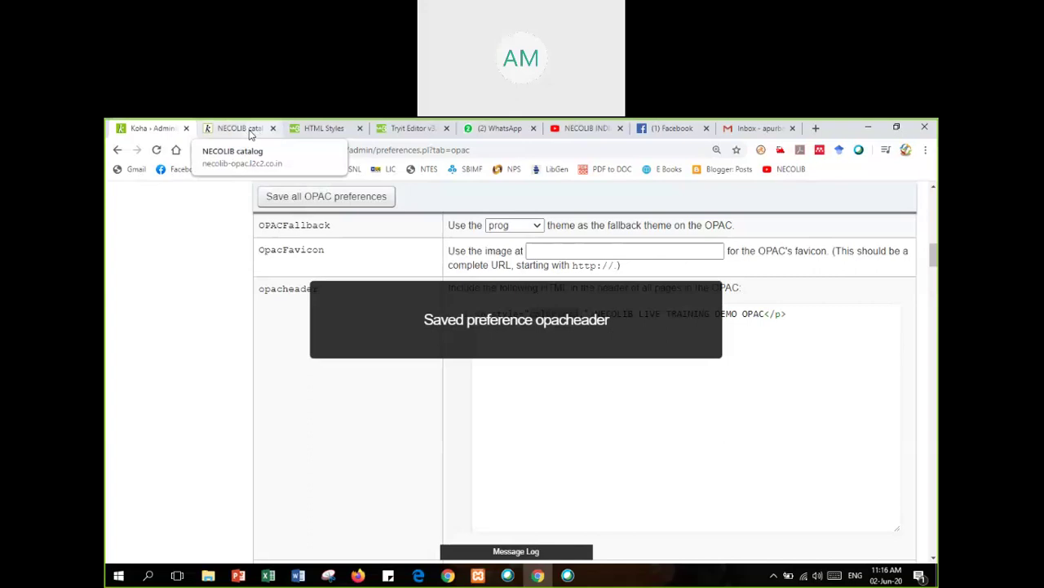
left_click(242, 131)
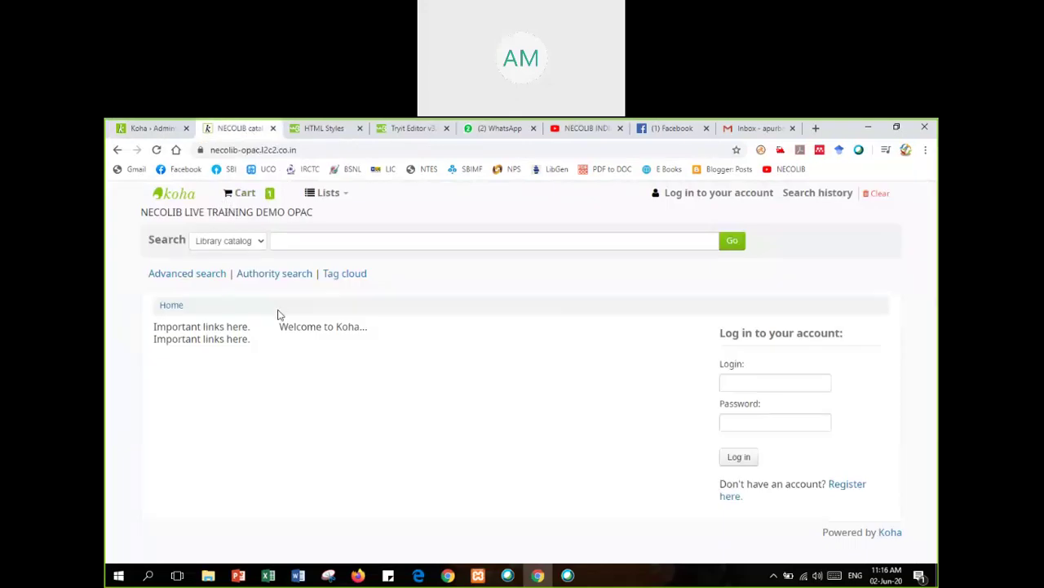
key("F5")
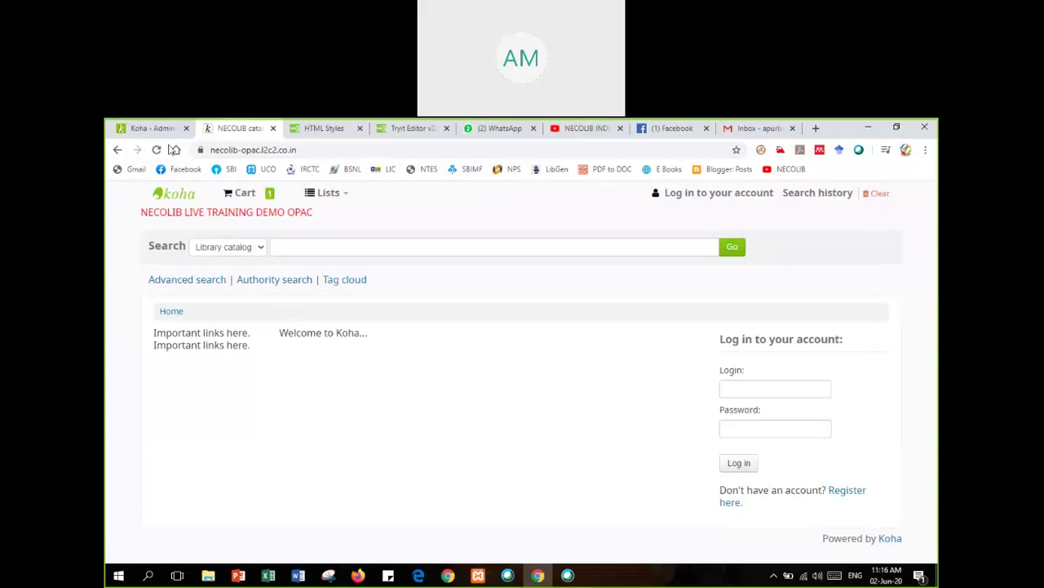
left_click_drag(201, 150, 307, 134)
- Find the Text Size section on the W3Schools HTML Styles page and open its font-size example in the Tryit Editor
left_click(315, 132)
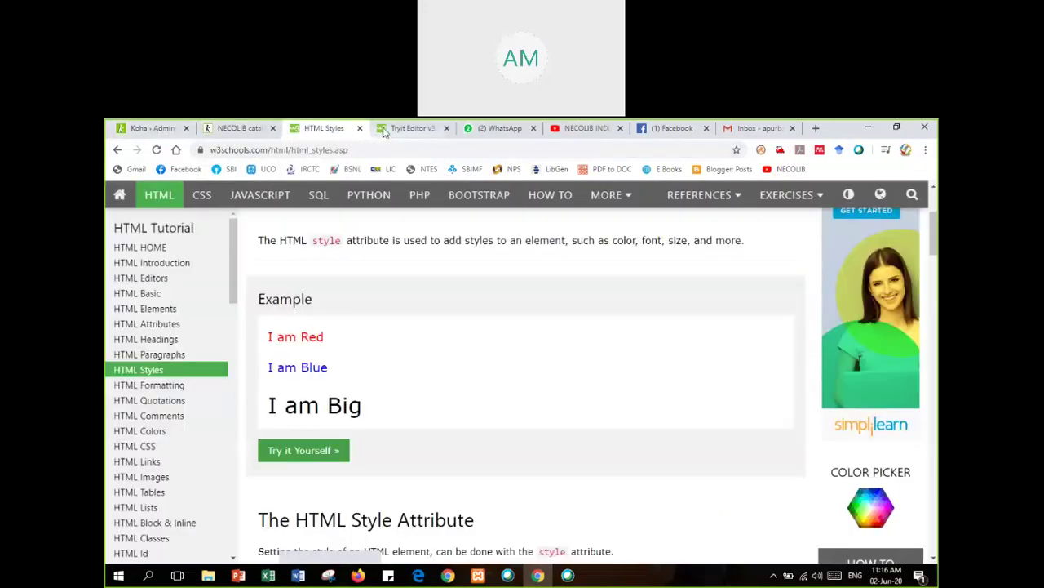
scroll(416, 426, "down", 3)
scroll(413, 430, "down", 5)
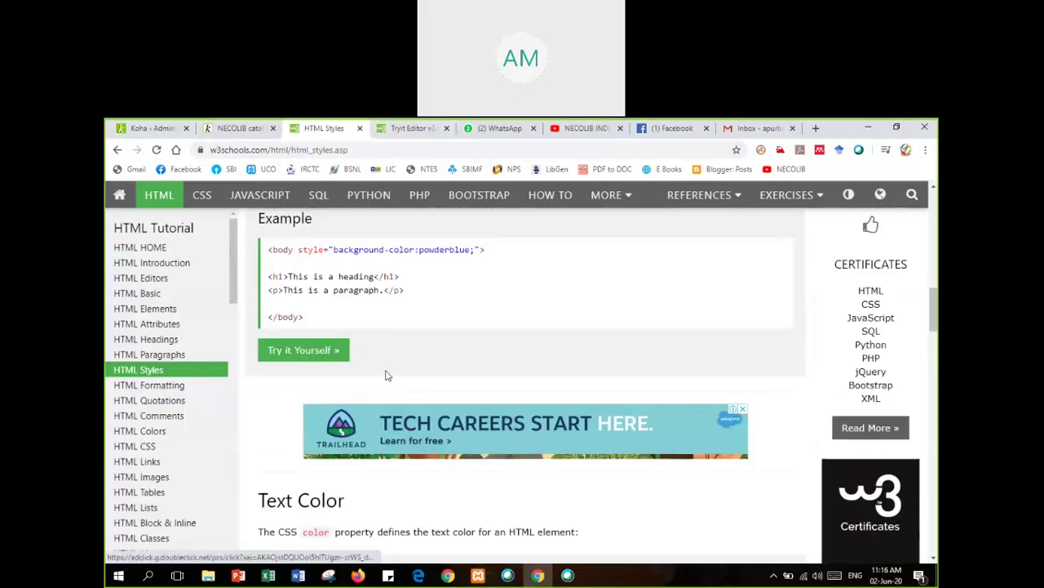
scroll(386, 365, "down", 2)
scroll(383, 373, "up", 2)
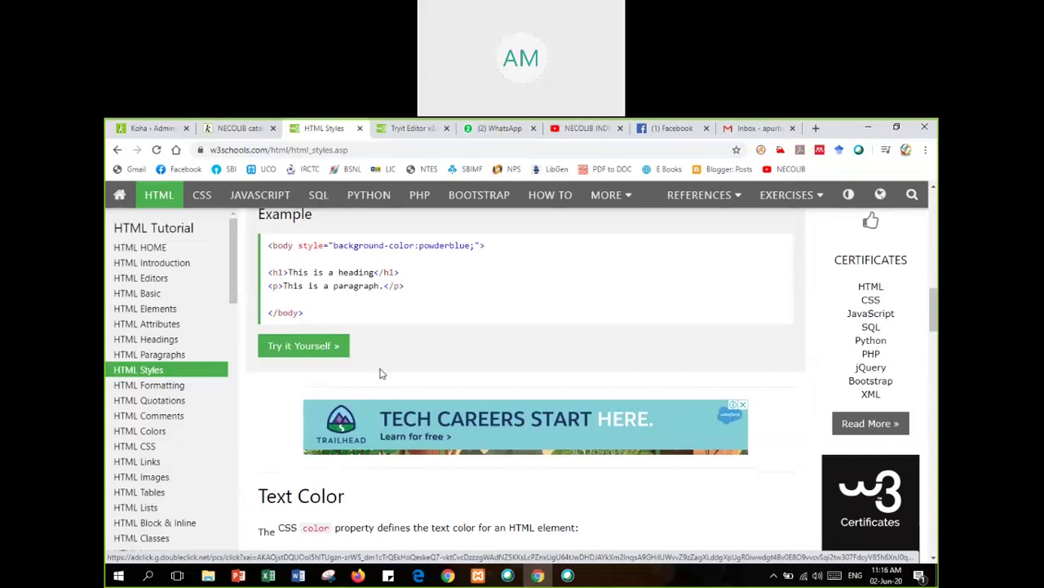
scroll(383, 373, "down", 4)
scroll(384, 392, "down", 4)
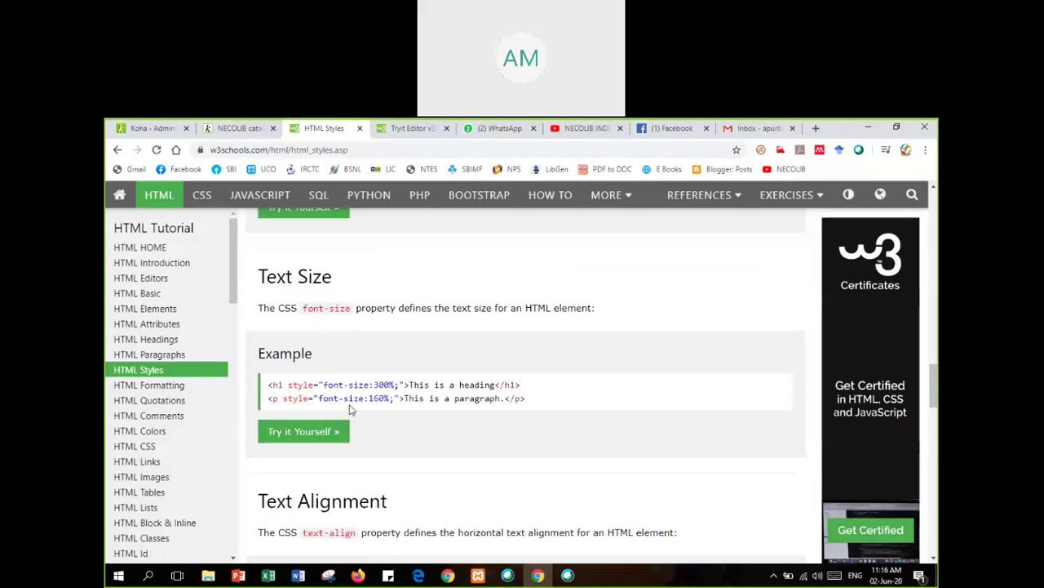
scroll(356, 410, "down", 2)
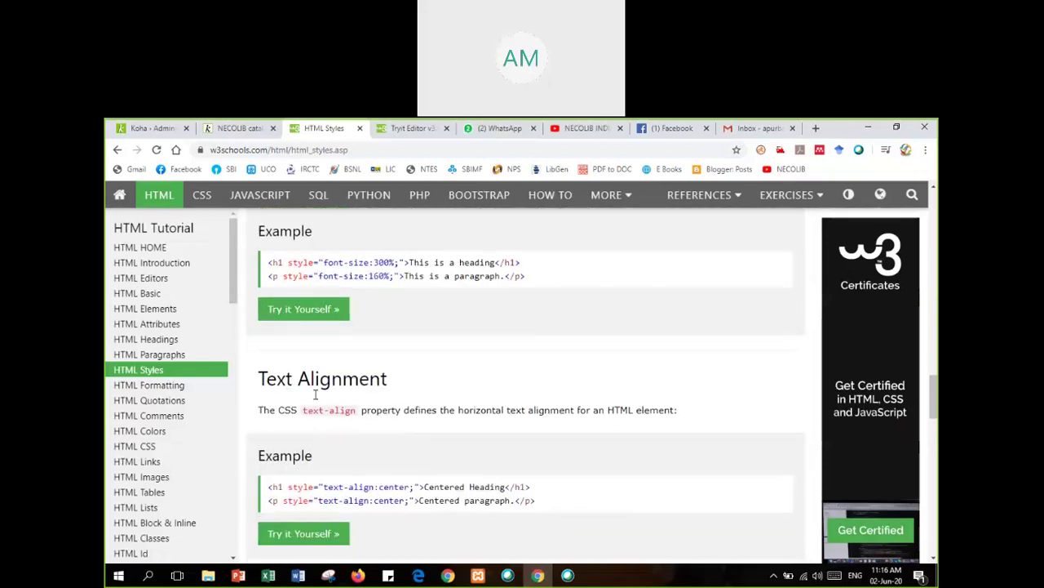
scroll(343, 404, "up", 2)
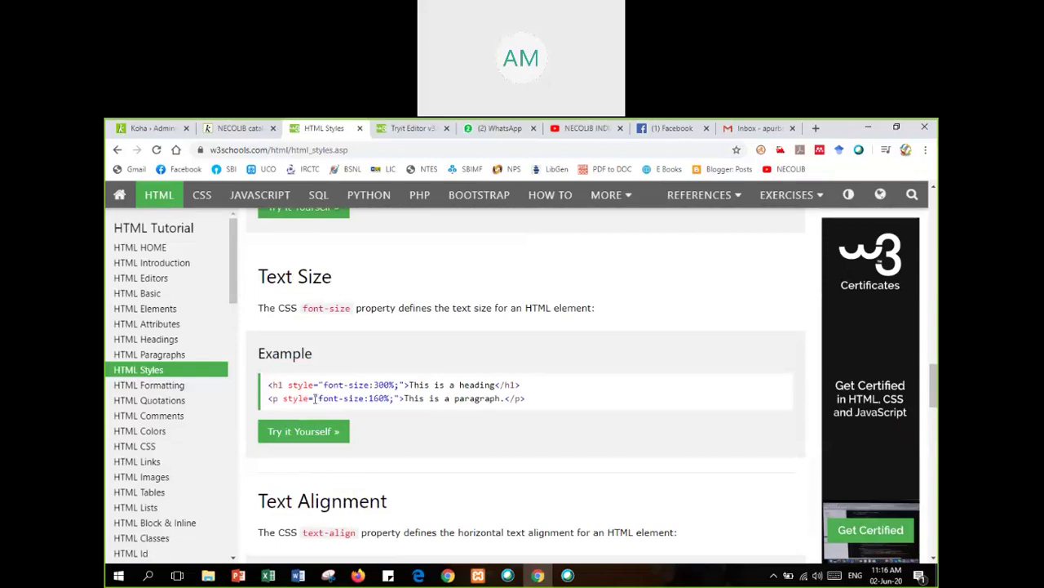
left_click_drag(315, 399, 400, 398)
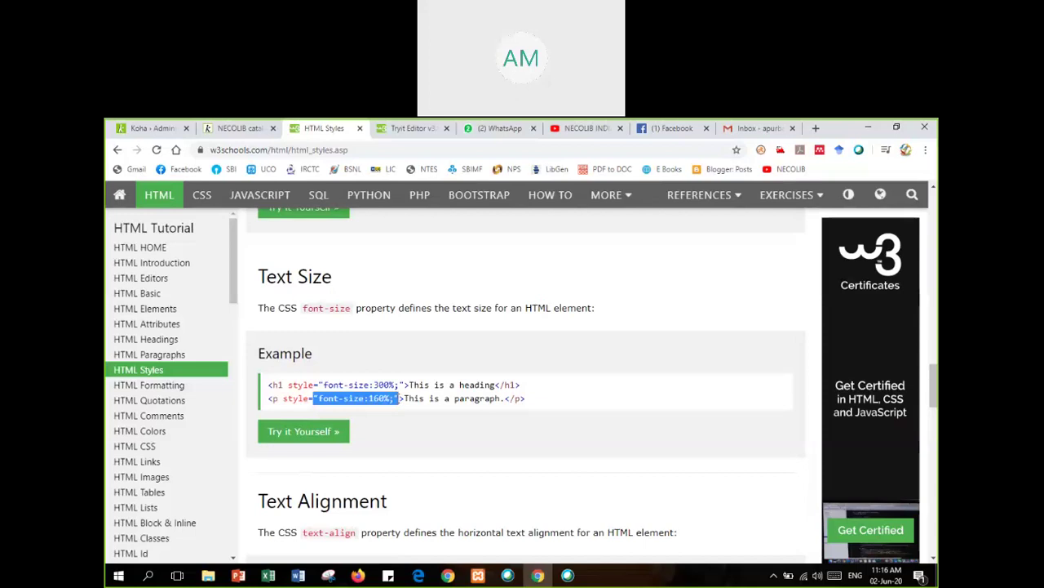
left_click(316, 437)
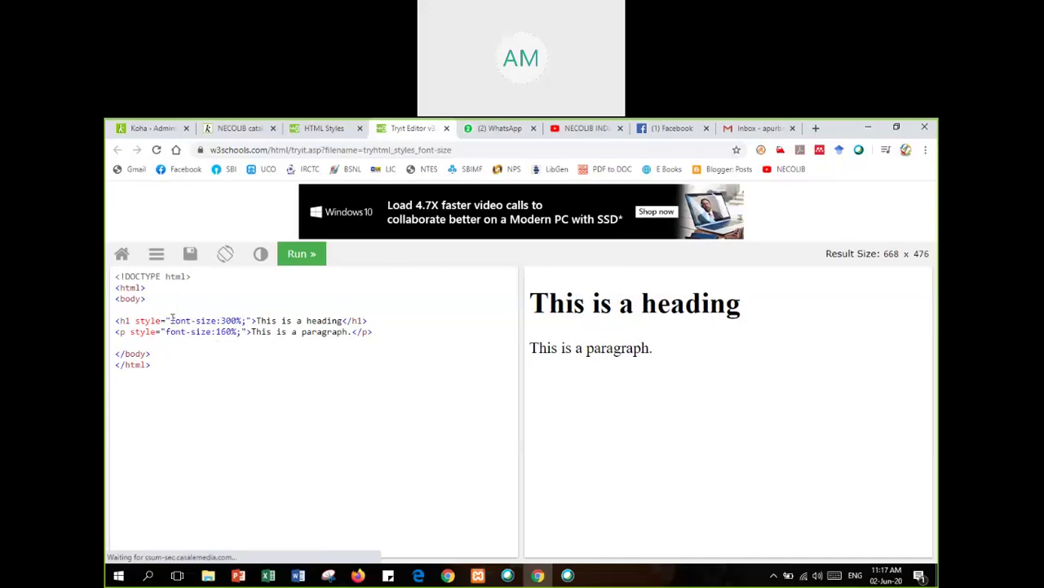
- Copy font-size:300%; from the example's heading line and insert it before color:red; in the opacheader style
double_click(196, 320)
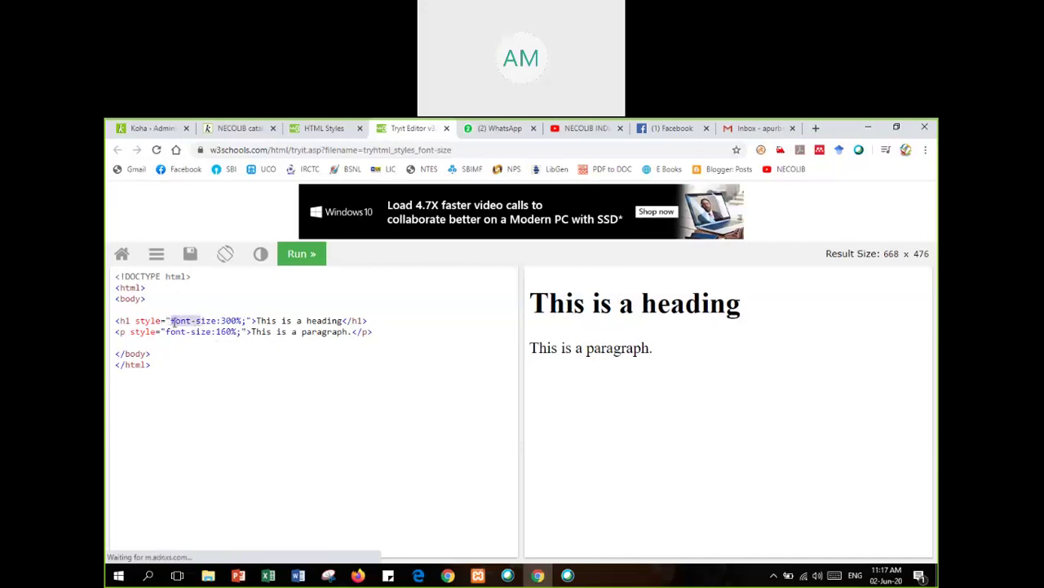
left_click(197, 343)
left_click_drag(172, 320, 245, 320)
key("ctrl+c")
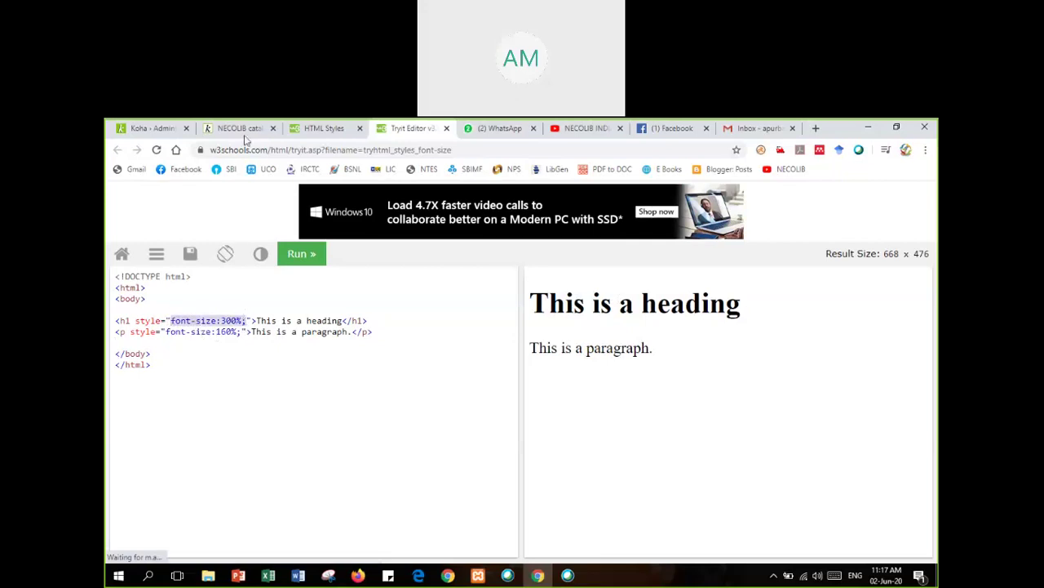
left_click(164, 129)
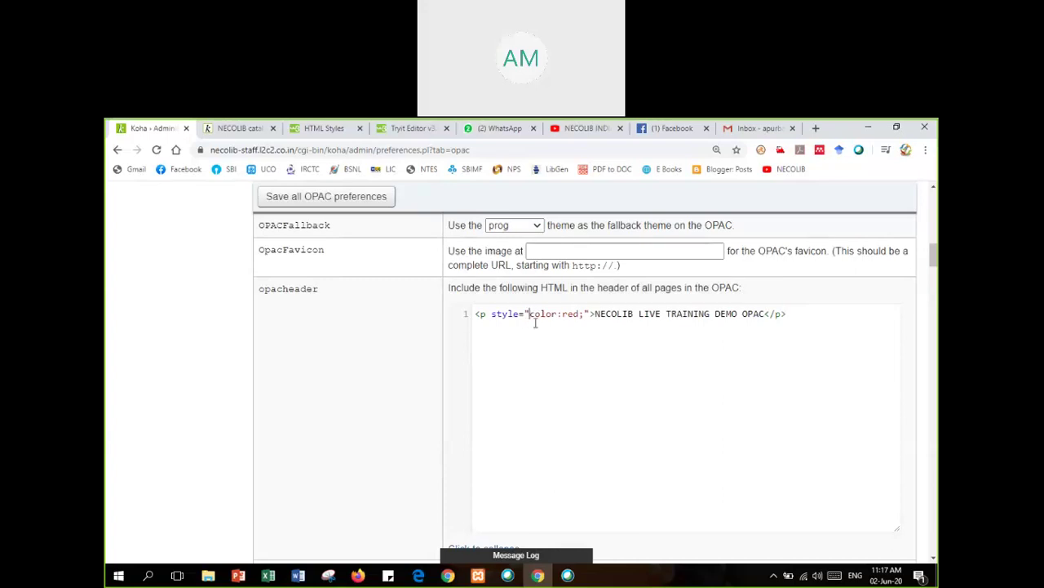
key("ctrl+v")
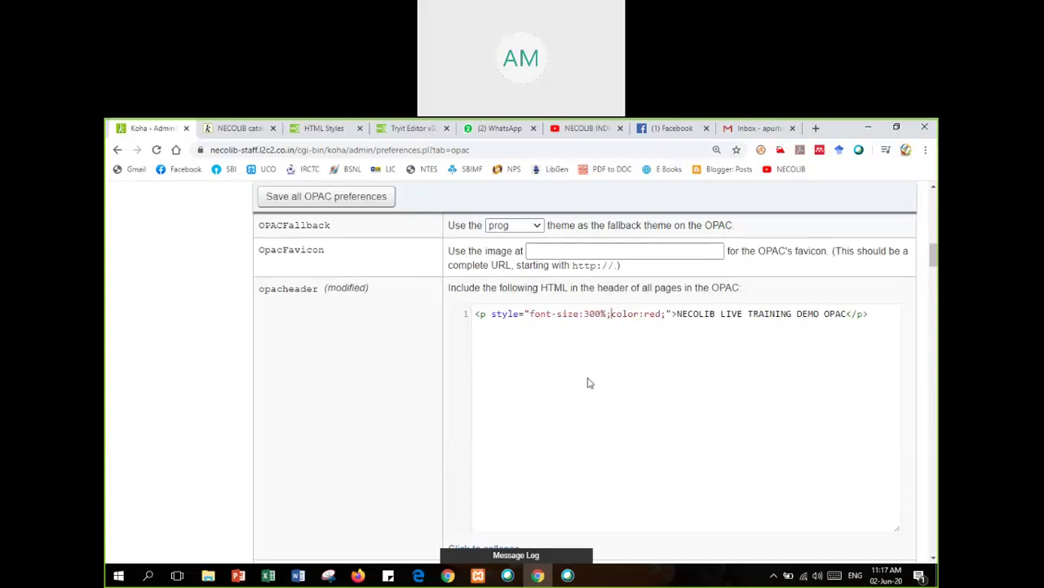
- Save the opacheader font-size change and reload the OPAC home page to check the header's size
left_click(329, 197)
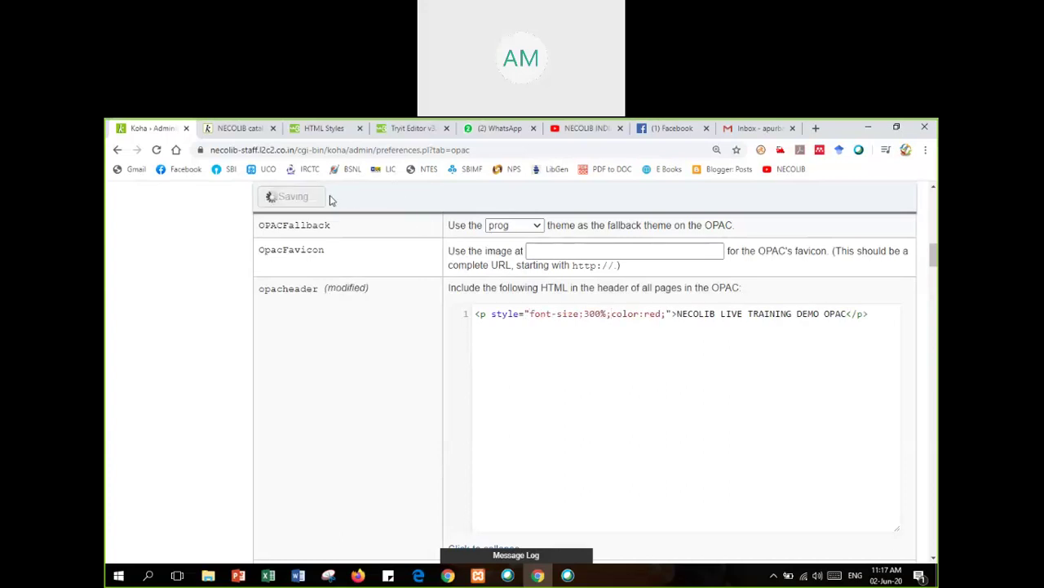
left_click(226, 131)
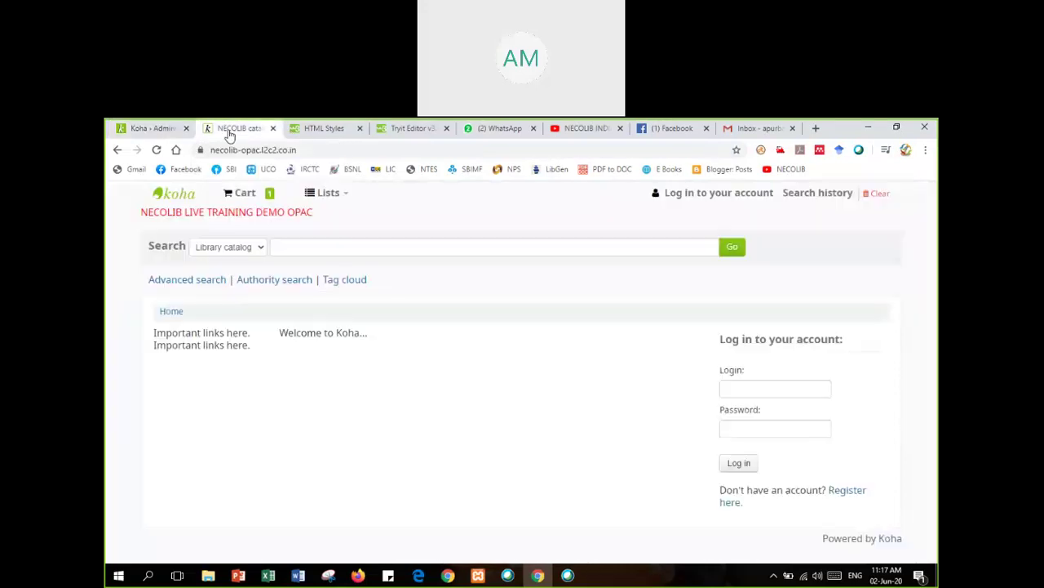
left_click(303, 288)
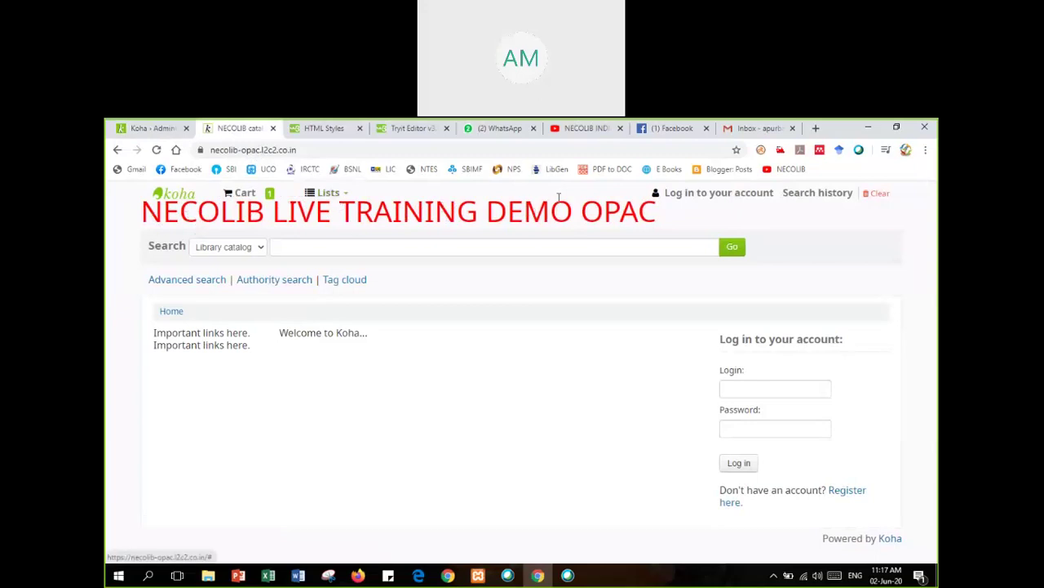
- Close the Tryit Editor tab containing the font-size example
left_click(382, 130)
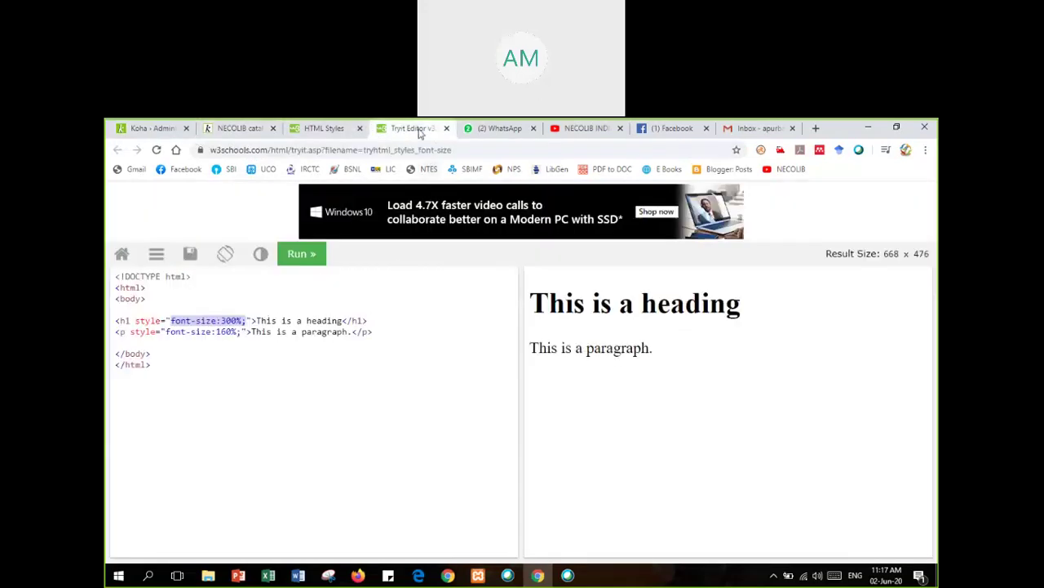
middle_click(420, 133)
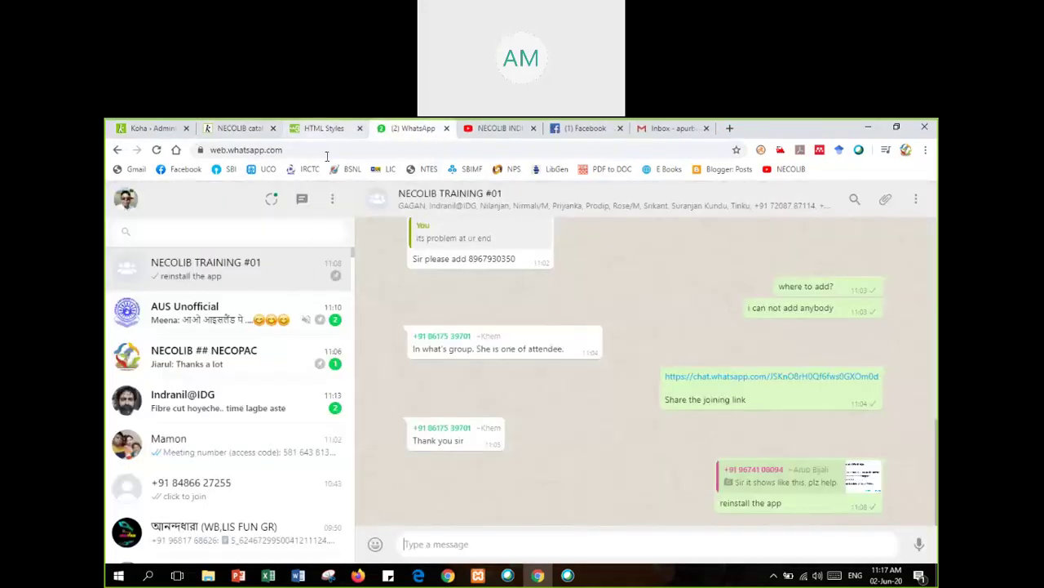
- Copy text-align:center; from the heading line of the Text Alignment example on the W3Schools HTML Styles page
left_click(323, 133)
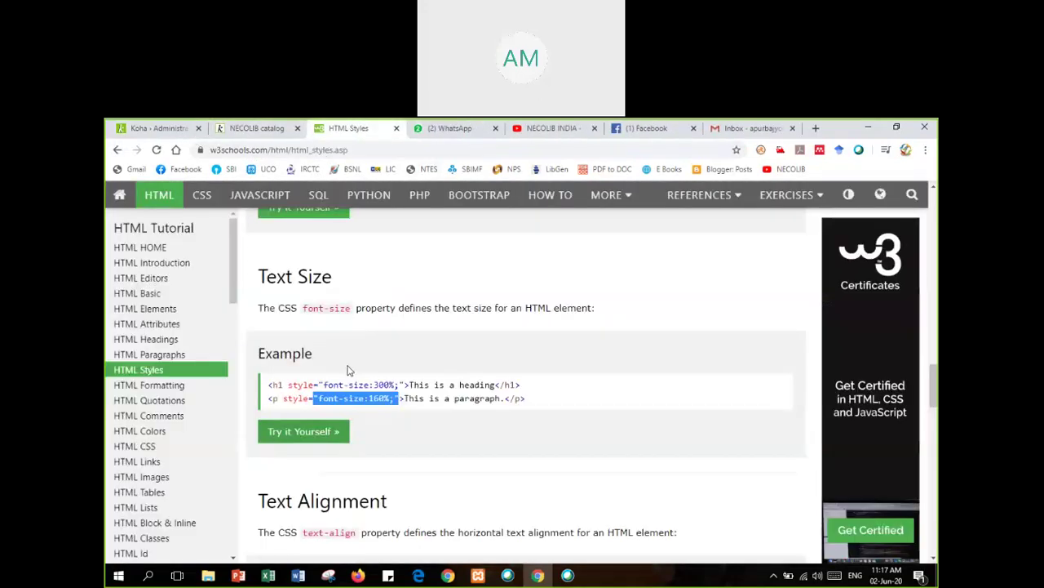
left_click(163, 130)
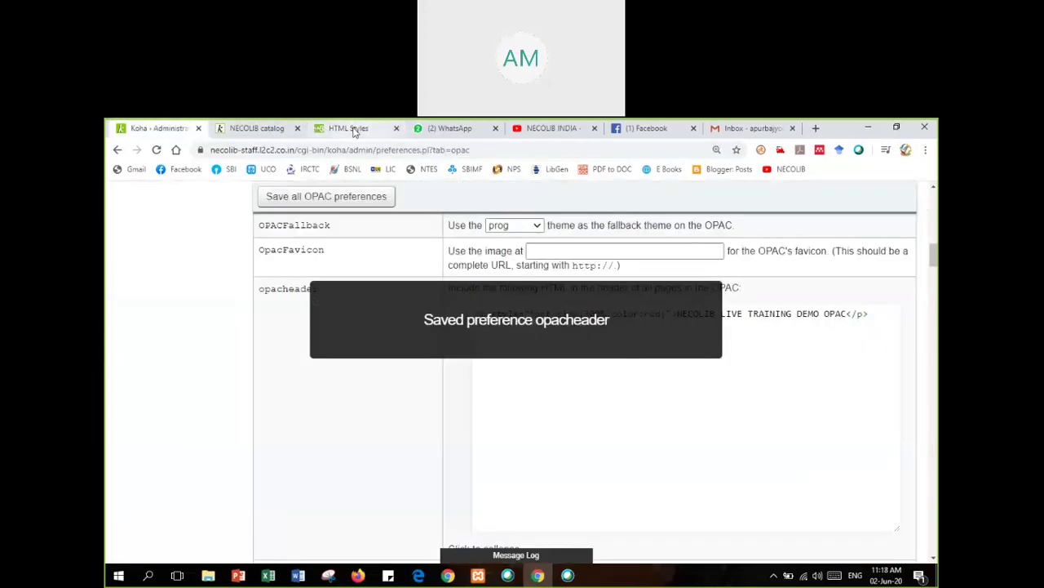
left_click(353, 133)
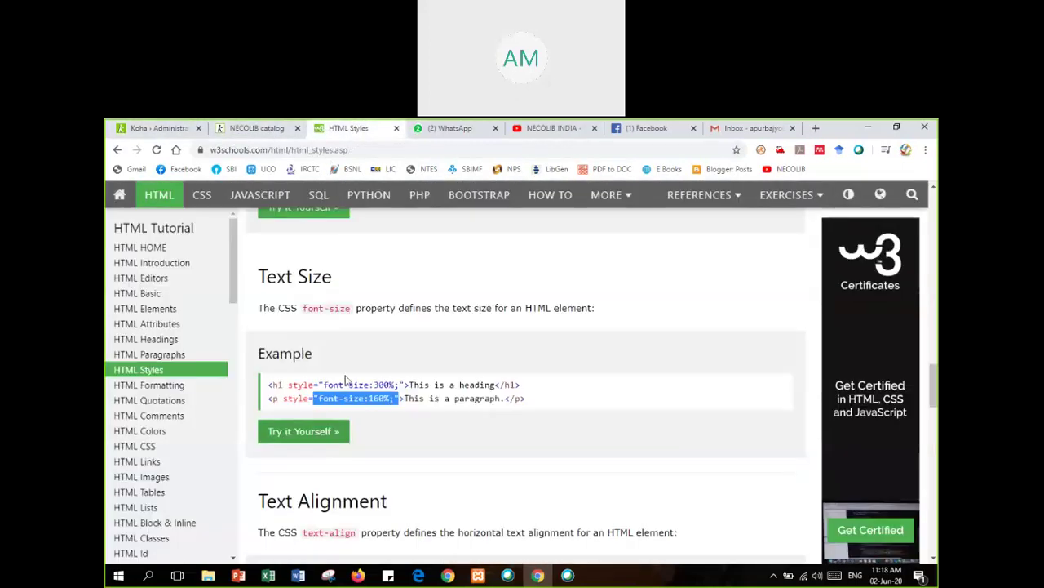
scroll(348, 381, "down", 1)
scroll(348, 381, "down", 3)
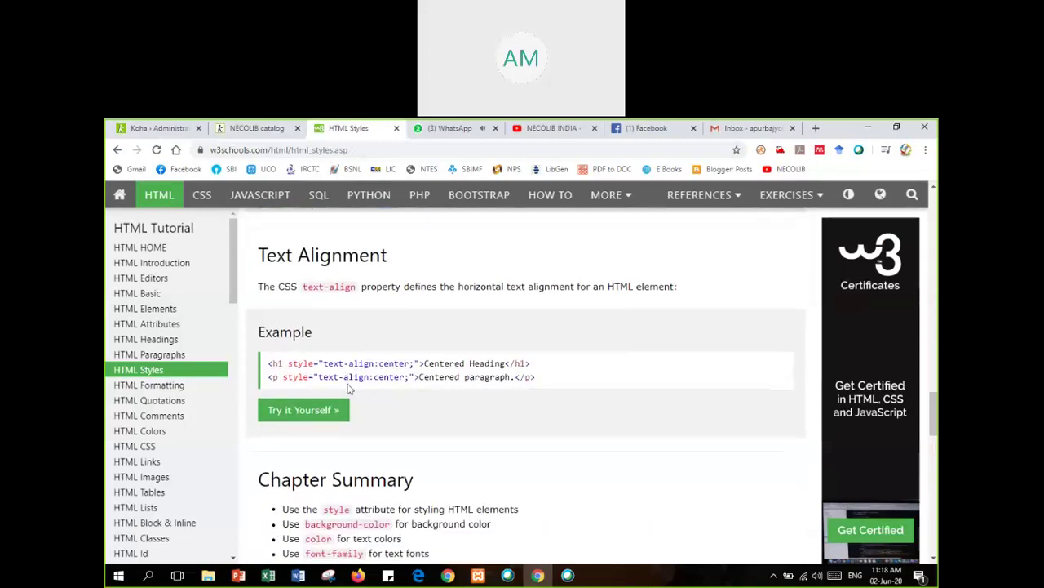
scroll(328, 376, "down", 1)
left_click_drag(323, 302, 416, 302)
key("ctrl+c")
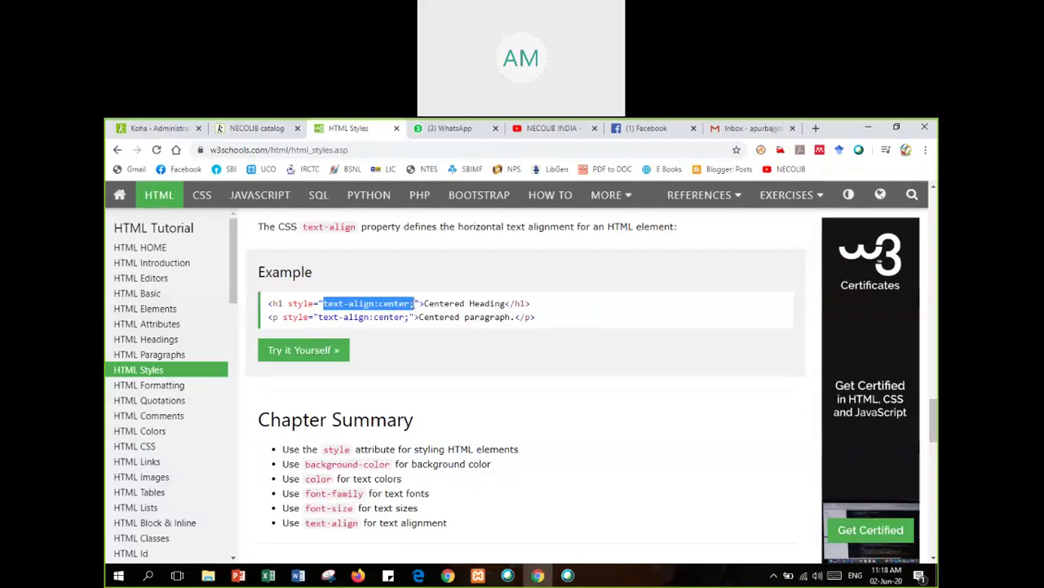
- Insert the copied text-align:center; before font-size:300%; in the opacheader paragraph's style
left_click(179, 135)
left_click(530, 314)
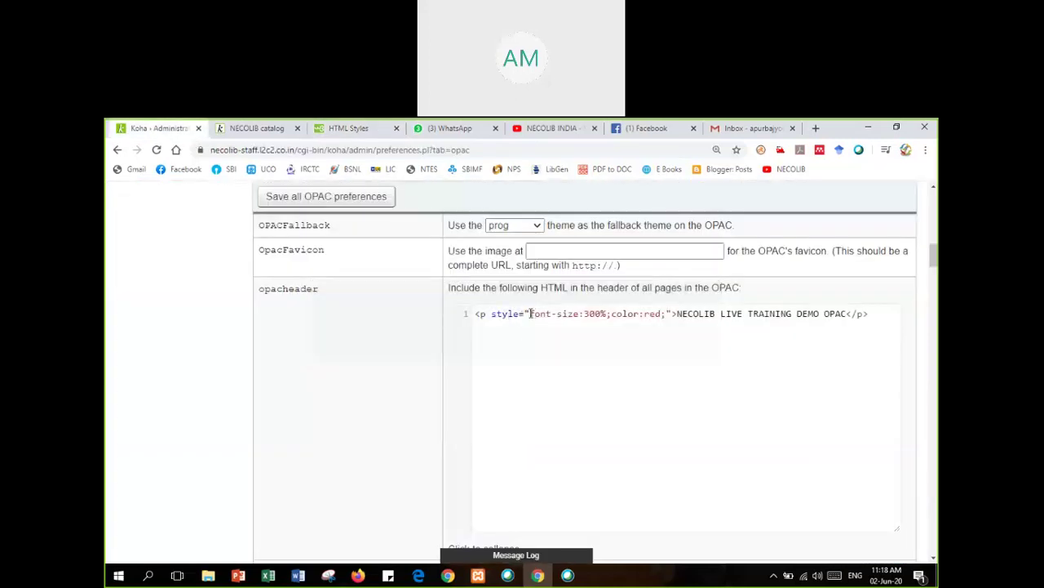
key("ctrl+v")
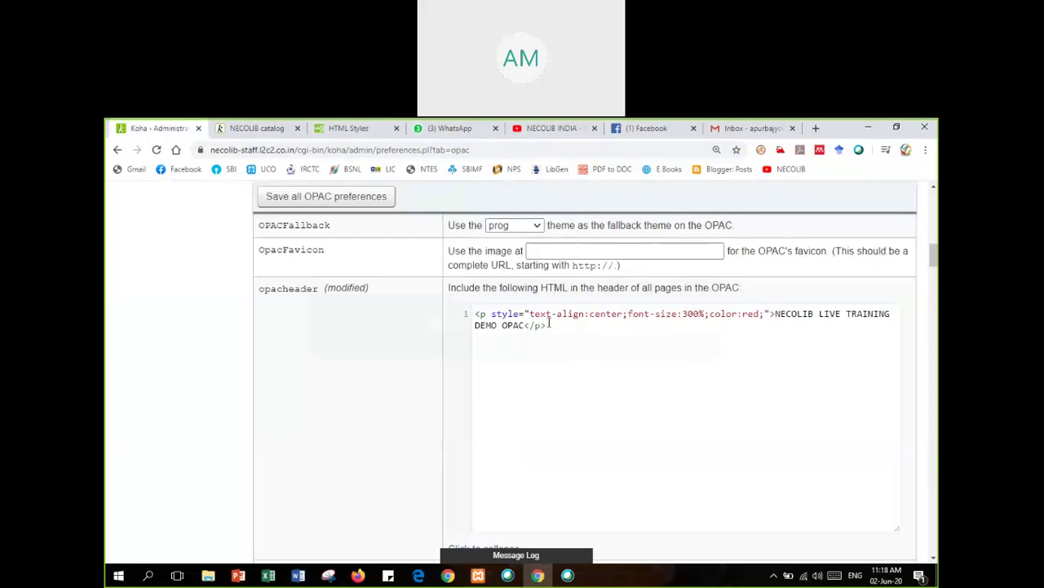
left_click_drag(531, 314, 625, 321)
left_click(621, 344)
- Save the opacheader alignment change and reload the OPAC home page to check the header's position
left_click(331, 204)
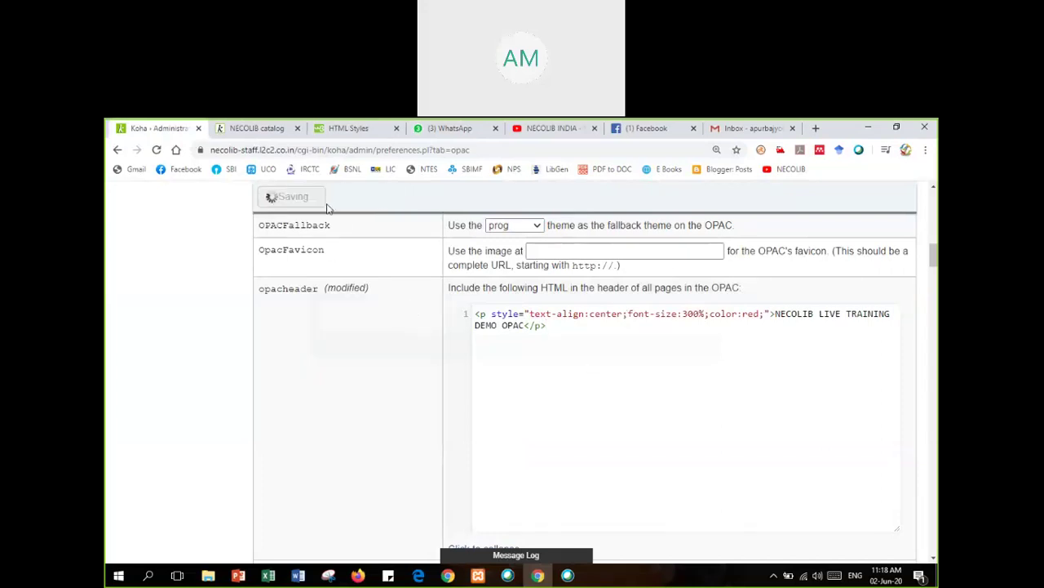
left_click(258, 131)
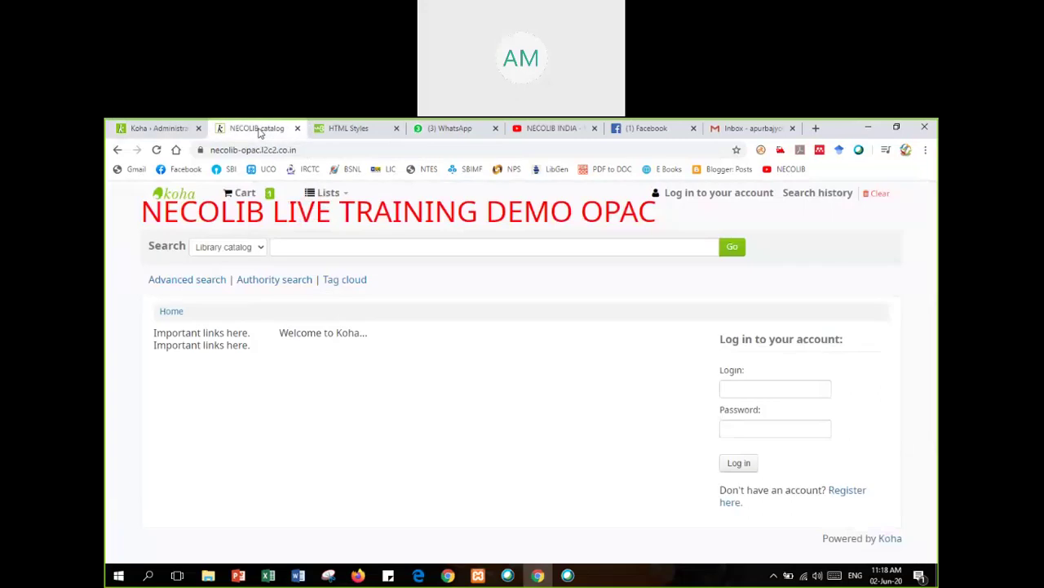
key("F5")
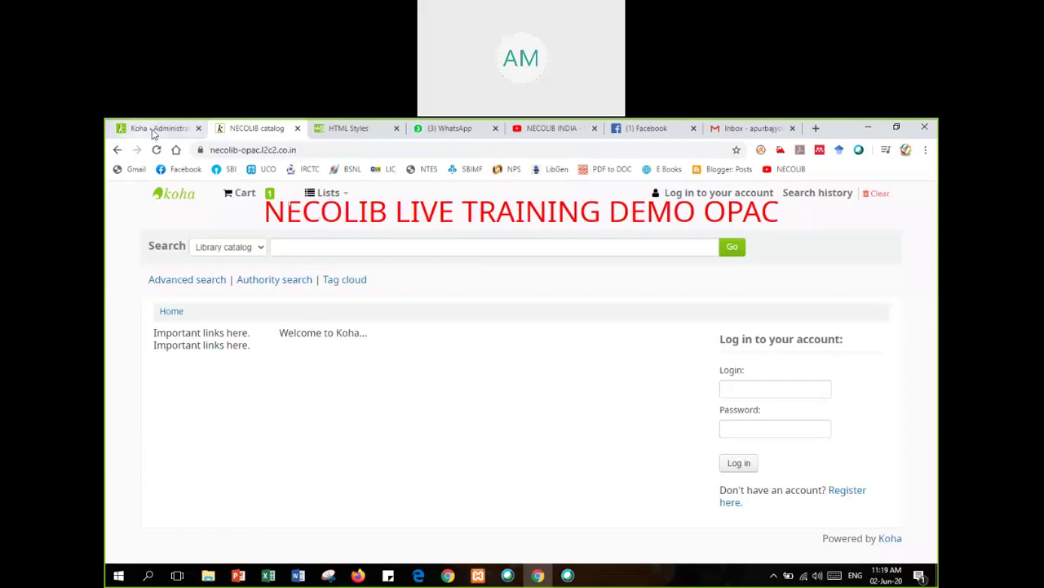
left_click(568, 575)
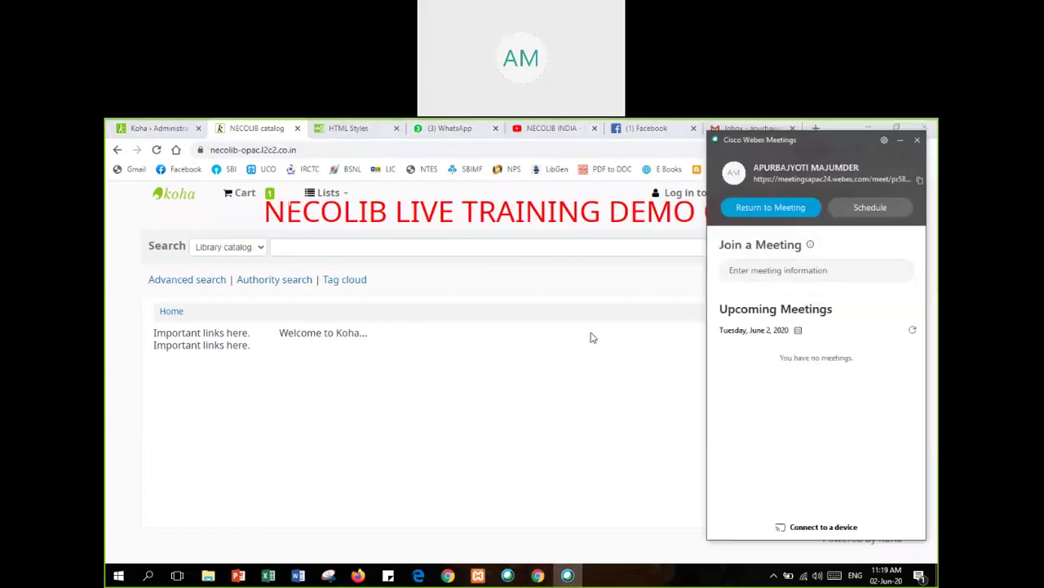
left_click(581, 280)
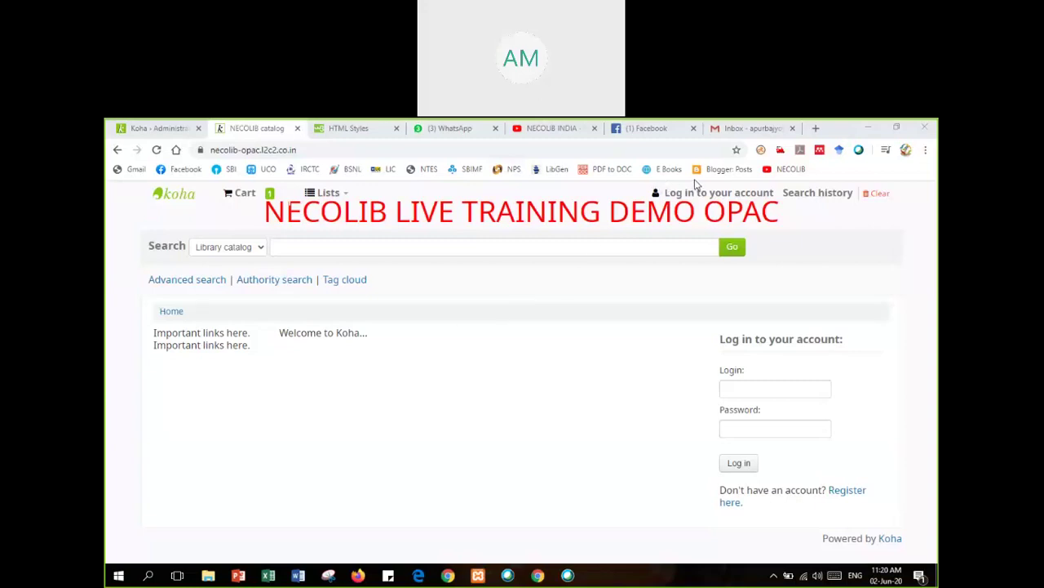
- Highlight the OPAC's welcome text and review the text size, font and introductory examples on the W3Schools HTML Styles page
left_click_drag(280, 332, 374, 345)
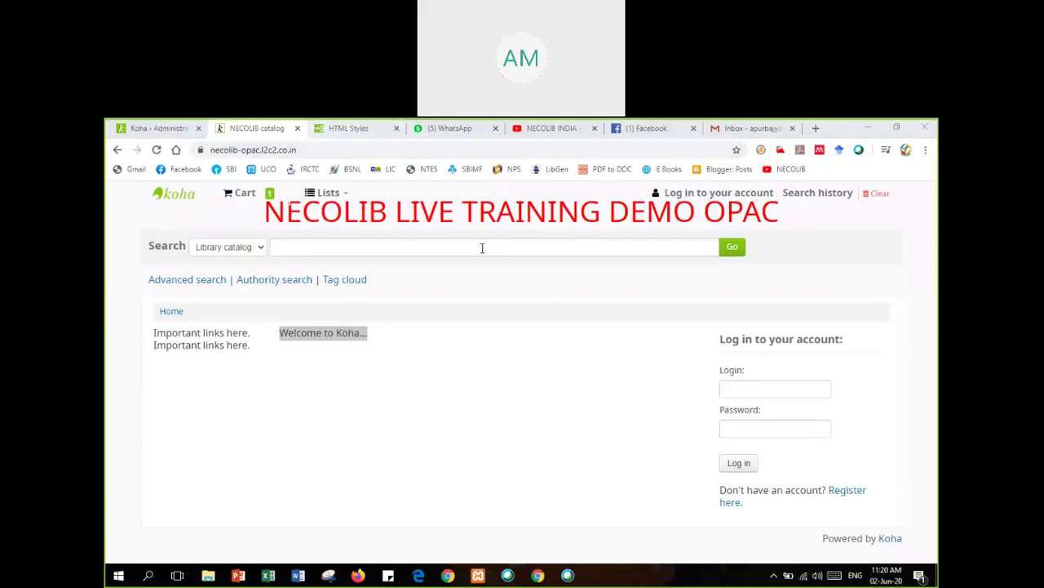
left_click(364, 131)
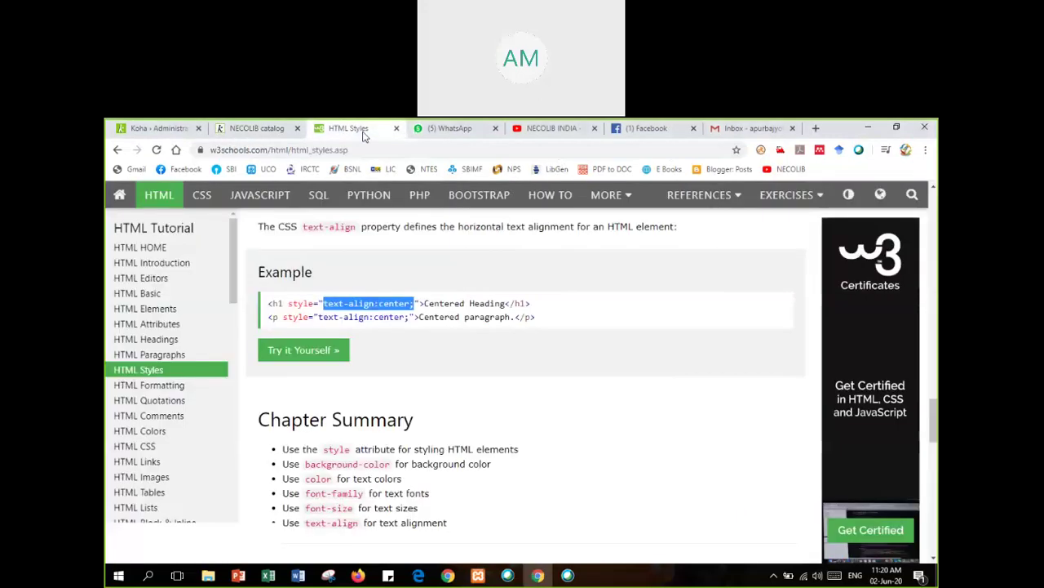
scroll(256, 355, "up", 4)
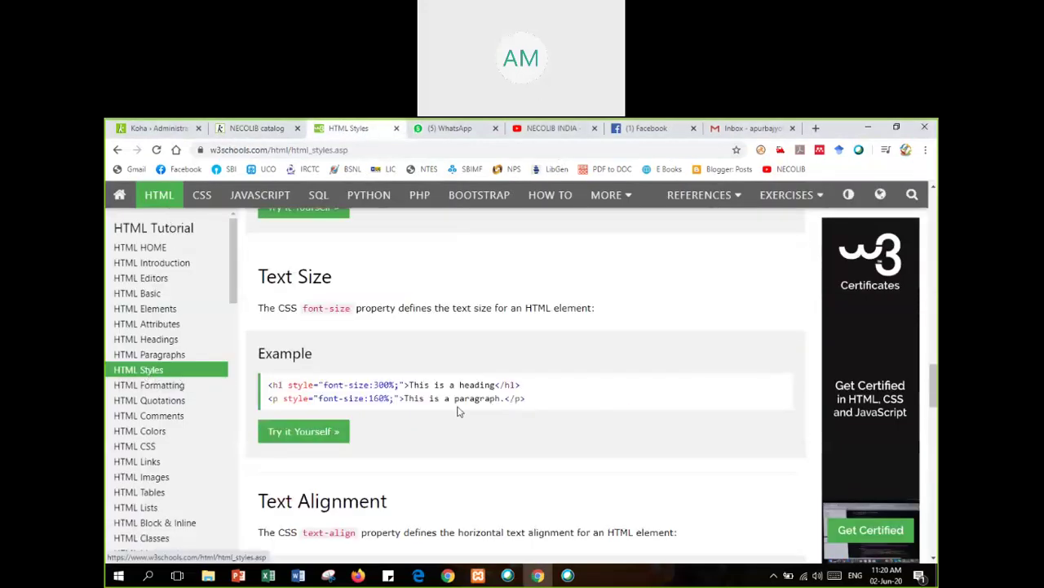
scroll(459, 410, "up", 3)
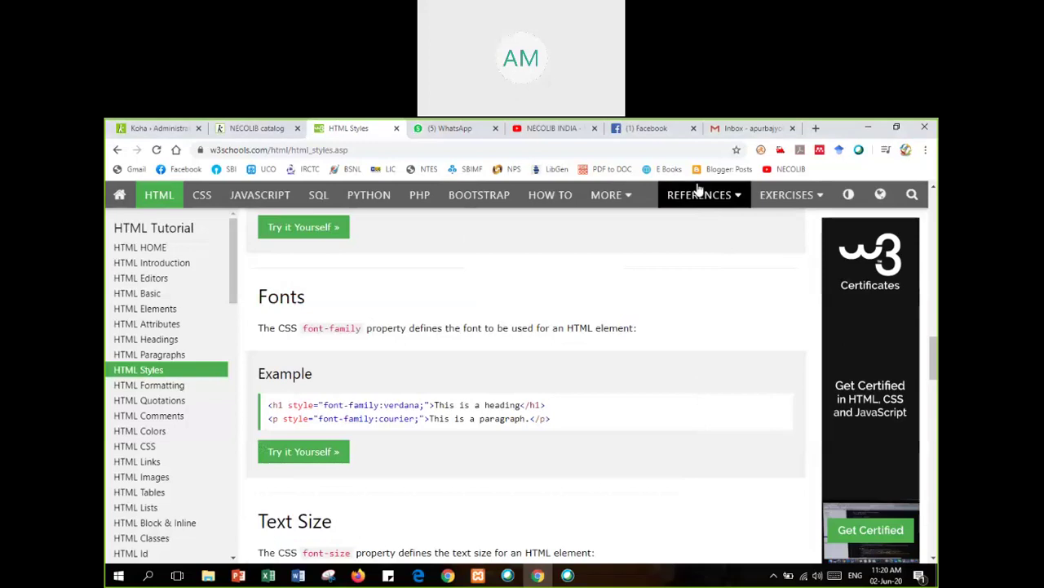
scroll(593, 282, "up", 3)
scroll(594, 281, "up", 6)
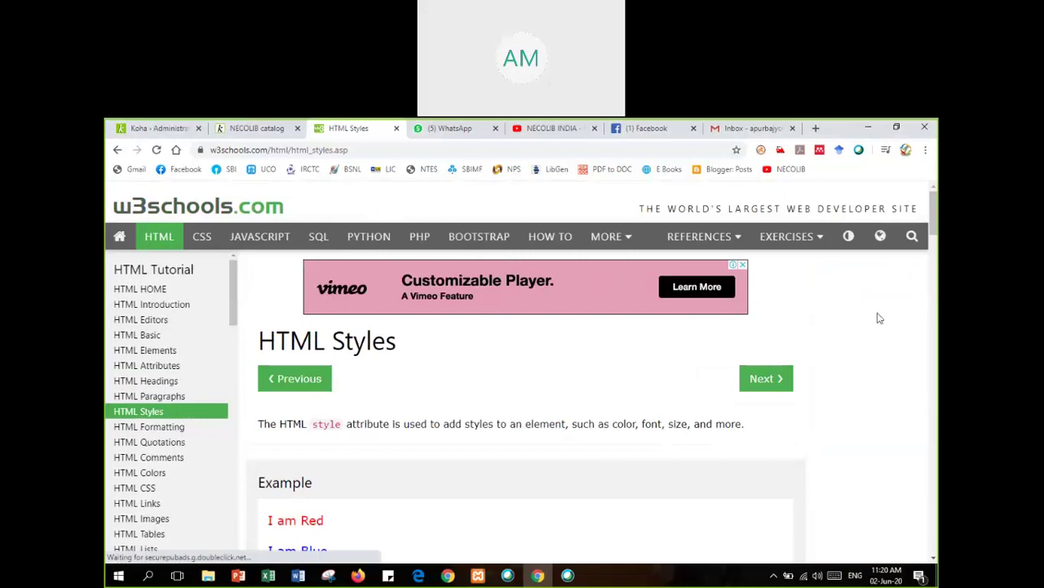
left_click(147, 425)
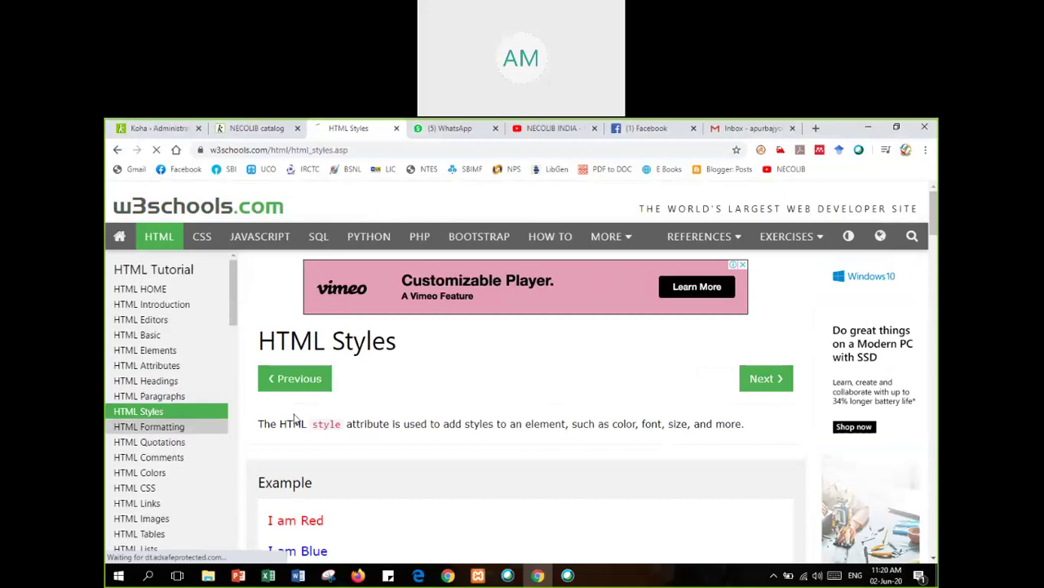
scroll(390, 416, "down", 2)
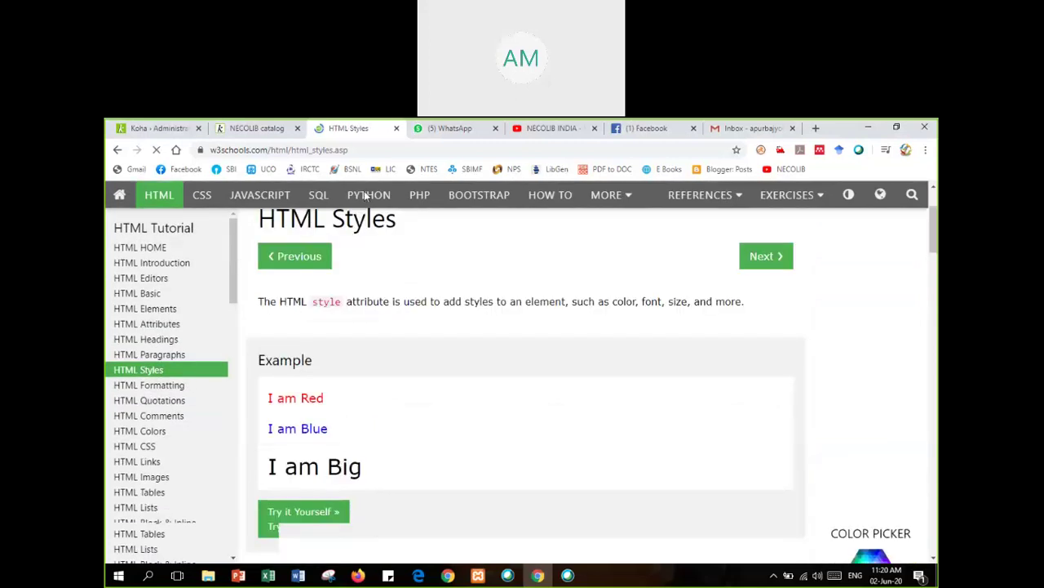
- Locate the OpacMainUserBlock preference among the Koha OPAC preferences and open its HTML for editing
left_click(258, 131)
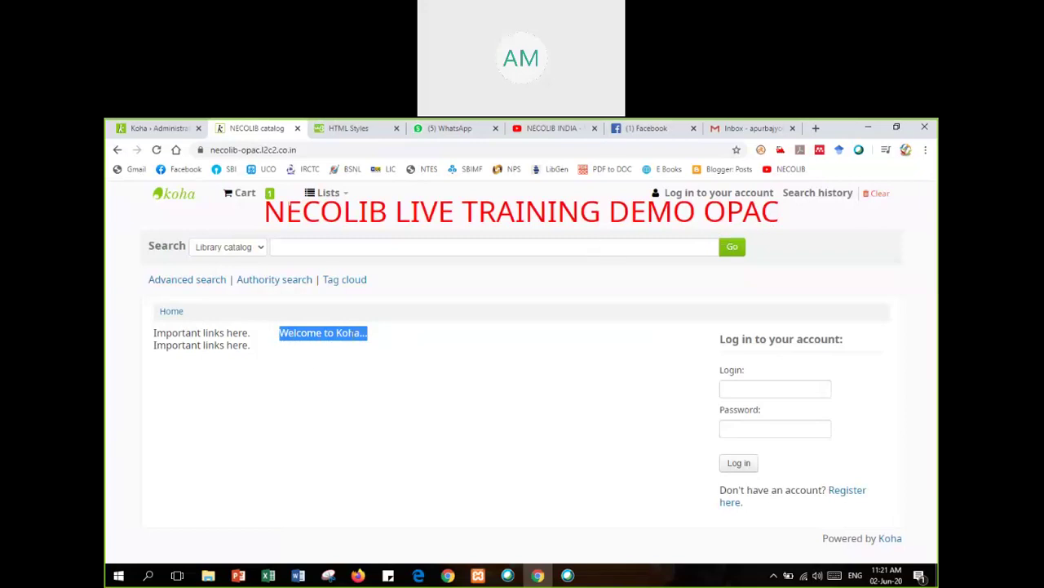
left_click(171, 131)
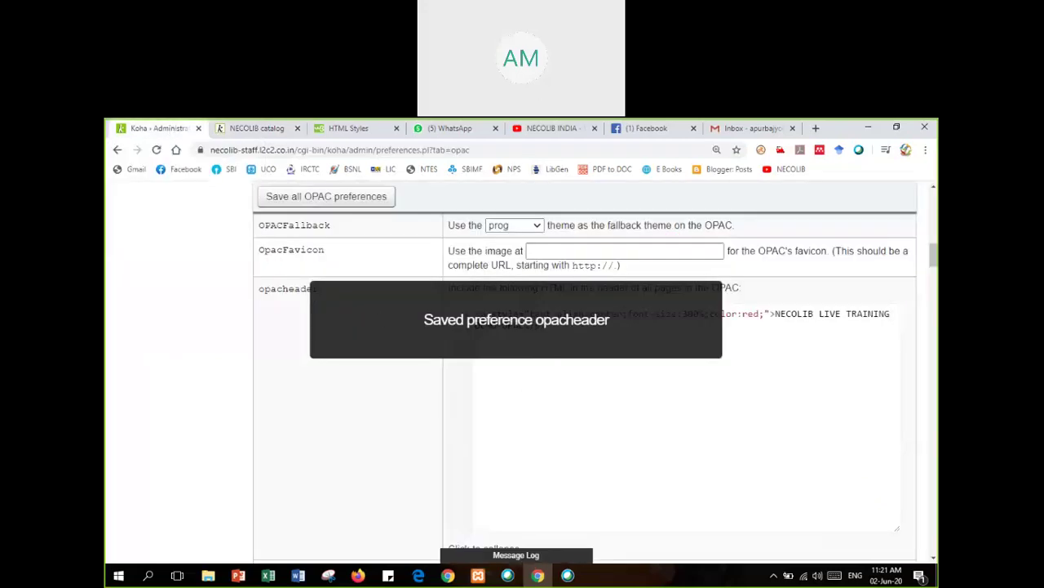
left_click(242, 133)
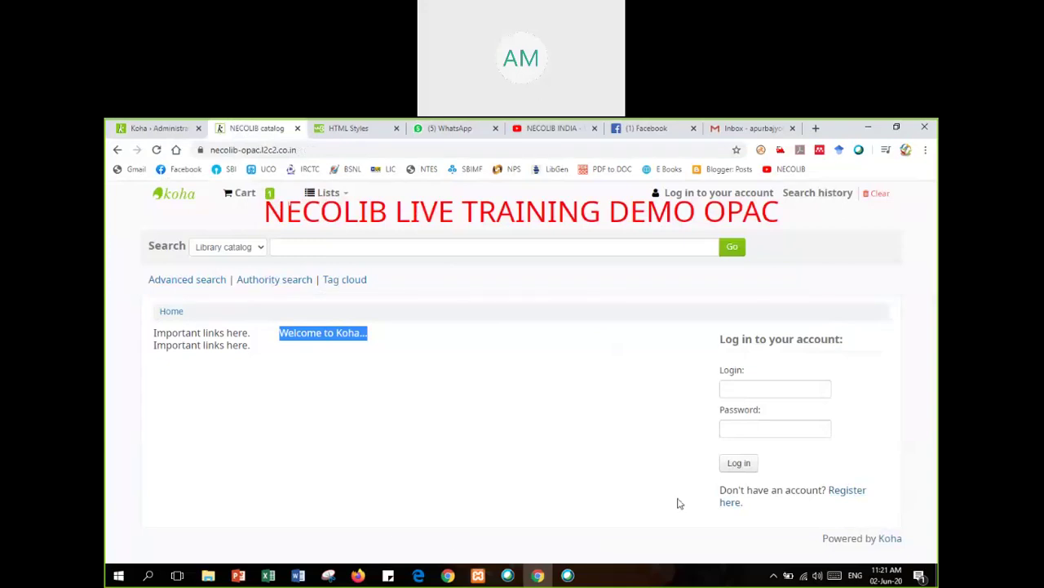
left_click(164, 129)
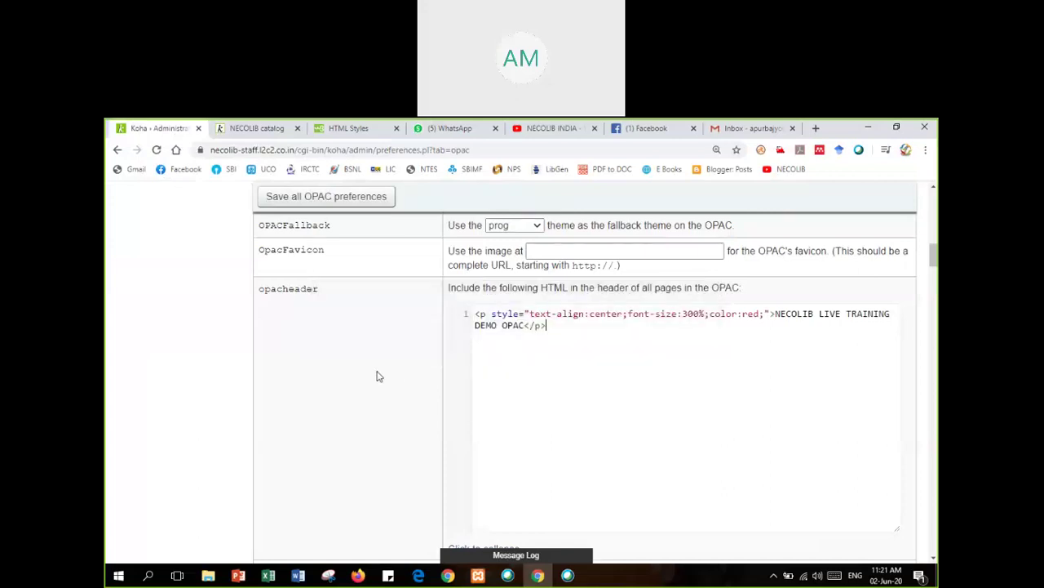
scroll(408, 380, "down", 2)
scroll(431, 381, "down", 2)
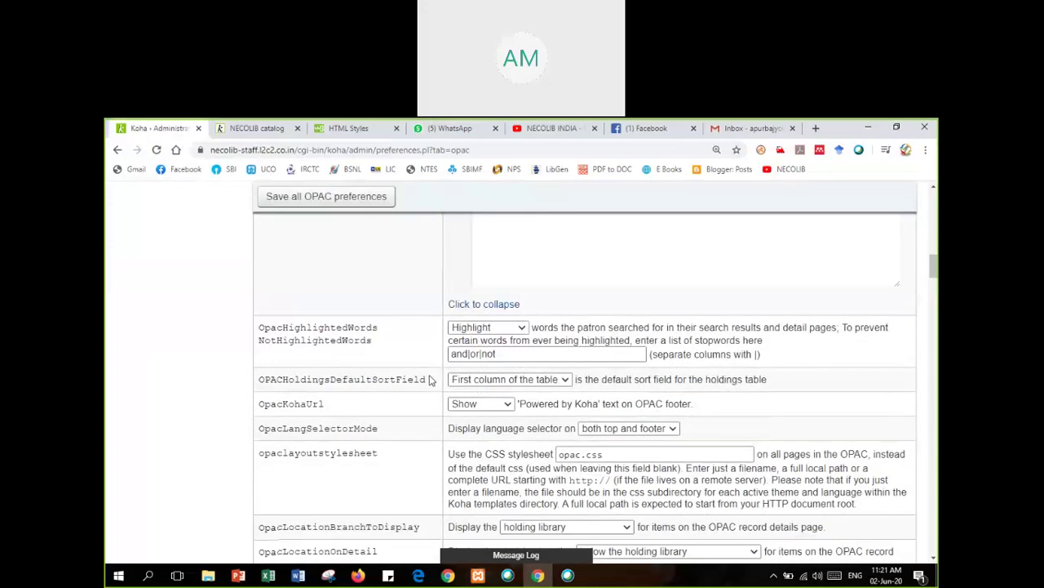
scroll(431, 381, "down", 5)
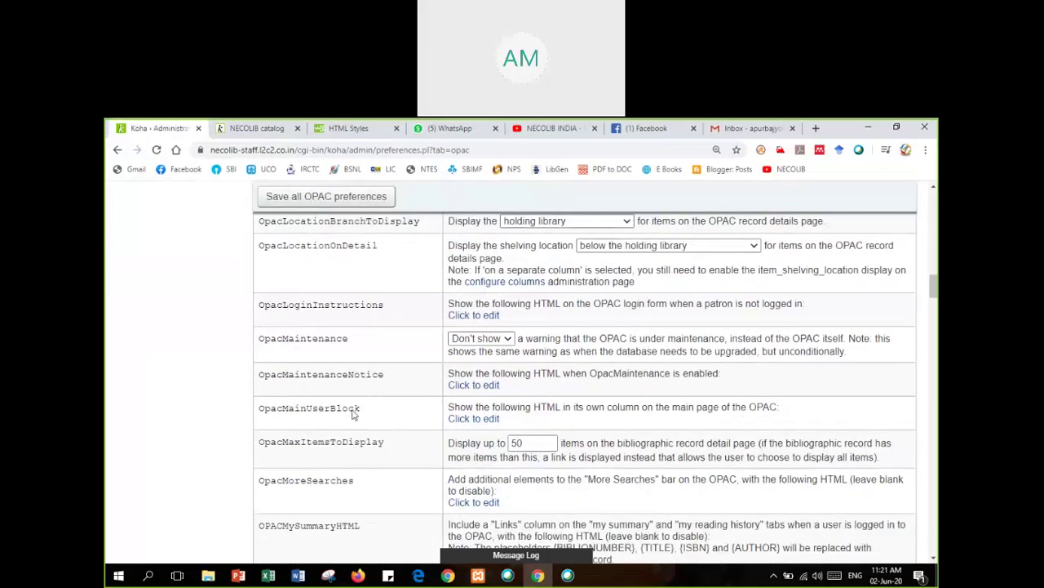
double_click(310, 412)
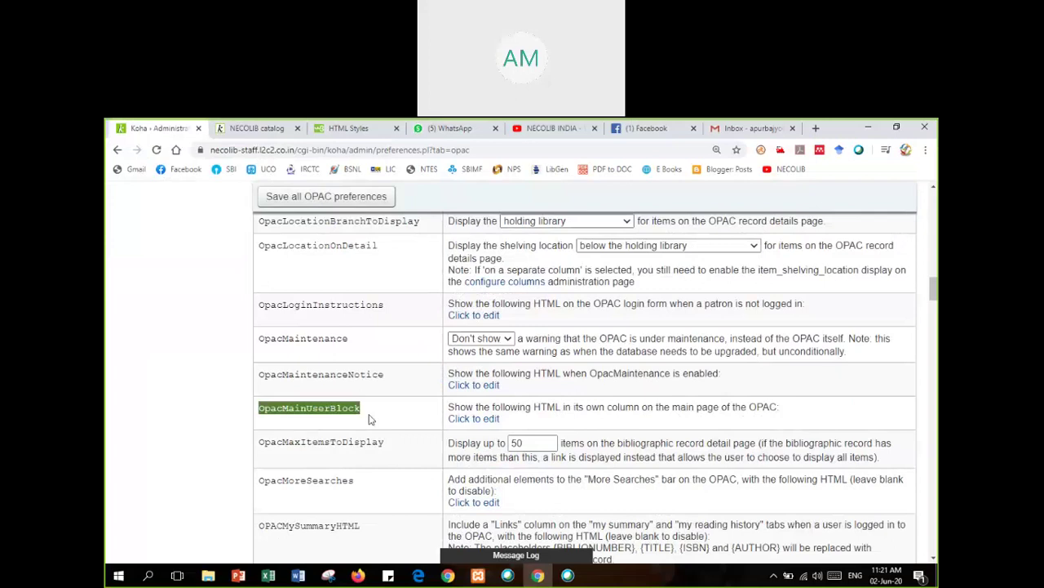
left_click(460, 421)
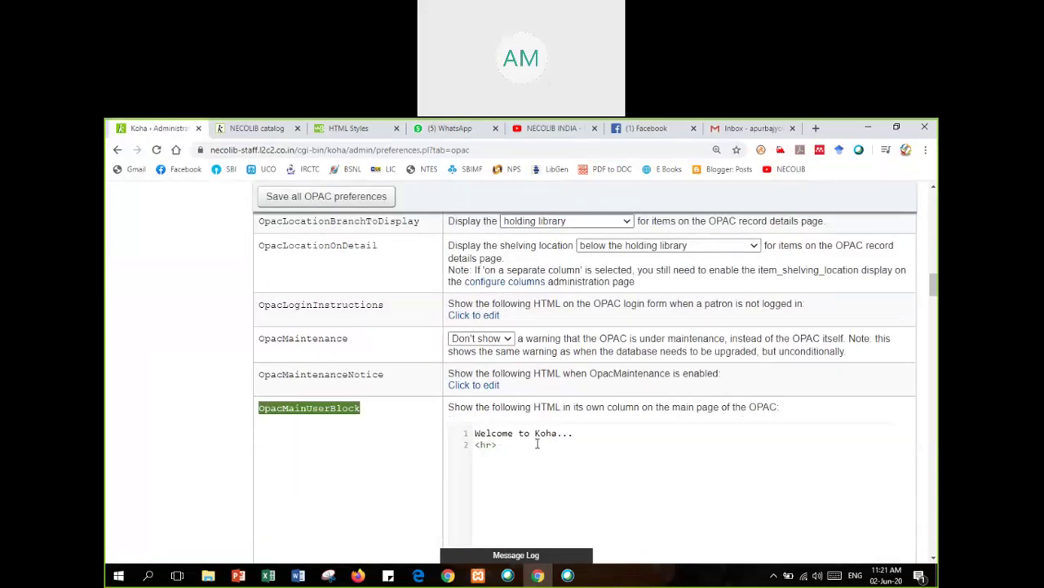
- Replace the OpacMainUserBlock's first line with "Welcome to NECOLIB DEMO OPAC" and save all OPAC preferences
left_click_drag(475, 433, 578, 433)
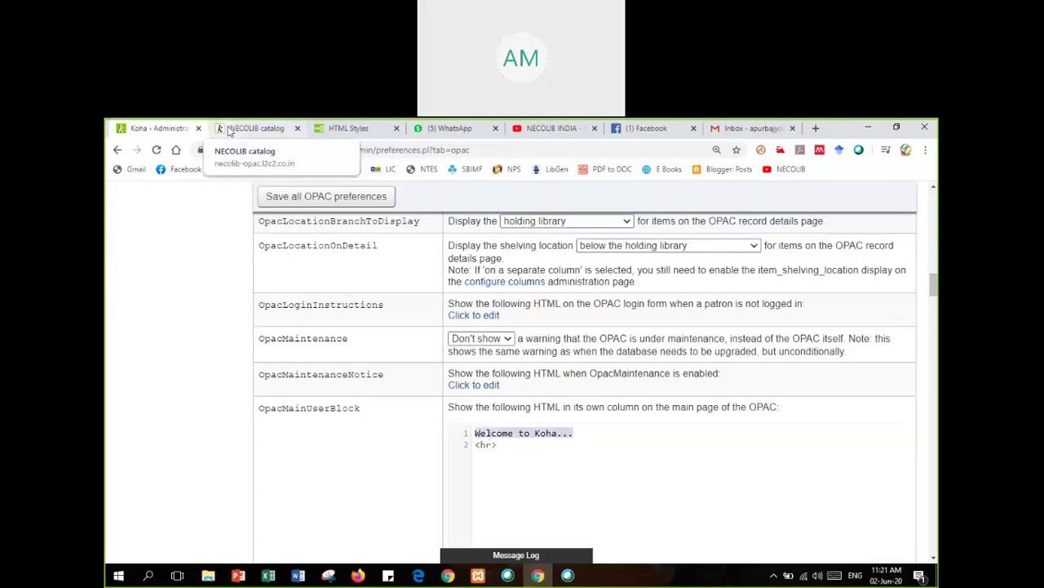
left_click(347, 132)
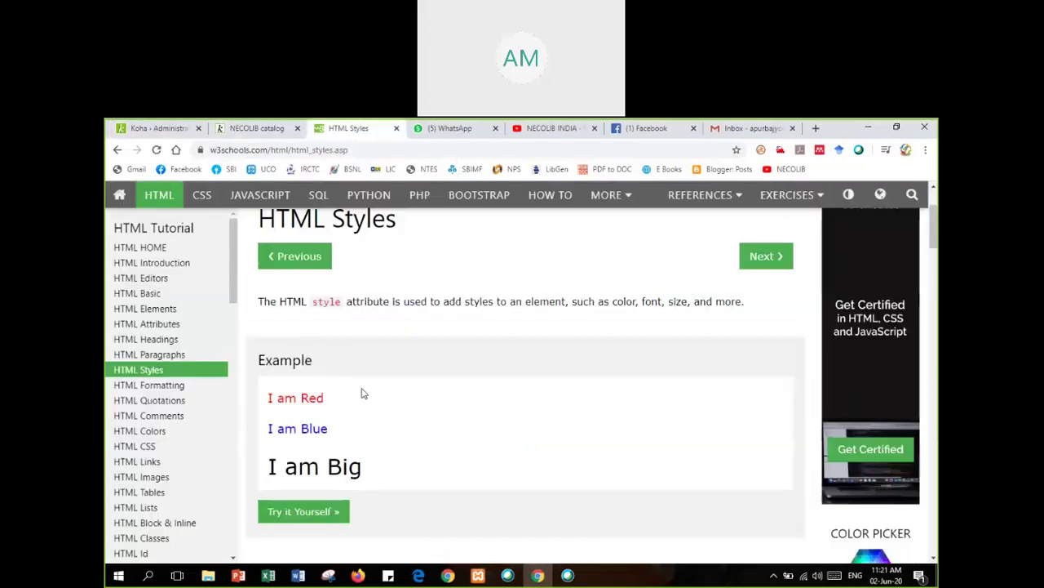
scroll(363, 394, "down", 1)
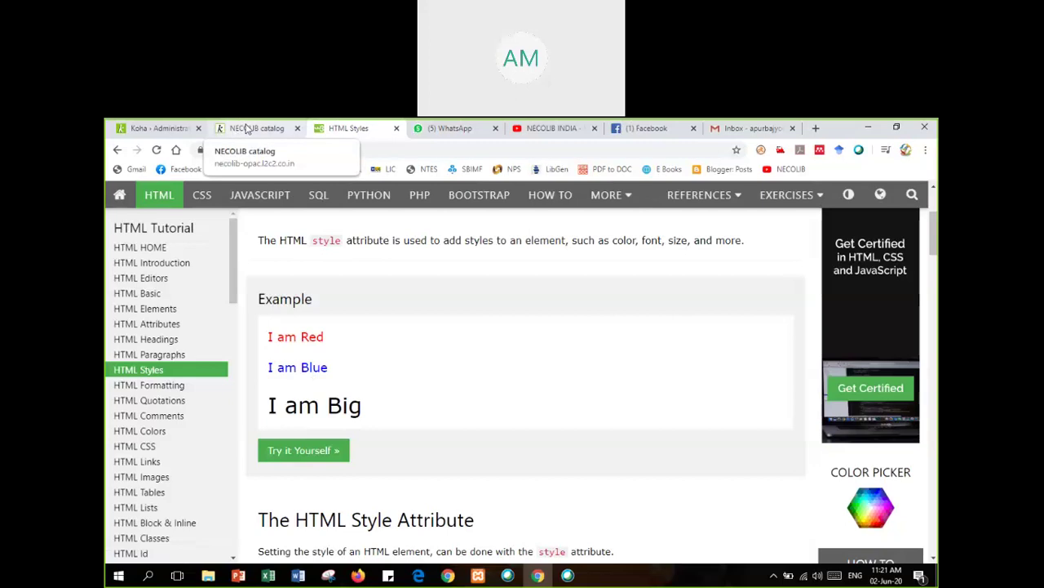
left_click(161, 128)
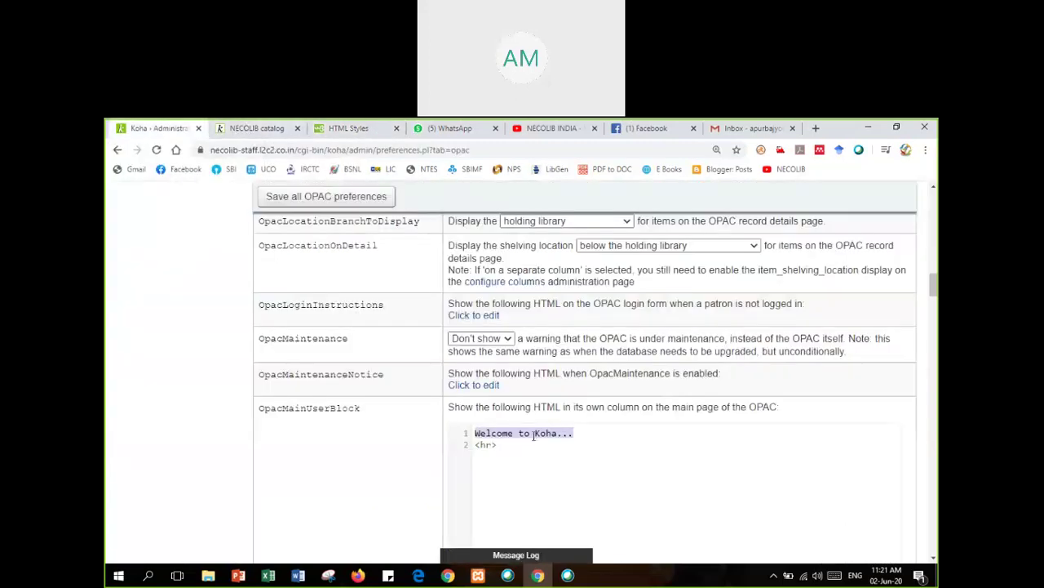
type("Welcome to")
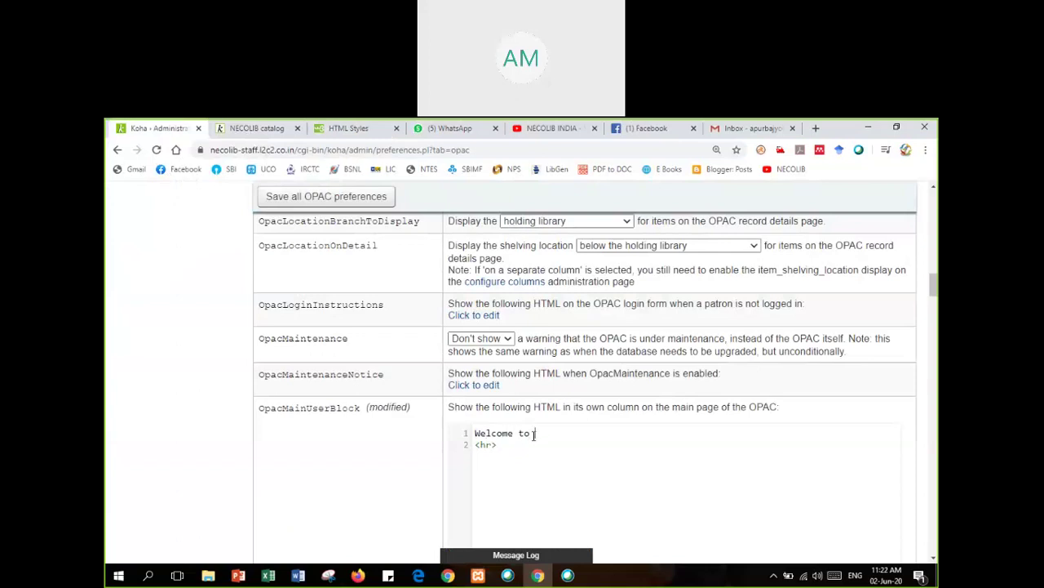
type(" NECOLIB DEMO OPAC")
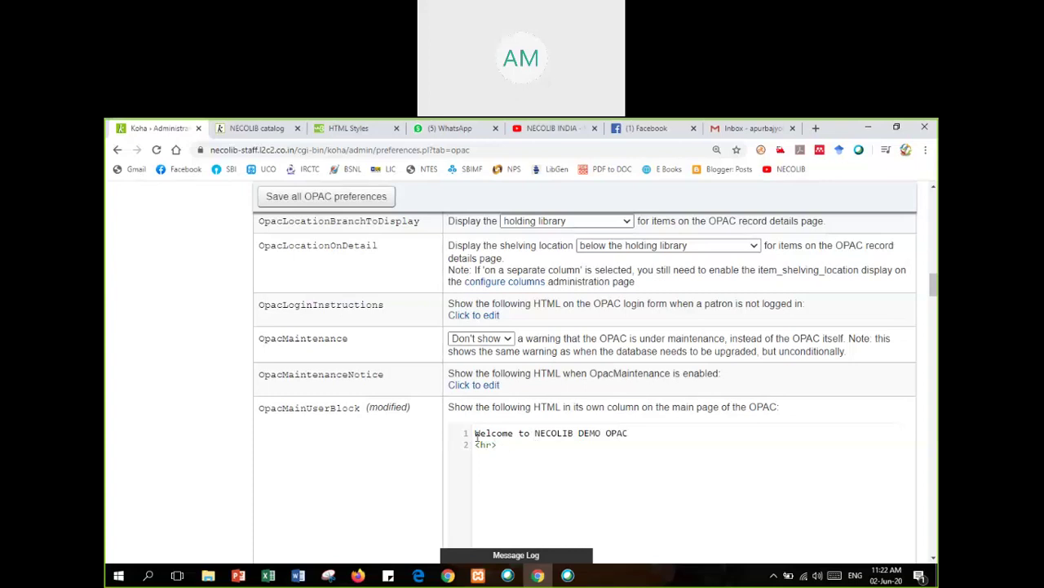
scroll(491, 488, "down", 4)
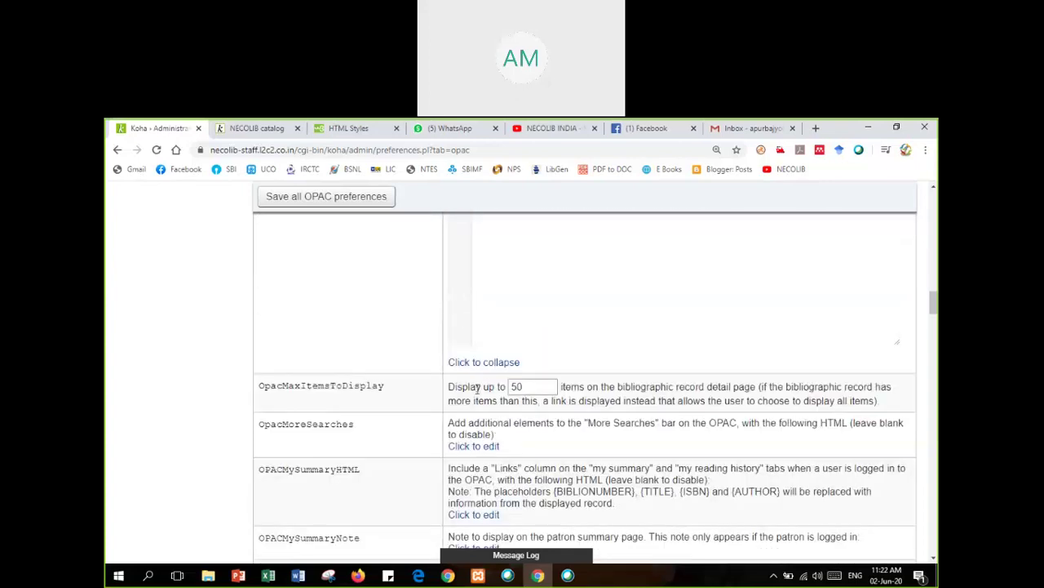
left_click(355, 203)
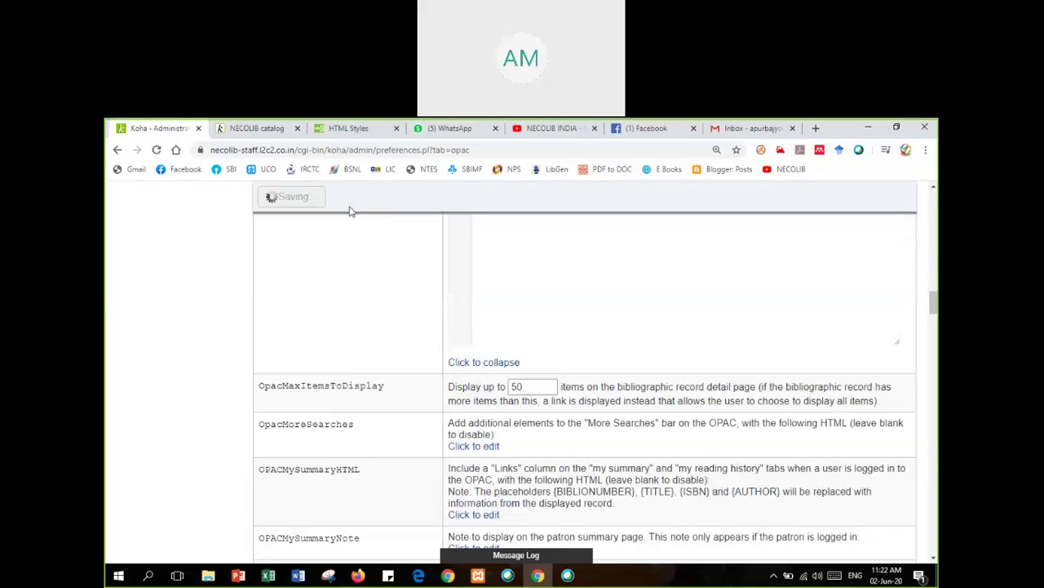
- Reload the OPAC home page to check the welcome text, and look through the W3Schools HTML Styles page for styling examples
left_click(257, 129)
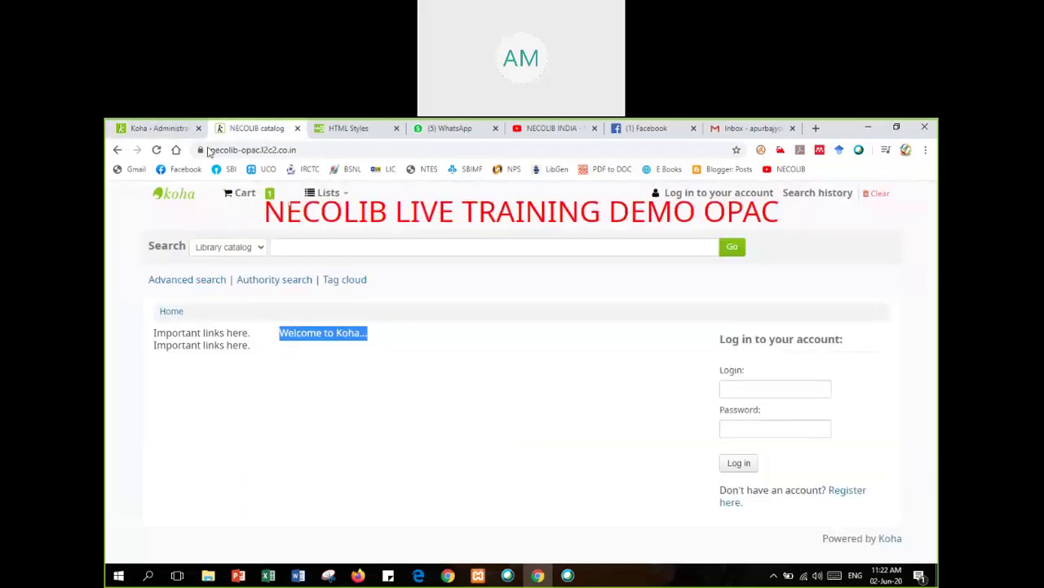
left_click(156, 150)
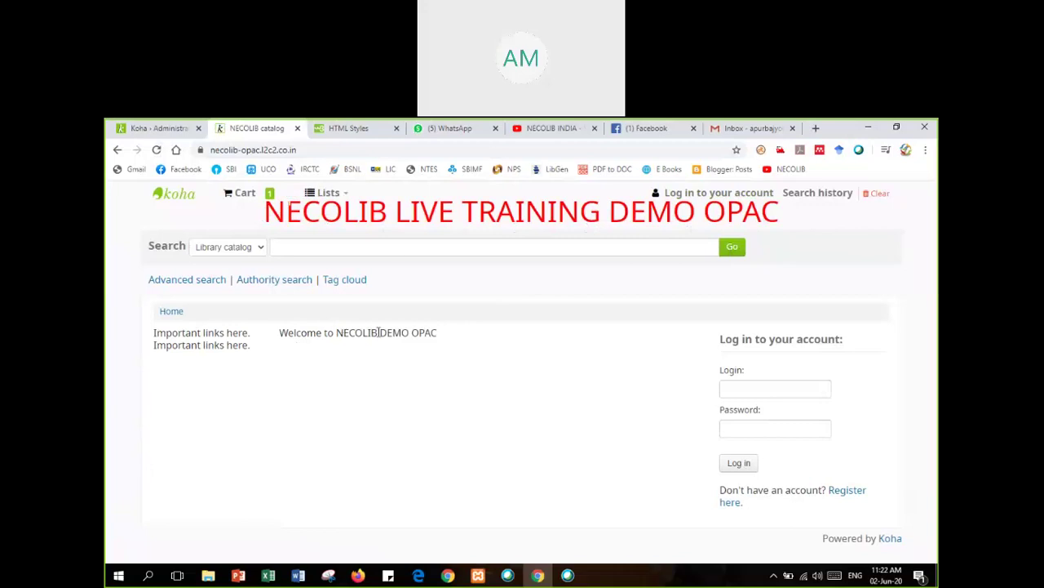
left_click(367, 129)
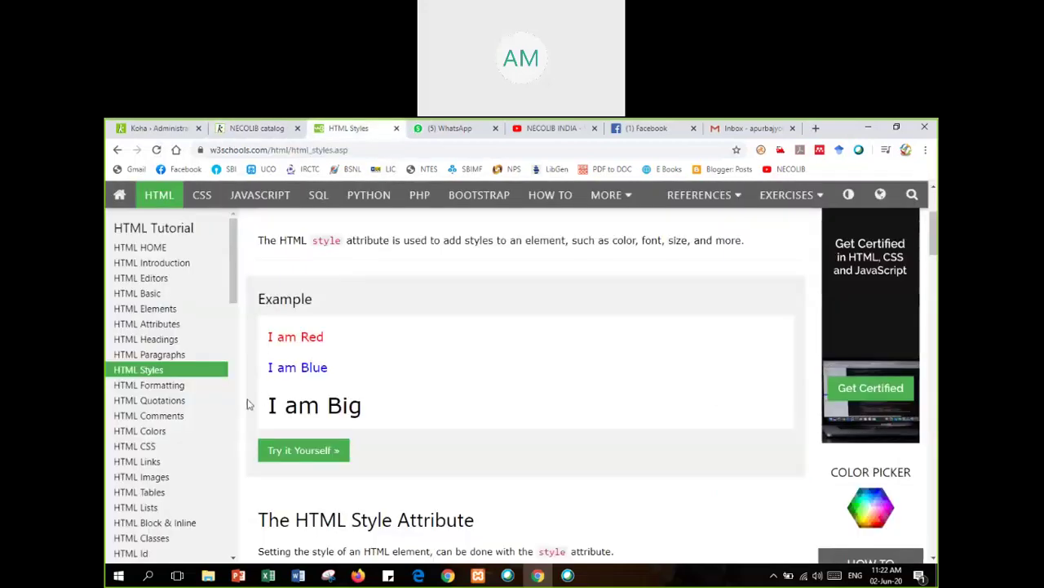
scroll(358, 419, "down", 10)
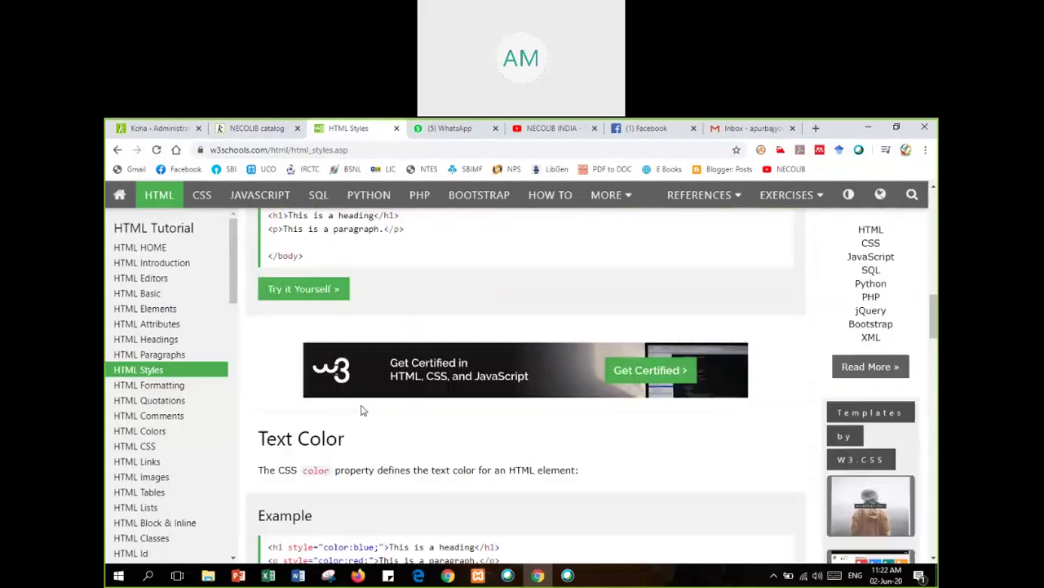
scroll(365, 412, "down", 10)
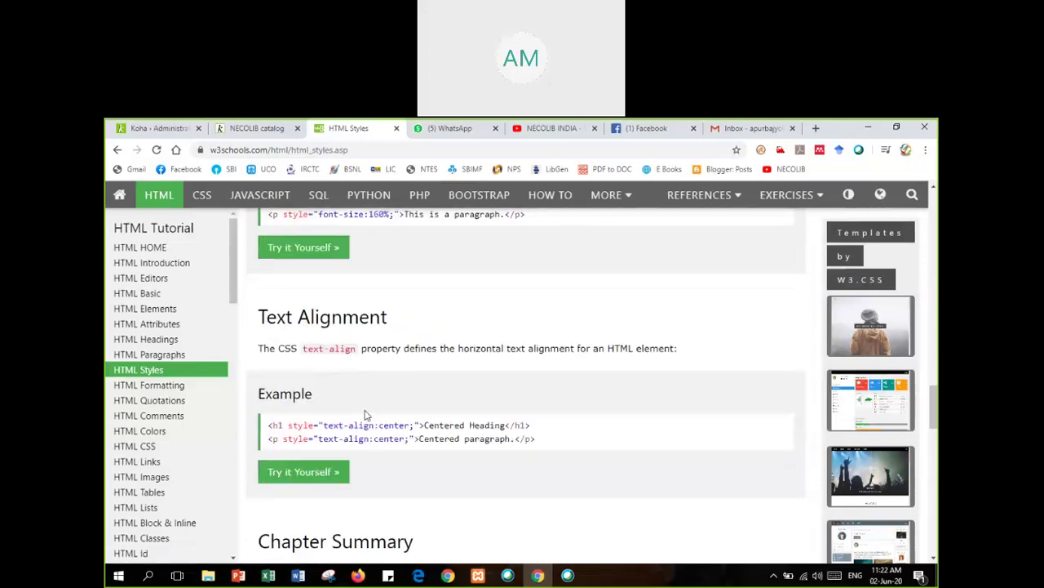
scroll(365, 410, "down", 5)
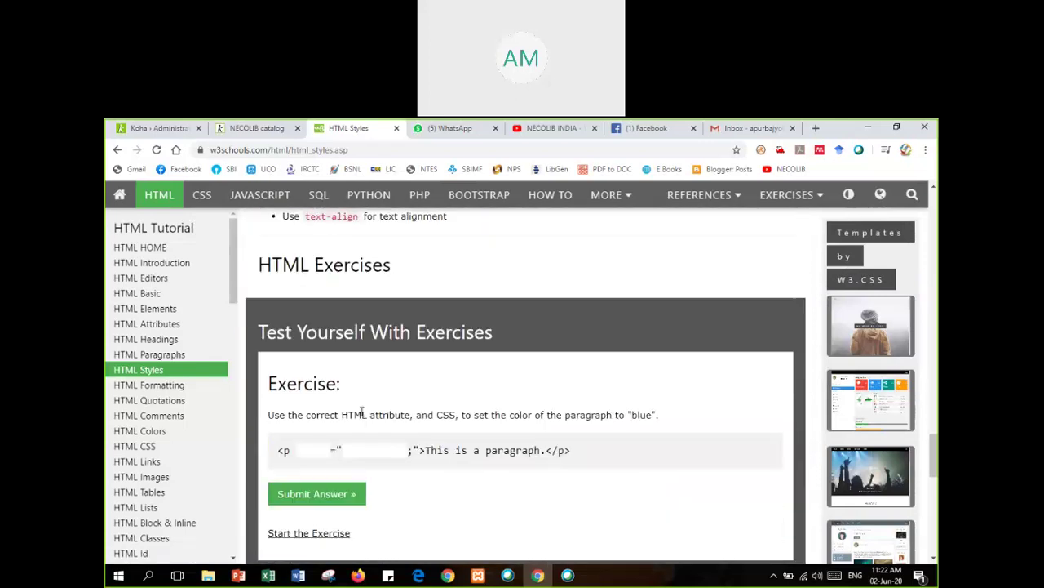
scroll(362, 414, "down", 1)
scroll(362, 416, "down", 4)
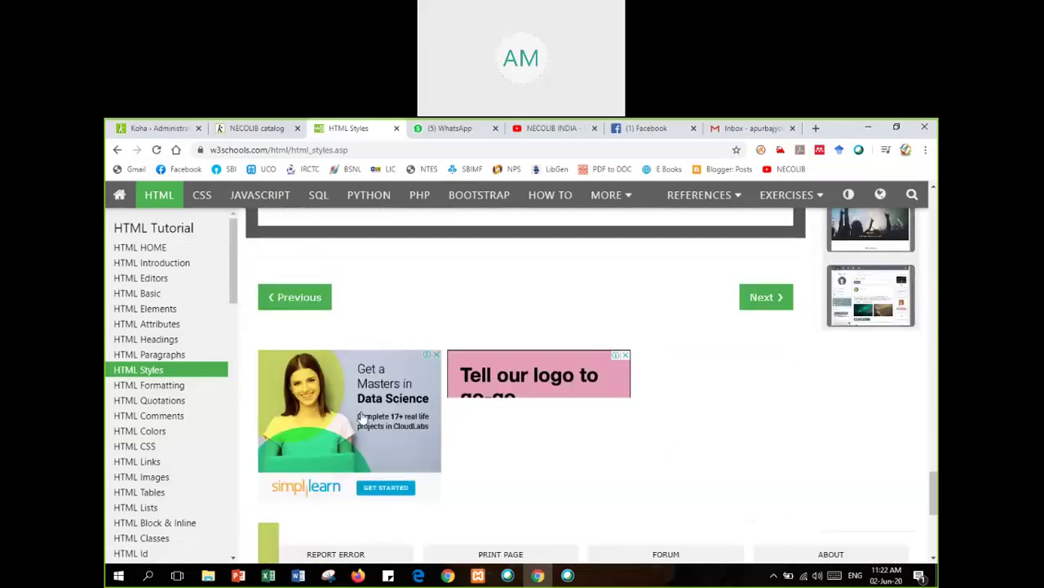
scroll(362, 416, "up", 5)
- Search the web for "marquee w3schools" and open the HTML Marquee Tag tutorial
left_click(287, 150)
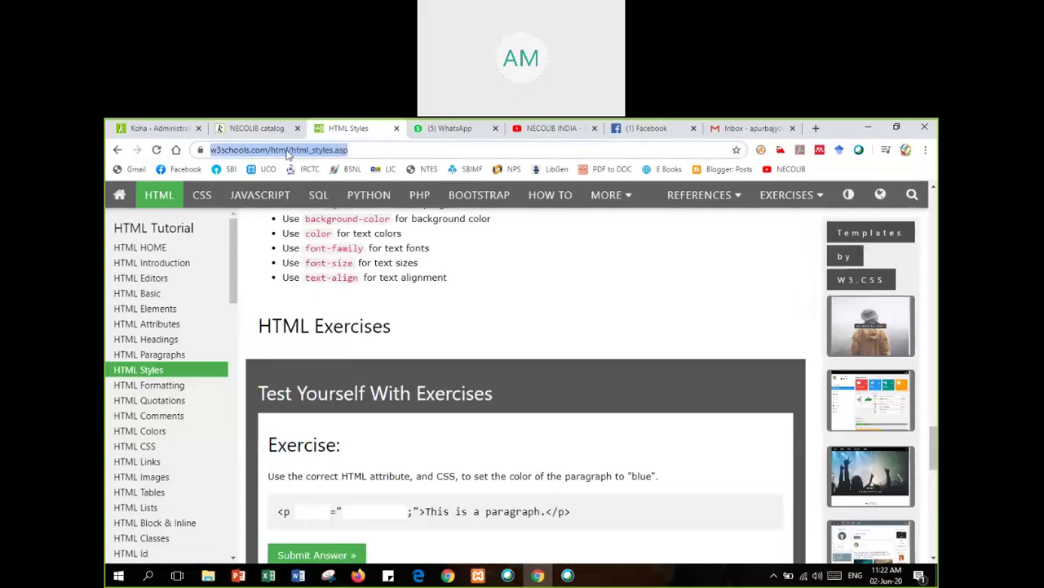
type("mar")
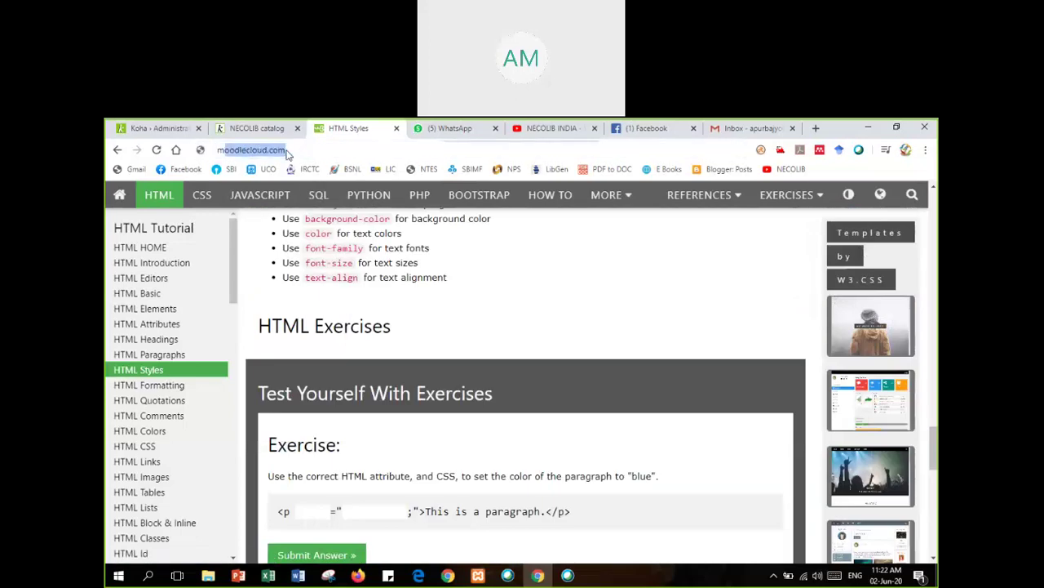
type("qy")
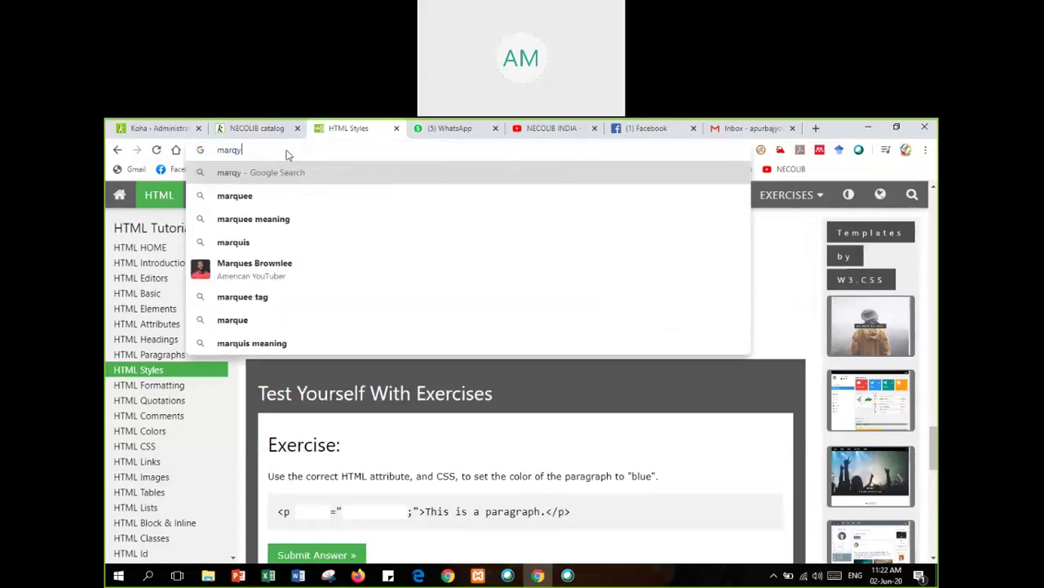
key("BackSpace")
type("uee")
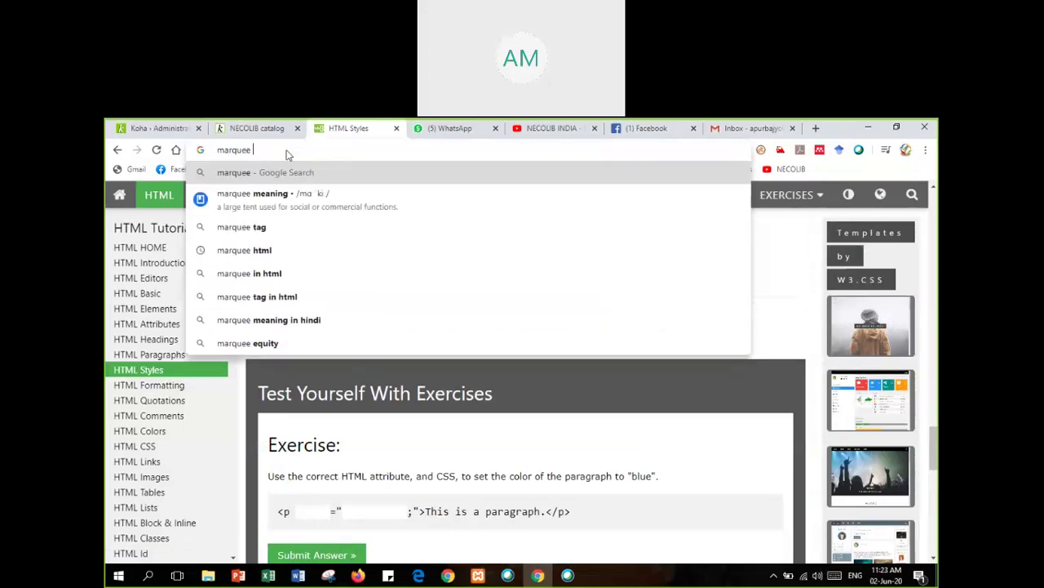
type(" w3")
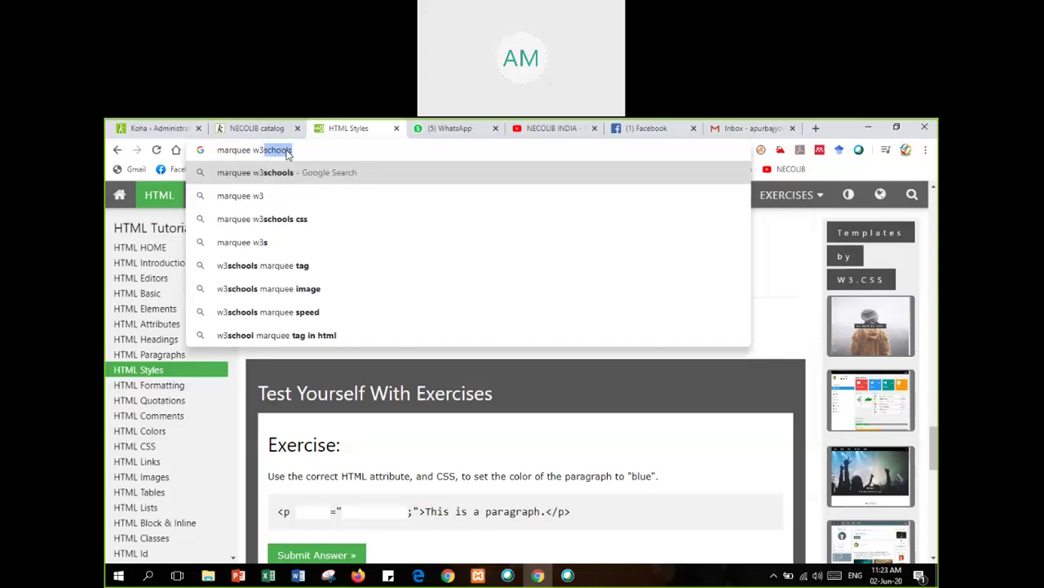
key("Return")
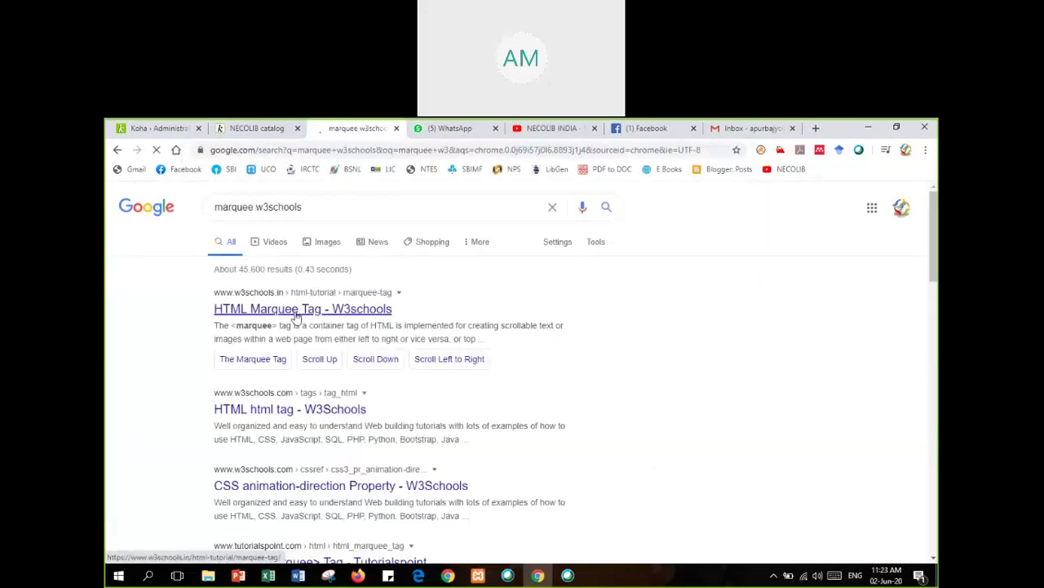
left_click(300, 318)
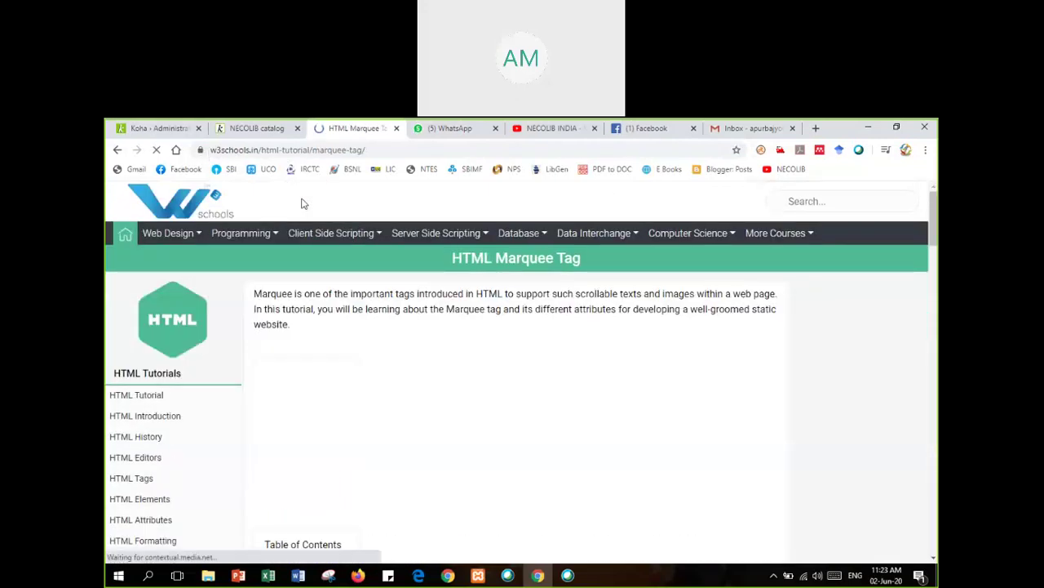
- Review the marquee tag's attributes and scrolling examples, and open the live demo of the Scroll Up example
scroll(376, 380, "down", 4)
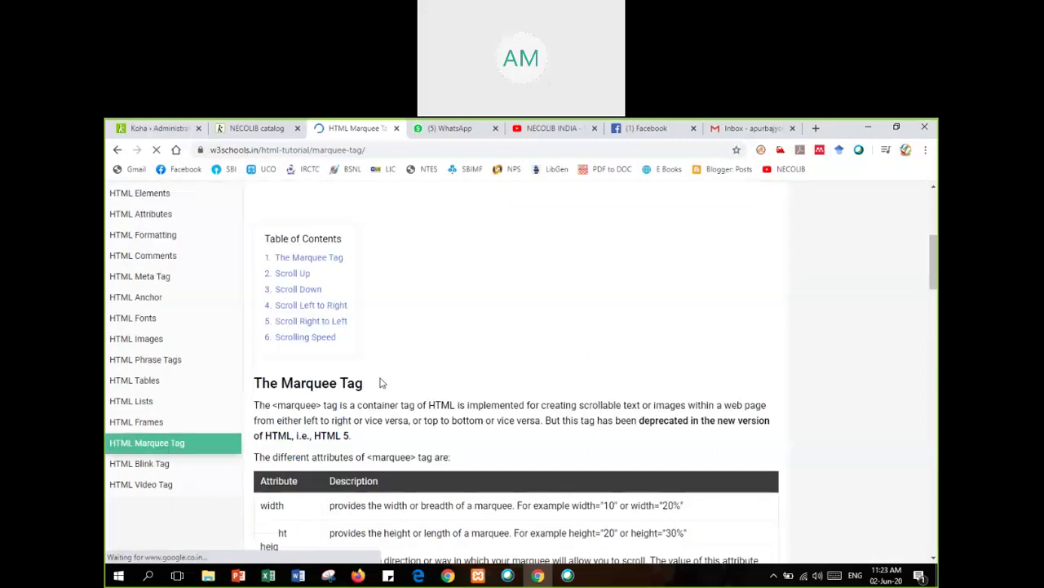
scroll(377, 381, "down", 6)
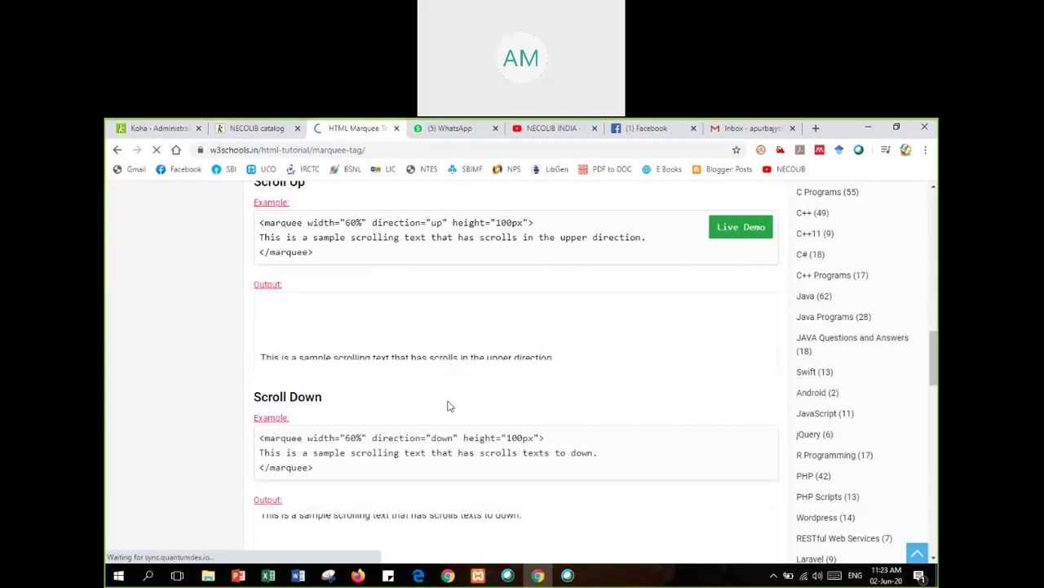
scroll(396, 342, "up", 2)
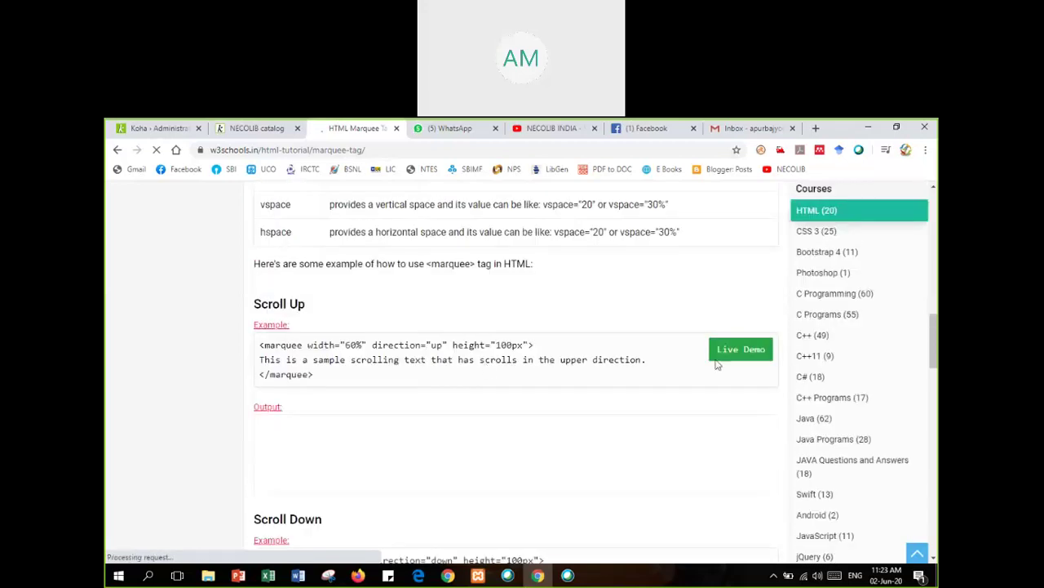
left_click(729, 356)
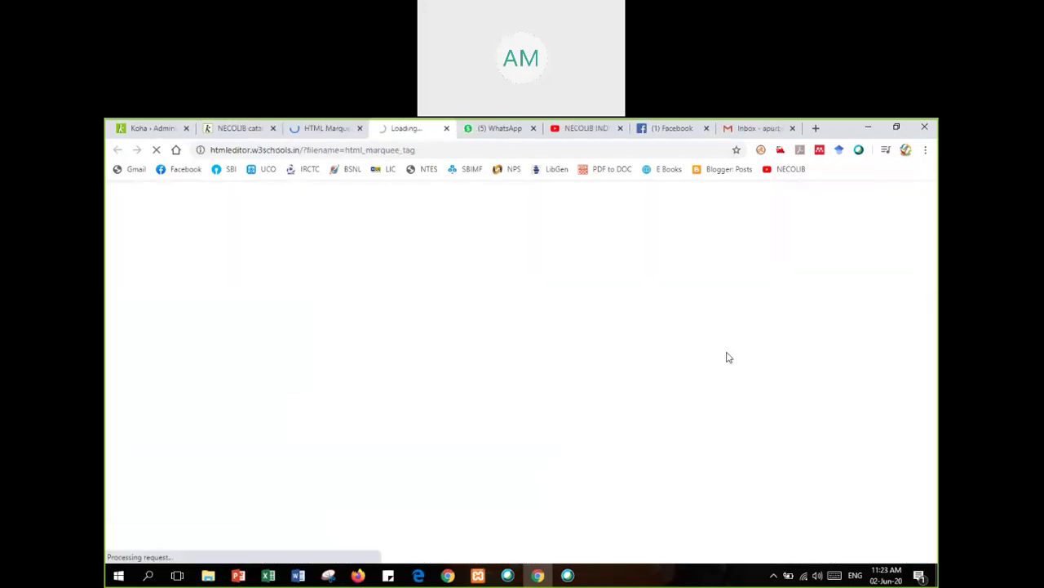
- Copy "Welcome to NECOLIB DEMO OPAC" from the OPAC home page and replace the live demo's sample scrolling text with it
left_click(242, 130)
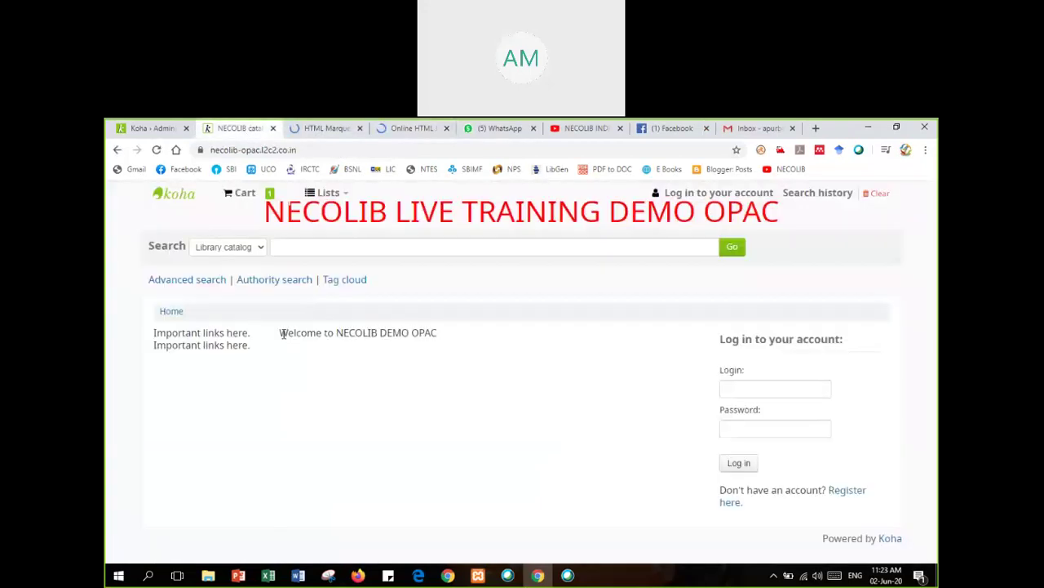
left_click_drag(282, 335, 438, 339)
key("ctrl+c")
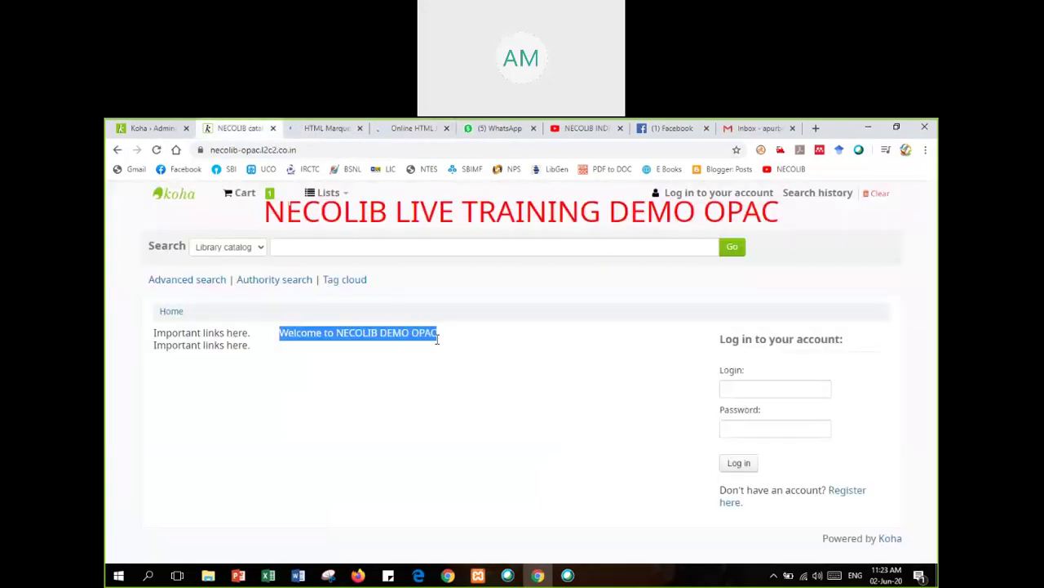
left_click(408, 129)
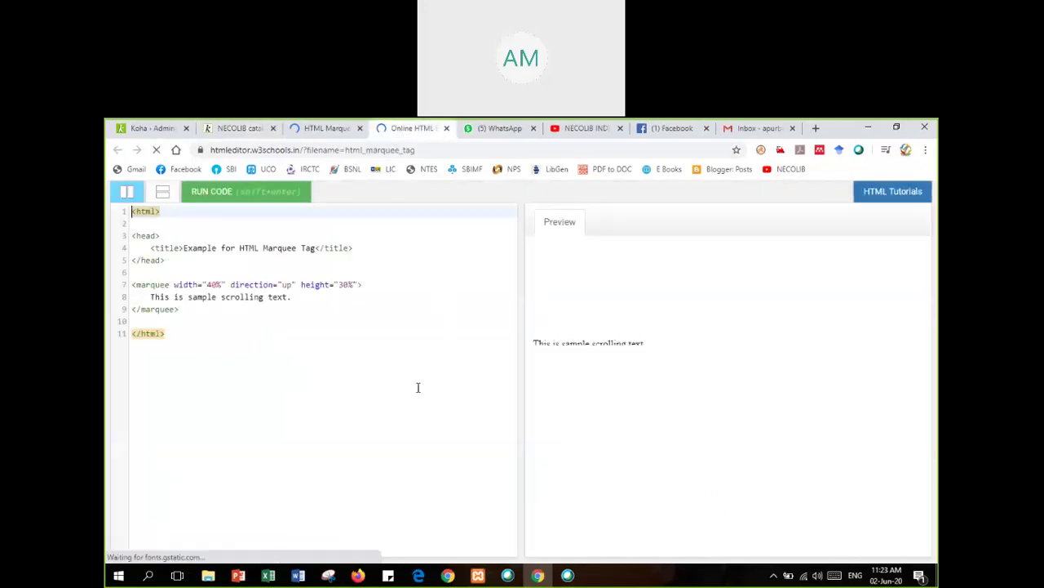
left_click(186, 249)
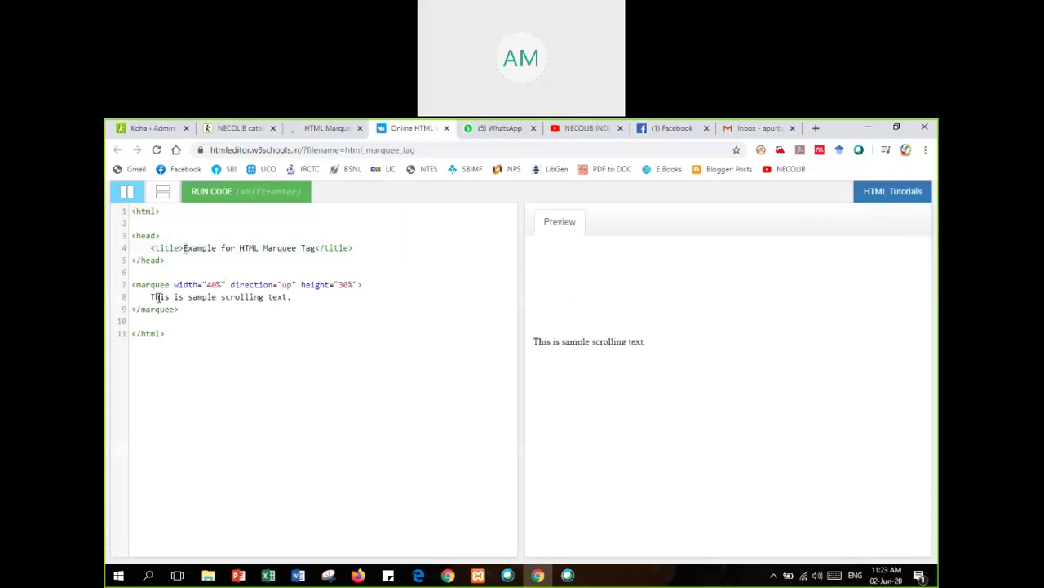
left_click_drag(151, 297, 292, 297)
key("ctrl+v")
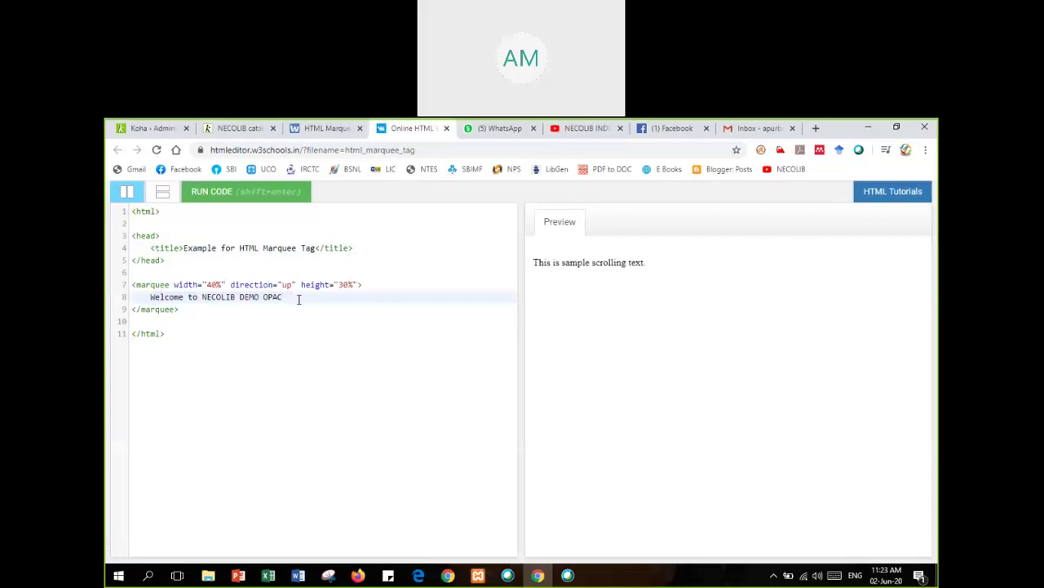
- Set the marquee's direction to "left" in the demo code and run it
left_click(286, 285)
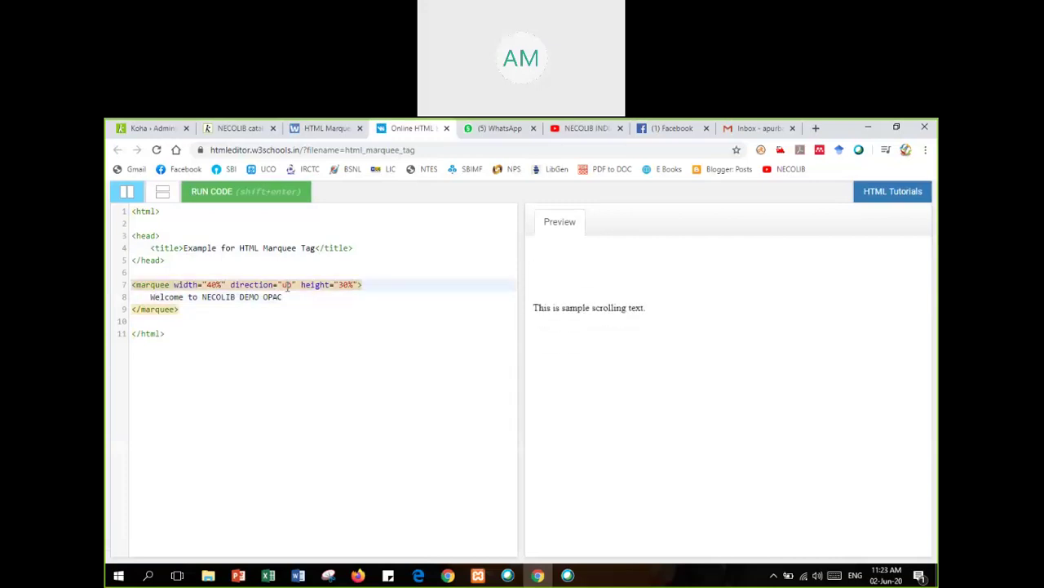
key("BackSpace")
key("Delete")
type("left")
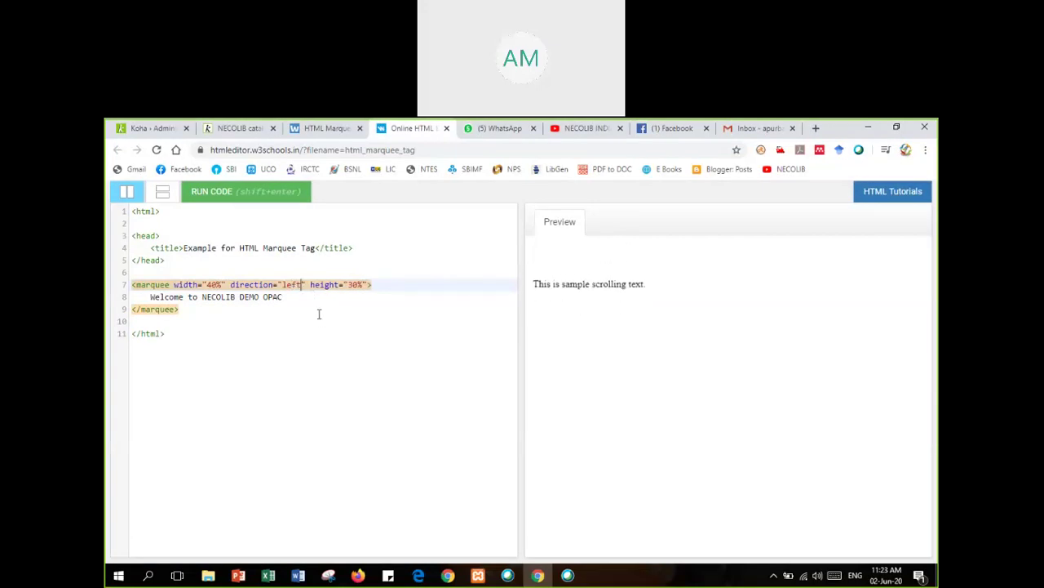
left_click(224, 199)
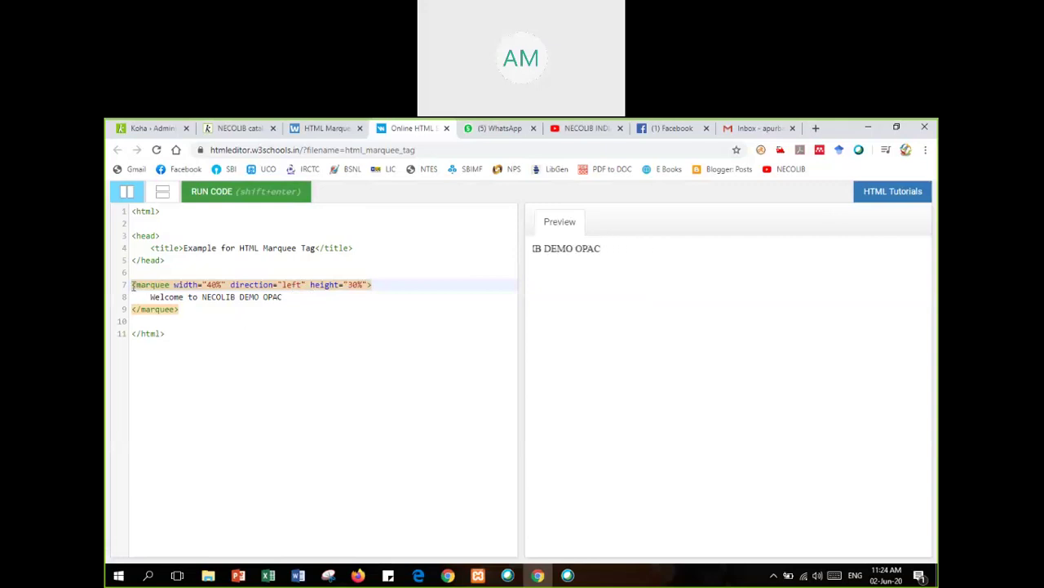
- Copy the whole marquee block from the demo and replace the welcome line in the OpacMainUserBlock preference with it, keeping the <hr> line
left_click_drag(133, 286, 197, 309)
key("ctrl+c")
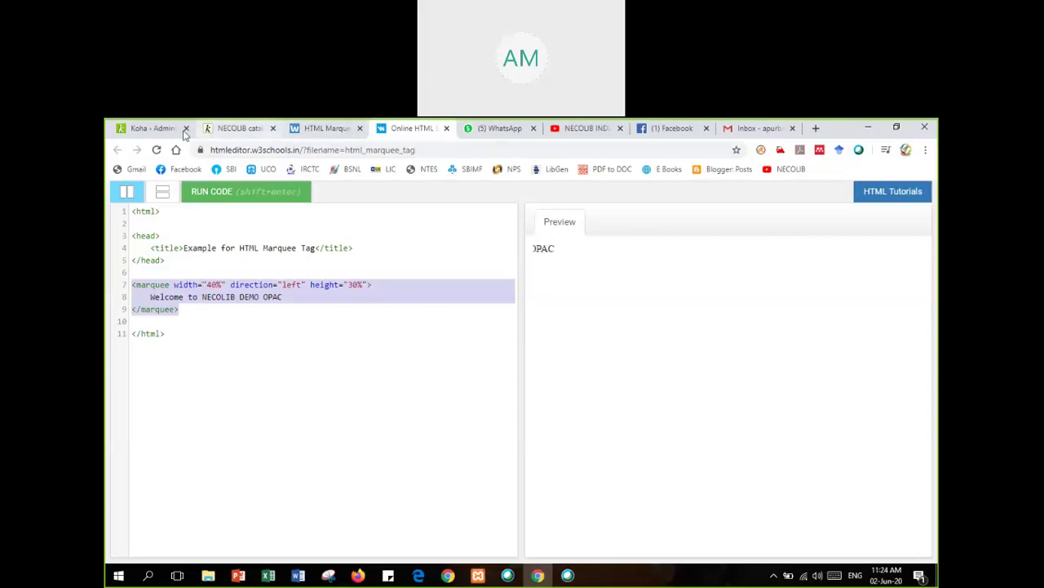
left_click(223, 131)
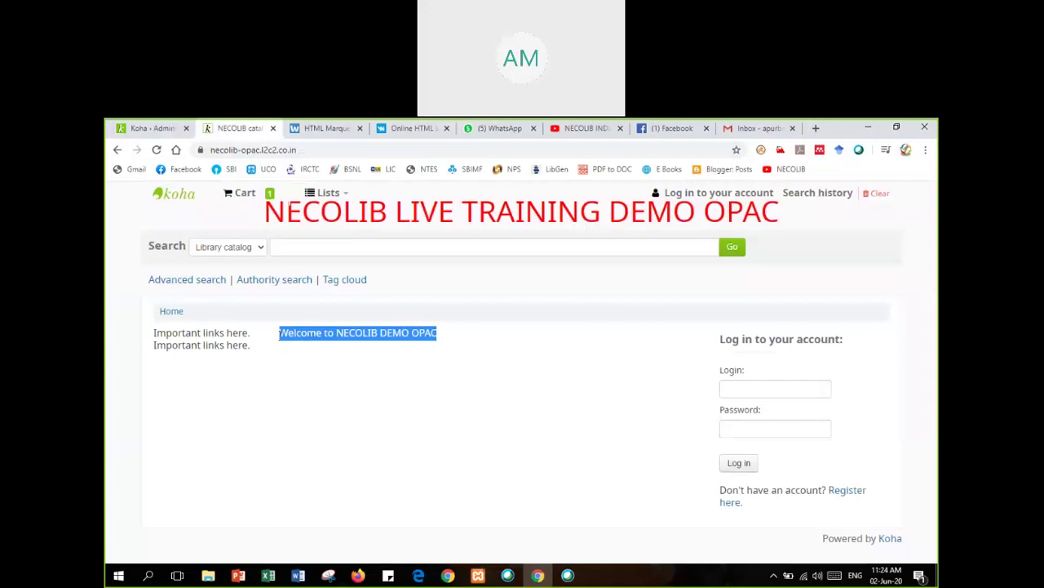
left_click(151, 128)
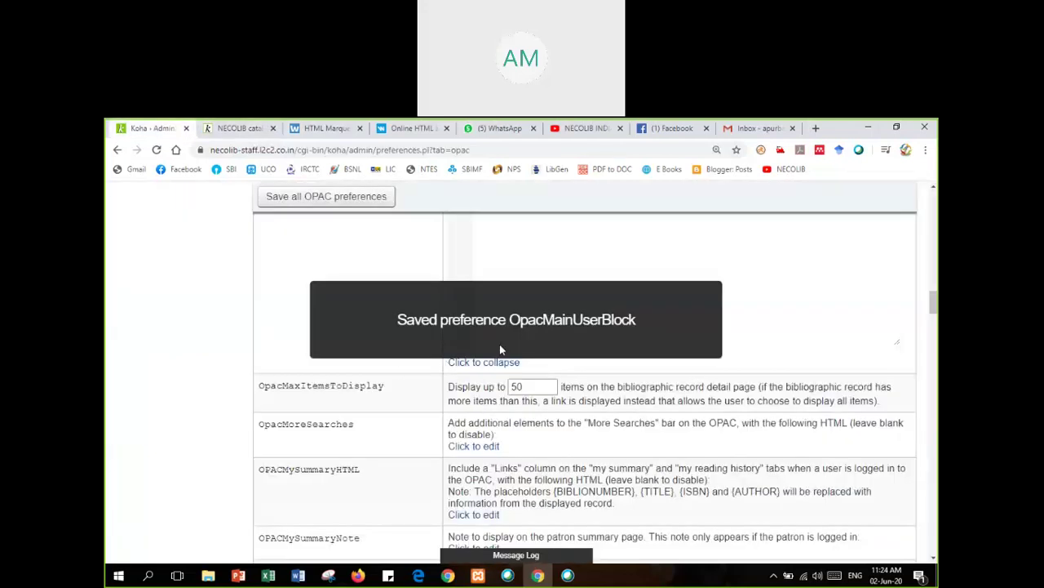
scroll(522, 265, "up", 2)
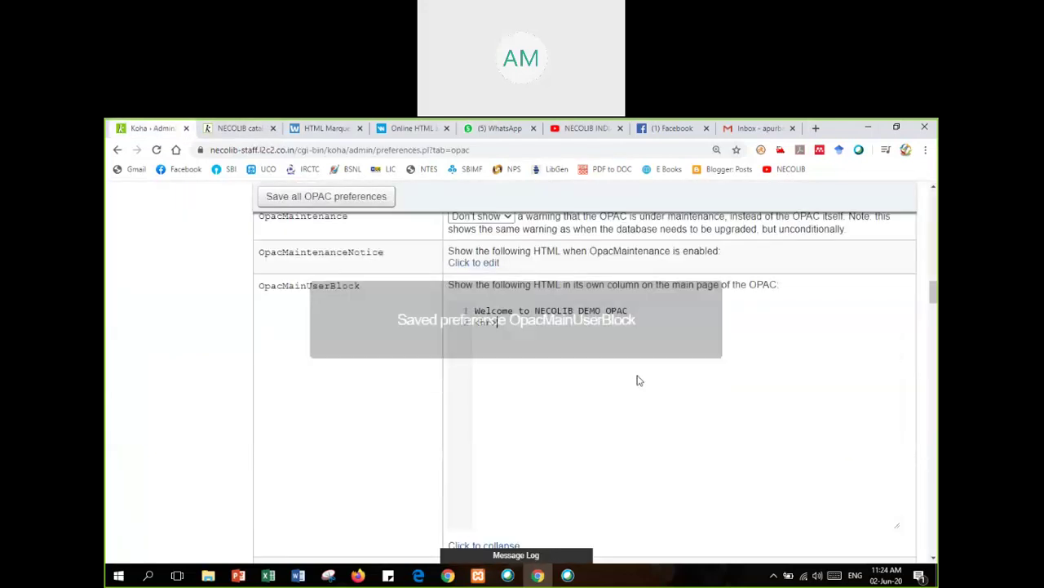
left_click_drag(488, 314, 637, 313)
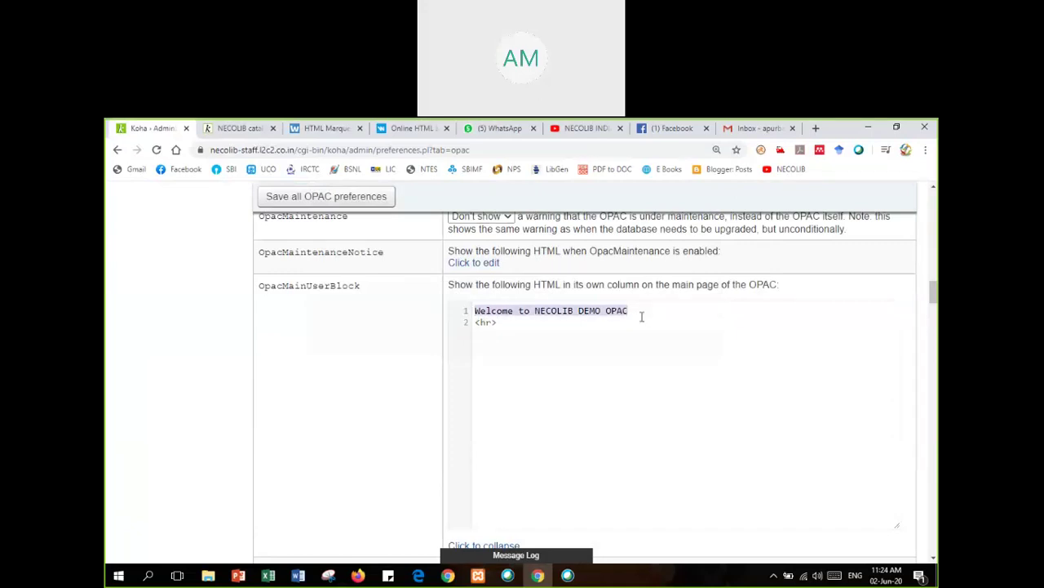
type("html")
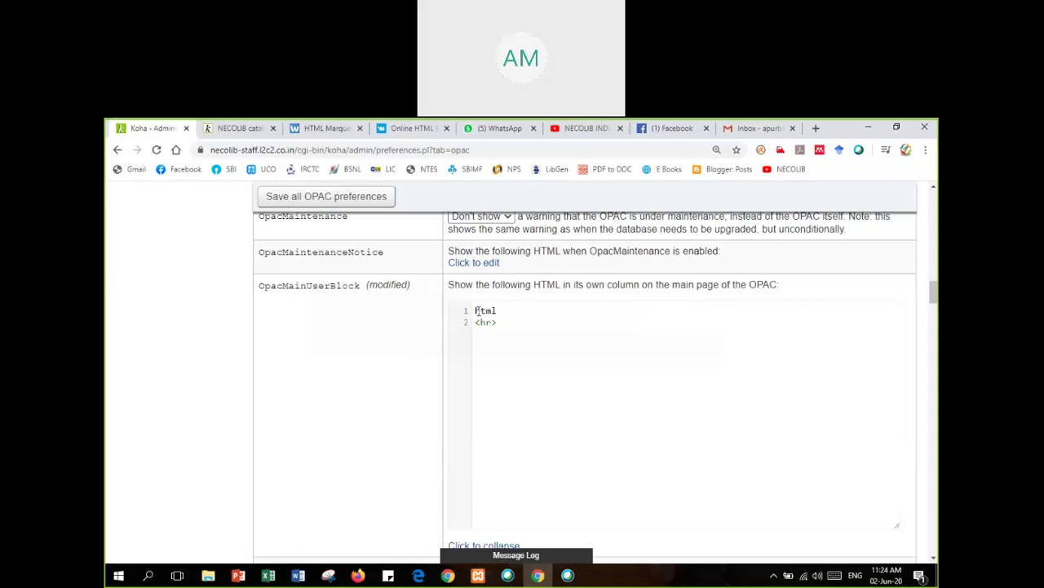
left_click_drag(504, 310, 473, 311)
key("ctrl+v")
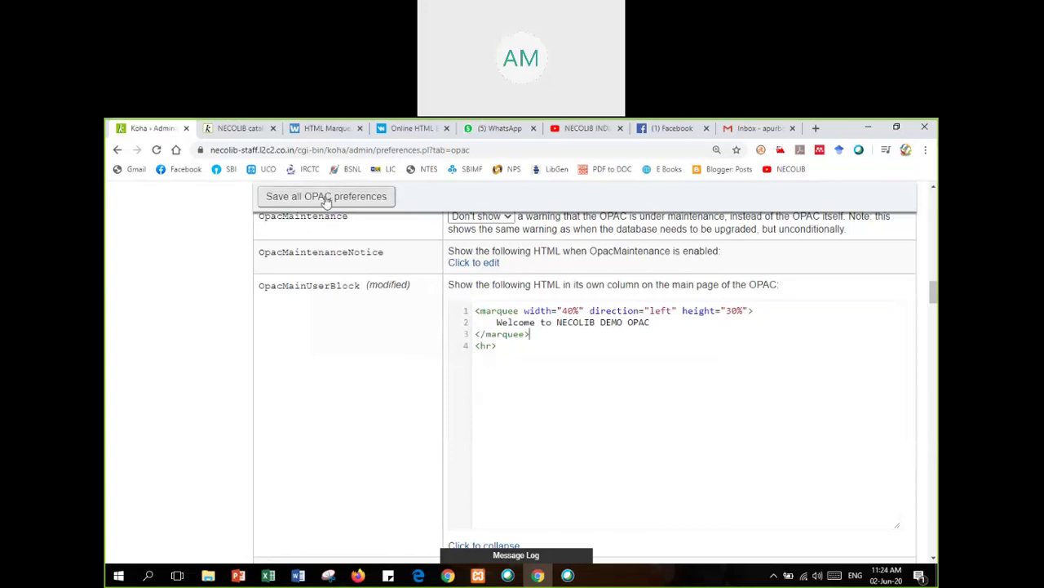
- Remove the line breaks and indentation inside the OpacMainUserBlock marquee so its tags and welcome text form one continuous line
left_click(772, 315)
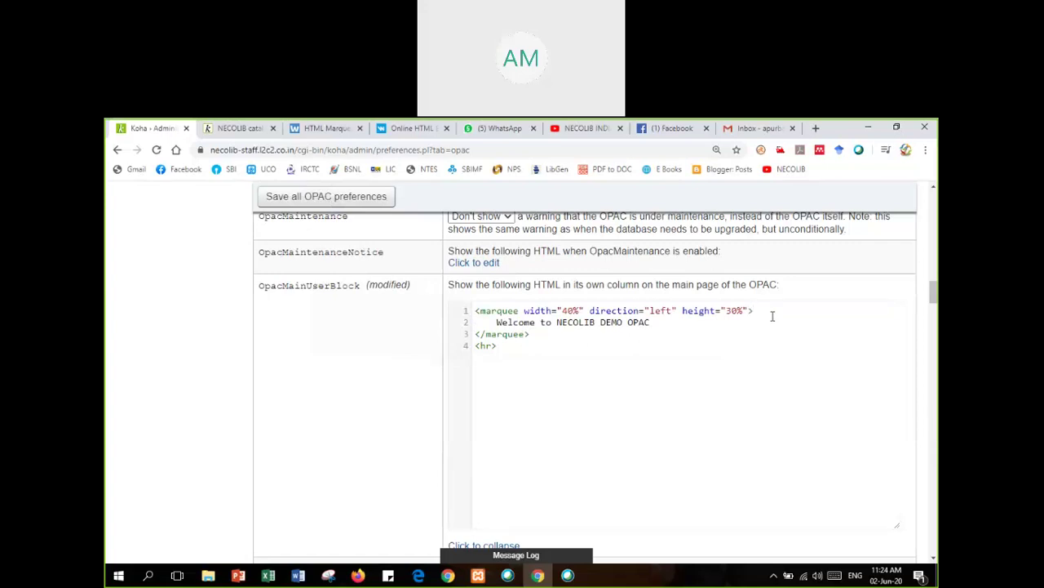
key("Delete")
key("Delete")
key("Delete")
key("Delete")
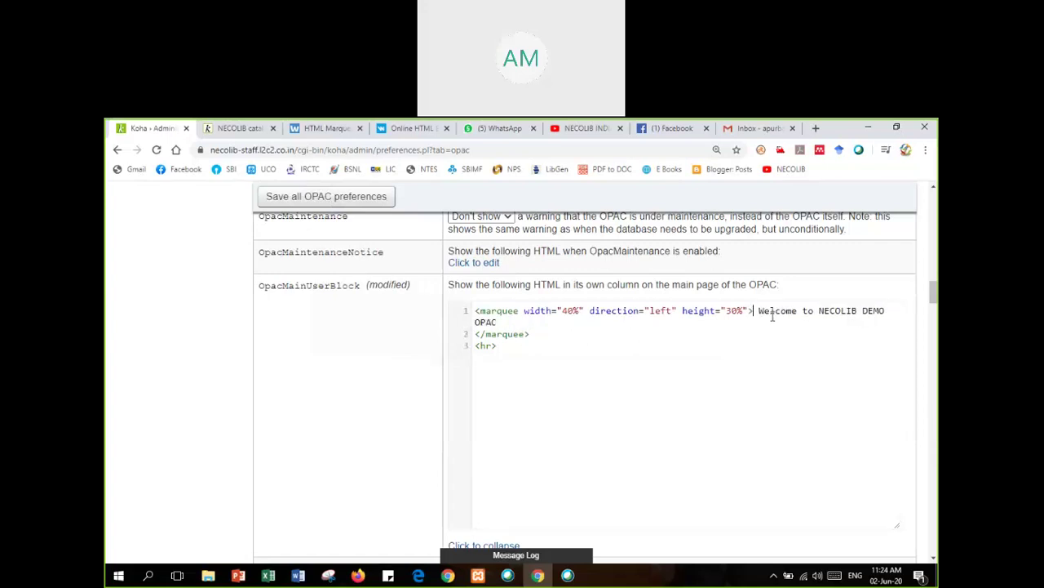
key("Delete")
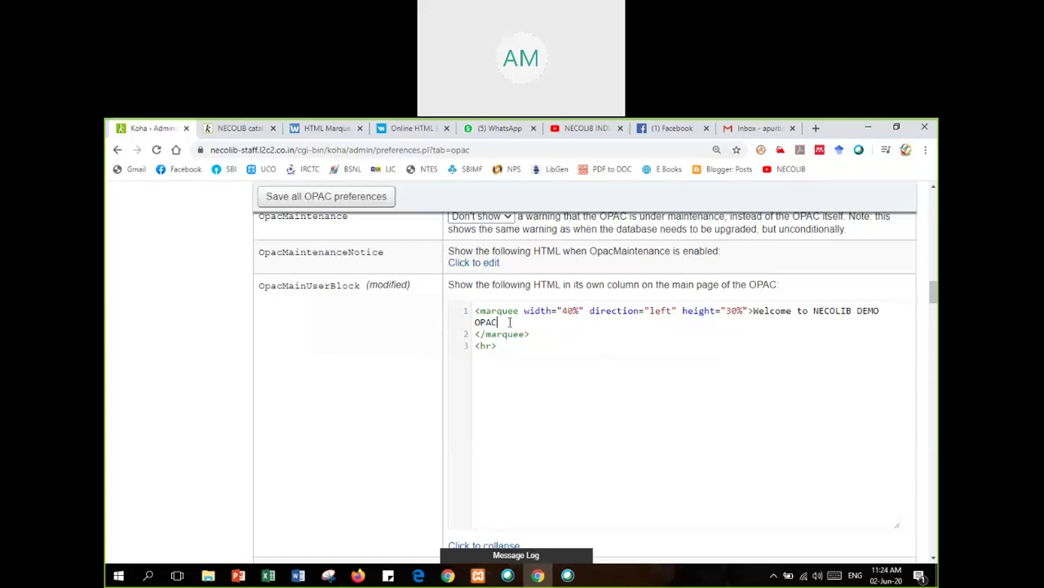
key("Delete")
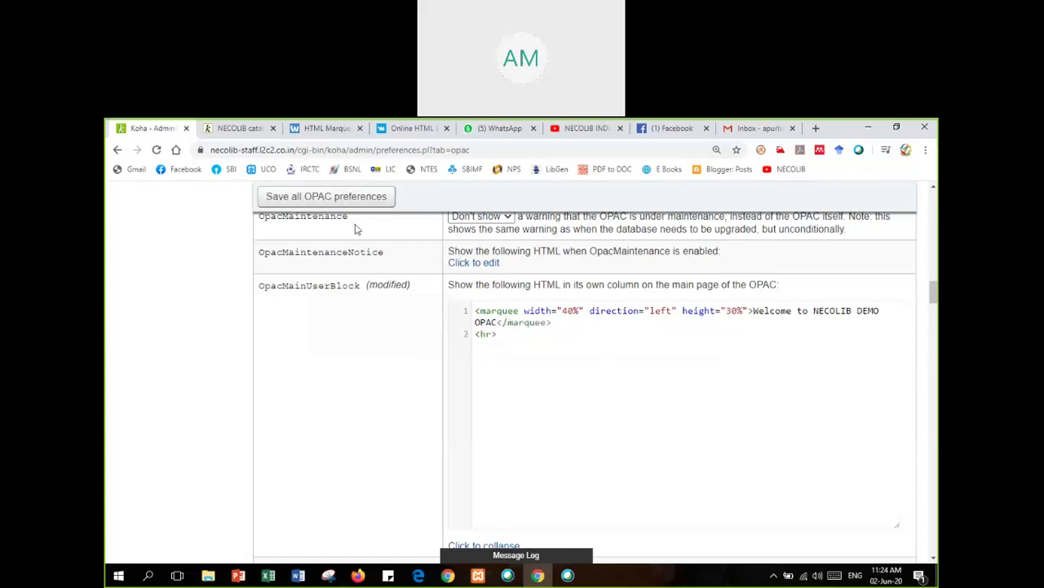
- Save the OPAC preferences and reload the OPAC home page to check the scrolling welcome text
left_click(294, 196)
left_click(253, 129)
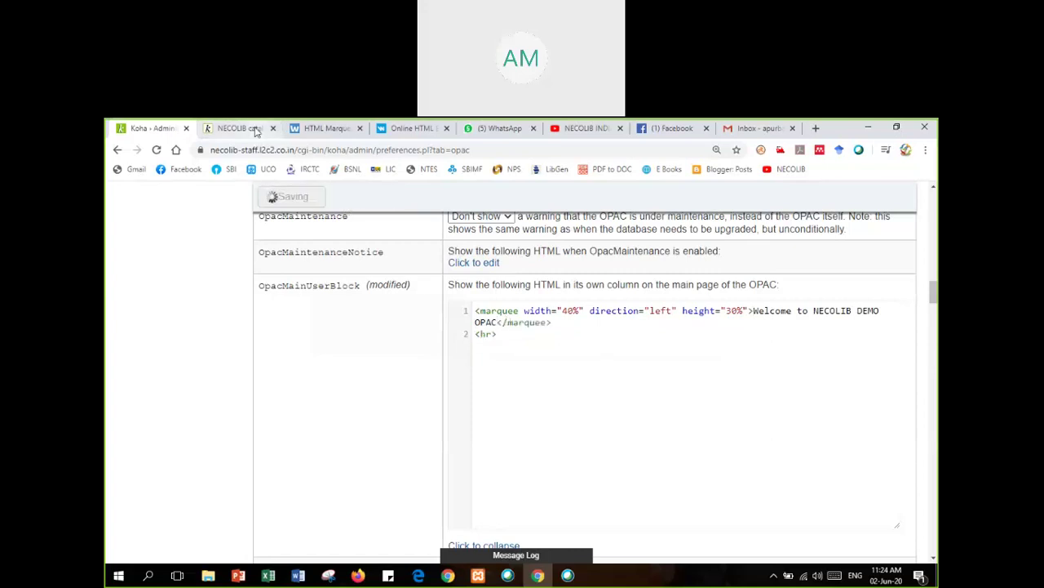
left_click(157, 150)
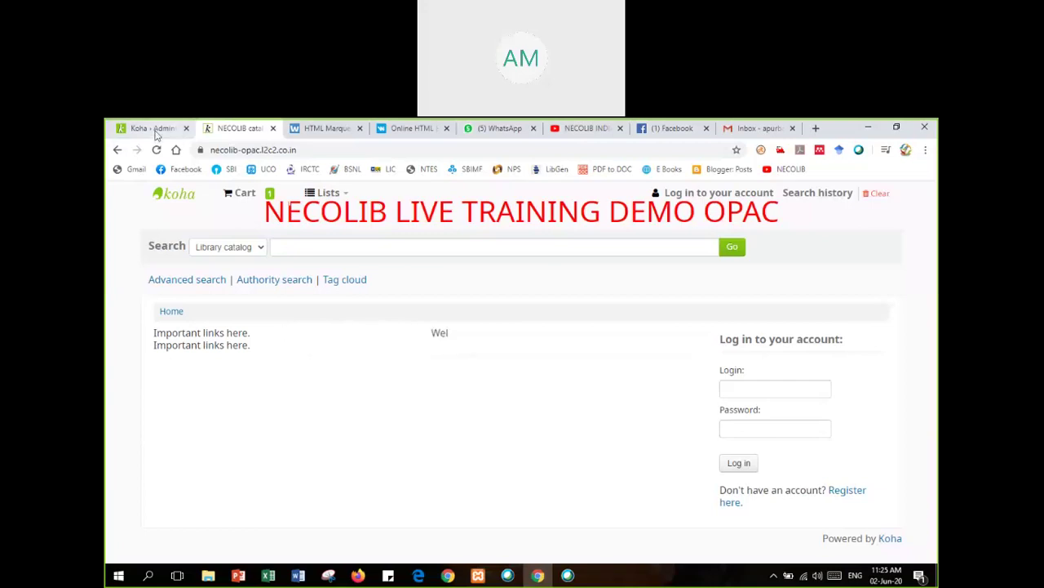
- Return to the OPAC preferences and close the HTML marquee reference page and the online HTML demo
left_click(152, 131)
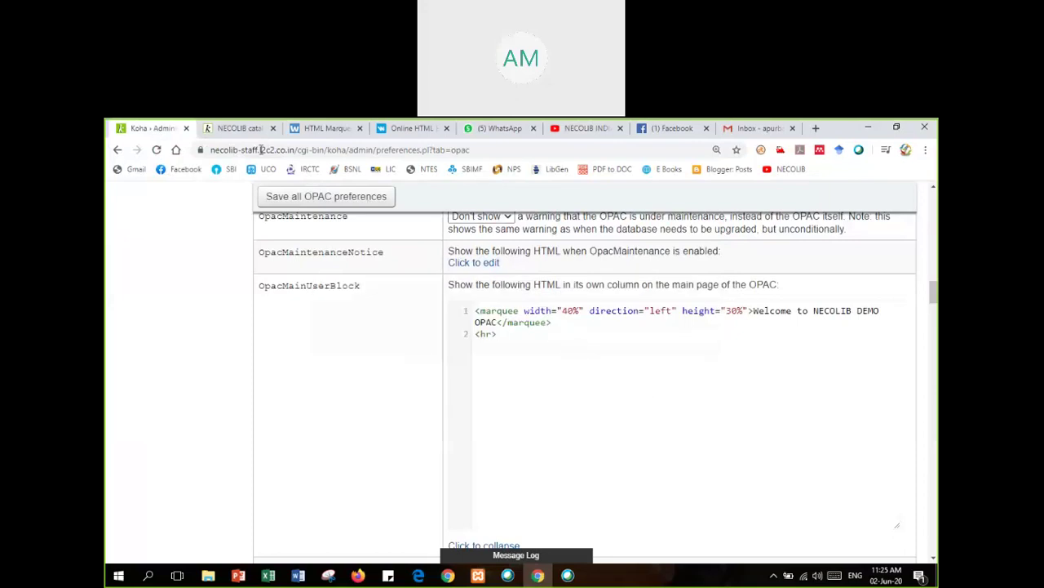
scroll(408, 377, "down", 3)
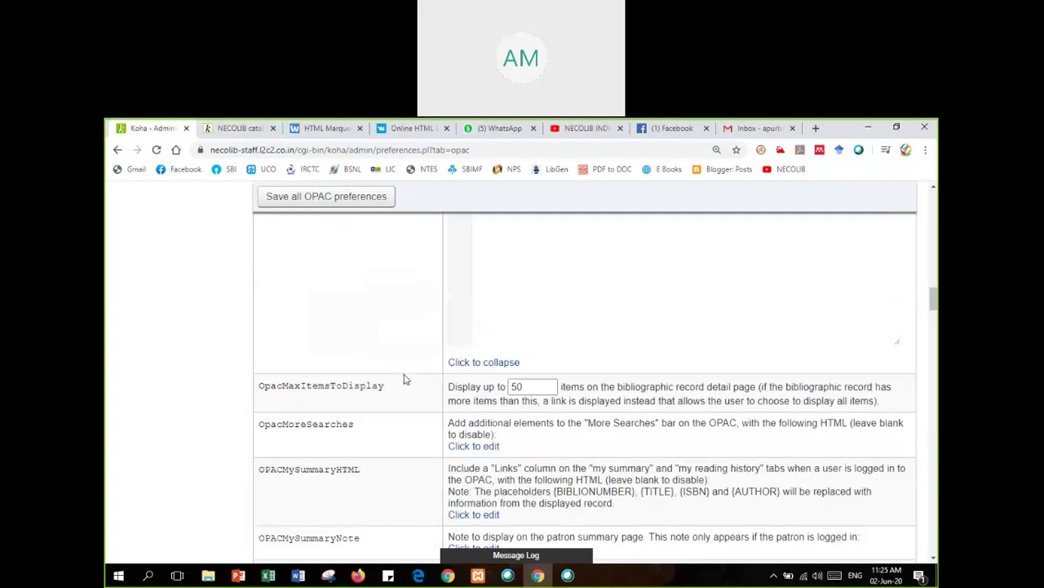
scroll(403, 380, "up", 1)
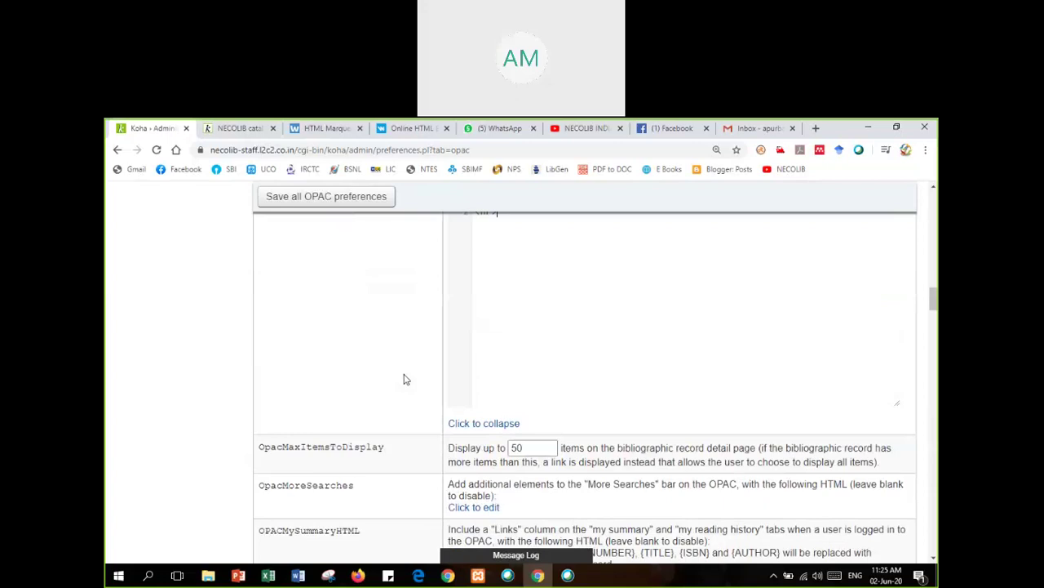
scroll(404, 380, "up", 5)
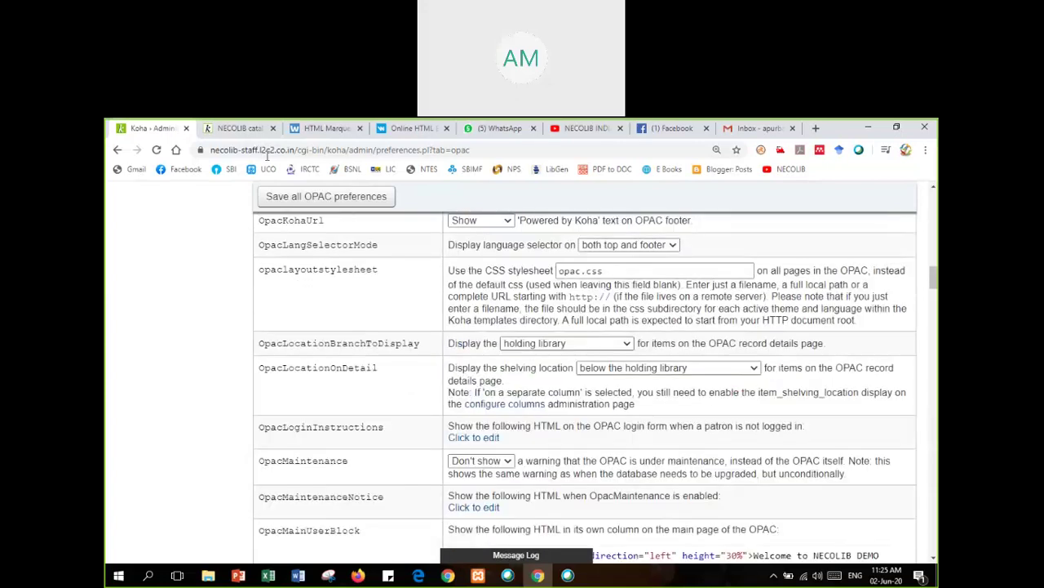
middle_click(332, 133)
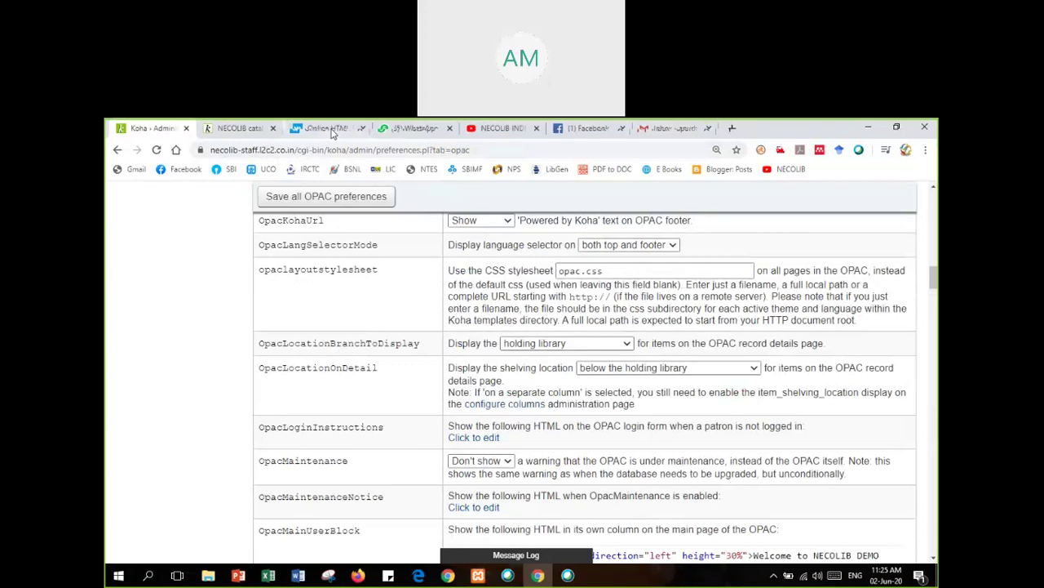
middle_click(332, 133)
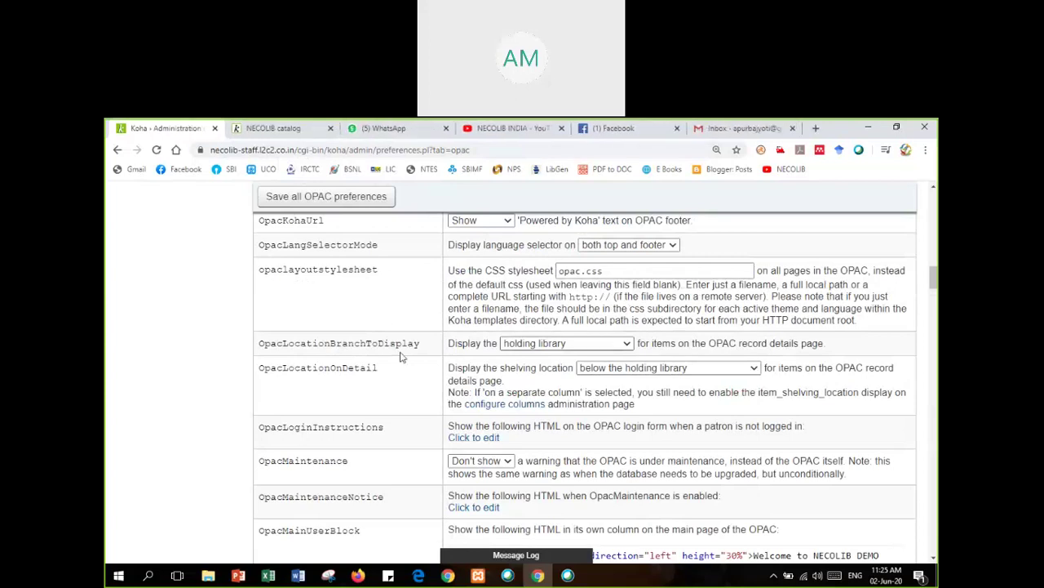
- Review the opacheader HTML in the OPAC preferences and compare it with the header on the OPAC home page
scroll(363, 408, "up", 1)
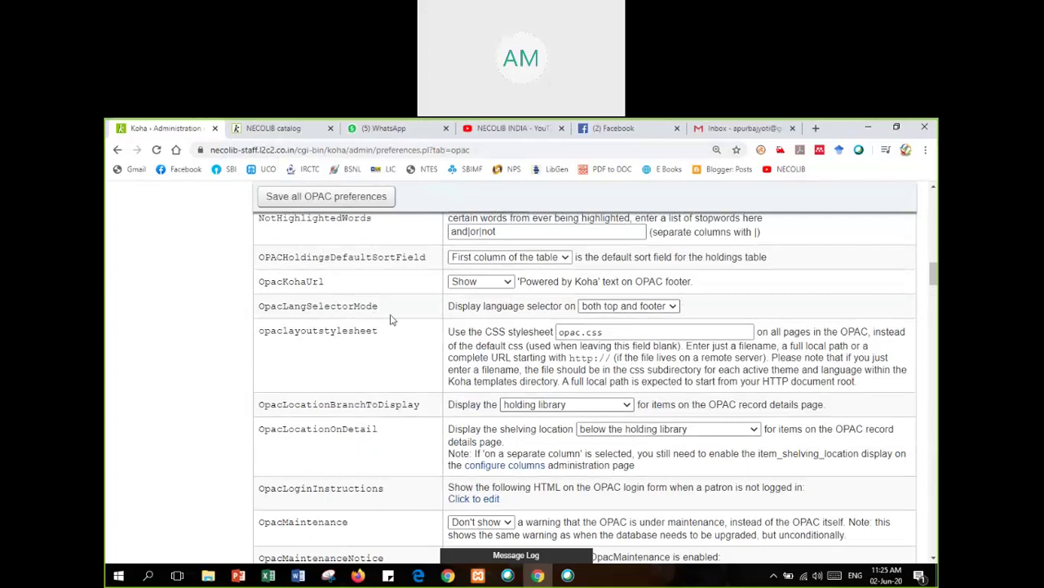
scroll(390, 320, "up", 3)
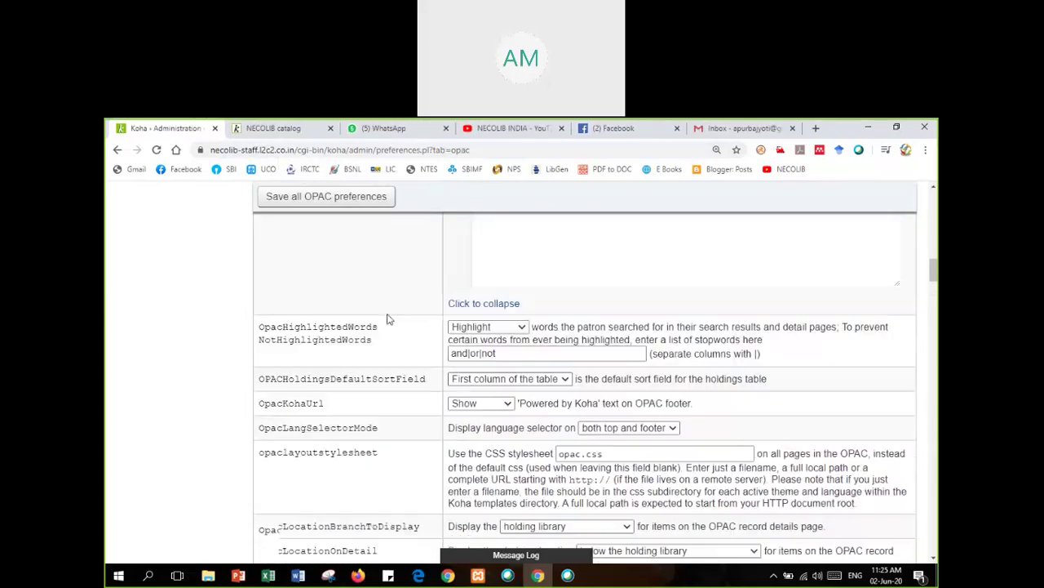
scroll(387, 320, "up", 3)
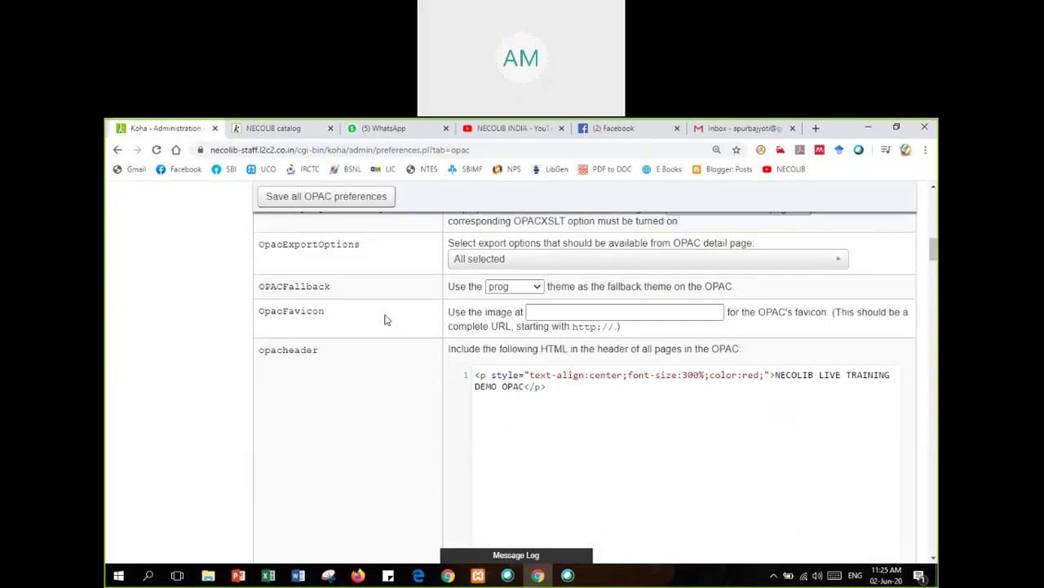
left_click(286, 129)
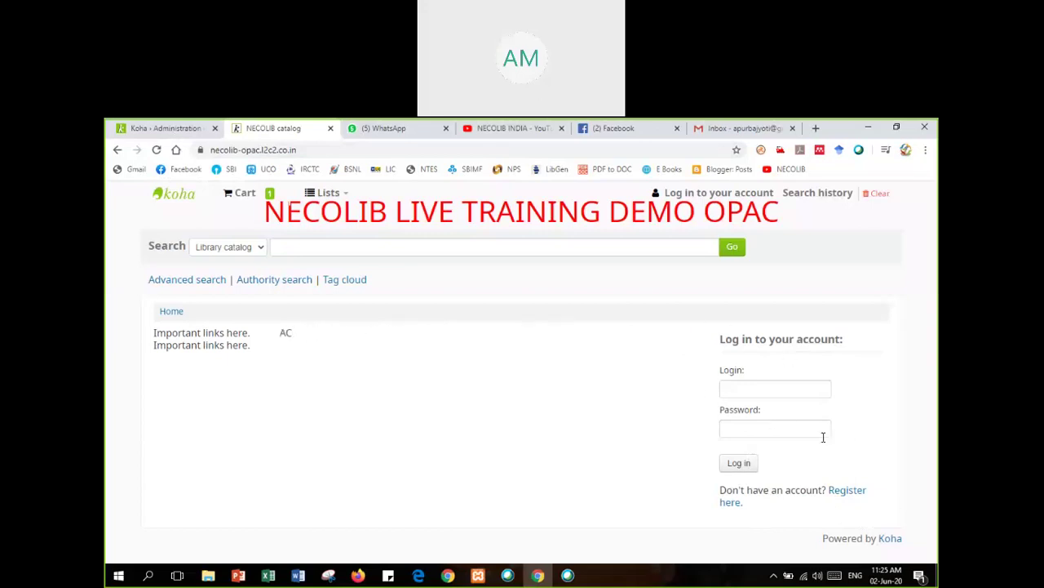
- Set the LibraryName preference in the Appearance section to "NECOLIB DEMO" and save the OPAC preferences
left_click(162, 129)
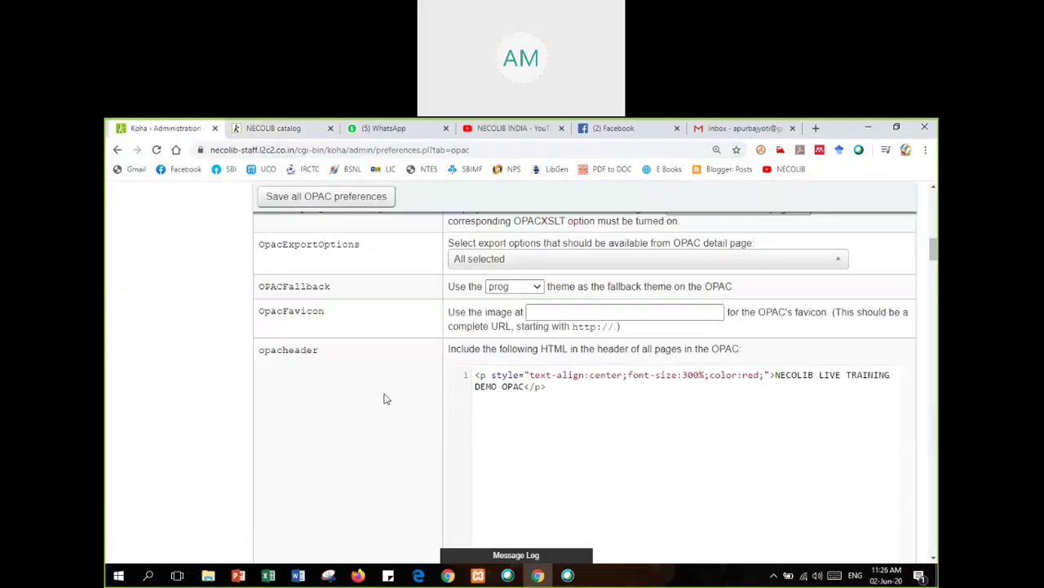
scroll(387, 398, "up", 8)
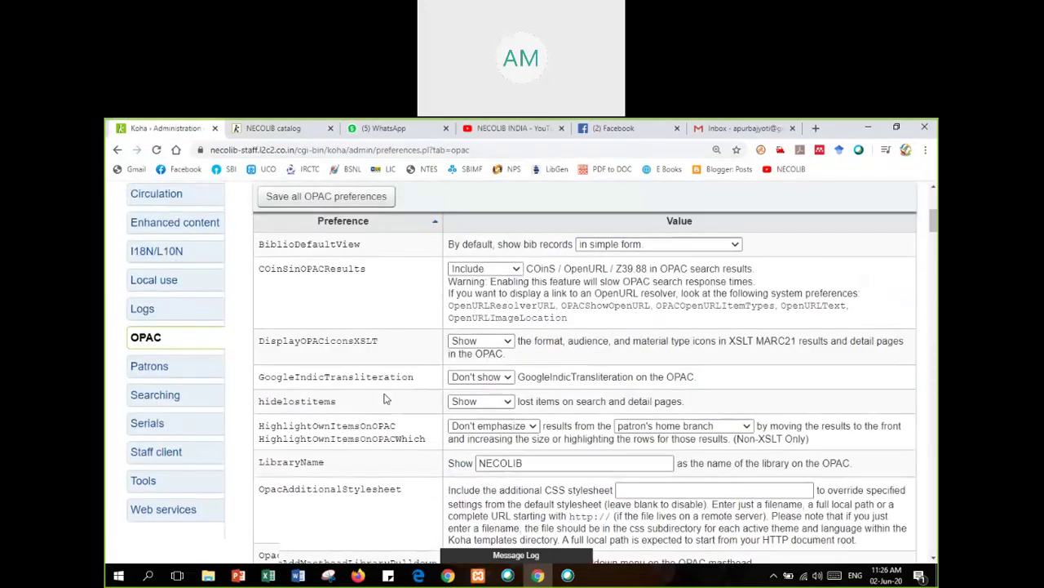
scroll(387, 398, "up", 3)
scroll(392, 395, "down", 2)
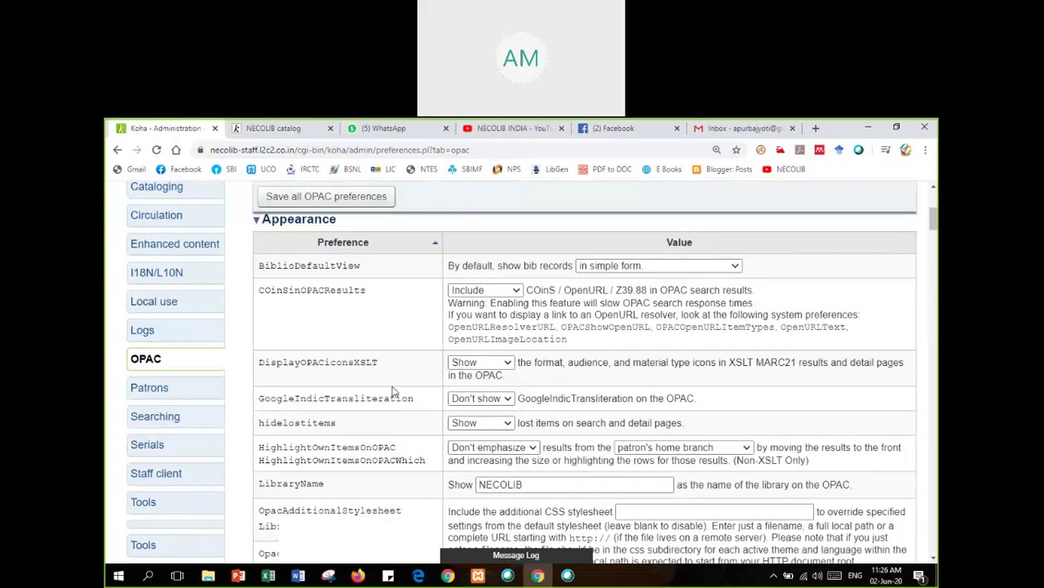
scroll(391, 391, "down", 1)
mouse_move(262, 398)
left_mouse_down()
mouse_move(330, 398)
mouse_move(259, 397)
left_mouse_up()
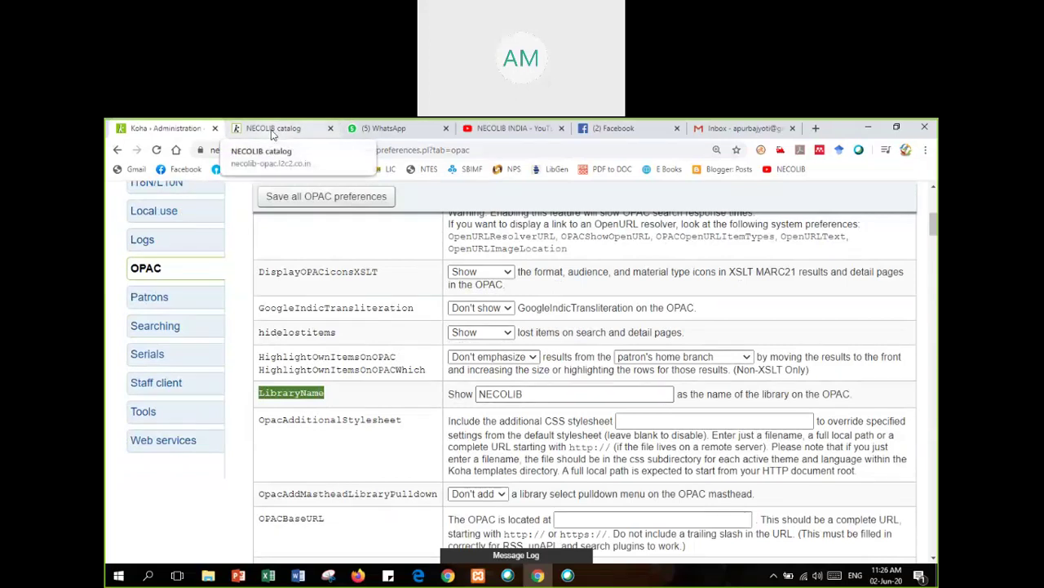
left_click(525, 393)
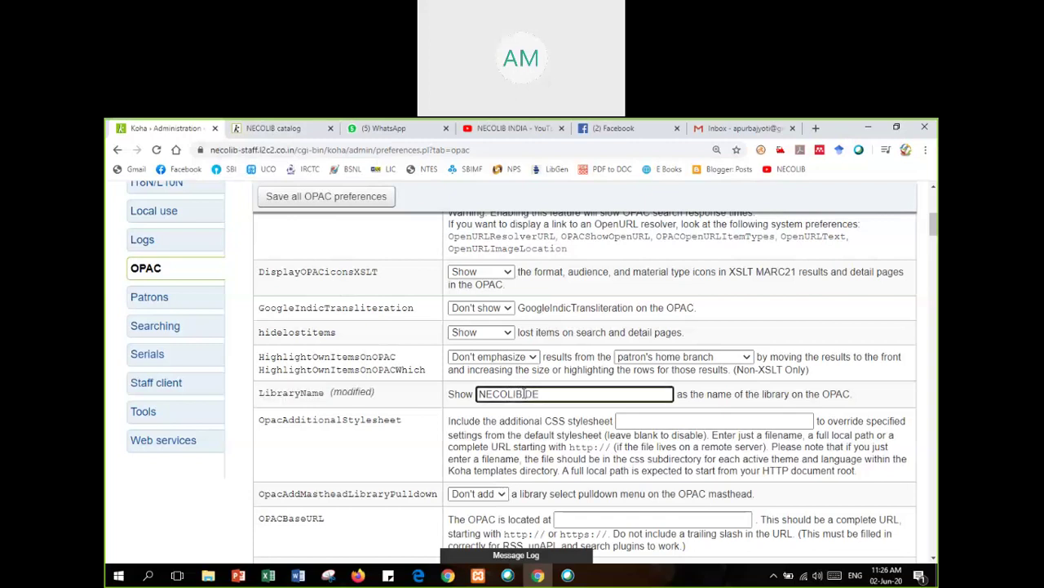
left_click(349, 199)
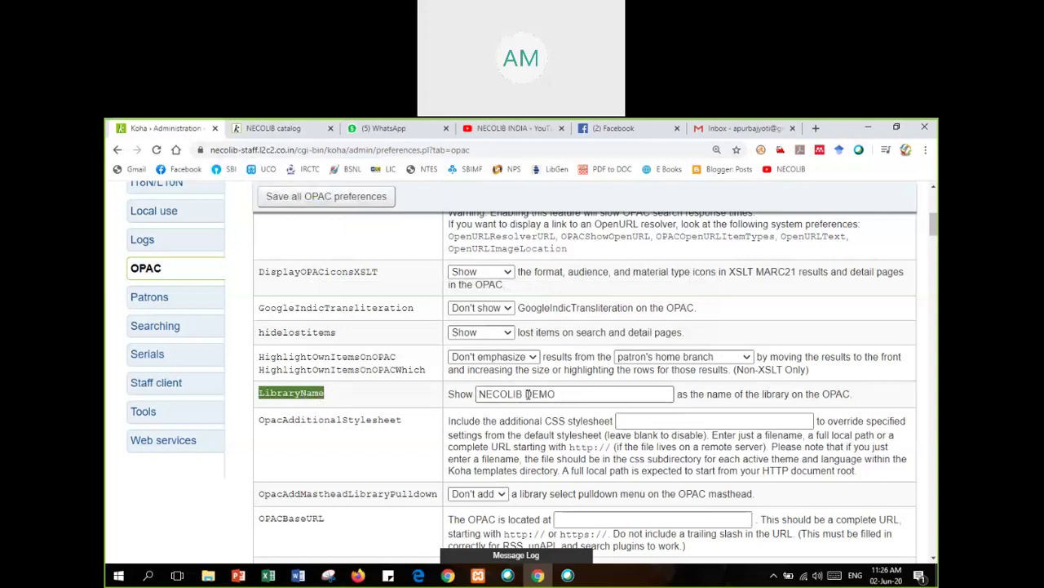
- Reload the OPAC home page and compare its browser page title with the LibraryName preference
left_click(273, 128)
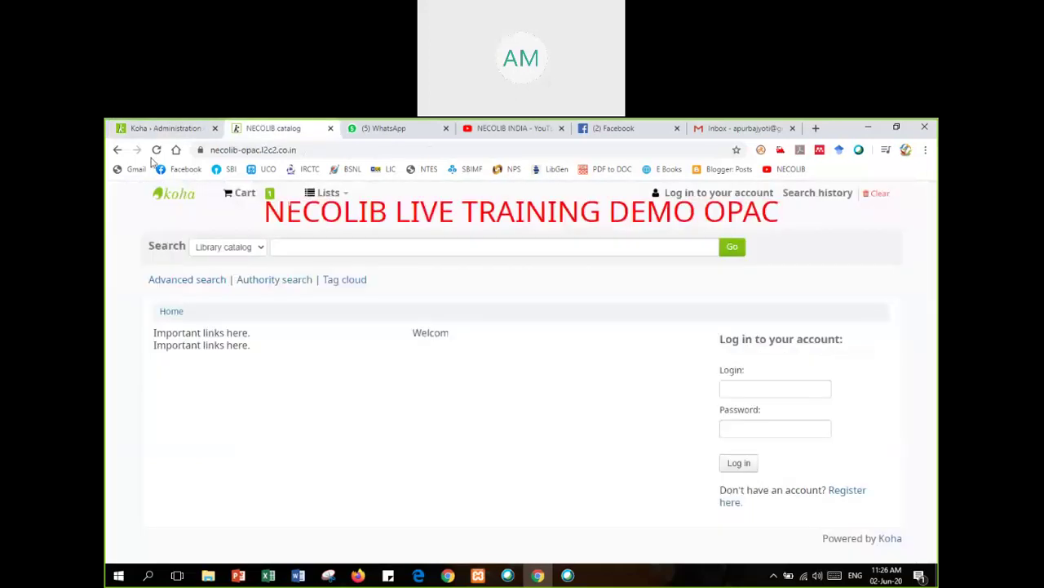
left_click(156, 150)
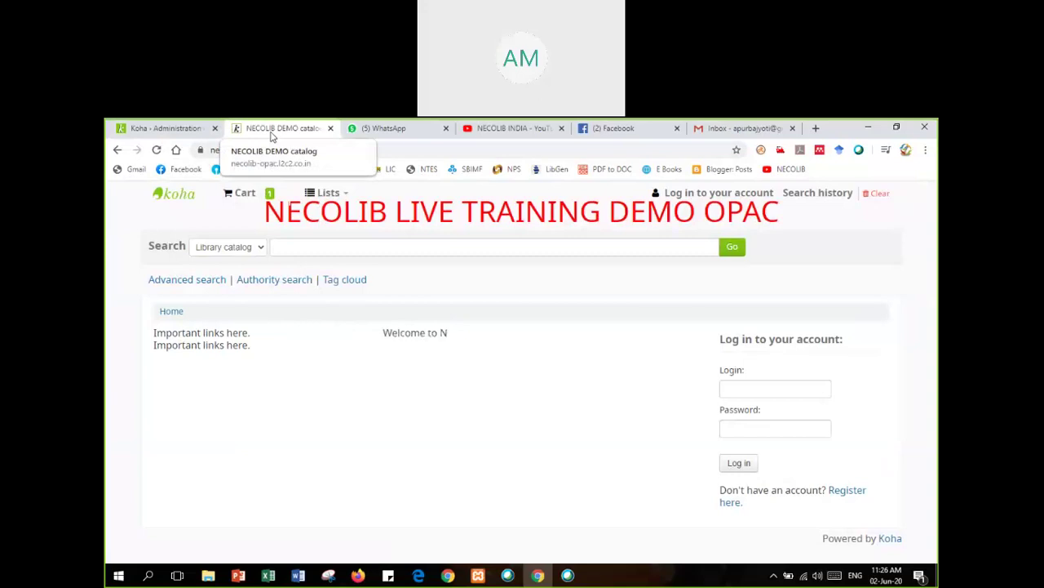
left_click(161, 131)
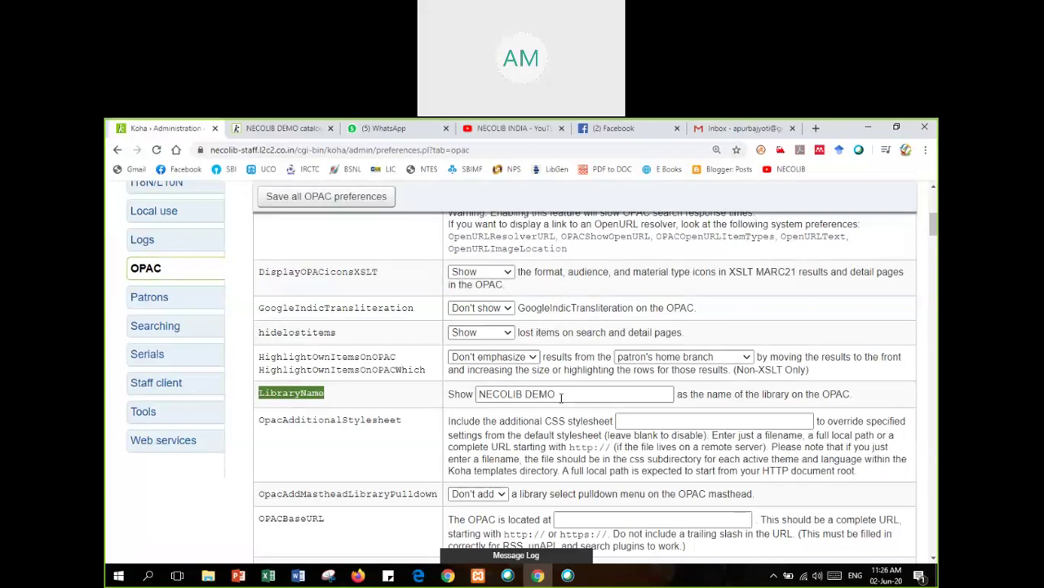
left_click(278, 128)
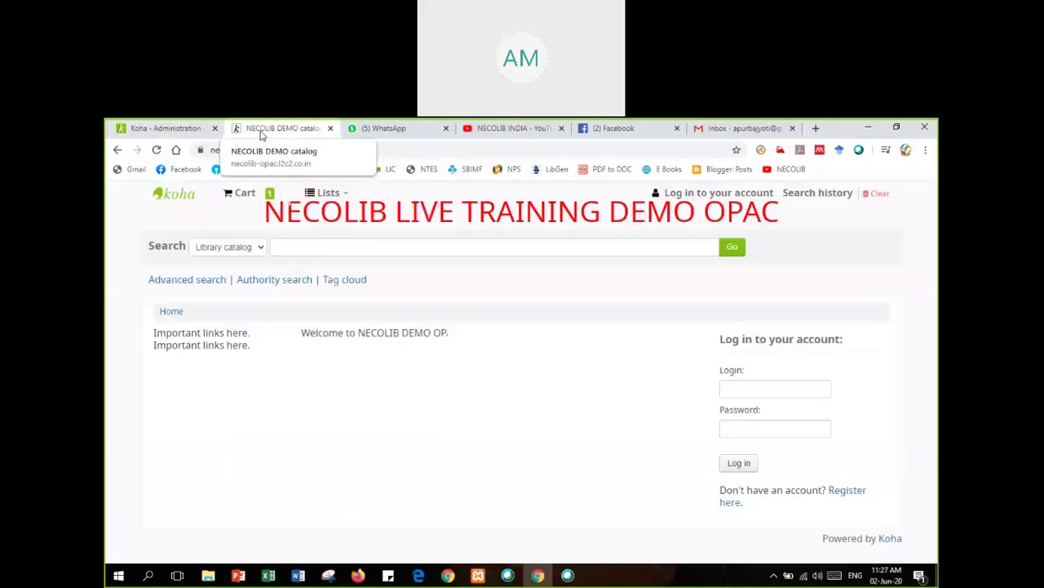
left_click(184, 131)
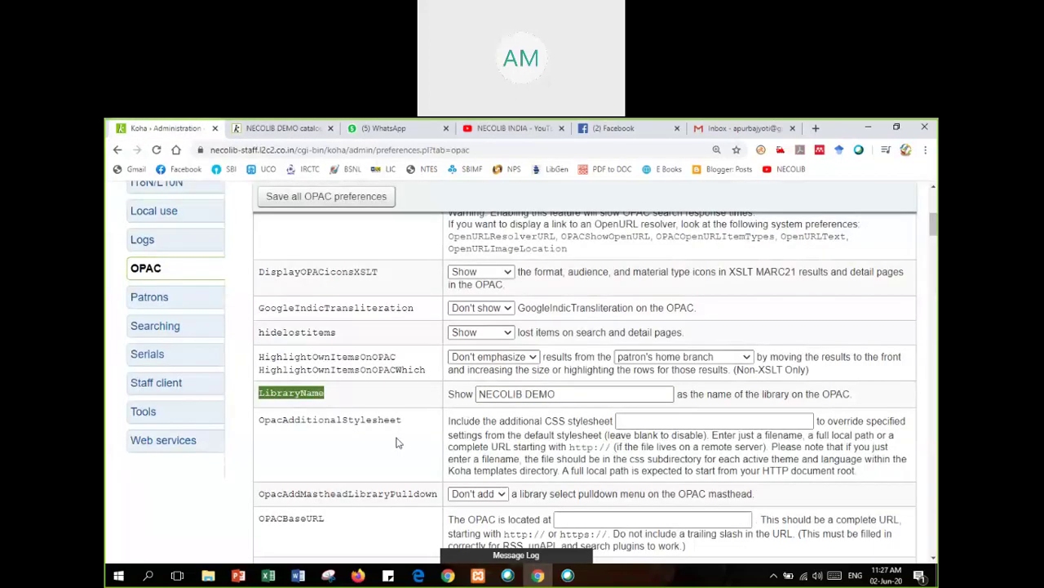
- Set the GoogleIndicTransliteration preference to "Show", save the OPAC preferences, and switch to the OPAC home page
scroll(393, 416, "up", 2)
scroll(390, 408, "down", 1)
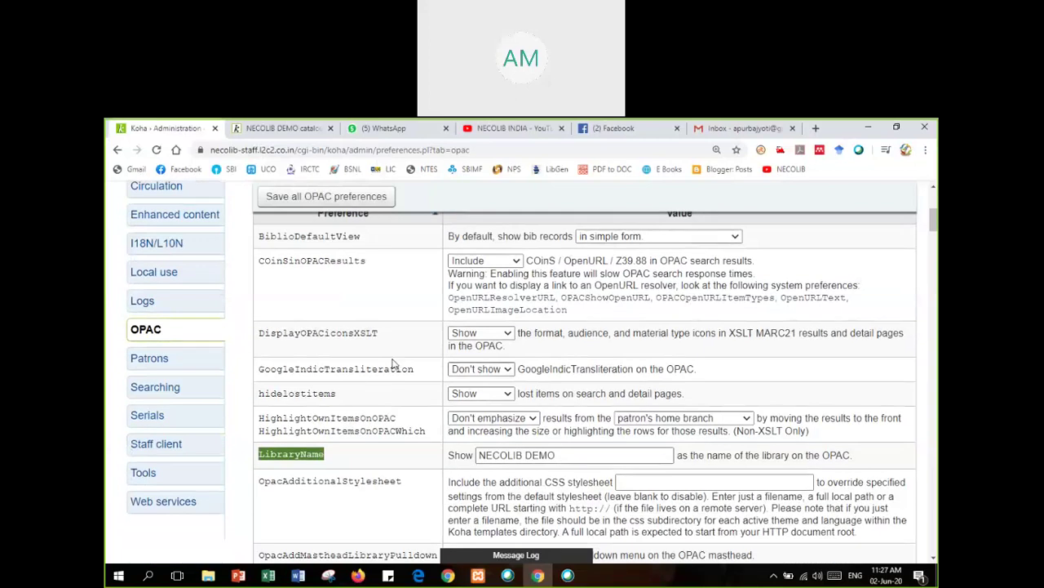
scroll(392, 364, "down", 1)
scroll(383, 379, "down", 1)
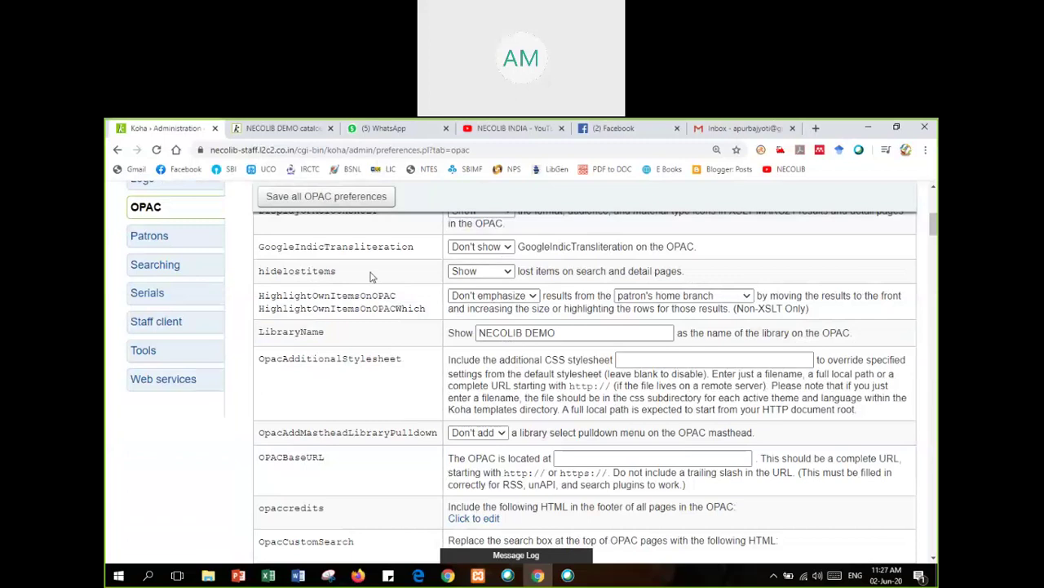
scroll(373, 280, "up", 1)
scroll(371, 325, "up", 3)
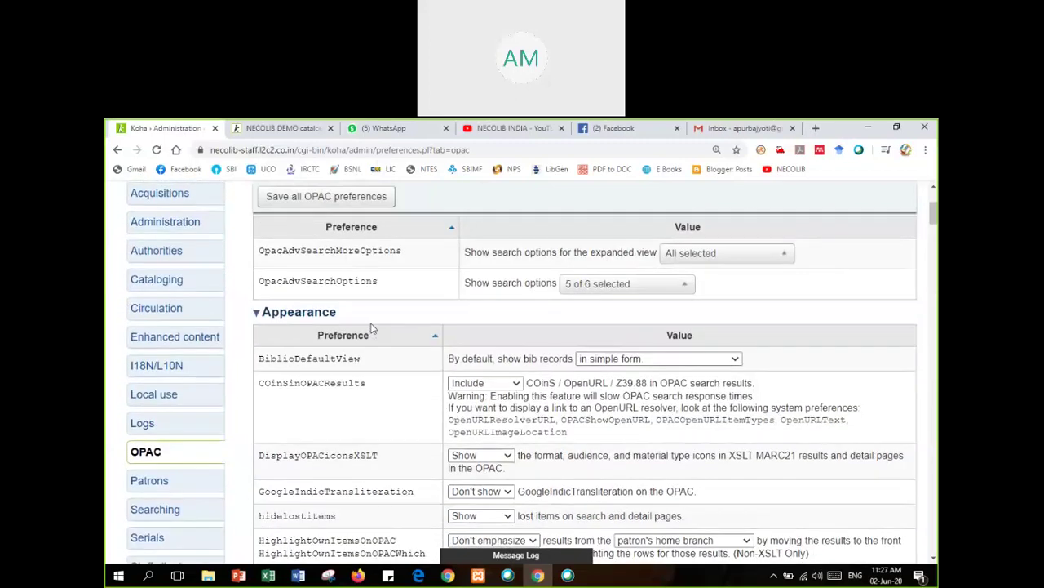
scroll(362, 398, "down", 2)
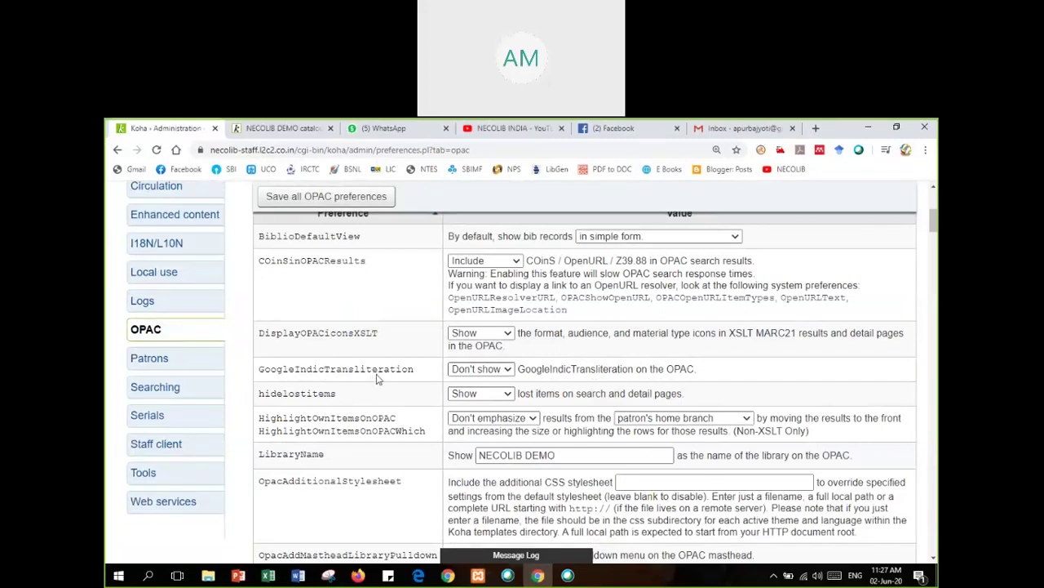
double_click(295, 374)
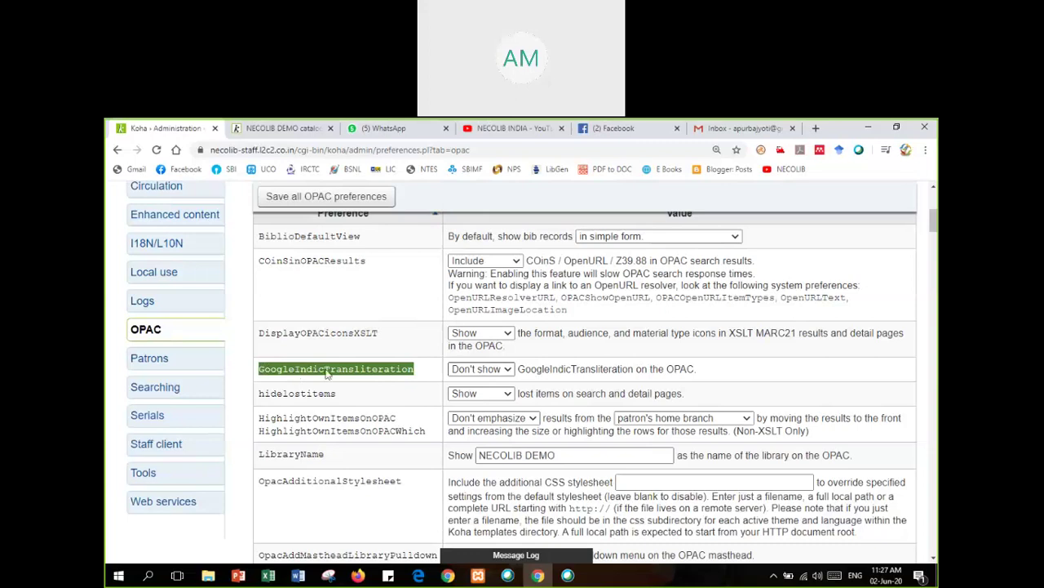
left_click(481, 369)
left_click(476, 396)
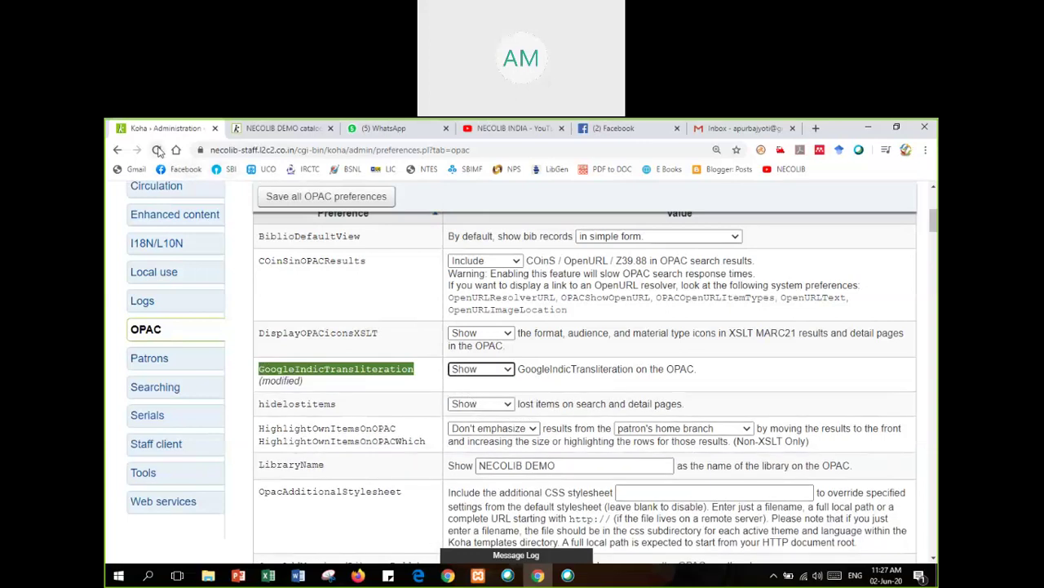
left_click(269, 196)
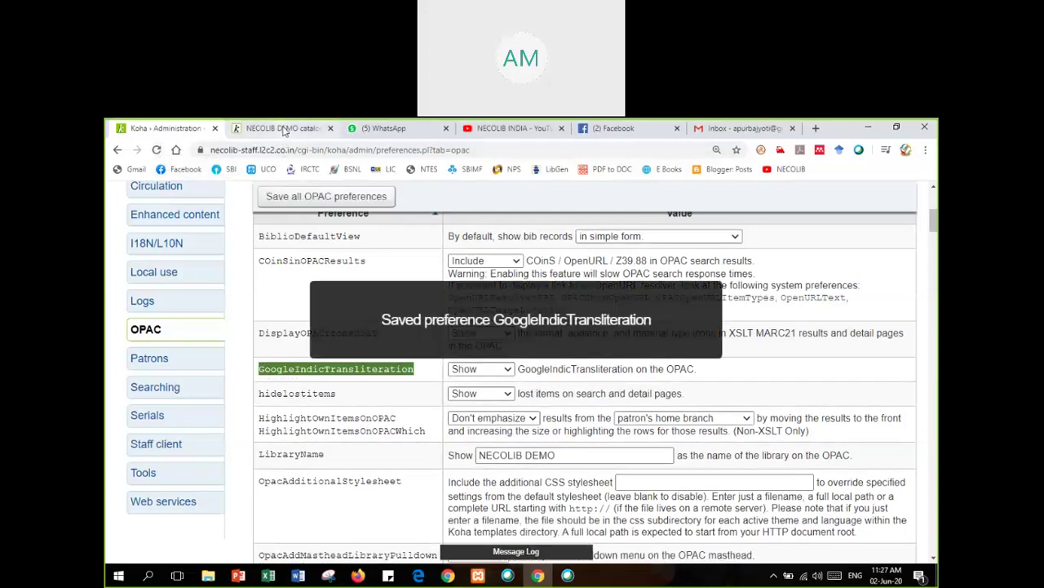
left_click(283, 130)
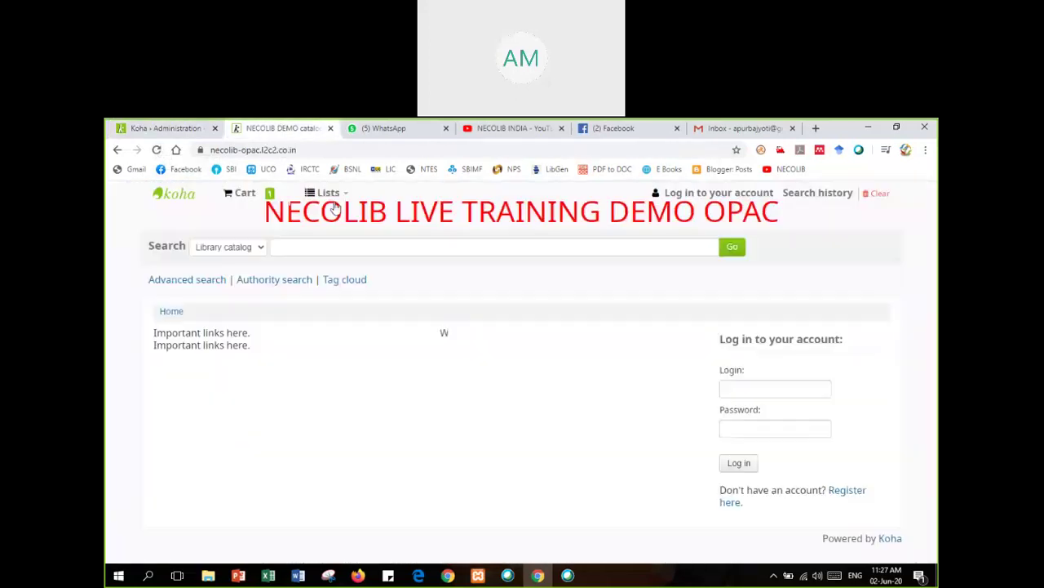
- Reload the OPAC home page and inspect the transliteration languages offered beside the catalog search box
left_click(157, 151)
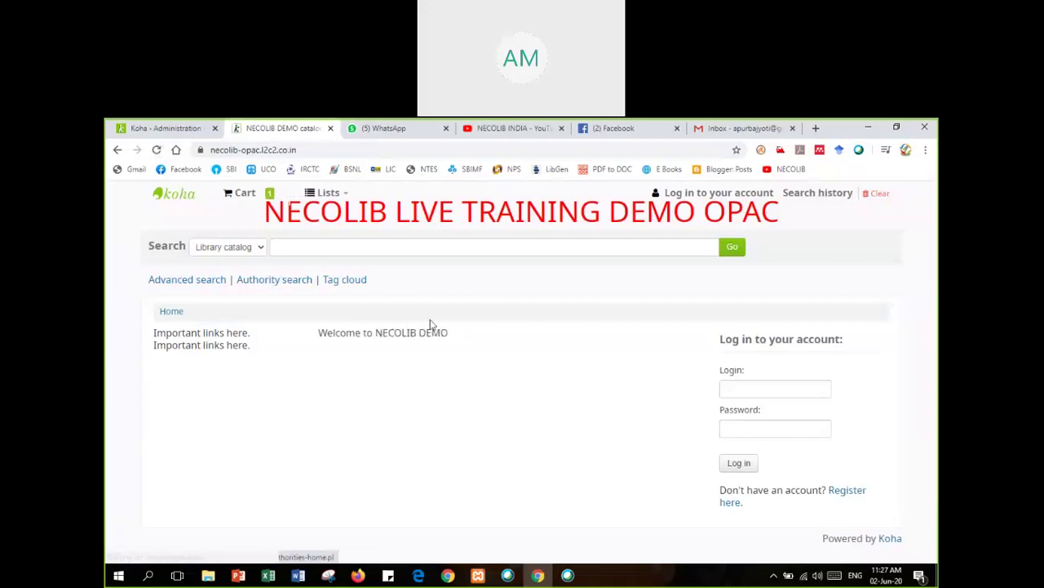
left_click(740, 252)
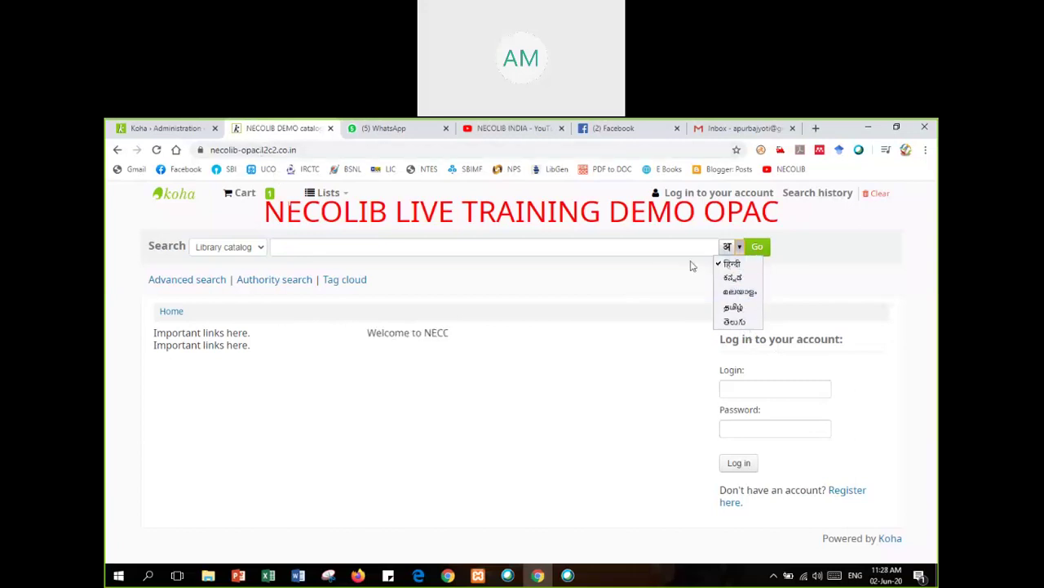
left_click(606, 285)
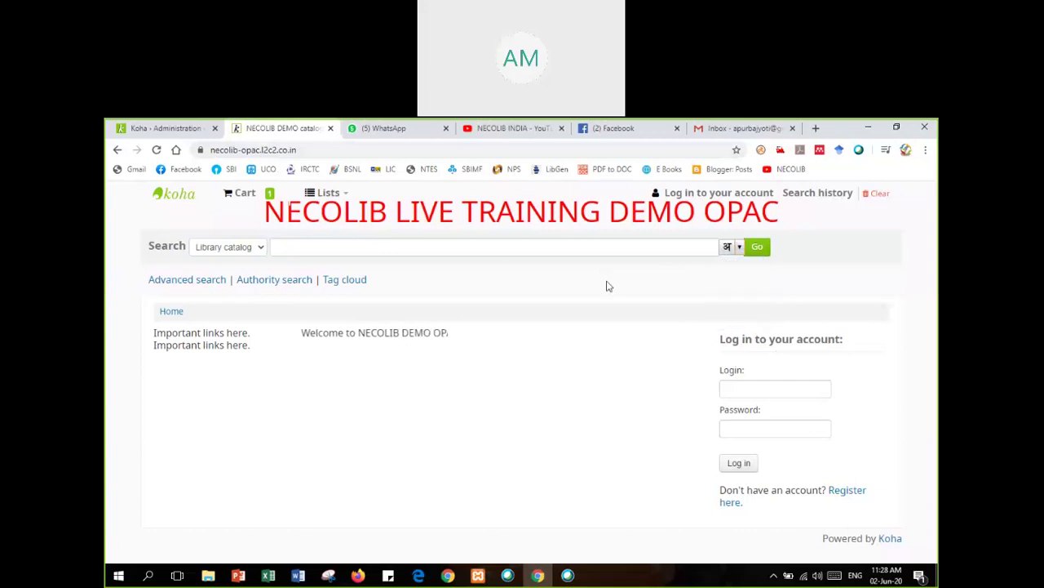
- Set the hidelostitems preference to "Don't show" in the OPAC preferences and save them
left_click(200, 131)
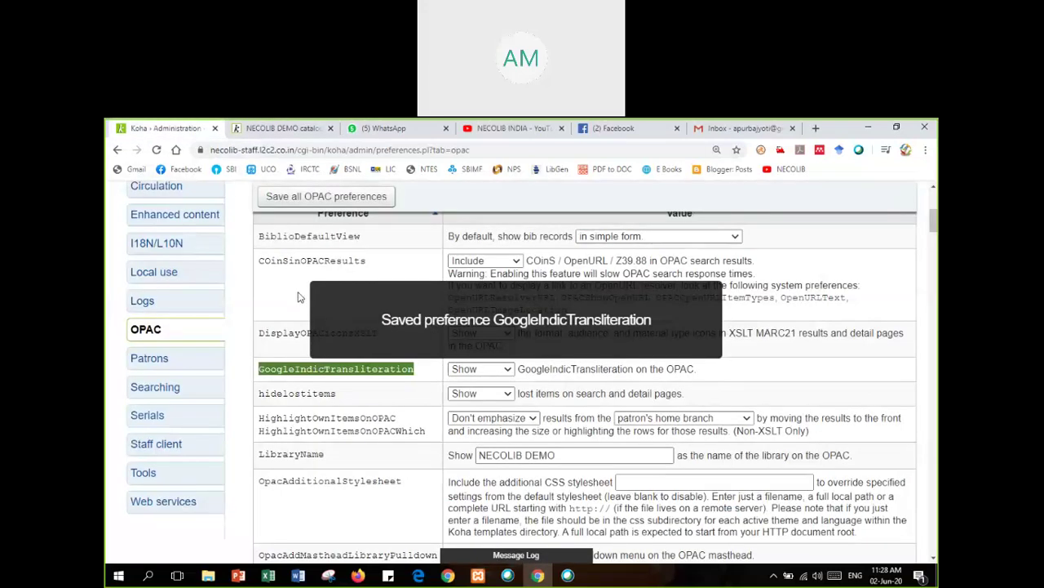
scroll(299, 297, "down", 2)
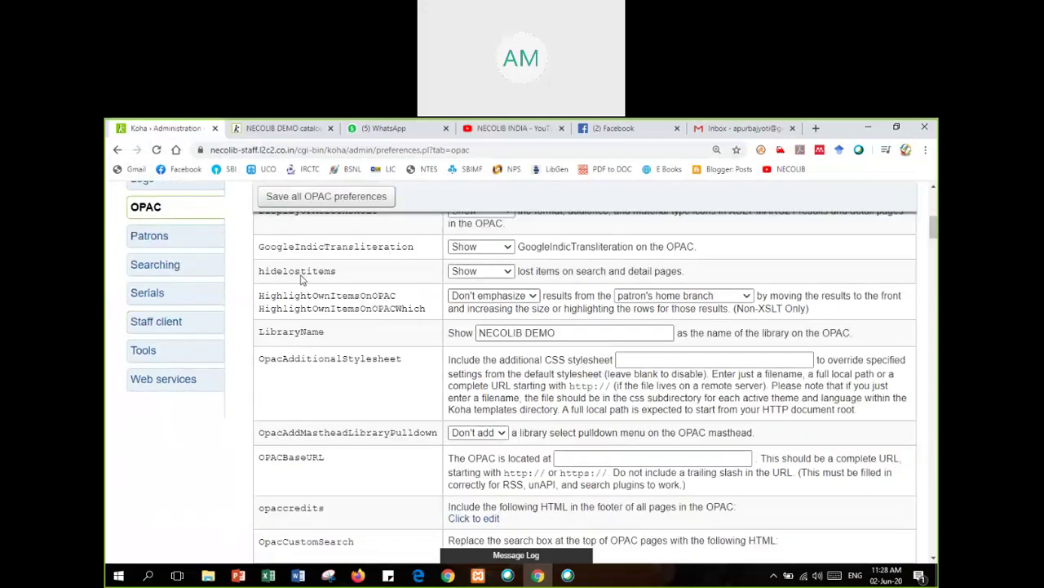
double_click(301, 276)
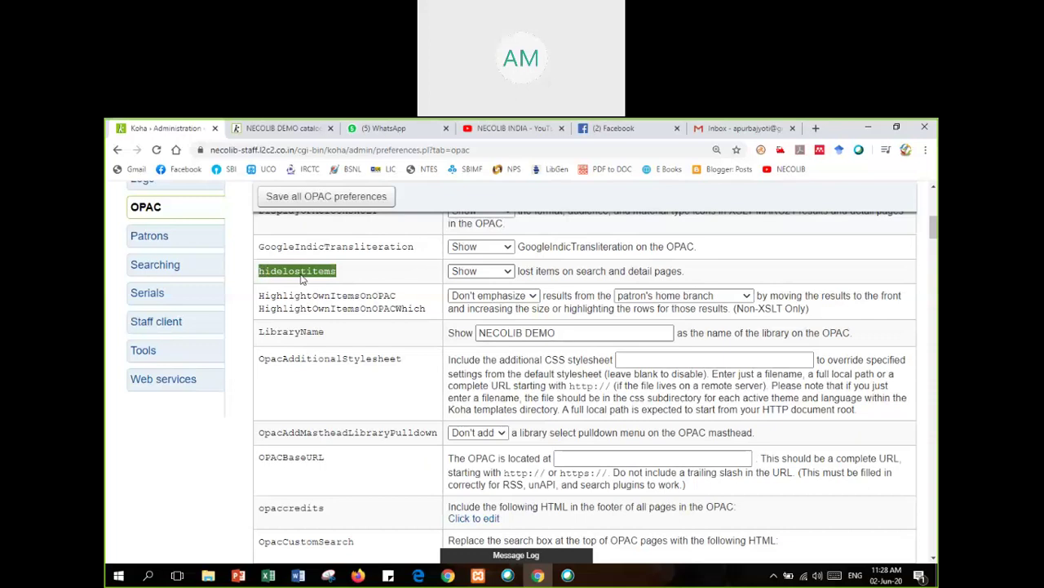
double_click(289, 272)
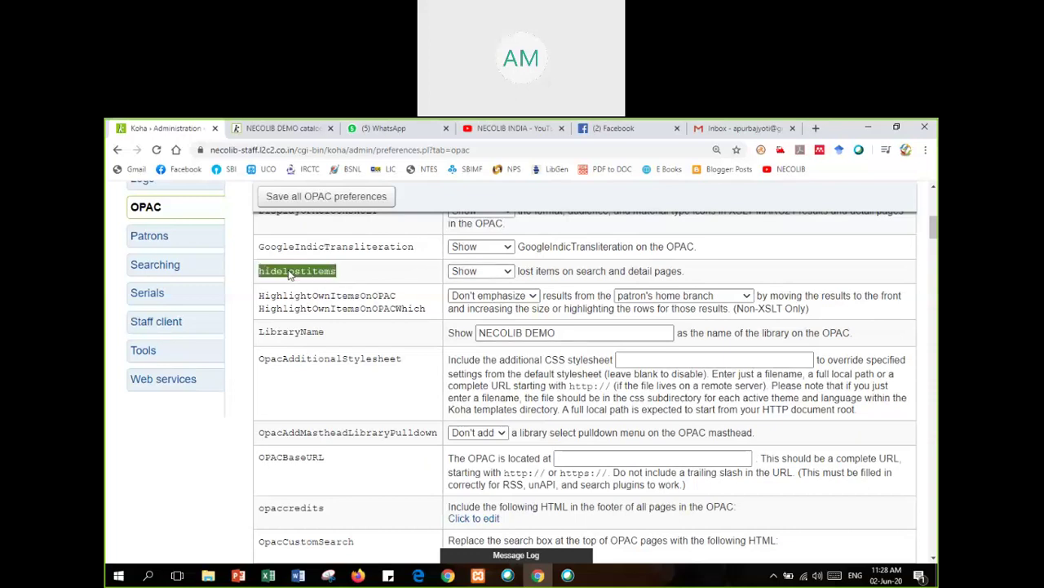
left_click(507, 271)
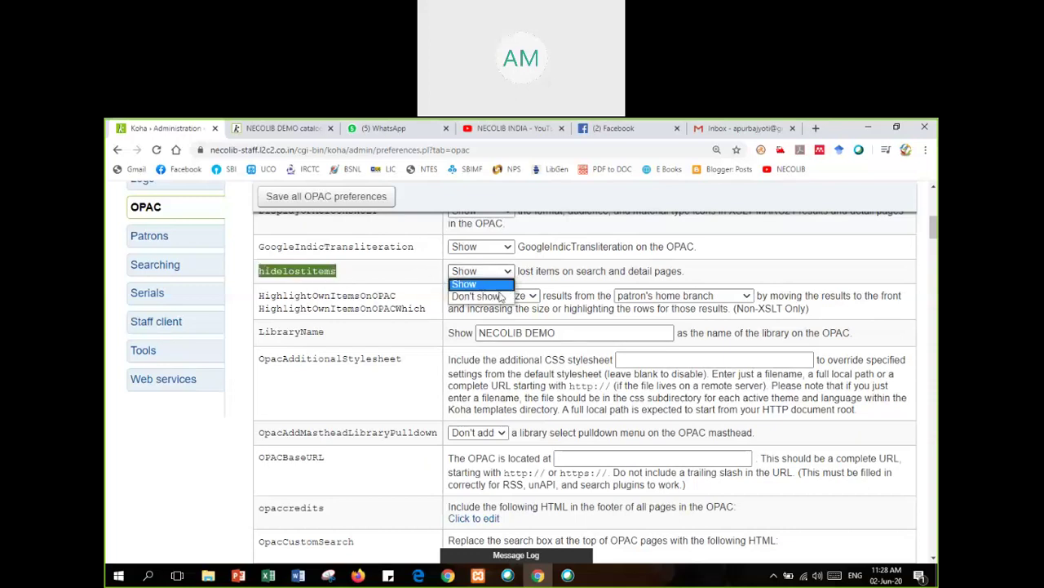
left_click(499, 298)
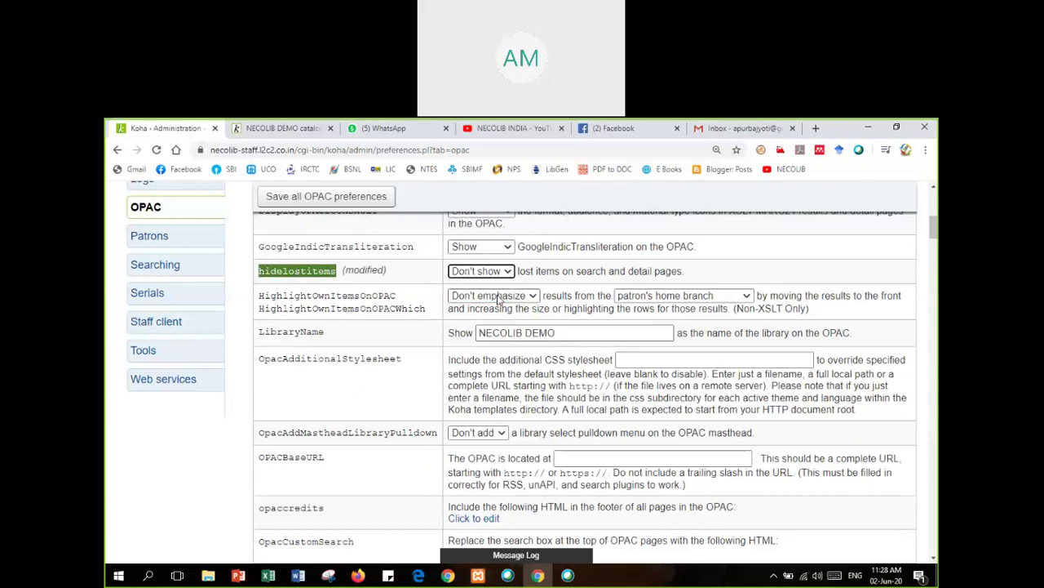
left_click(375, 205)
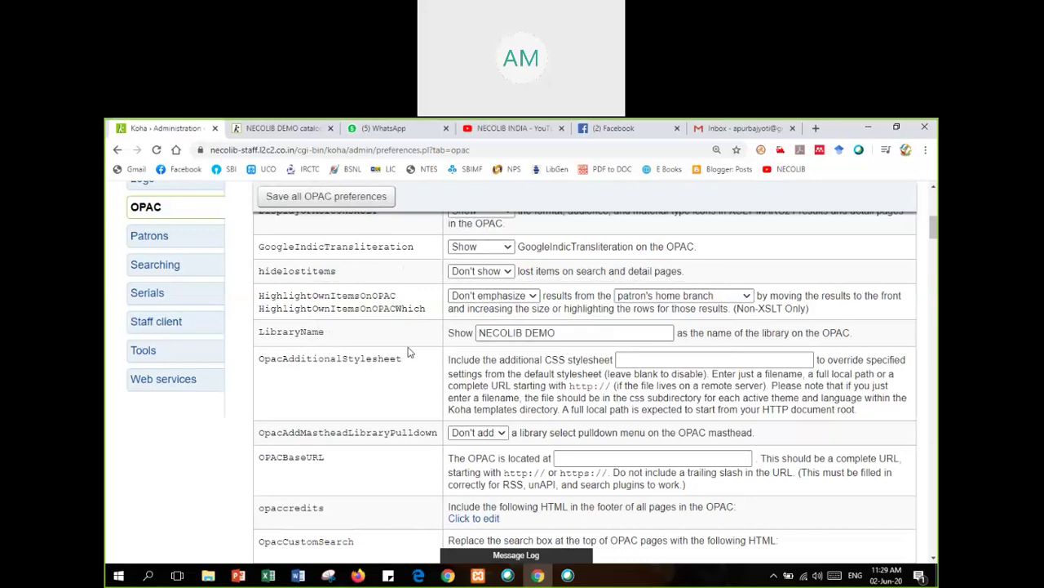
scroll(409, 352, "down", 1)
scroll(409, 352, "down", 1)
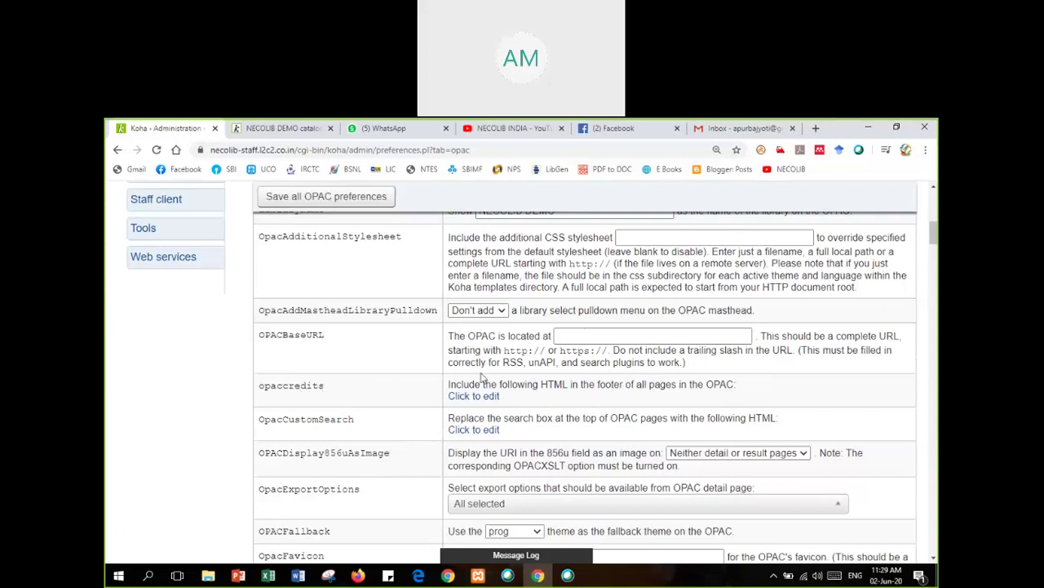
double_click(277, 337)
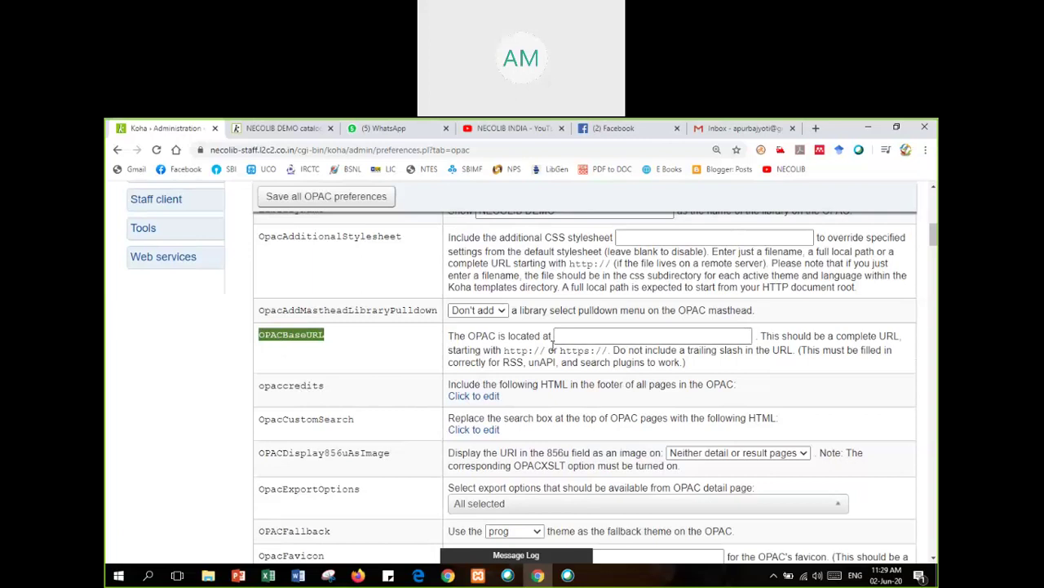
left_click(576, 336)
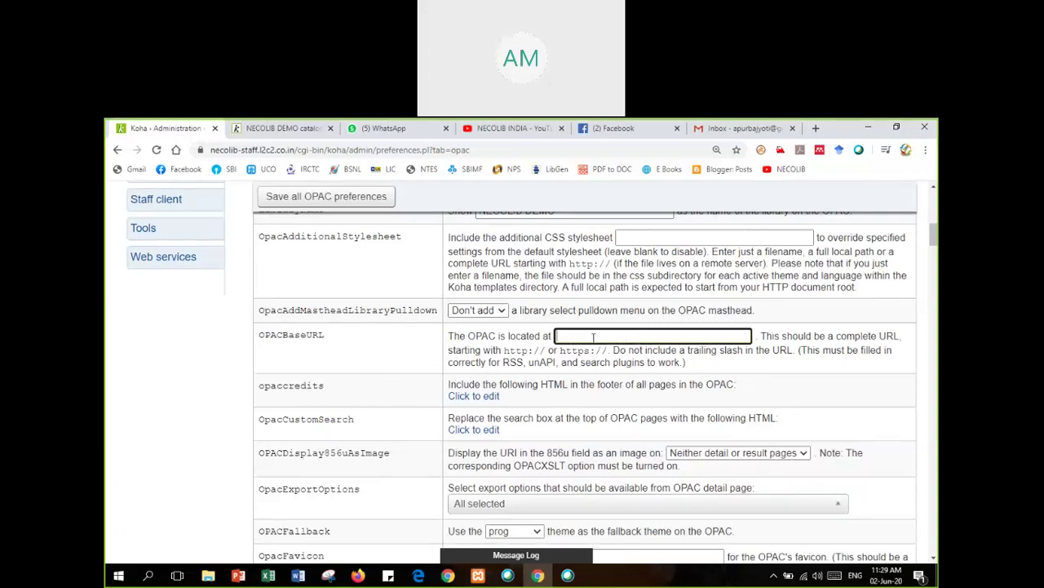
type("gjgjjkhjkhk")
key("BackSpace")
key("BackSpace")
key("BackSpace")
key("BackSpace")
key("BackSpace")
key("BackSpace")
key("BackSpace")
key("BackSpace")
key("BackSpace")
key("BackSpace")
key("BackSpace")
key("ctrl+Tab")
left_click(265, 150)
key("ctrl+c")
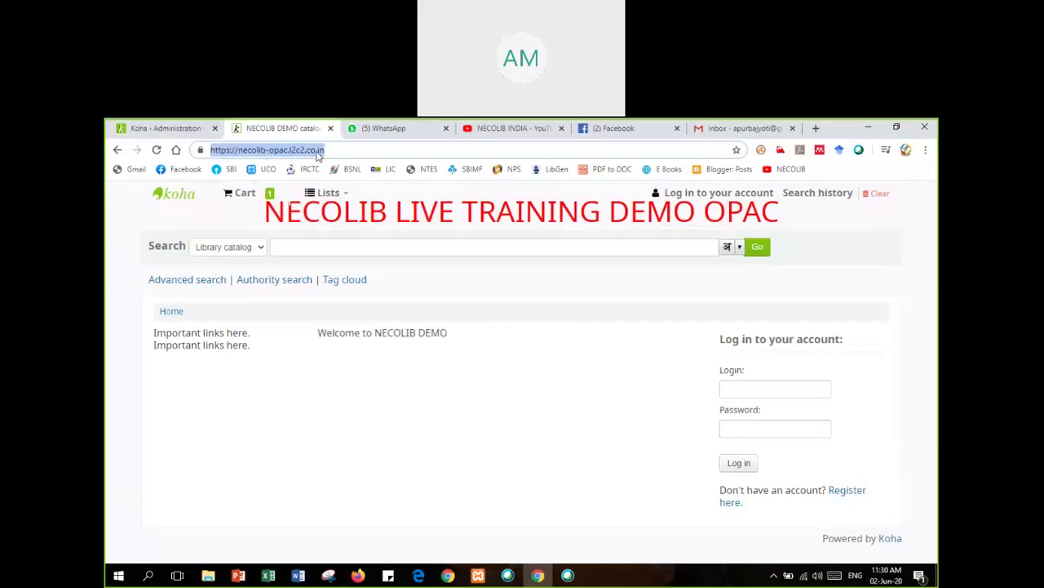
left_click(163, 128)
left_click(604, 335)
key("ctrl+v")
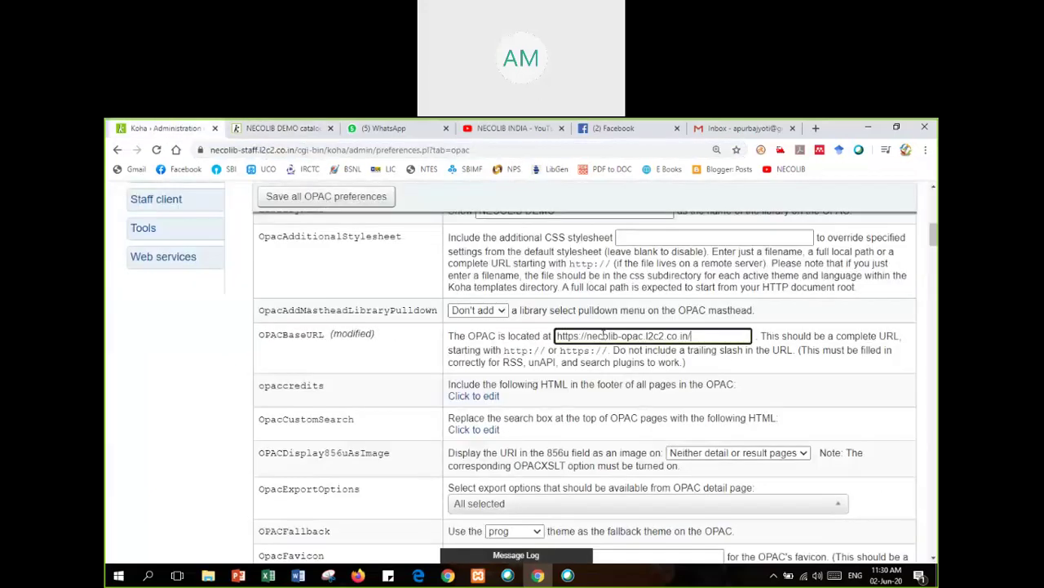
left_click(280, 196)
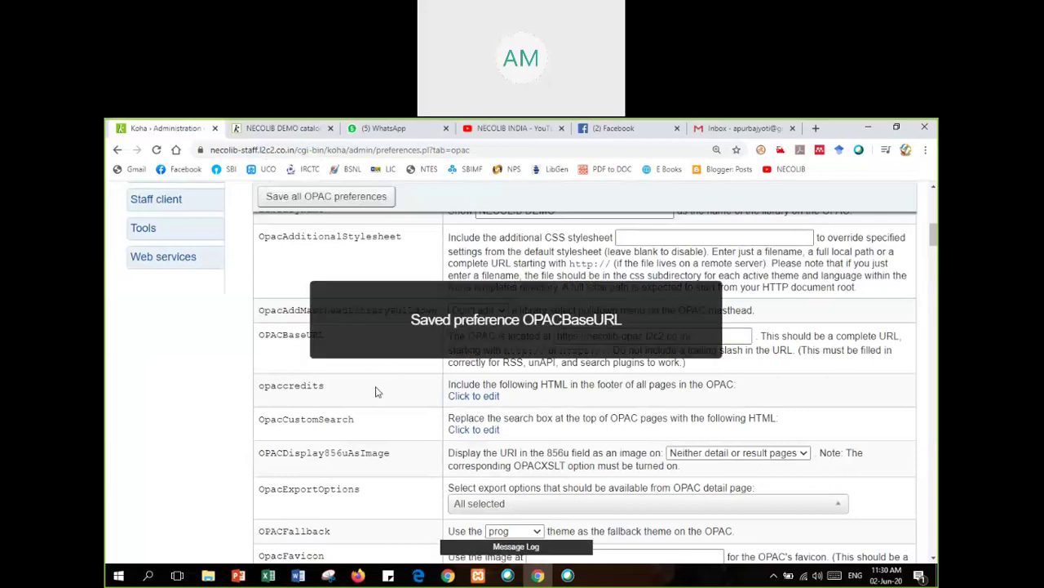
- Remove the trailing slash from the OPACBaseURL value, save the OPAC preferences, and check the note about trailing slashes
left_click(281, 339)
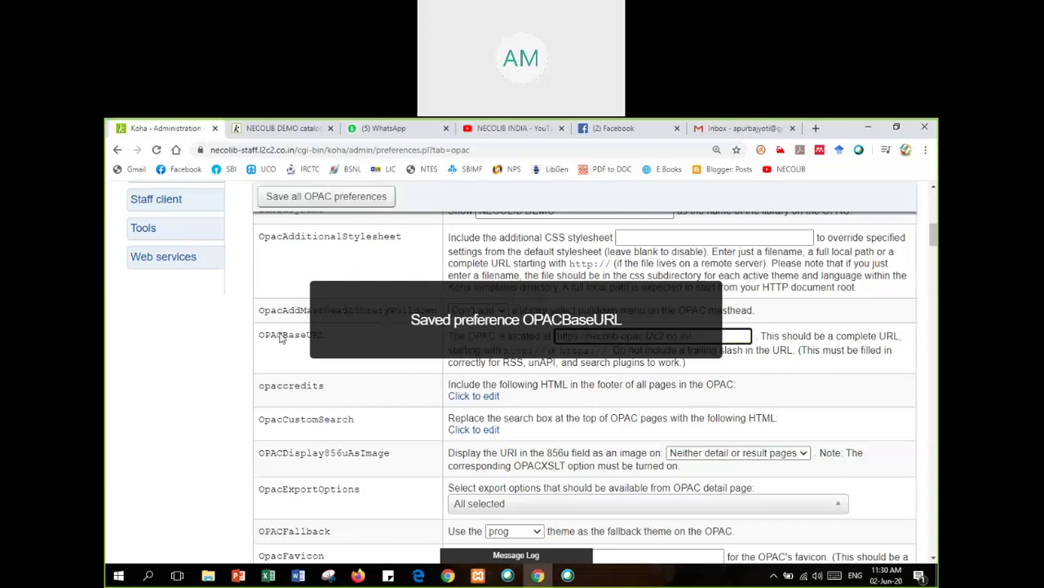
double_click(280, 335)
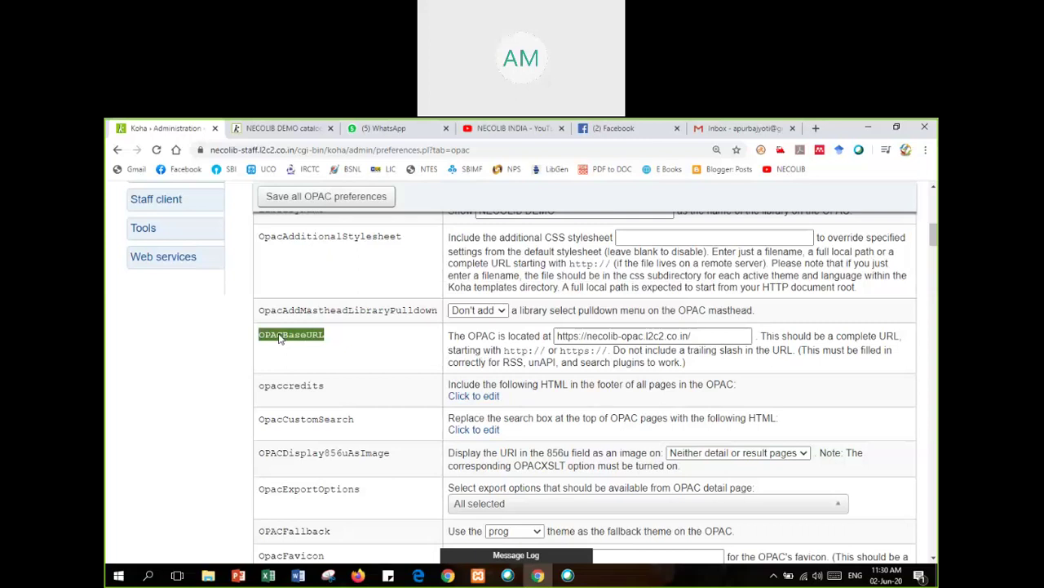
left_click(699, 337)
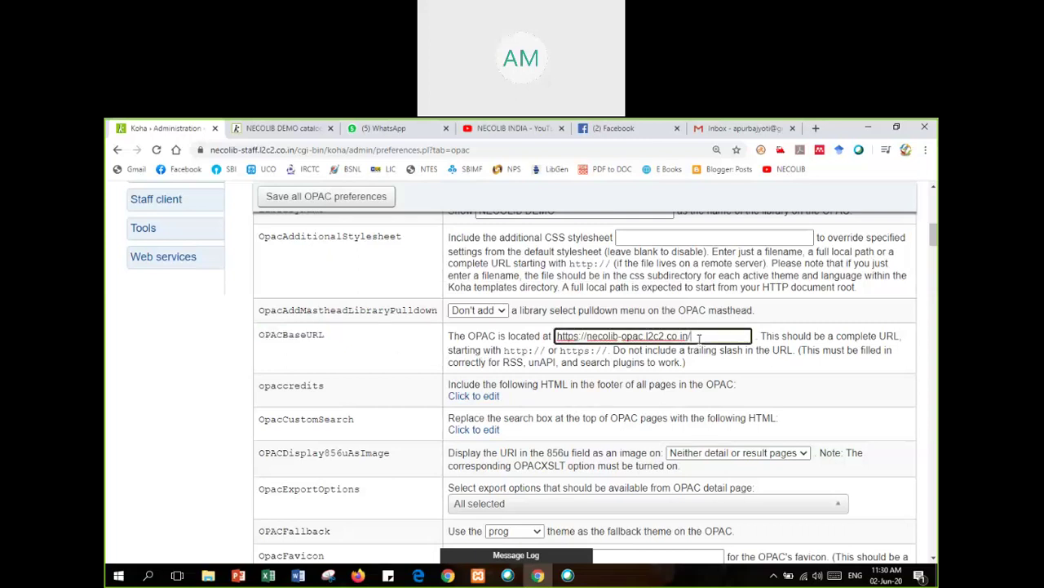
key("BackSpace")
left_click(341, 205)
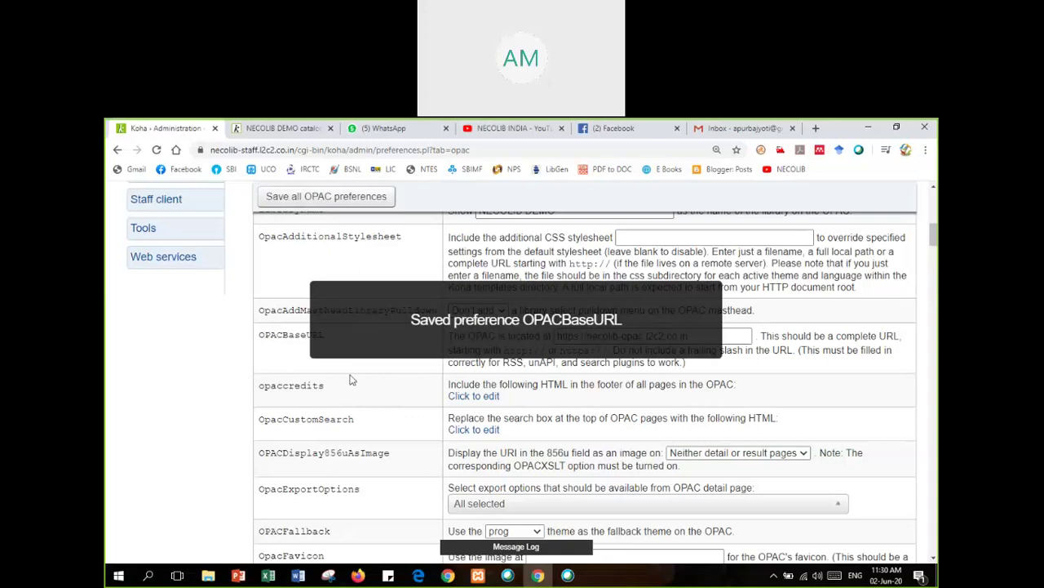
left_click_drag(614, 350, 774, 350)
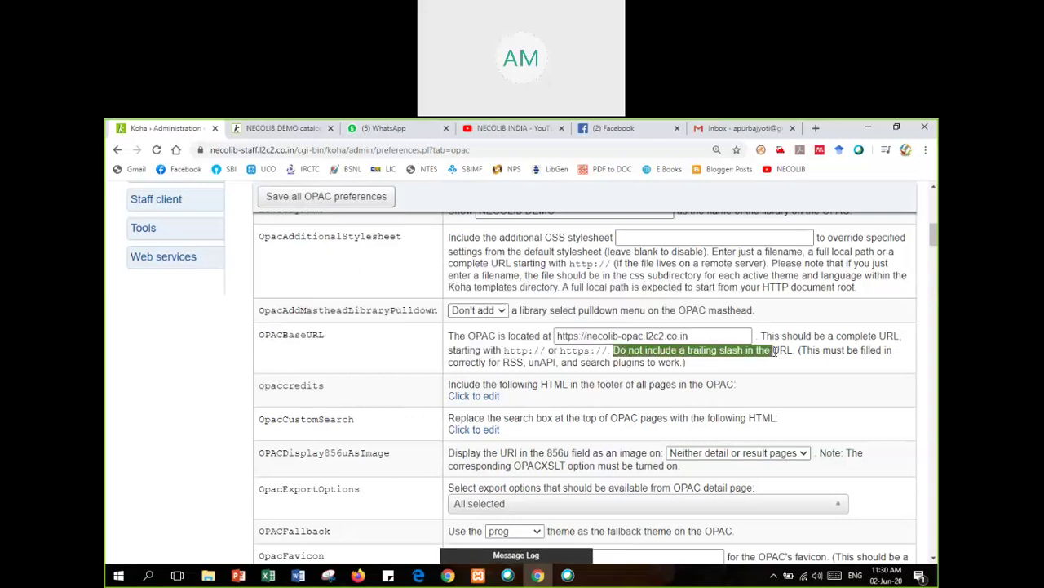
left_click(697, 336)
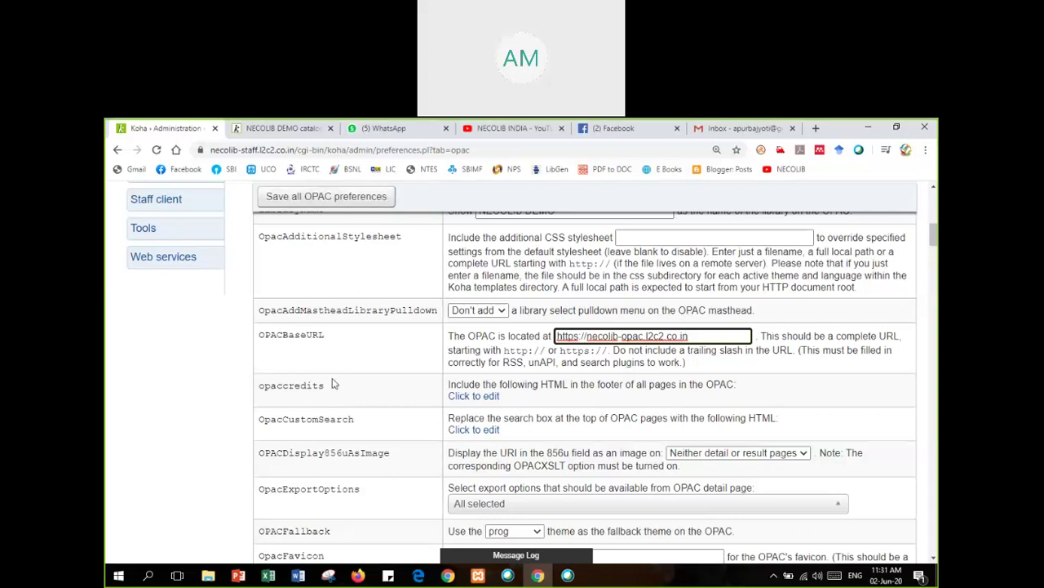
left_click(302, 134)
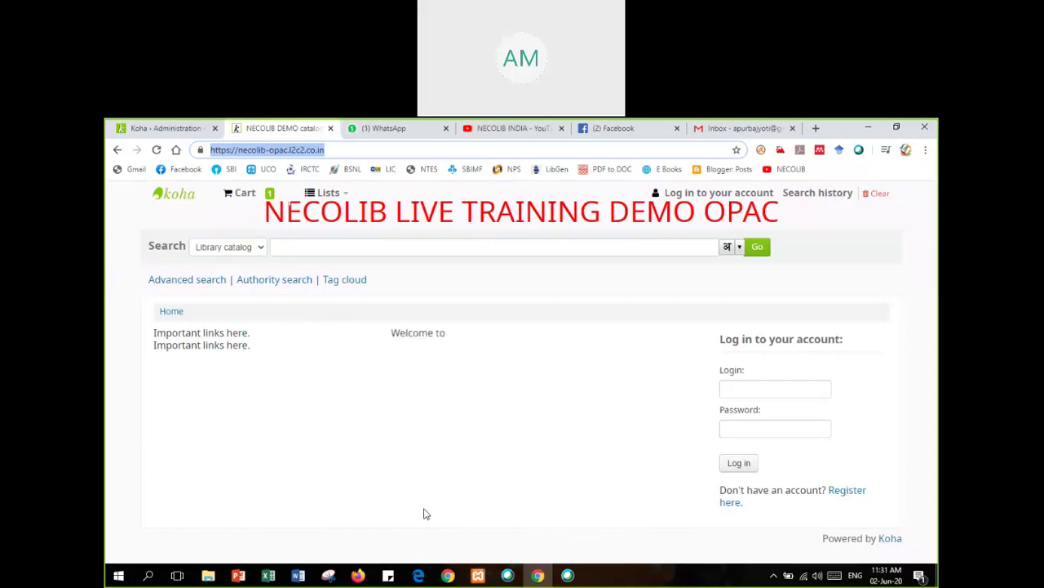
left_click(179, 132)
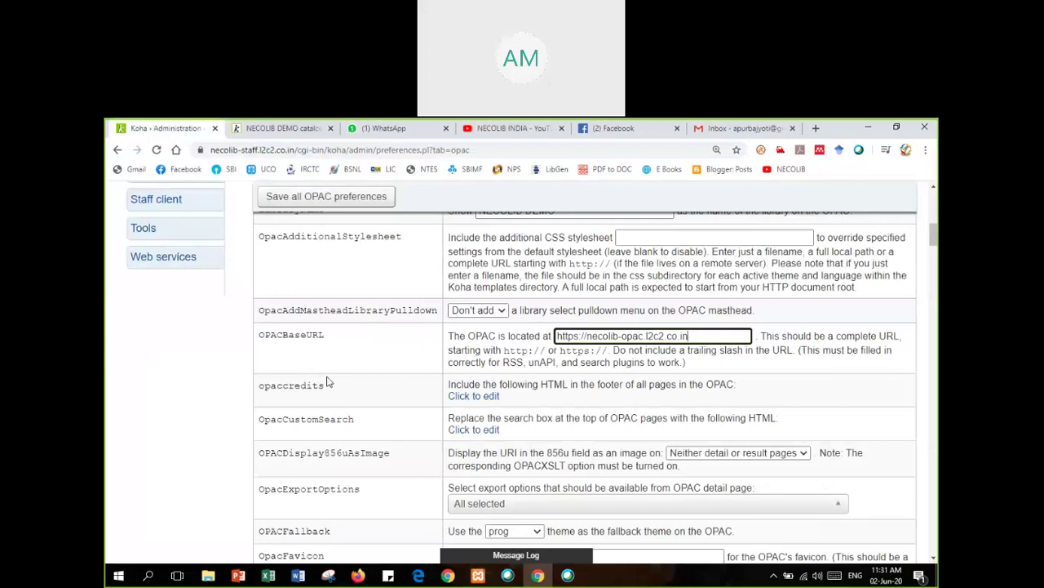
double_click(276, 390)
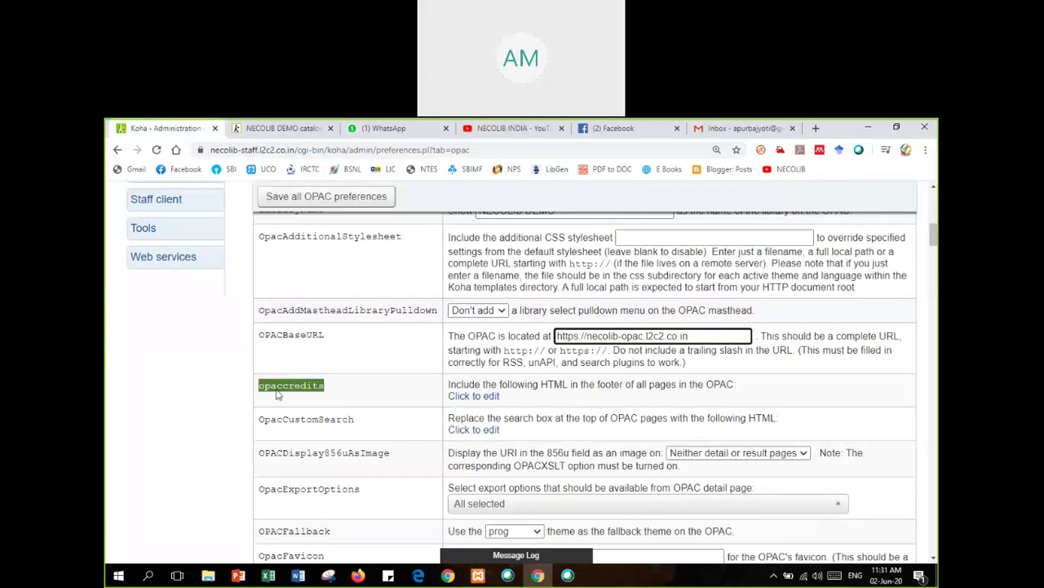
left_click(472, 397)
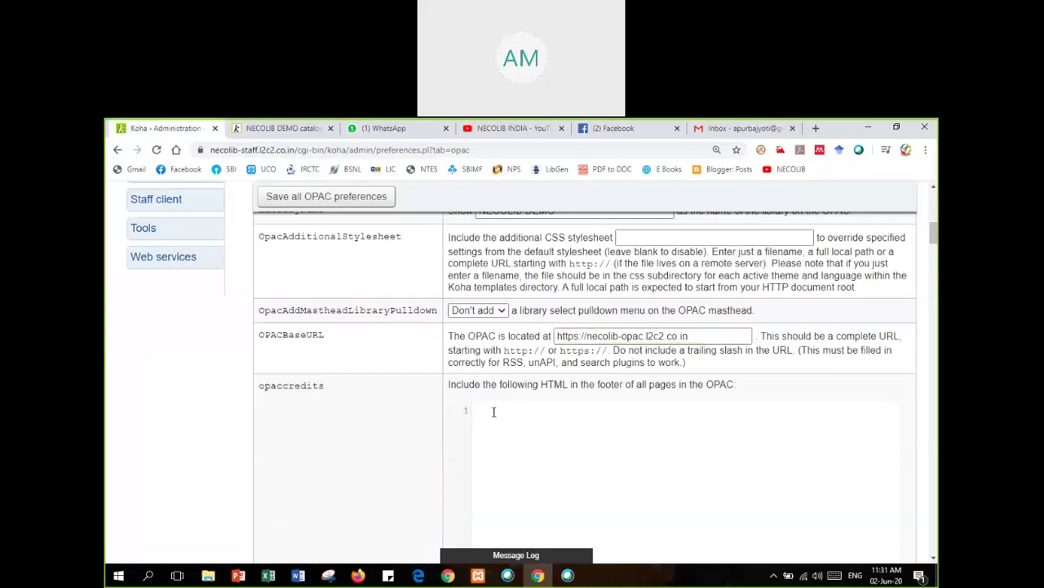
type("@necolib 2020, site maita")
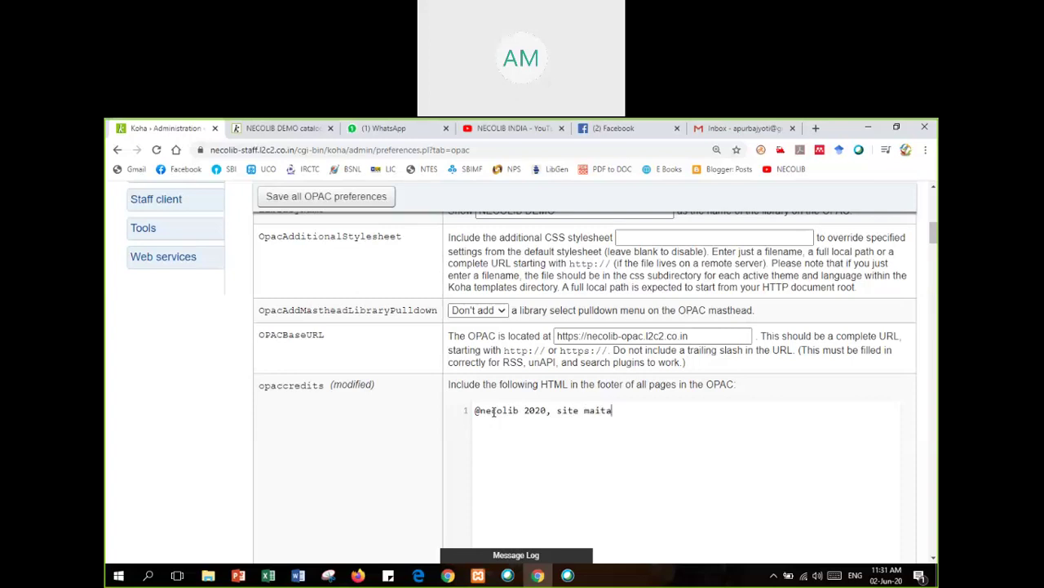
type("ined by necolib team")
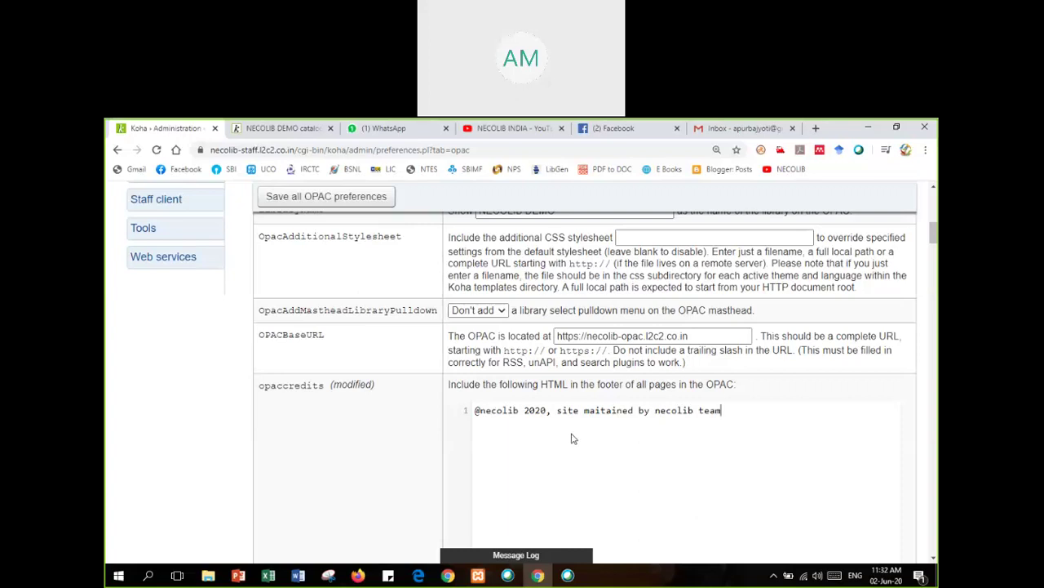
scroll(571, 438, "up", 3)
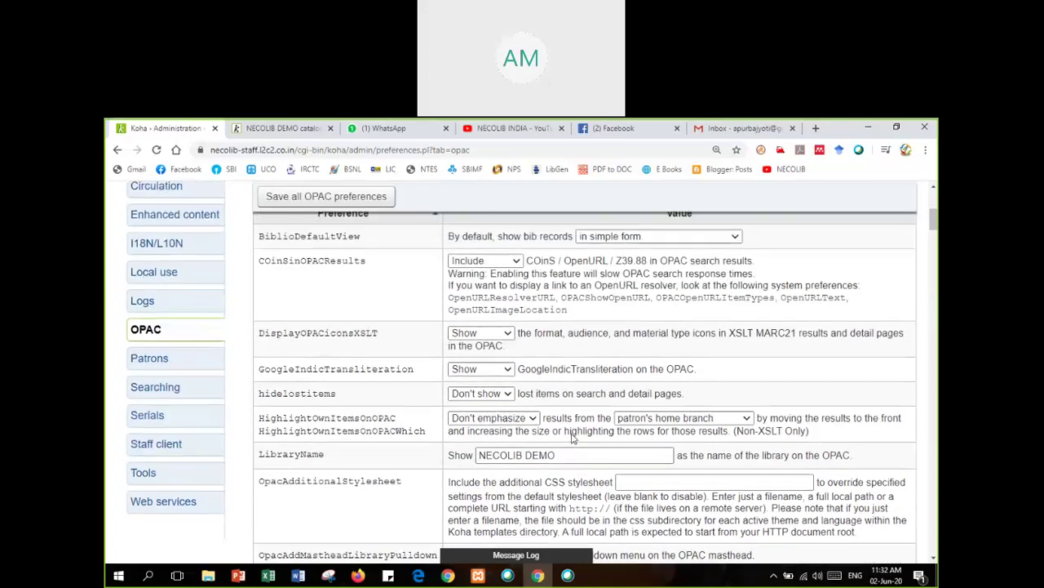
scroll(571, 438, "down", 5)
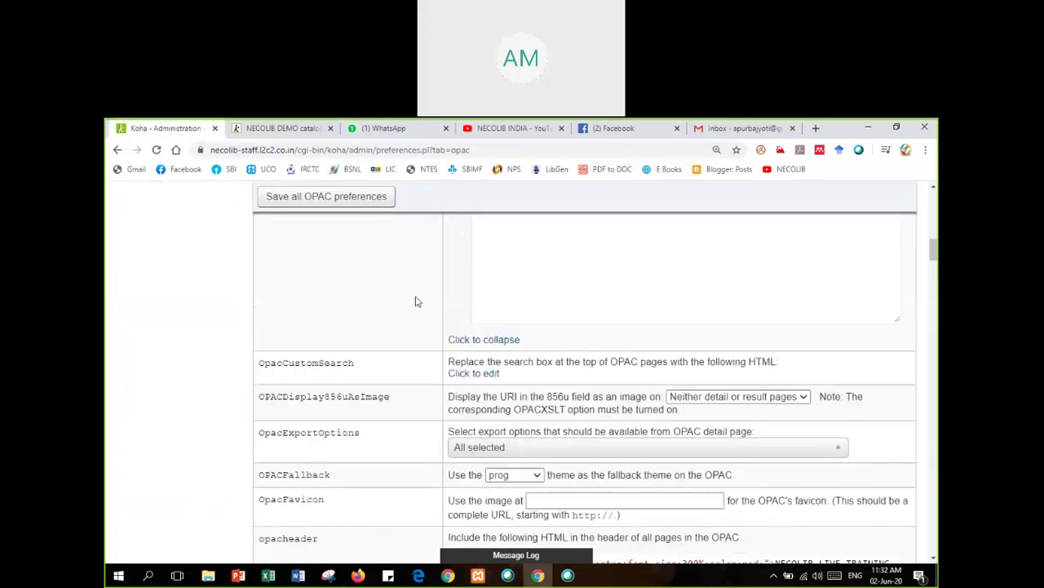
left_click(357, 205)
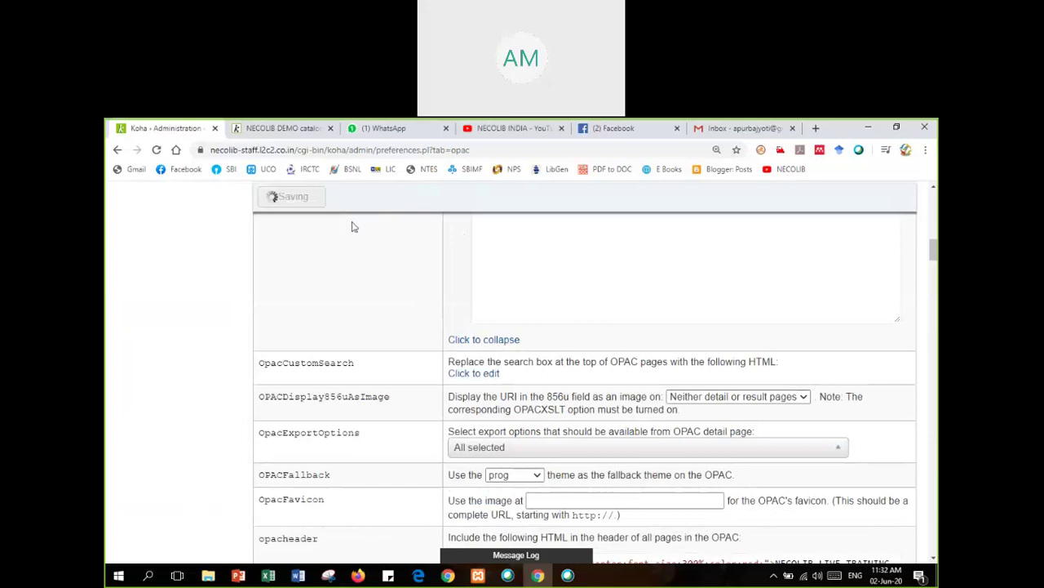
- Reload the OPAC home page to check its footer credits and return to the opaccredits preference
left_click(300, 133)
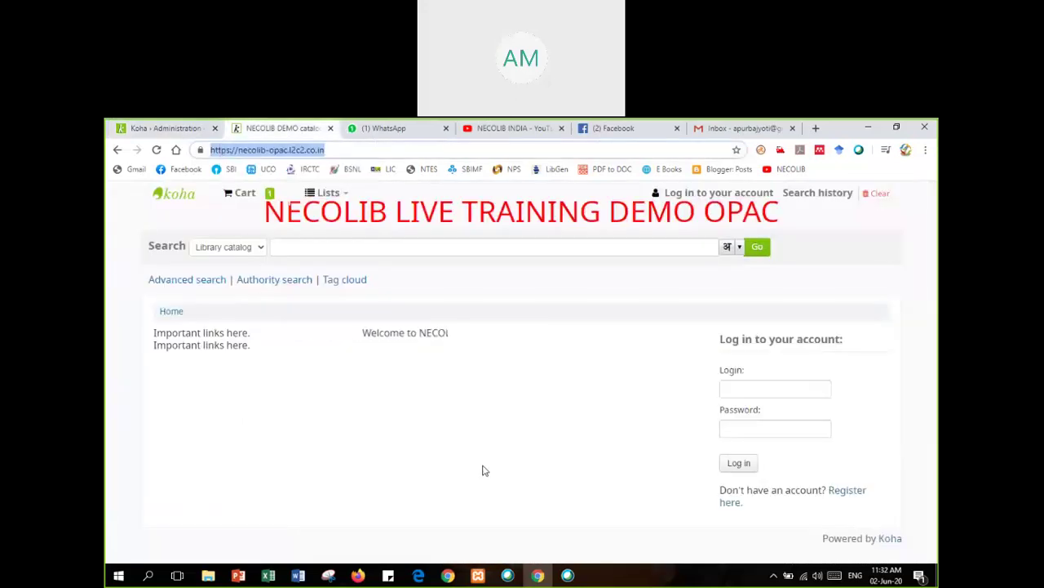
key("F5")
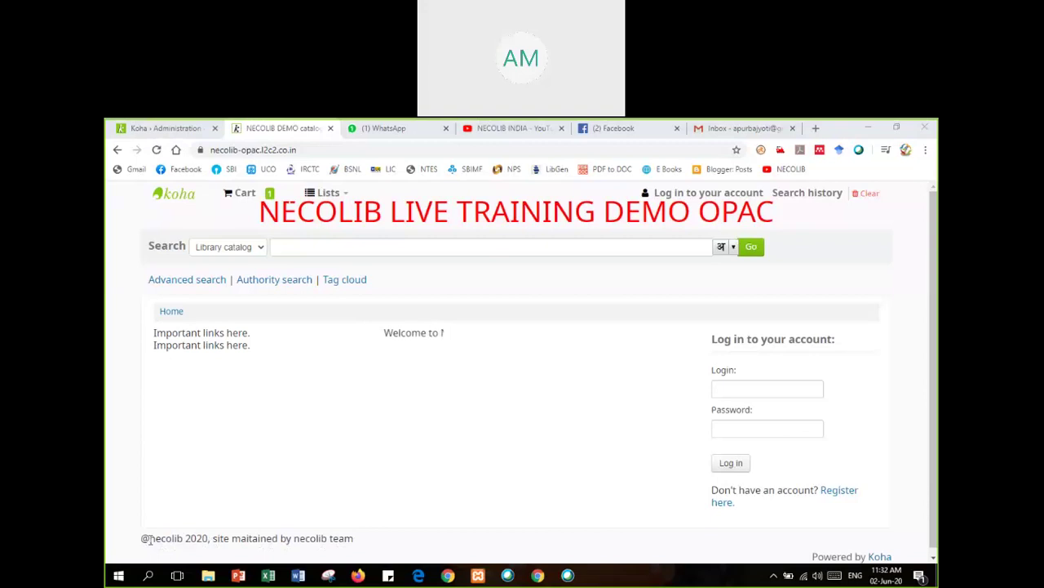
left_click(163, 128)
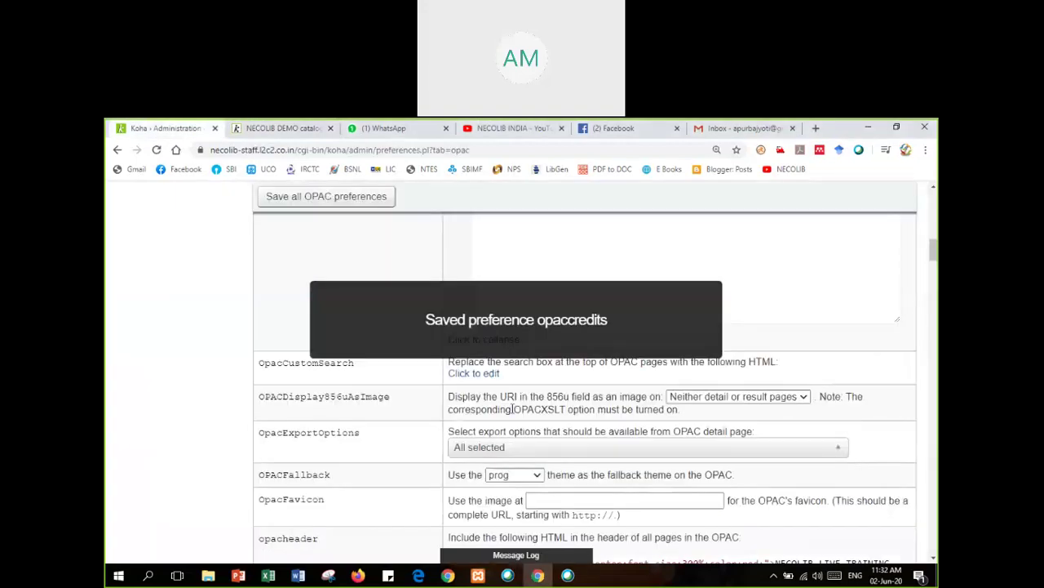
scroll(538, 308, "up", 5)
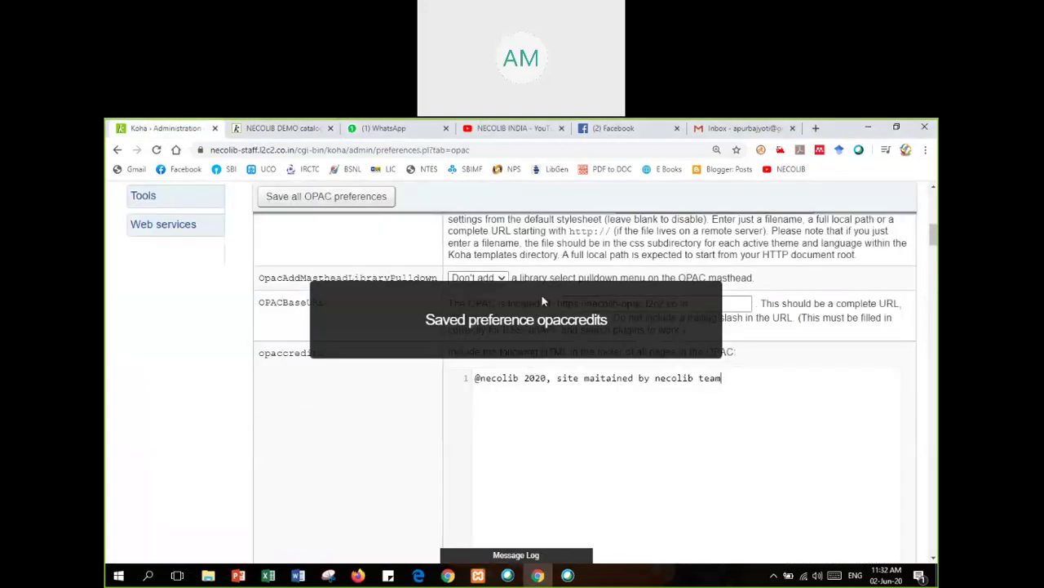
- Replace the "@" sign at the start of the opaccredits footer text with "(c) " and save the OPAC preferences
left_click(481, 379)
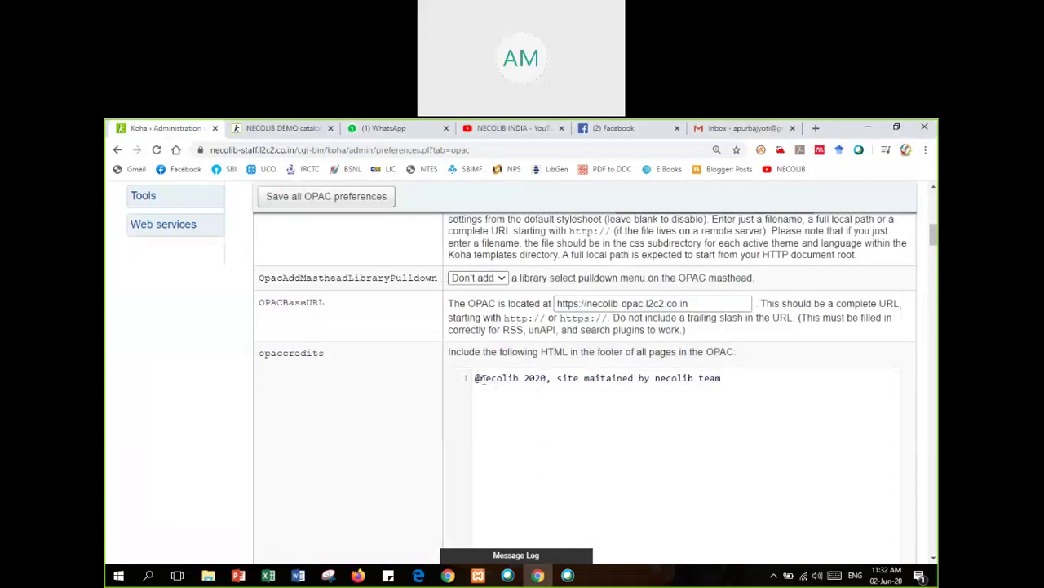
key("BackSpace")
type("(")
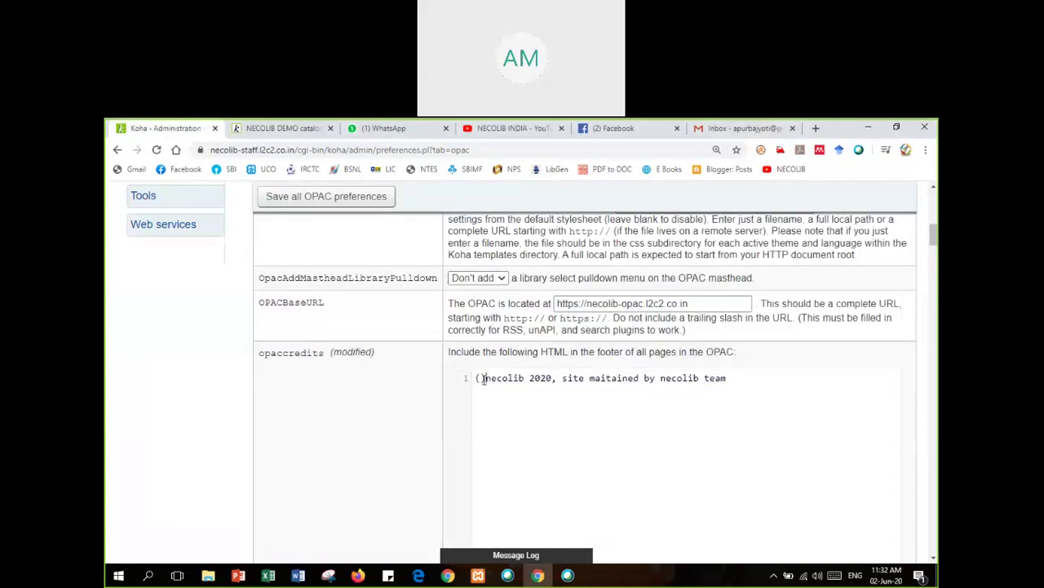
type("c)")
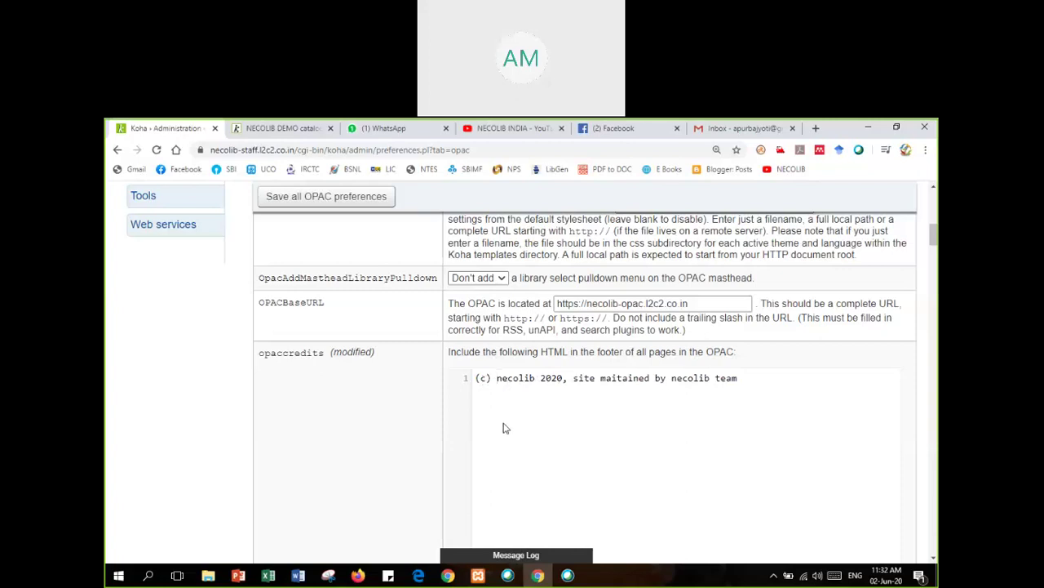
left_click(318, 201)
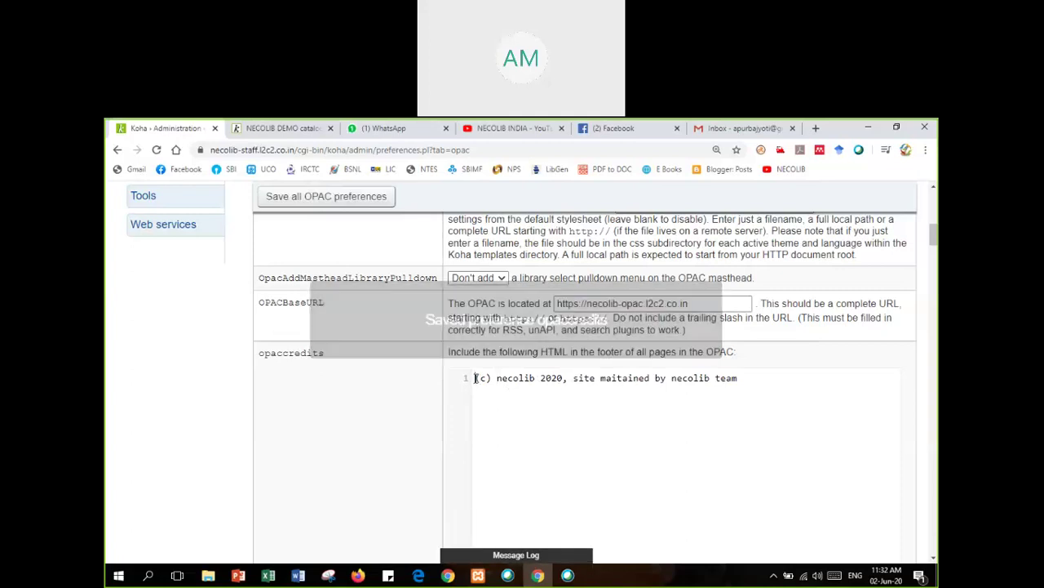
- Review the Appearance preferences from BiblioDefaultView down to OpacFavicon and check that no OPAC preference change is left unsaved
scroll(518, 401, "up", 3)
scroll(518, 401, "up", 4)
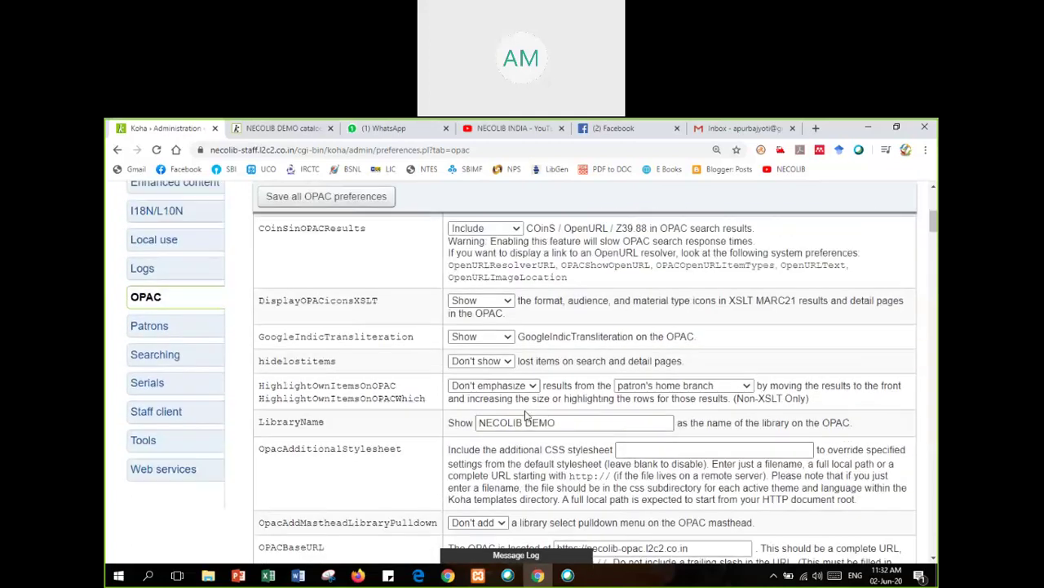
scroll(526, 420, "down", 2)
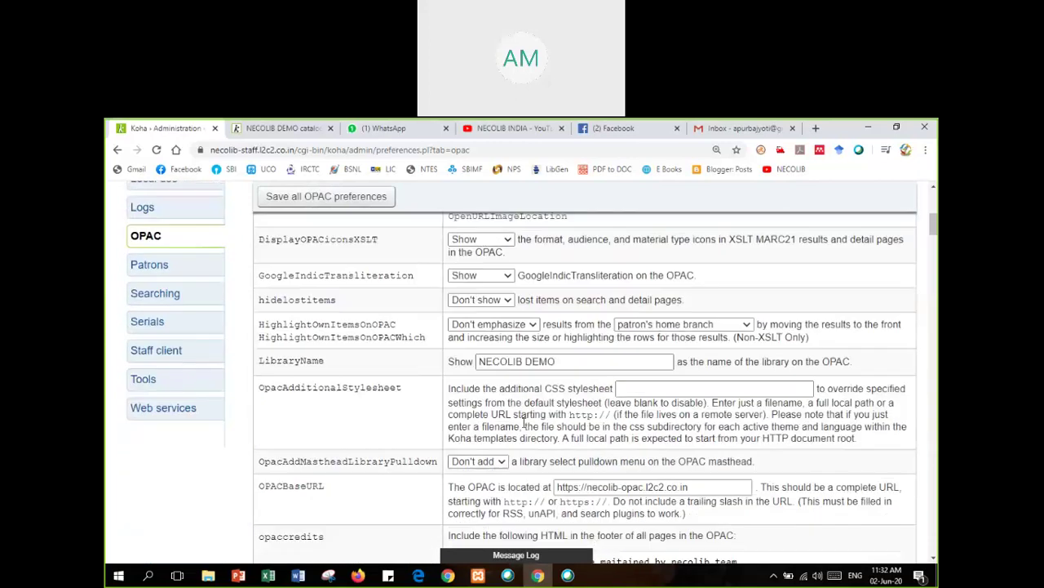
scroll(525, 423, "up", 2)
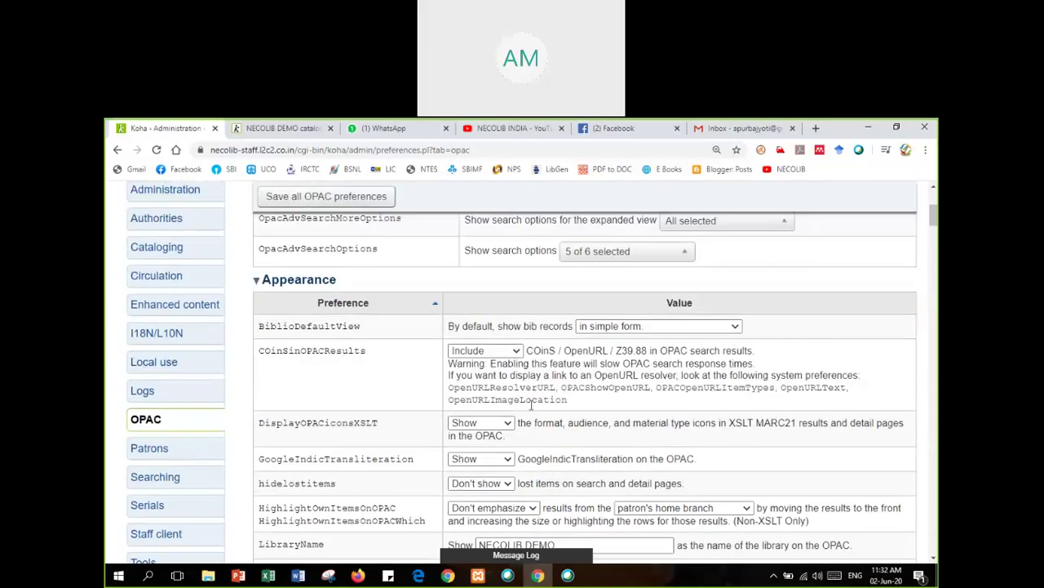
scroll(532, 394, "down", 2)
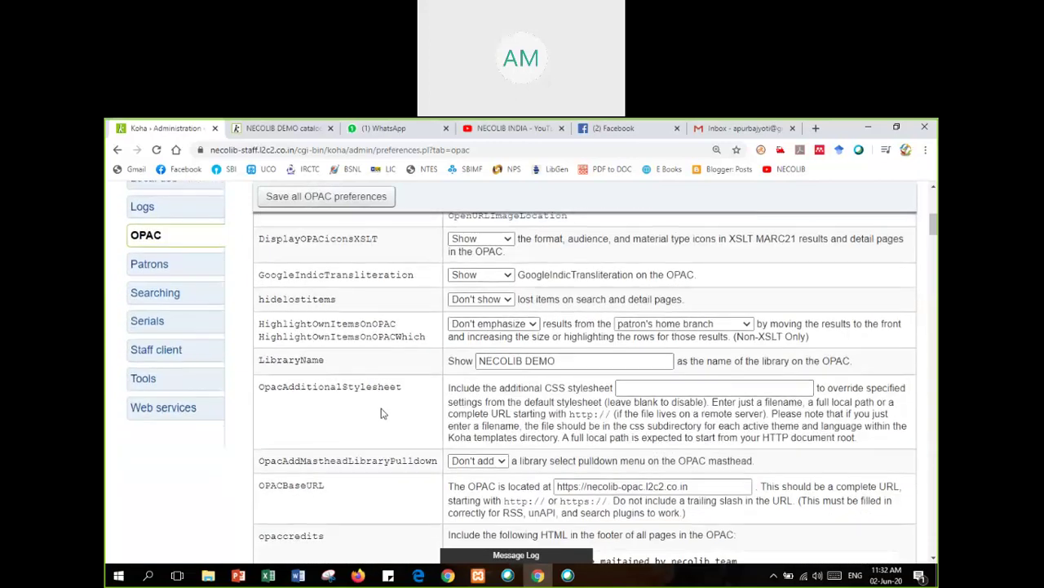
scroll(380, 411, "down", 1)
scroll(538, 453, "down", 1)
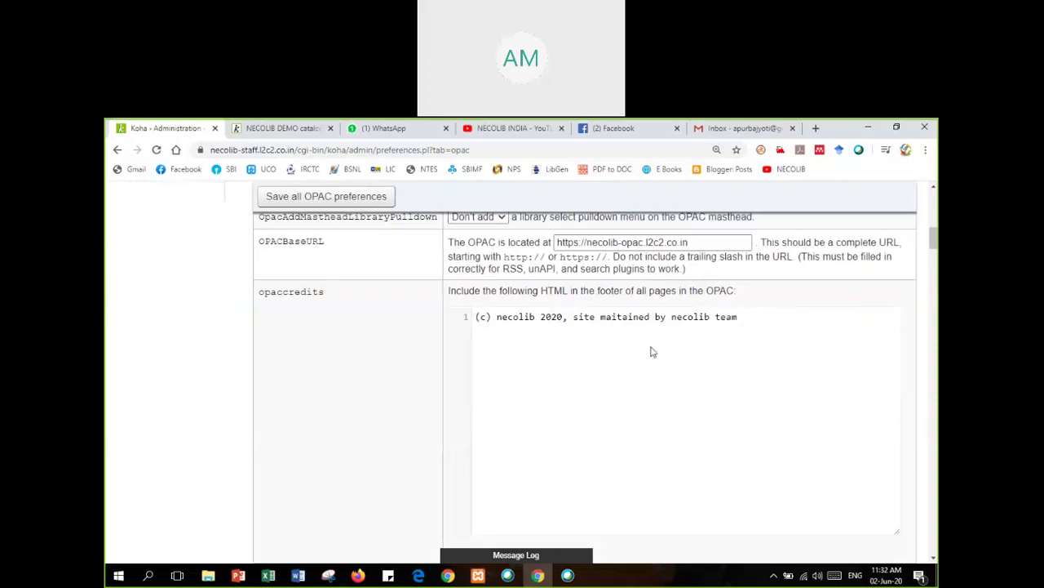
scroll(650, 354, "down", 2)
left_click(327, 197)
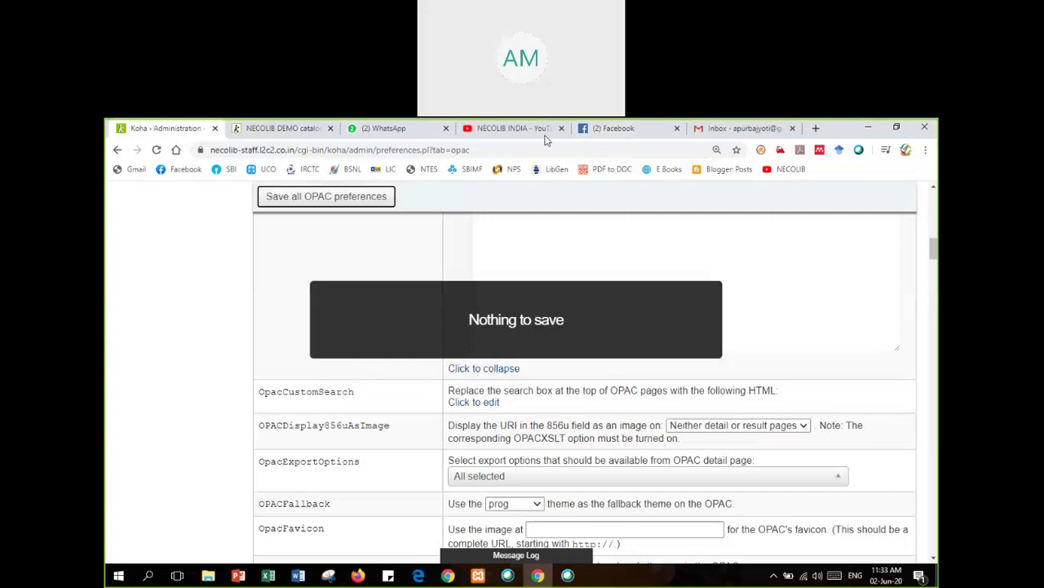
left_click(678, 138)
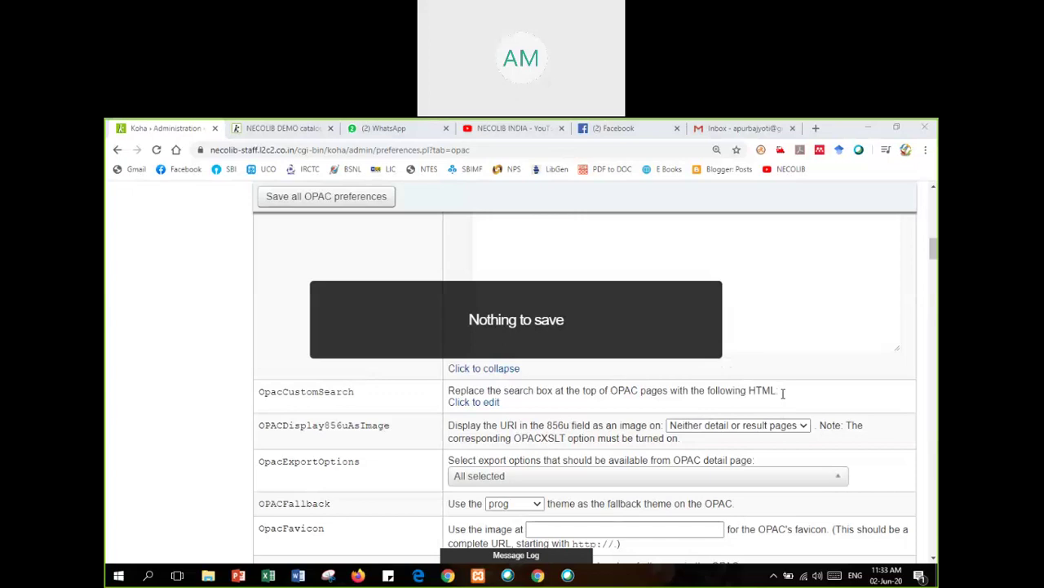
left_click(254, 331)
- Choose Show for the GoogleIndicTransliteration preference and save the OPAC preferences
scroll(302, 326, "up", 5)
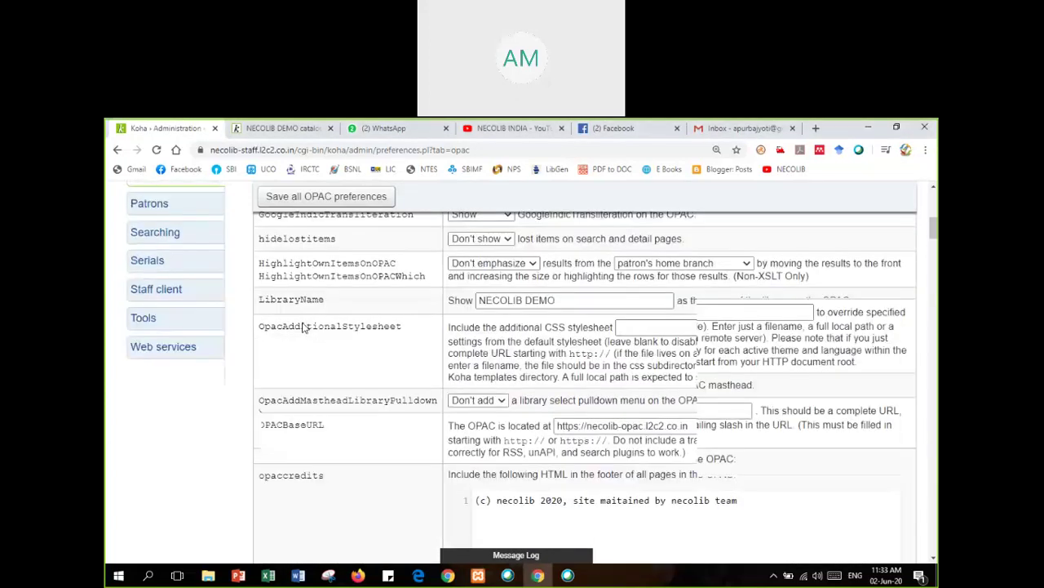
scroll(896, 350, "up", 1)
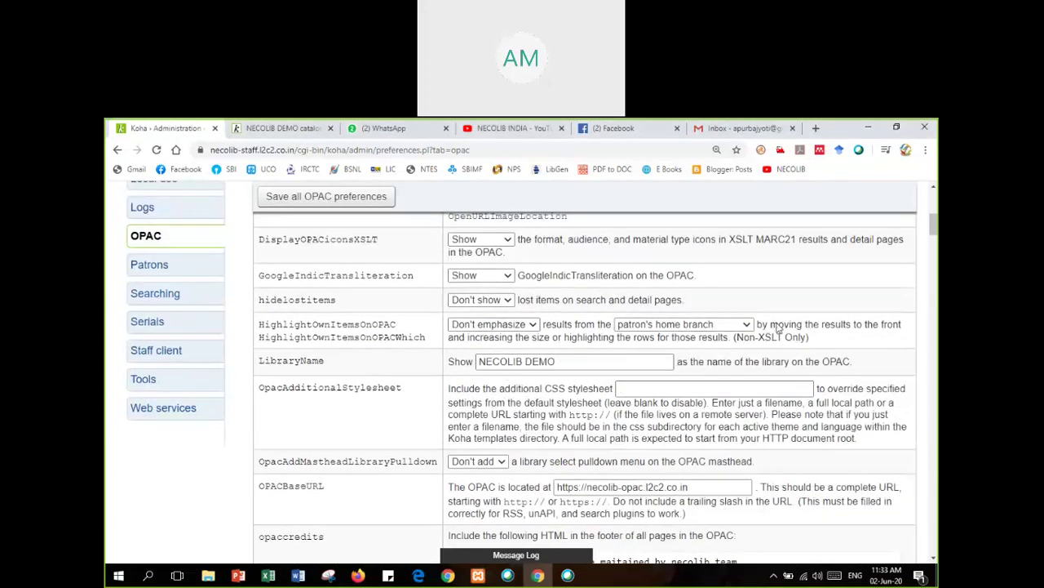
scroll(363, 382, "up", 1)
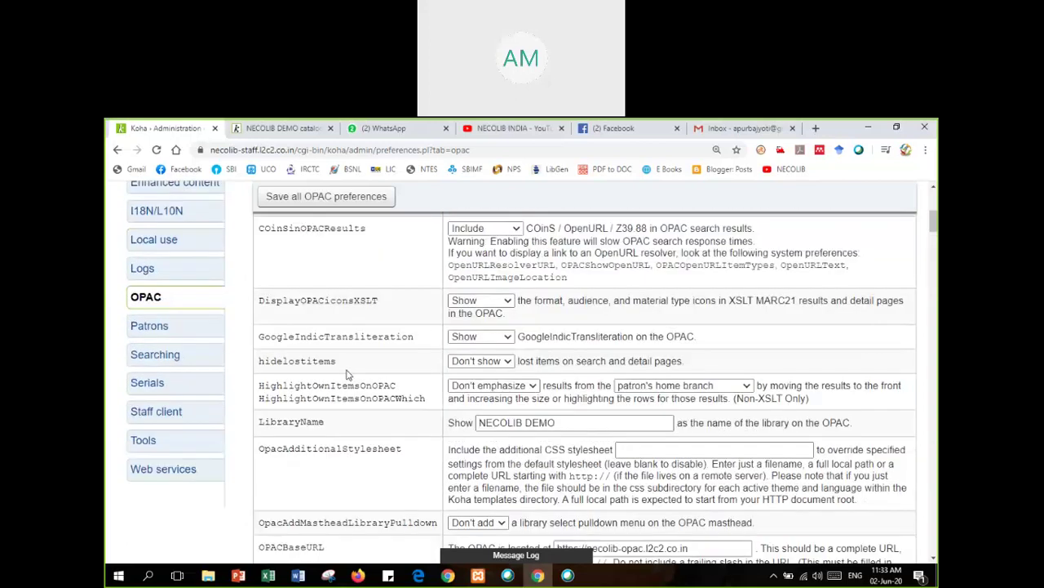
scroll(325, 344, "up", 1)
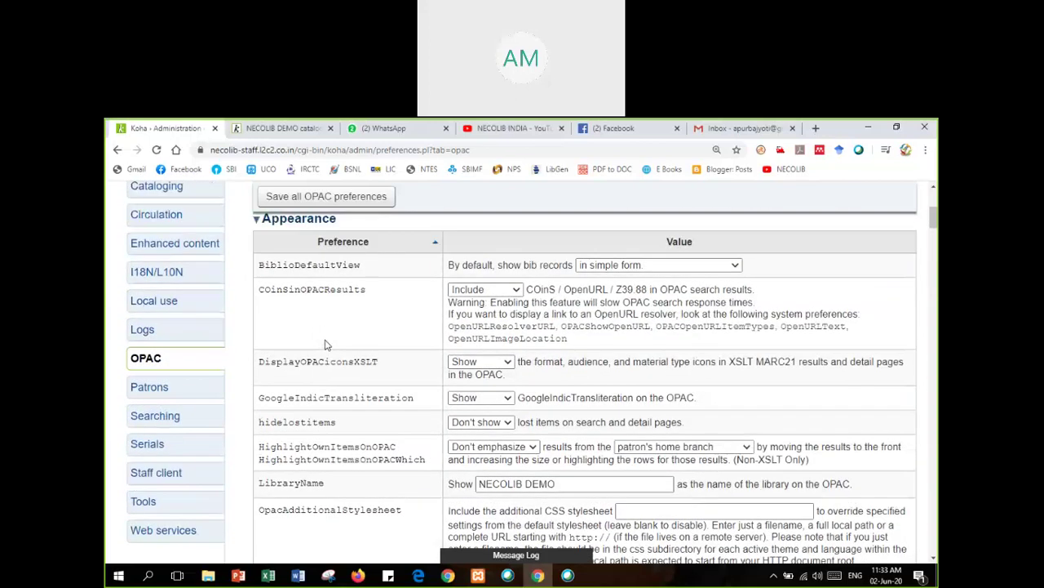
double_click(302, 403)
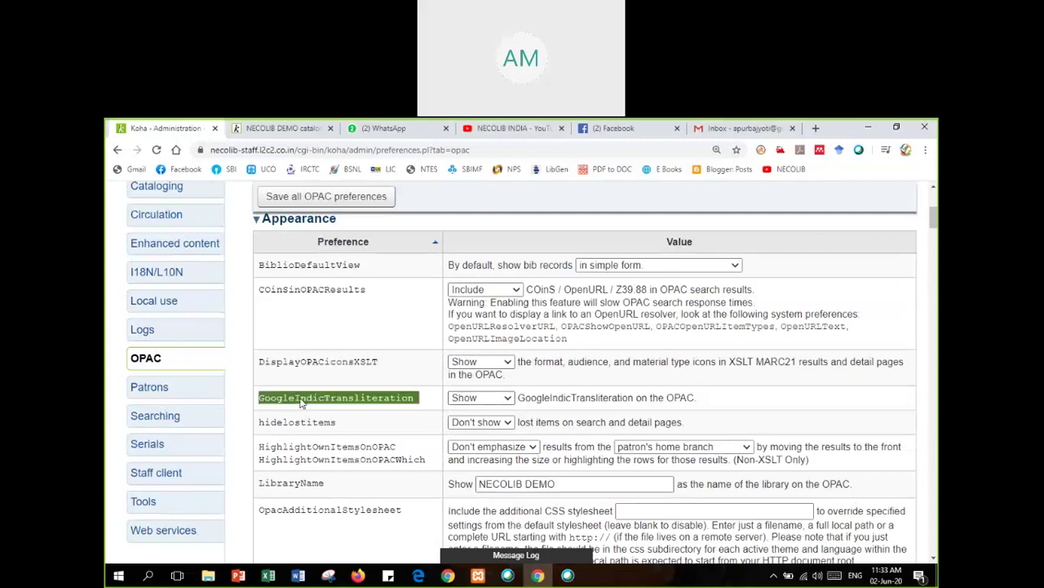
left_click(459, 399)
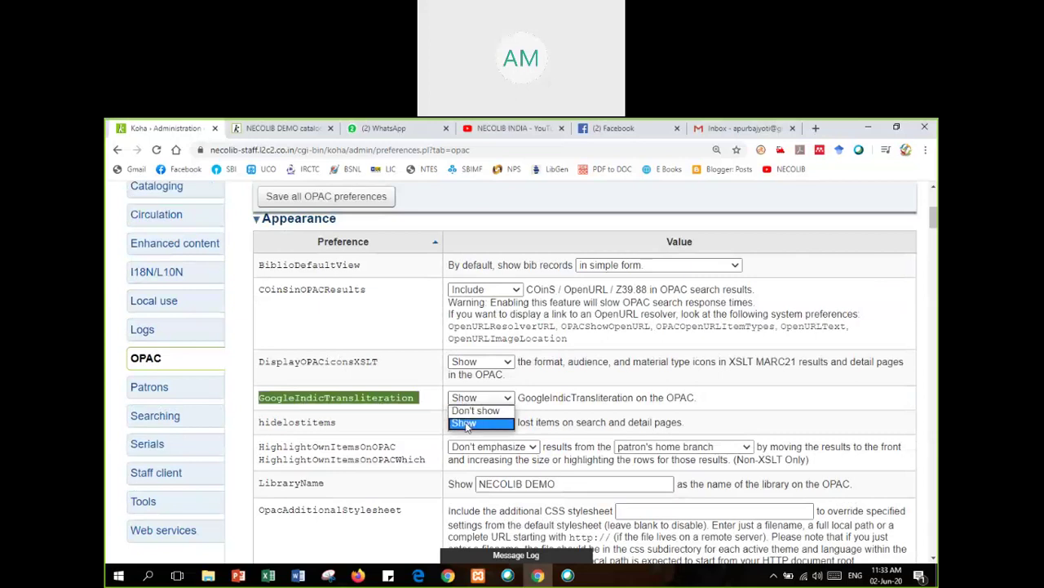
left_click(465, 423)
left_click(327, 196)
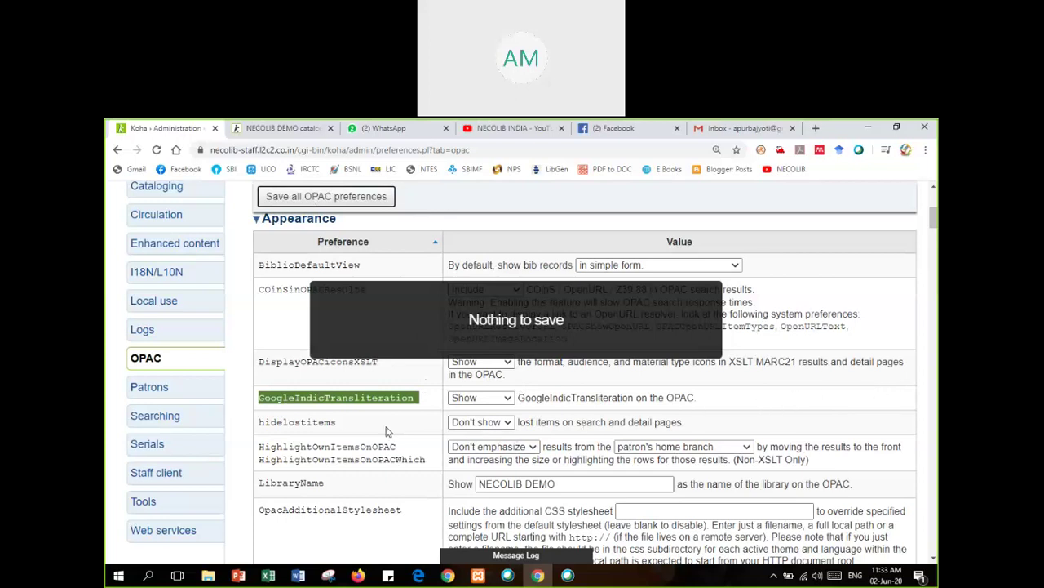
- Look through the Appearance preferences from hidelostitems down to OpacKohaUrl, collapsing the opacheader editor on the way
scroll(388, 430, "down", 1)
scroll(388, 431, "down", 1)
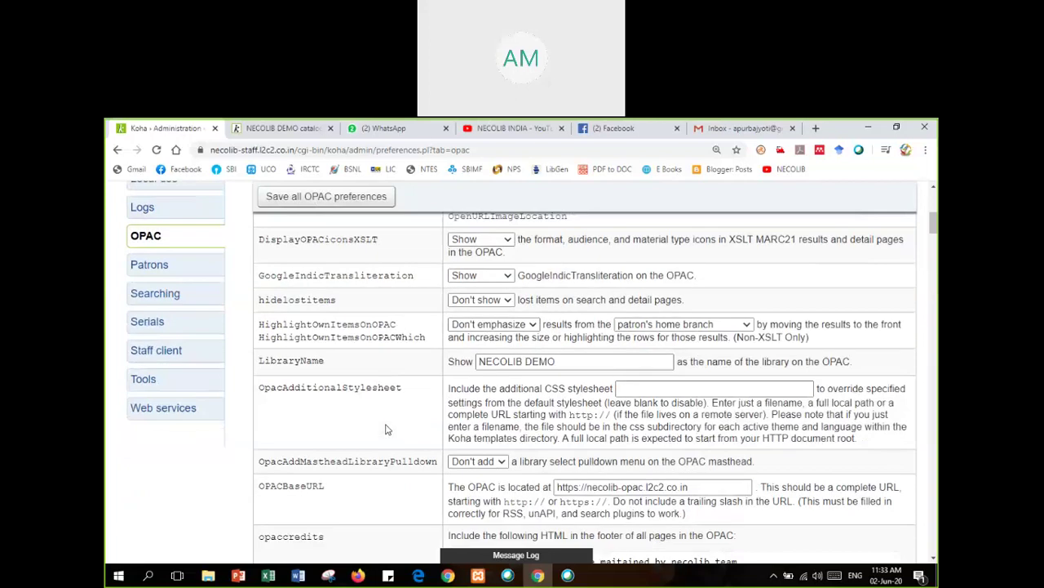
scroll(388, 430, "down", 1)
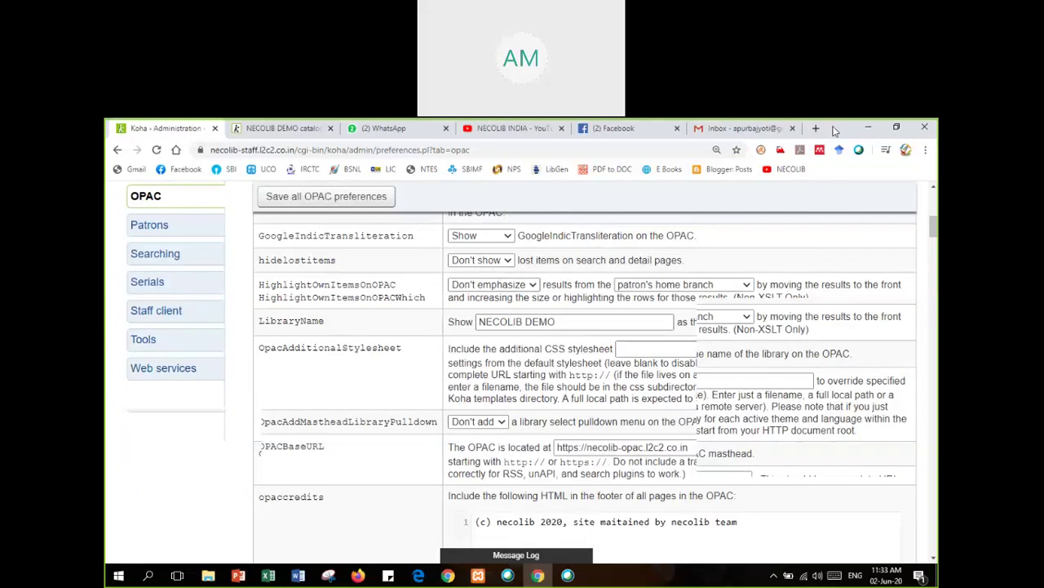
scroll(847, 245, "down", 1)
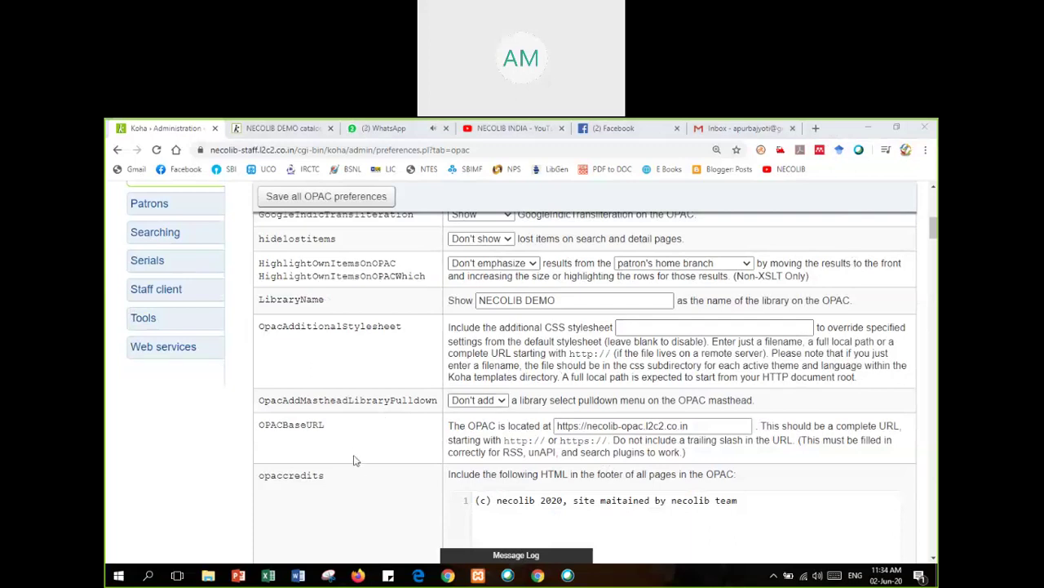
scroll(349, 441, "down", 5)
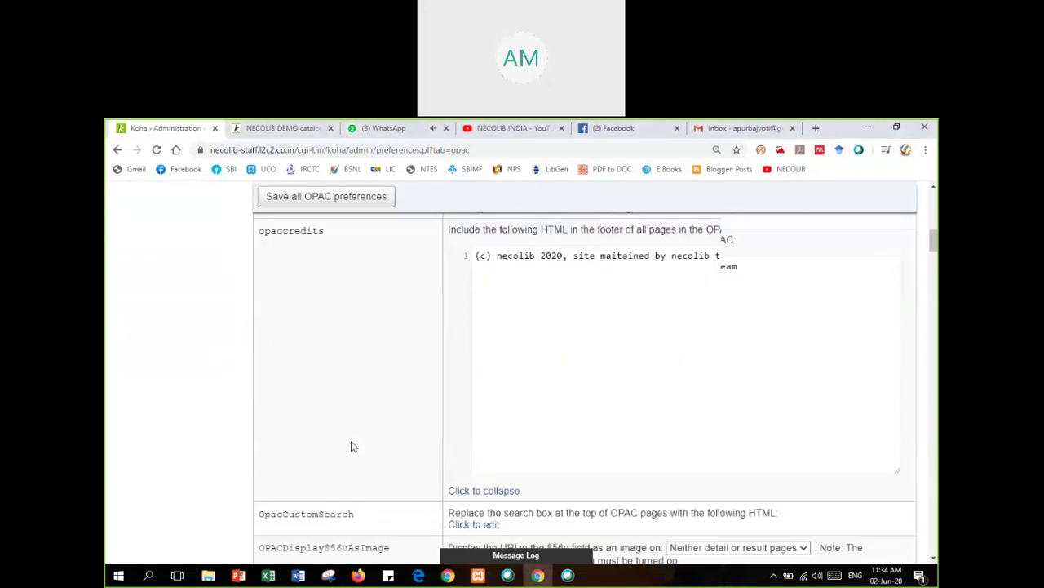
scroll(352, 448, "down", 2)
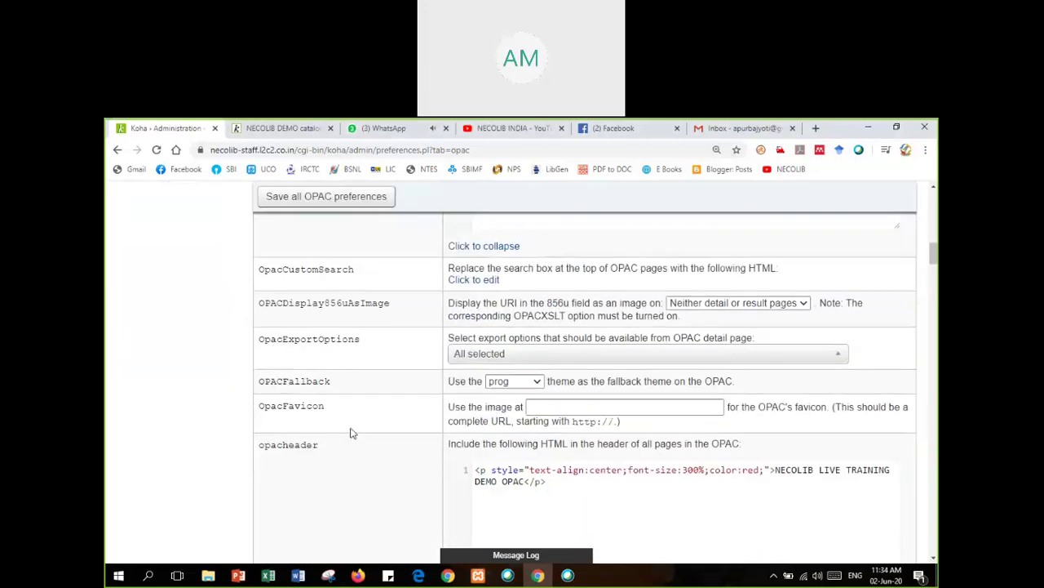
scroll(359, 429, "down", 1)
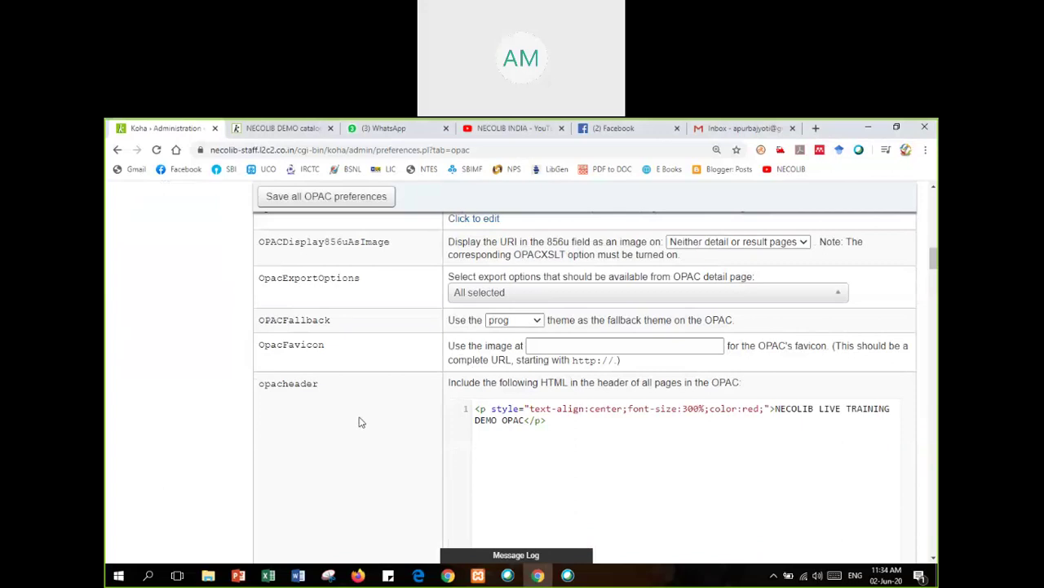
scroll(356, 420, "down", 2)
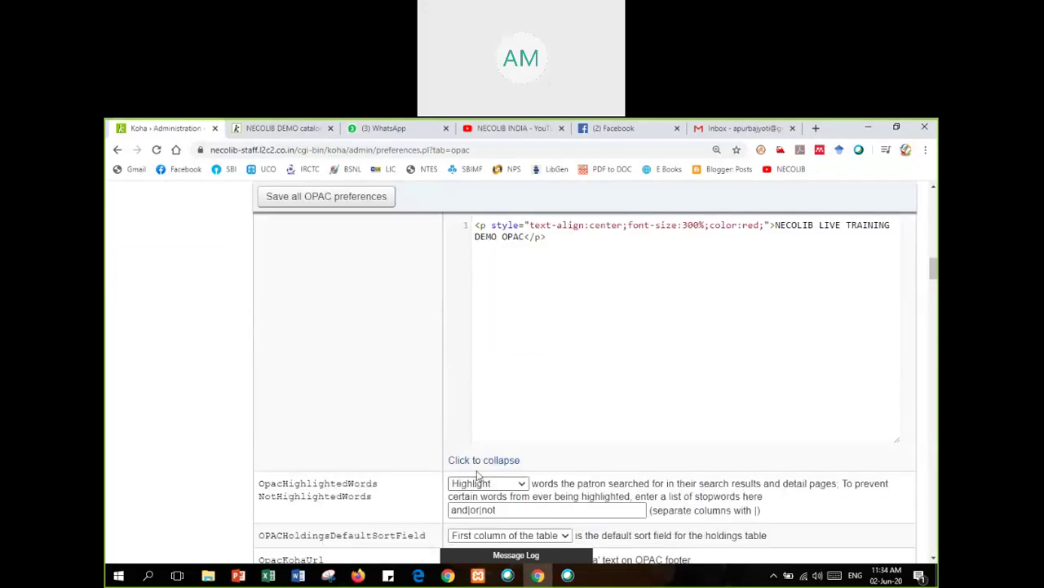
scroll(352, 406, "down", 3)
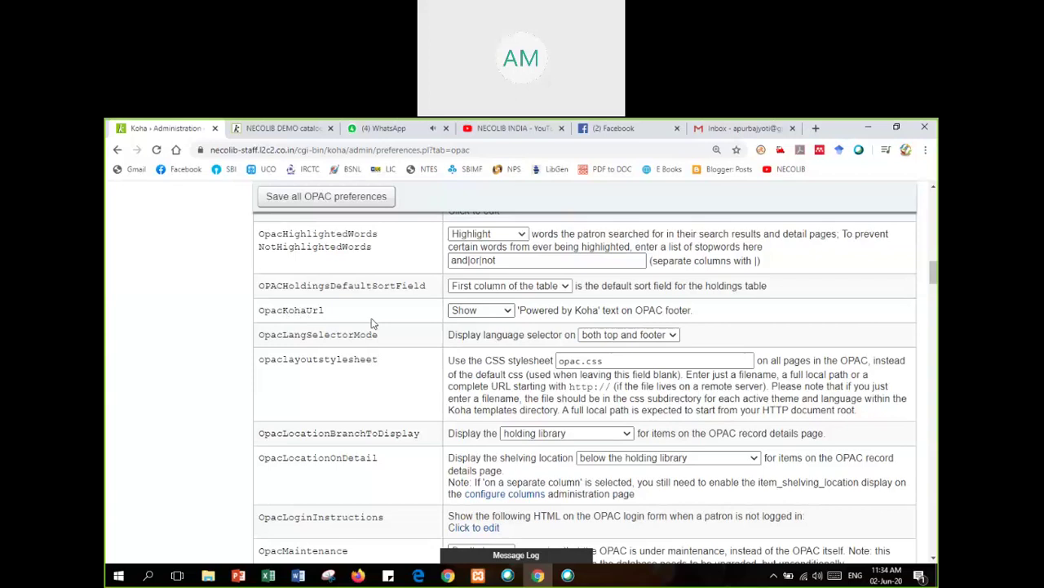
- Check the "Powered by Koha" text in the OPAC home page footer and return to the OPAC preferences
left_click(282, 128)
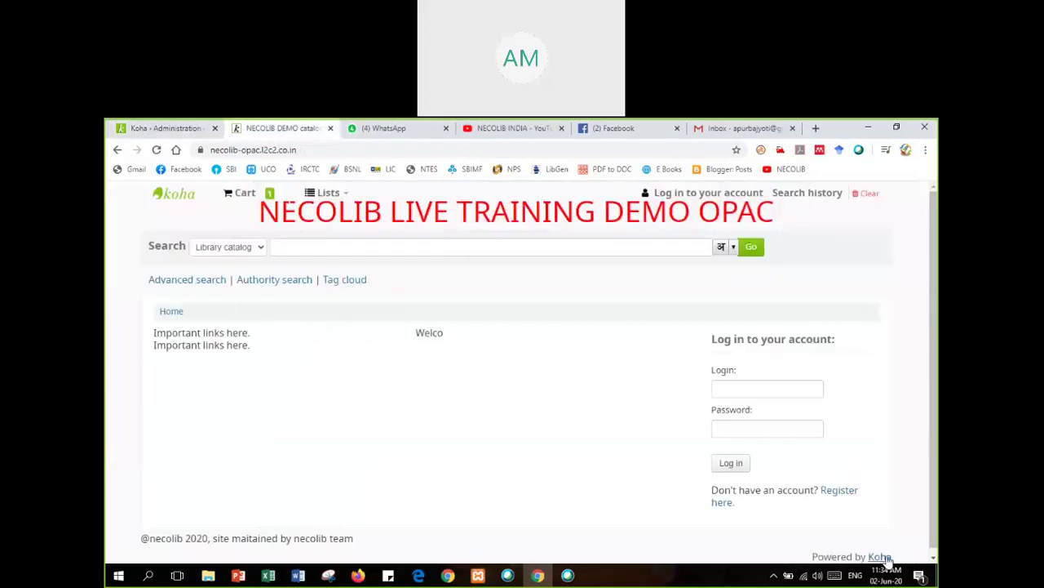
left_click_drag(811, 558, 899, 561)
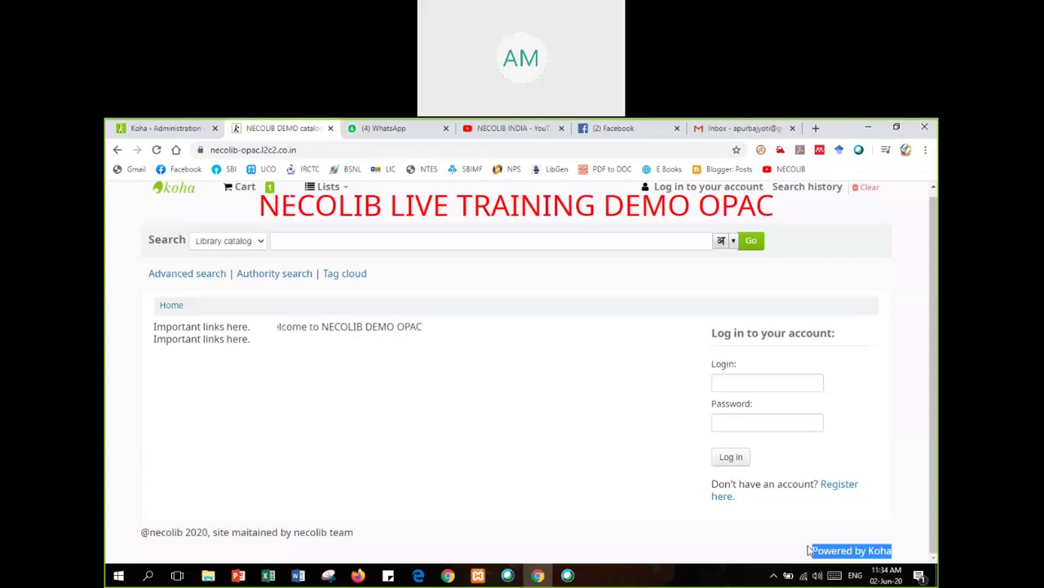
left_click(167, 128)
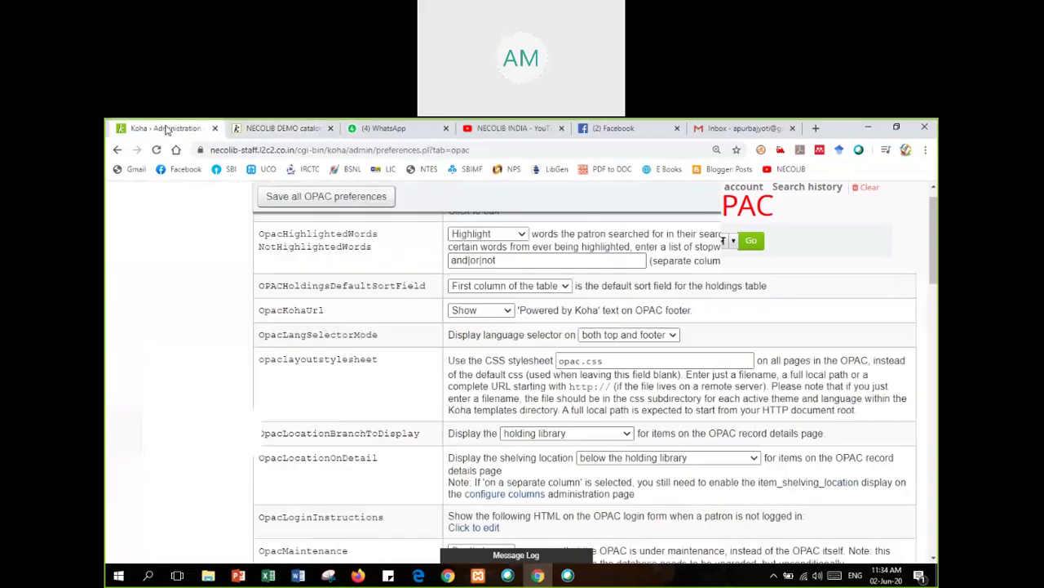
- Set the OpacKohaUrl preference to "Don't show" for the 'Powered by Koha' footer text and save the OPAC preferences
double_click(287, 312)
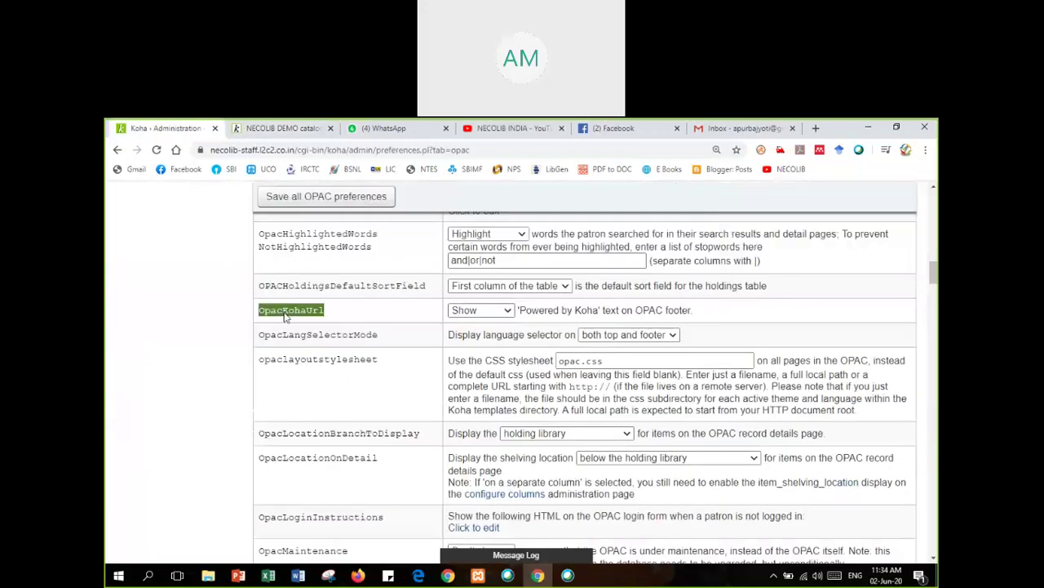
left_click(501, 313)
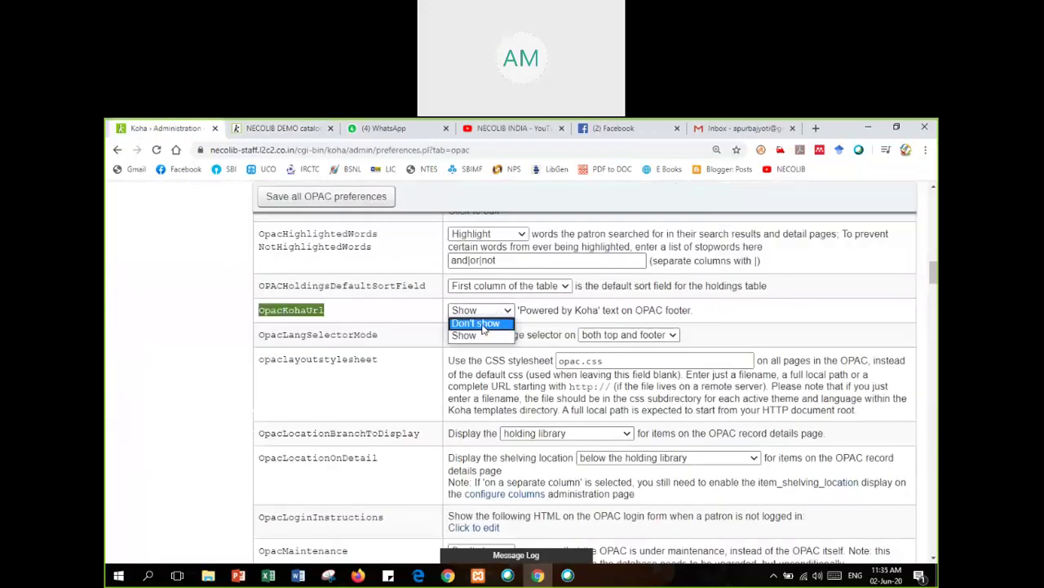
left_click(479, 322)
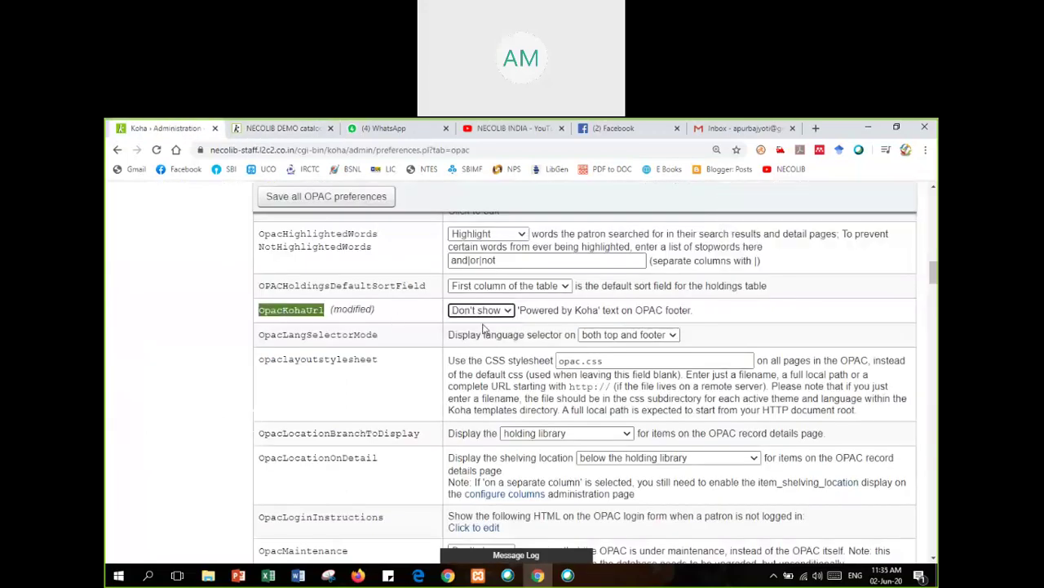
left_click(313, 204)
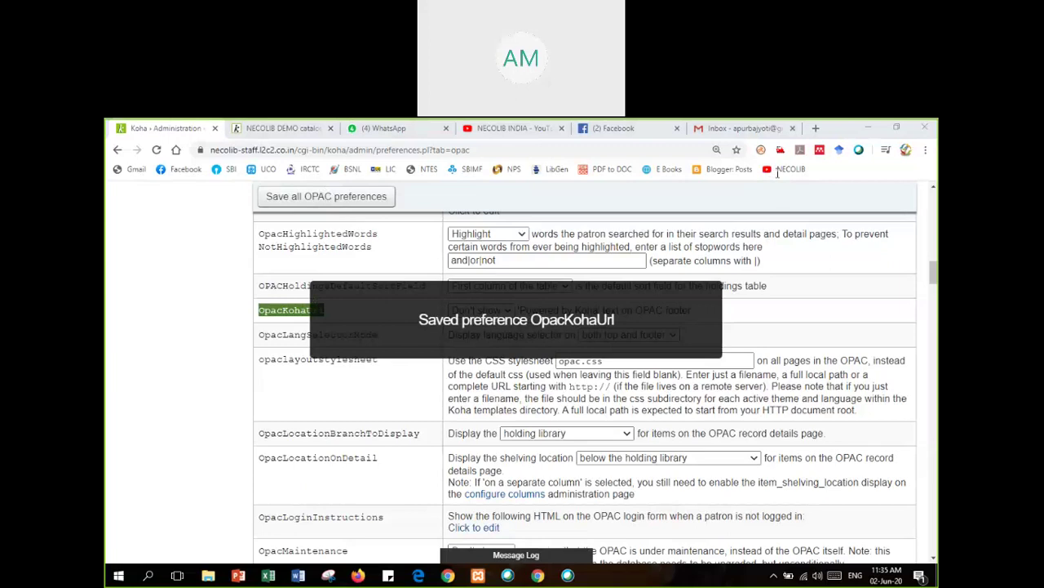
- Close the Facebook page in the browser
key("XF86AudioRaiseVolume")
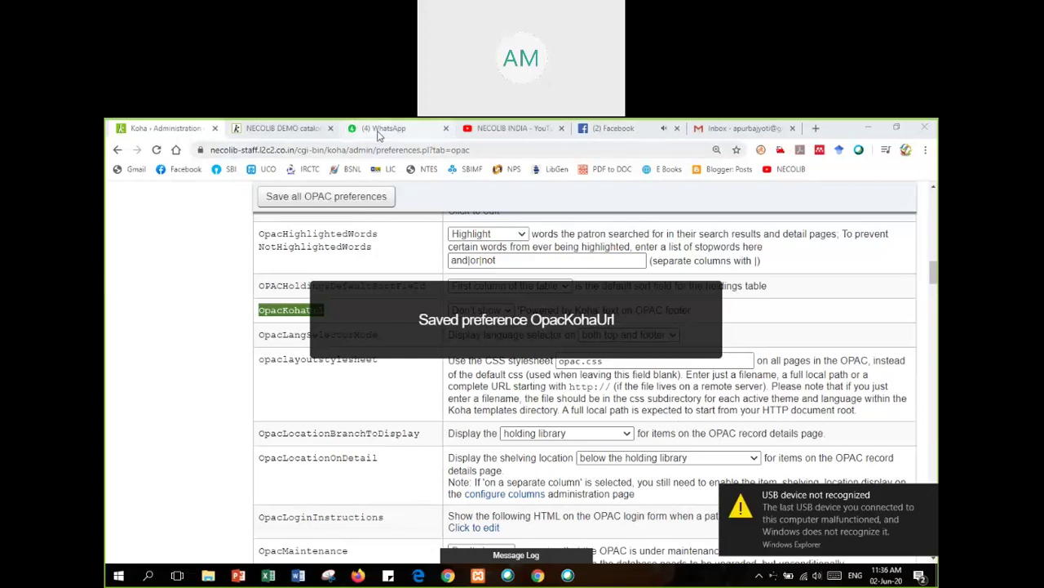
left_click(629, 132)
key("ctrl+w")
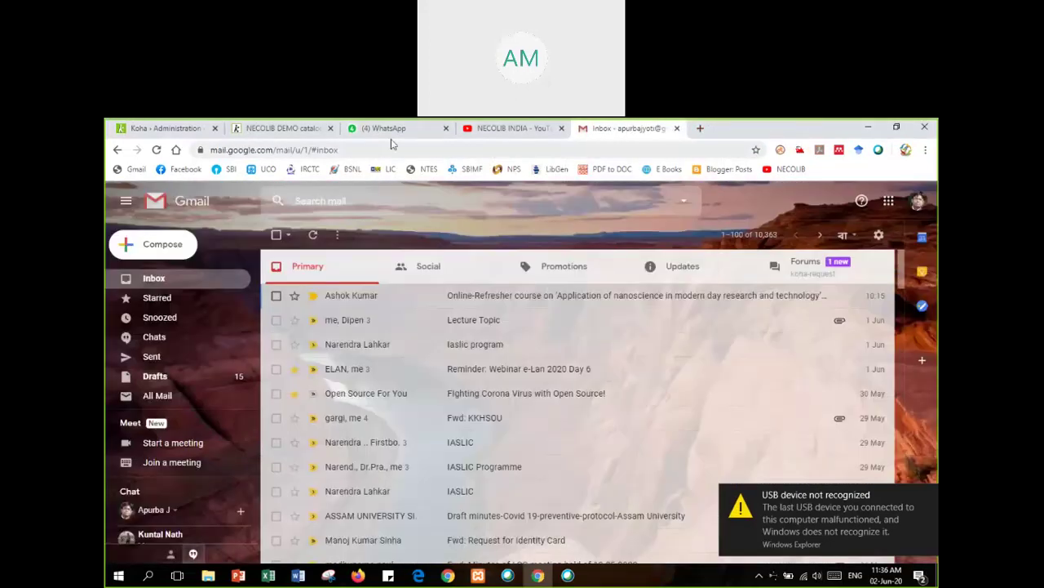
- Look at the Windows Bluetooth & other devices settings and close the Settings window
left_click(288, 133)
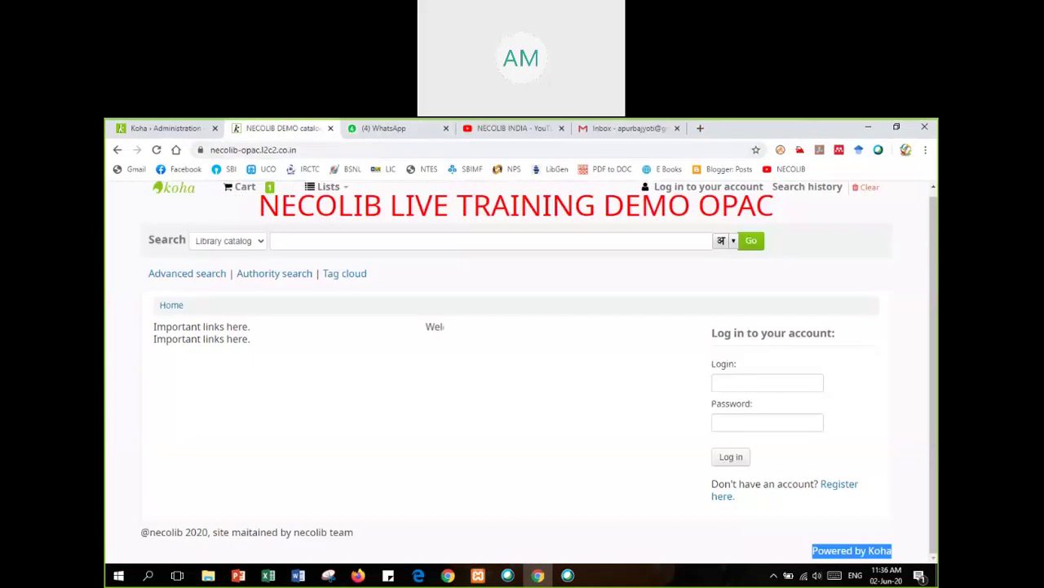
left_click(774, 575)
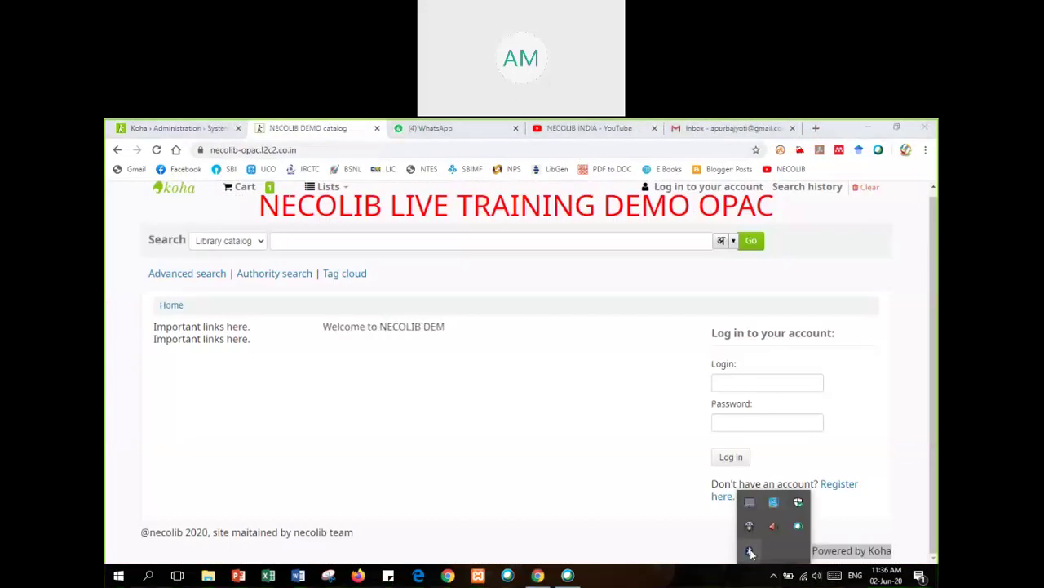
right_click(751, 553)
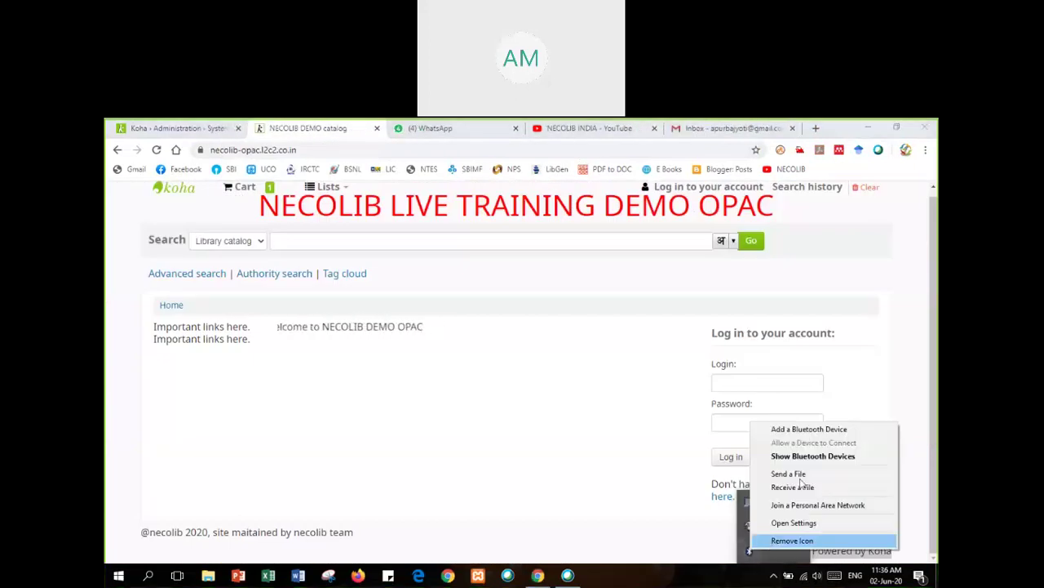
left_click(801, 430)
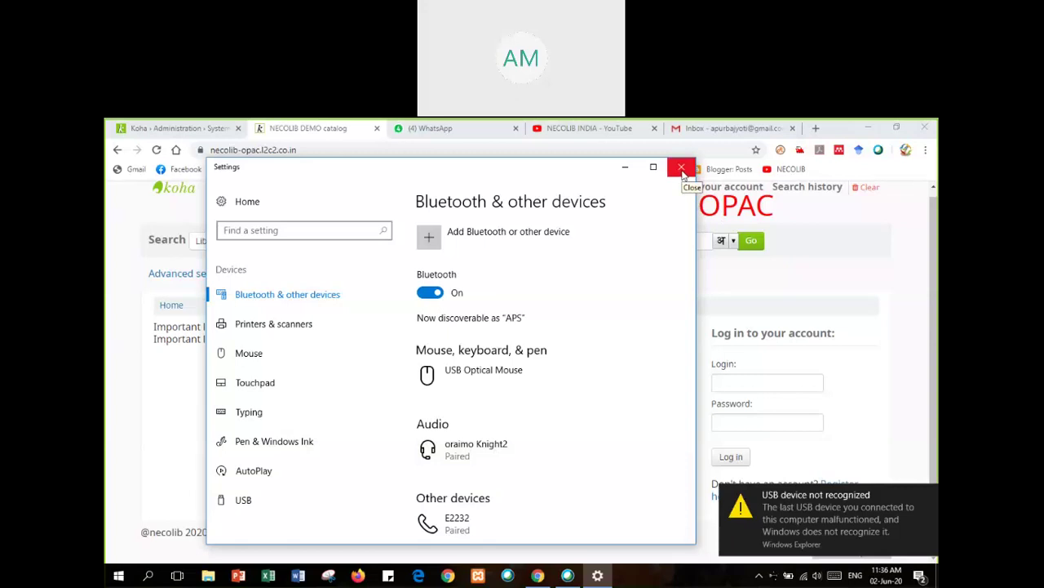
left_click(681, 169)
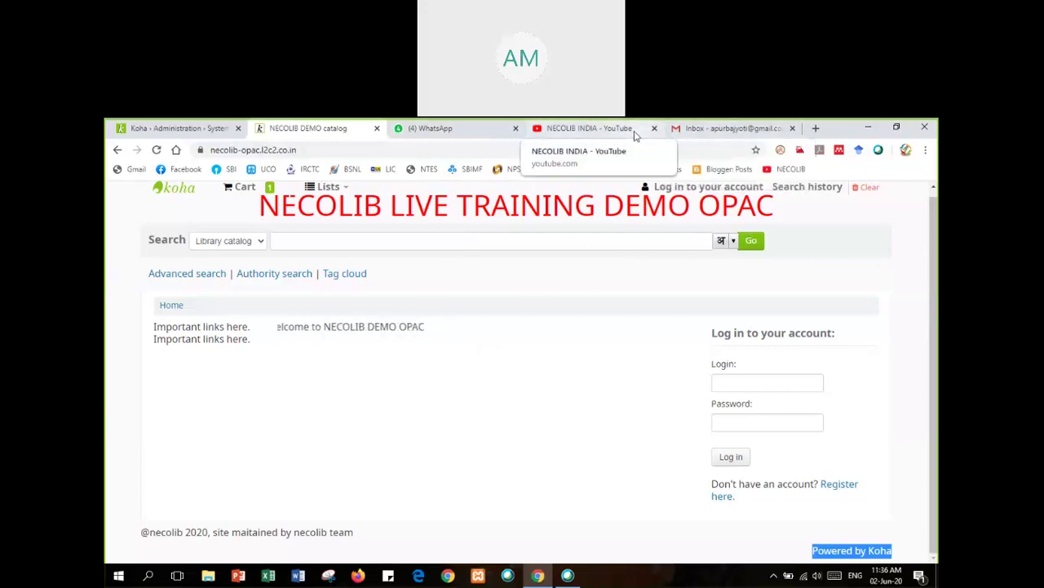
- Reload the OPAC home page and check its footer for the "Powered by Koha" text
left_click(426, 130)
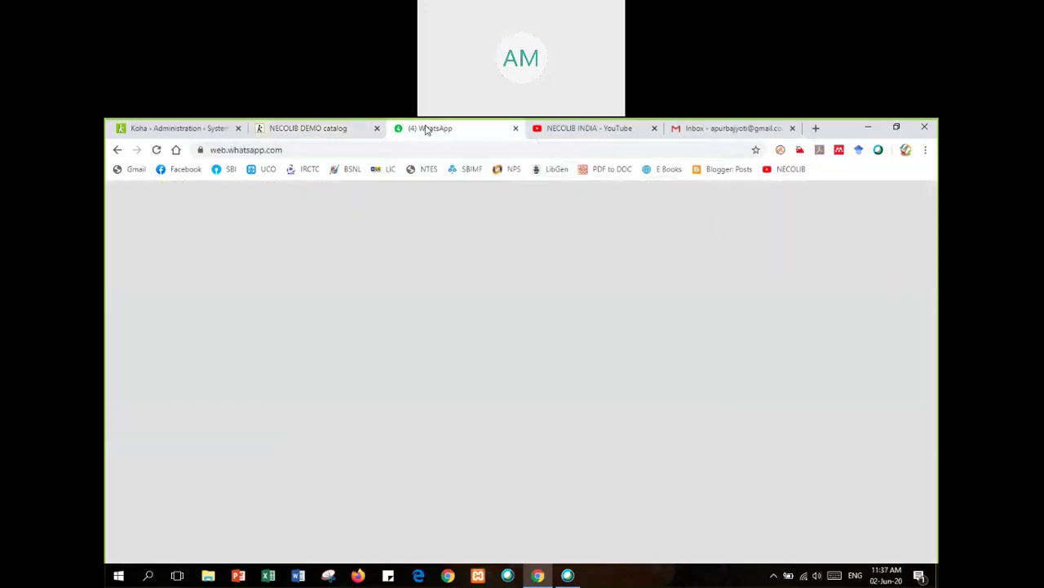
left_click(307, 131)
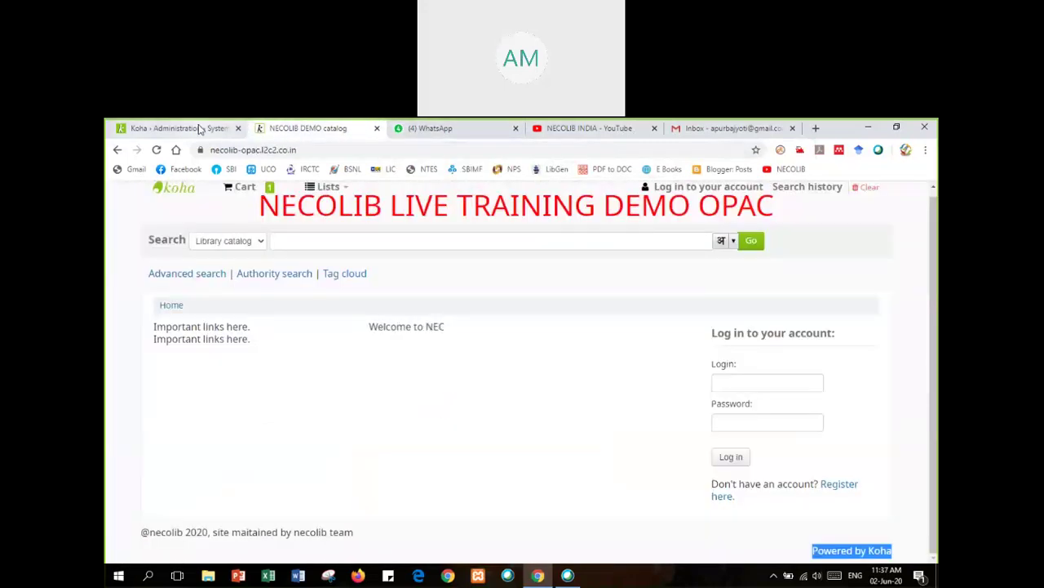
left_click(155, 152)
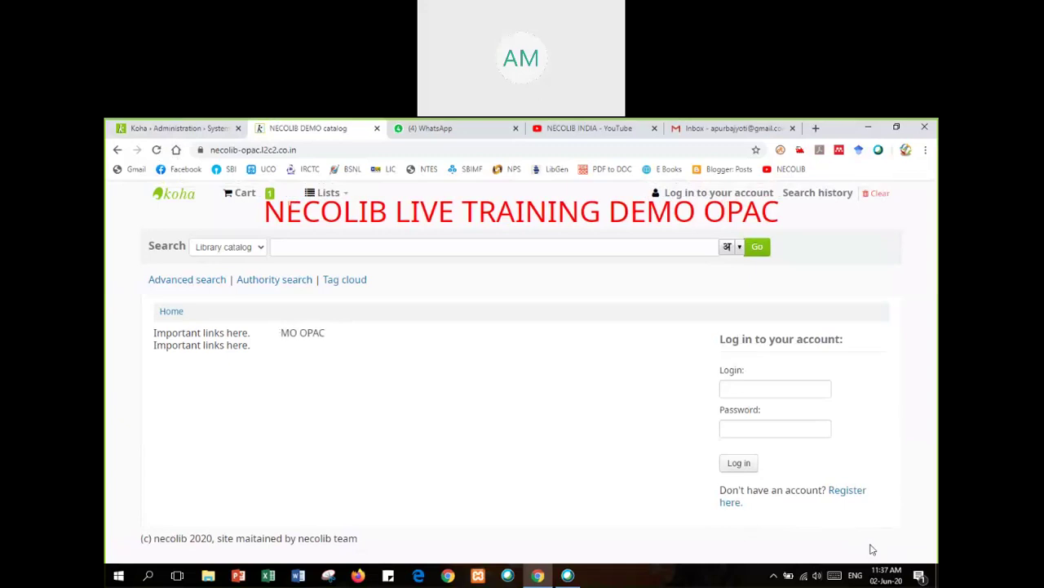
- Set the OpacKohaUrl preference to "Show" for the 'Powered by Koha' footer text and save the OPAC preferences
left_click(189, 130)
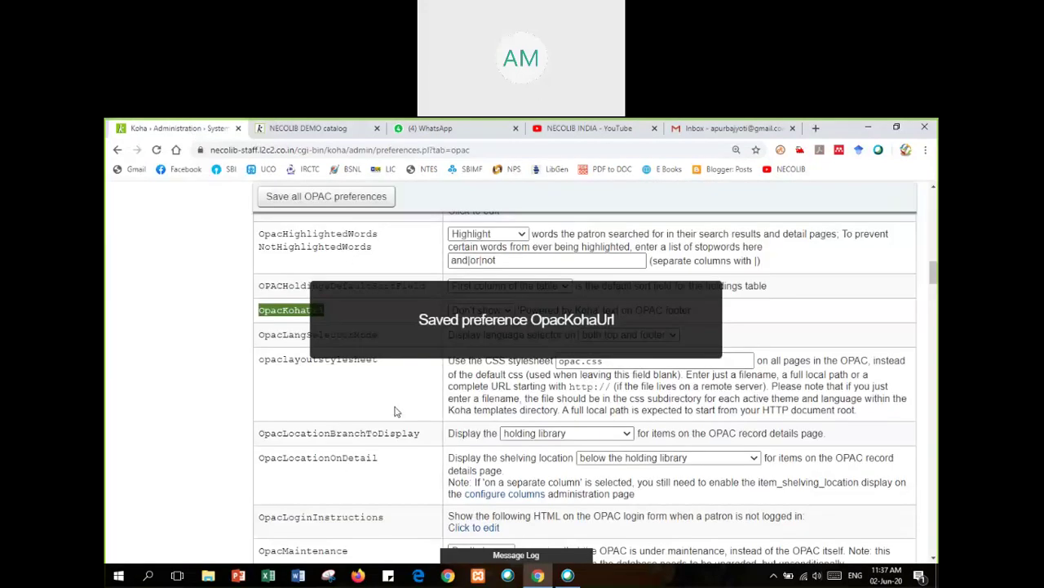
left_click(490, 310)
left_click(494, 335)
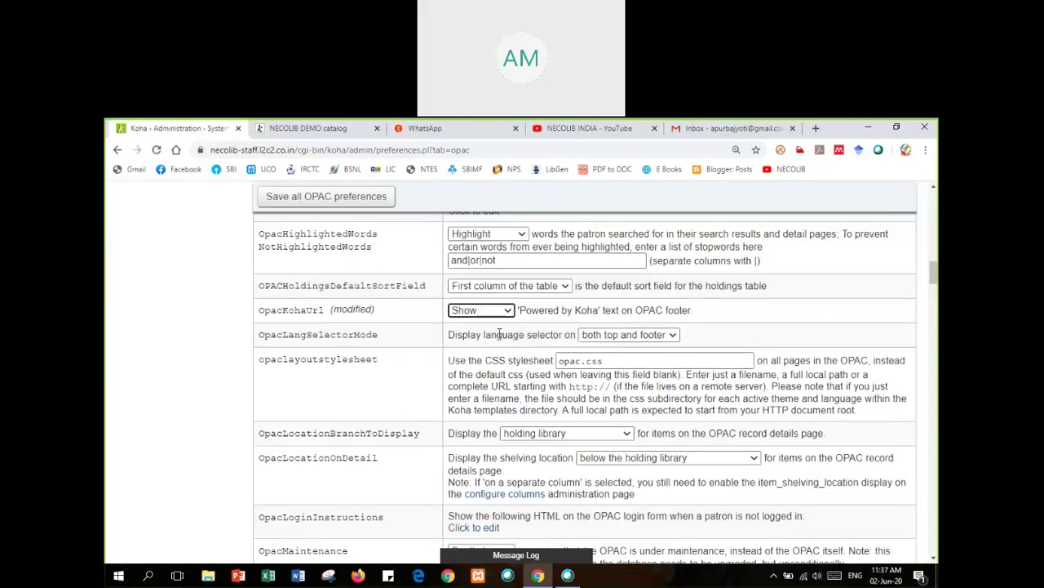
left_click(330, 199)
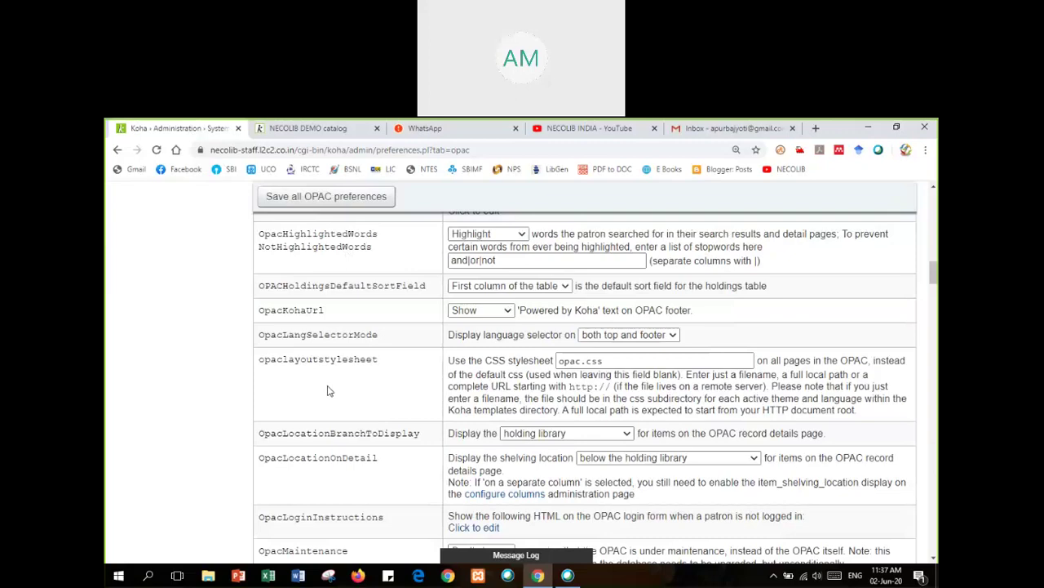
- Examine the library choices offered by the OpacLocationBranchToDisplay preference
scroll(327, 391, "down", 1)
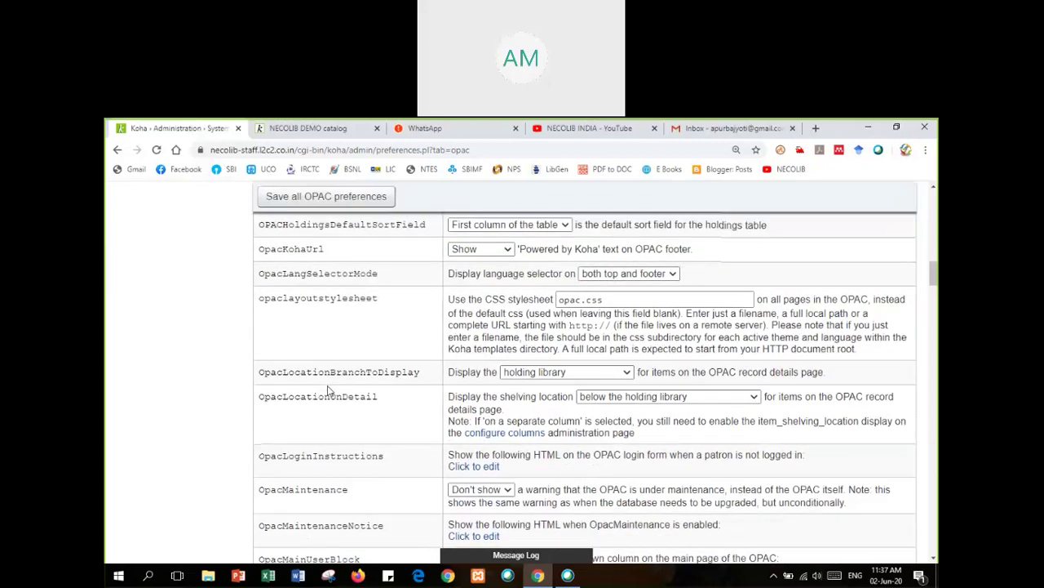
scroll(329, 391, "down", 1)
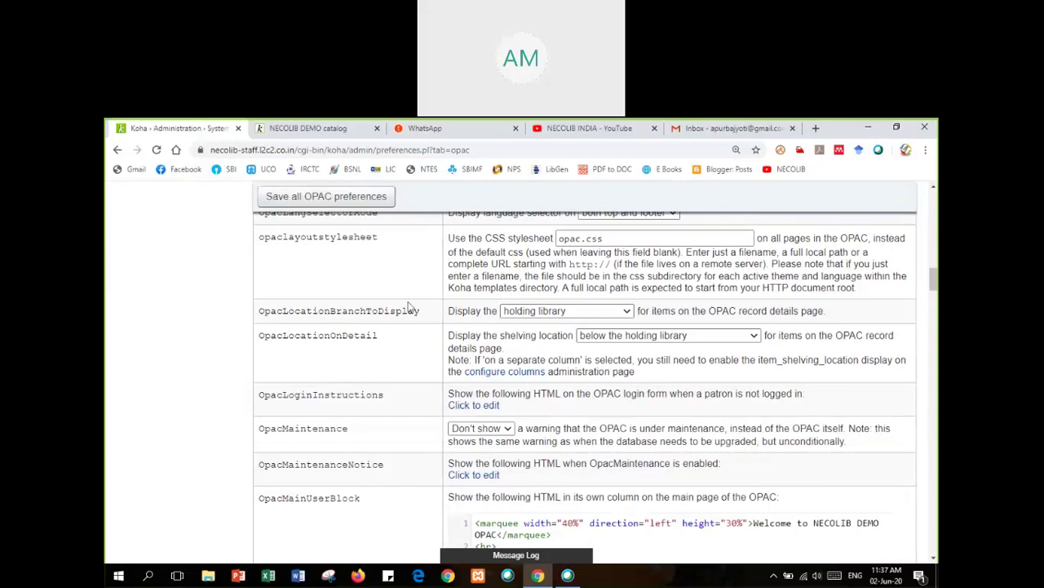
double_click(303, 313)
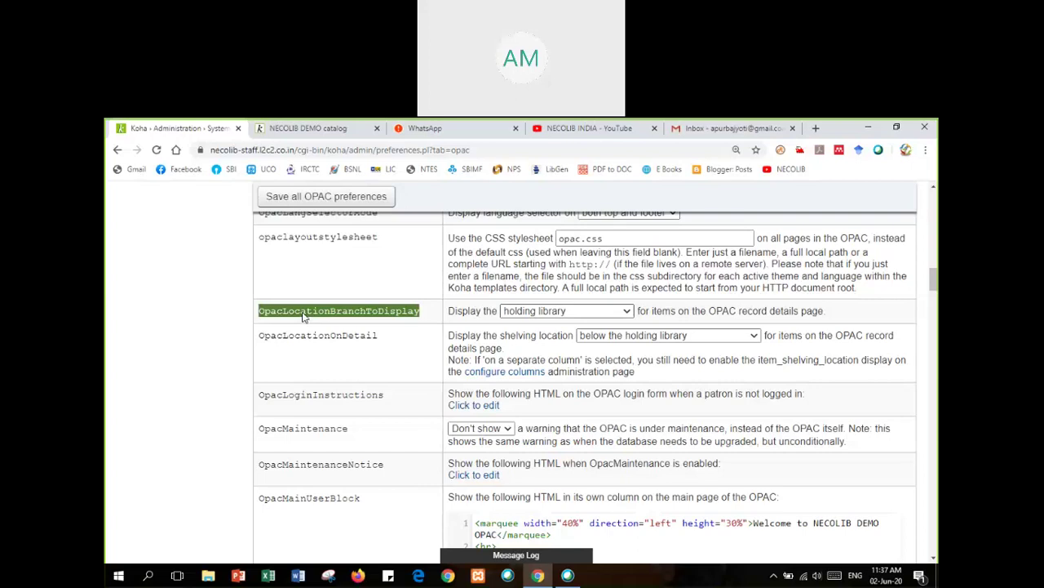
left_click(626, 311)
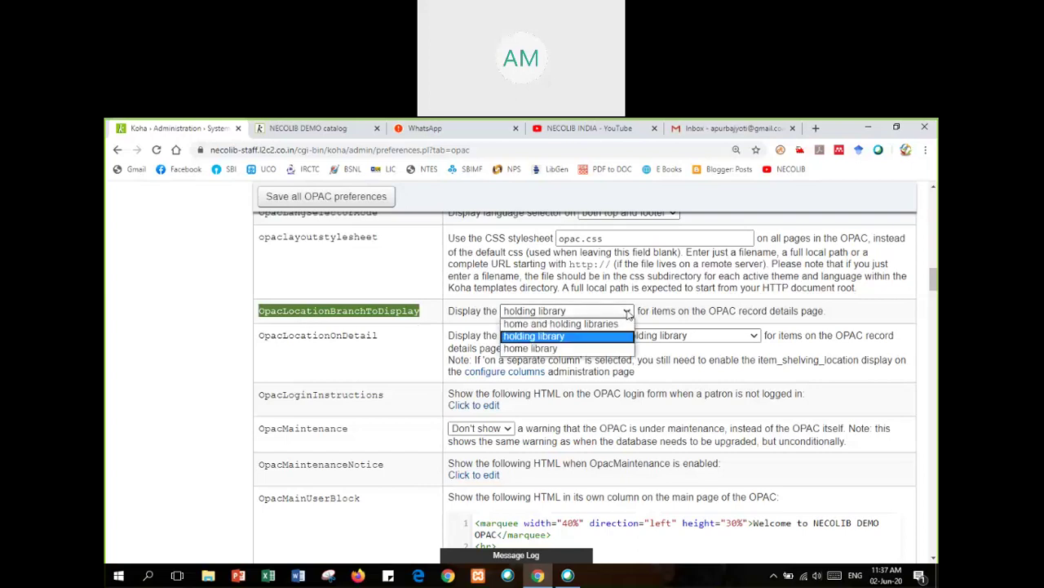
left_click(599, 338)
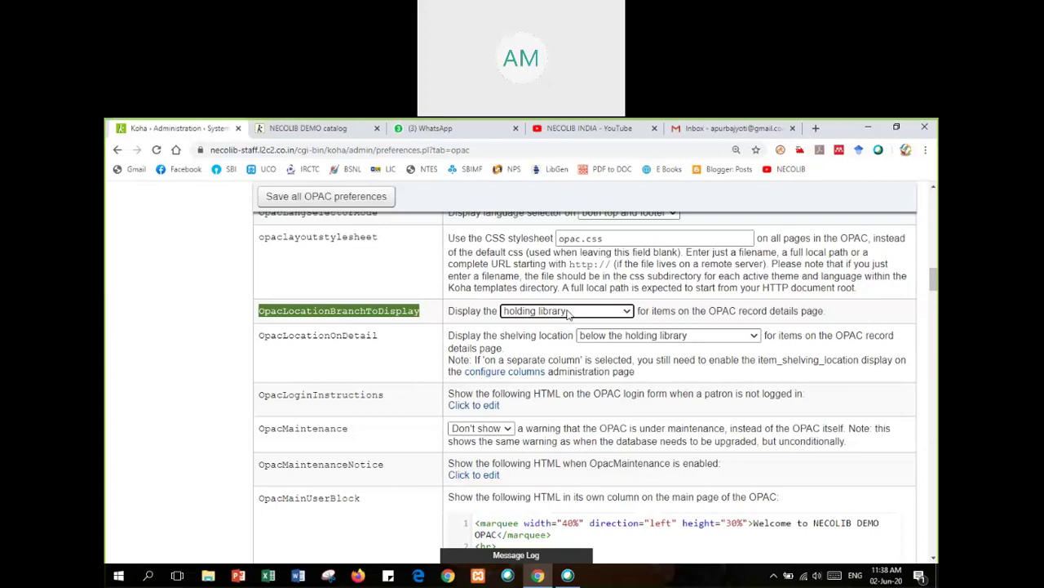
left_click(569, 314)
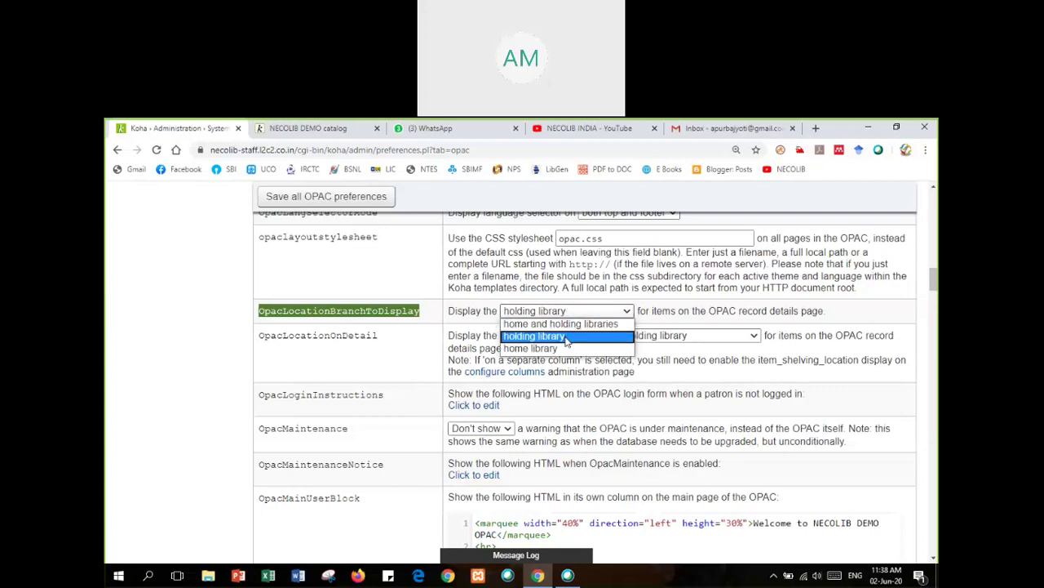
left_click(424, 326)
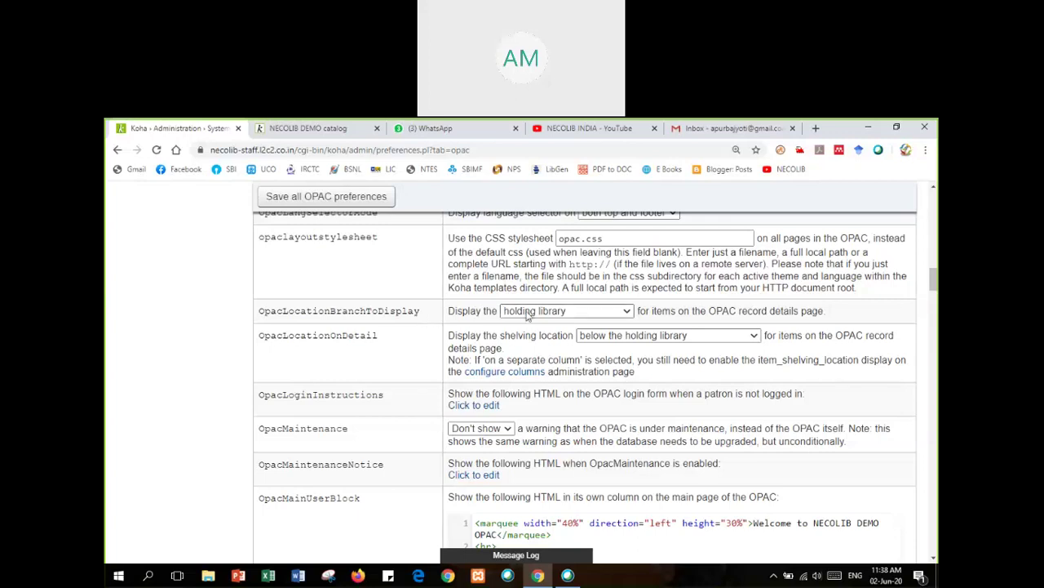
- Try "home library" for OpacLocationBranchToDisplay, return it to "holding library" and save the OPAC preferences
left_click(549, 315)
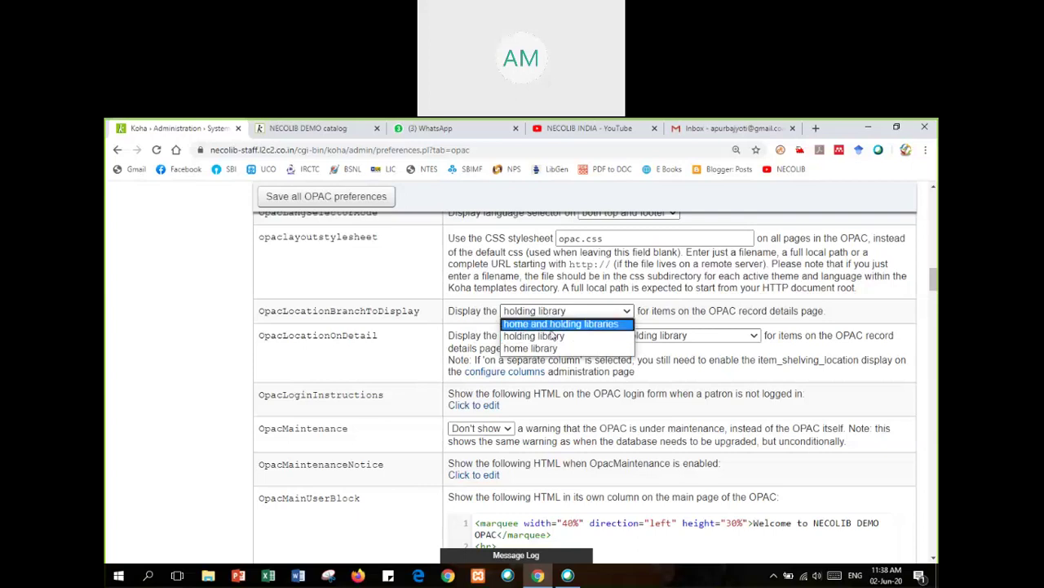
left_click(556, 347)
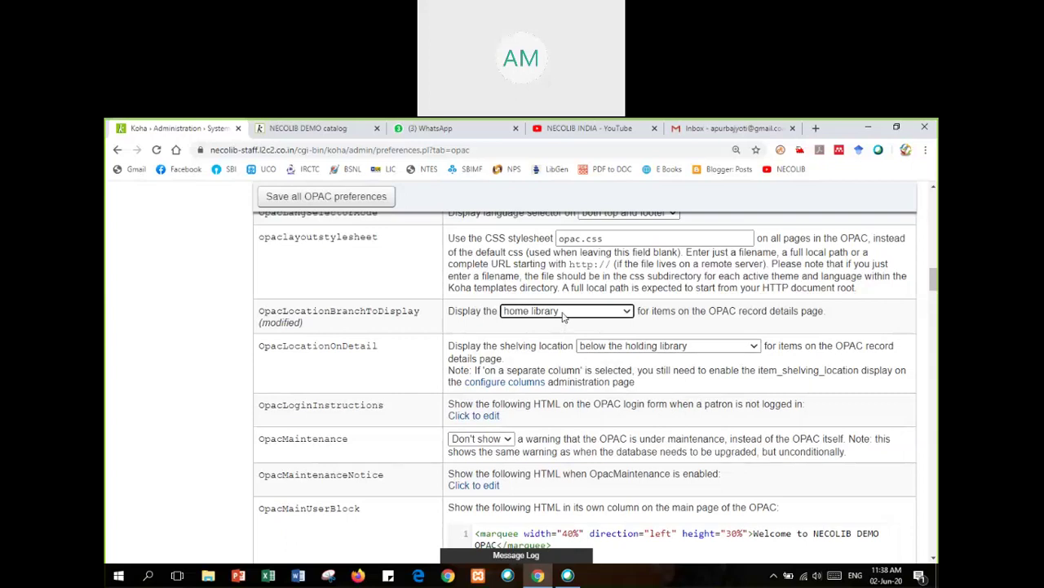
left_click(563, 314)
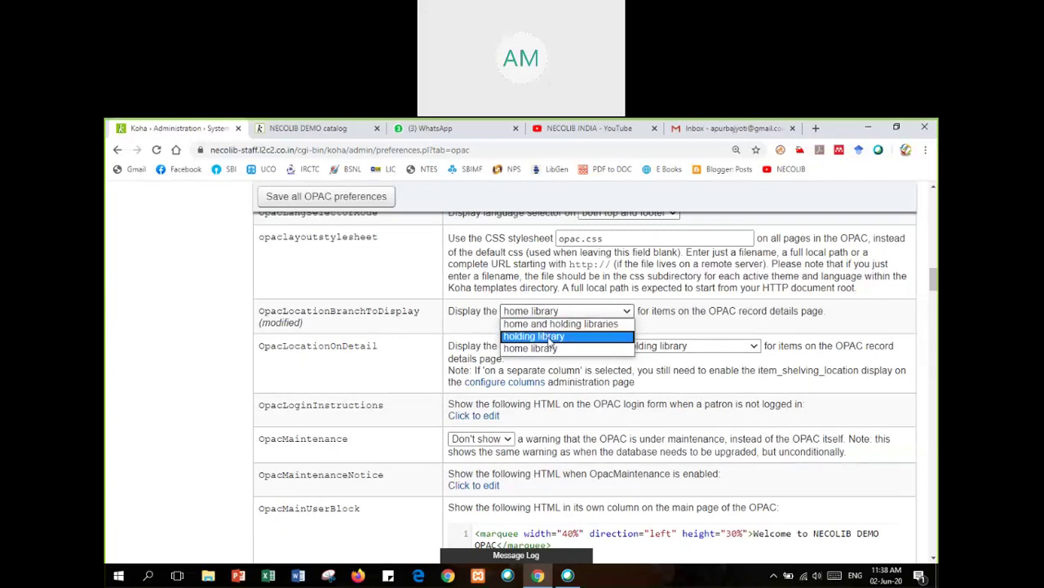
left_click(553, 337)
left_click(319, 199)
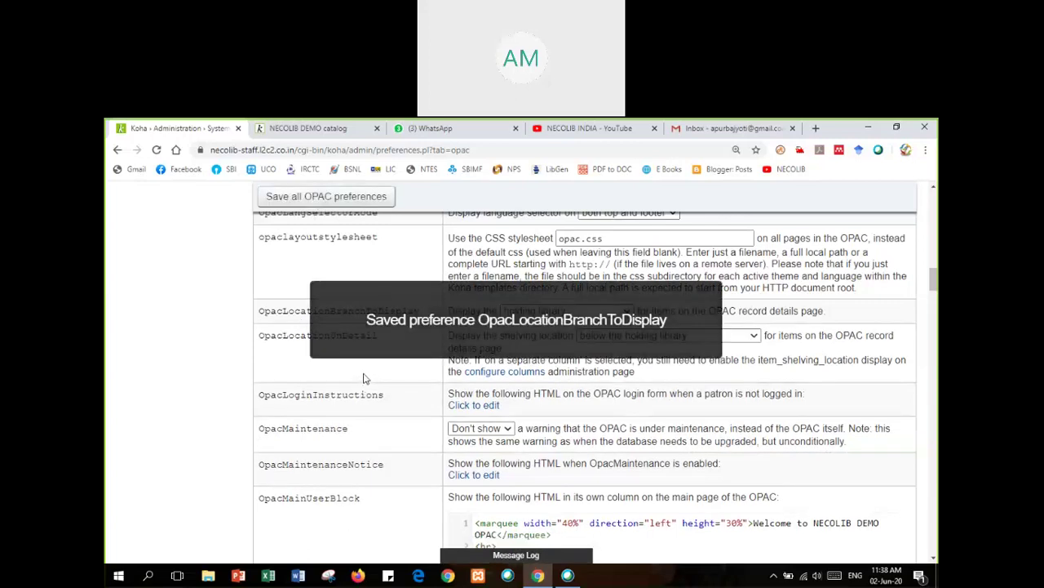
- Set OpacLocationOnDetail to display the shelving location "on a separate column" and save the OPAC preferences
left_click(725, 338)
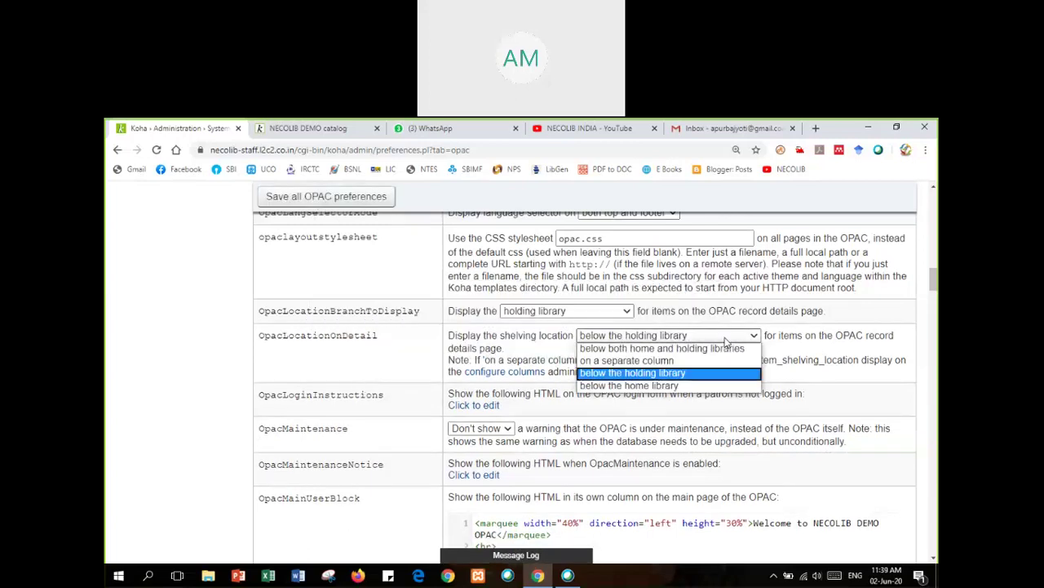
left_click(726, 338)
left_click(359, 366)
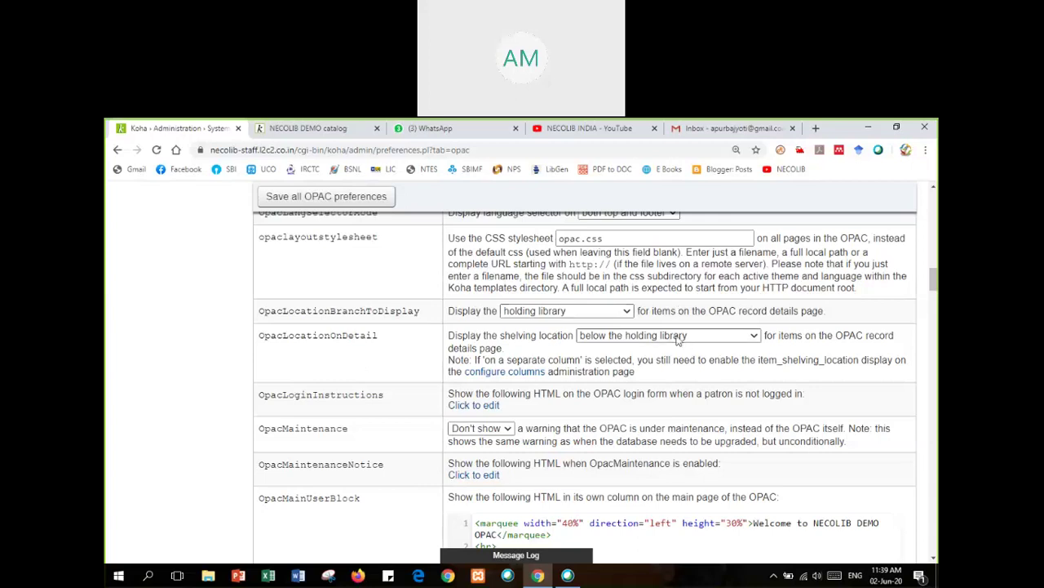
double_click(287, 339)
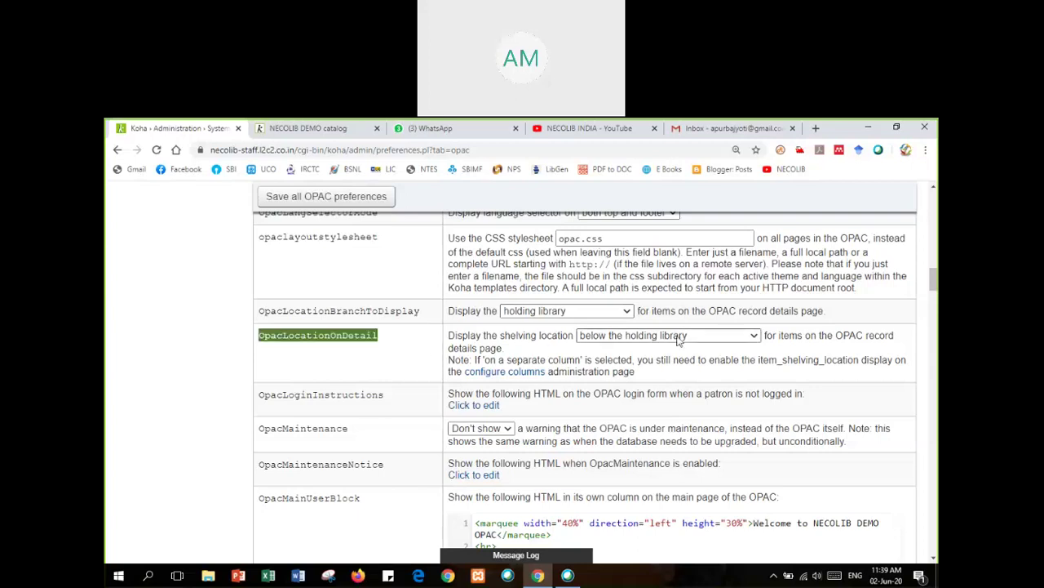
left_click(678, 335)
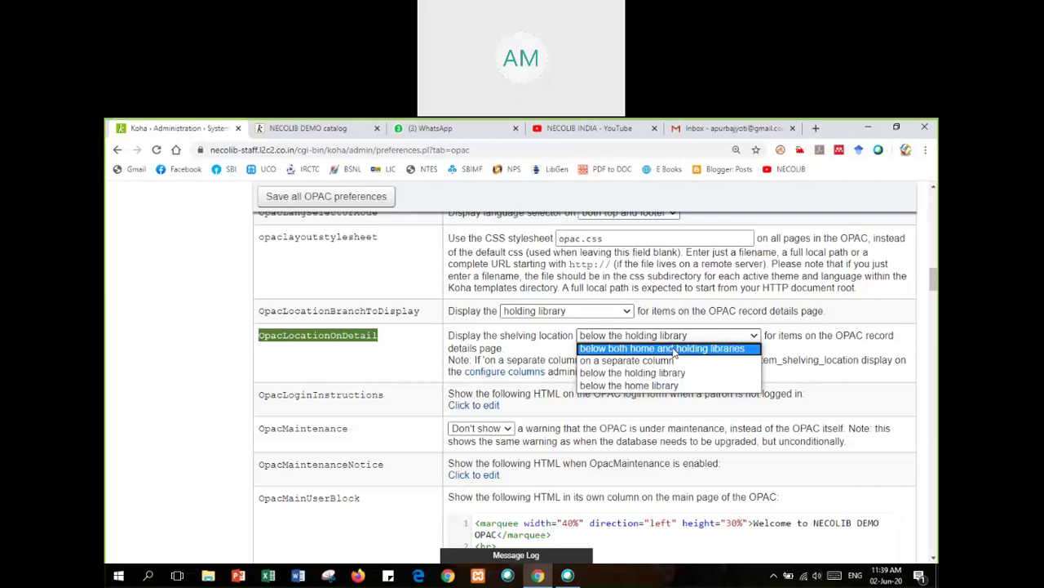
left_click(668, 361)
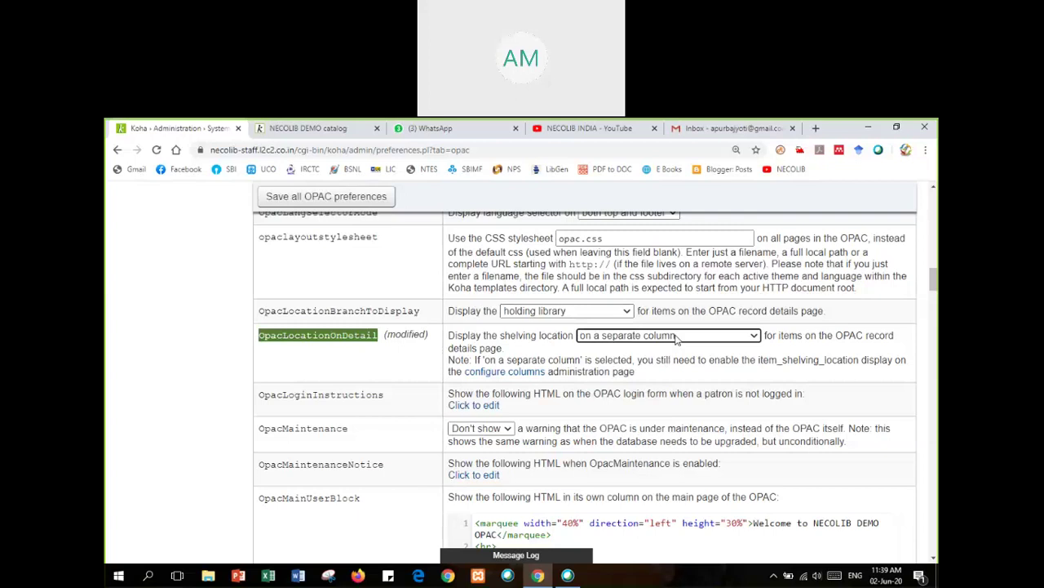
left_click(676, 336)
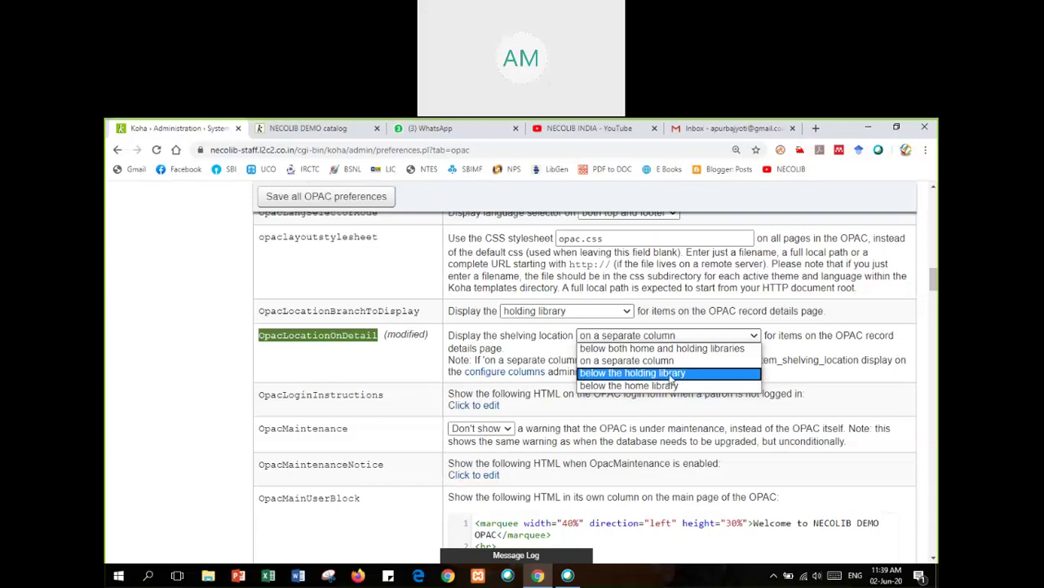
left_click(671, 373)
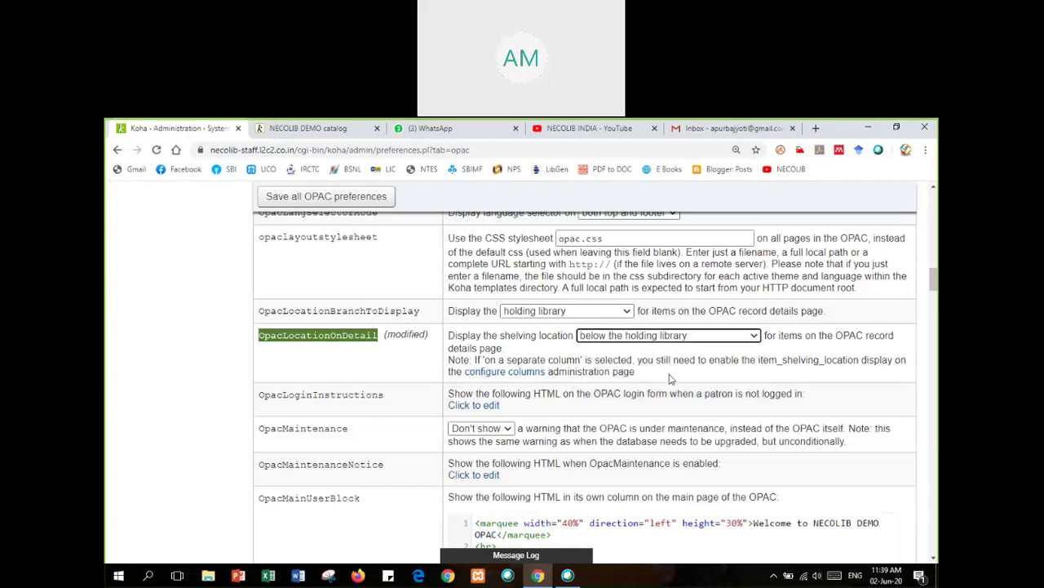
left_click(699, 338)
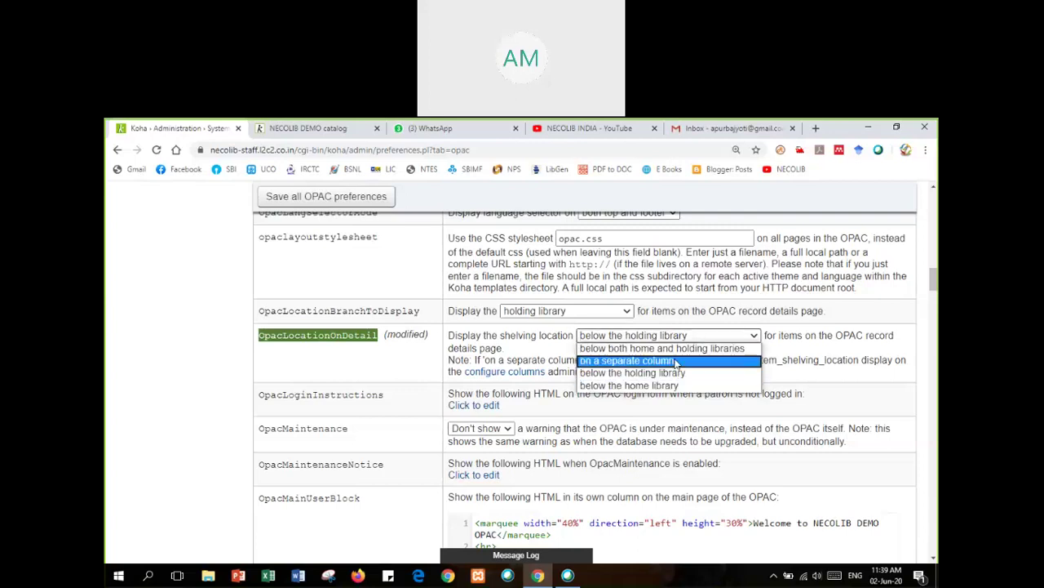
left_click(677, 363)
left_click(362, 200)
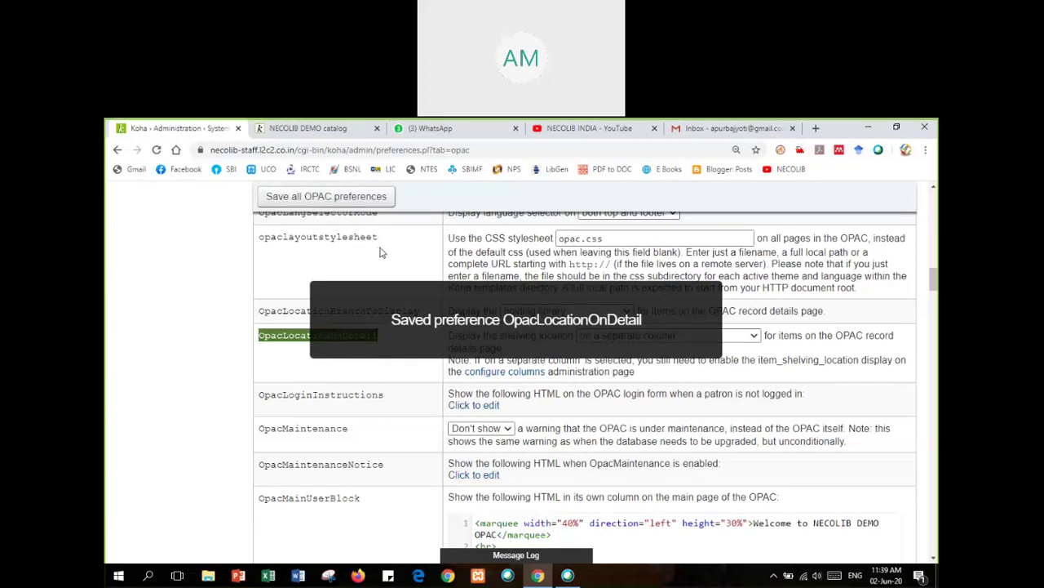
- Enter "Pls login for better experience" as the OpacLoginInstructions HTML and save the OPAC preferences
scroll(351, 277, "down", 1)
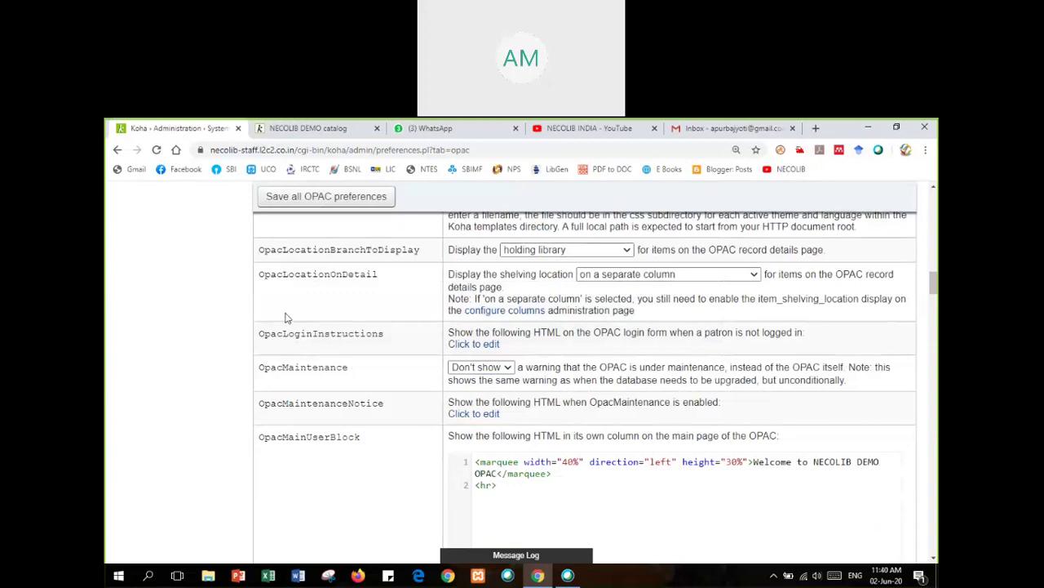
left_click(459, 346)
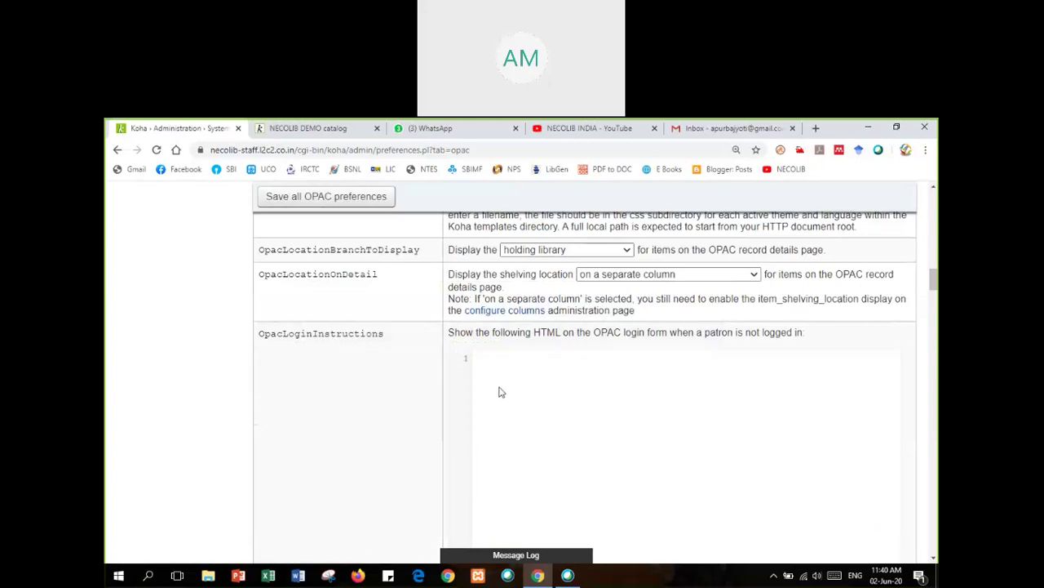
scroll(501, 392, "down", 1)
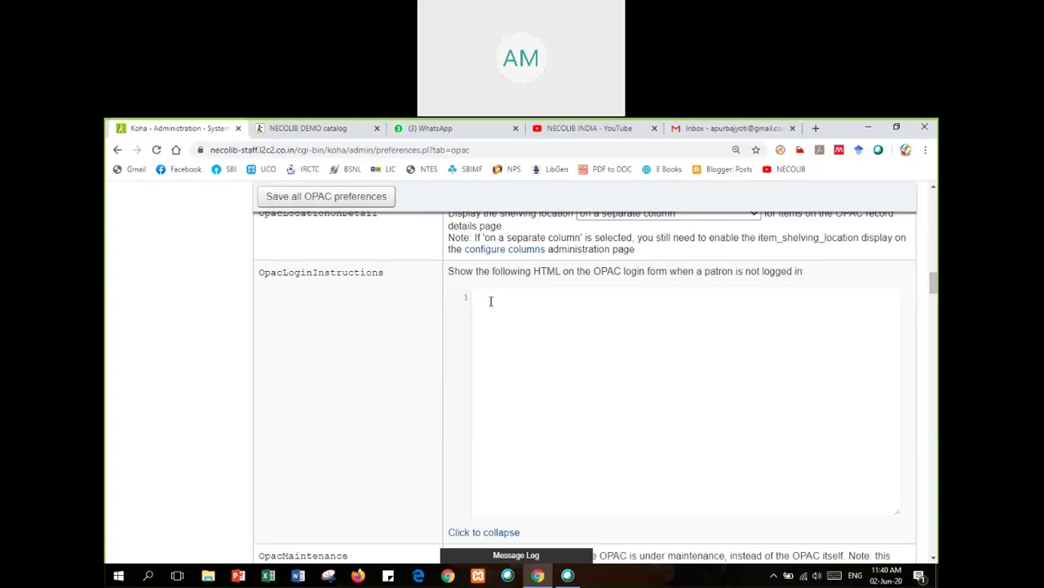
type("Pls login for bette")
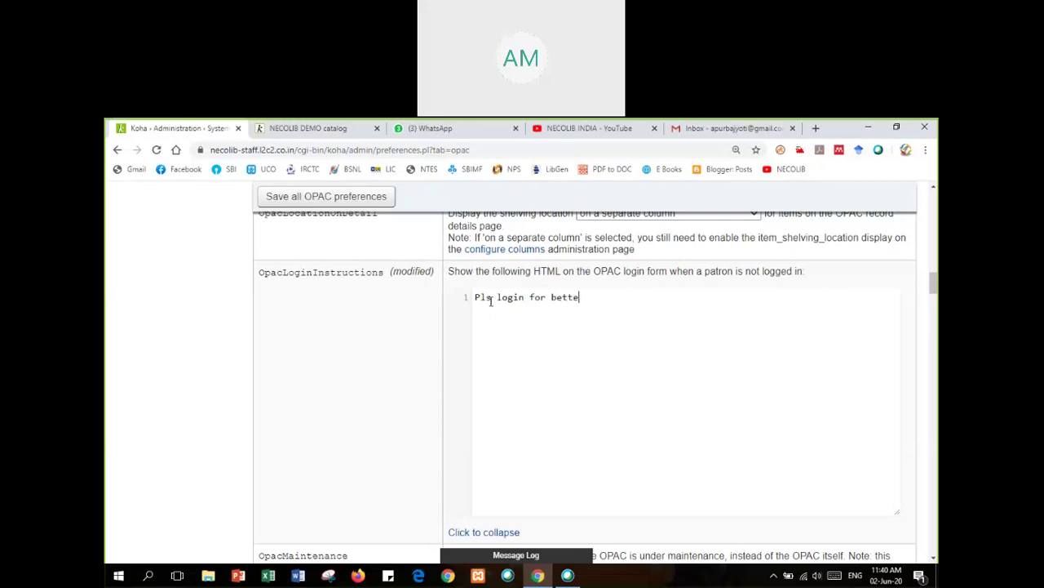
type("r experience")
left_click(351, 202)
- Reload the NECOLIB DEMO catalog page and check the instruction text below its login form
left_click(327, 128)
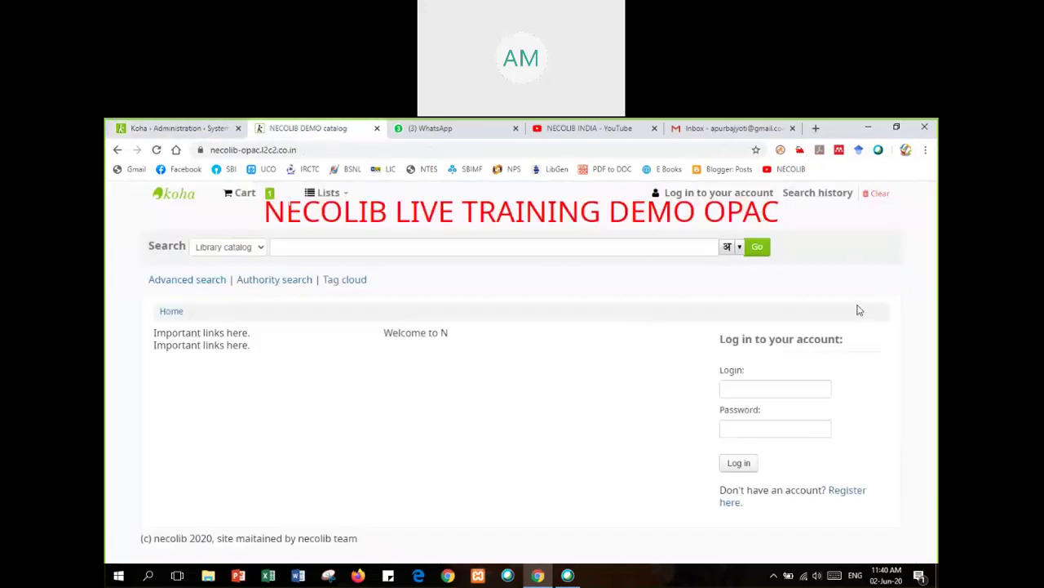
left_click(157, 152)
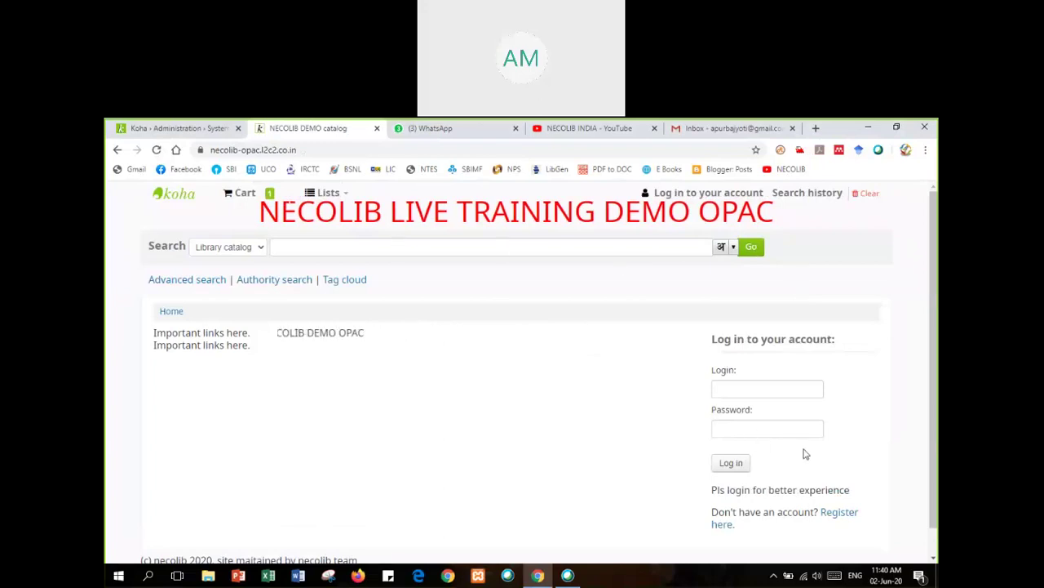
left_click_drag(713, 493, 853, 501)
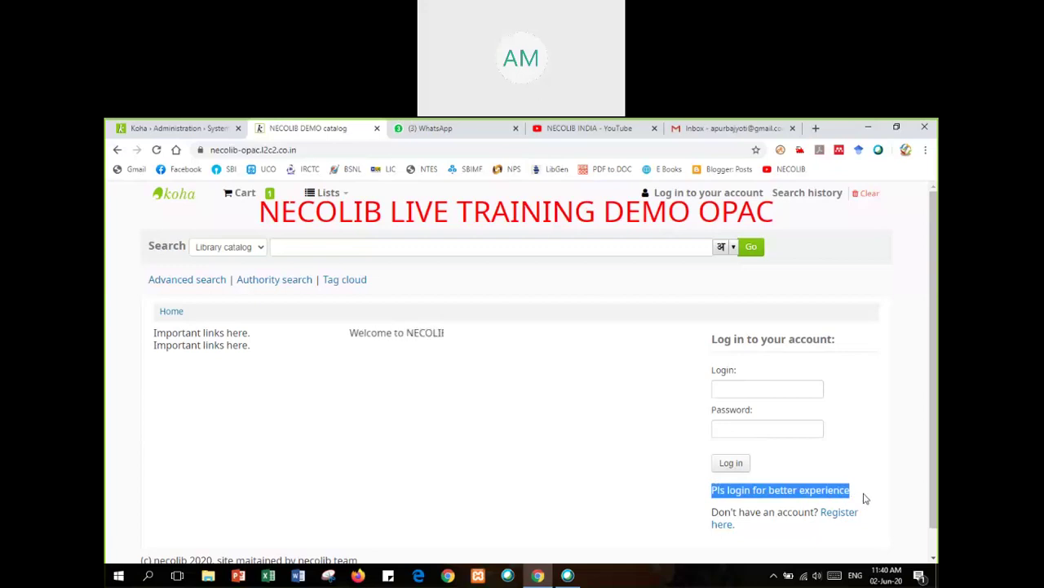
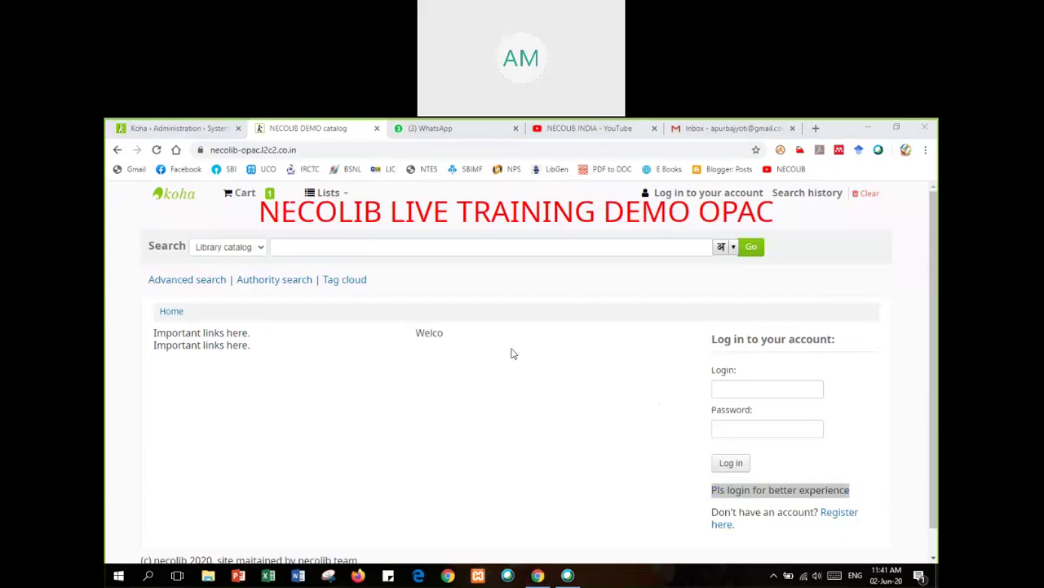
- Return to the OPAC preferences and collapse the OpacLoginInstructions editor
left_click(189, 128)
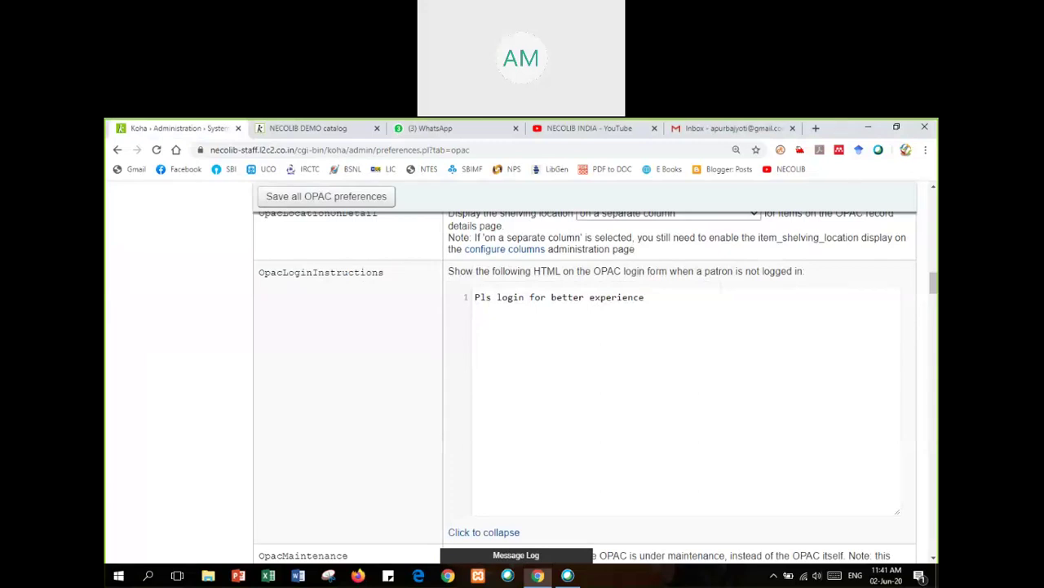
left_click(490, 535)
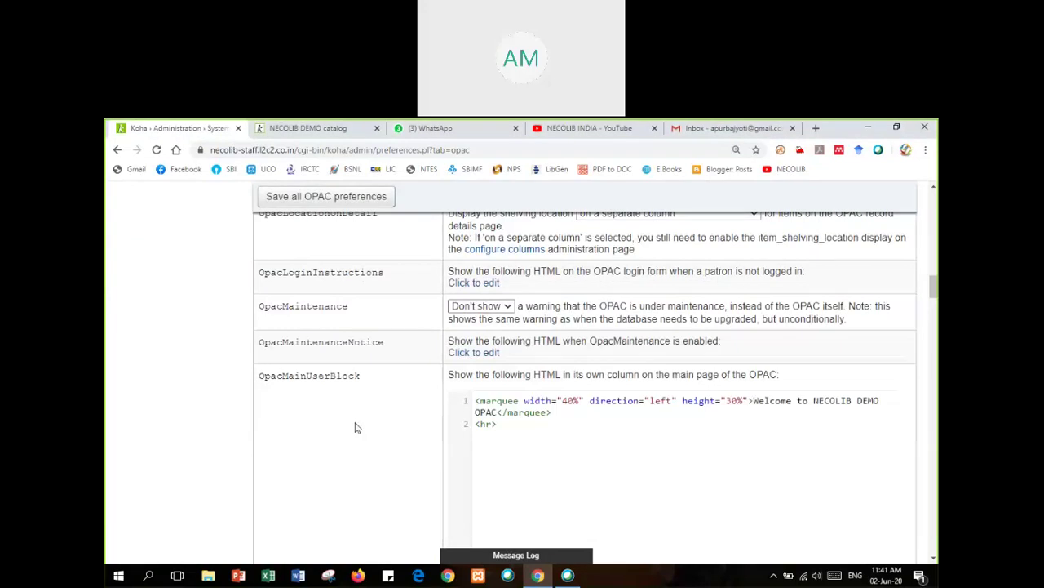
scroll(355, 428, "down", 1)
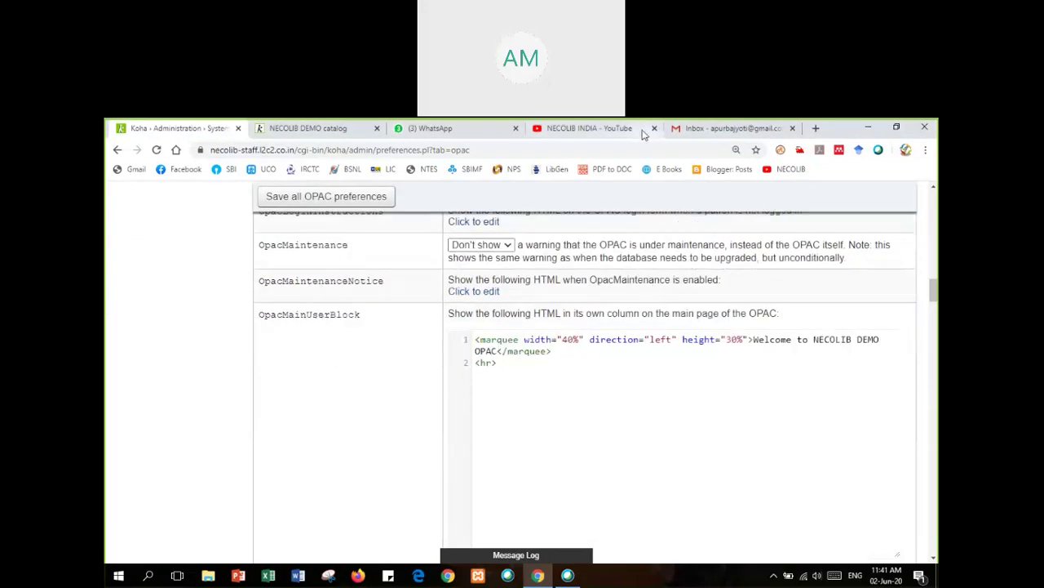
- Open the example Koha catalog libraryopac.aus.ac.in in a new browser tab
left_click(816, 128)
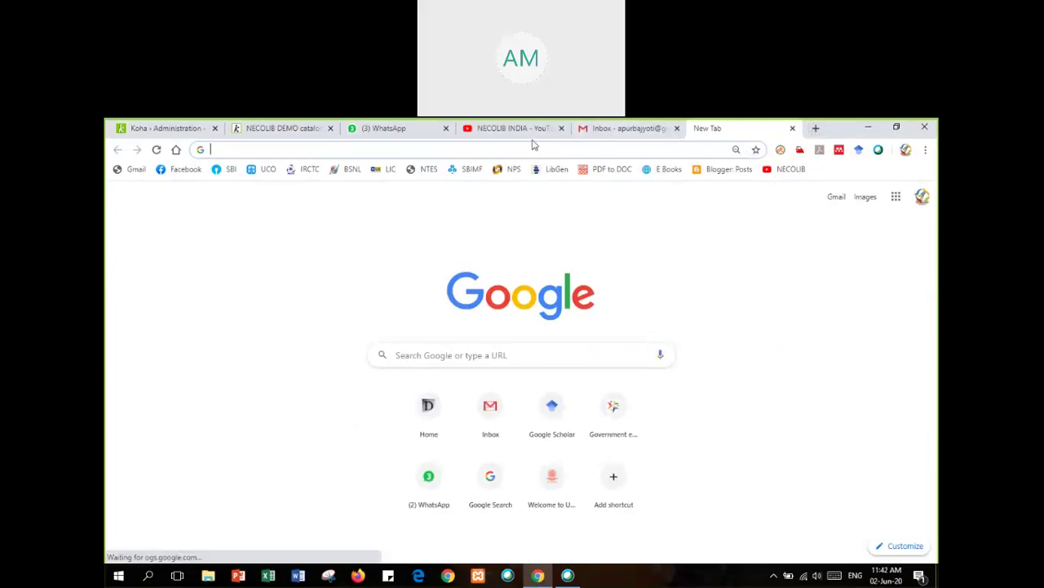
type("library")
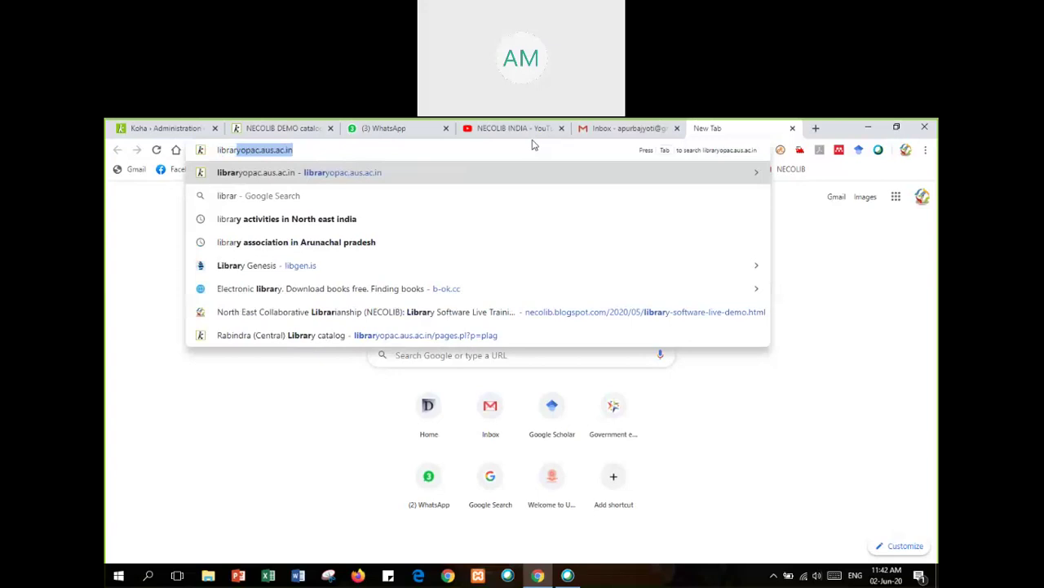
key("Return")
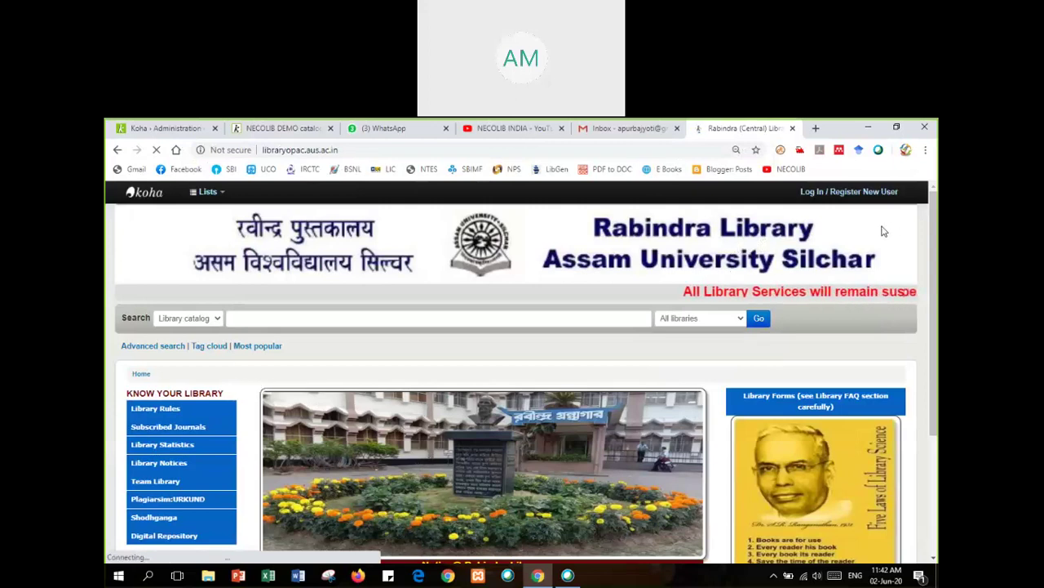
- Examine the Rabindra Library page's central notice block, portrait strip and footer visitor counter
scroll(379, 276, "down", 3)
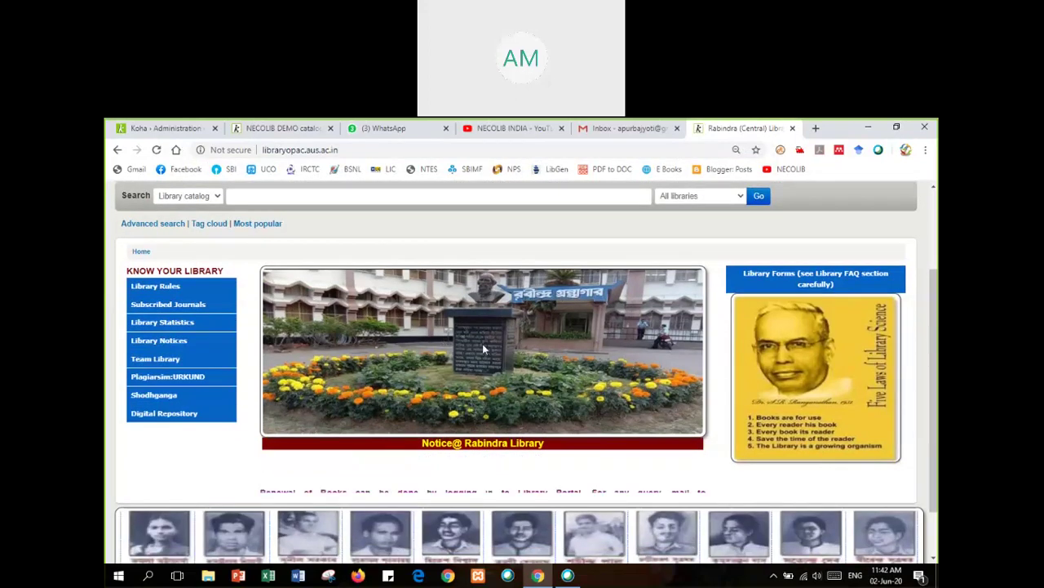
scroll(461, 412, "down", 2)
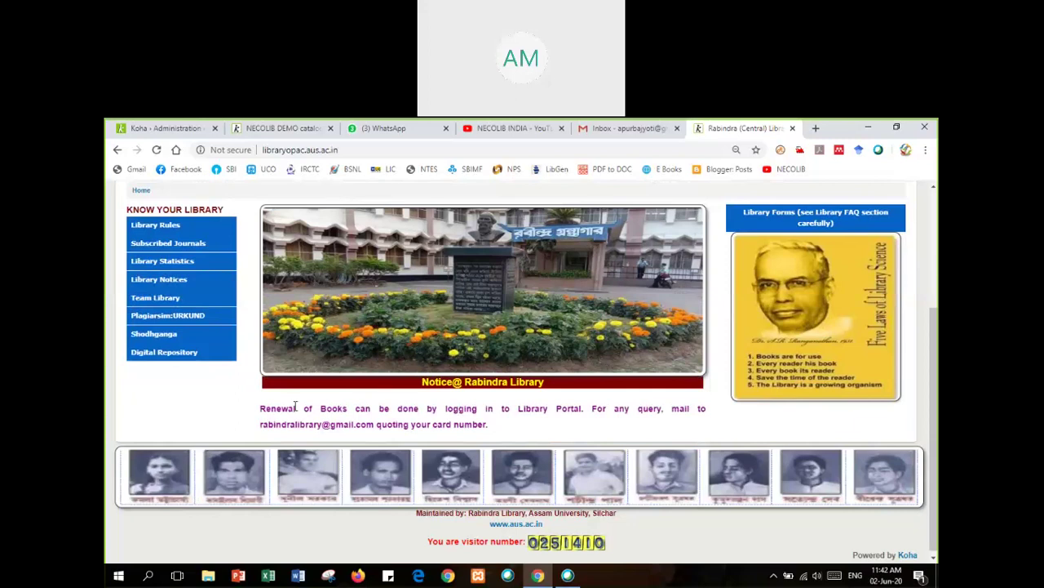
triple_click(516, 432)
left_click(516, 432)
scroll(490, 539, "down", 1)
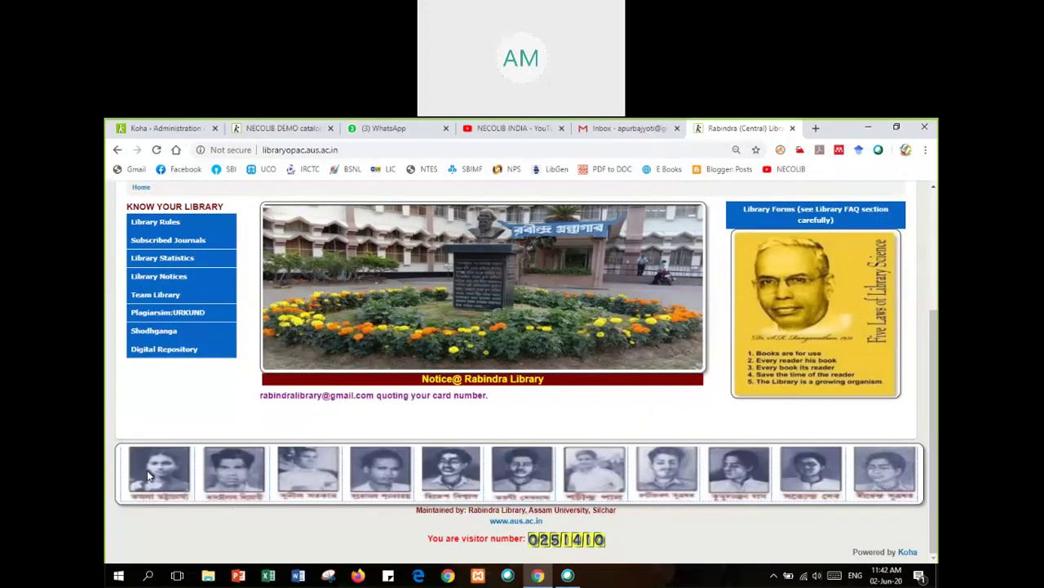
left_click_drag(439, 539, 590, 539)
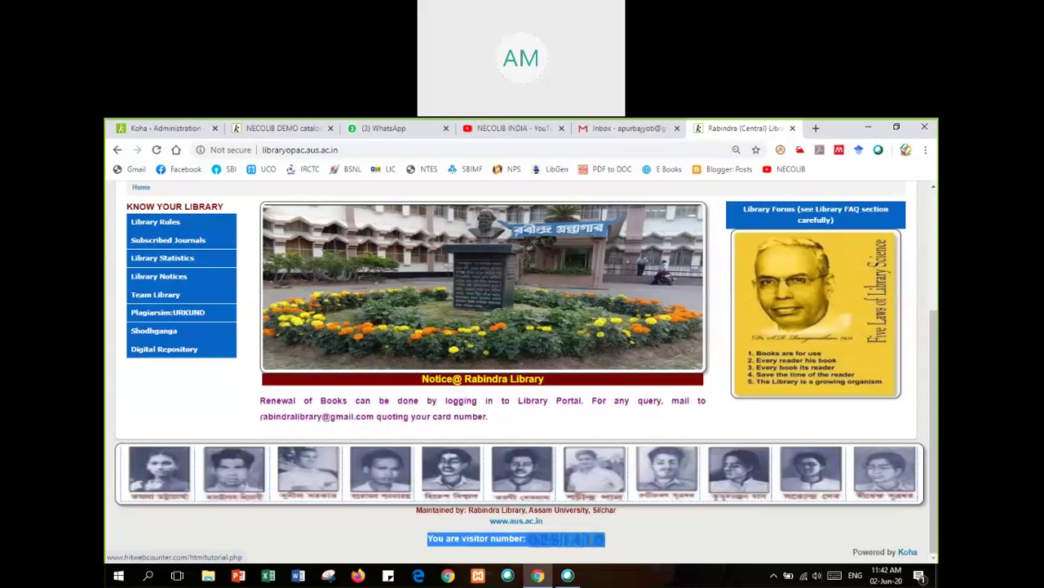
left_click(433, 521)
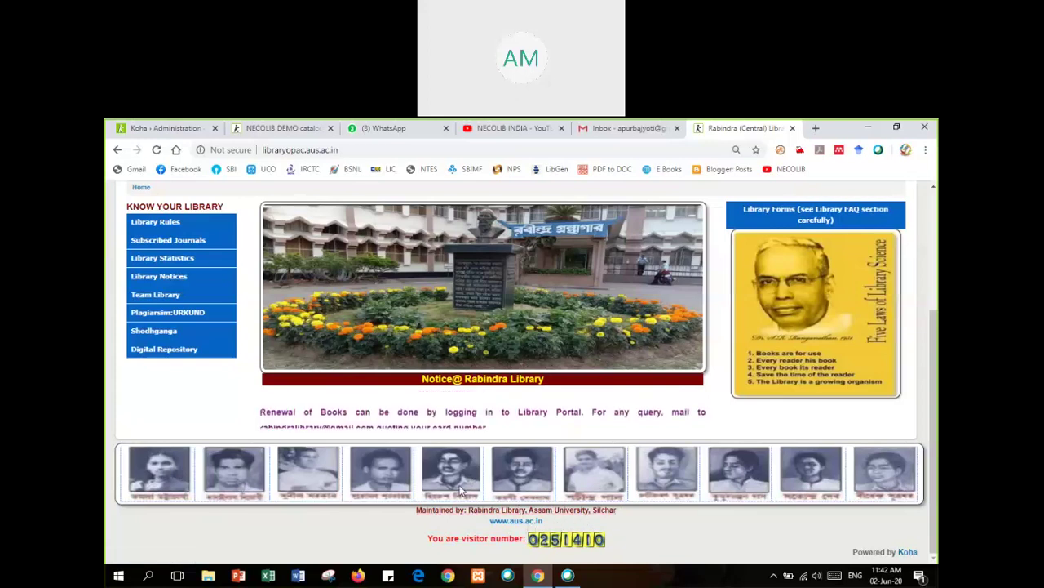
- Examine the Rabindra Library page's scrolling announcement and main columns, then expand and collapse its Library Forms list
scroll(459, 490, "up", 1)
scroll(460, 490, "up", 2)
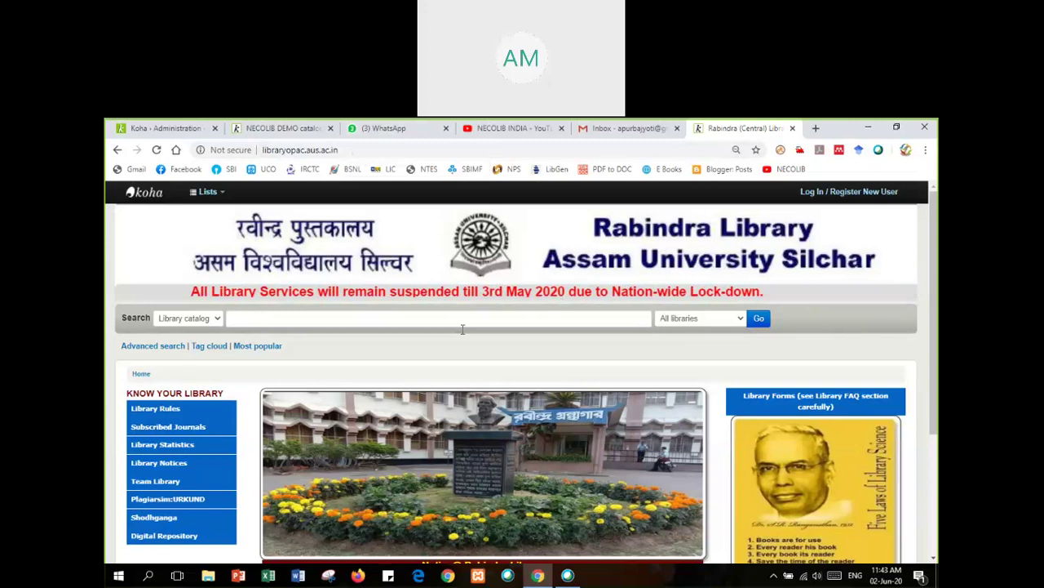
scroll(462, 329, "down", 2)
scroll(465, 367, "up", 2)
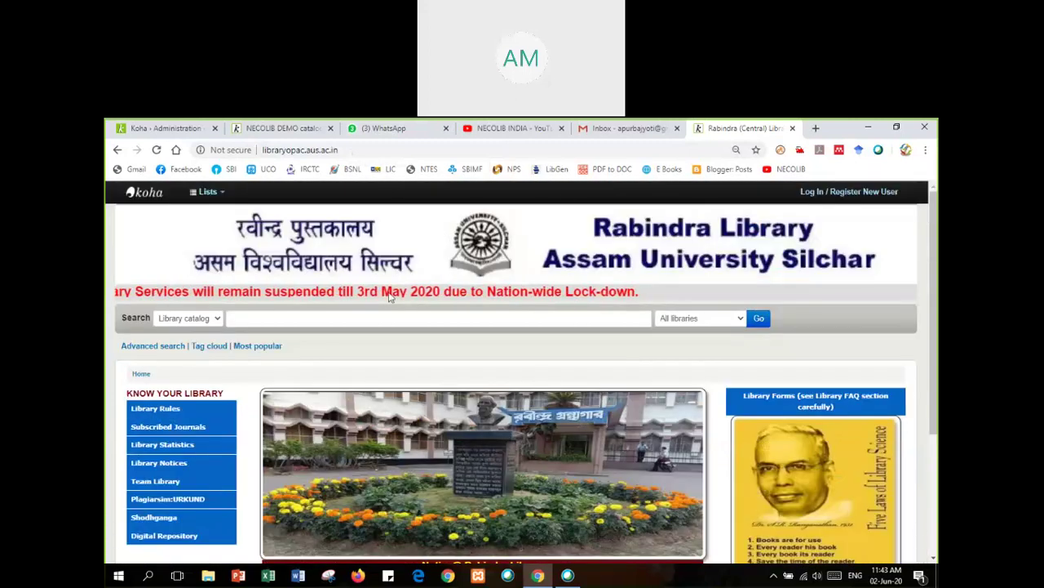
scroll(634, 406, "down", 3)
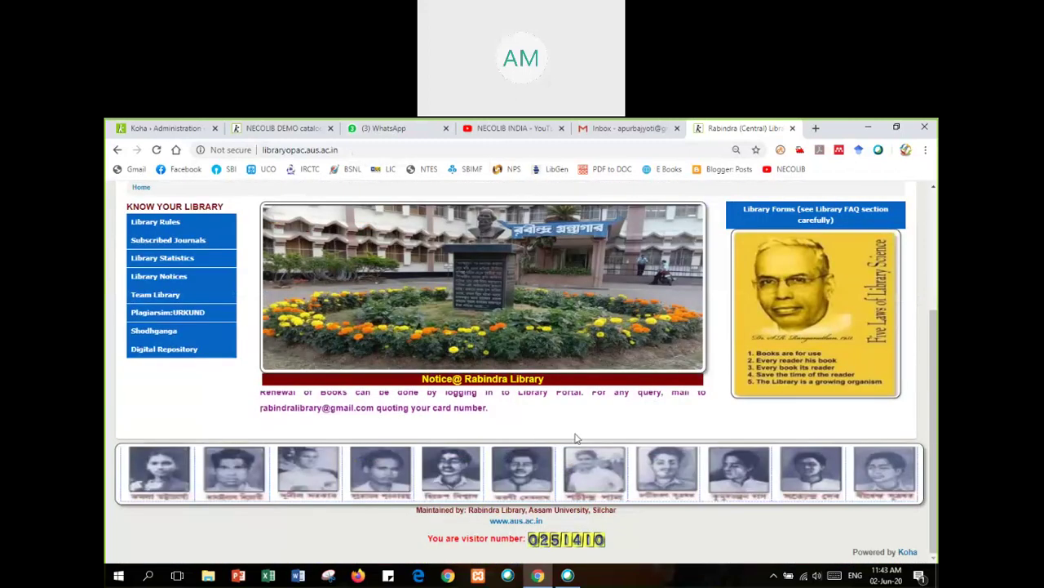
scroll(667, 426, "up", 1)
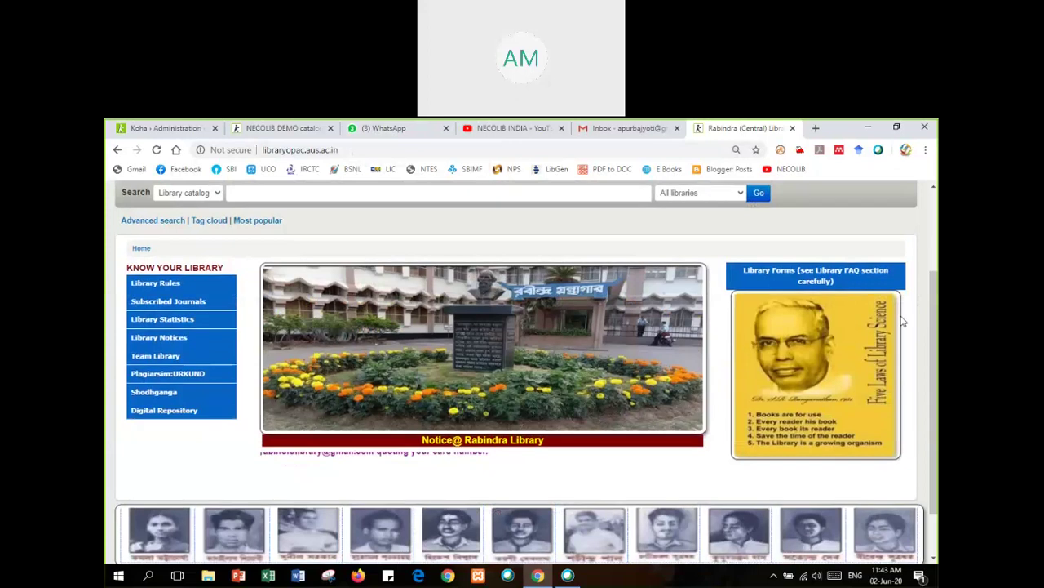
scroll(835, 210, "up", 2)
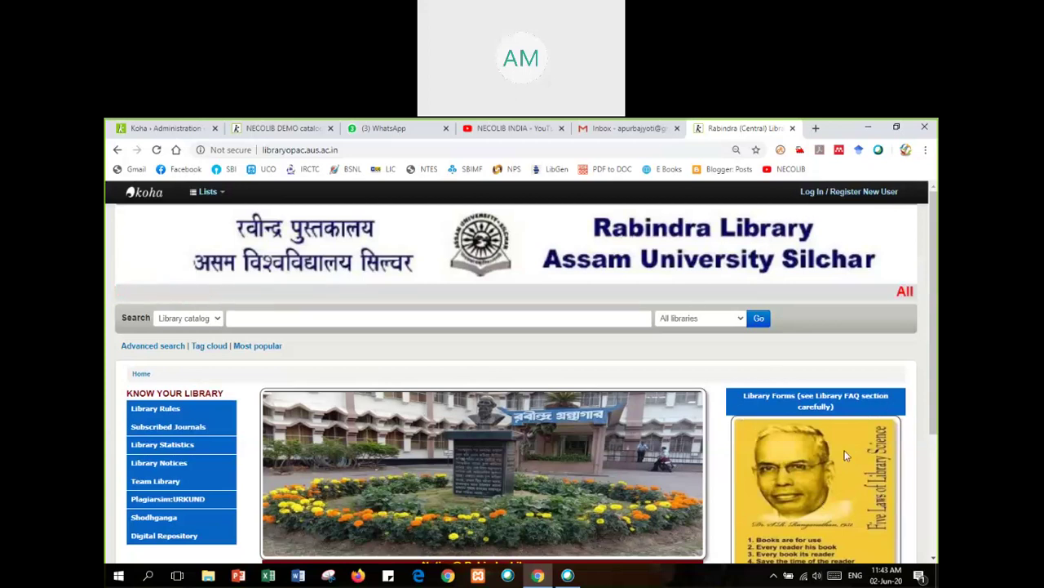
scroll(846, 456, "down", 1)
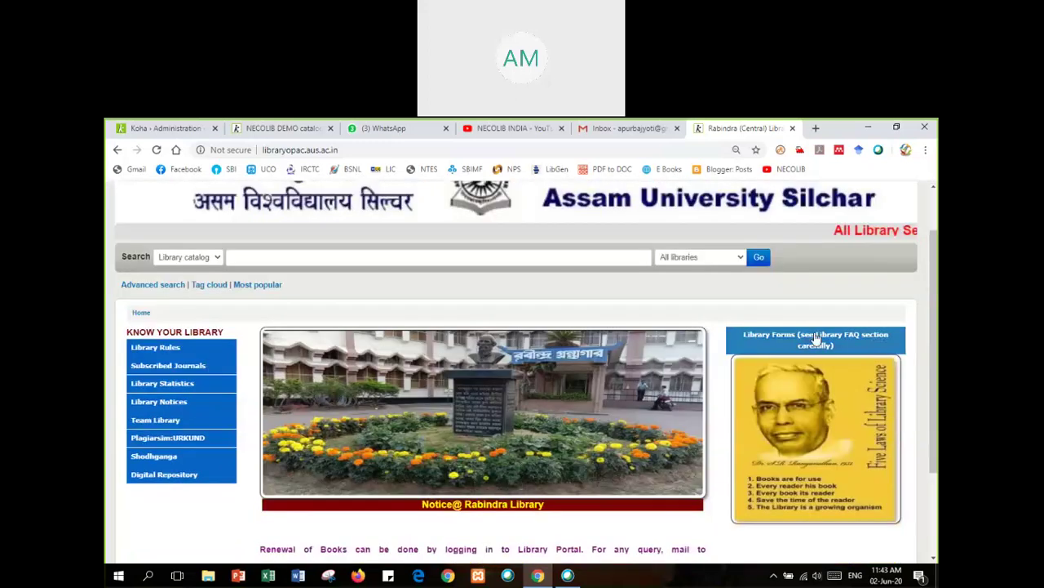
mouse_move(816, 337)
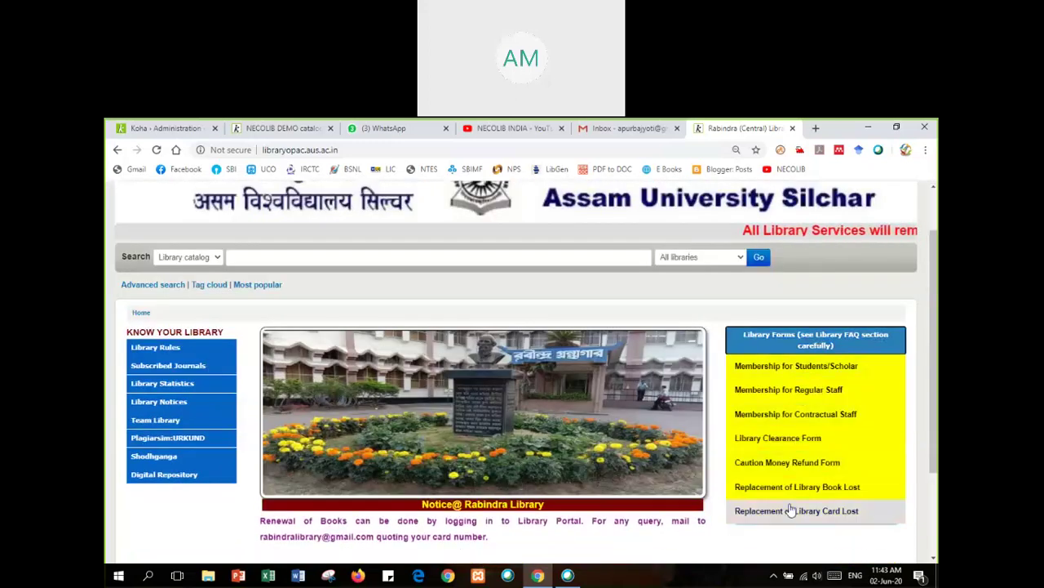
left_click(782, 341)
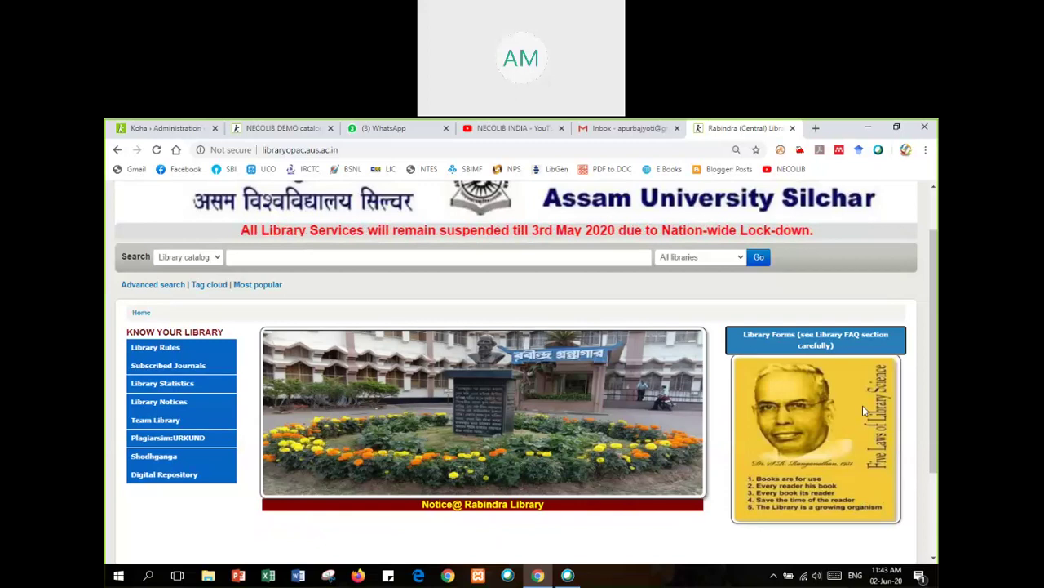
- Compare the NECOLIB demo catalog page, then examine the OpacMaxItemsToDisplay and OpacNav entries in the OPAC preferences
left_click(261, 128)
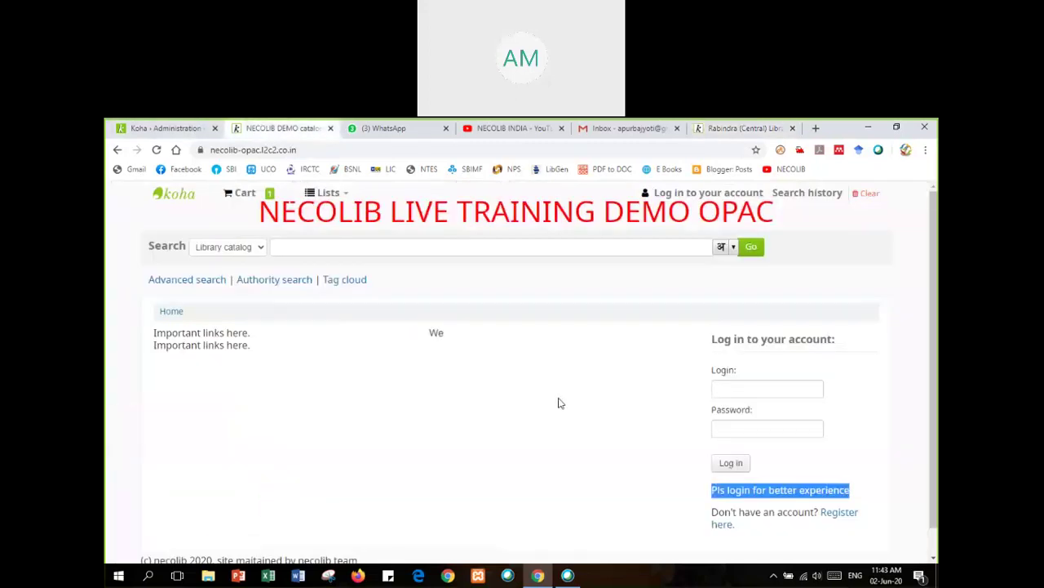
left_click(175, 129)
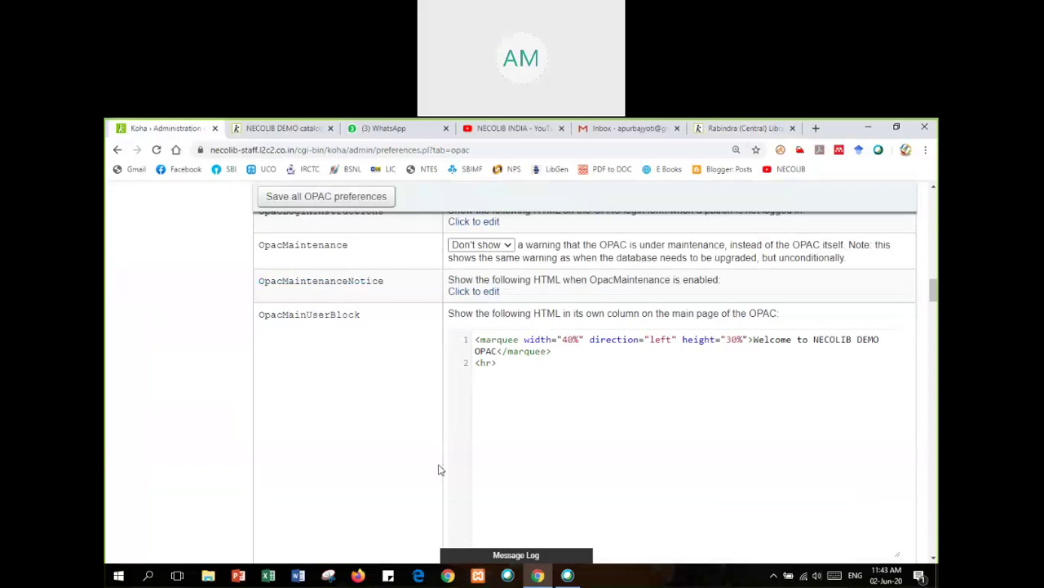
scroll(438, 469, "down", 5)
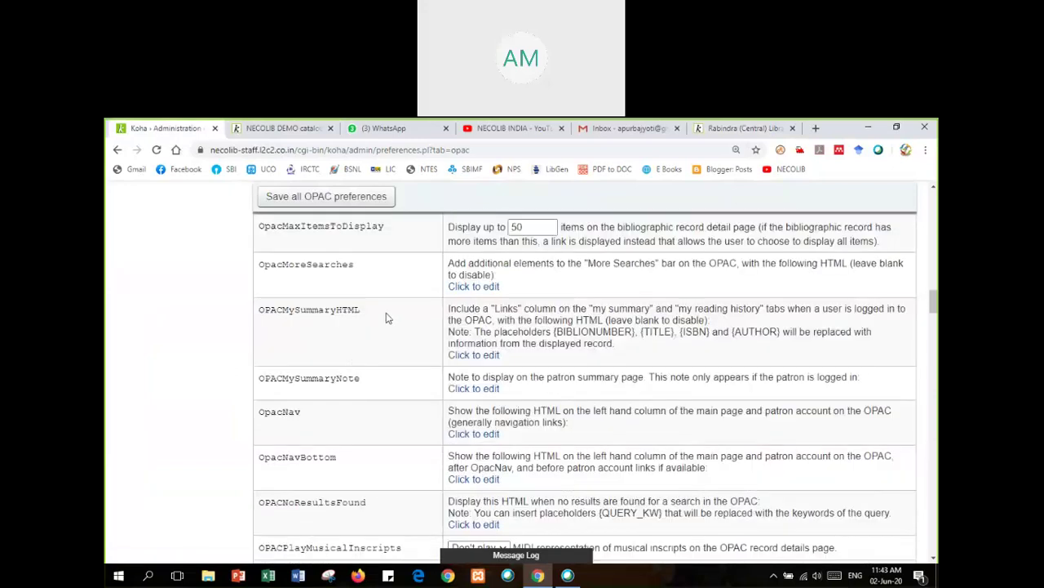
double_click(318, 229)
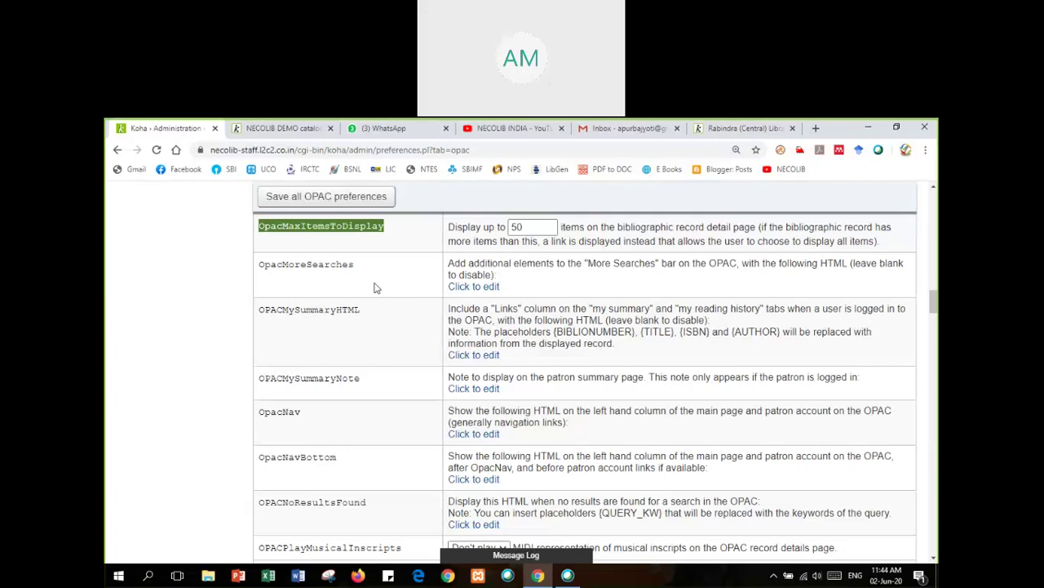
scroll(377, 287, "down", 1)
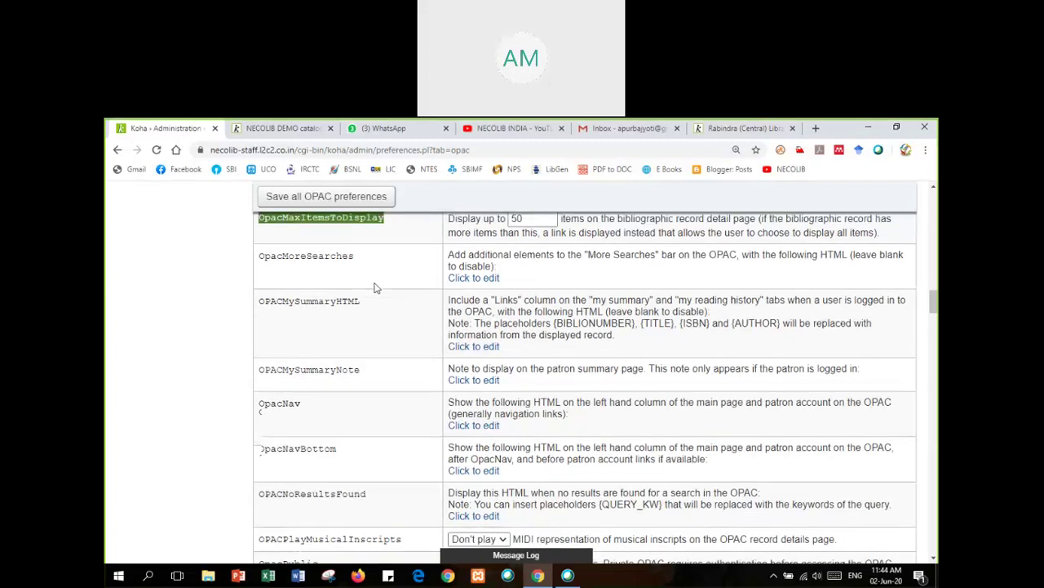
scroll(377, 287, "down", 1)
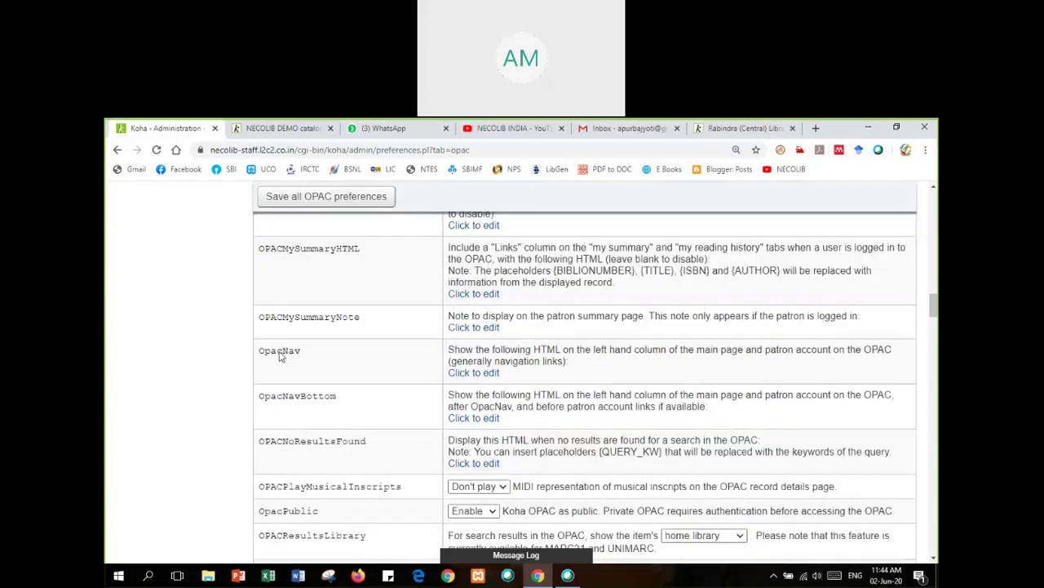
double_click(284, 353)
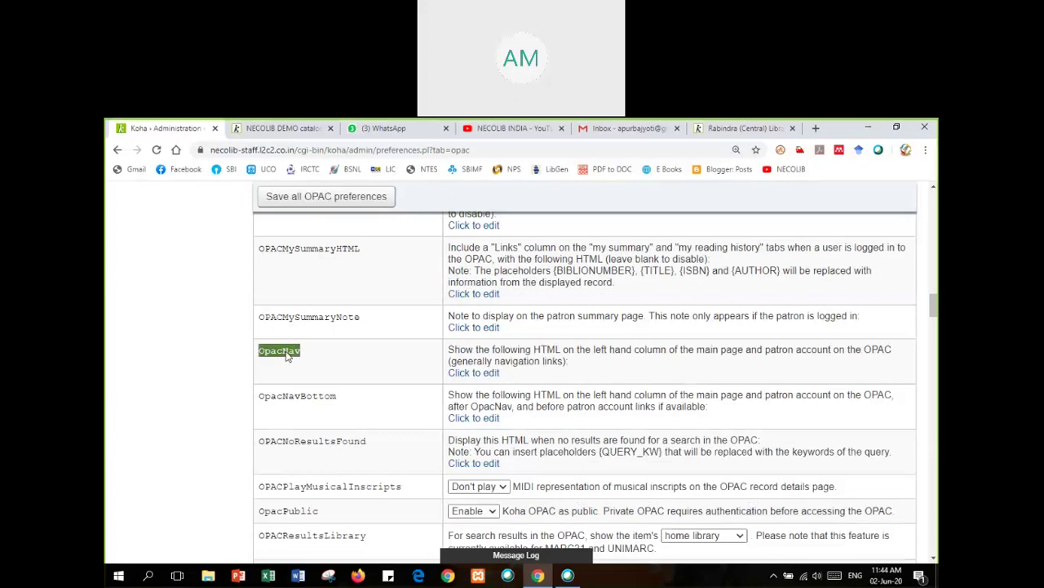
left_click(347, 364)
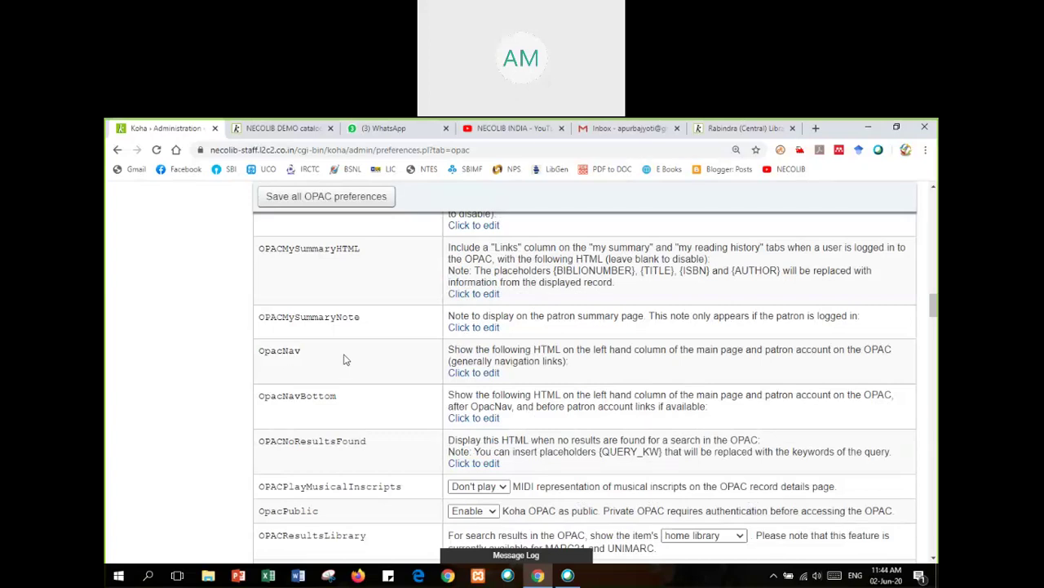
- Open the OpacNav preference for editing and compare its "Important links here." text with the NECOLIB demo catalog page
left_click(457, 373)
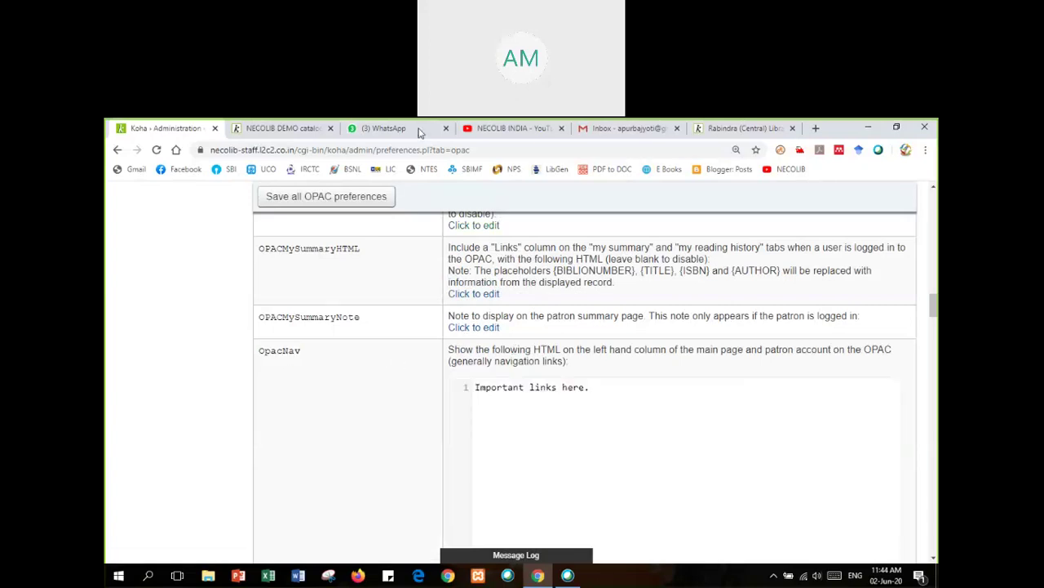
left_click(311, 136)
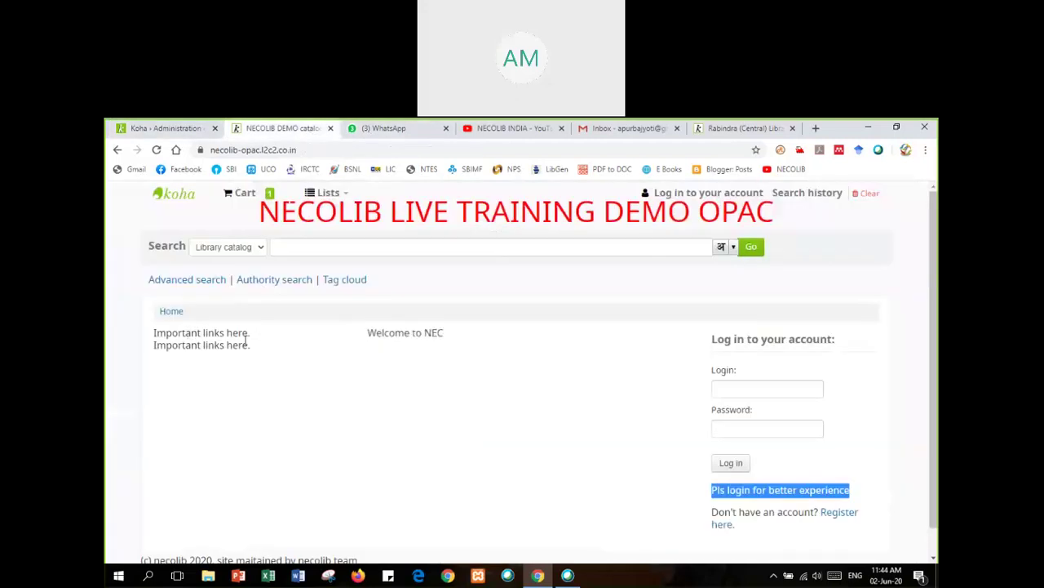
triple_click(175, 332)
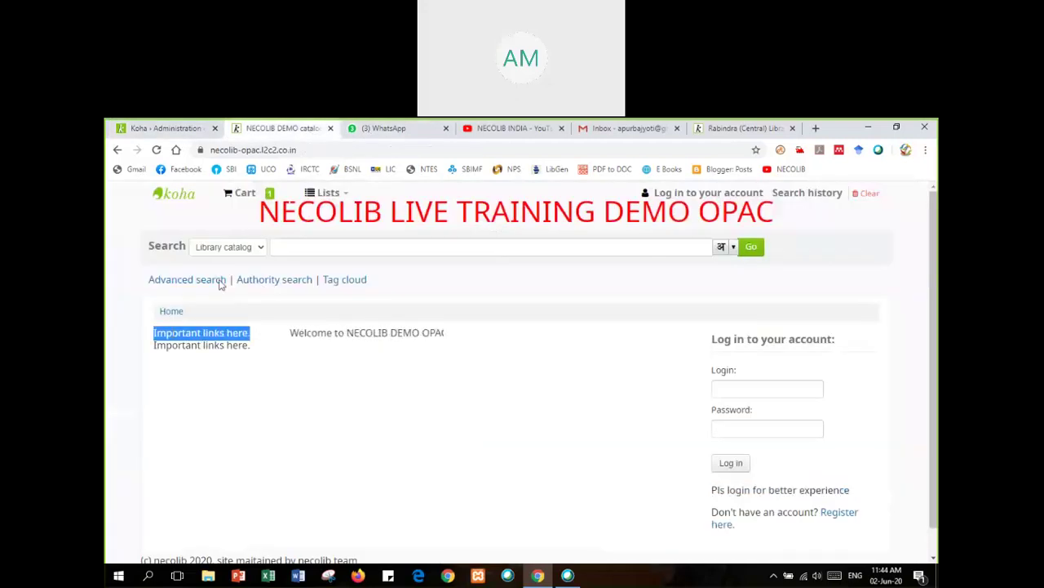
left_click(199, 132)
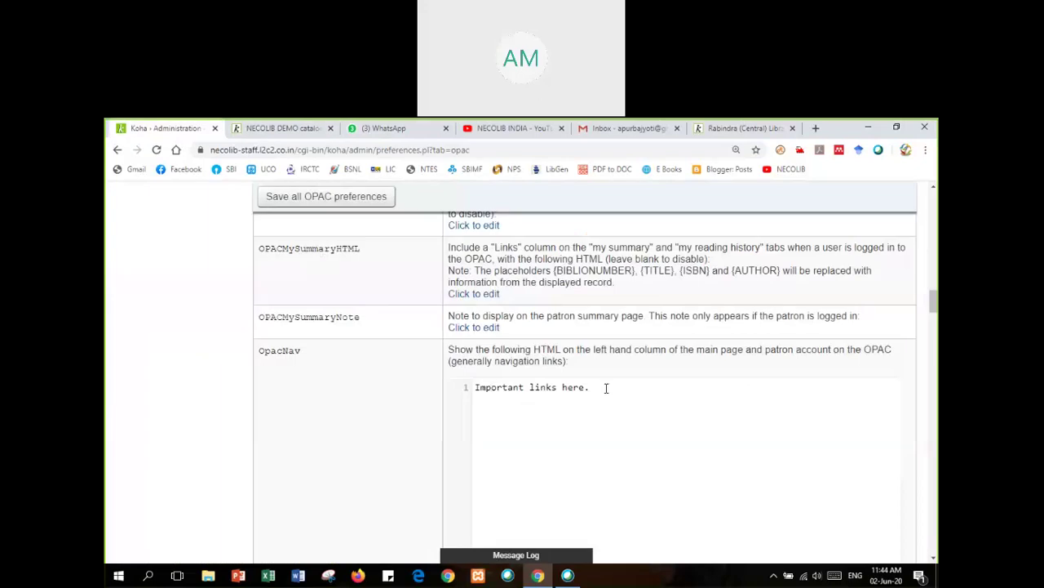
left_click_drag(591, 387, 478, 388)
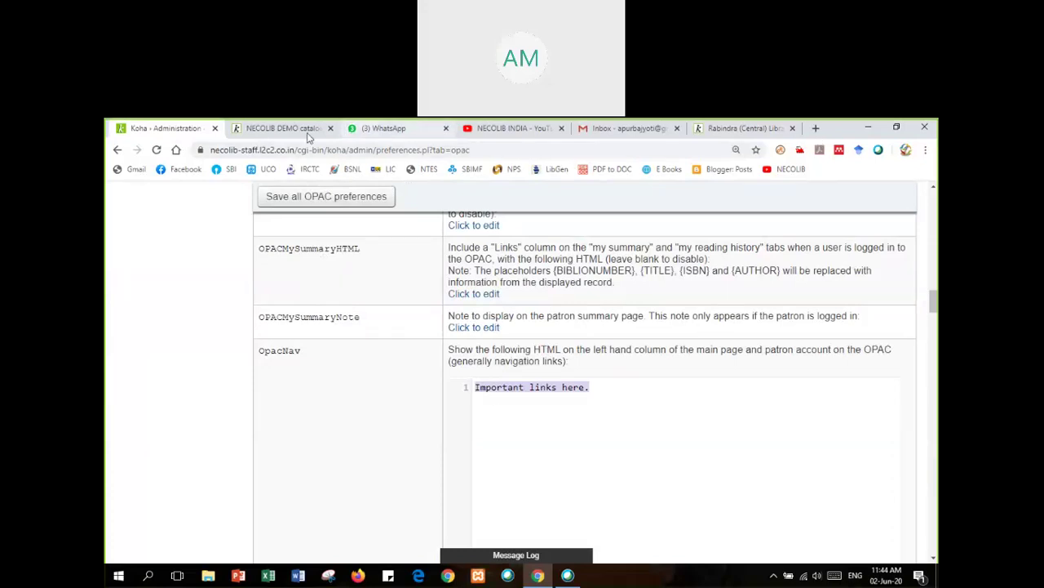
- Search the web for "html hyperlink w3schools" in a new browser tab placed beside the NECOLIB demo catalog
left_click(267, 130)
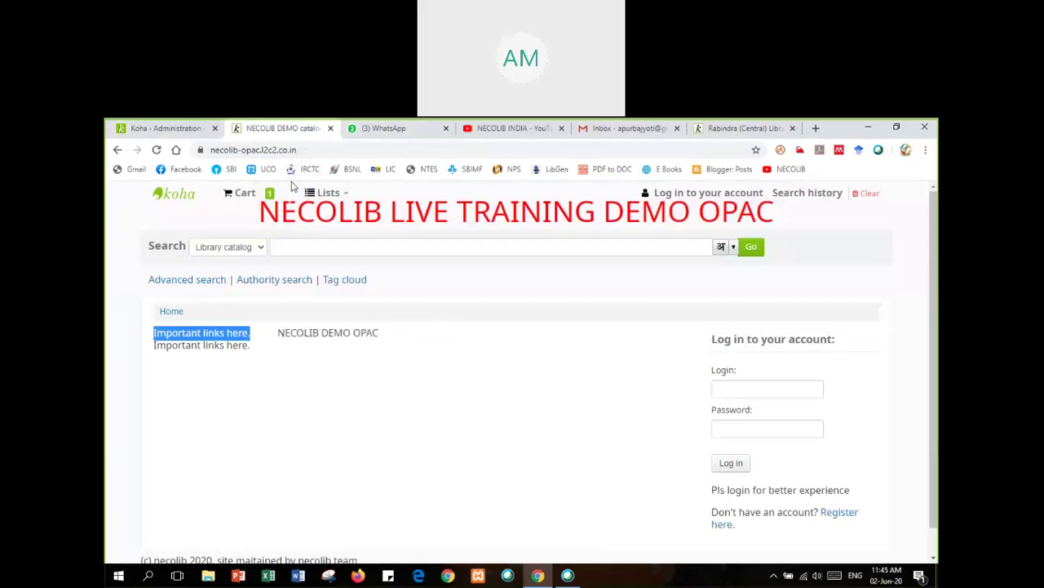
key("ctrl+t")
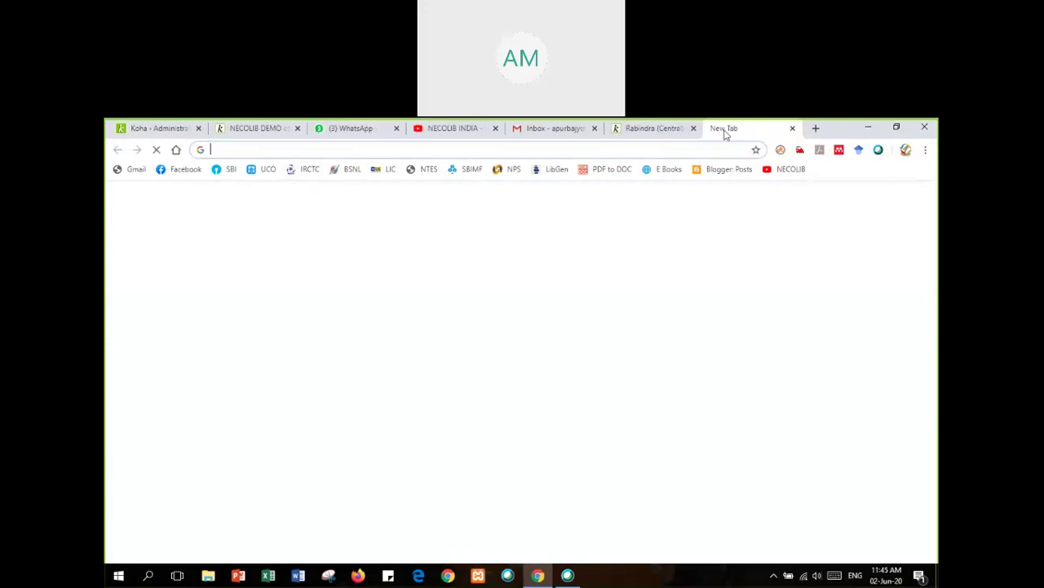
left_click_drag(400, 127, 331, 132)
left_click(438, 360)
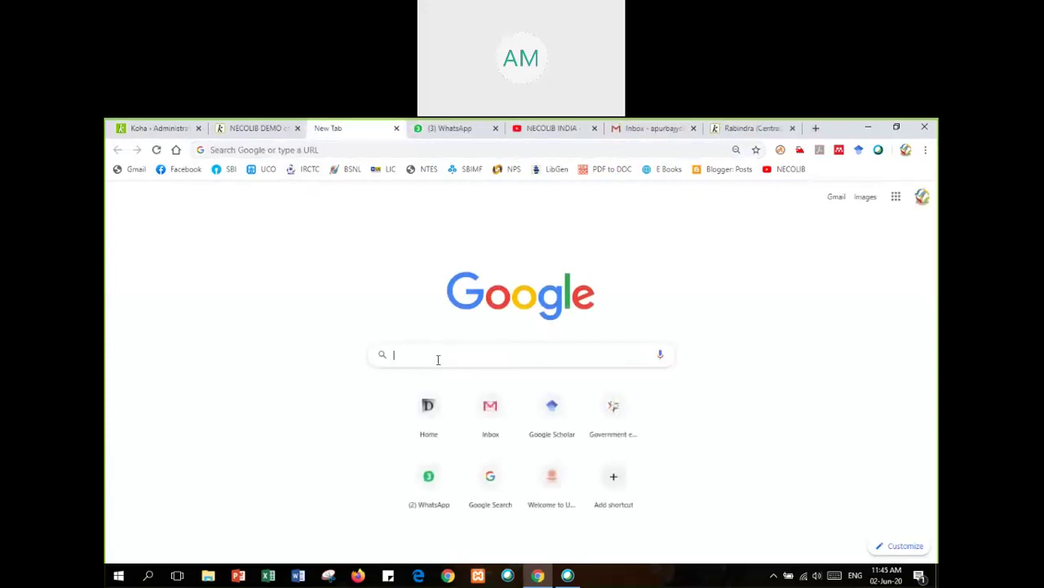
type("ht")
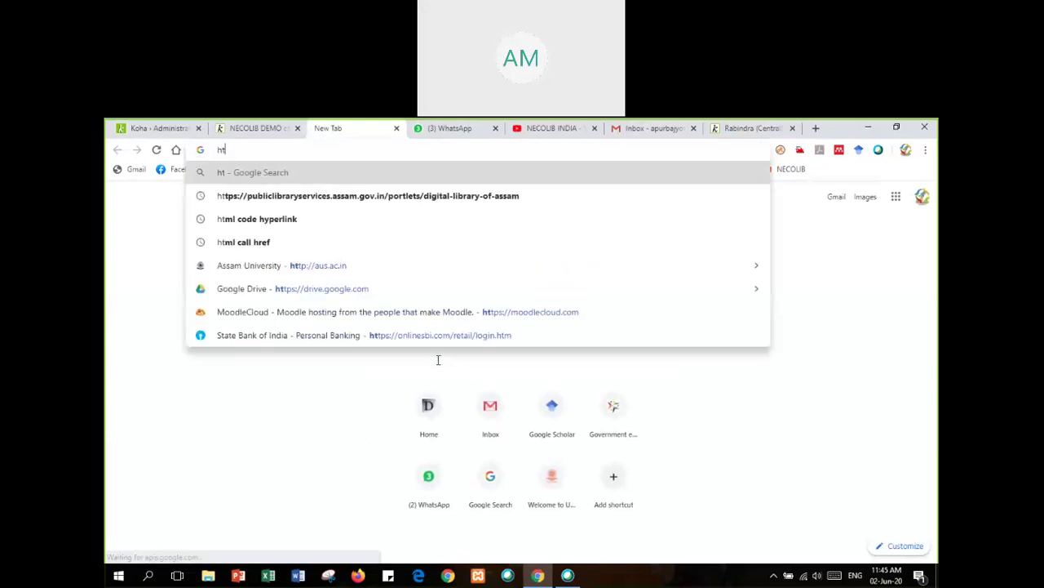
type("ml hyperl")
key("BackSpace")
type("hype")
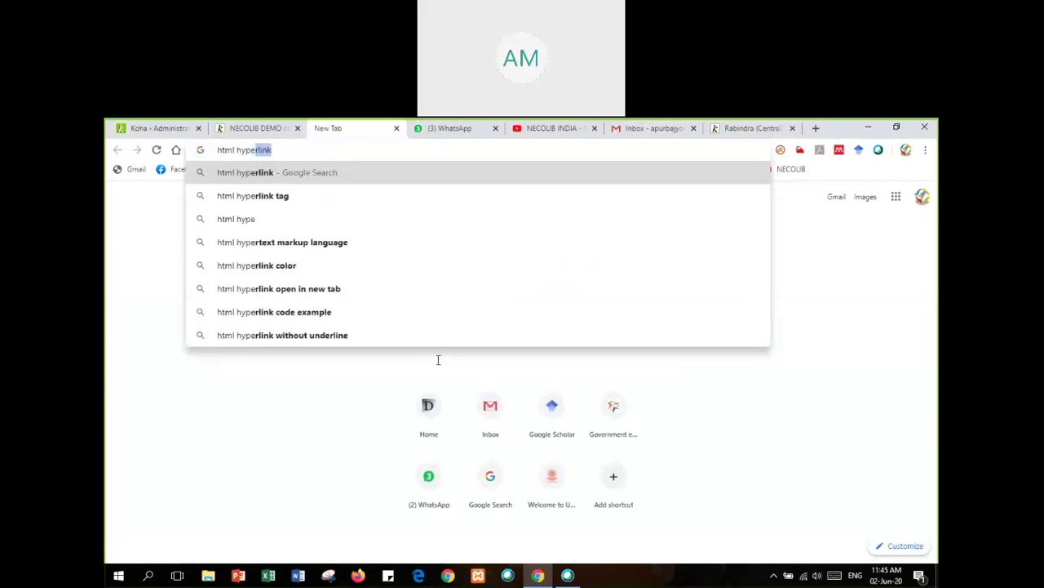
type("rlink ")
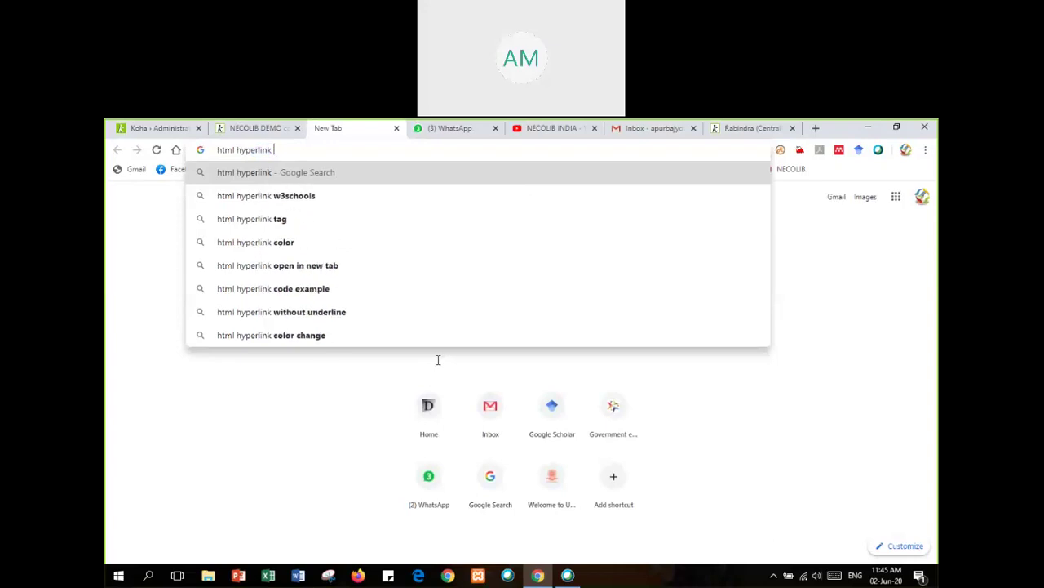
type("w3")
key("Return")
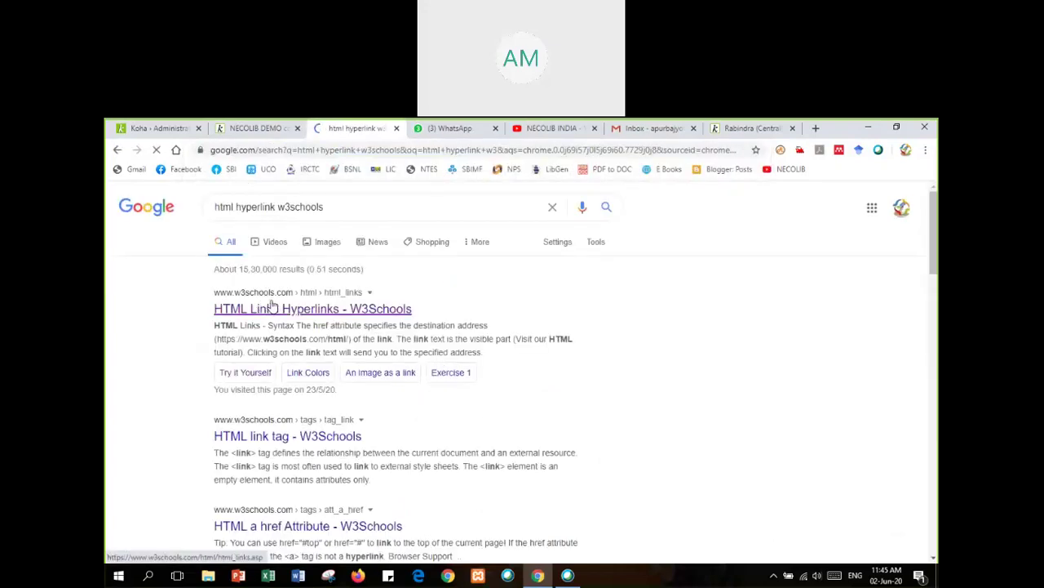
- Open the W3Schools HTML Links page and launch its link syntax example in the Tryit Editor
left_click(272, 314)
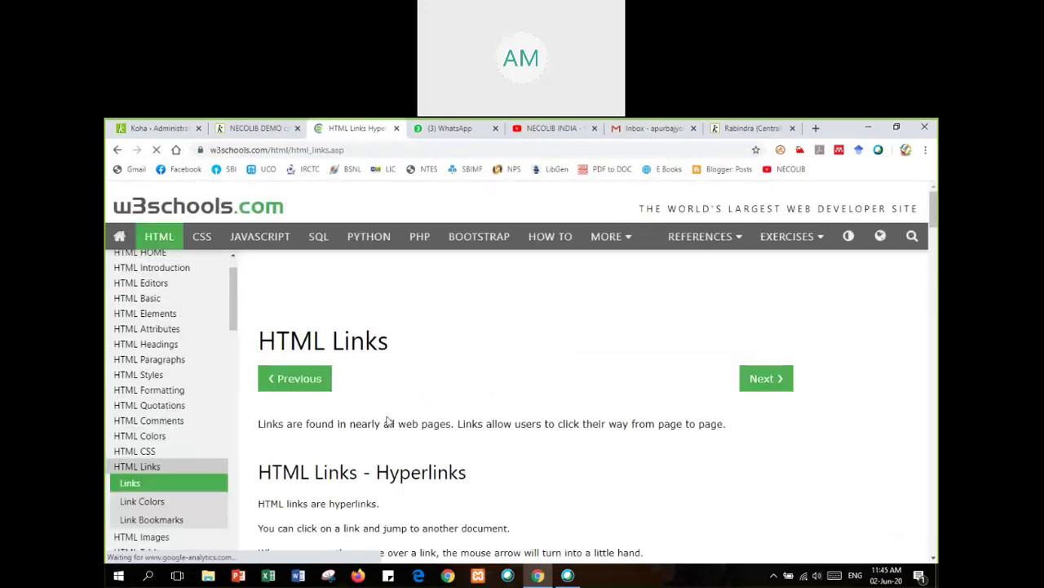
scroll(383, 412, "down", 2)
scroll(385, 419, "down", 2)
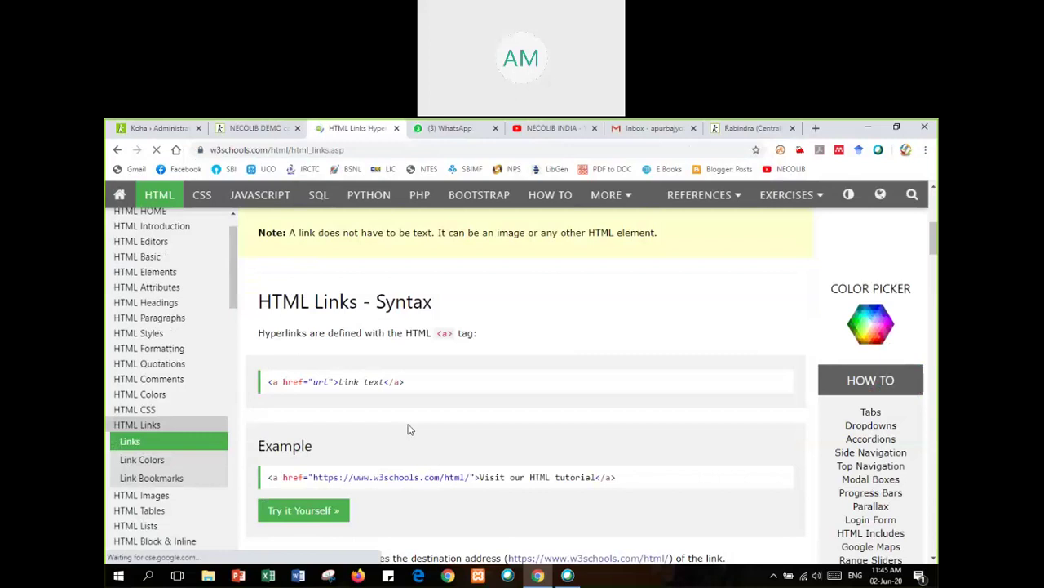
scroll(406, 426, "down", 1)
left_click(312, 396)
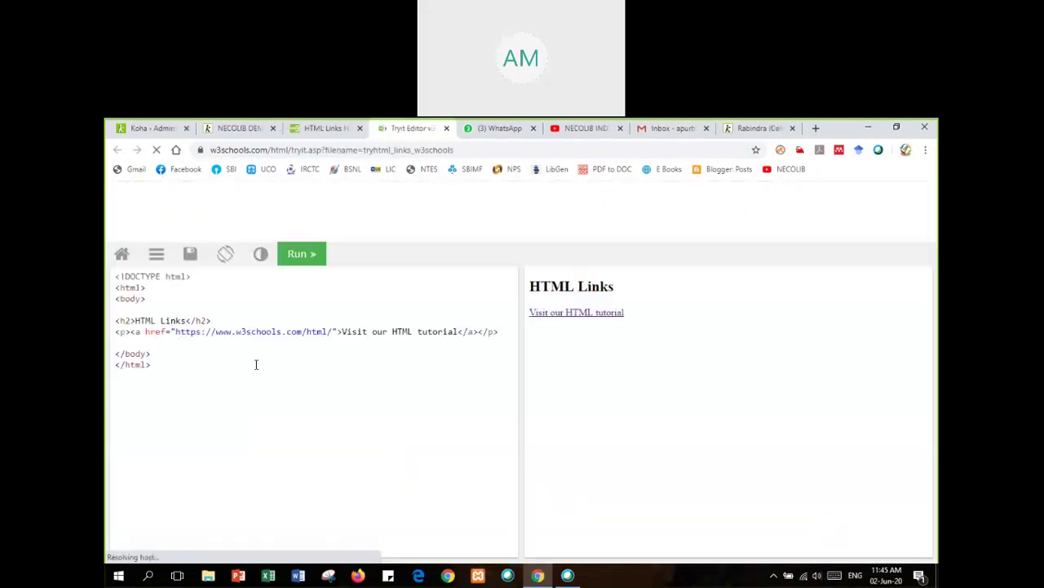
left_click_drag(342, 331, 459, 340)
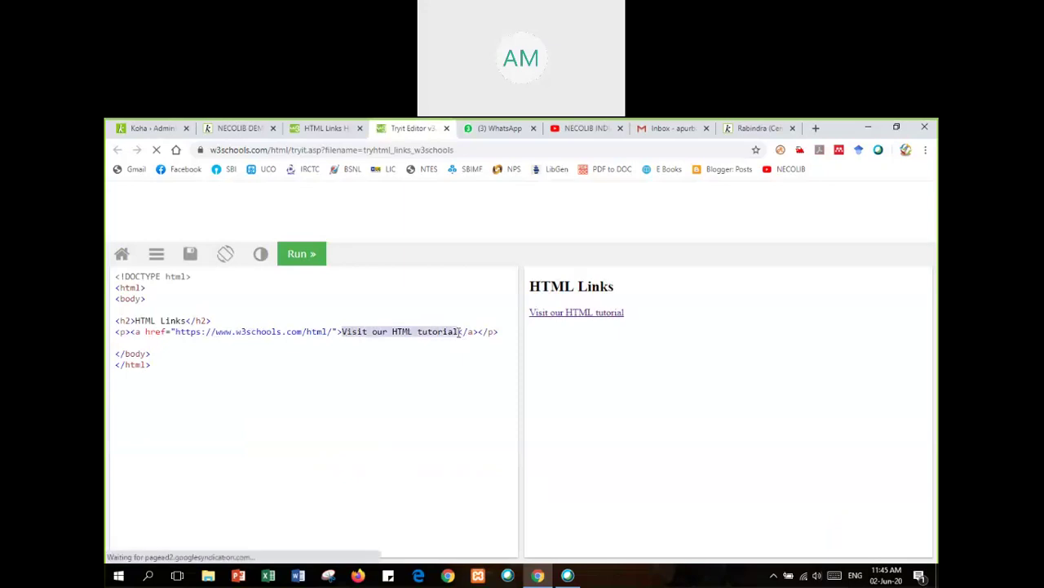
type("http")
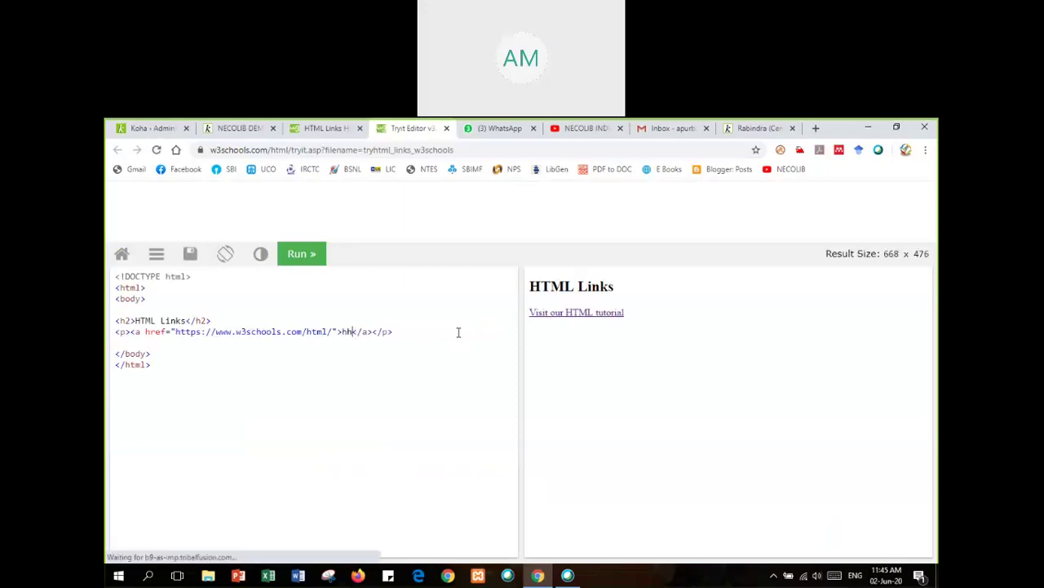
type("s://")
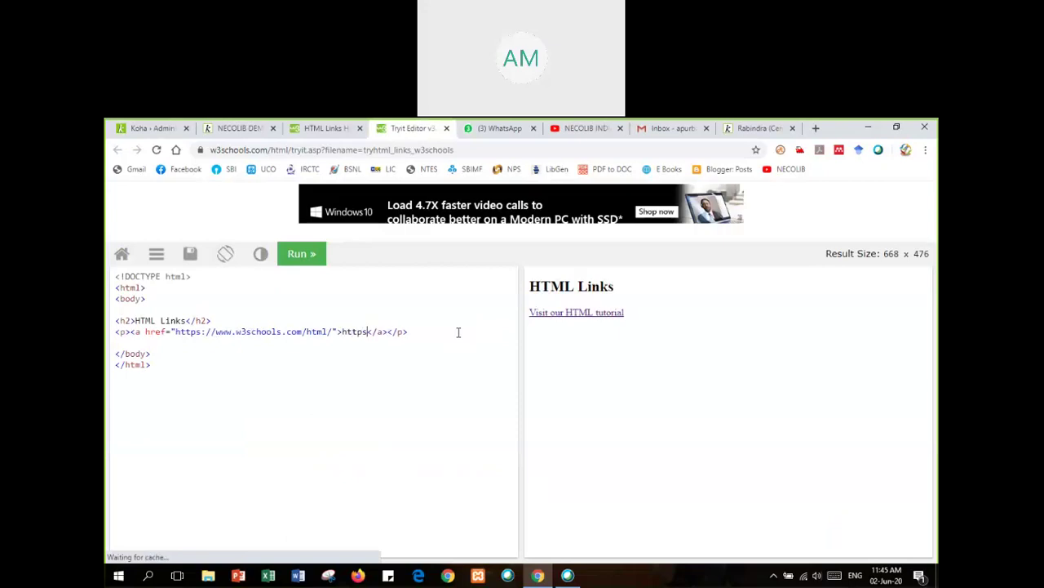
type("inflib")
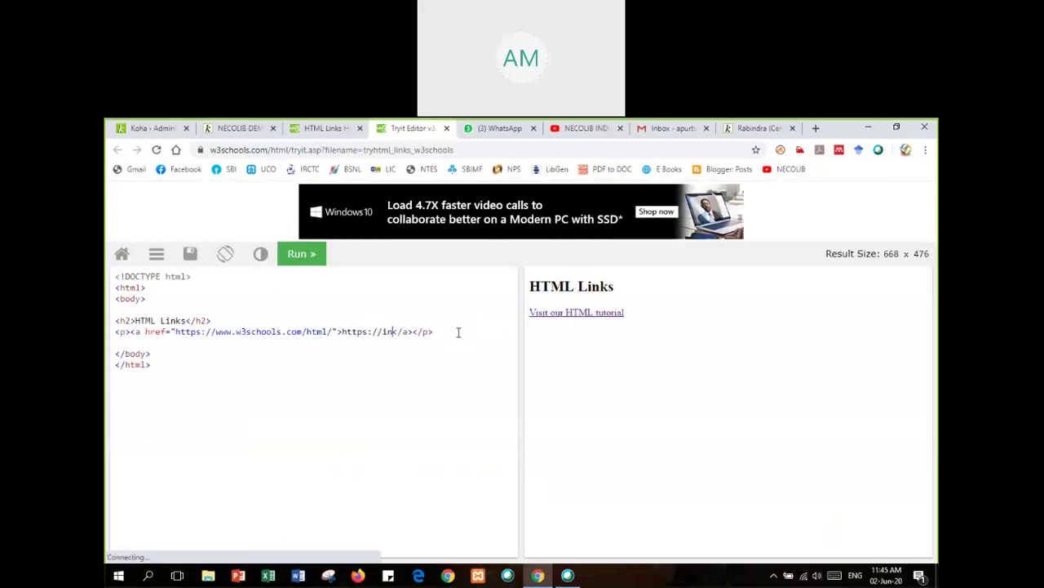
type("net.ac.in")
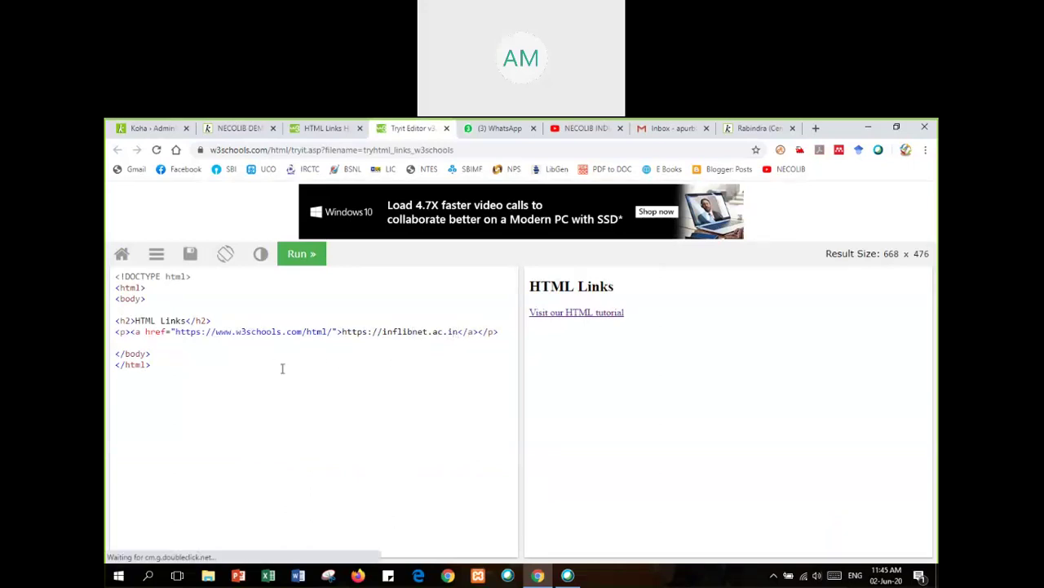
left_click(302, 260)
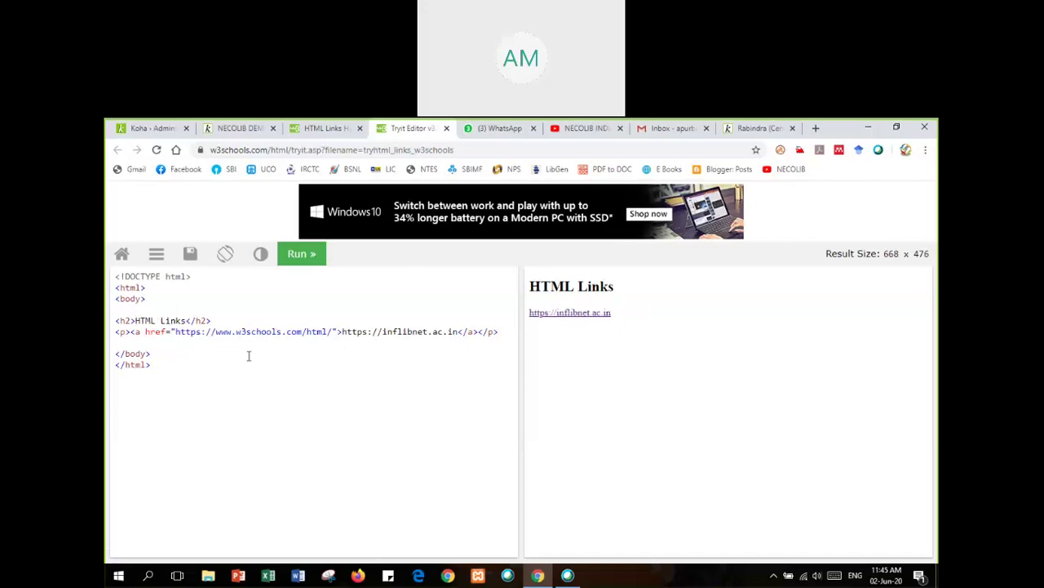
- Replace the link's visible text with INFLIBENT Centre in the HTML code
left_click_drag(342, 331, 457, 331)
type("INFLI")
type("BENT ")
type("C")
type("entr")
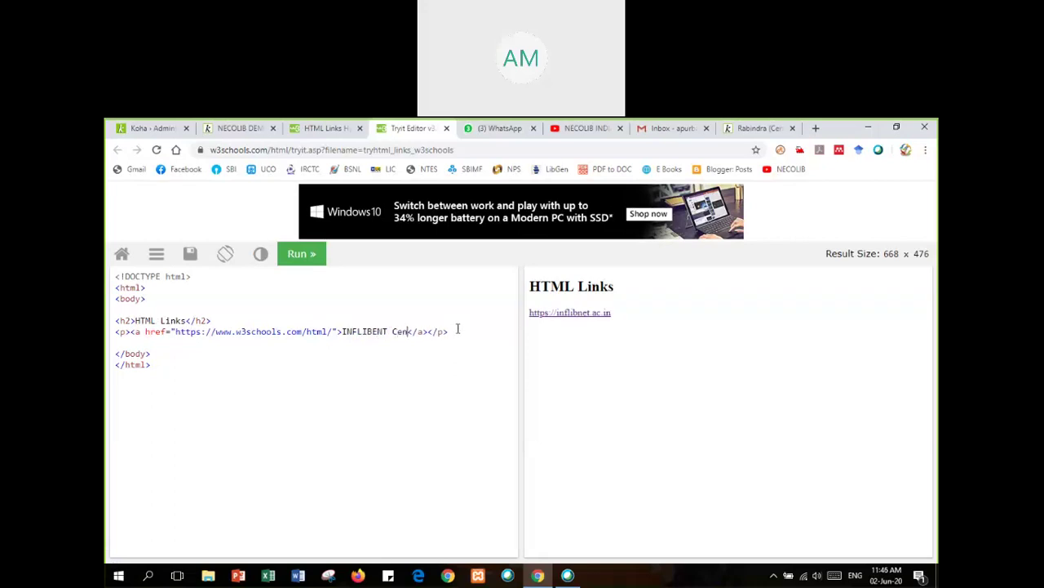
type("e")
left_click_drag(175, 331, 329, 329)
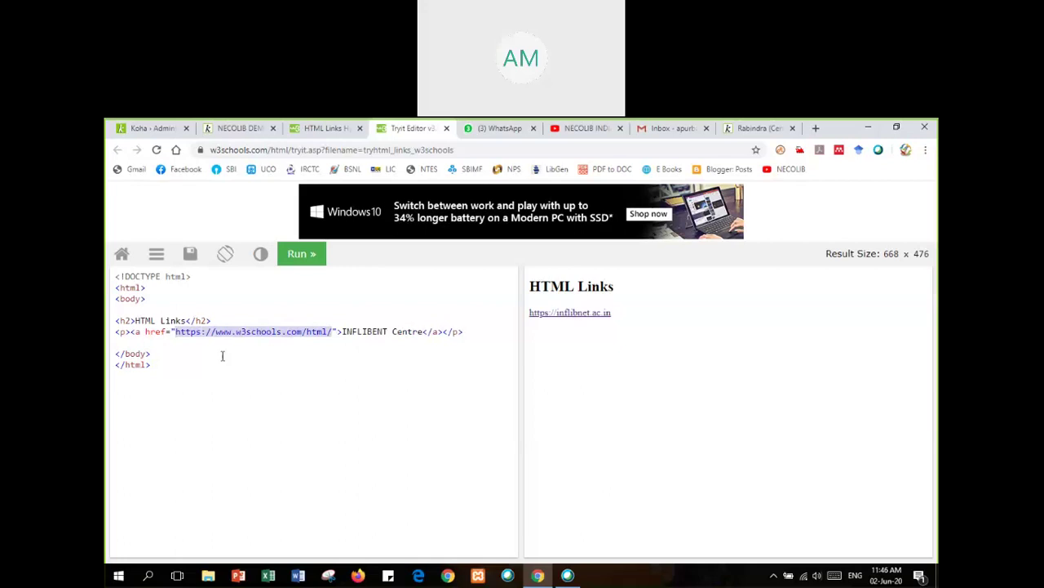
left_click(218, 331)
left_click_drag(245, 331, 331, 332)
type("inflibnet")
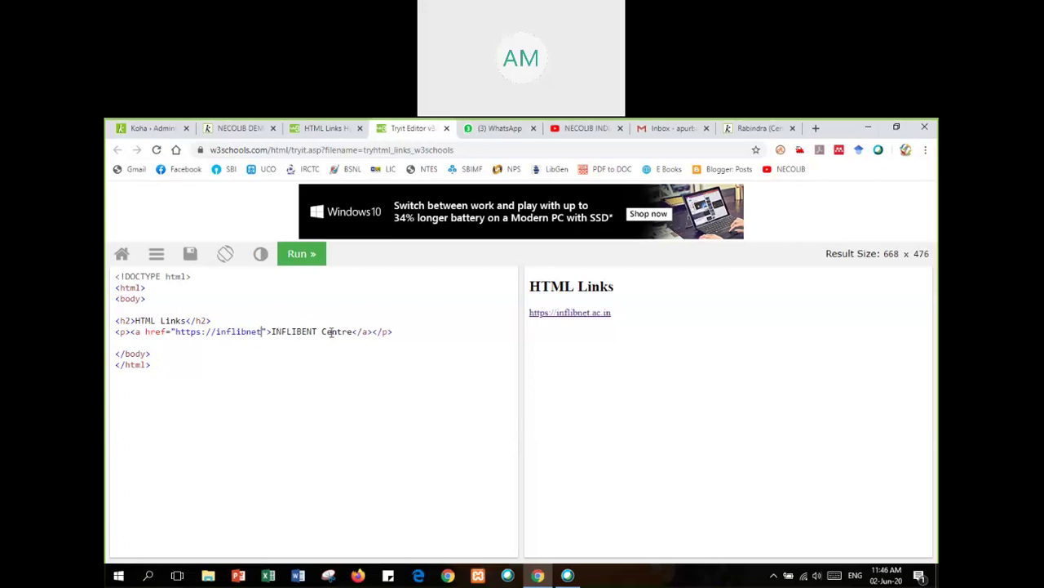
type(".ac.in")
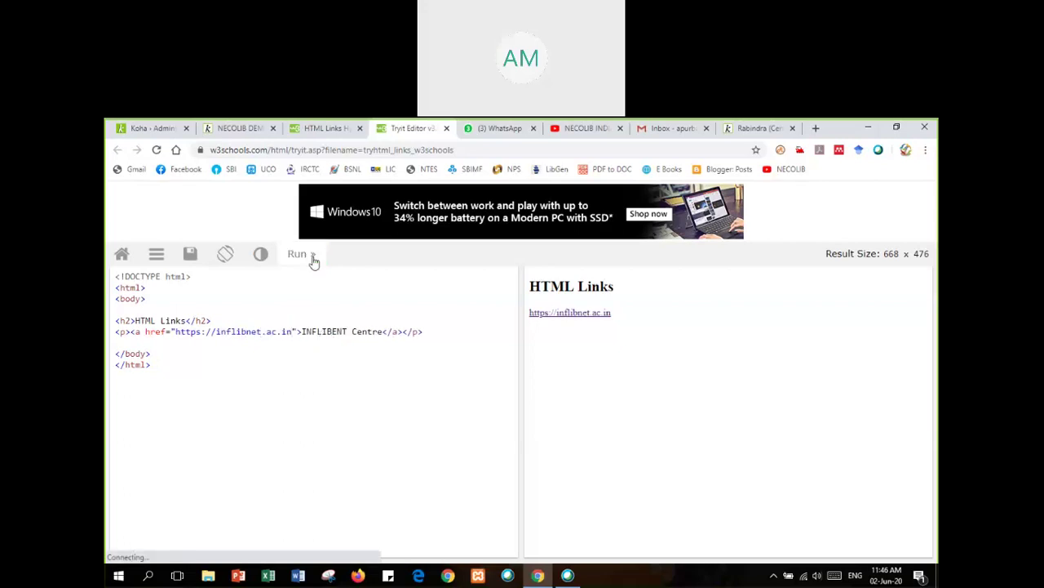
- Copy the whole INFLIBENT Centre link paragraph into Koha's OpacNav preference, replacing the existing text, and save the OPAC preferences
left_click_drag(430, 334, 115, 331)
key("ctrl+c")
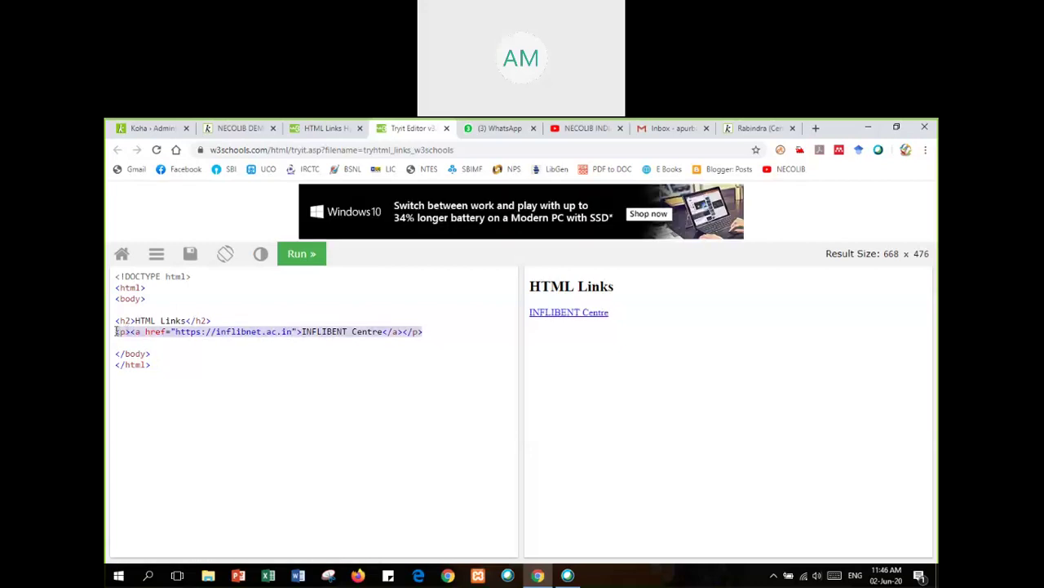
left_click(232, 131)
left_click(151, 128)
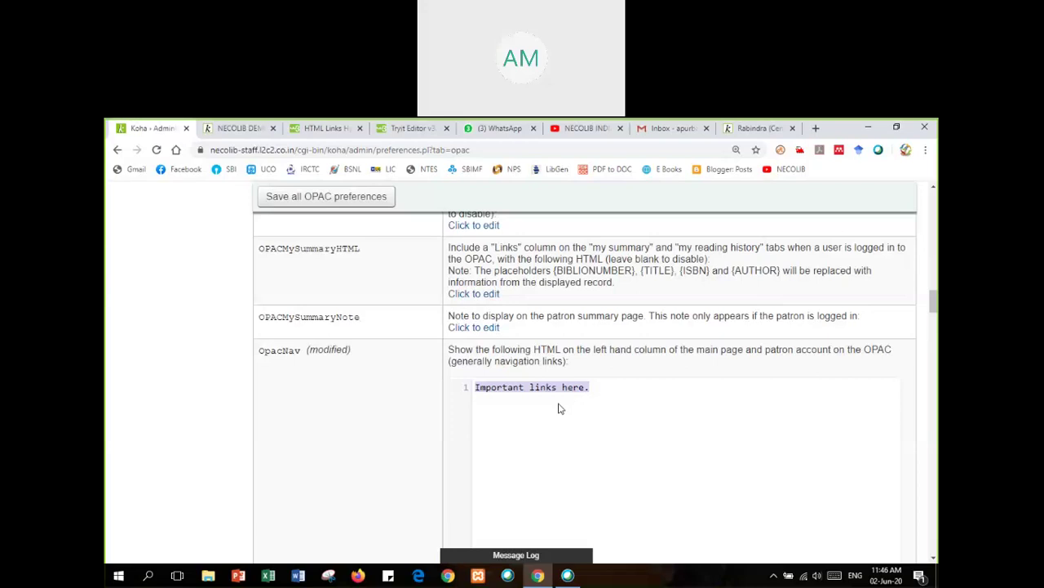
key("ctrl+v")
left_click(344, 200)
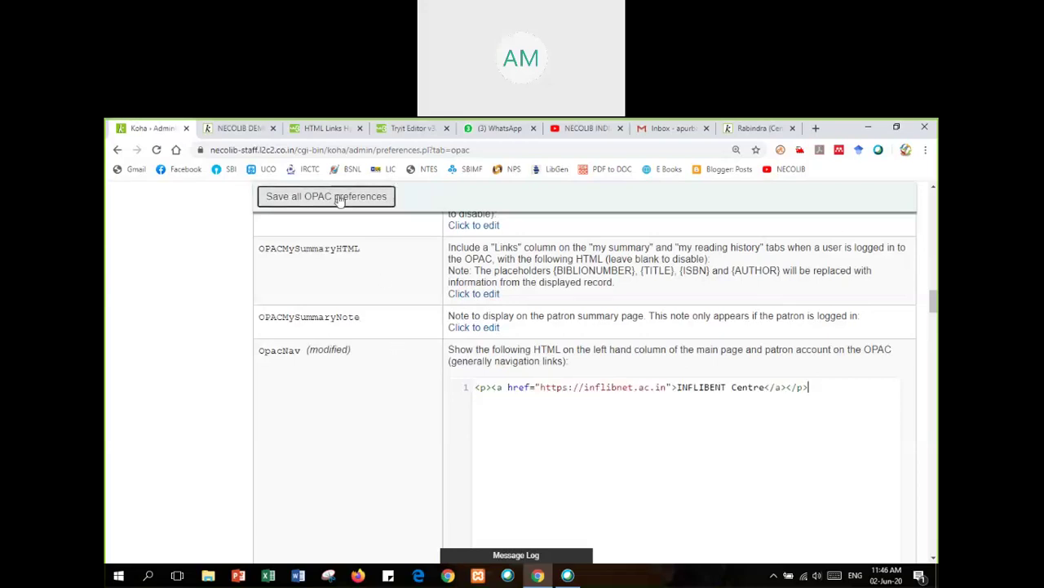
- Reload the NECOLIB demo OPAC home page and check the navigation links beside the welcome text
left_click(249, 129)
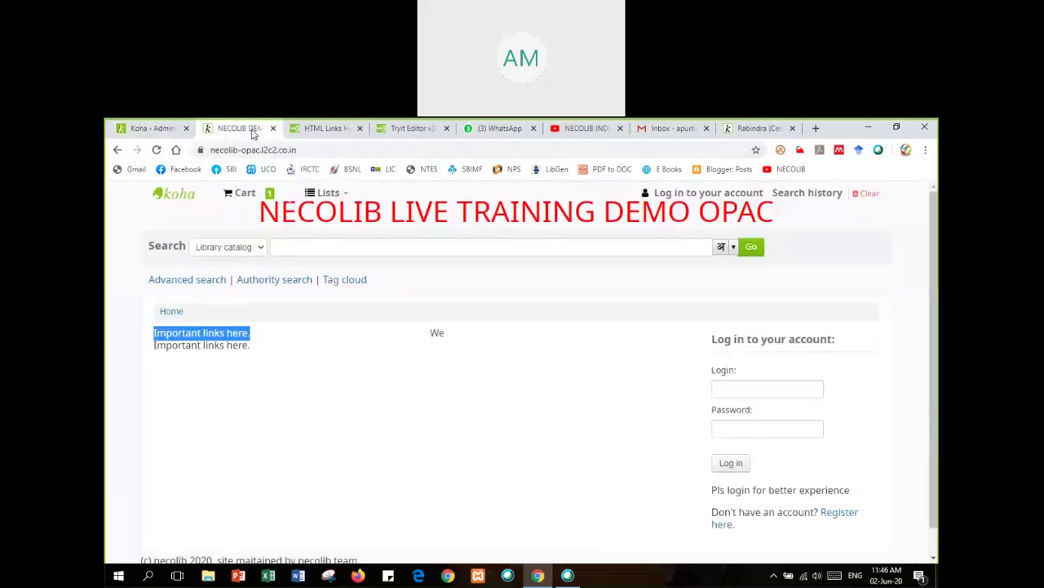
left_click(159, 153)
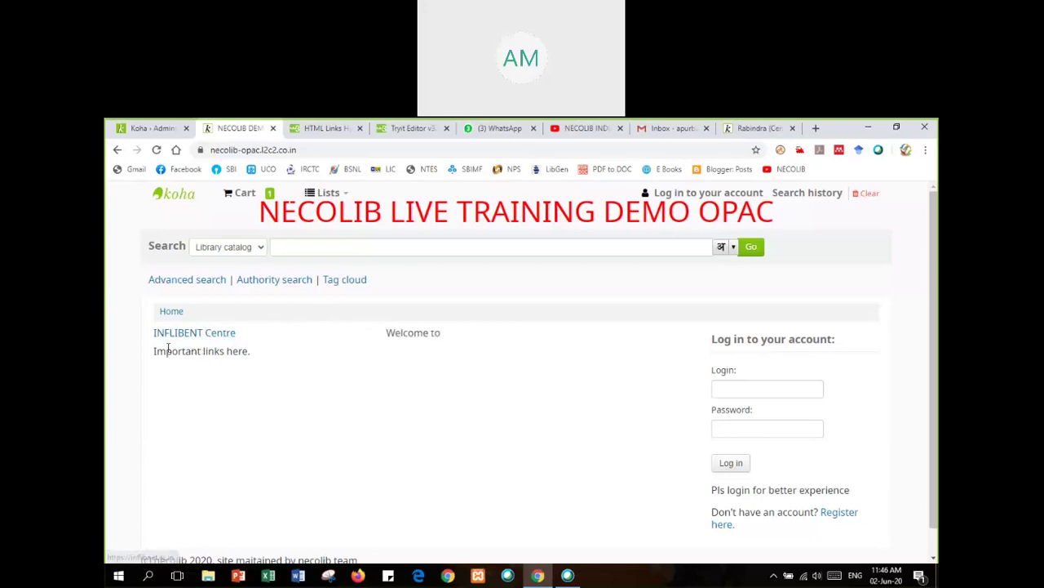
left_click_drag(253, 353, 144, 337)
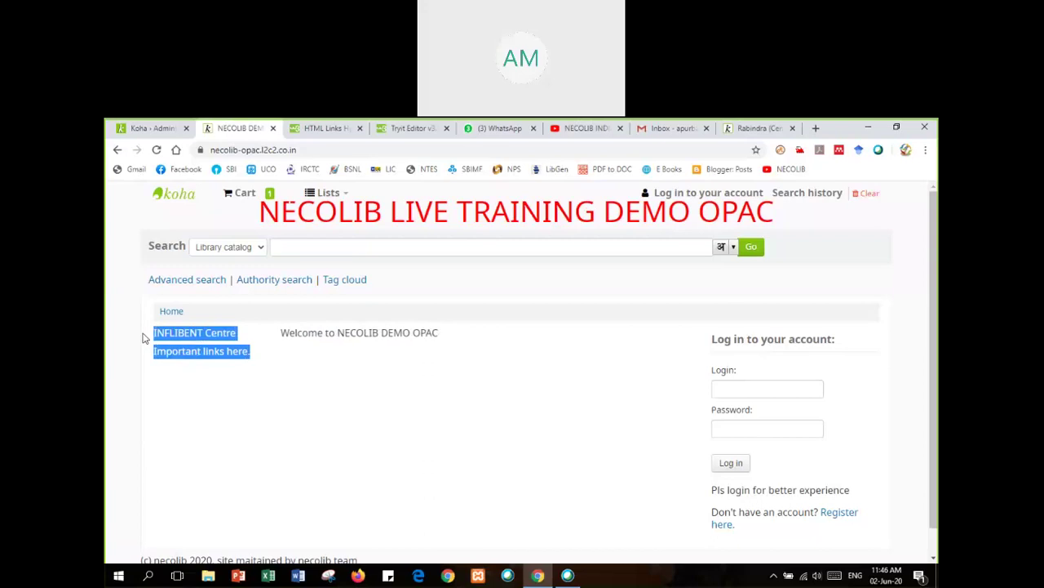
left_click(207, 343)
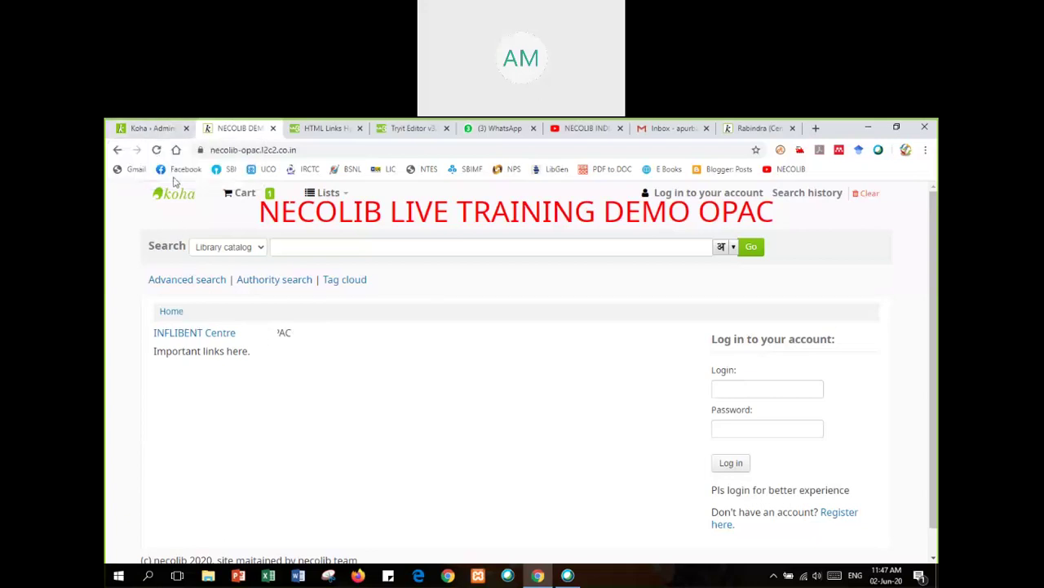
- Duplicate the INFLIBENT Centre link line onto a second line in Koha's OpacNav preference
left_click(168, 127)
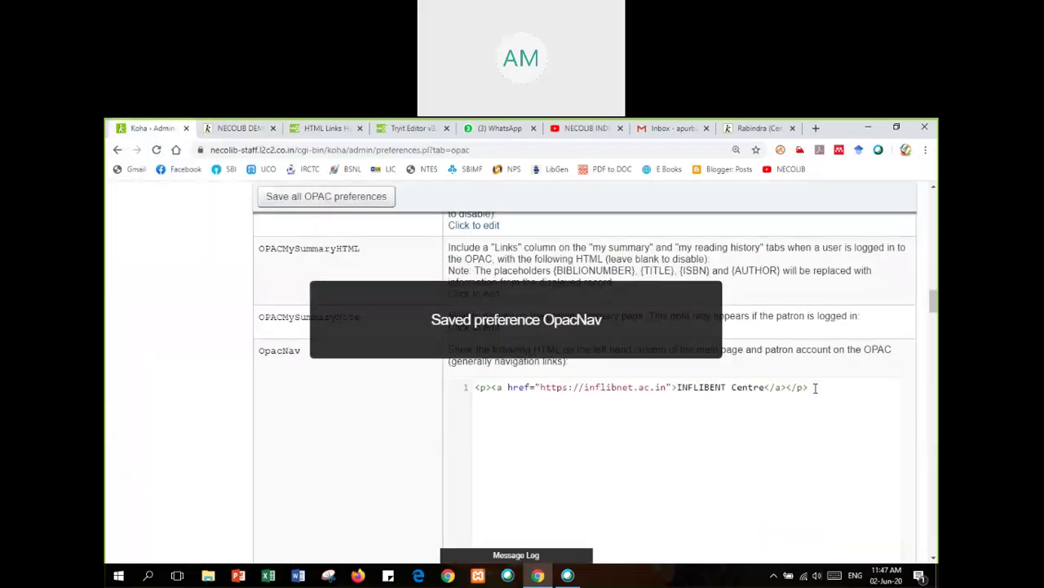
left_click_drag(810, 388, 475, 389)
key("ctrl+c")
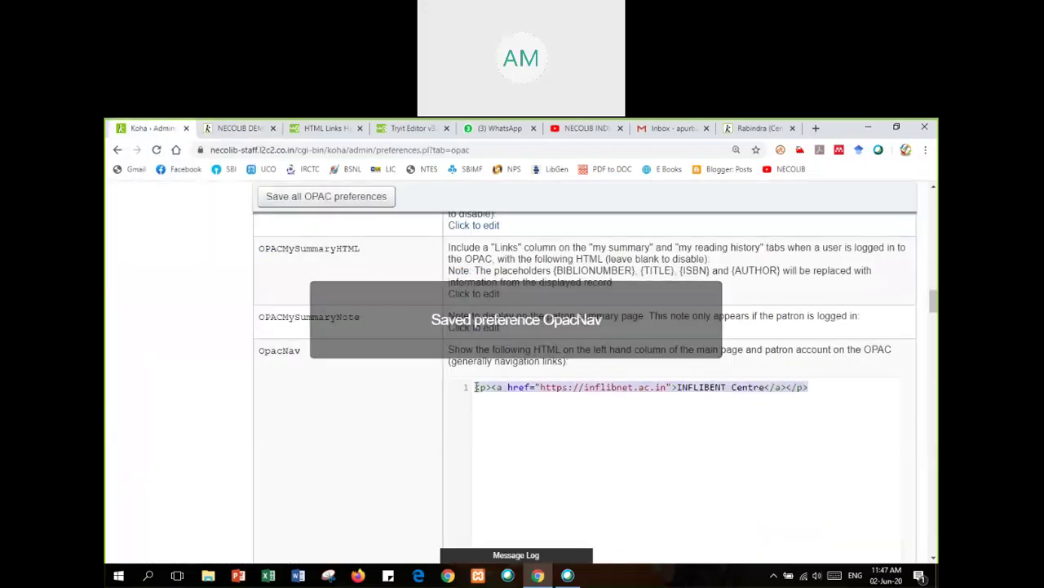
left_click(820, 388)
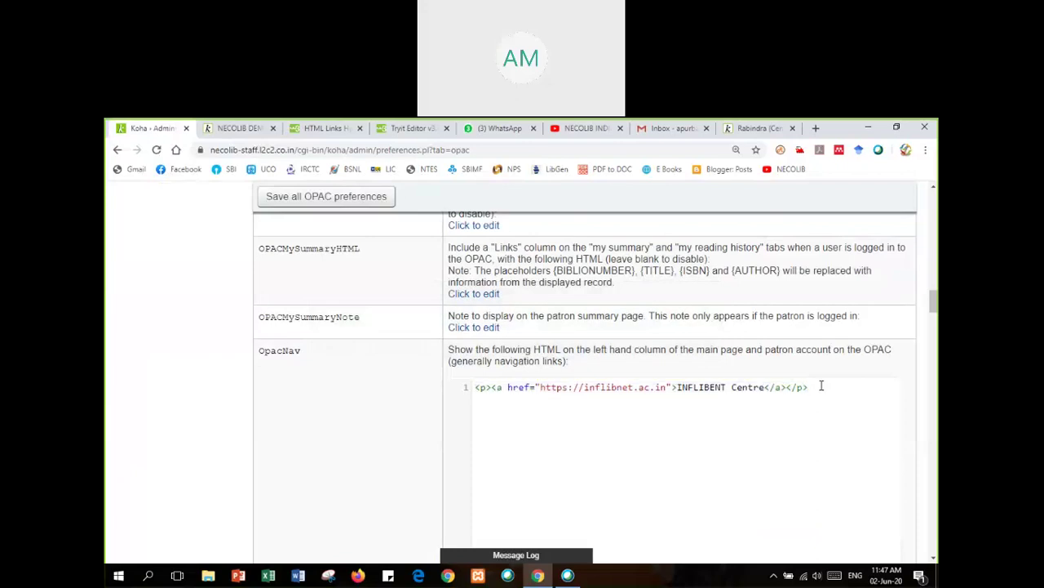
key("Return")
key("ctrl+v")
double_click(632, 399)
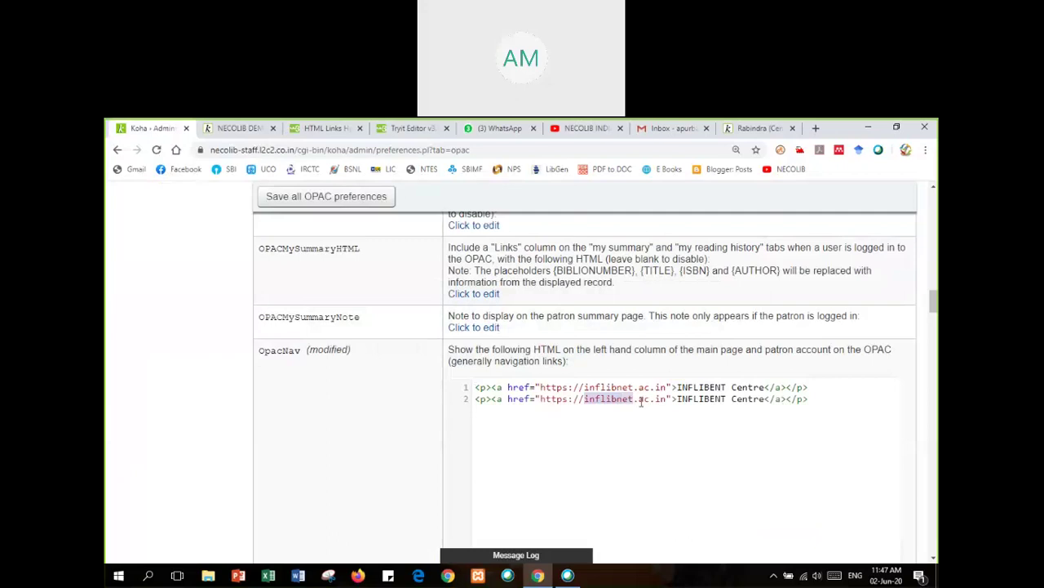
key("BackSpace")
type("ugc")
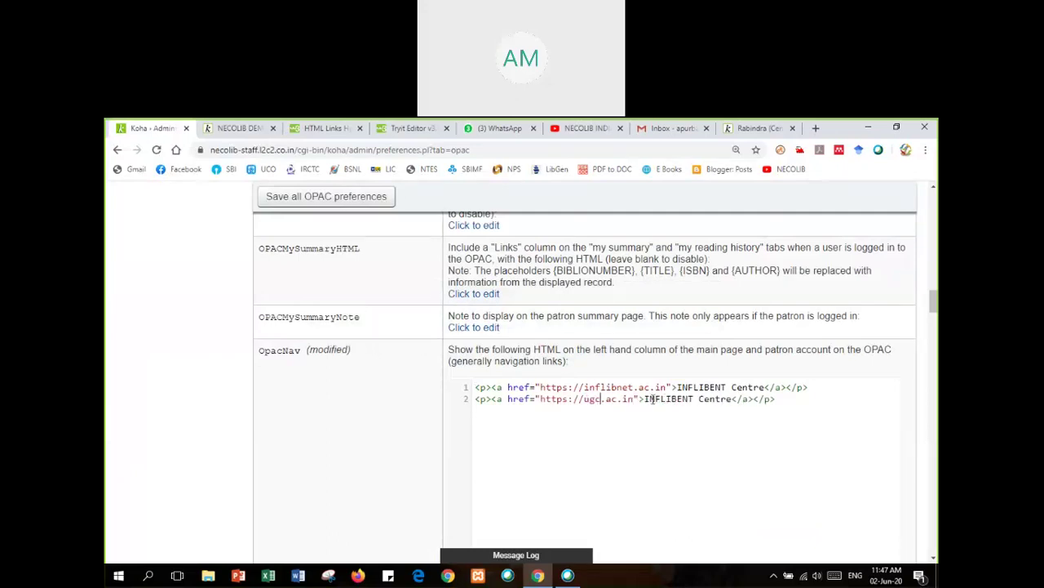
double_click(665, 399)
left_click_drag(719, 397, 733, 397)
type("UGC")
left_click(327, 213)
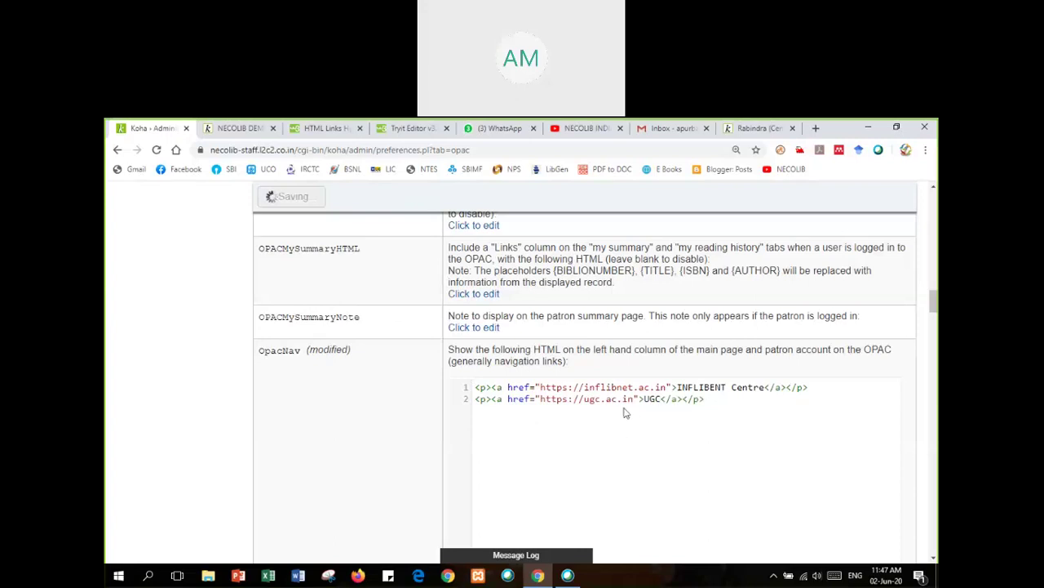
- Reload the NECOLIB demo OPAC home page to check the added UGC link
left_click(239, 128)
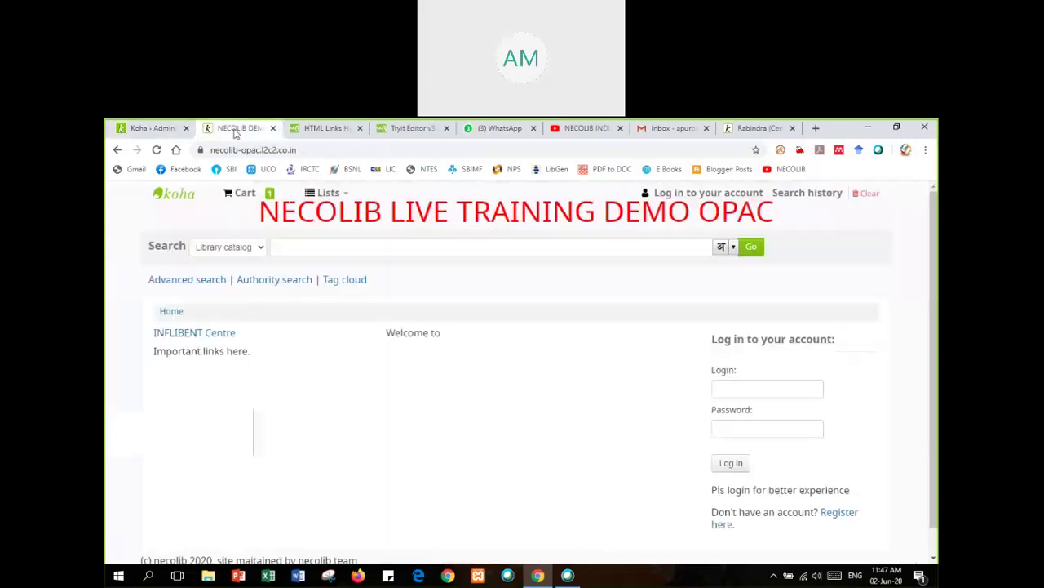
key("F5")
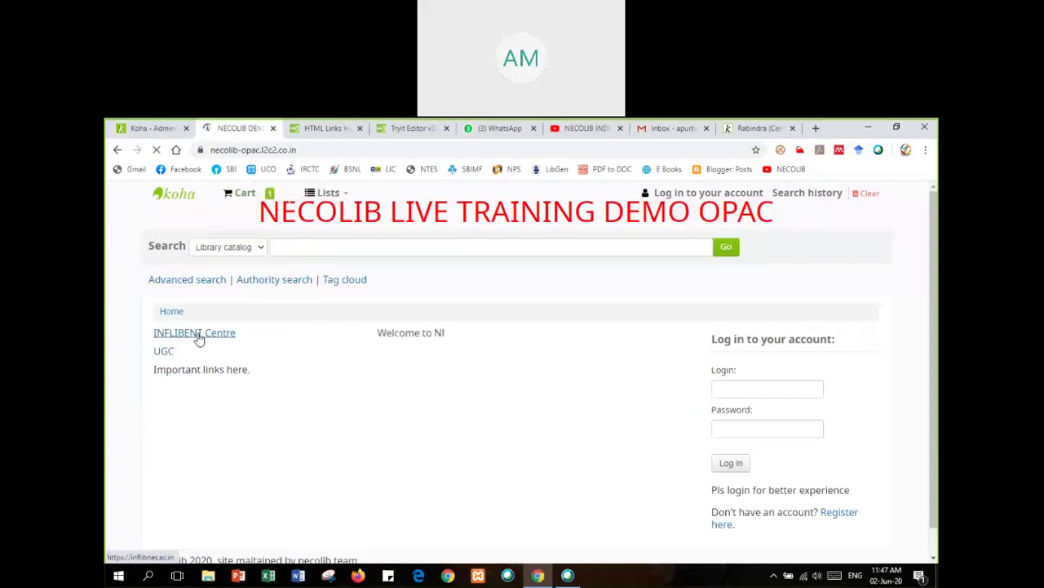
- Correct the first OpacNav link's text to INFLIBNET Centre in Koha and save the OPAC preferences
left_click(151, 128)
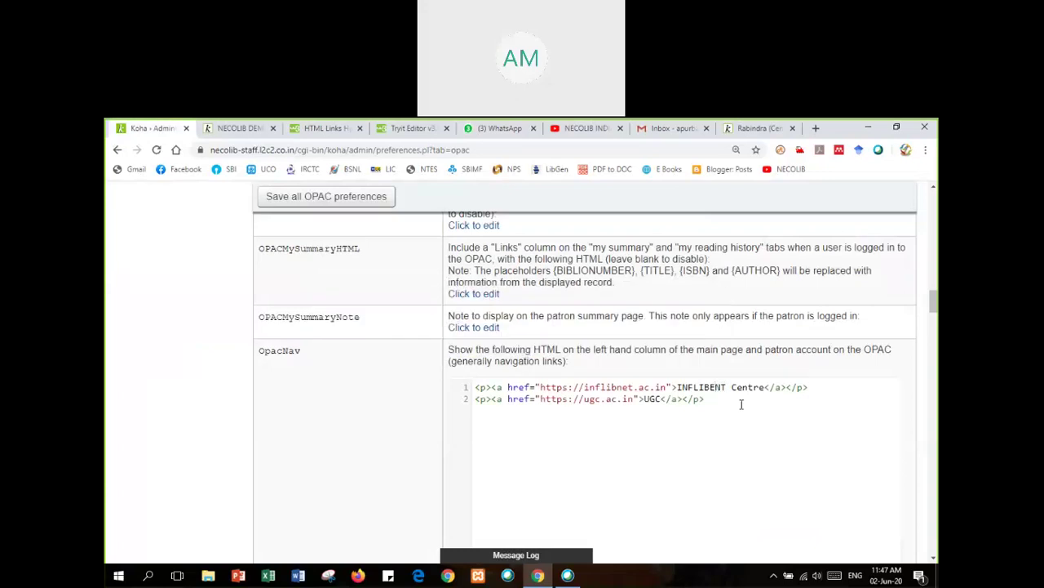
key("BackSpace")
key("Right")
type("E")
left_click(335, 199)
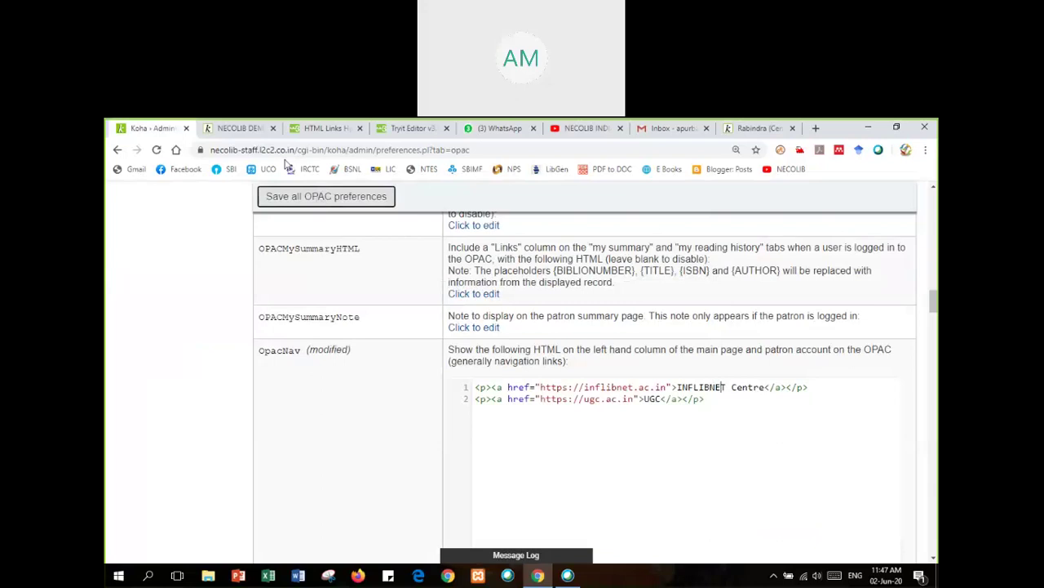
- Reload the demo OPAC home page and compare its navigation links with the Know Your Library menu on Assam University's OPAC
left_click(236, 131)
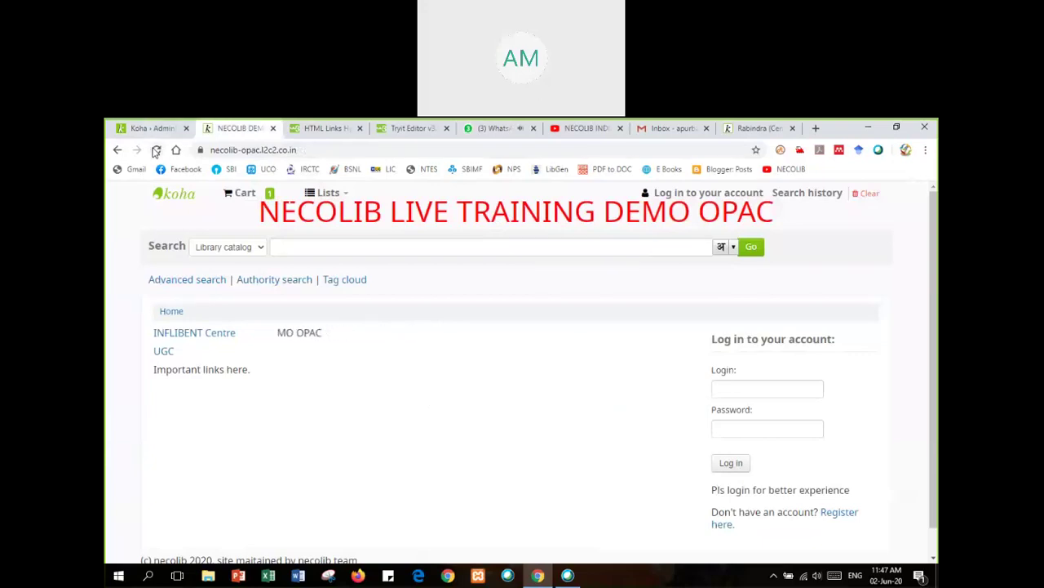
left_click(155, 150)
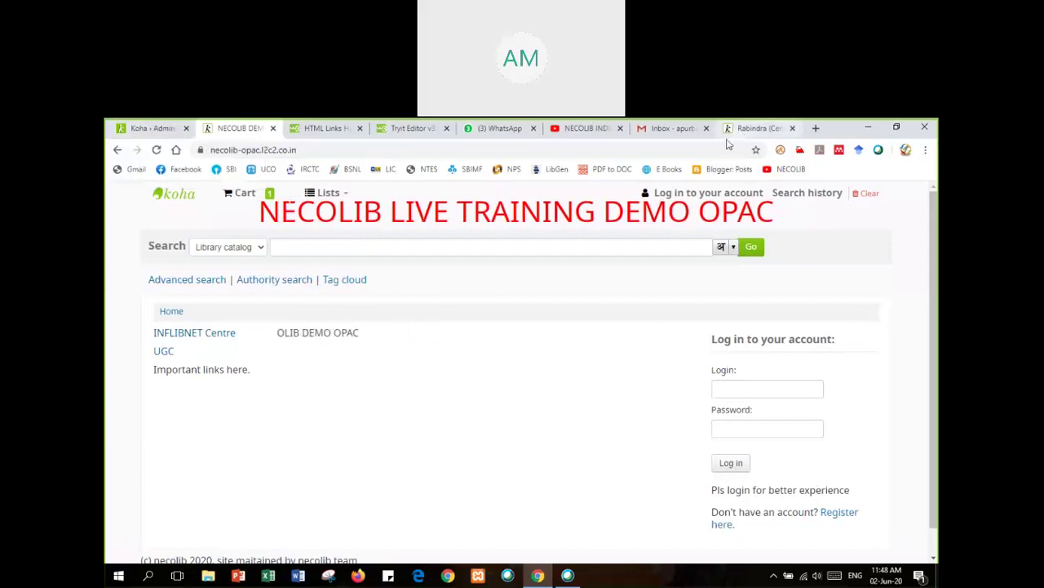
left_click(752, 129)
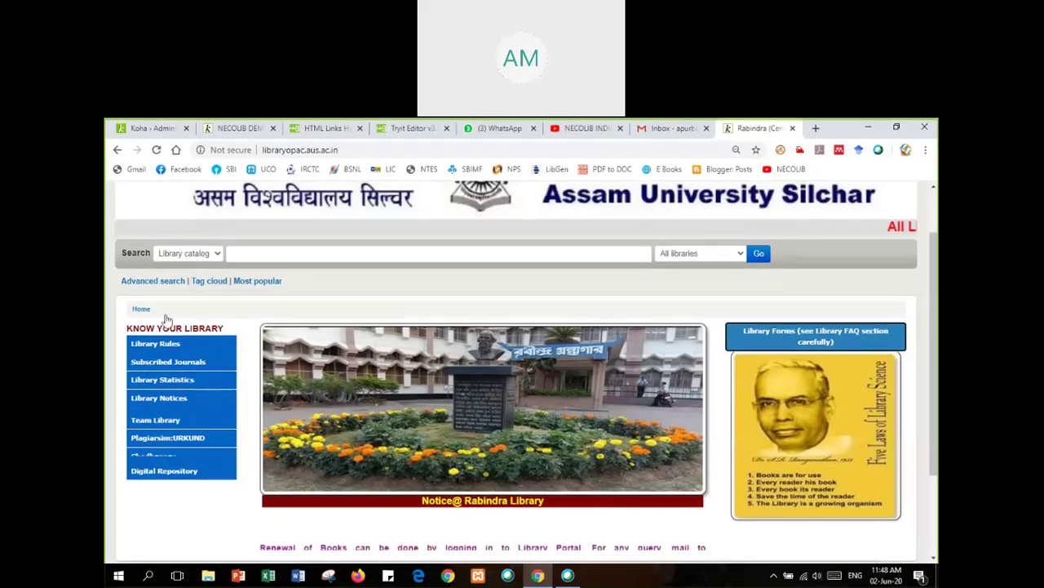
scroll(163, 318, "down", 3)
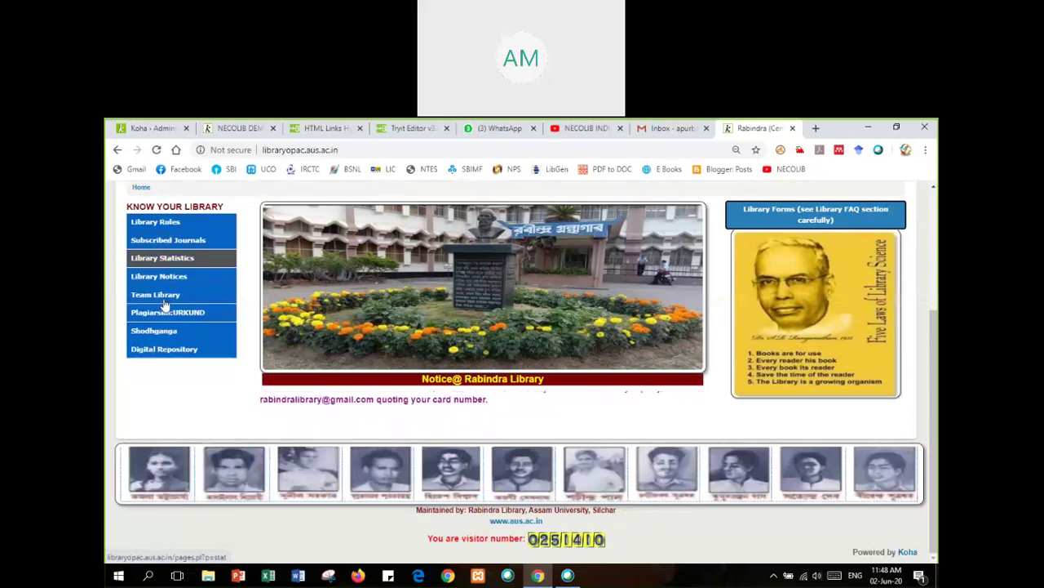
left_click(151, 128)
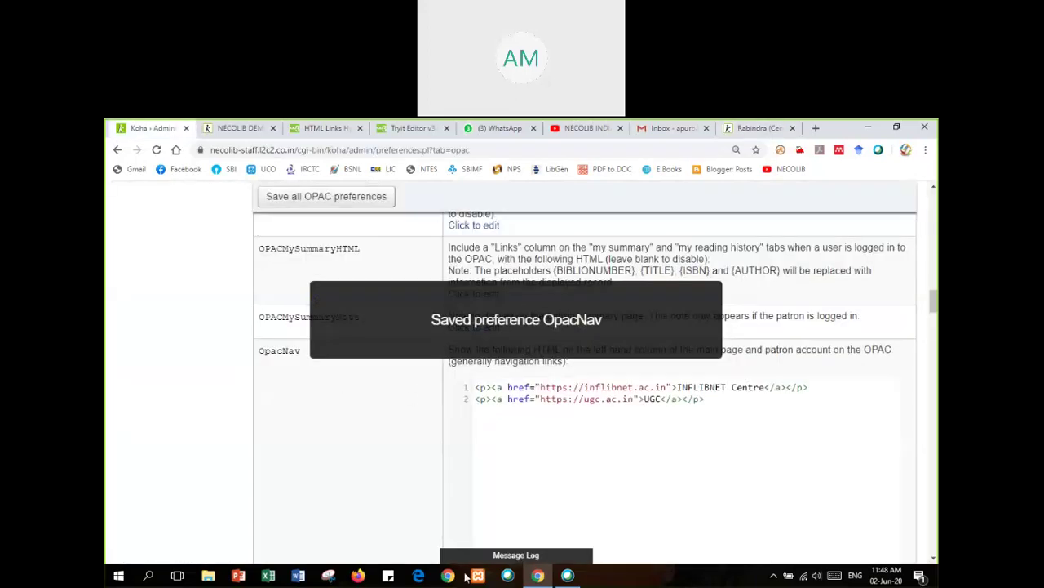
scroll(367, 478, "down", 2)
scroll(359, 441, "up", 2)
left_click(241, 128)
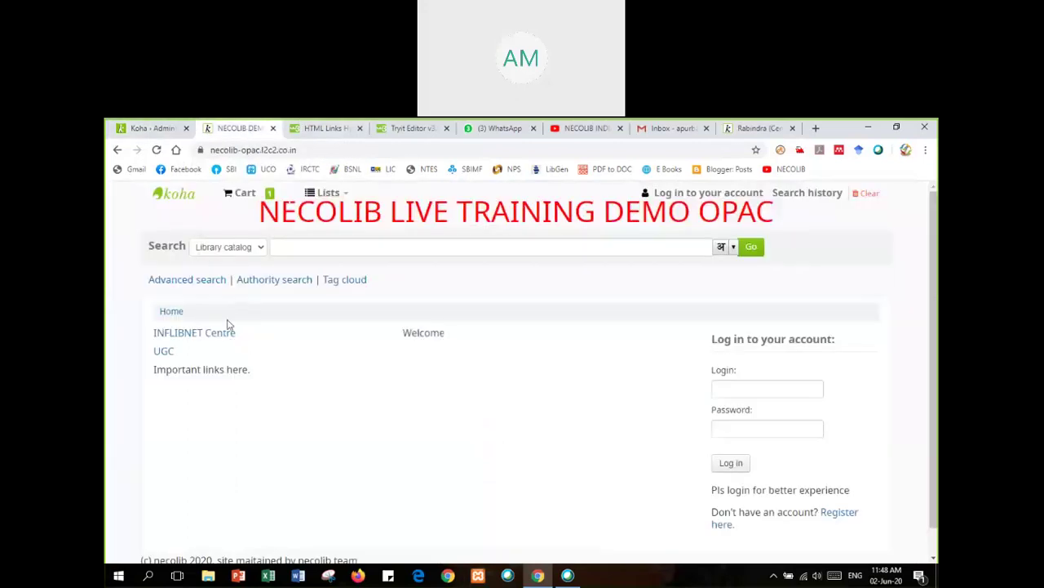
left_click(739, 131)
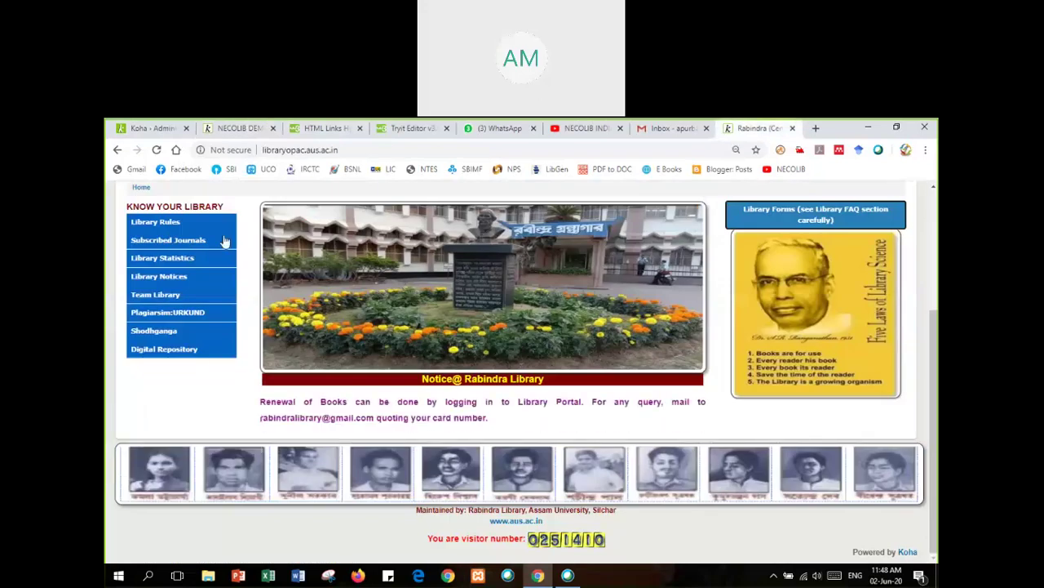
- Replace the OpacNavBottom text in Koha with NOTICE and save all OPAC preferences
left_click(159, 130)
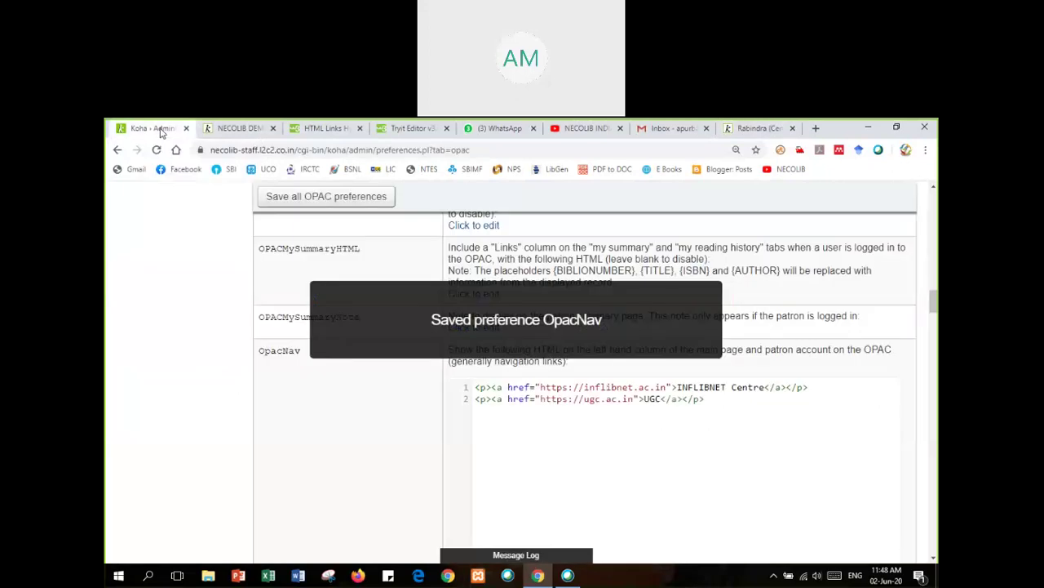
scroll(432, 481, "down", 2)
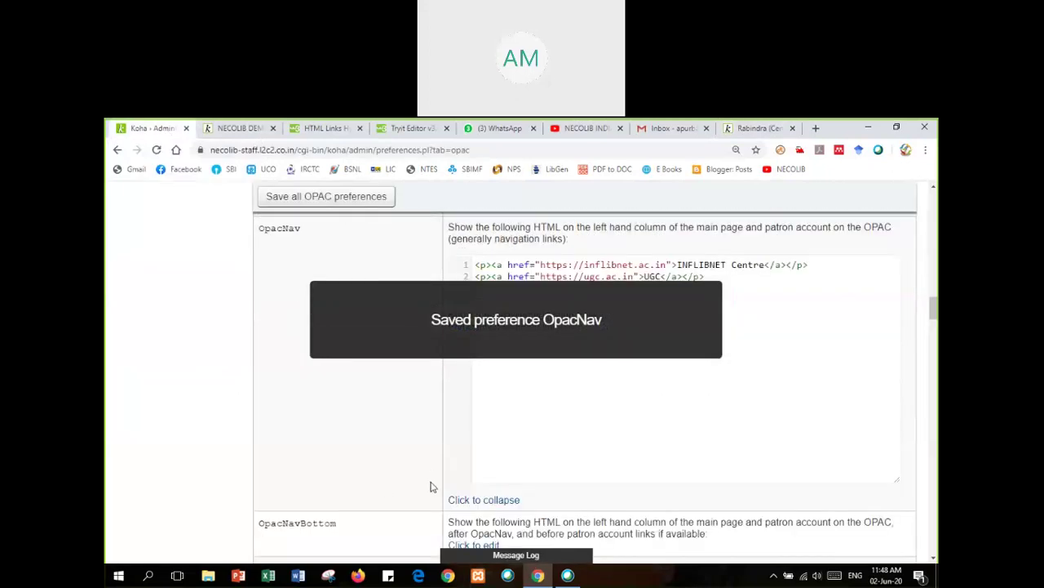
scroll(432, 487, "down", 2)
scroll(353, 328, "down", 3)
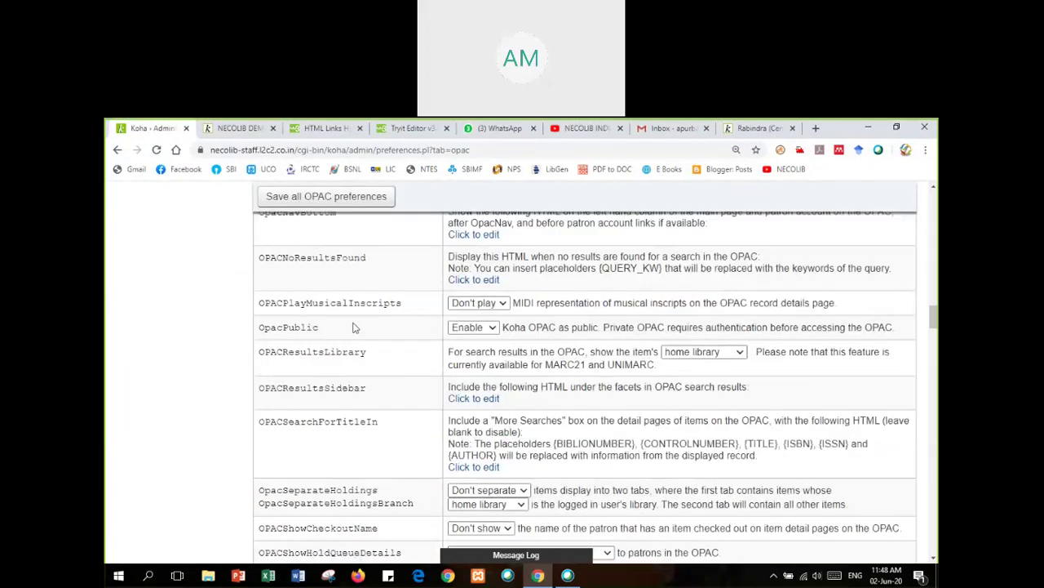
scroll(354, 325, "up", 1)
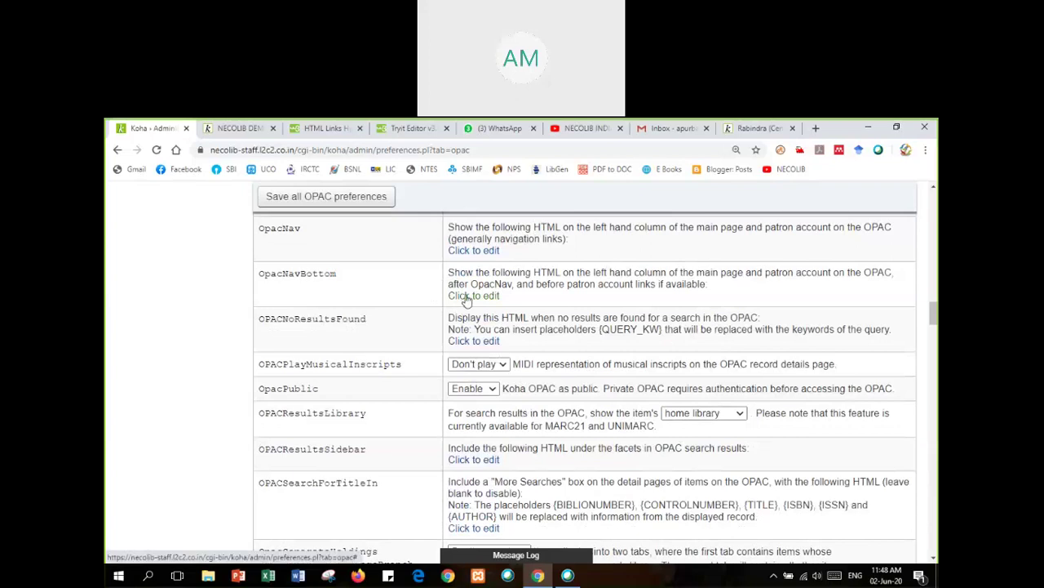
left_click(472, 297)
left_click(210, 128)
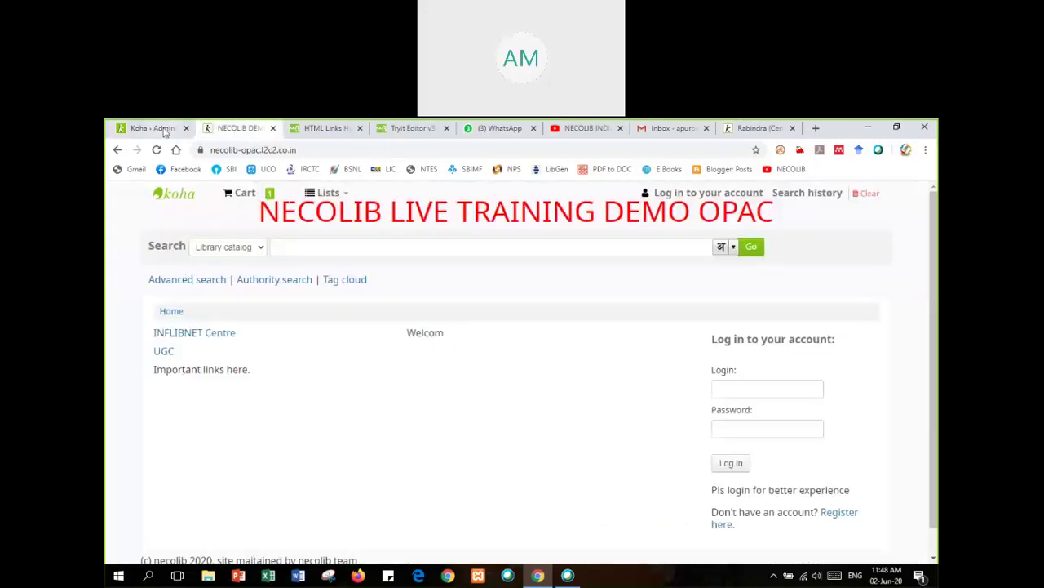
left_click(167, 131)
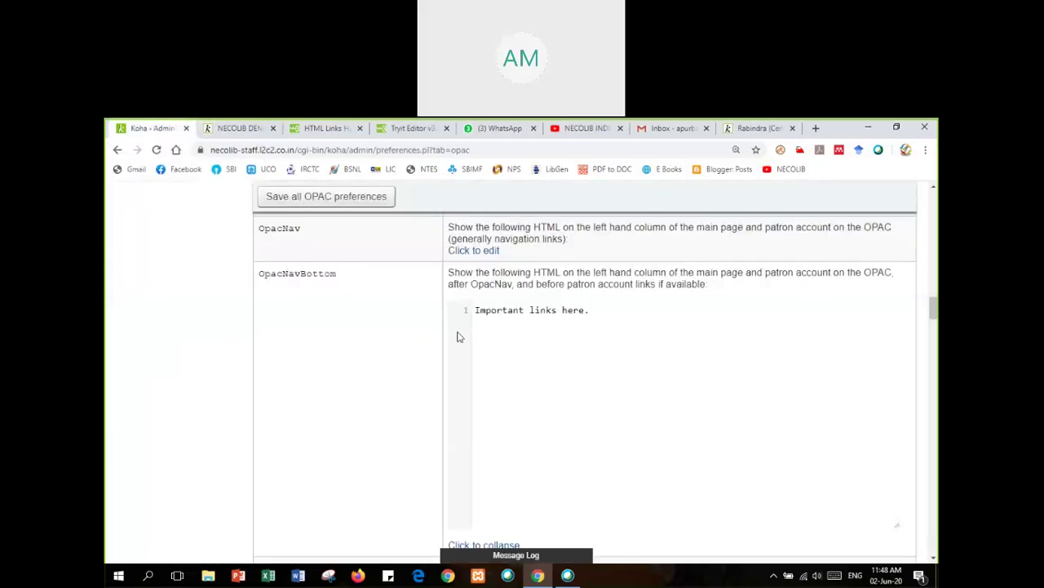
left_click_drag(601, 312, 469, 314)
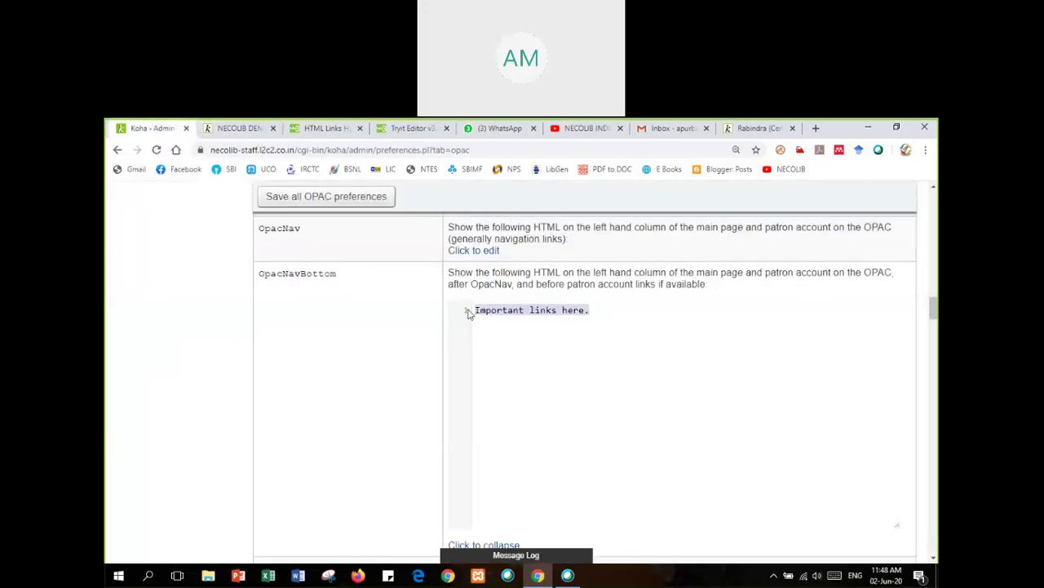
type("NOTICE")
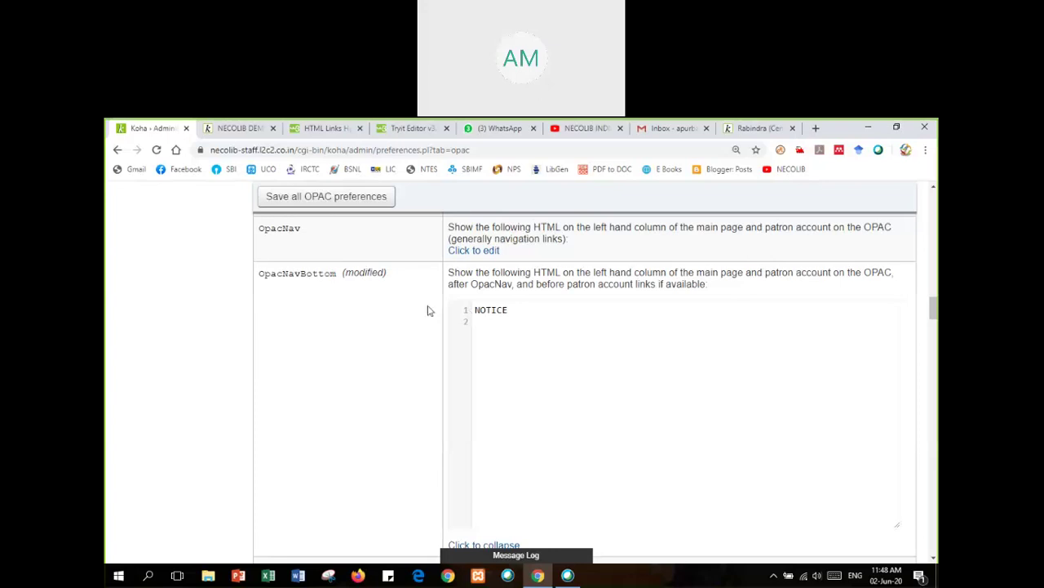
left_click(329, 199)
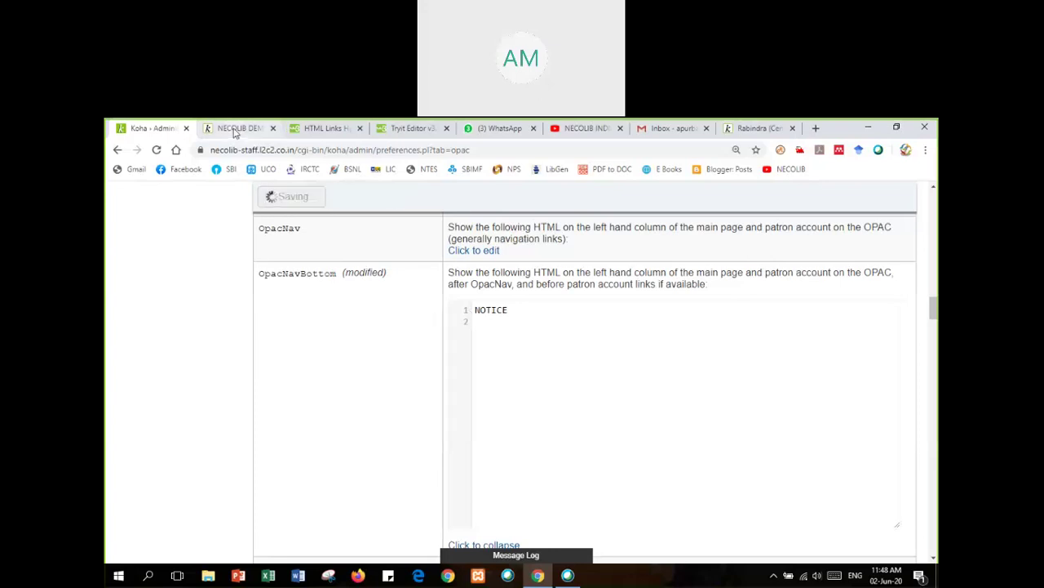
- Reload the NECOLIB demo OPAC home page to check the text below the navigation links
left_click(235, 128)
left_click(157, 149)
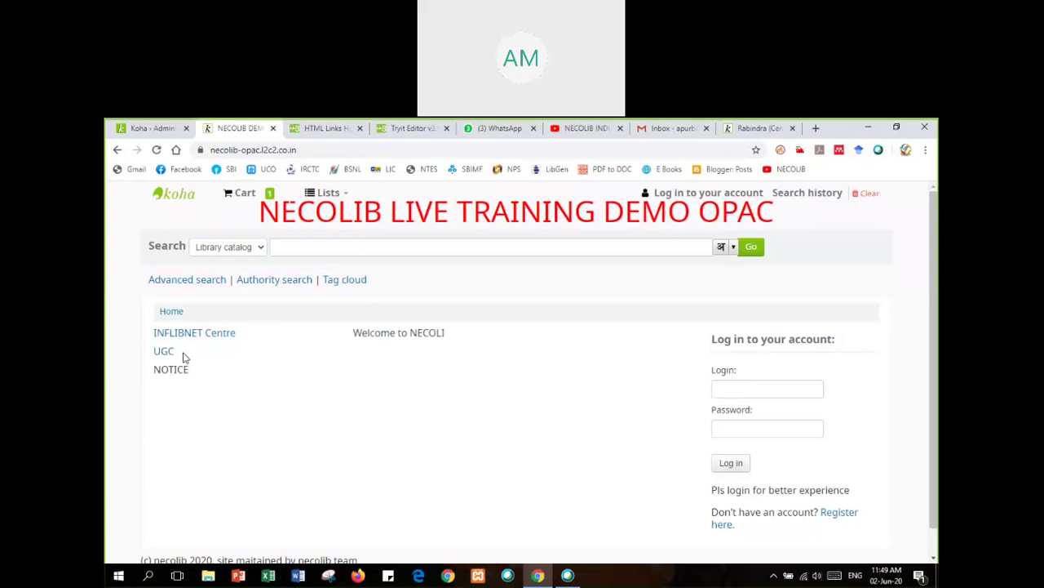
- Collapse the OpacNavBottom editor in Koha and open the OPACNoResultsFound preference for editing
left_click(151, 128)
scroll(465, 416, "down", 2)
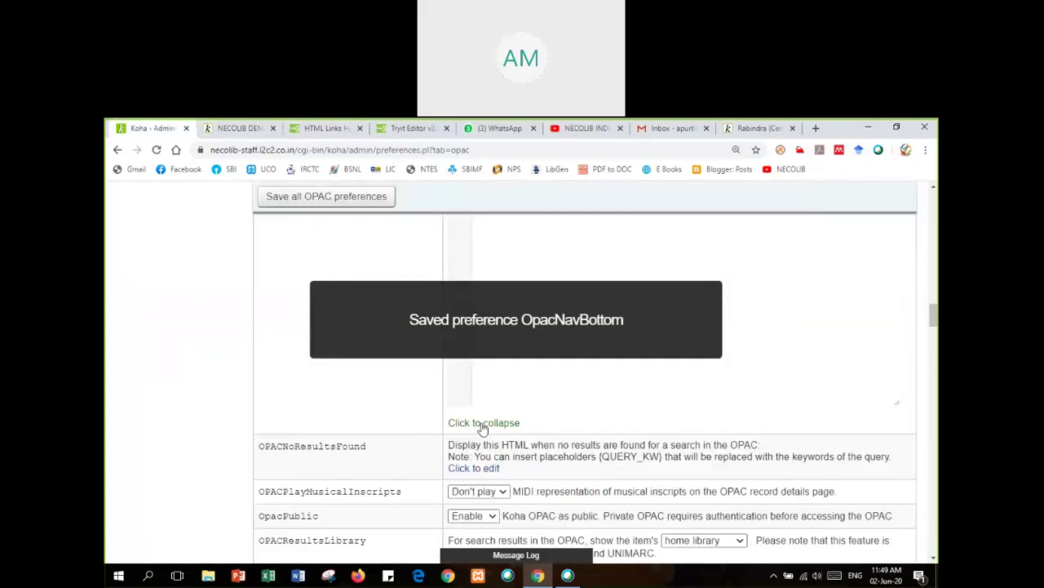
left_click(484, 423)
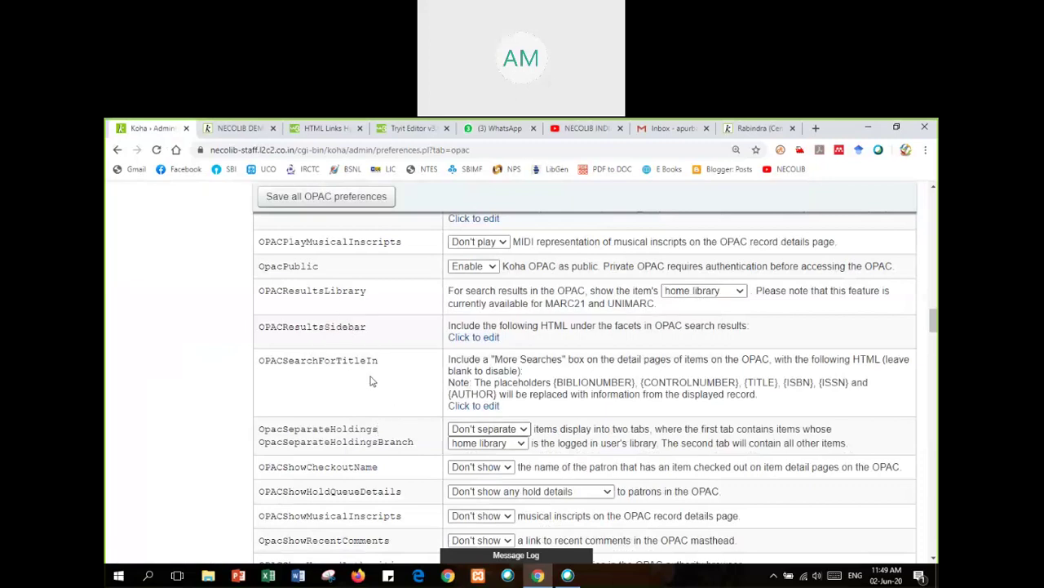
scroll(370, 382, "up", 2)
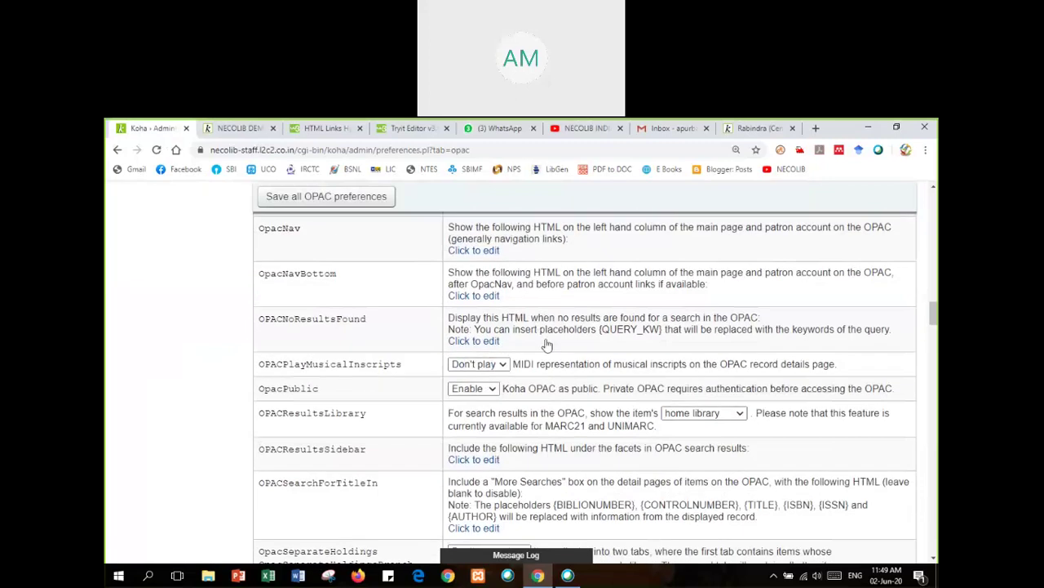
left_click(489, 346)
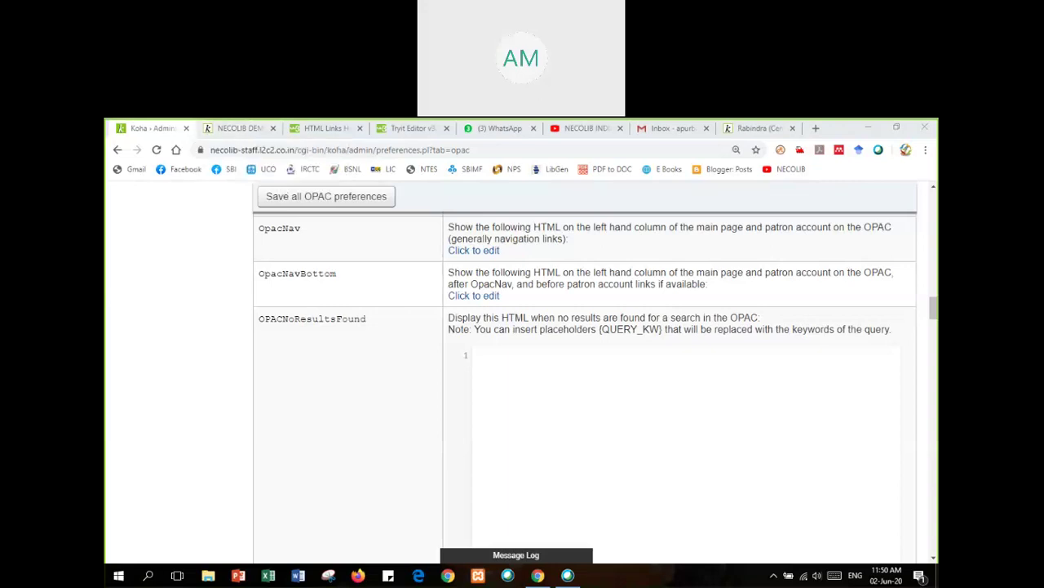
- Copy the address of the large library photo on Assam University's OPAC and paste it into a new browser tab's address
left_click(569, 576)
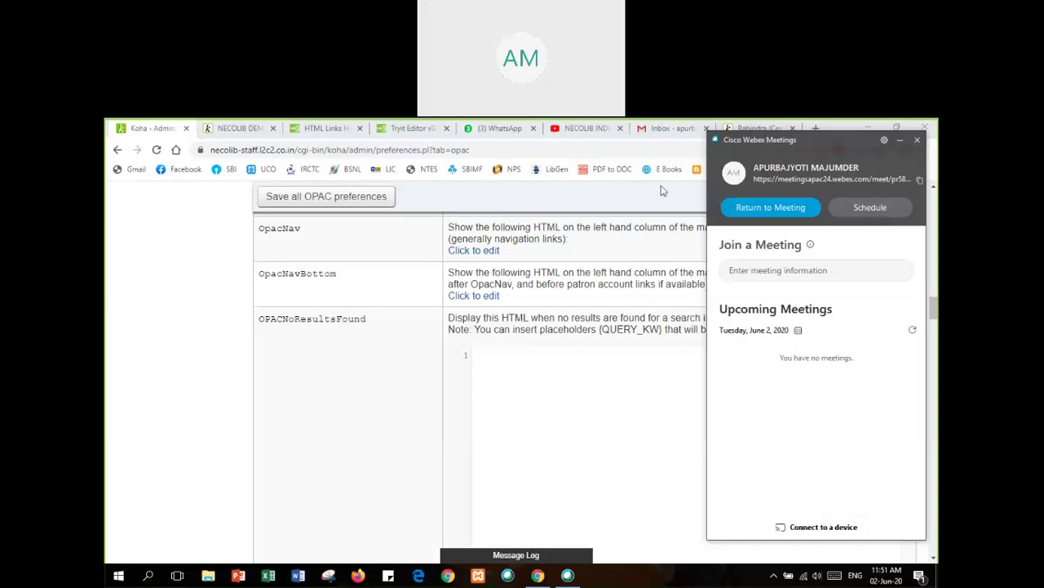
left_click(744, 128)
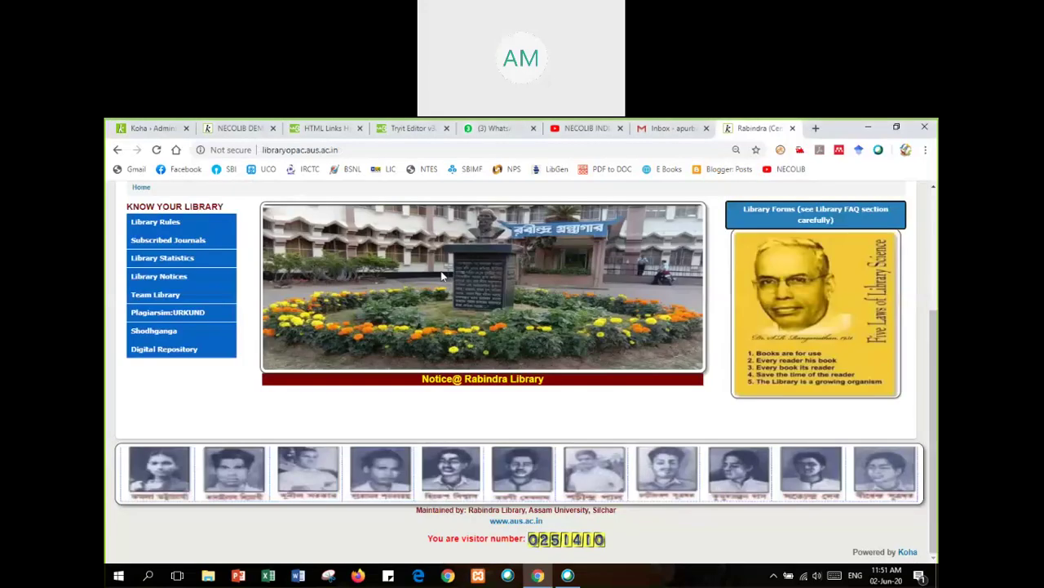
right_click(441, 277)
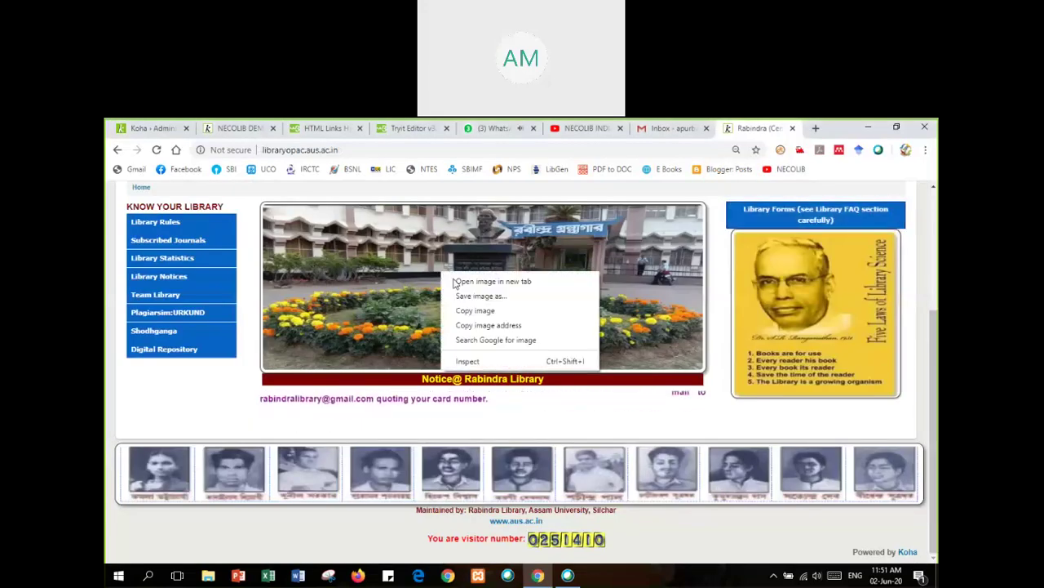
left_click(481, 326)
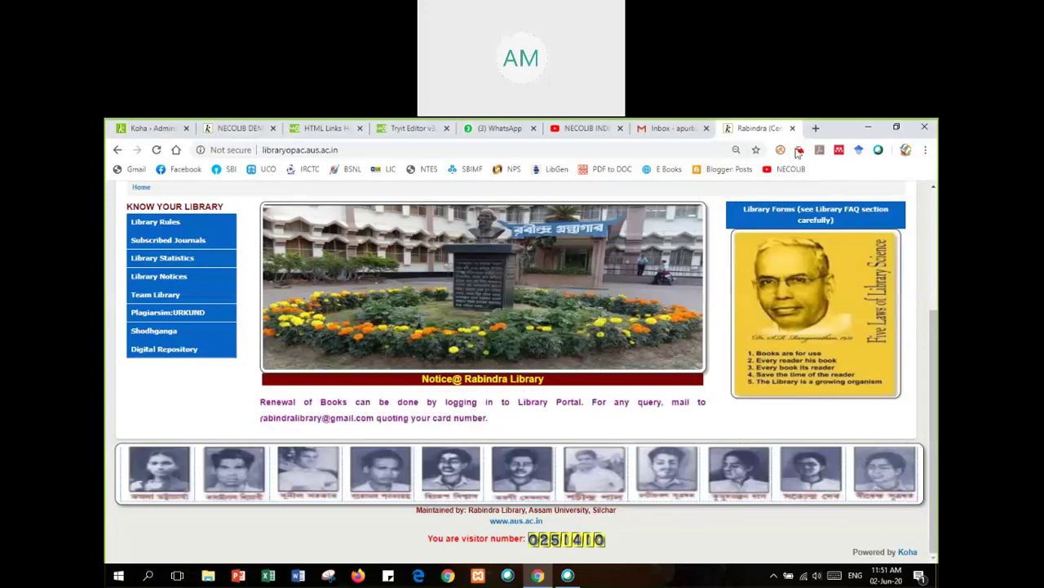
key("ctrl+t")
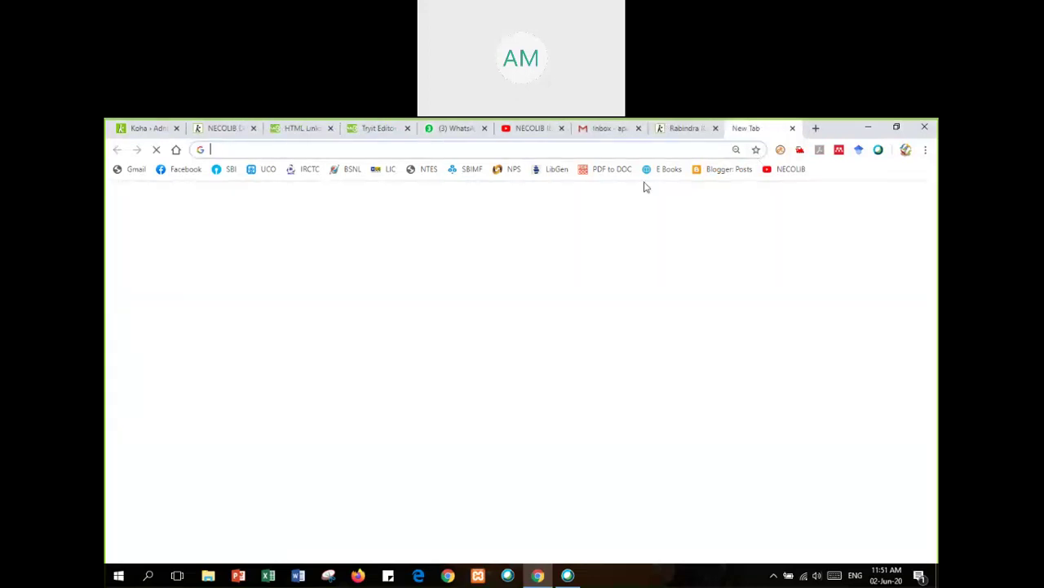
key("ctrl+v")
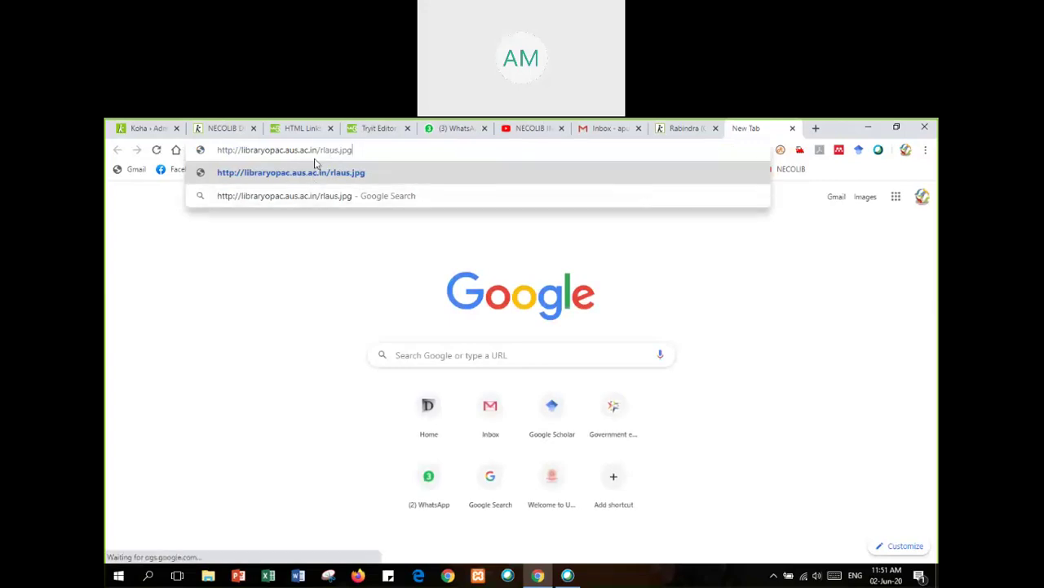
- Close the old Tryit Editor page and search Google for "insert image in html w3schools" in place of the HTML Links page
left_click(367, 131)
key("ctrl+w")
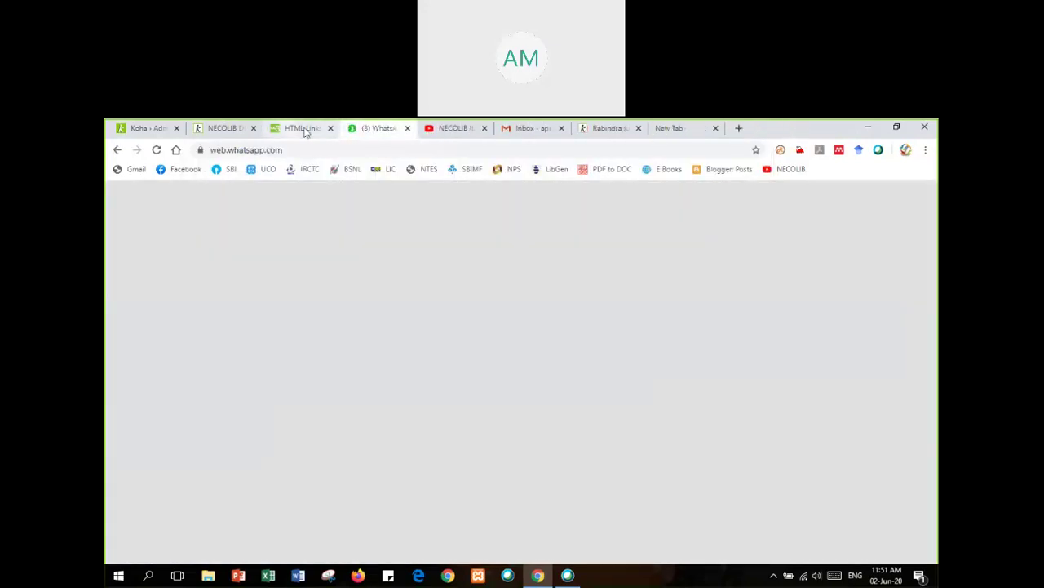
left_click(304, 129)
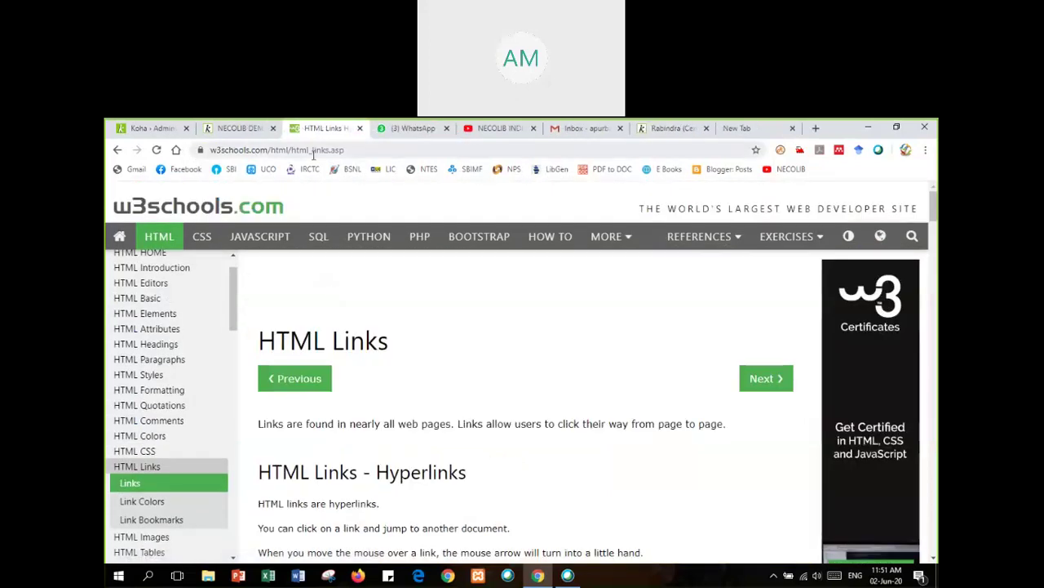
left_click(313, 153)
type("inser")
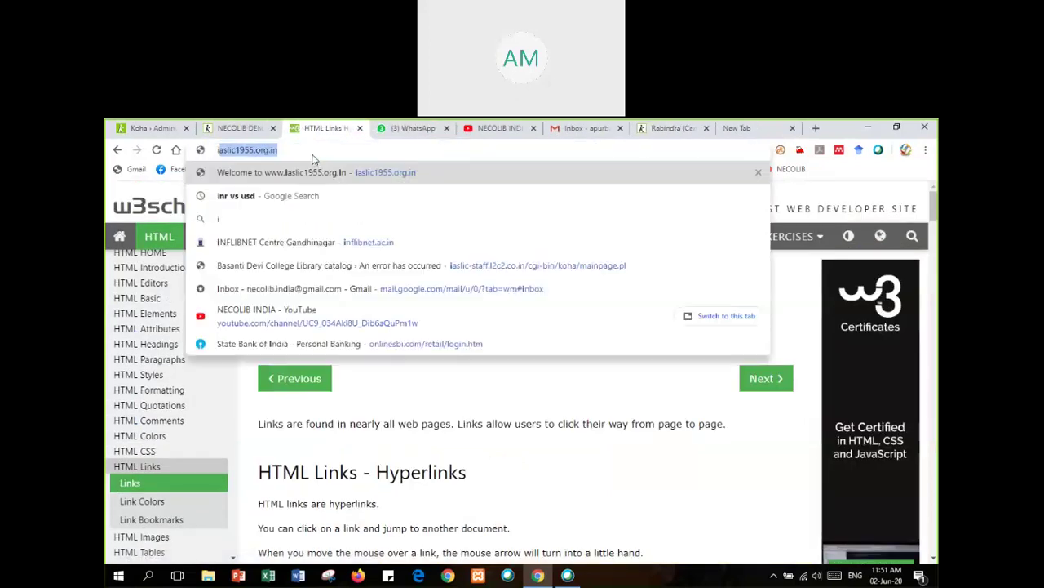
type("t image")
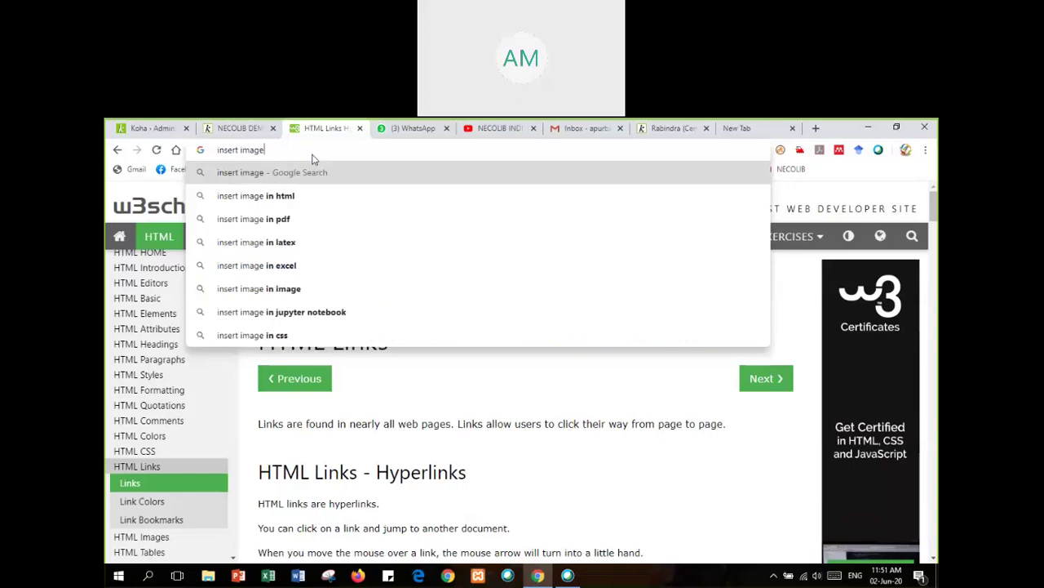
key("Down")
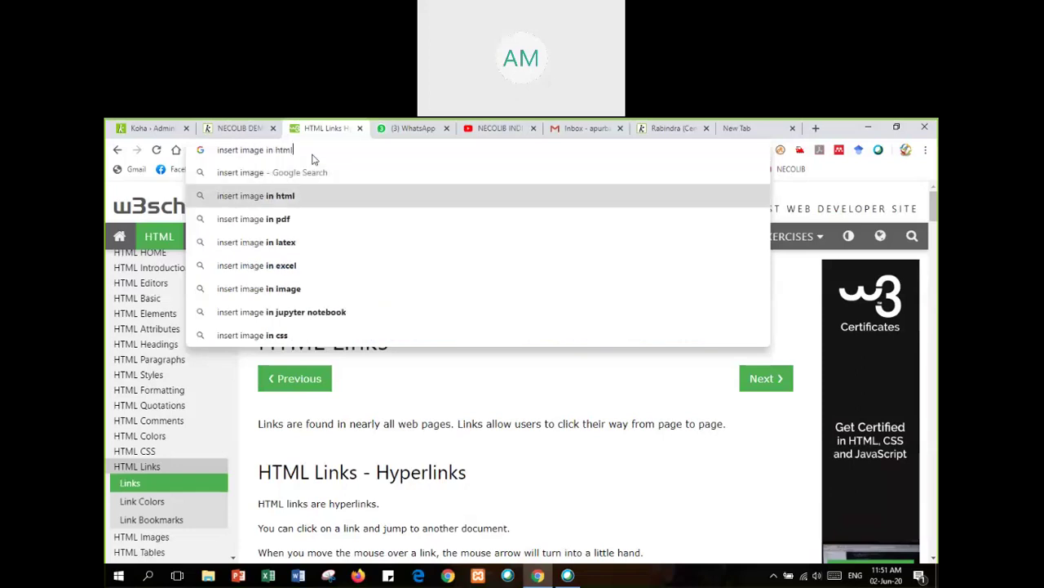
key("Right")
type("w")
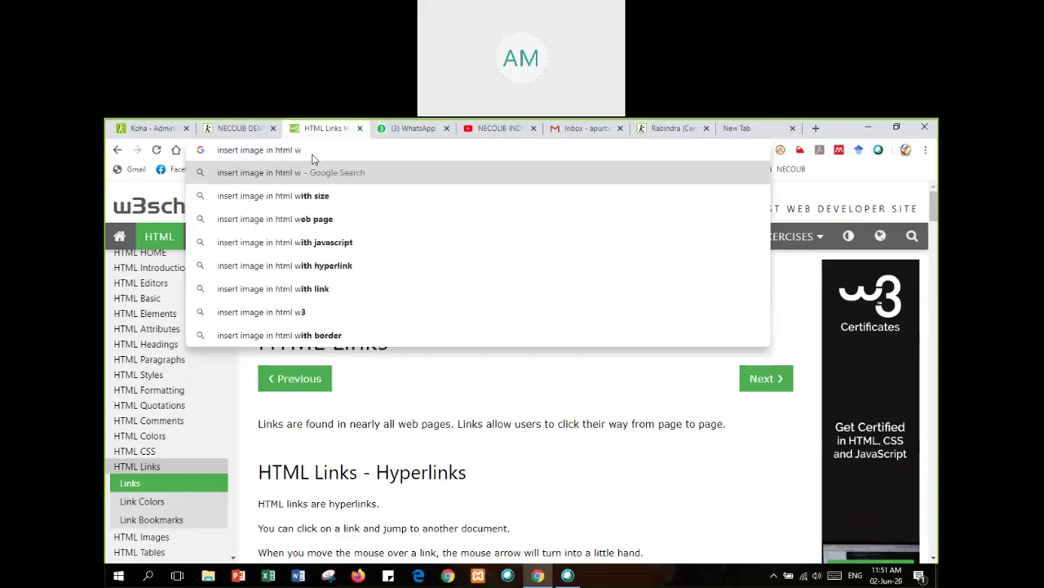
type("3school")
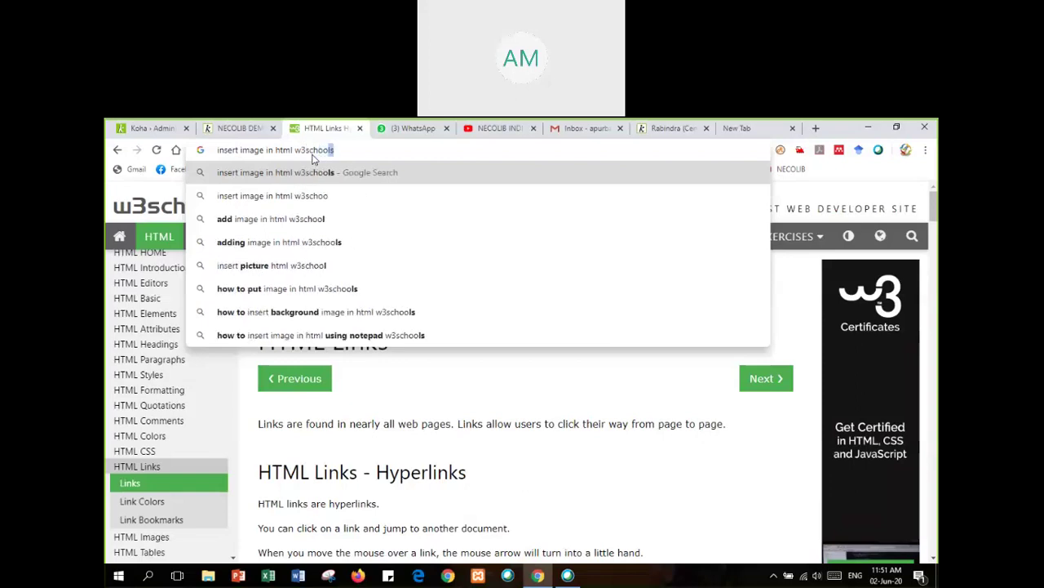
key("Return")
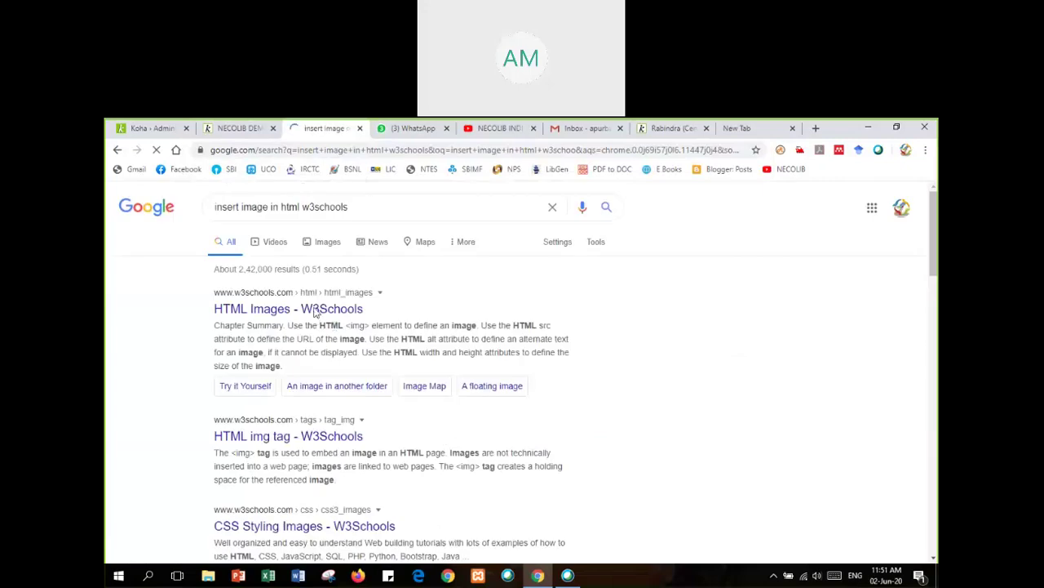
- Open the W3Schools HTML Images tutorial and try its pic_trulli.jpg image example in the online editor
left_click(265, 313)
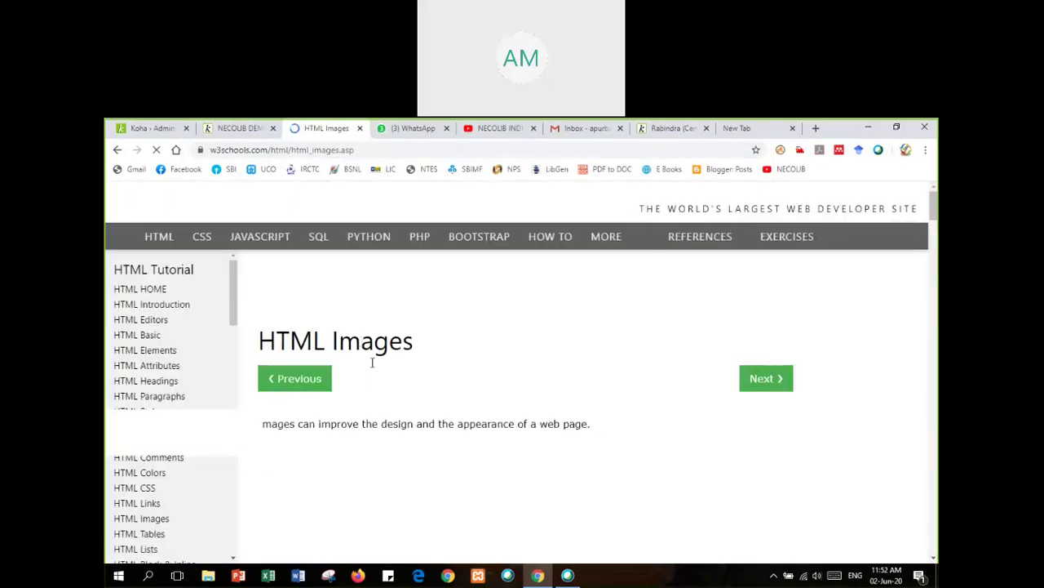
scroll(455, 398, "down", 5)
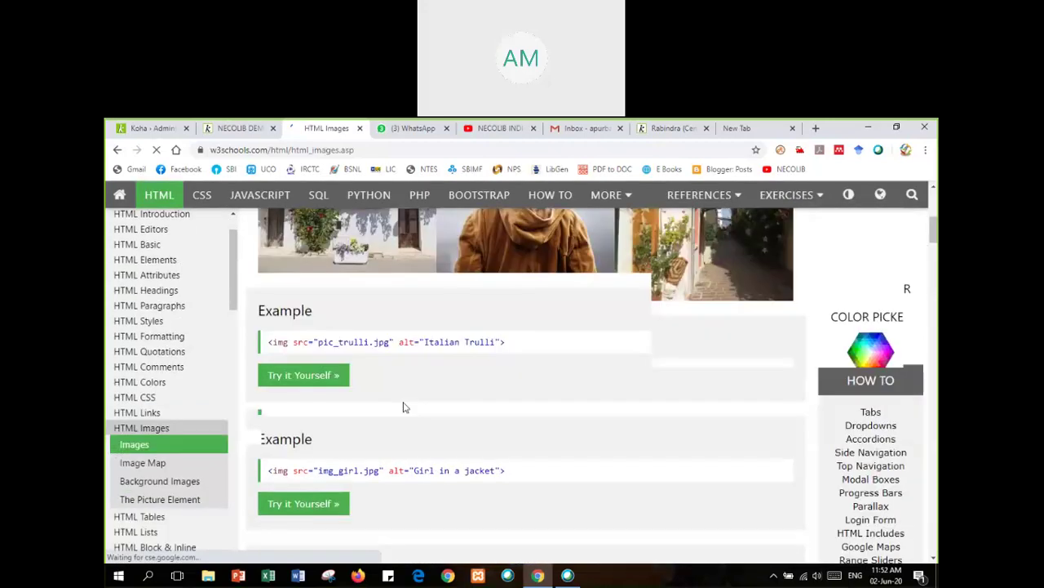
left_click(316, 381)
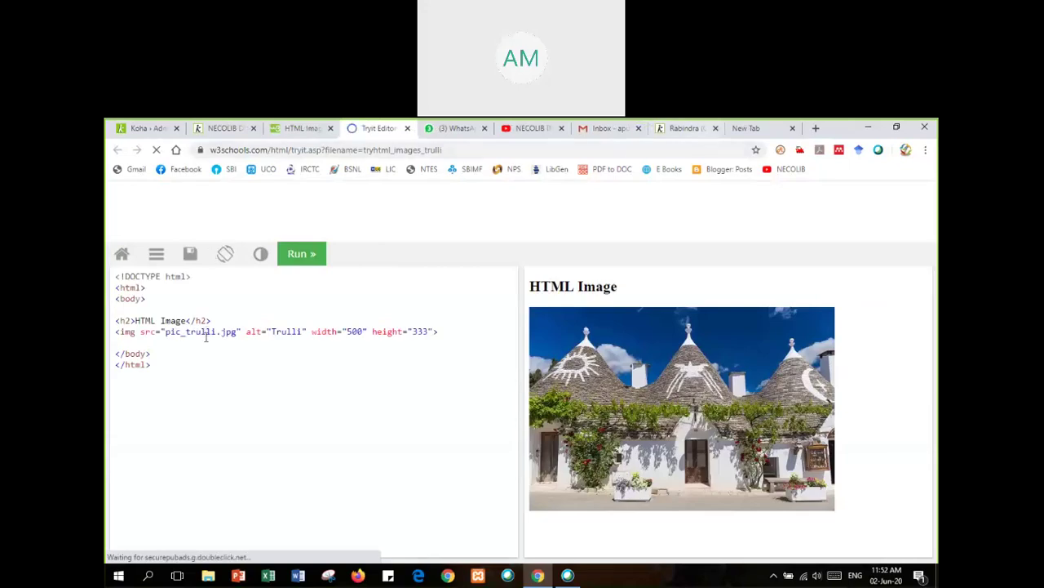
left_click(166, 334)
left_click_drag(166, 333, 181, 334)
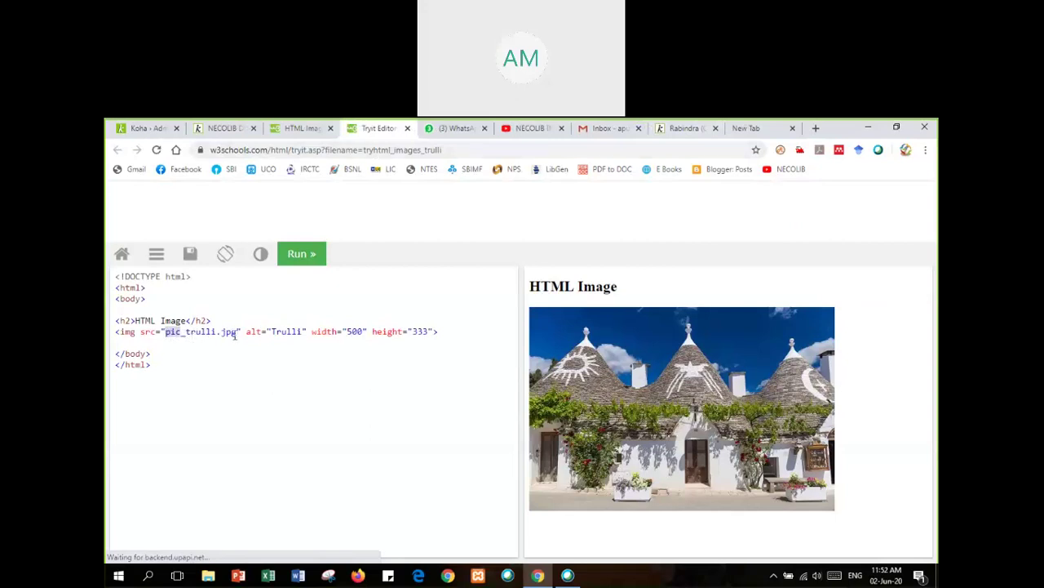
key("ctrl+v")
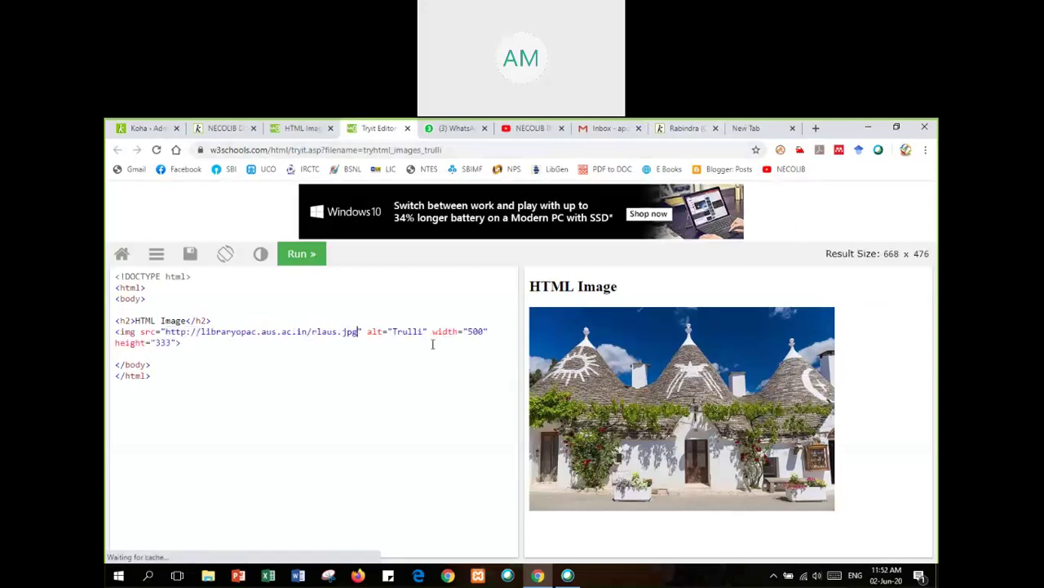
double_click(406, 331)
type("neco")
left_click(297, 254)
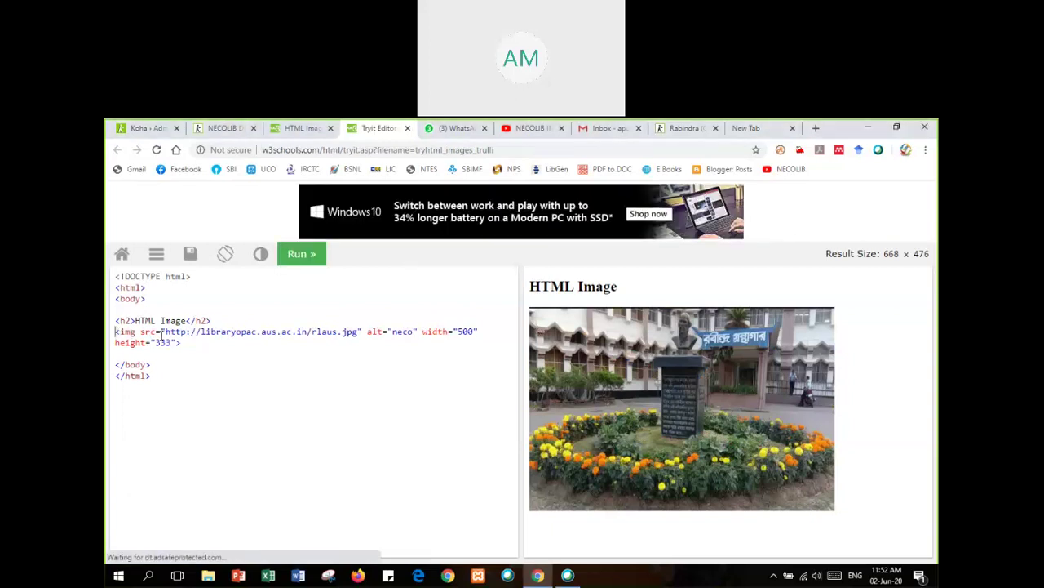
- Replace the <hr> line in the OpacMainUserBlock preference with the rlaus.jpg image tag copied from the Tryit Editor
left_click_drag(116, 333, 190, 344)
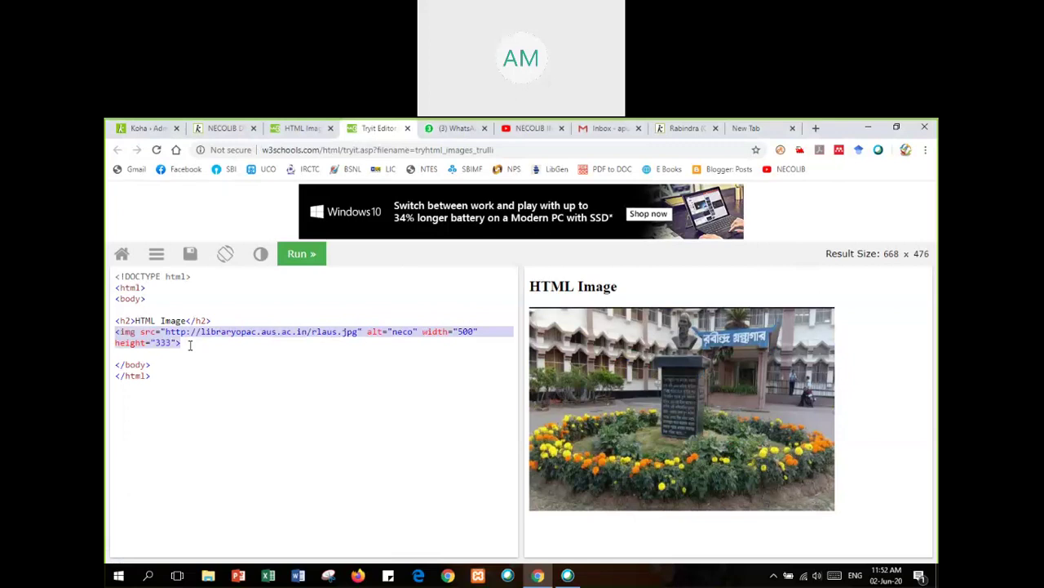
left_click(226, 130)
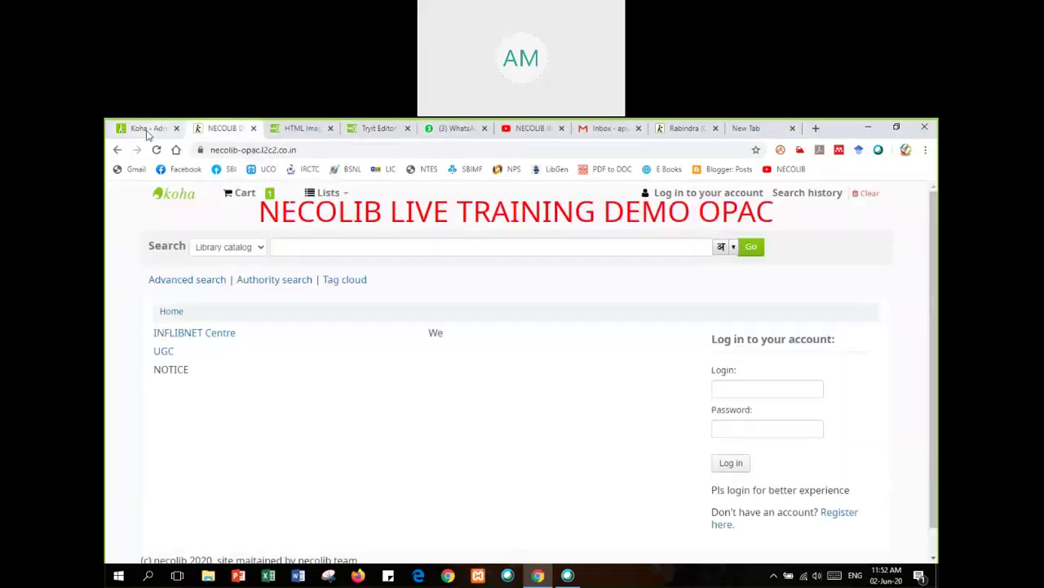
left_click(147, 130)
scroll(389, 359, "up", 3)
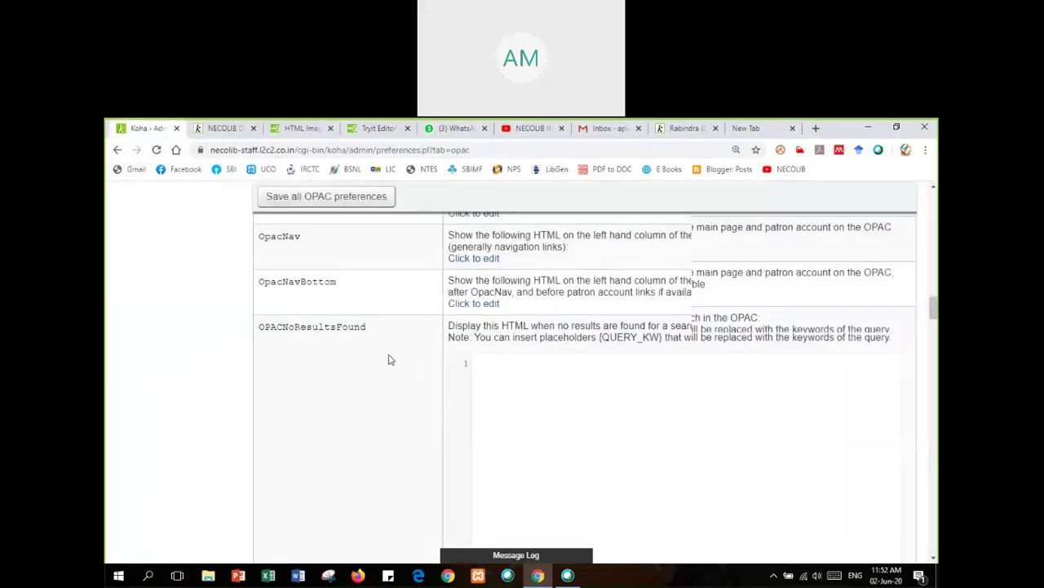
scroll(384, 364, "up", 2)
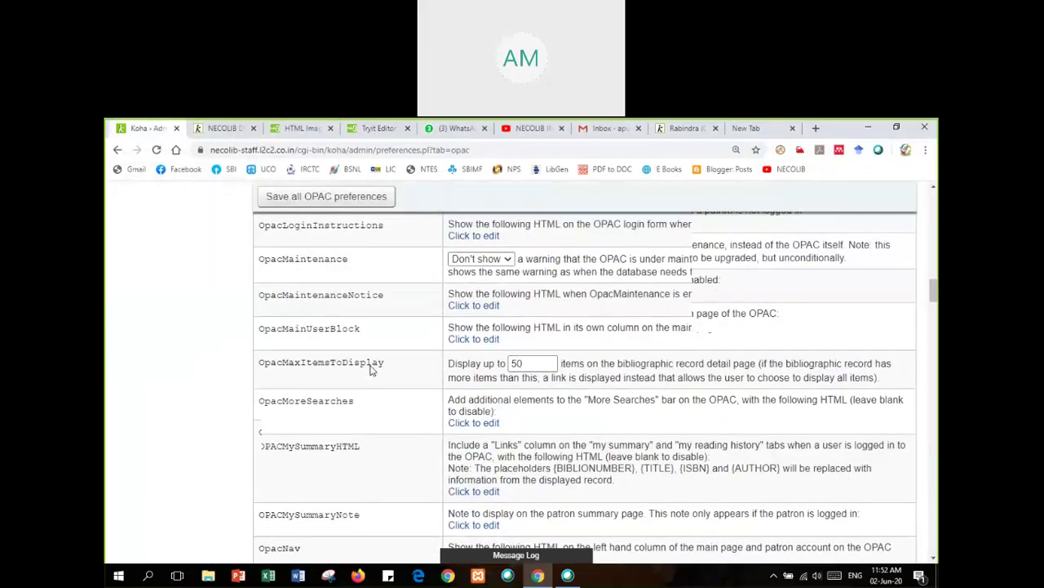
scroll(370, 369, "up", 1)
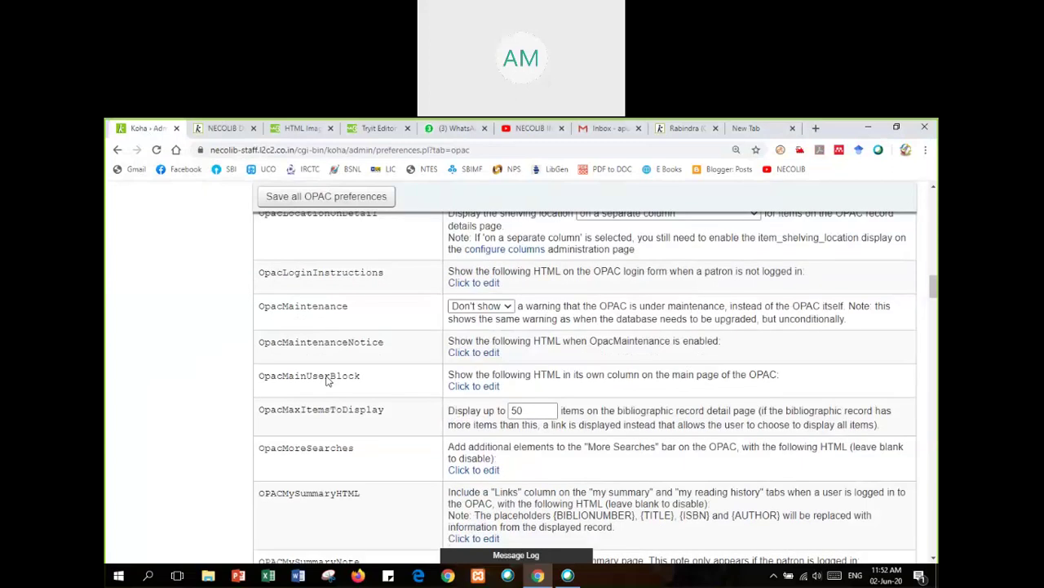
left_click(465, 388)
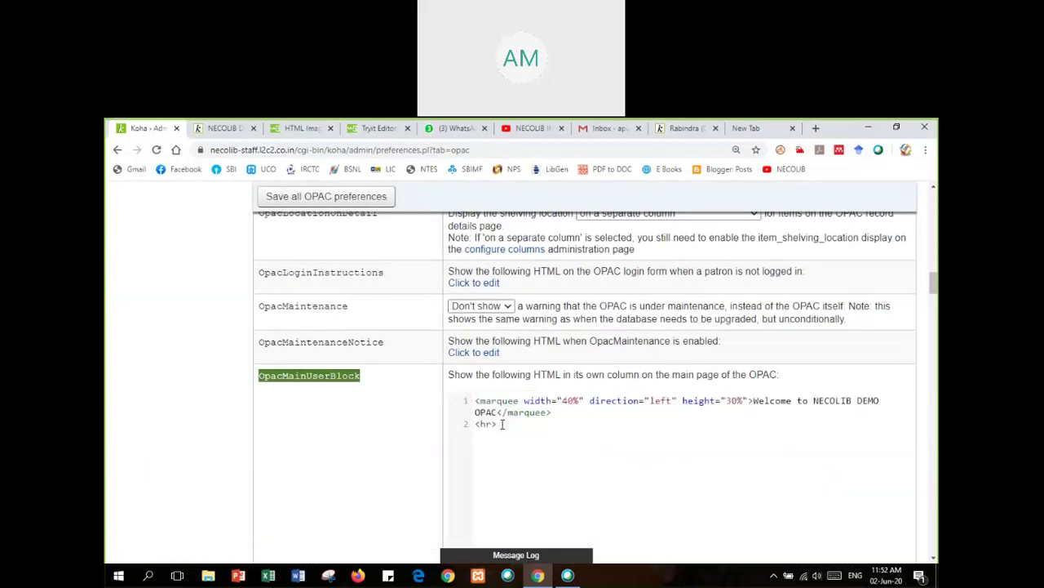
left_click_drag(476, 425, 498, 425)
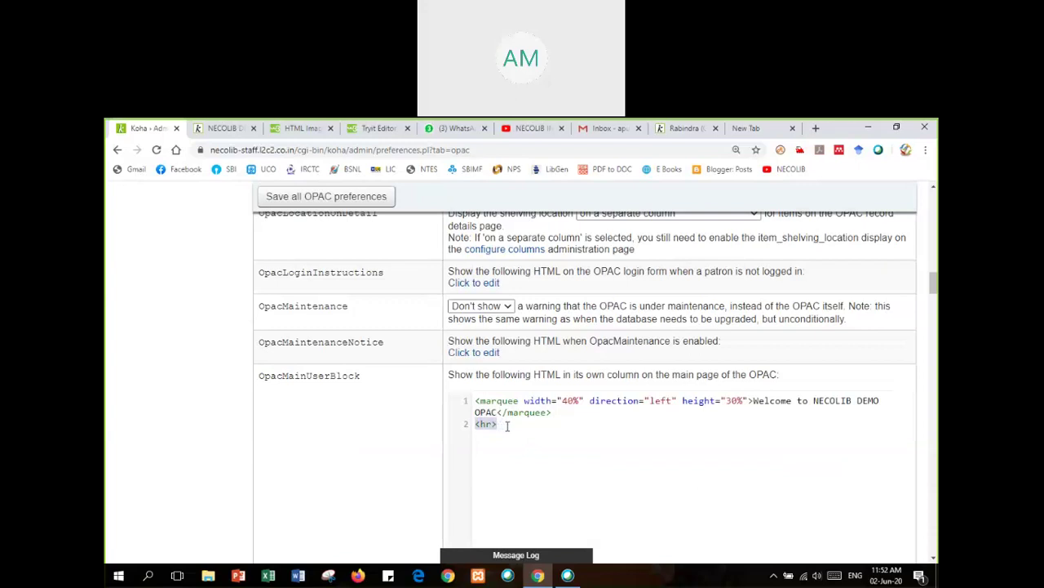
key("ctrl+v")
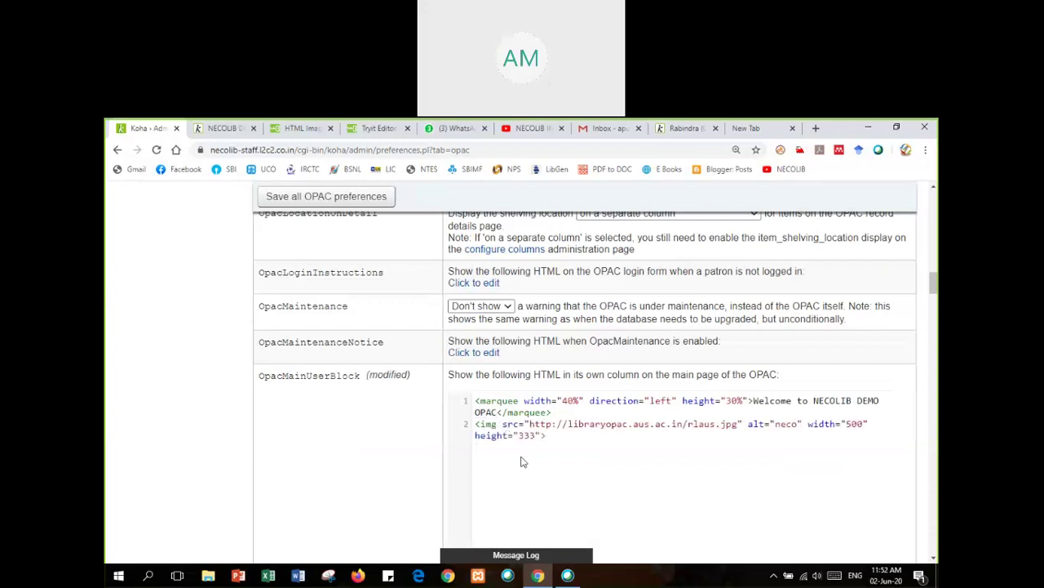
- Save all OPAC preferences and reload the NECOLIB demo OPAC's home page to check the inserted image
left_click(348, 200)
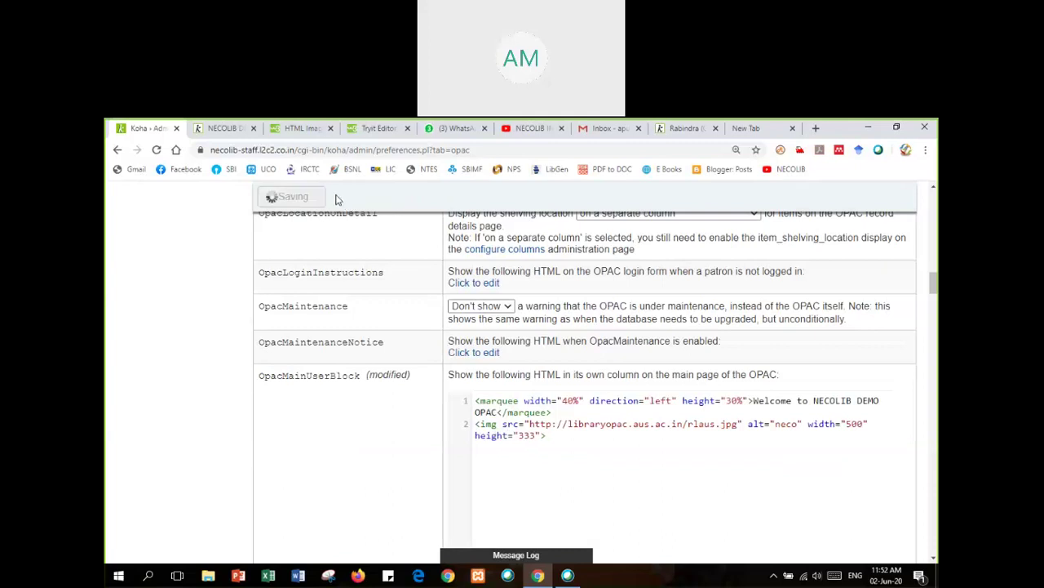
left_click(230, 132)
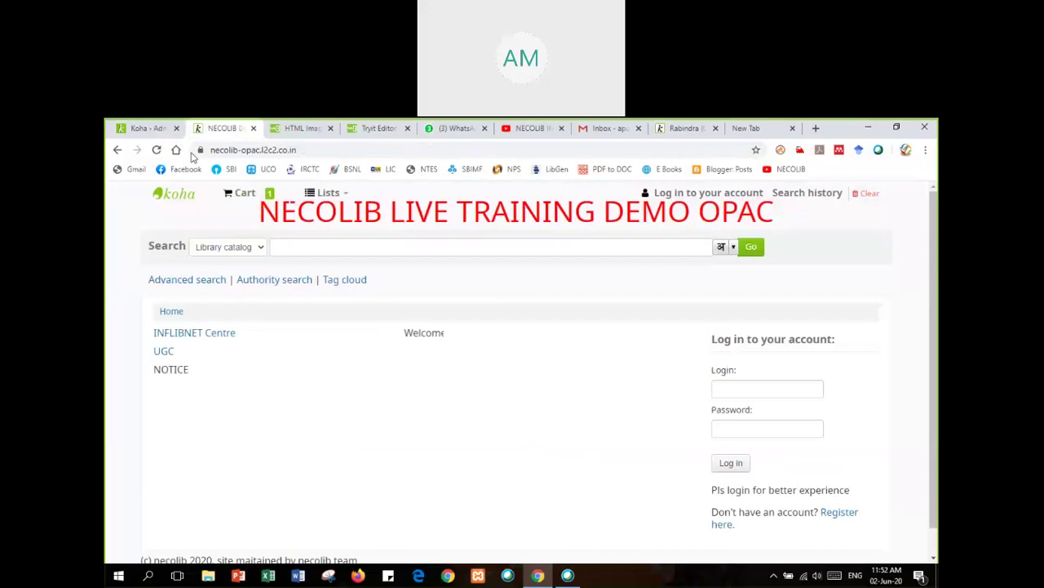
left_click(158, 150)
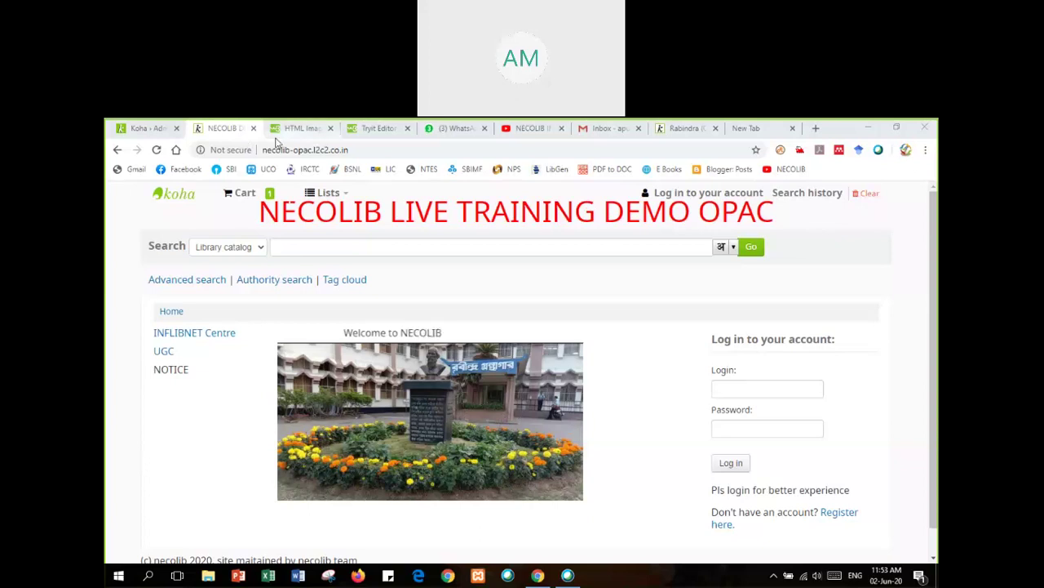
- Set the image's width to 100% and its height to 400 in the OpacMainUserBlock HTML
left_click(145, 129)
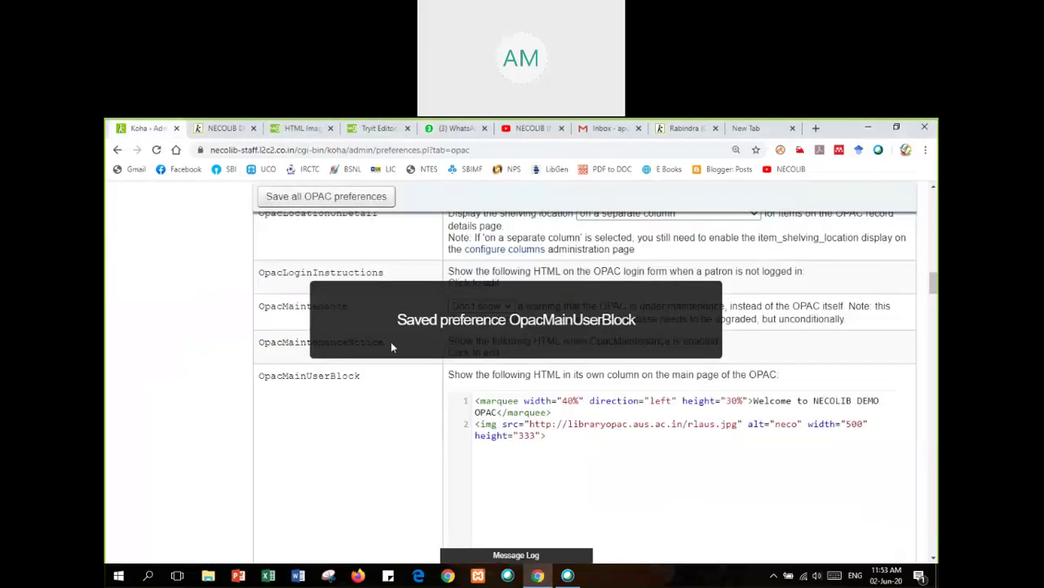
left_click(854, 425)
key("BackSpace")
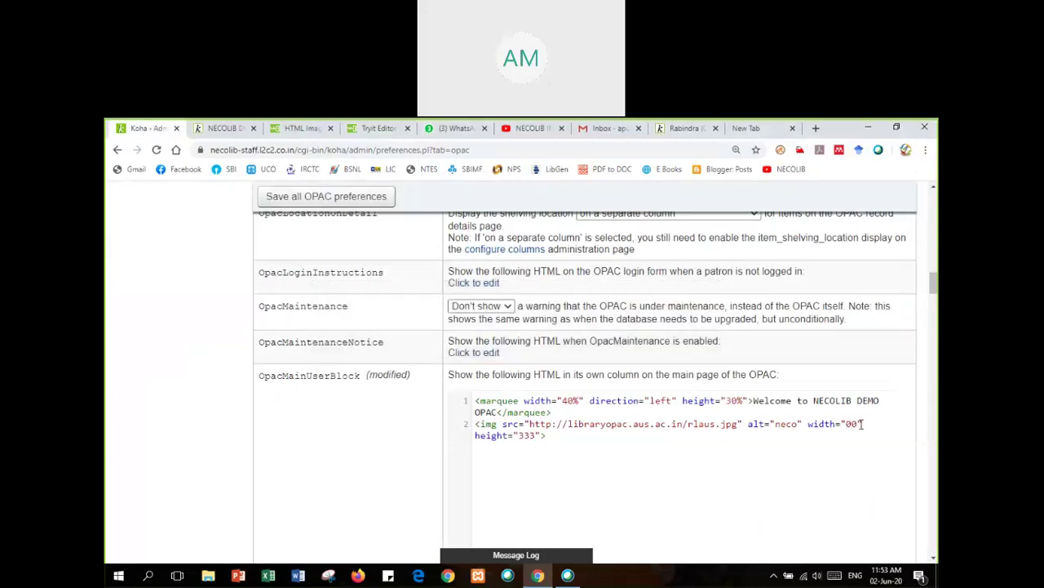
key("Delete")
key("Delete")
type("100%")
left_click(526, 435)
key("Delete")
key("Delete")
key("BackSpace")
type("400")
- Save the new image size and compare the reloaded demo OPAC with Assam University's Rabindra Library OPAC
left_click(288, 197)
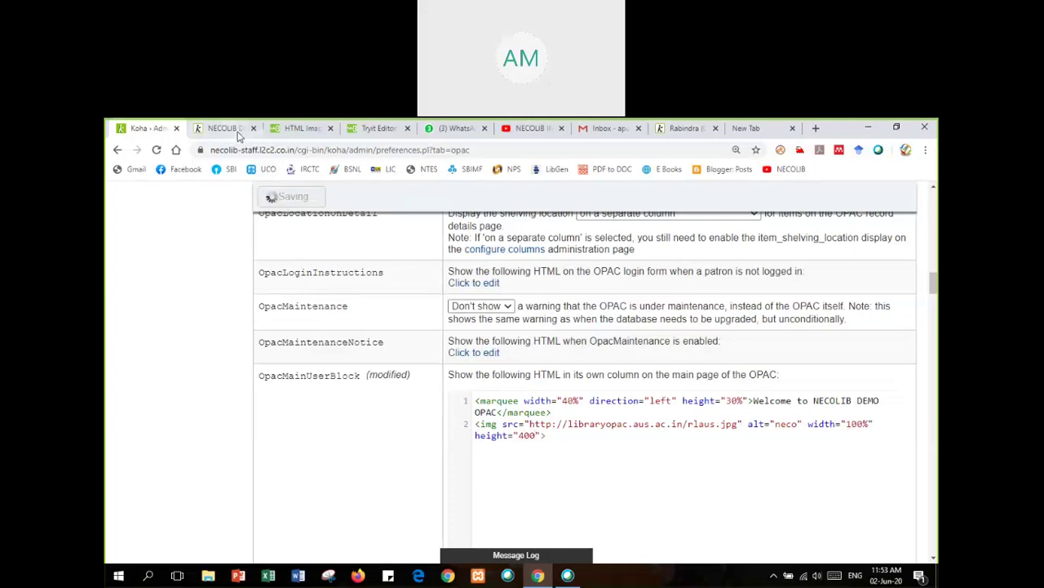
left_click(236, 131)
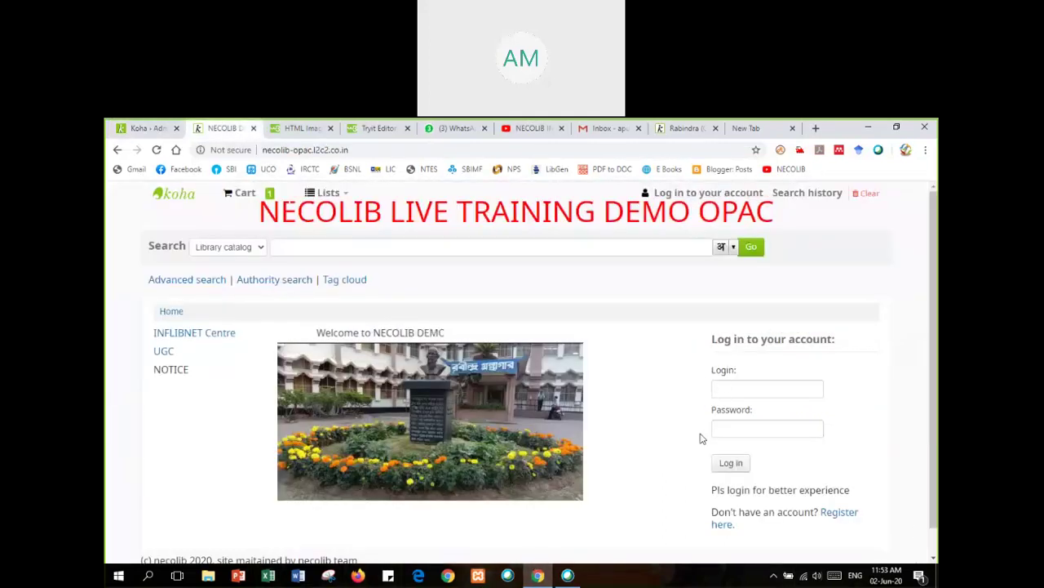
left_click(156, 150)
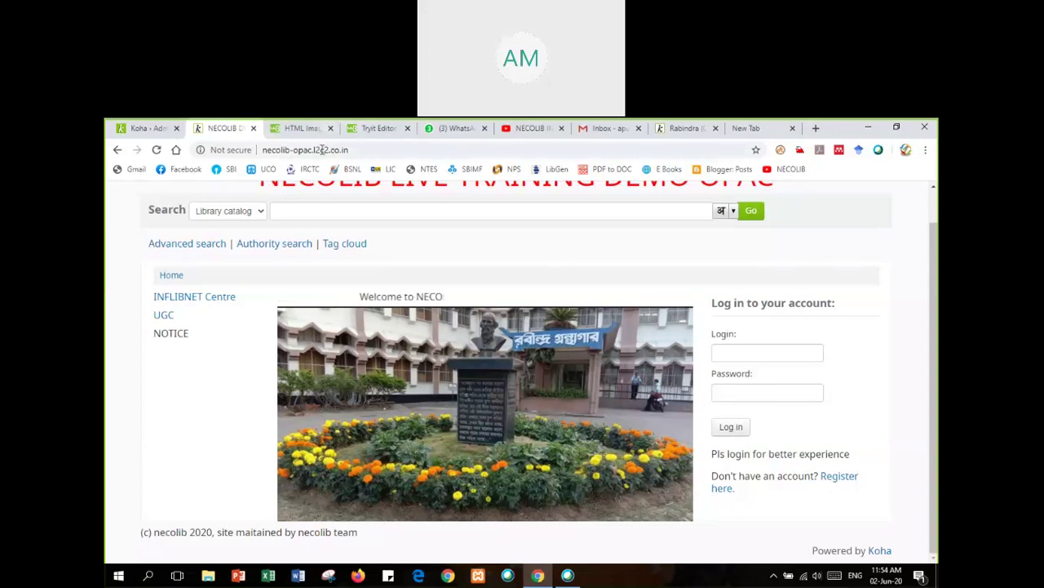
left_click(687, 128)
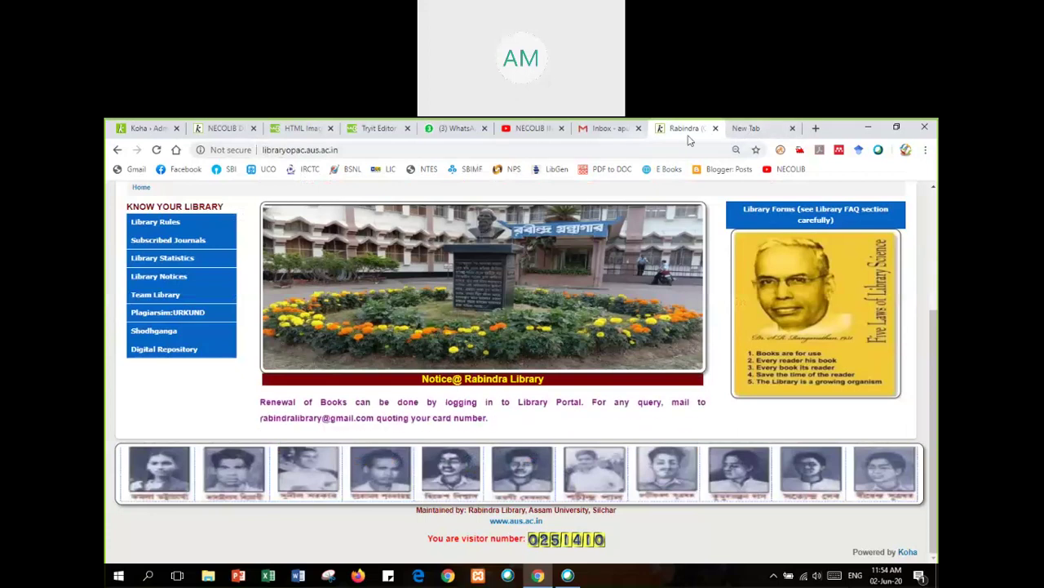
- Open the OpacNav preference's HTML and examine its INFLIBNET Centre and UGC link lines
left_click(141, 128)
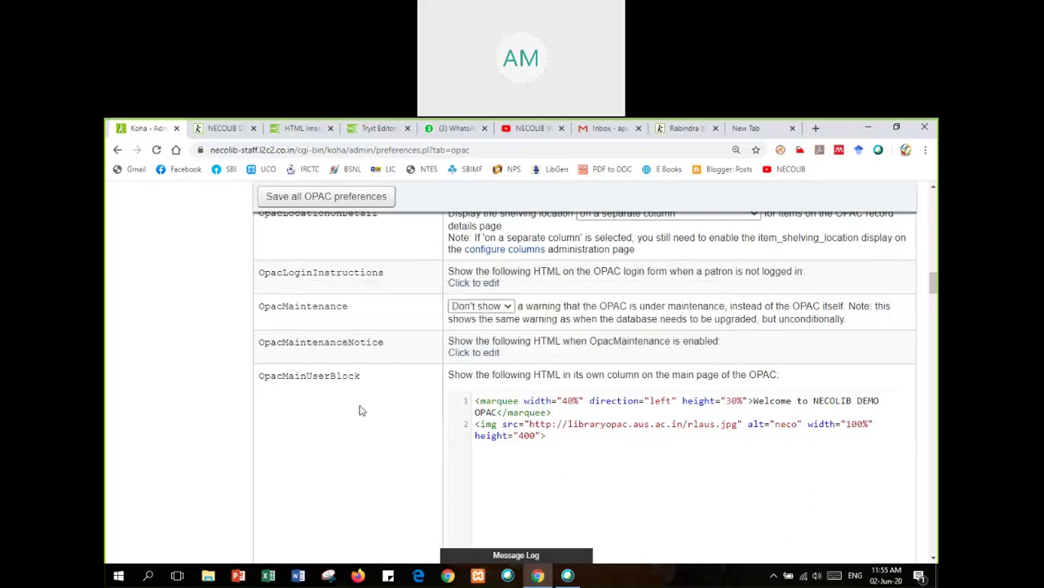
scroll(359, 412, "down", 5)
scroll(362, 414, "down", 3)
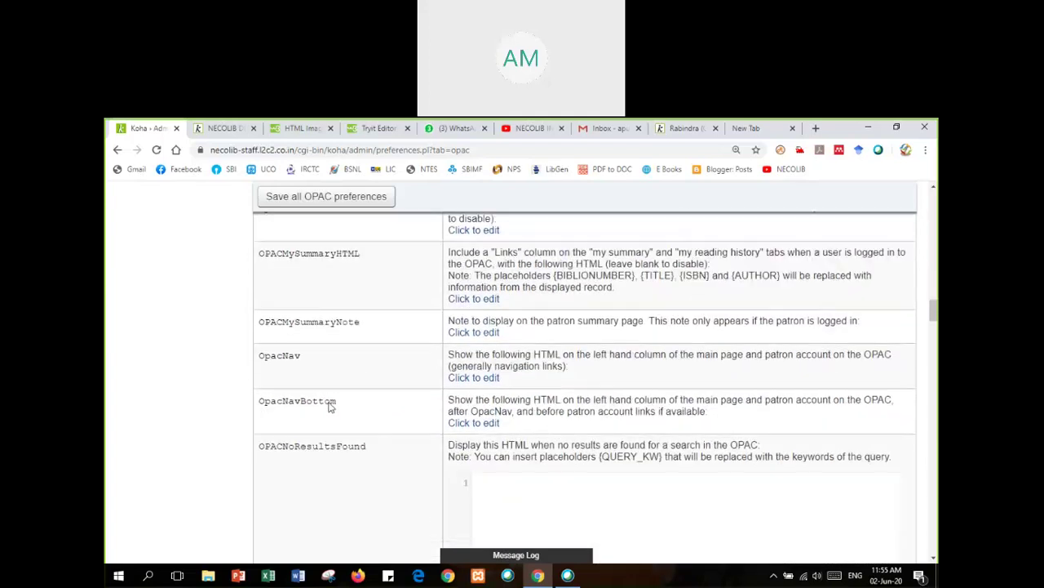
left_click(488, 379)
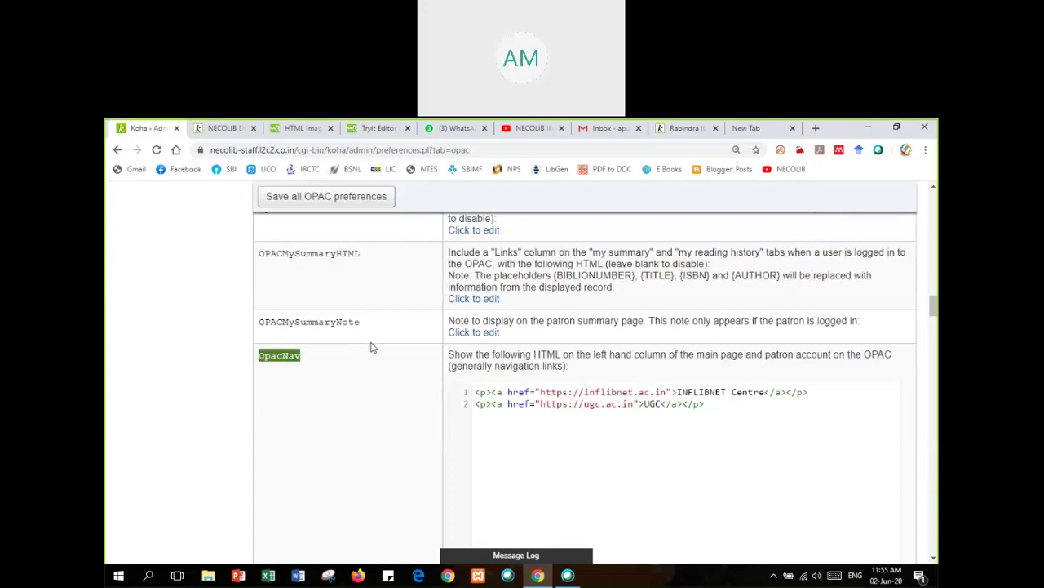
scroll(372, 346, "up", 2)
scroll(345, 373, "up", 1)
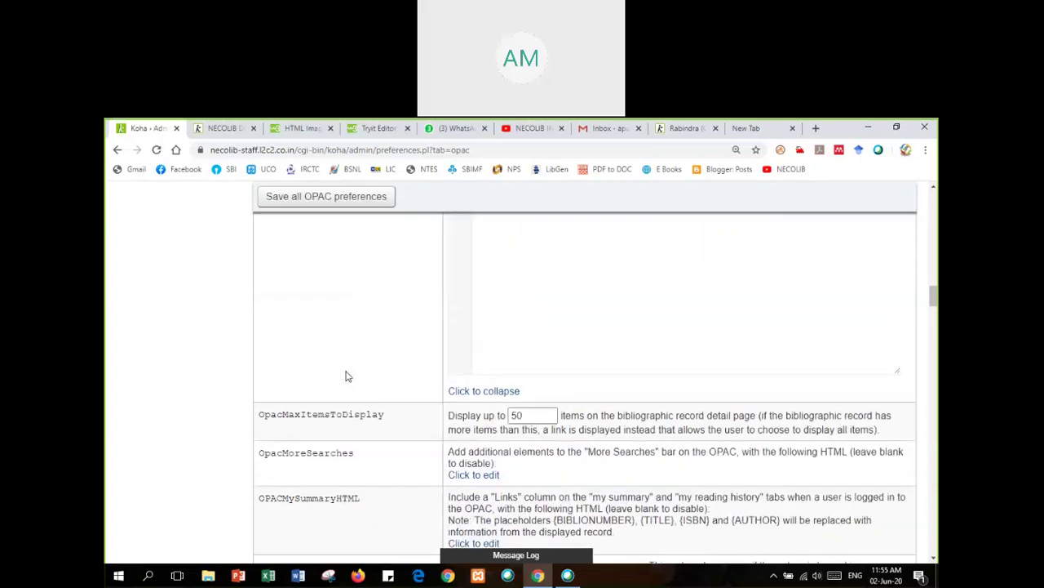
scroll(462, 364, "down", 2)
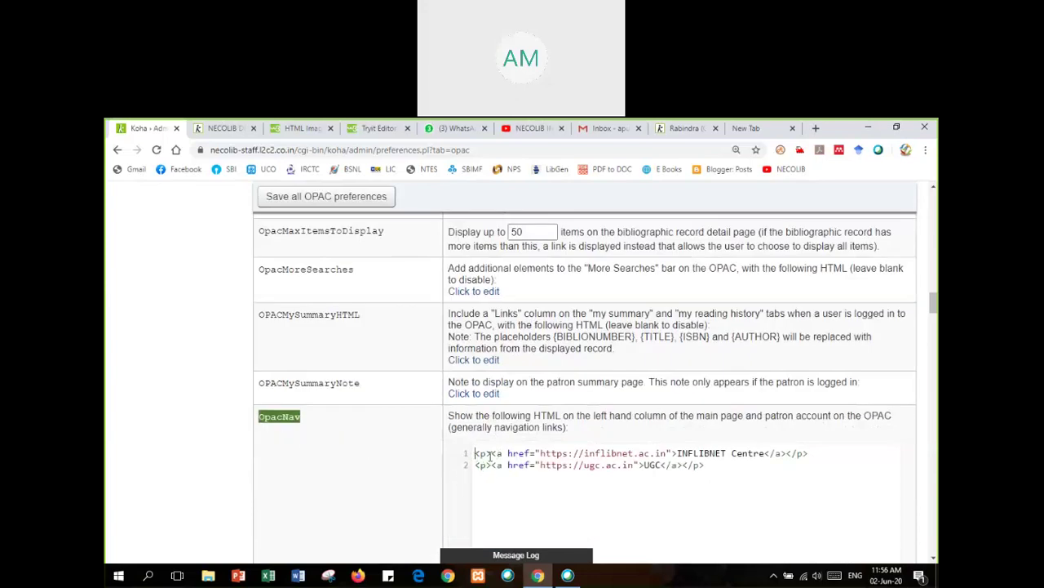
left_click(674, 458)
left_click_drag(674, 460, 819, 457)
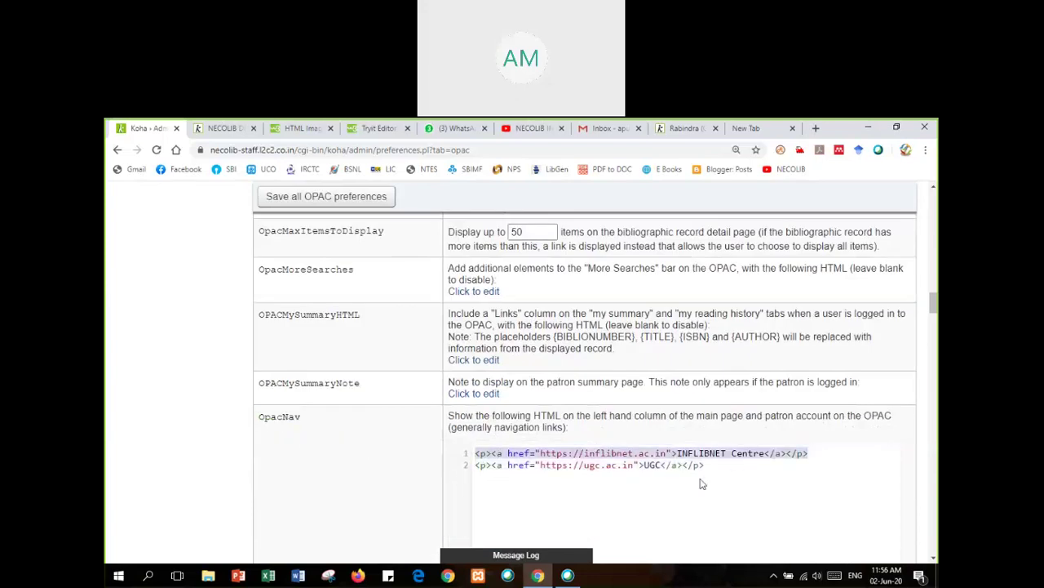
scroll(438, 451, "down", 1)
scroll(437, 451, "down", 1)
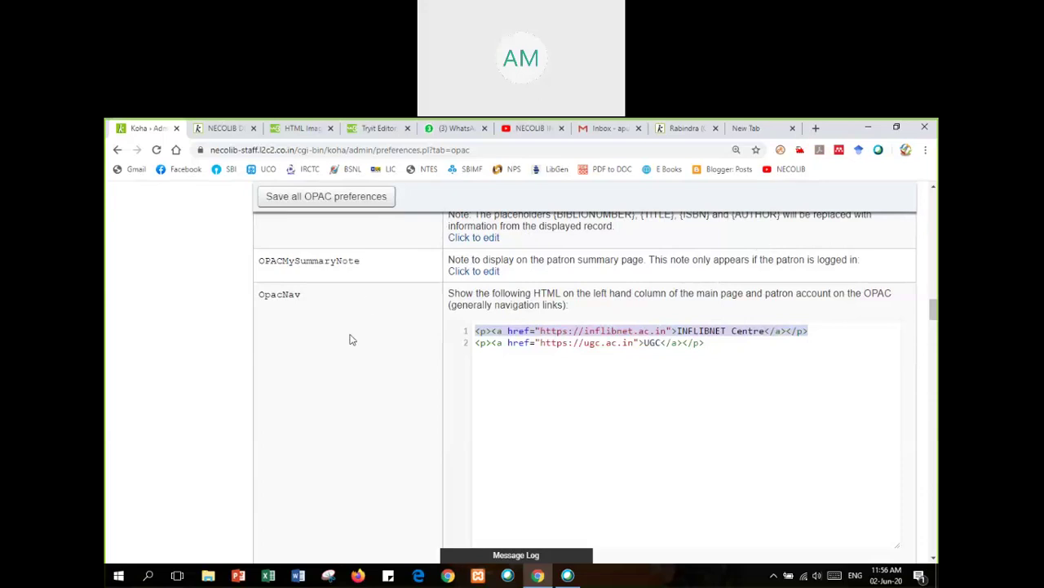
- Add the line "<p Library Time: 10.00 am to 8 pm </p>" below the image tag in OpacMainUserBlock
scroll(353, 343, "up", 2)
scroll(354, 343, "up", 2)
scroll(346, 394, "up", 2)
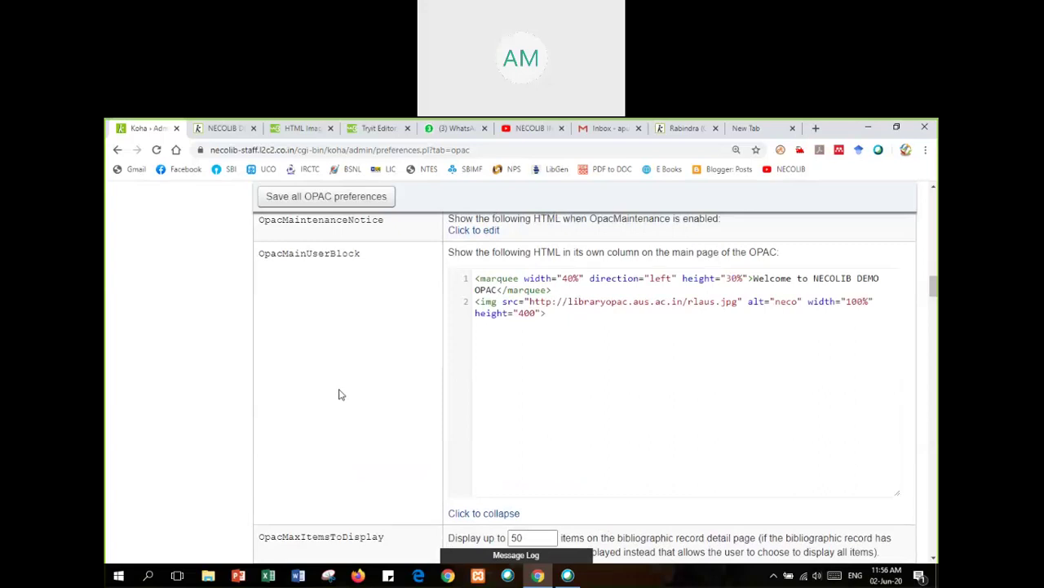
scroll(341, 395, "up", 1)
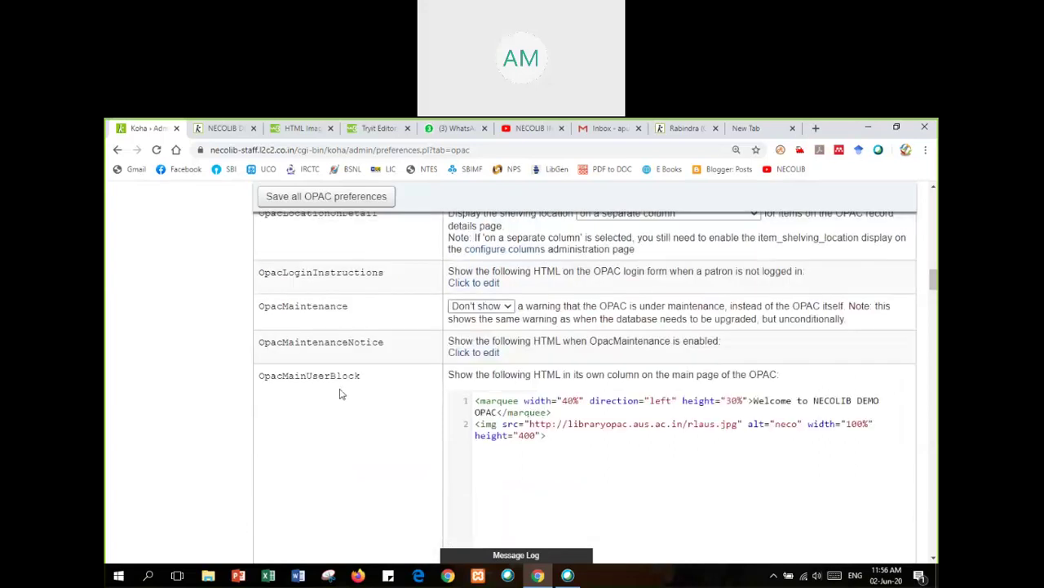
left_click(551, 435)
type("<p")
type("Library T")
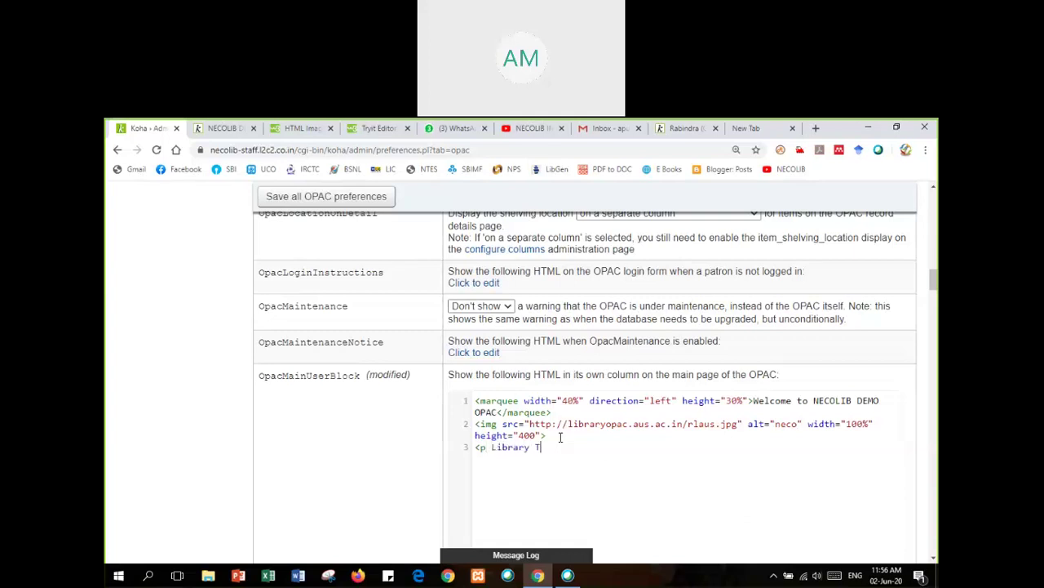
type("ime: 10.00 am to 8 pm </p>")
- Save the OPAC preferences and refresh the demo OPAC's home page to check the Library Time line
left_click(344, 202)
left_click(214, 130)
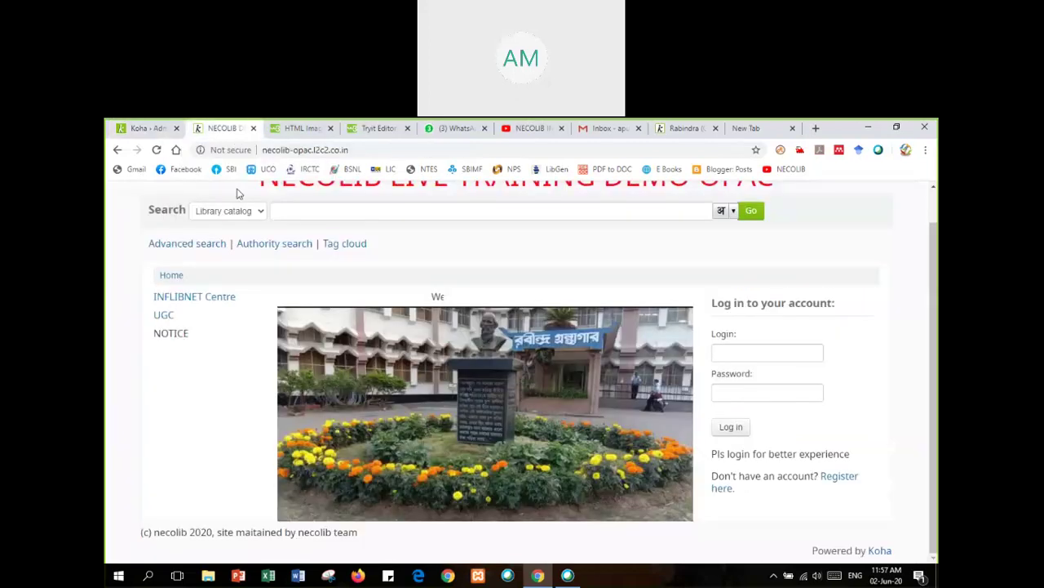
key("F5")
key("F5")
key("F5")
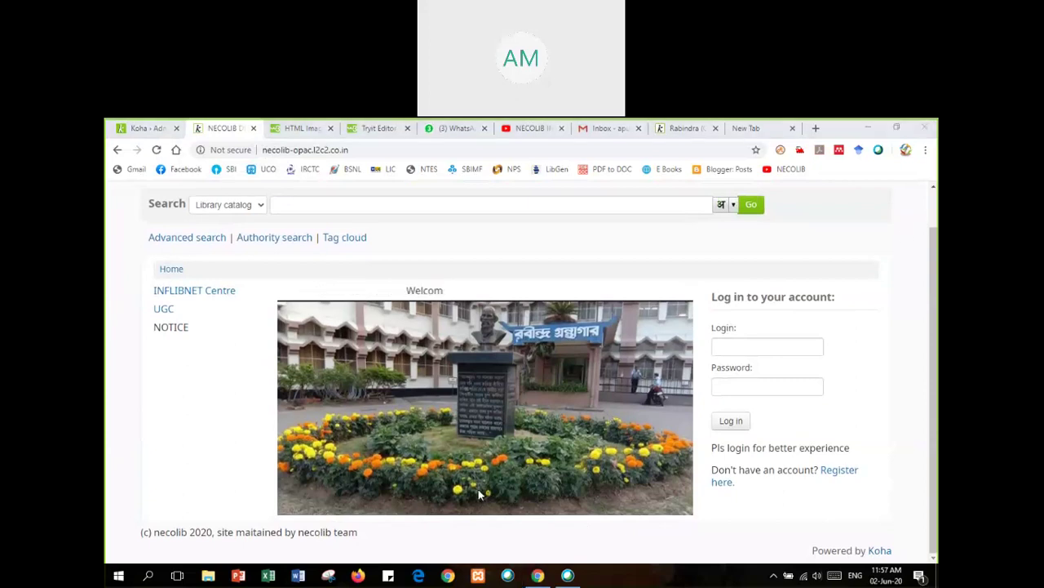
- Close the opening <p> tag of the Library Time line in OpacMainUserBlock and save the OPAC preferences
left_click(141, 128)
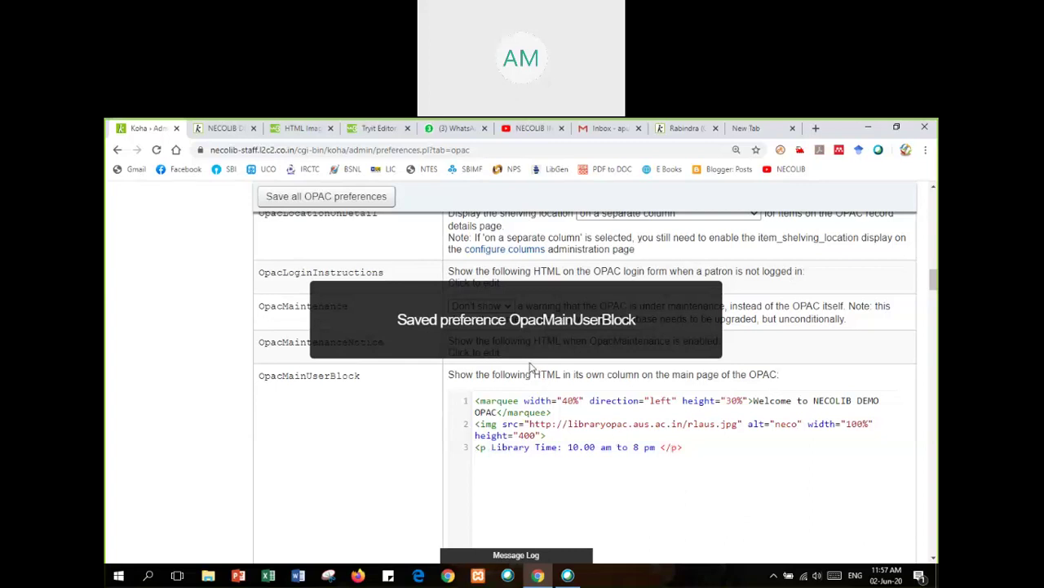
scroll(532, 369, "up", 2)
scroll(534, 464, "up", 4)
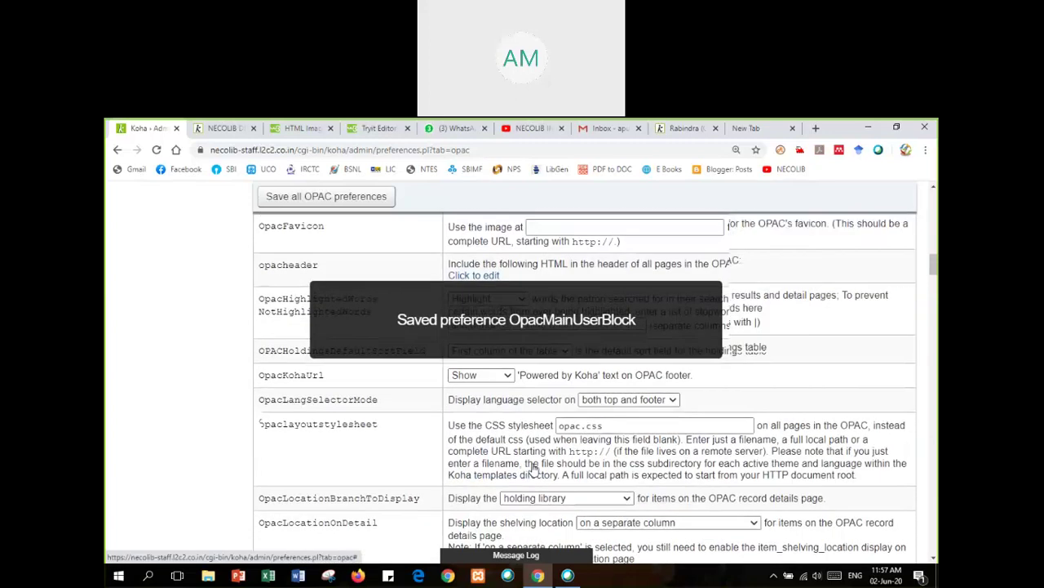
scroll(533, 465, "down", 4)
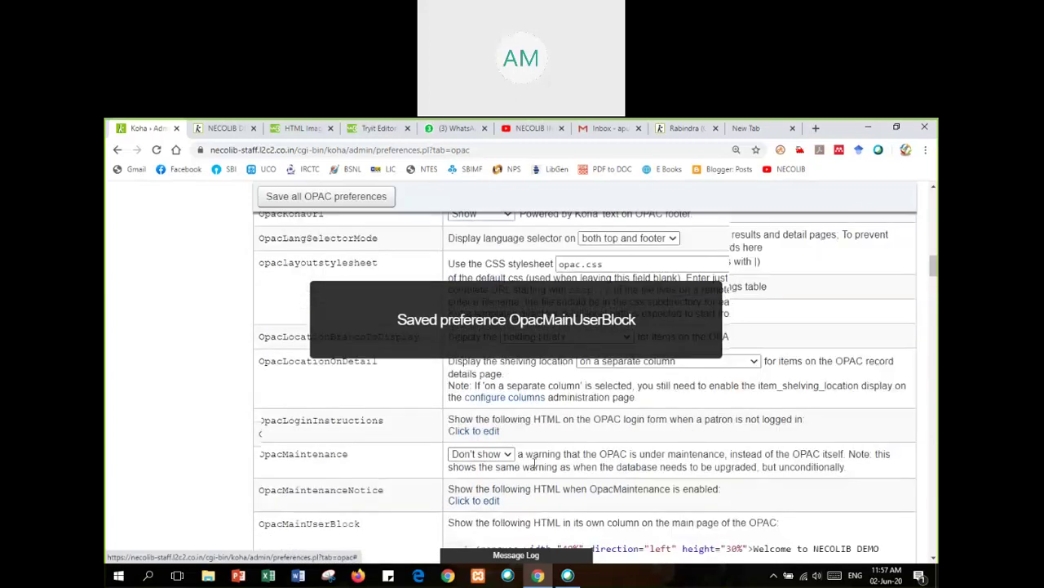
scroll(361, 475, "down", 4)
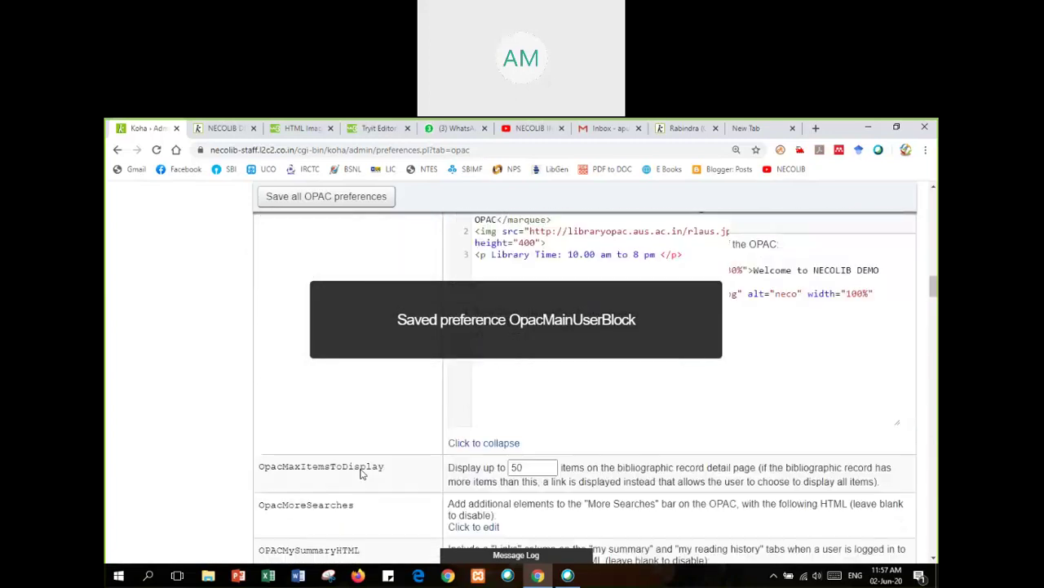
scroll(362, 473, "down", 1)
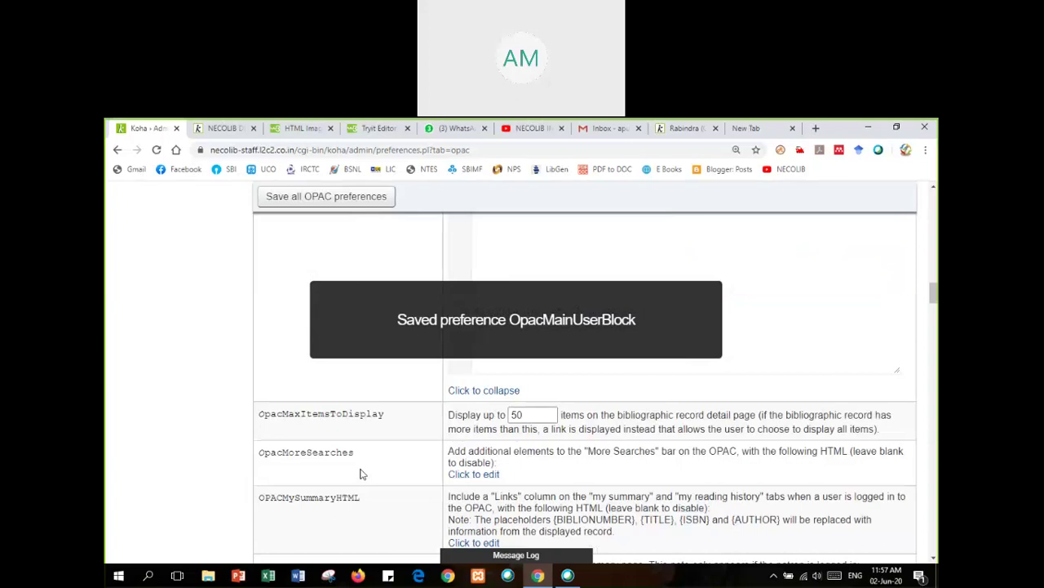
scroll(361, 474, "up", 3)
left_click(487, 447)
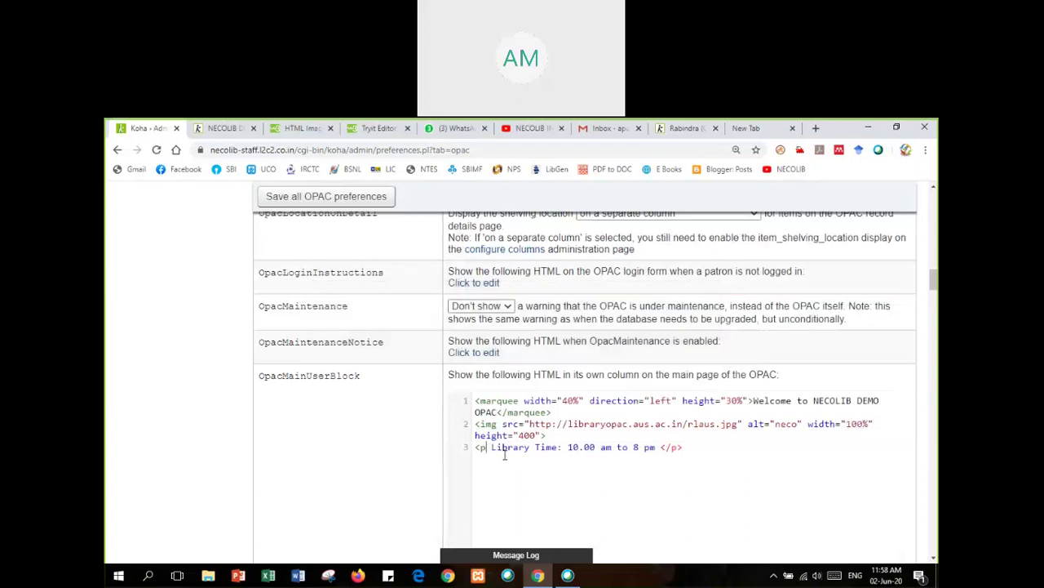
type(">")
left_click(314, 196)
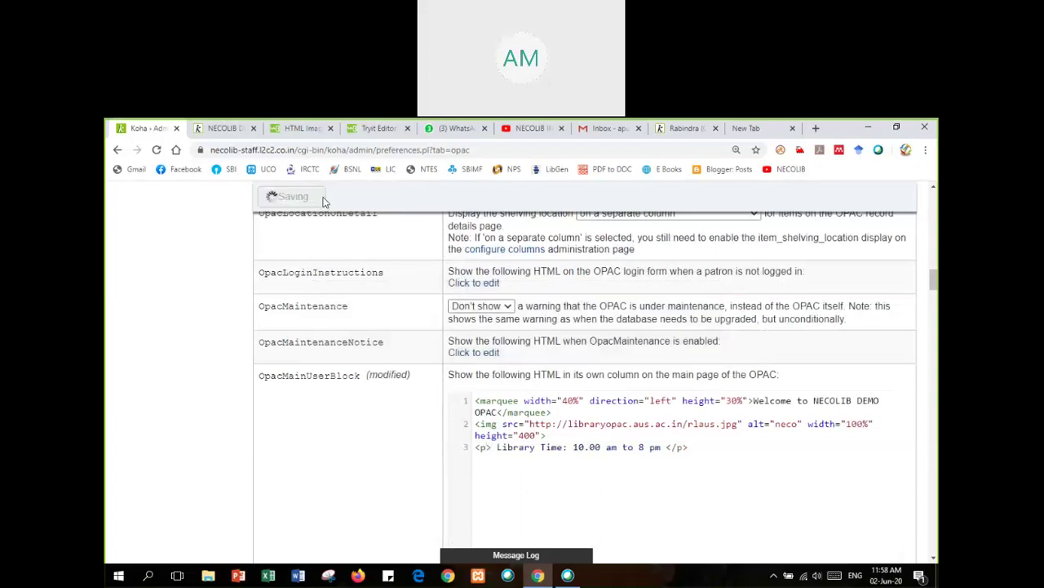
- Check the Library Time line below the image on the demo OPAC's home page
left_click(247, 131)
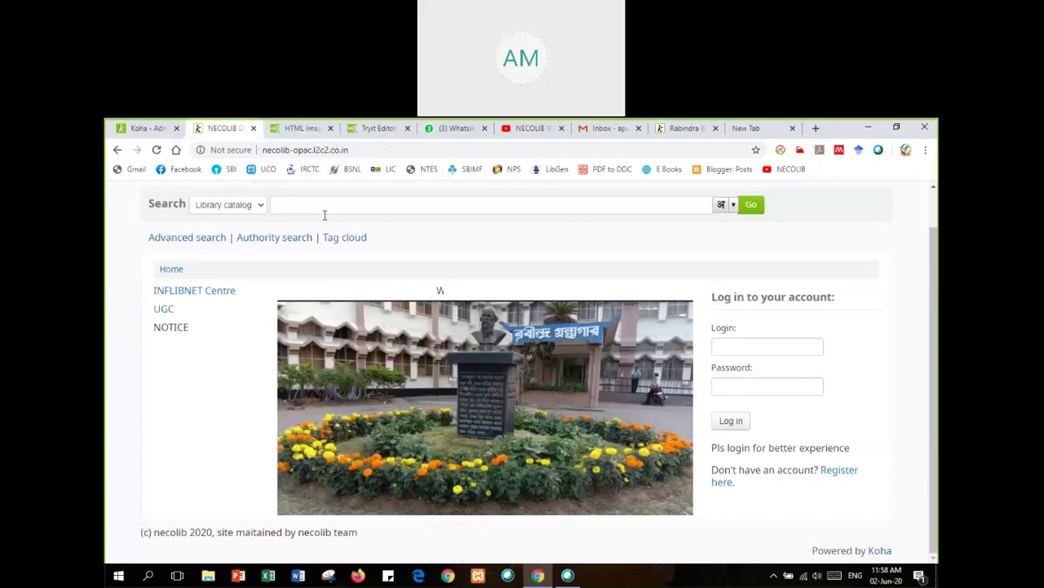
left_click(335, 236)
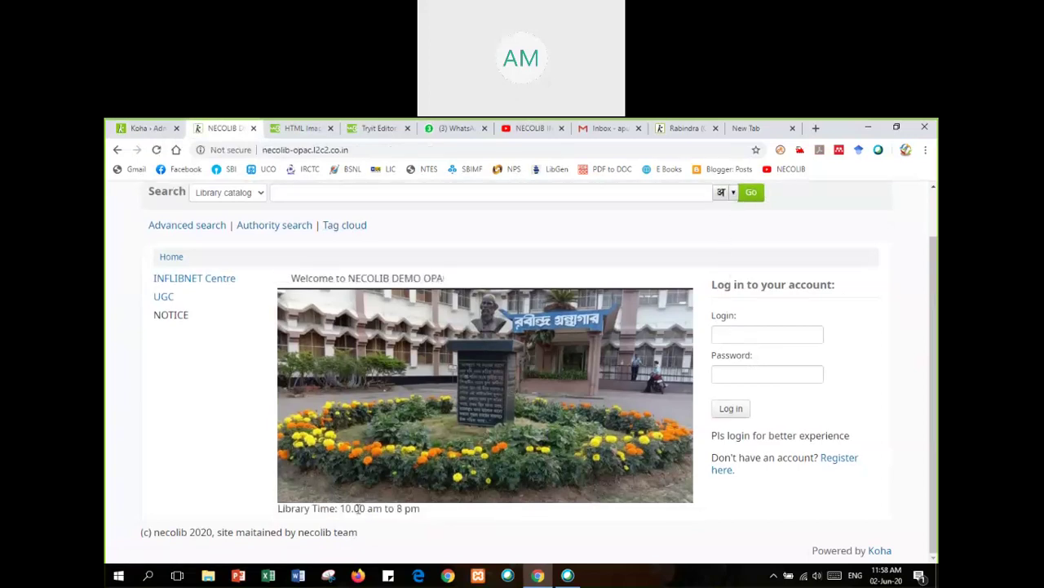
left_click_drag(419, 508, 277, 509)
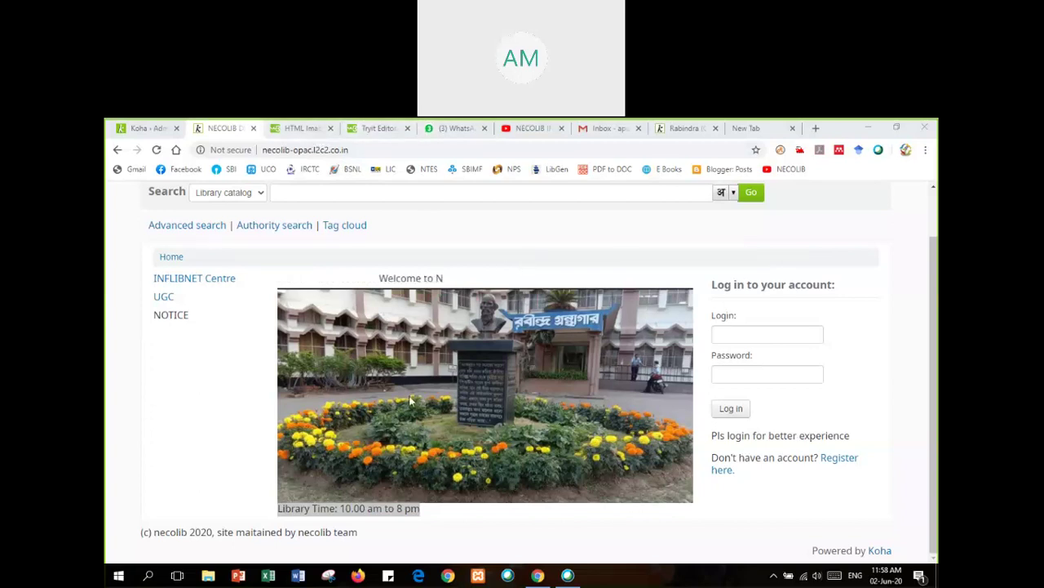
- Find the OpacPublic preference among the OPAC preferences and examine its available options
left_click(148, 128)
scroll(523, 483, "down", 3)
scroll(481, 455, "down", 3)
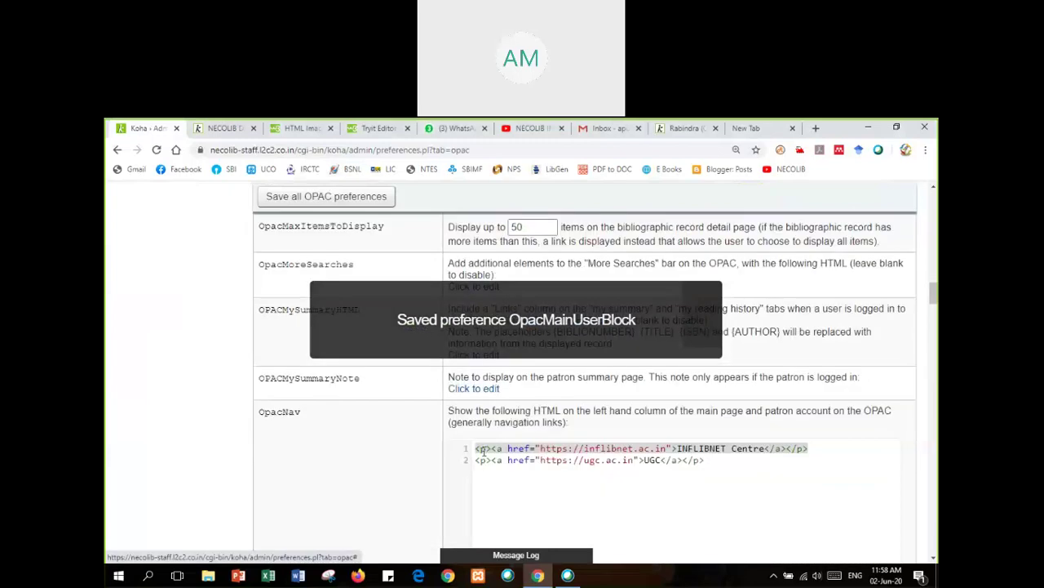
scroll(377, 435, "down", 4)
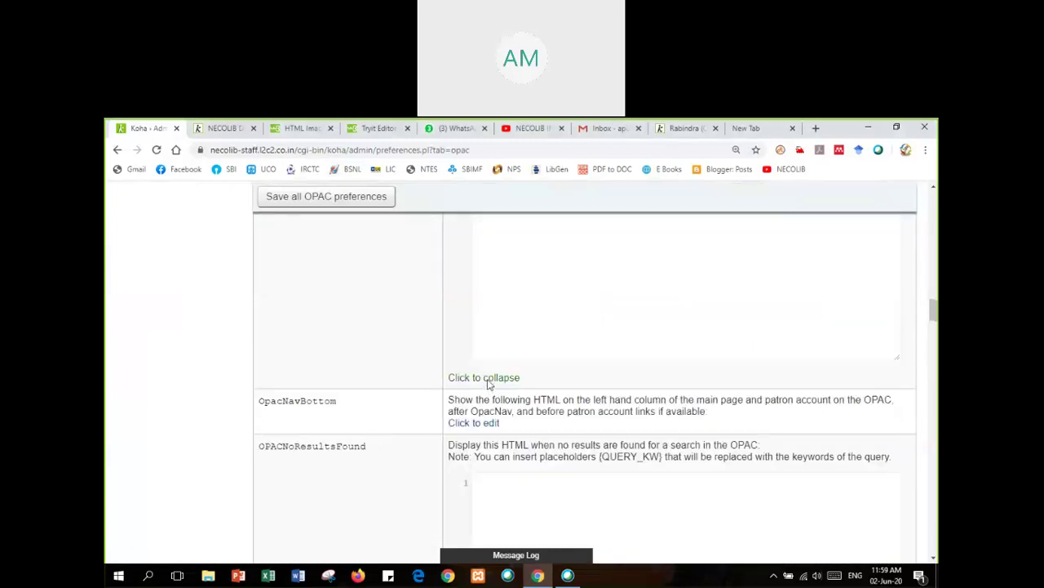
scroll(365, 404, "down", 5)
scroll(384, 388, "up", 2)
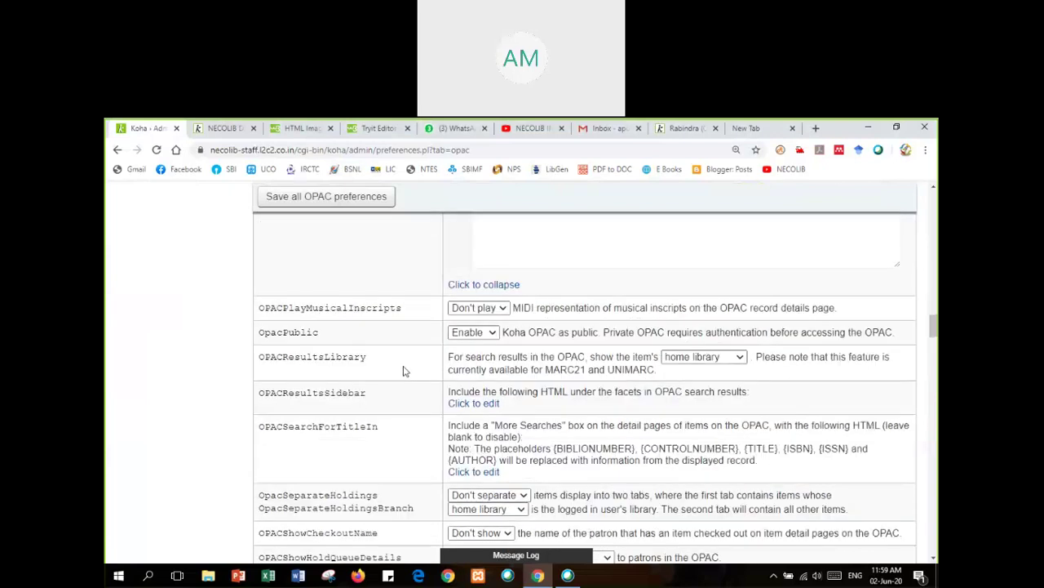
scroll(563, 360, "up", 1)
scroll(531, 380, "up", 1)
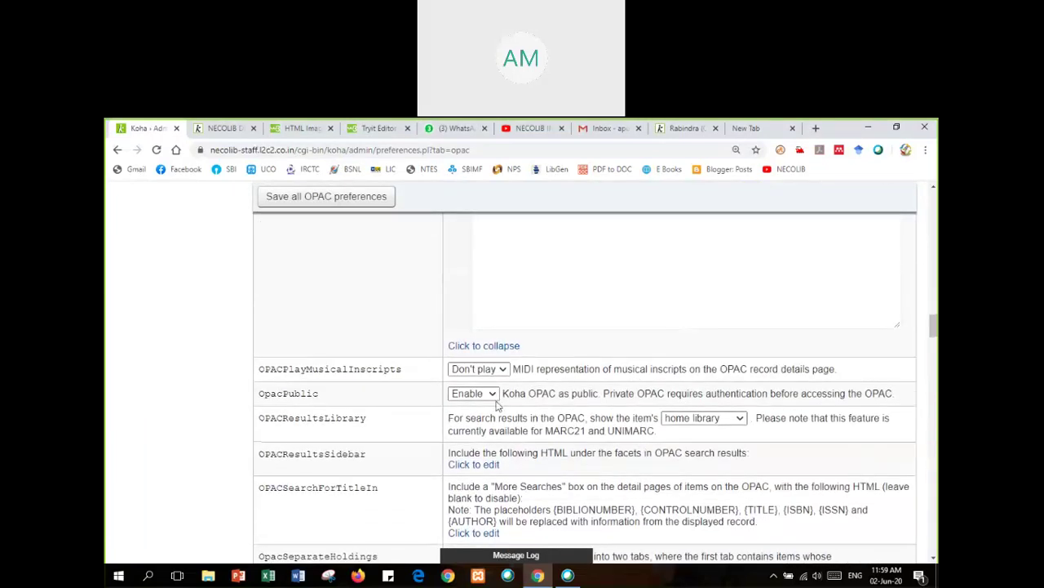
left_click(492, 394)
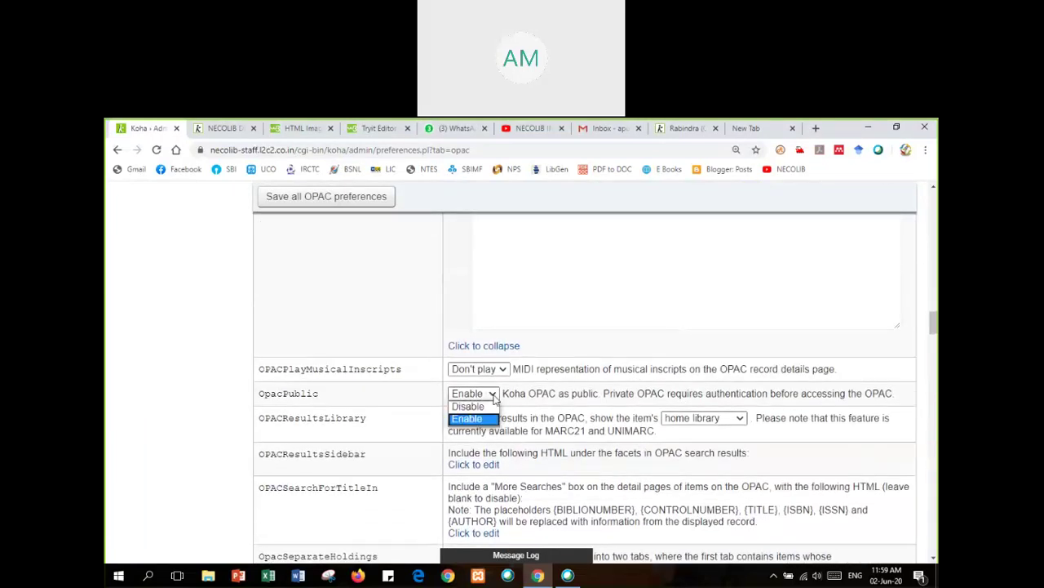
double_click(286, 395)
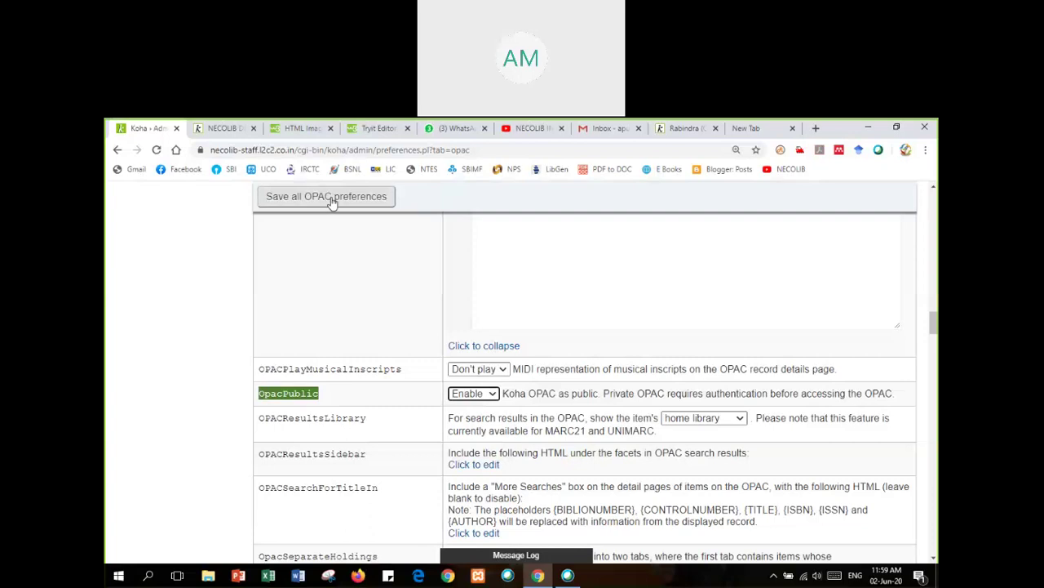
- Set OpacPublic to Disable, save the OPAC preferences and refresh the demo OPAC to check public access
left_click(218, 130)
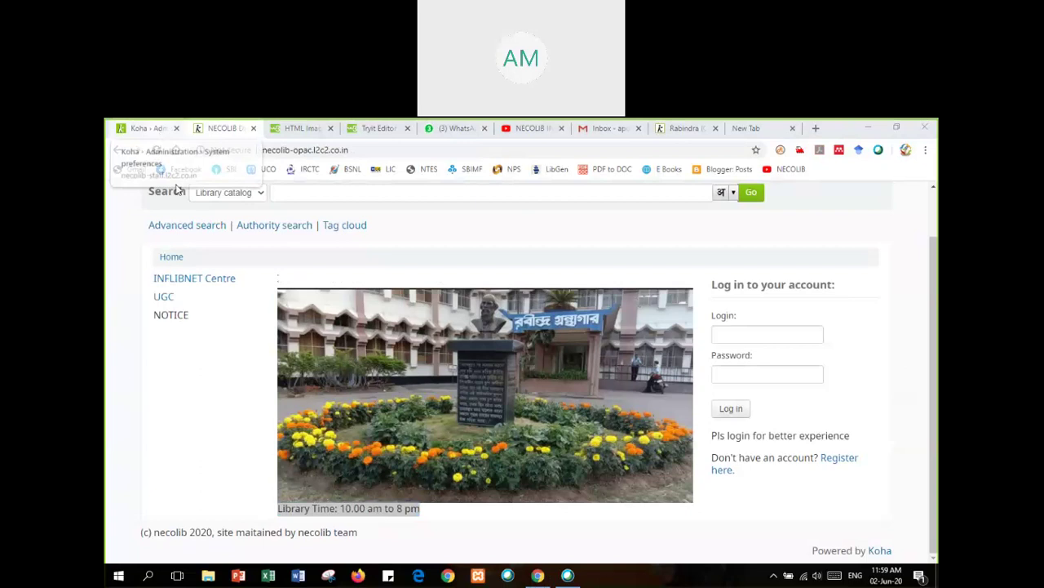
left_click(143, 128)
left_click(488, 393)
left_click(486, 408)
left_click(343, 204)
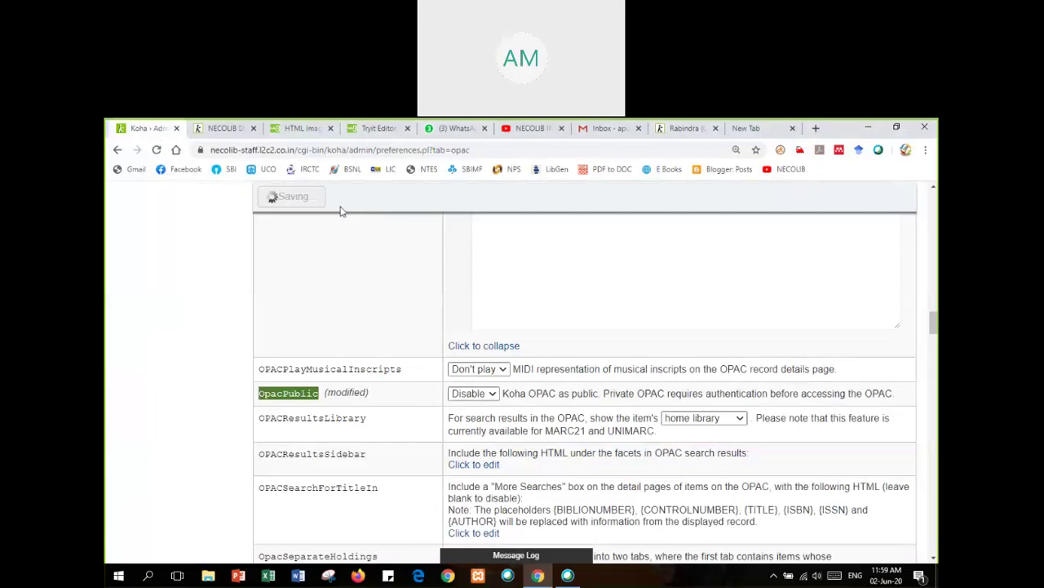
left_click(223, 128)
key("F5")
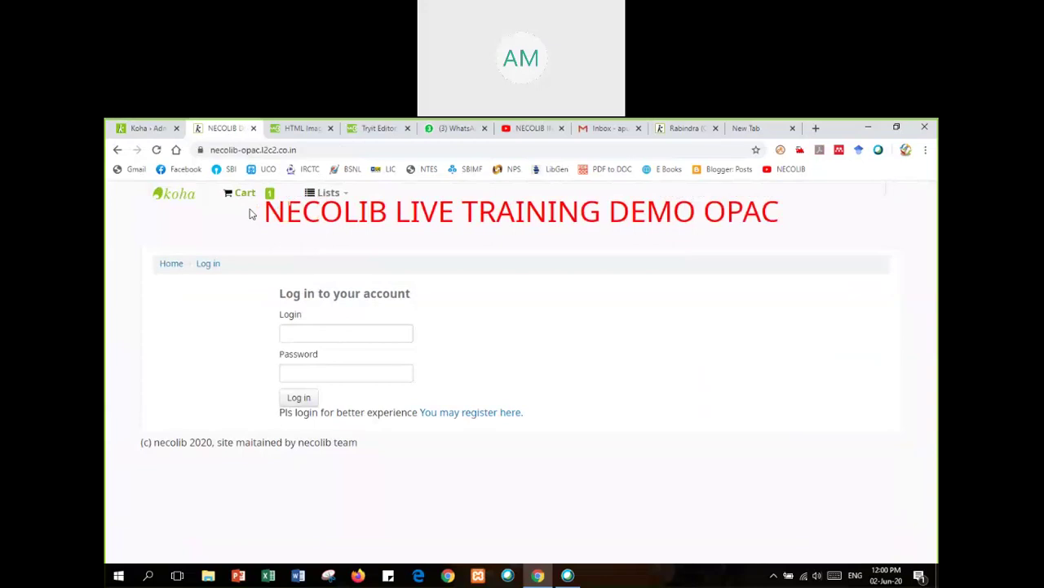
- Set OpacPublic back to Enable, save the OPAC preferences and reload the demo OPAC
left_click(153, 129)
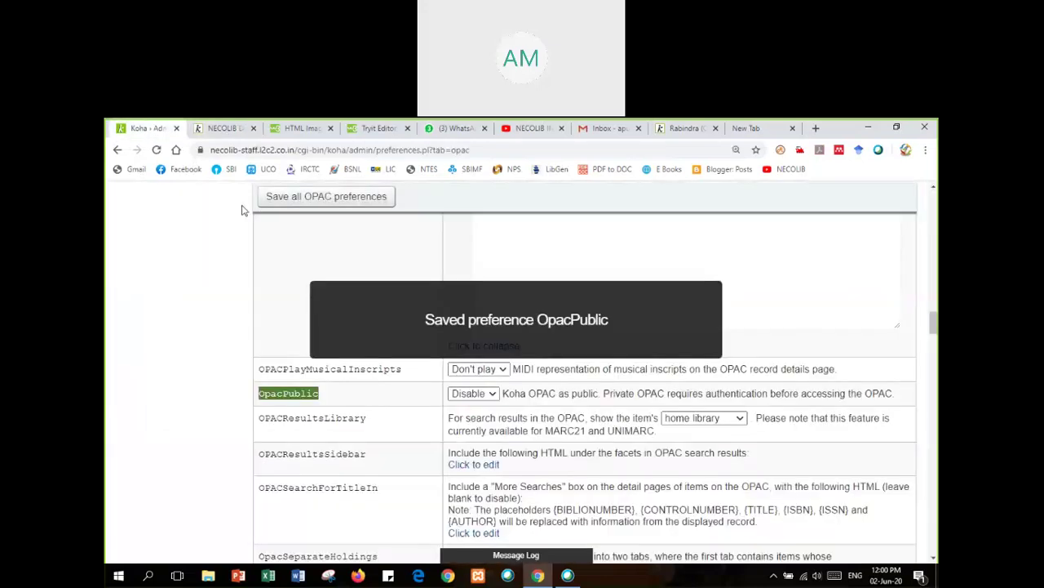
left_click(458, 405)
left_click(275, 198)
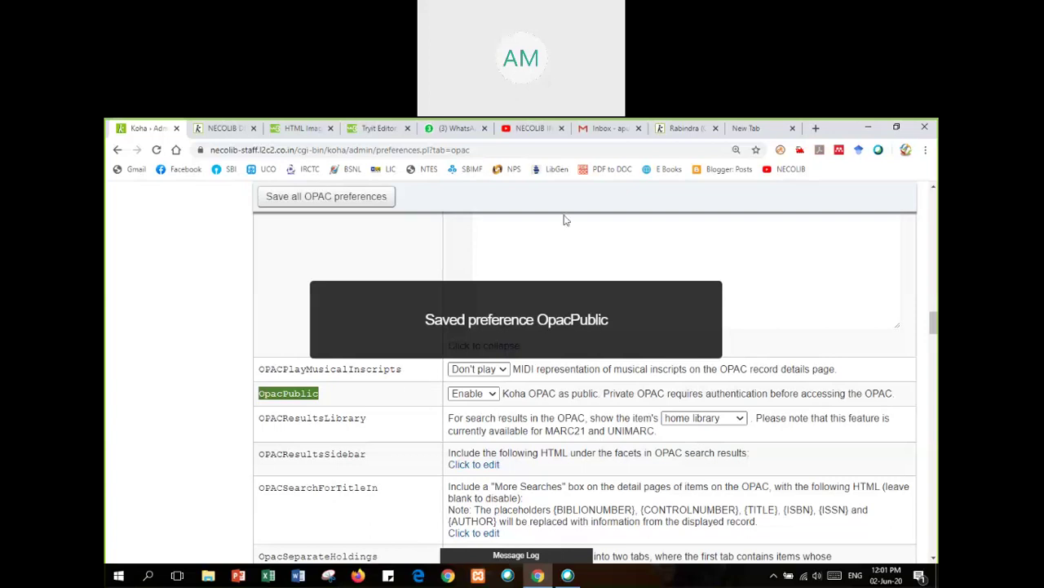
left_click(214, 131)
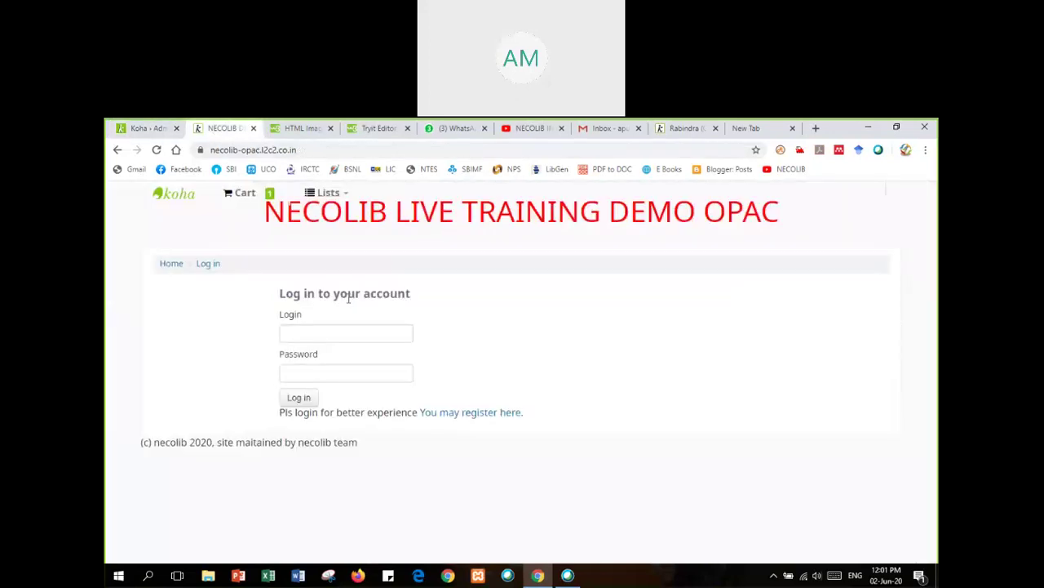
left_click(157, 151)
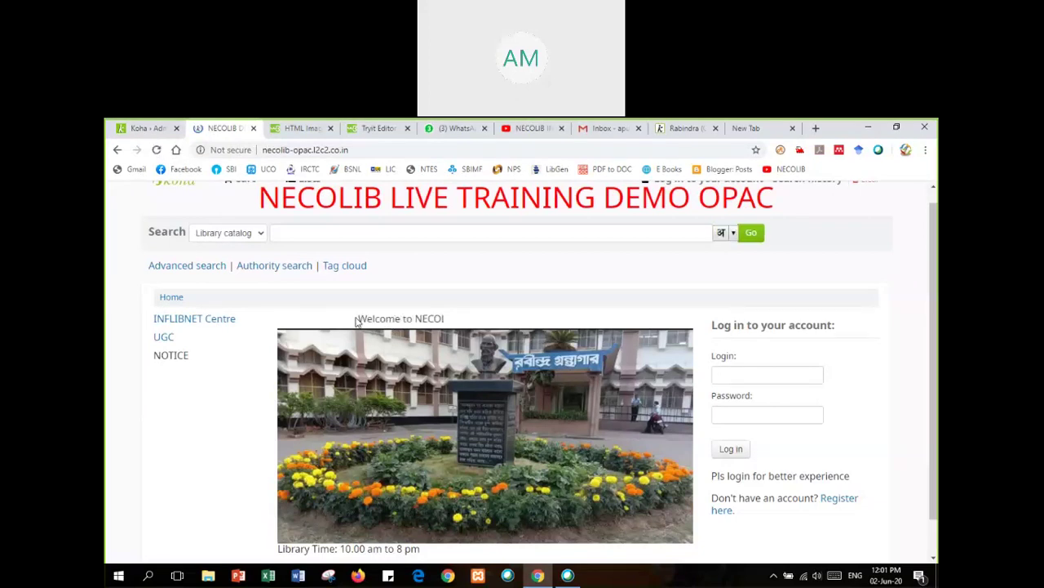
- Copy the "Welcome to NECOLIB DEMO OPAC" marquee line from OpacMainUserBlock and delete it there
left_click_drag(357, 321, 378, 319)
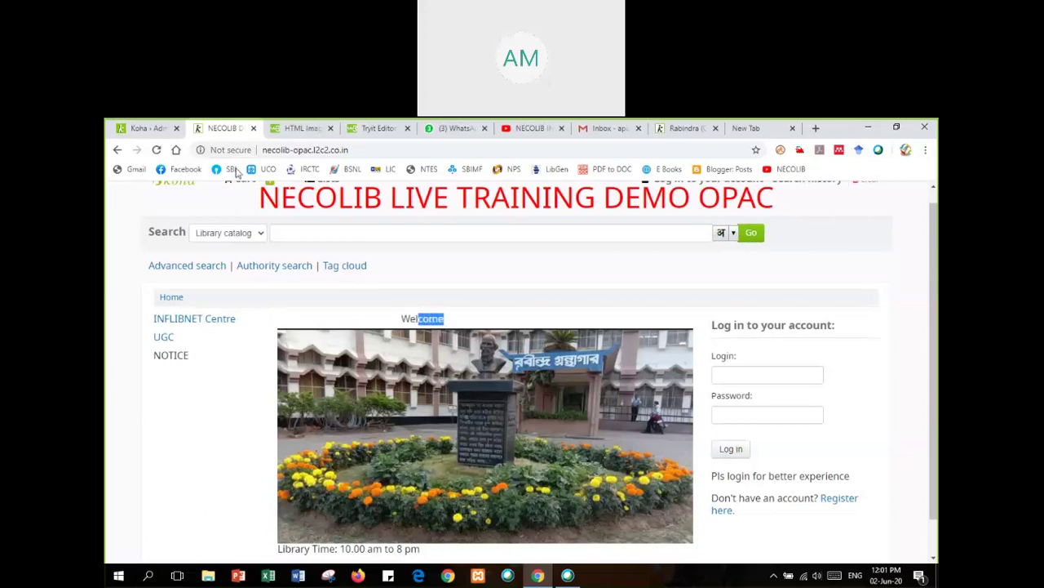
key("ctrl+1")
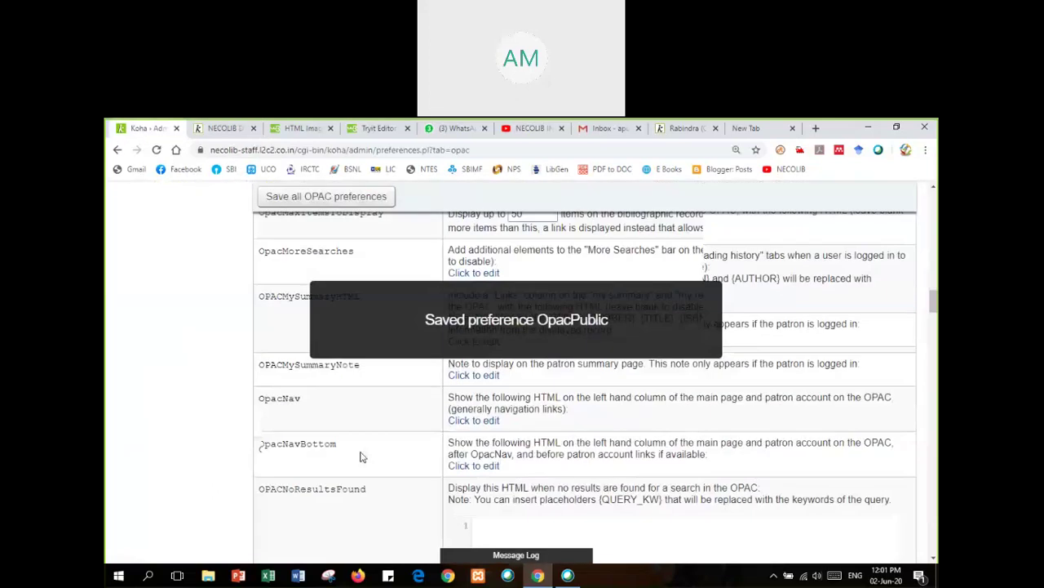
scroll(362, 457, "up", 3)
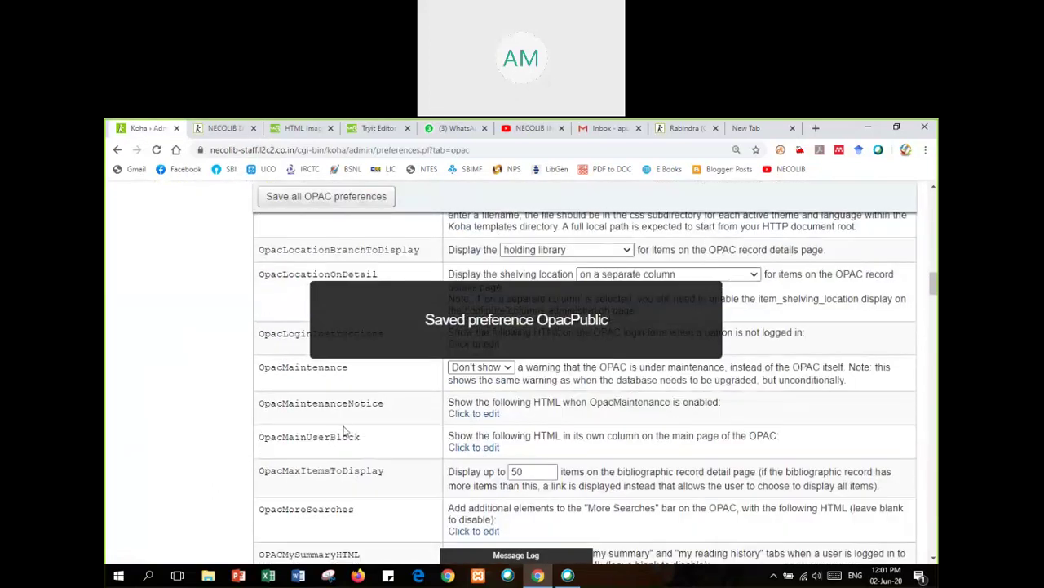
scroll(343, 411, "up", 1)
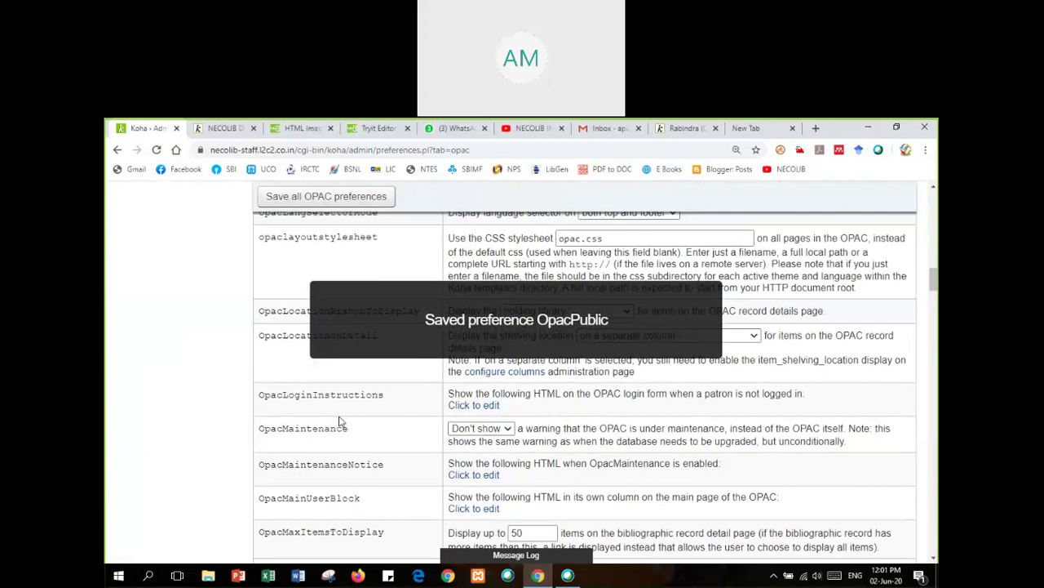
scroll(467, 457, "down", 1)
left_click(474, 447)
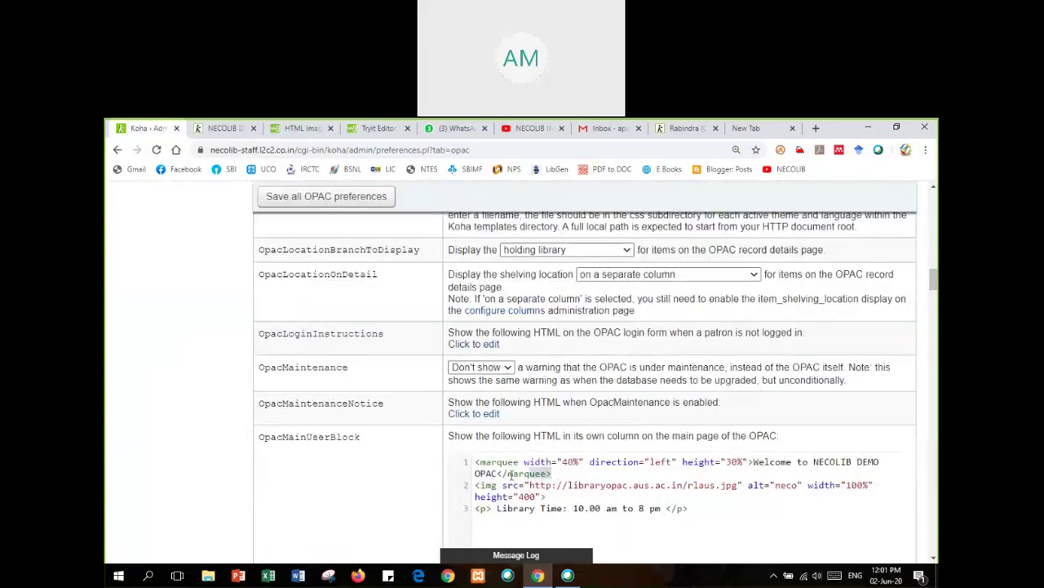
left_click_drag(553, 473, 472, 466)
key("ctrl+c")
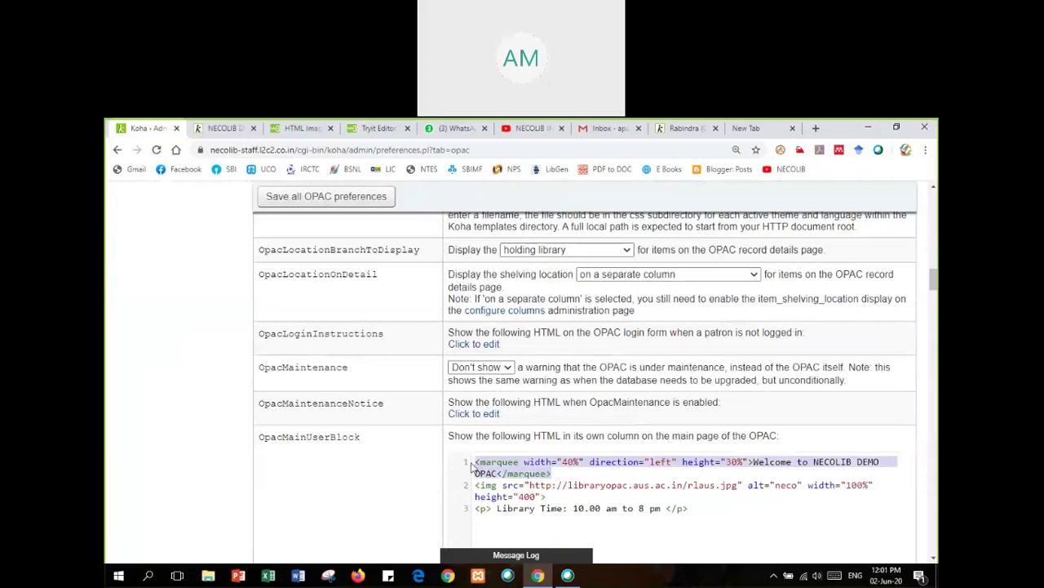
key("BackSpace")
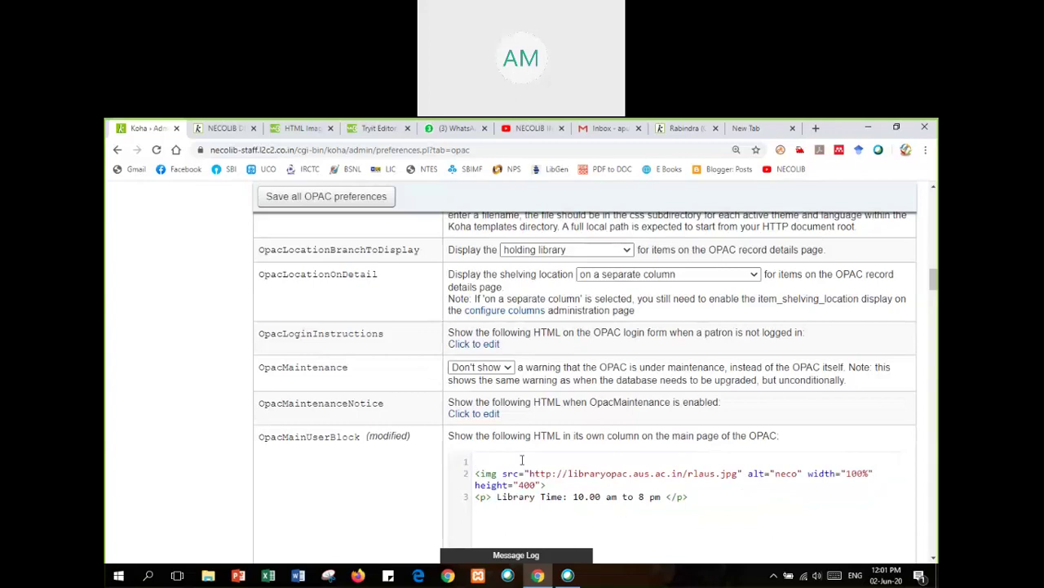
- Paste the marquee line below the title paragraph in opacheader, wrap it in <p></p> tags and save the OPAC preferences
scroll(377, 423, "up", 3)
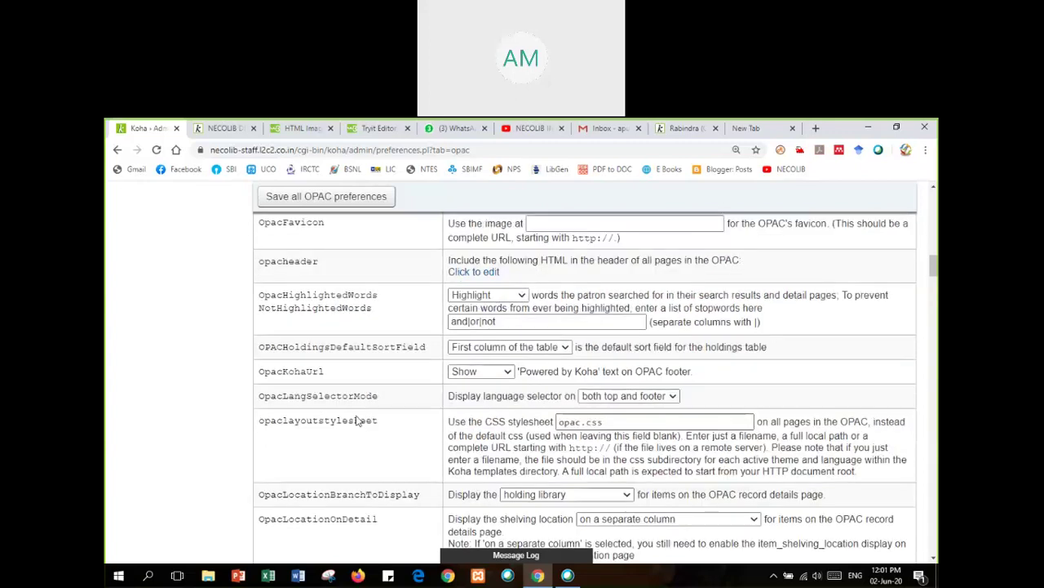
left_click(475, 274)
left_click(562, 298)
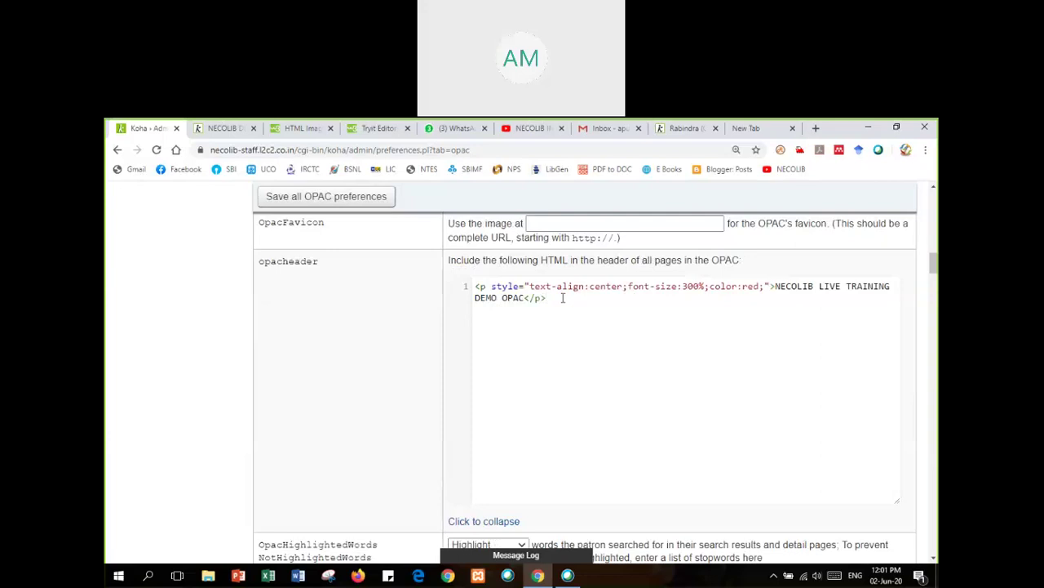
key("Return")
key("ctrl+v")
left_click(477, 311)
type("<>")
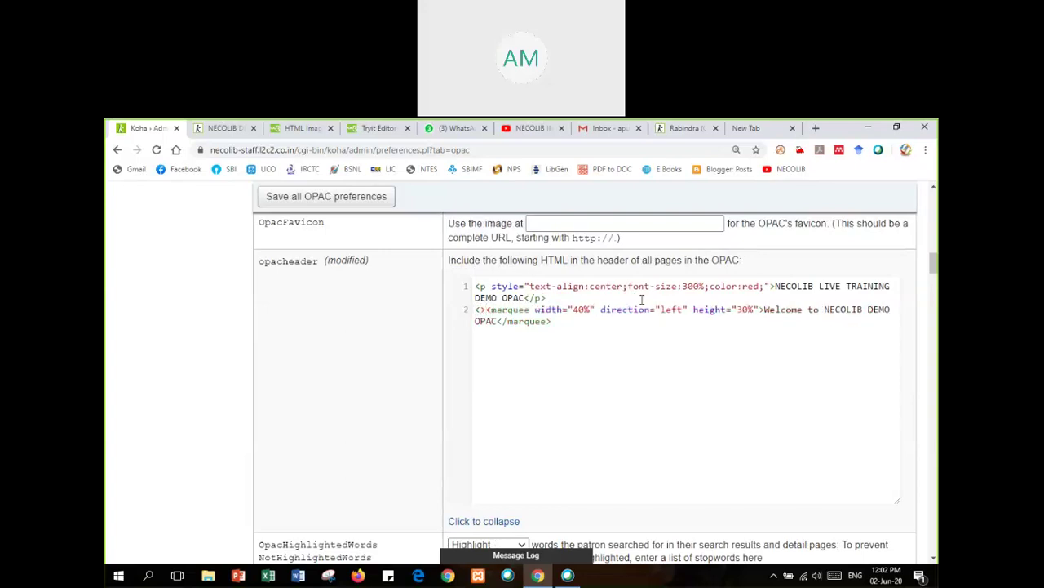
type("p")
left_click(567, 321)
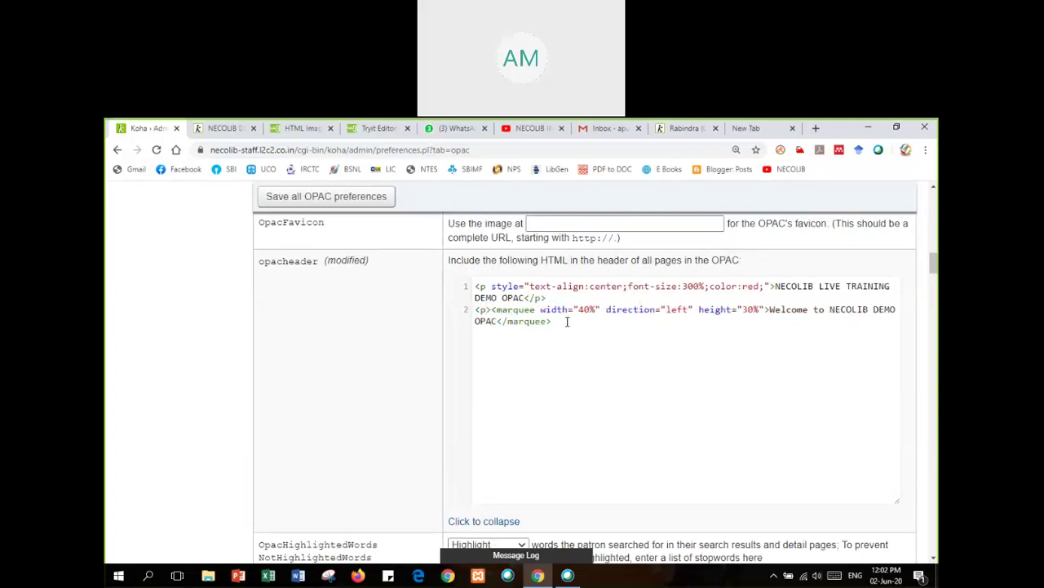
type("<>/p>")
left_click(326, 196)
- Set the marquee's width to 100% in the opacheader HTML
left_click(585, 310)
key("BackSpace")
type("10")
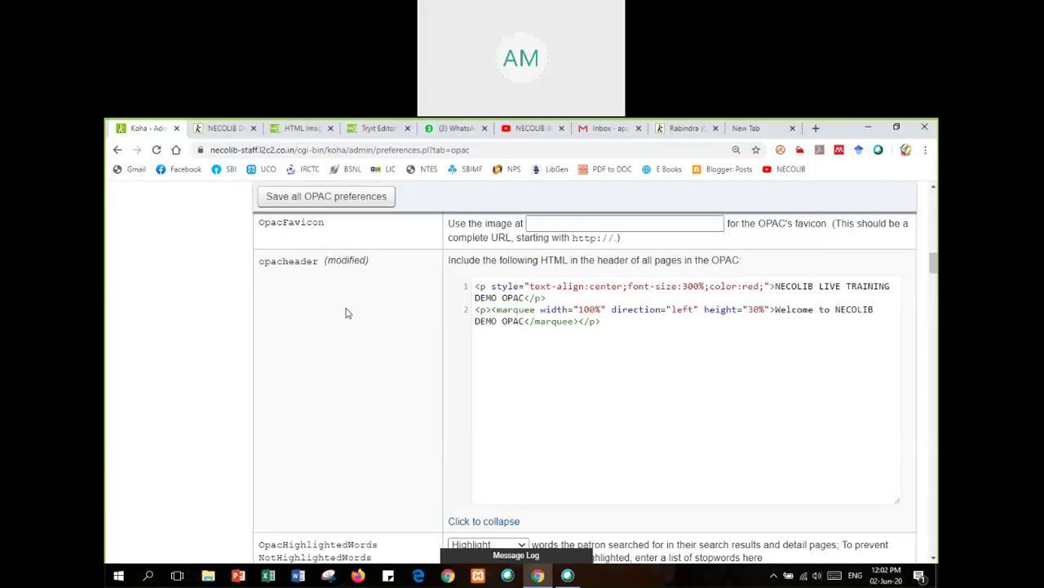
- Save the OPAC preferences and reload the demo OPAC home page to check the header marquee
left_click(345, 198)
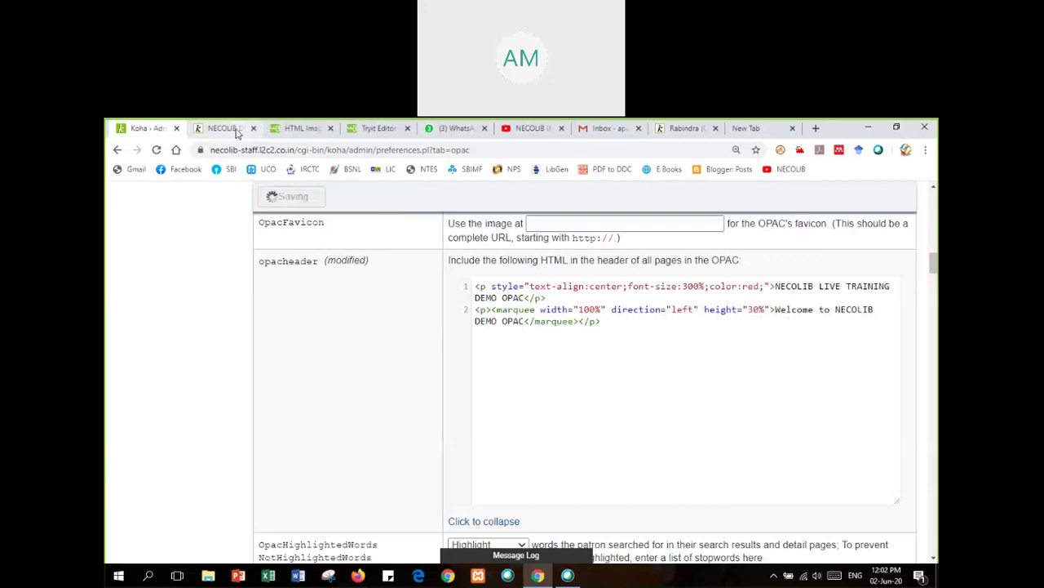
left_click(237, 133)
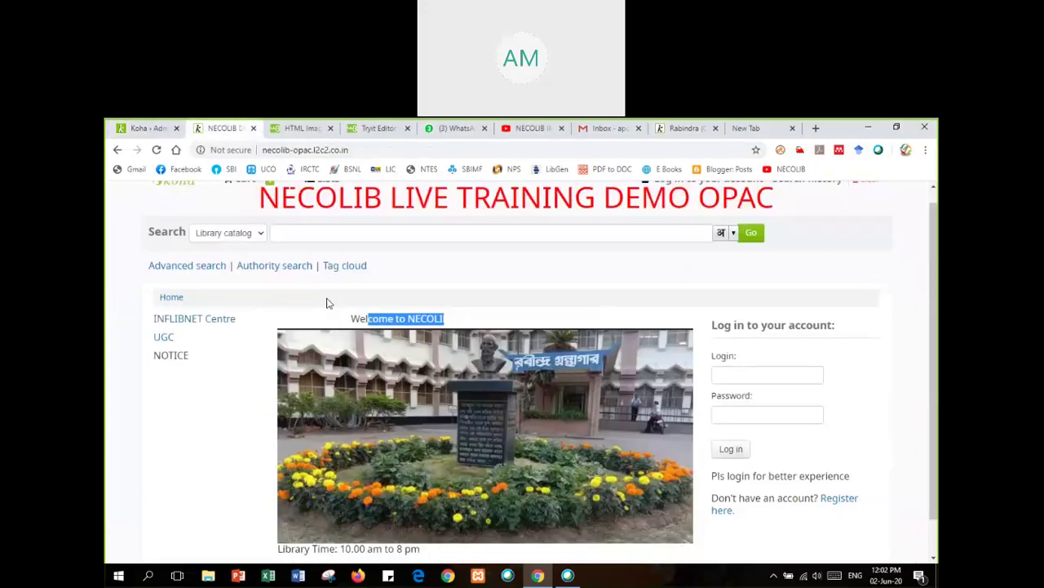
left_click_drag(326, 303, 495, 326)
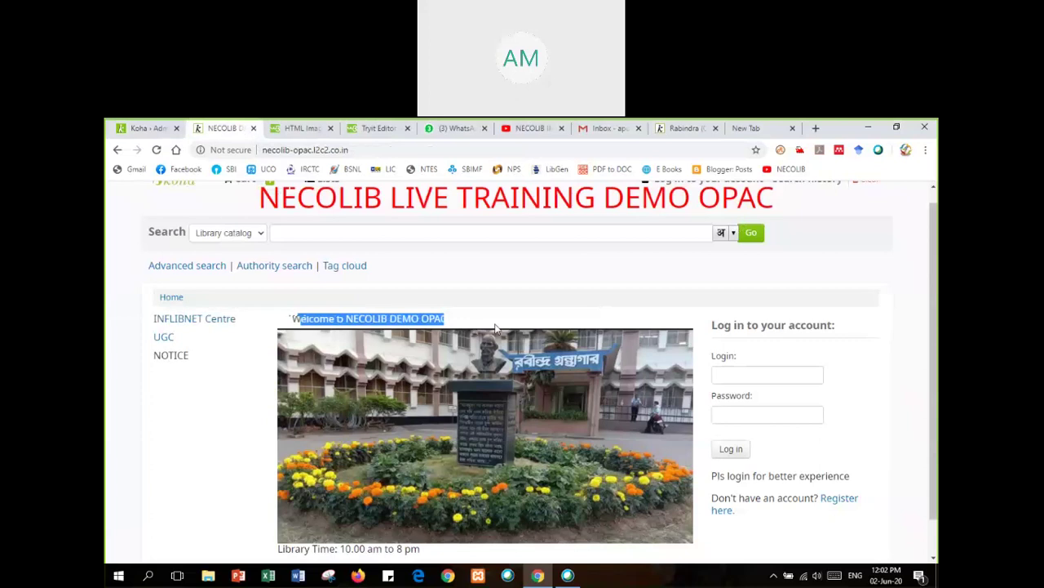
left_click_drag(521, 199, 336, 200)
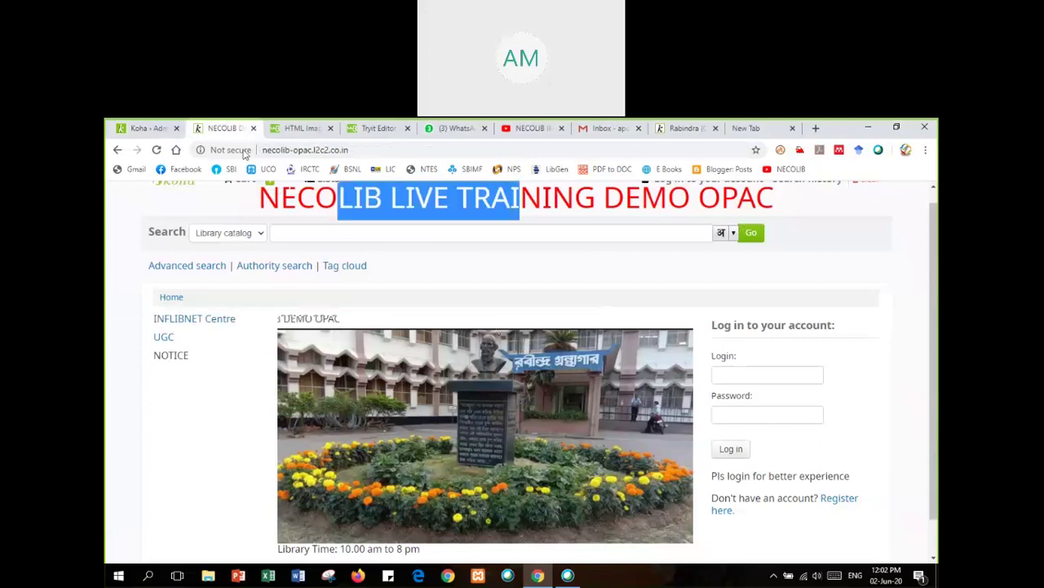
left_click(156, 150)
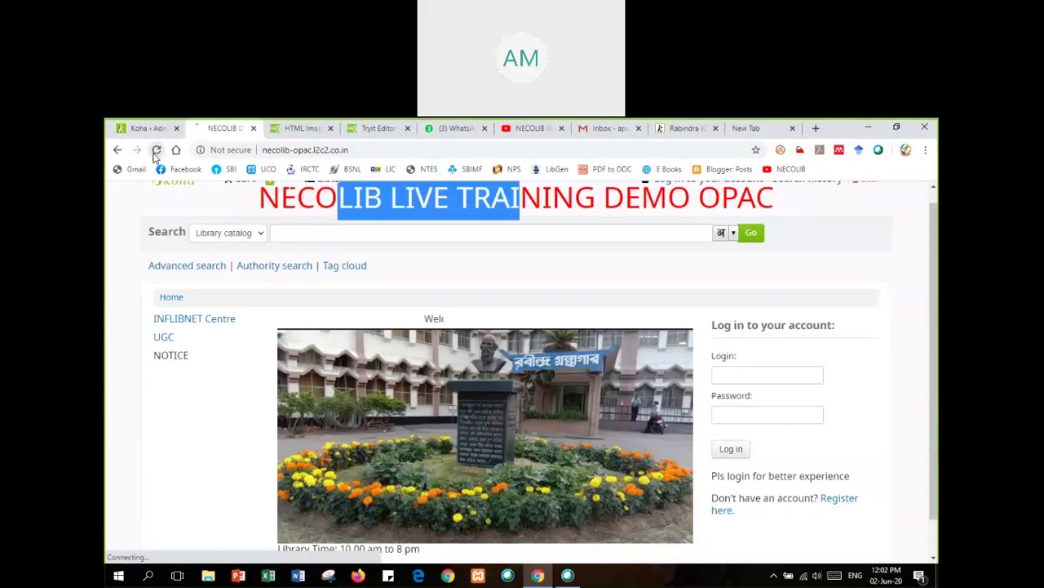
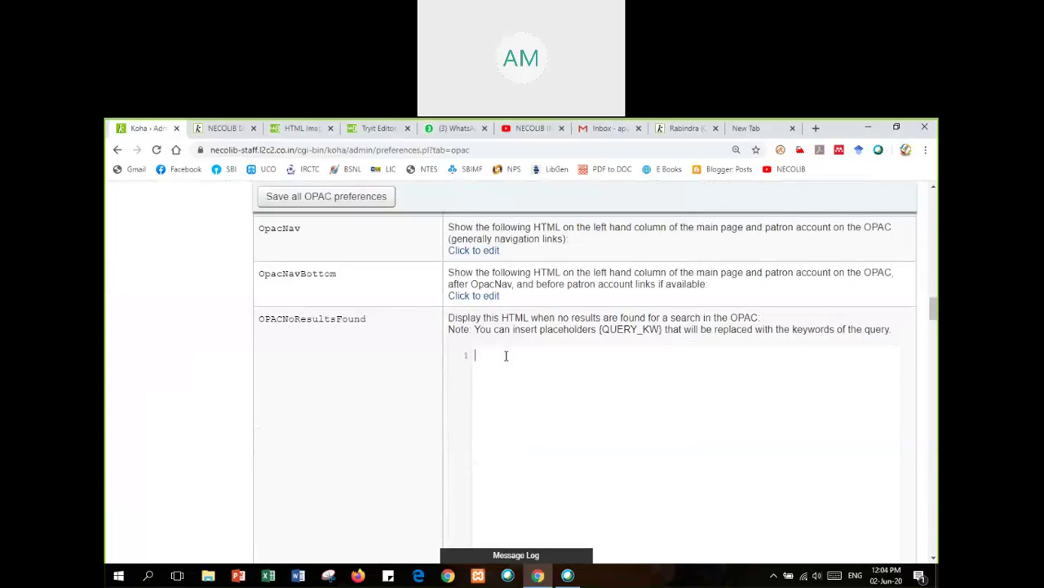
- Search the demo OPAC's library catalog for "Expanded Cinema: Fiftieth Anniversary Edition" to check the default no-results page
double_click(319, 320)
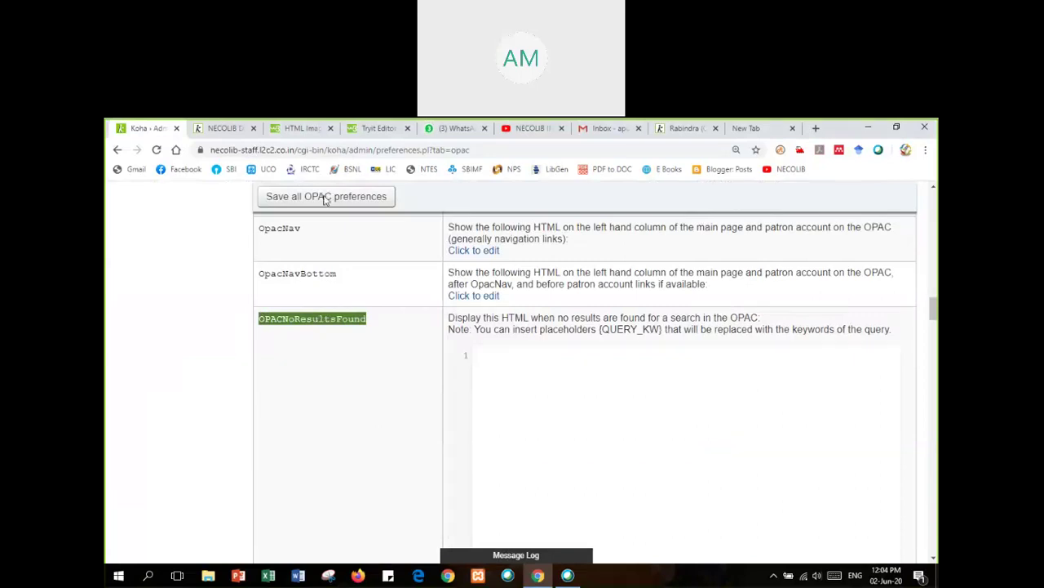
left_click(220, 131)
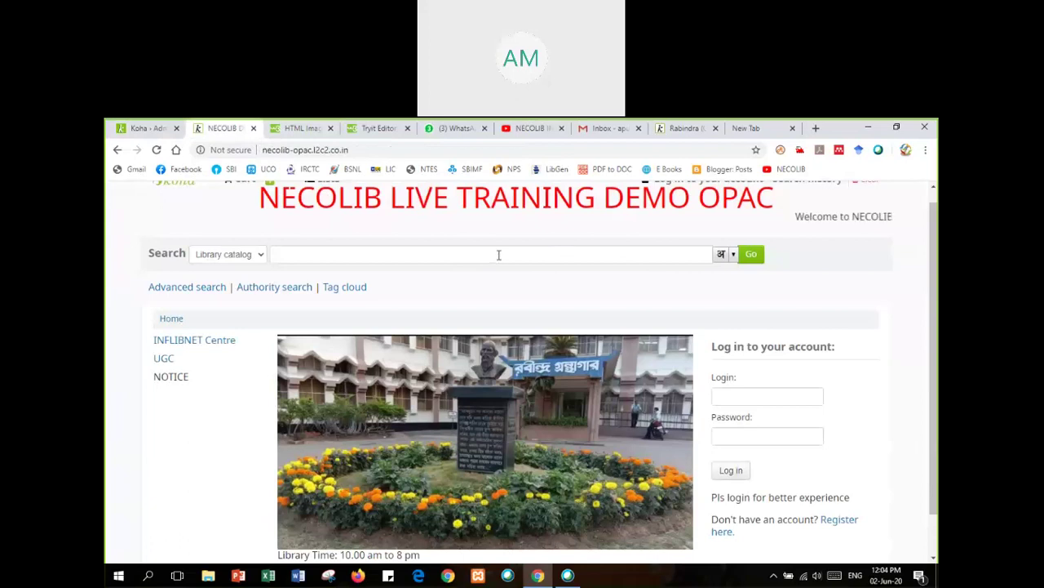
left_click(498, 255)
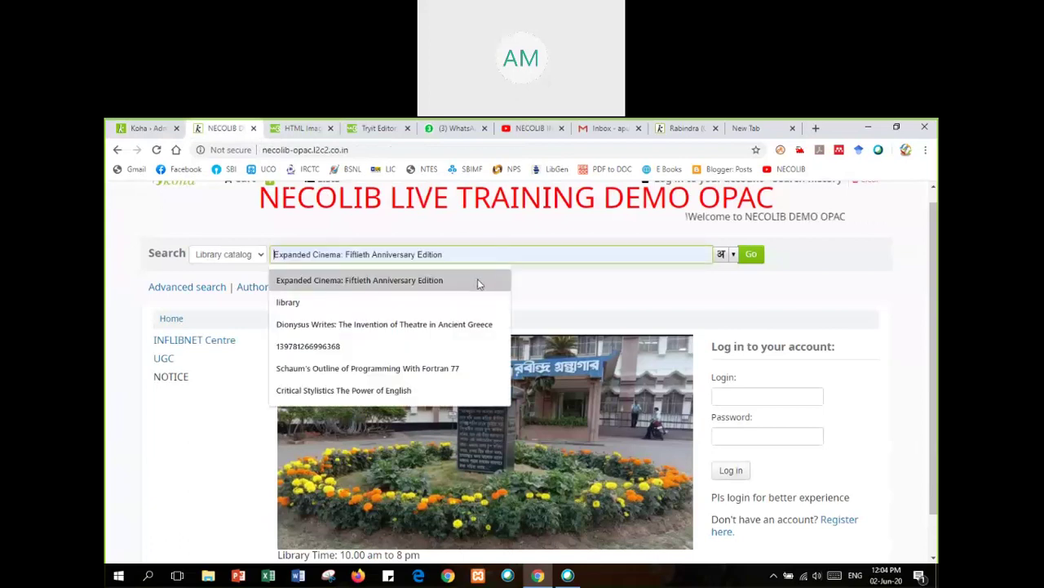
left_click(478, 280)
key("Return")
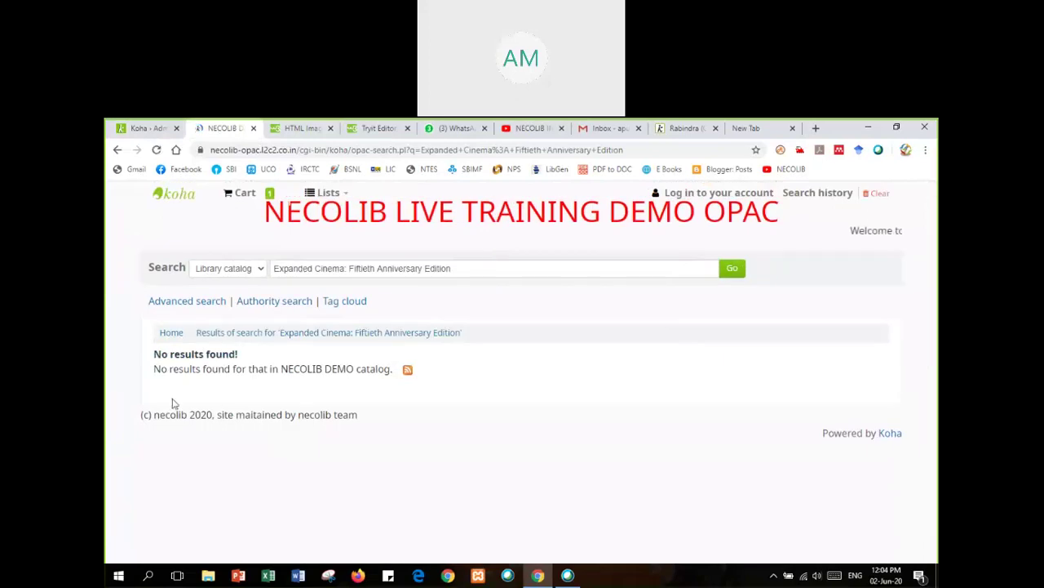
- Enter "The item you searched is not available in our library. You may contact The Librarian or your head of he department for further action" in OPACNoResultsFound
left_click(147, 129)
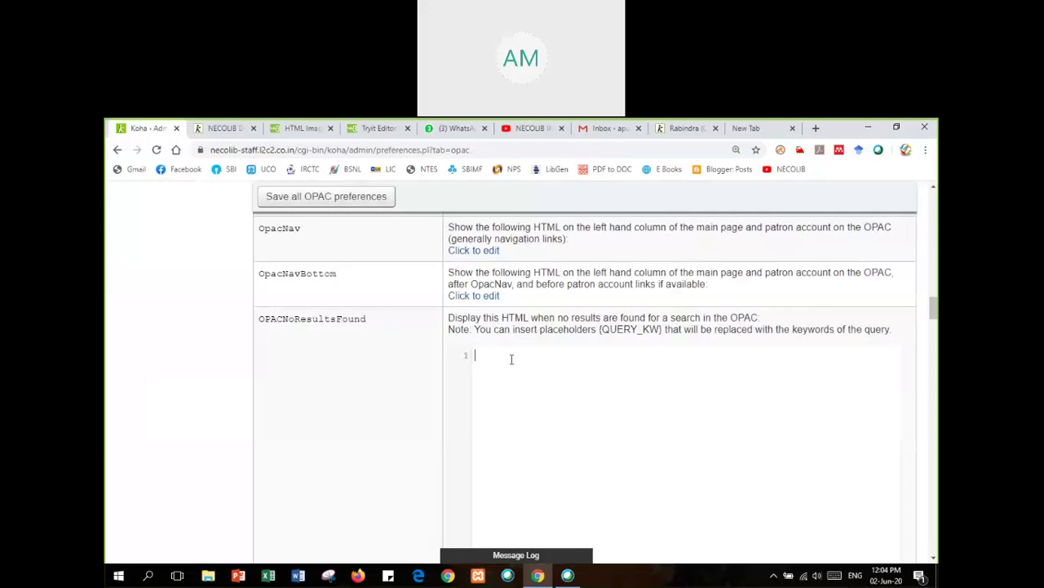
type("The item you searched is not avai")
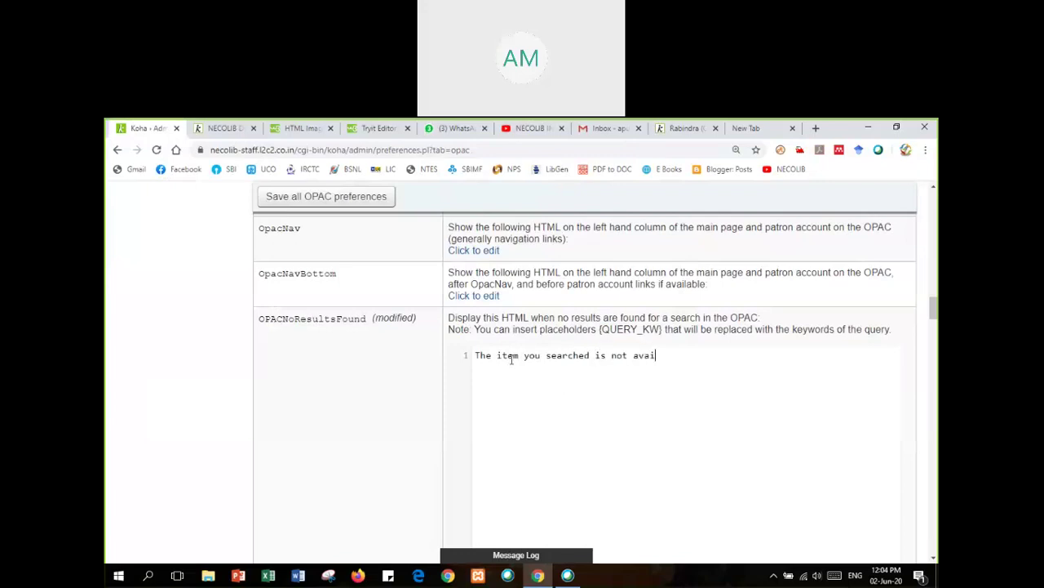
type("lable in our lib")
type("rary.")
type("  You may ")
type("contact Th")
type("e Lib")
type("rarian")
type(" or")
type(" you")
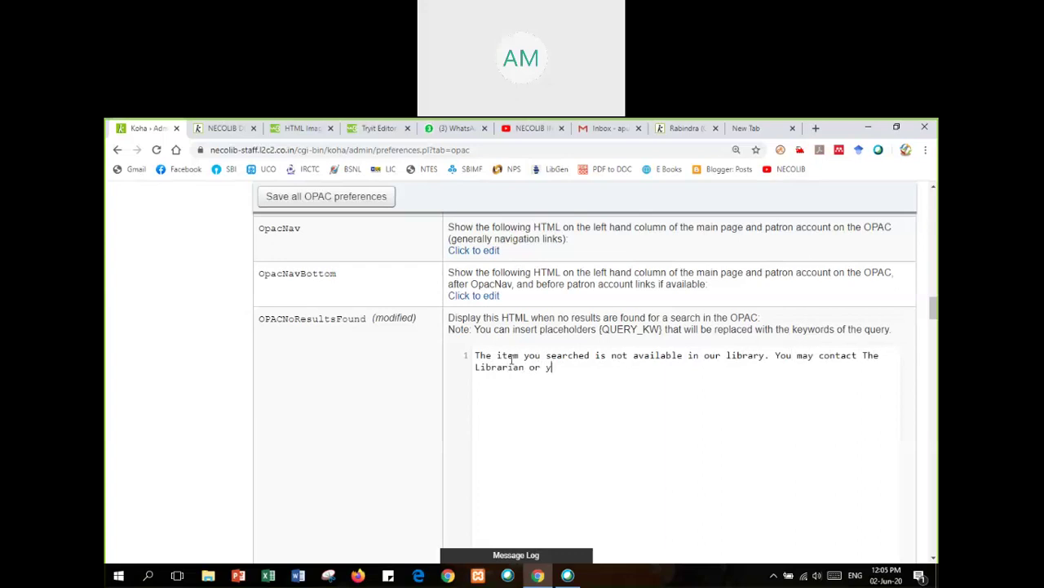
type("r head of he department for further action")
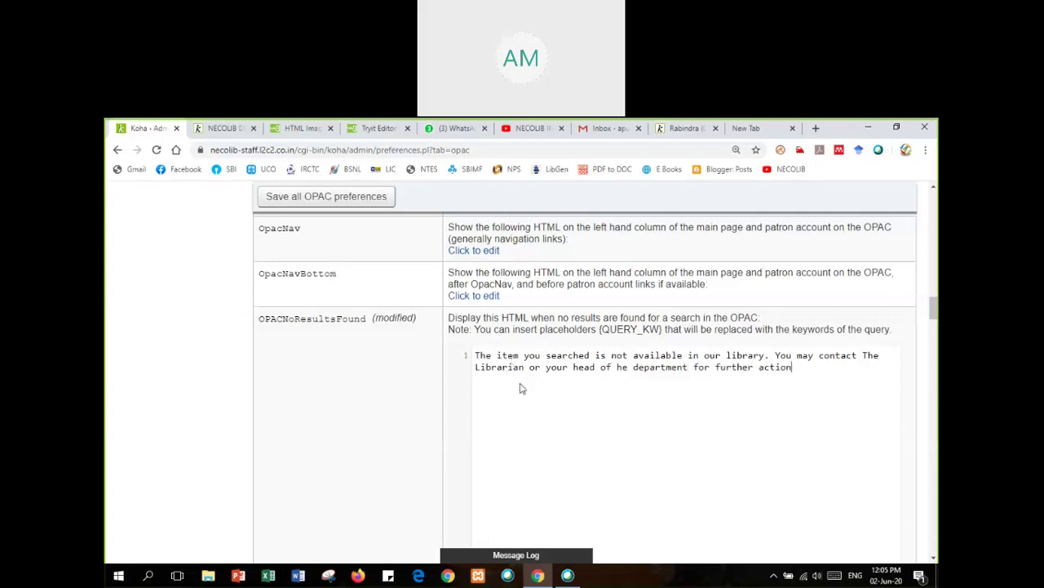
- Wrap the OPACNoResultsFound text in <p></p> tags and save the OPAC preferences
key("Home")
type("<>")
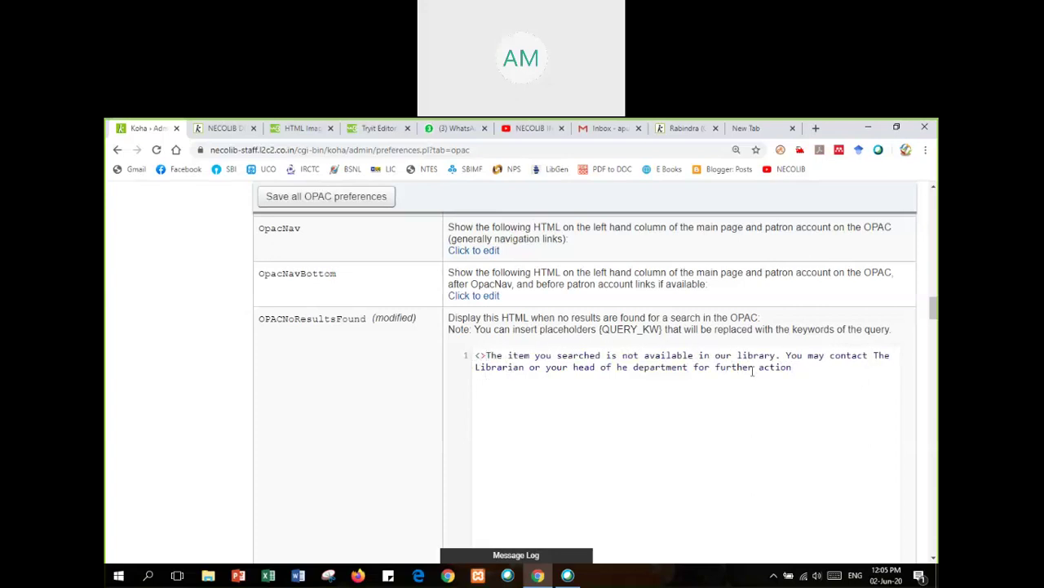
type("p")
left_click(803, 367)
type("<>")
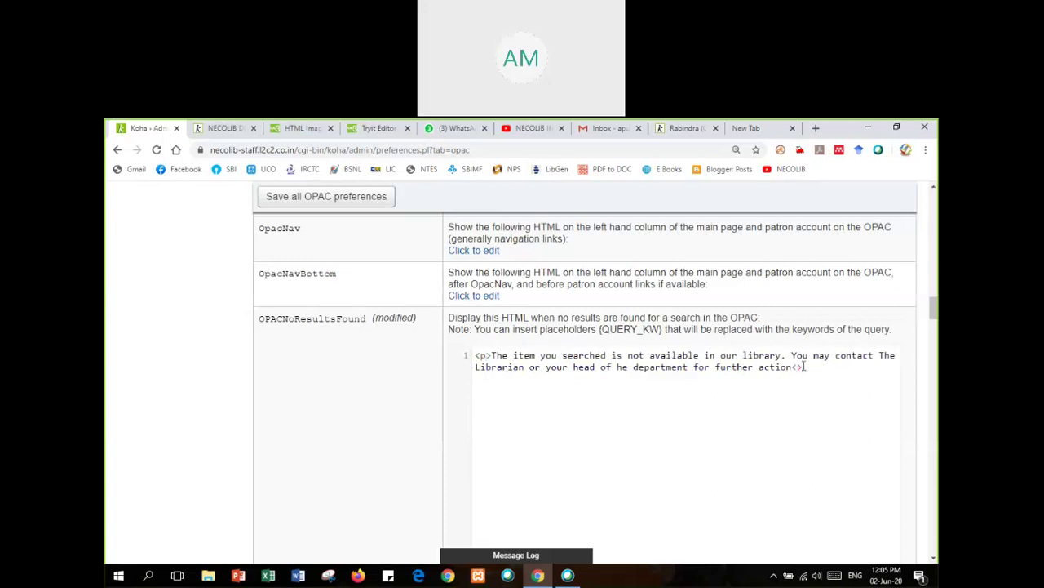
type("/p")
scroll(430, 344, "down", 2)
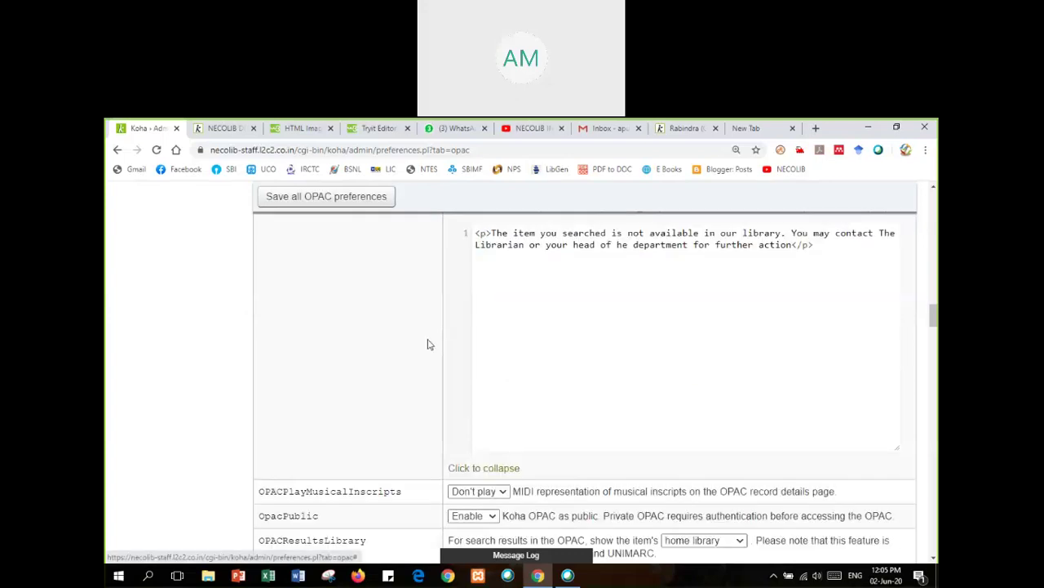
left_click(326, 196)
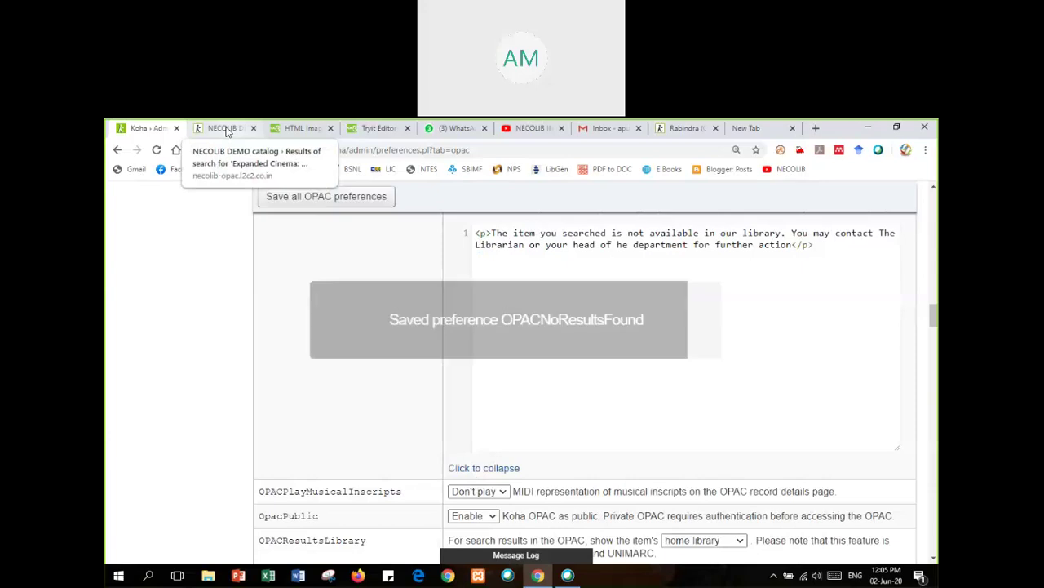
- Reload the demo OPAC's search results page to check the custom no-results message
left_click(228, 131)
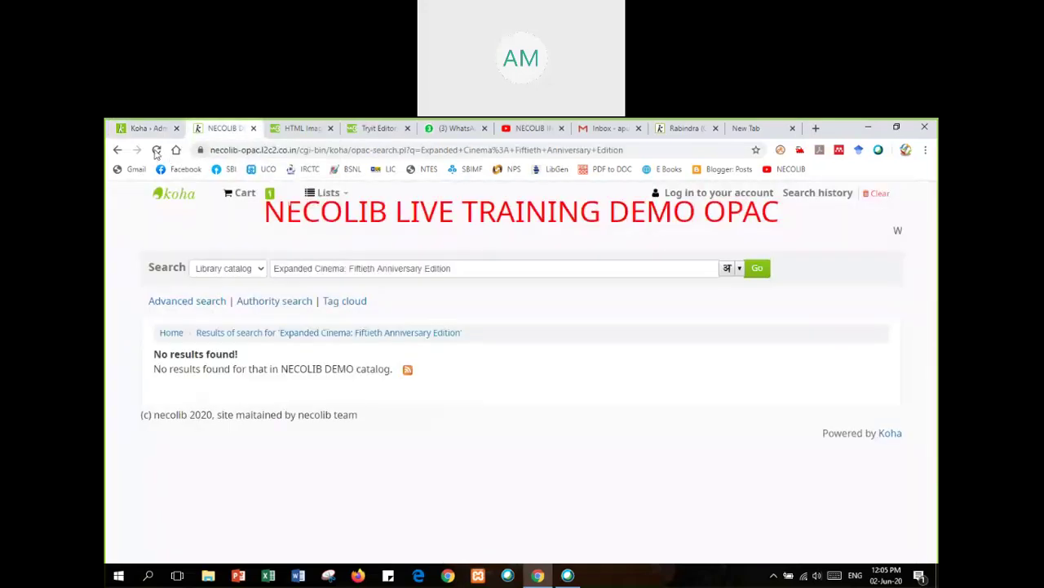
left_click(157, 151)
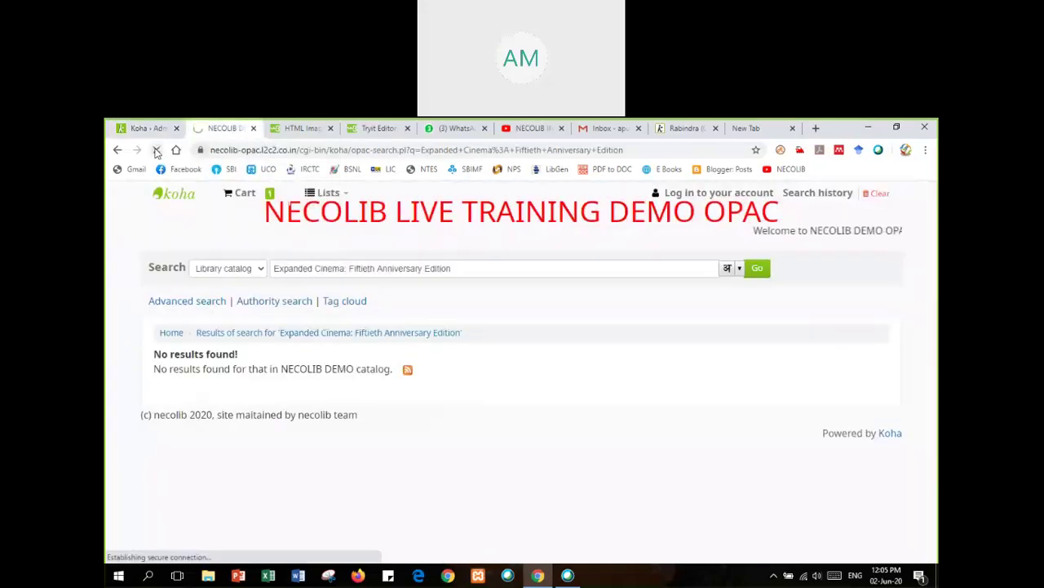
left_click(156, 151)
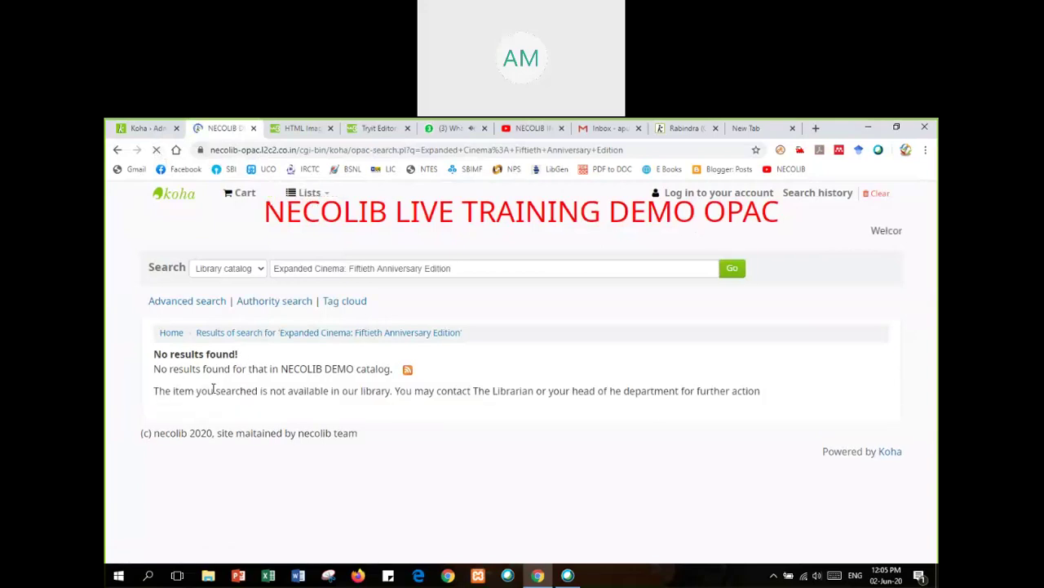
left_click_drag(154, 391, 783, 403)
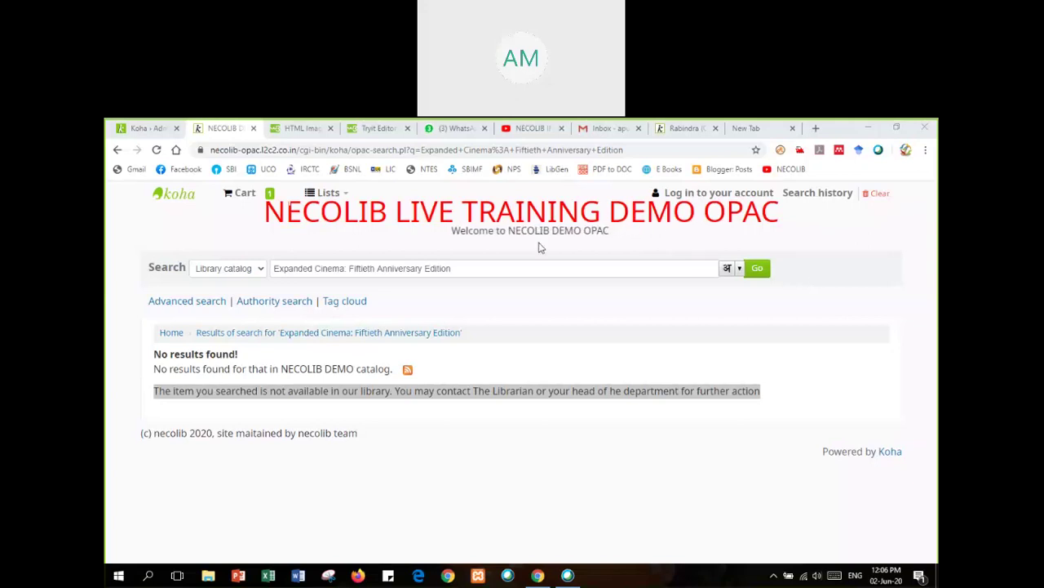
- Open the OpacNav HTML and compare its INFLIBNET Centre and UGC link lines with the demo OPAC home page
left_click(137, 129)
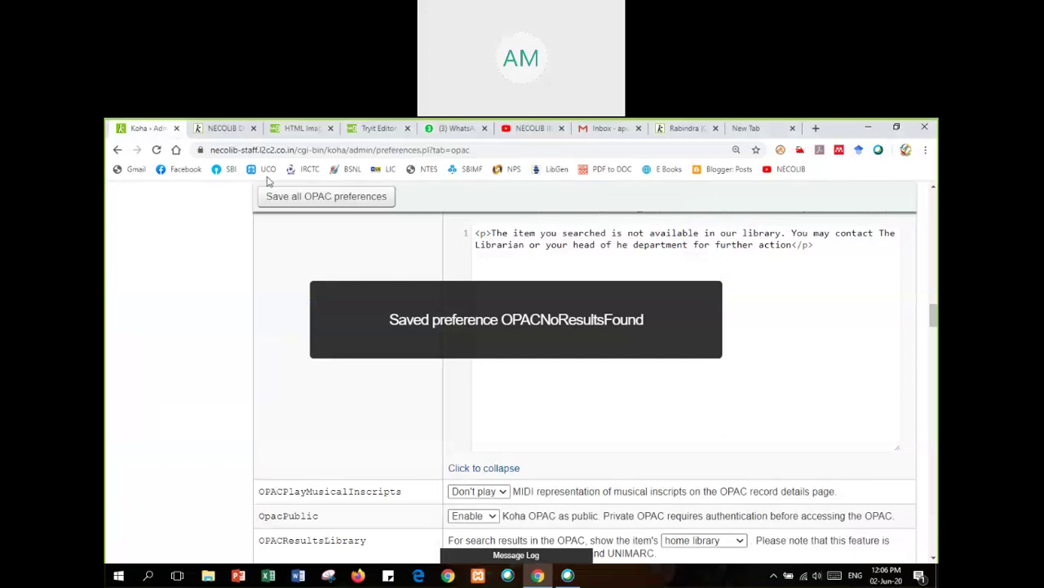
left_click(218, 129)
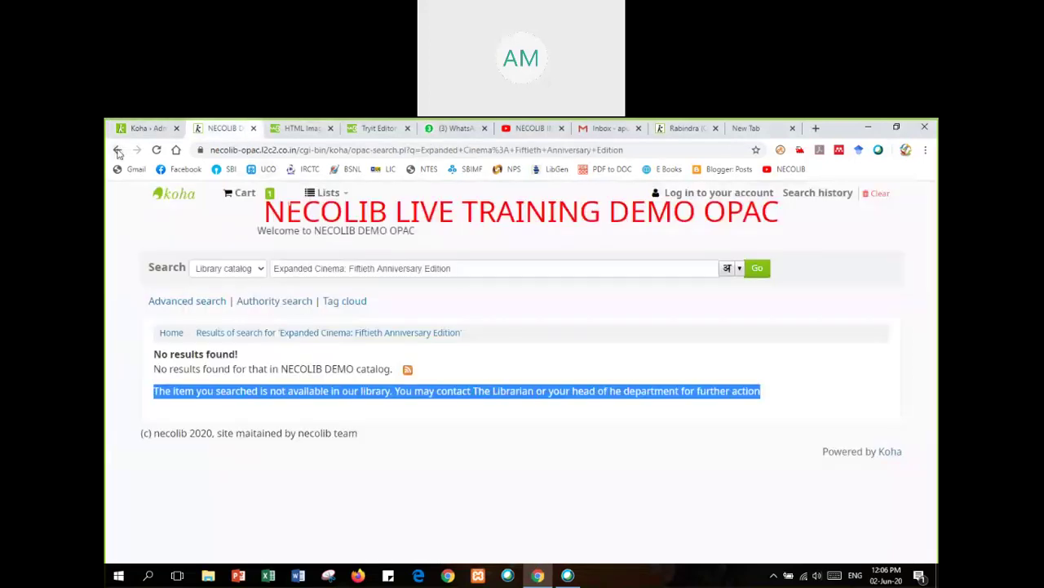
left_click(183, 201)
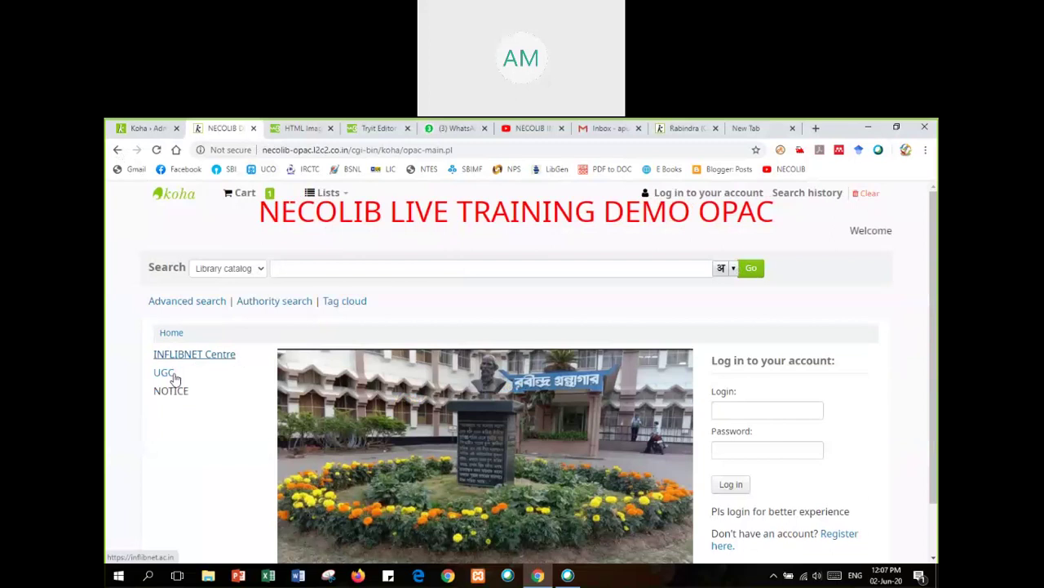
key("ctrl+shift+Tab")
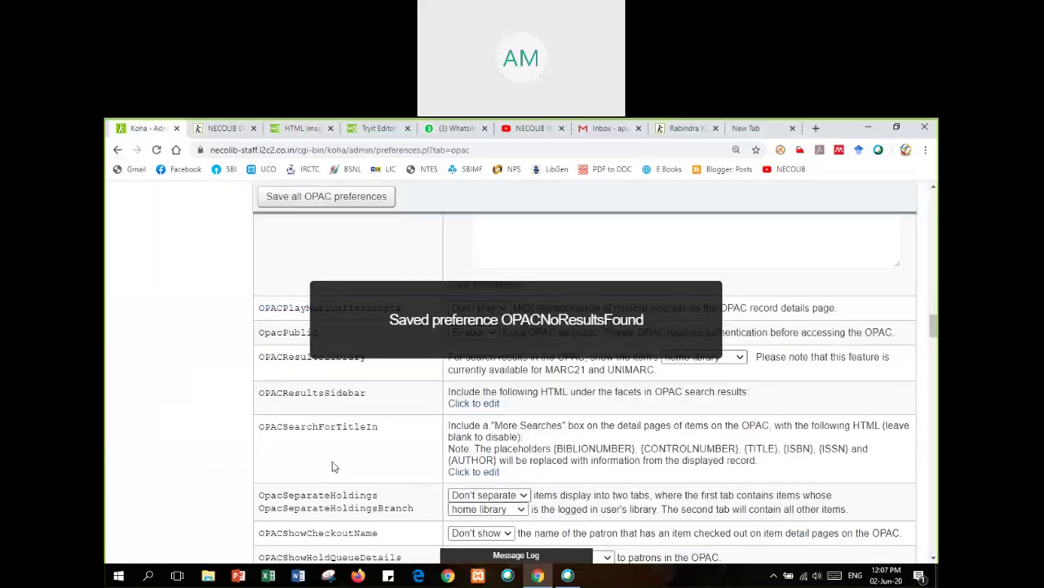
scroll(391, 481, "up", 5)
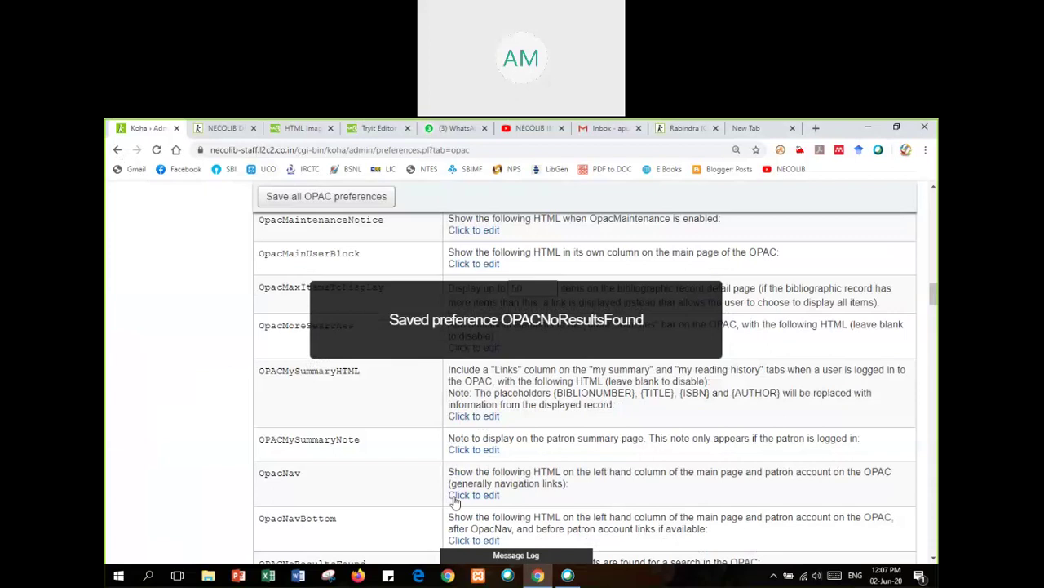
left_click(455, 497)
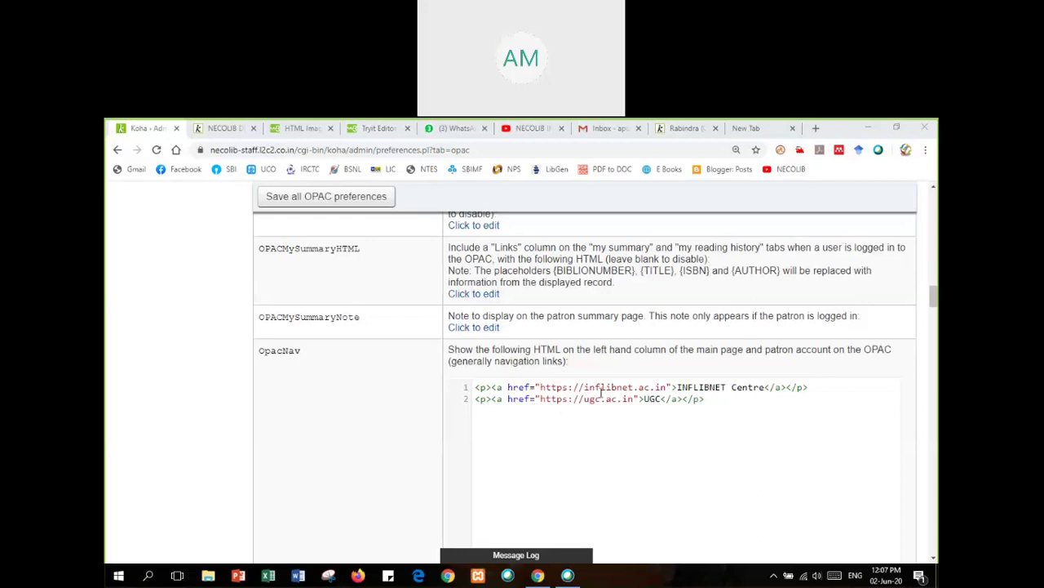
left_click_drag(475, 399, 682, 400)
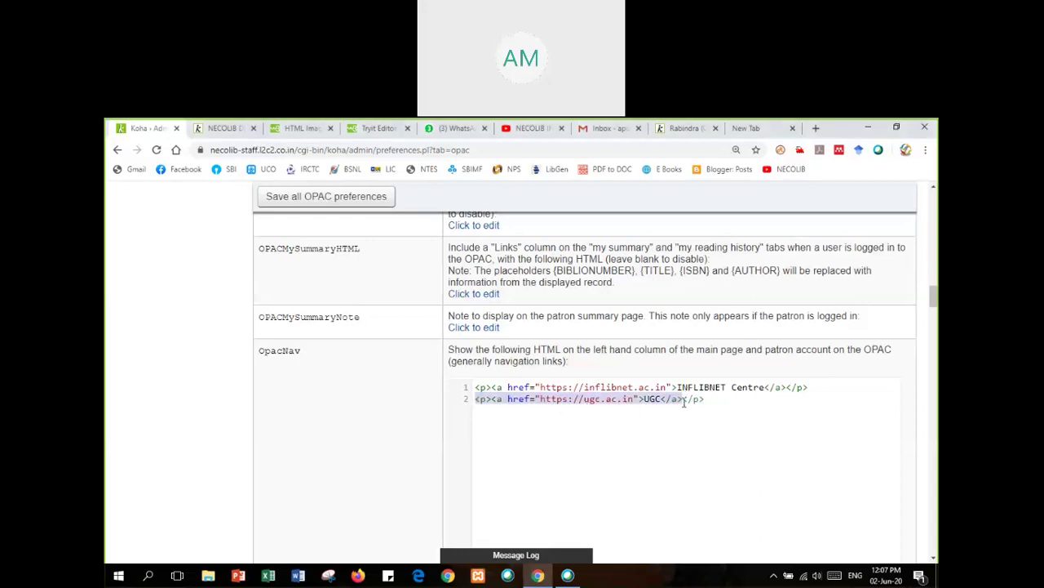
left_click(749, 402)
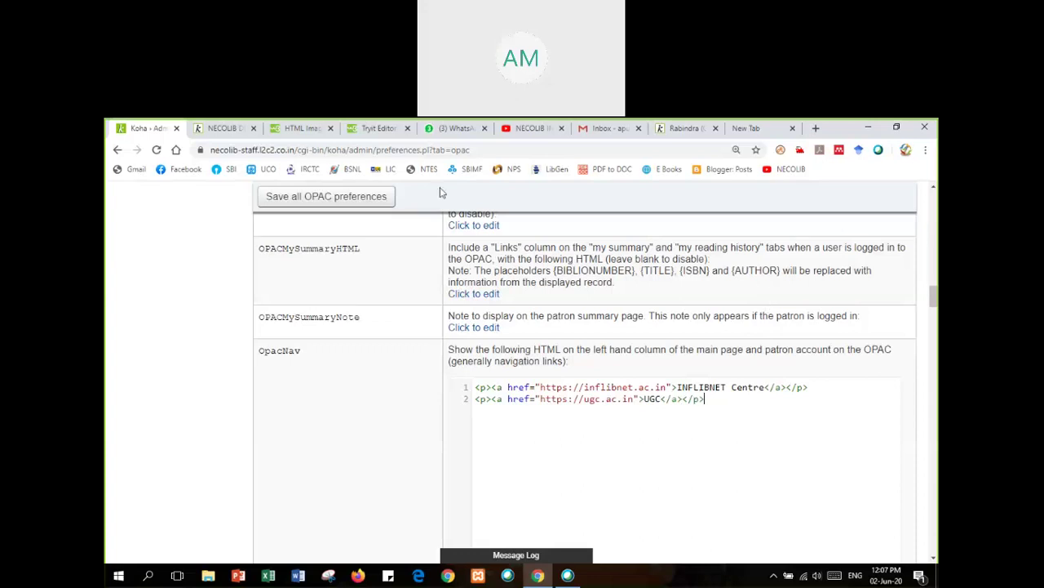
left_click(226, 131)
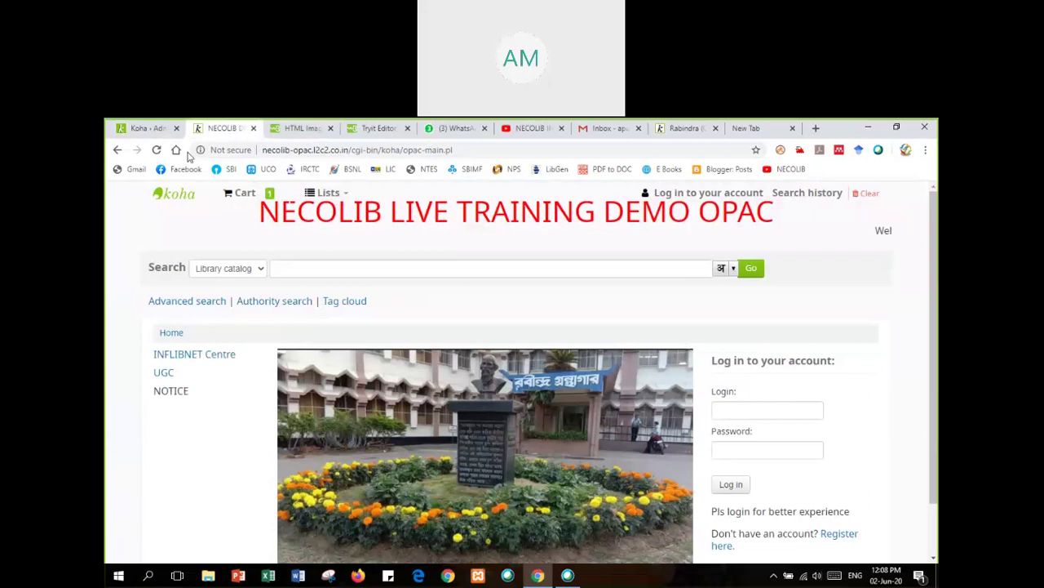
- Return to the OPAC preferences and choose Don't show for OPACShowCheckoutName
key("ctrl+Page_Up")
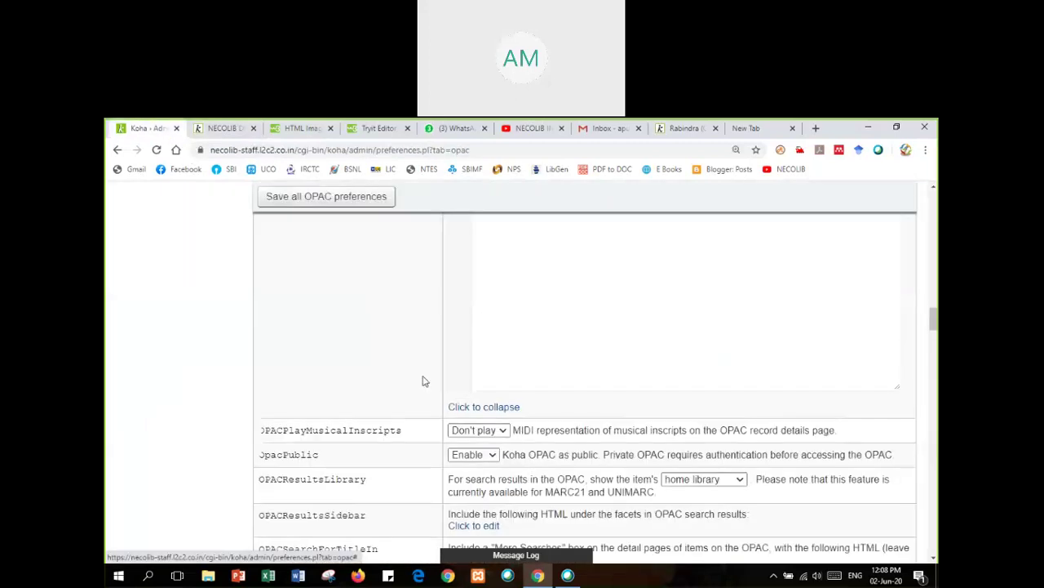
scroll(420, 391, "down", 3)
scroll(413, 405, "down", 2)
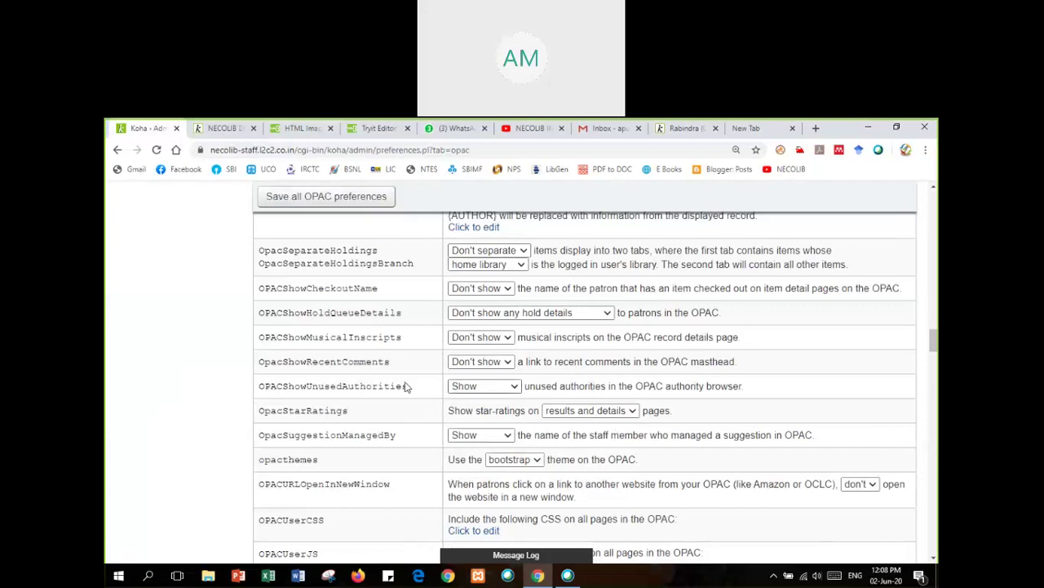
scroll(408, 377, "up", 1)
scroll(408, 377, "up", 1)
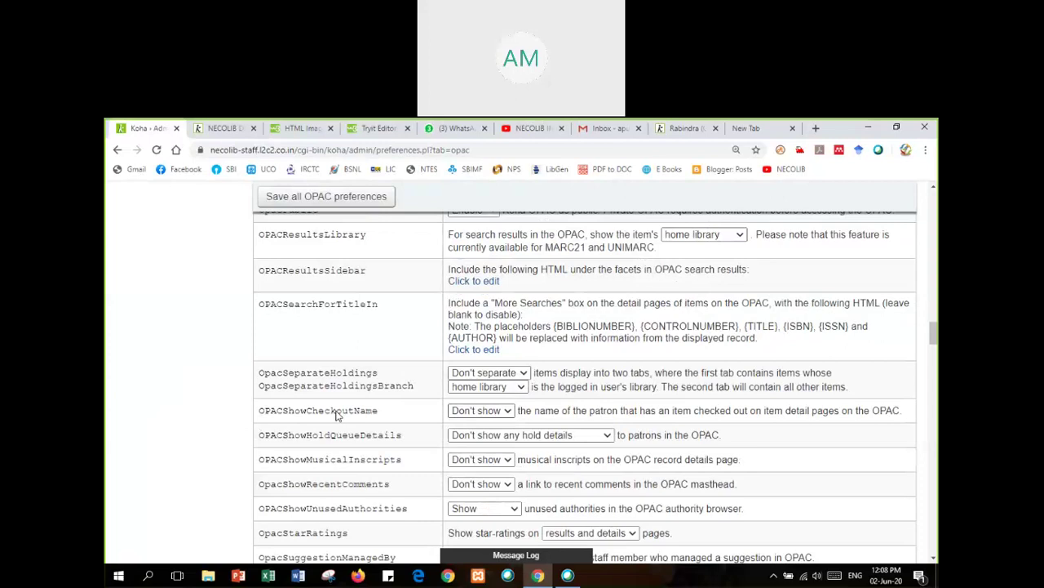
double_click(398, 420)
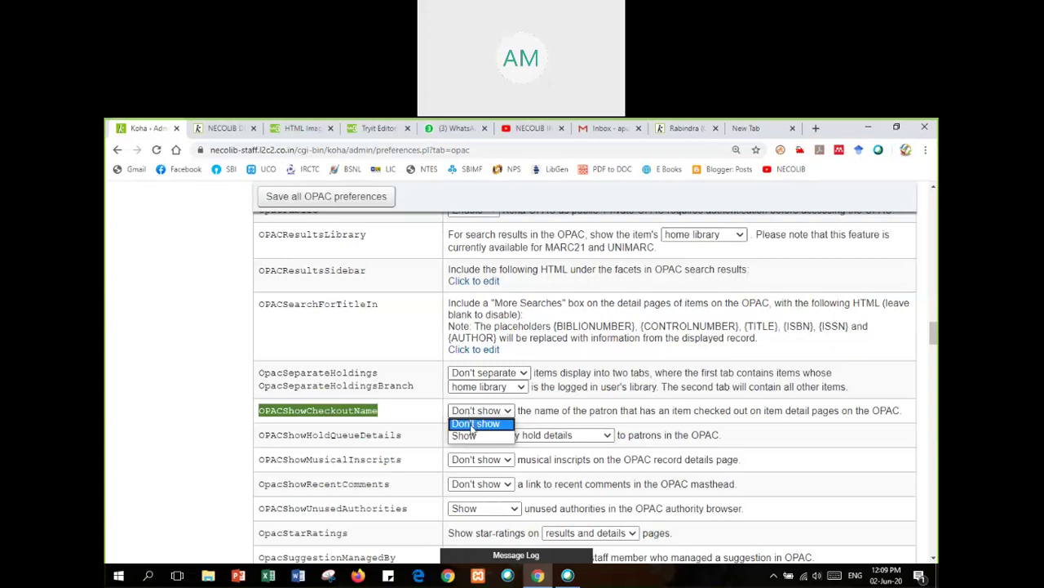
left_click(472, 425)
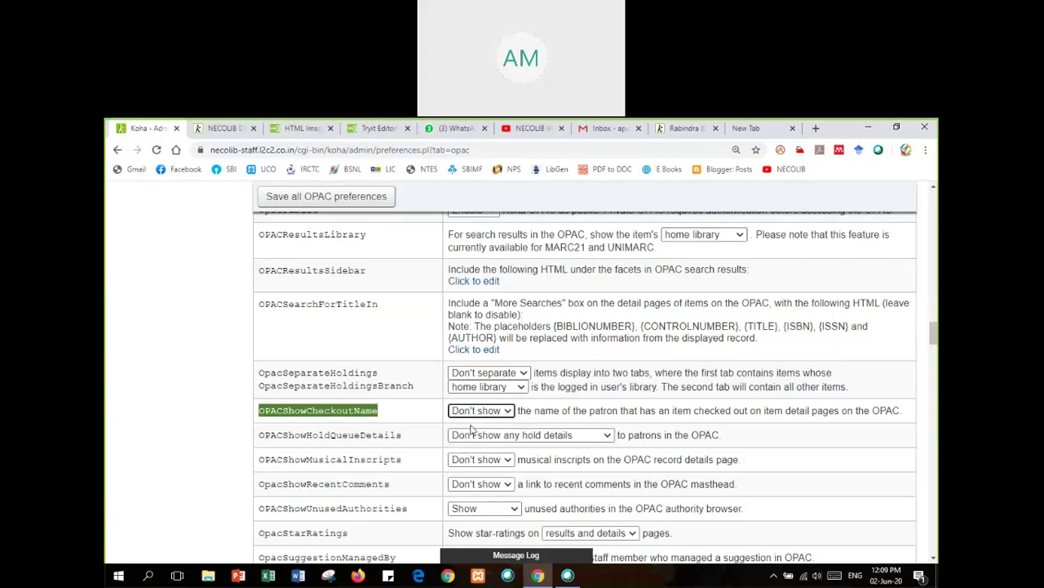
left_click(388, 408)
- Open the OPACUserCSS and OPACUserJS editors for a look, collapsing each one again
scroll(387, 406, "down", 3)
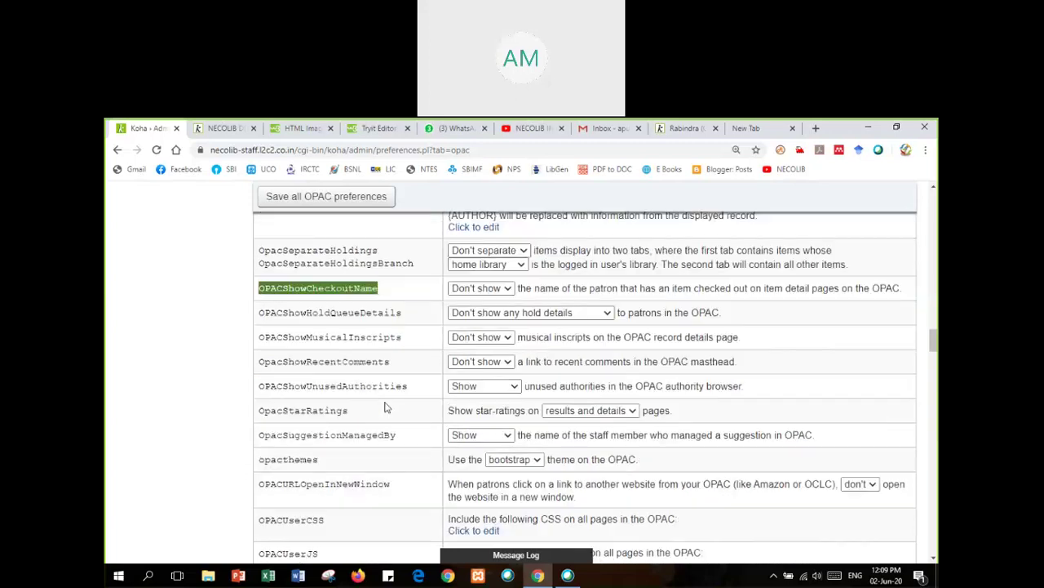
scroll(386, 406, "down", 1)
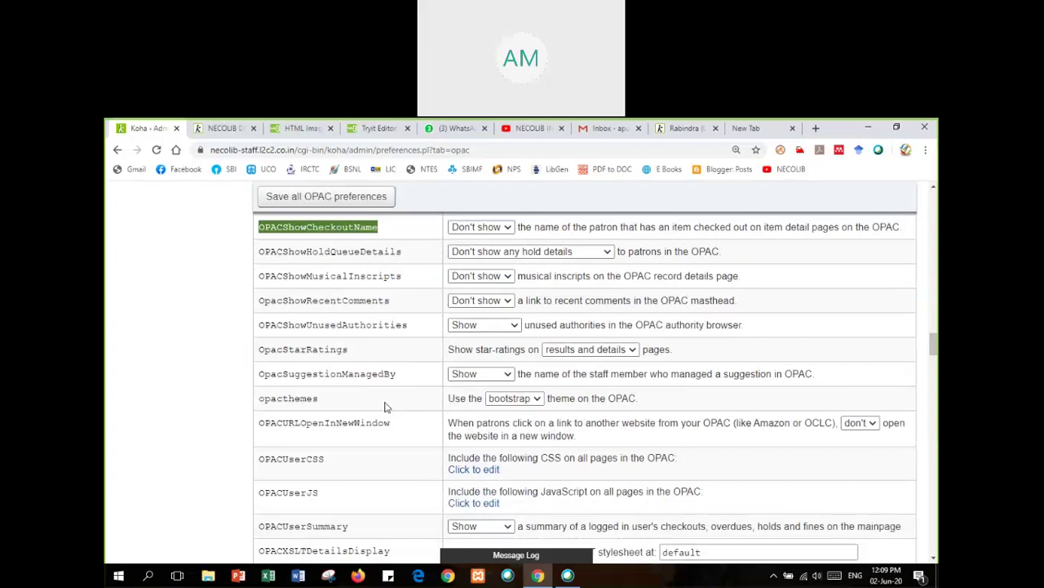
scroll(388, 406, "down", 1)
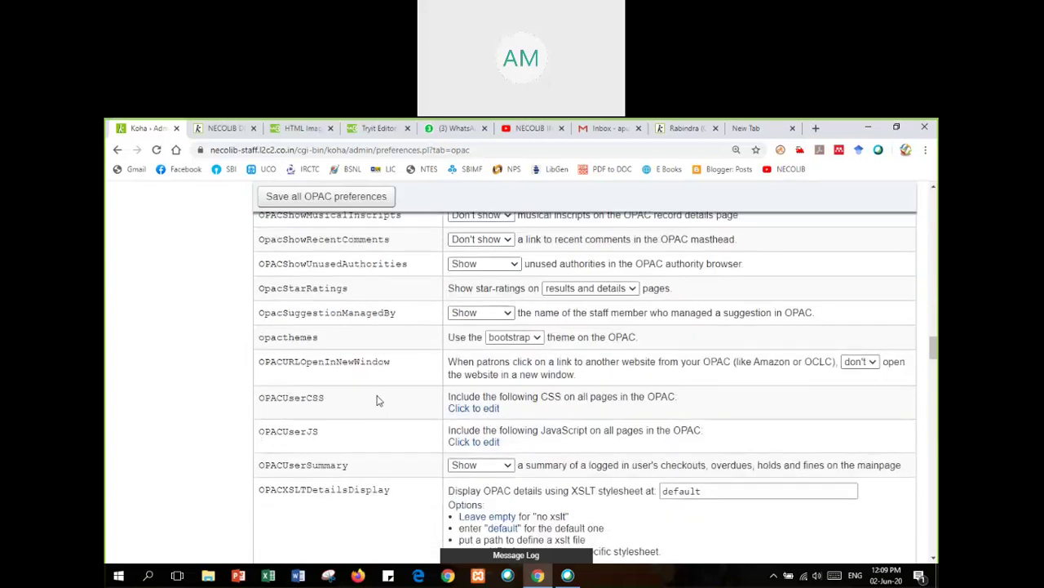
scroll(377, 400, "down", 1)
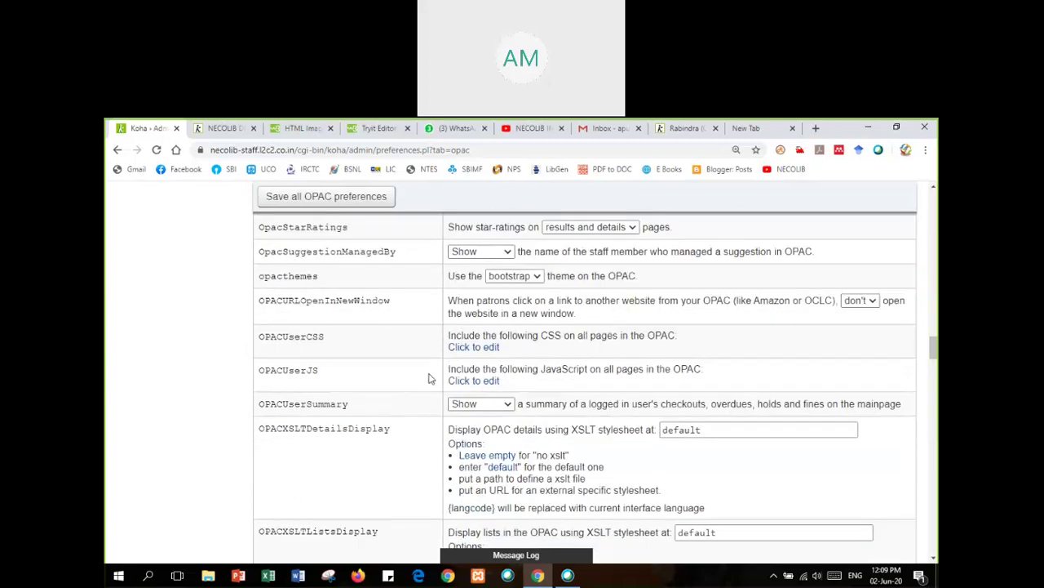
left_click(458, 350)
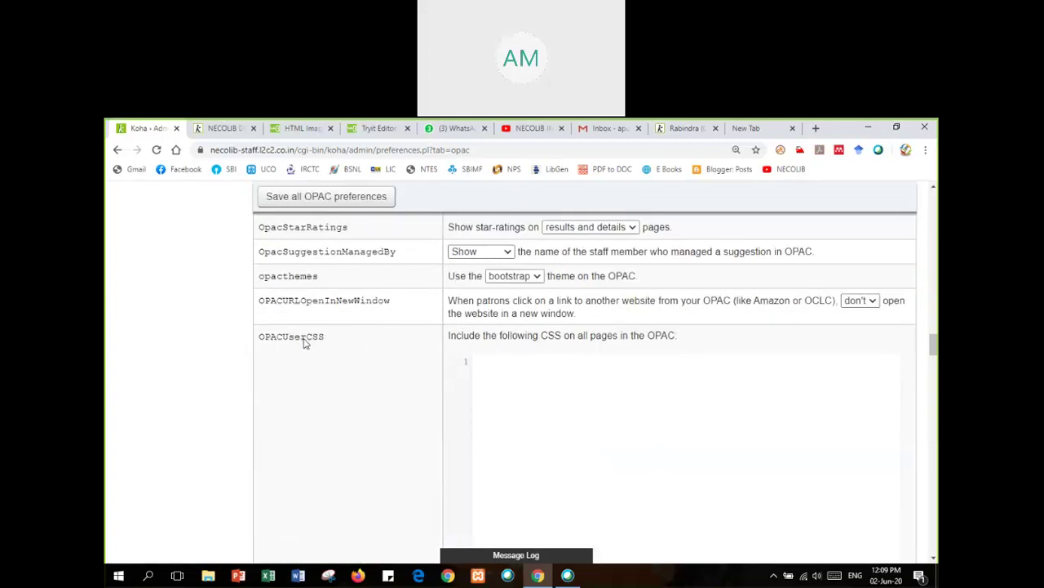
scroll(380, 389, "down", 3)
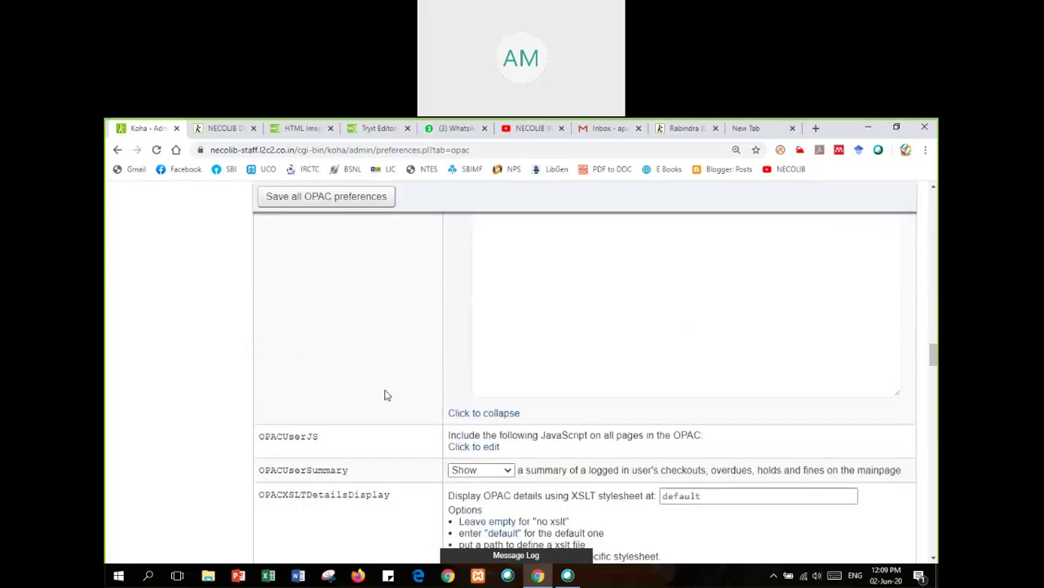
left_click(463, 418)
scroll(384, 380, "up", 2)
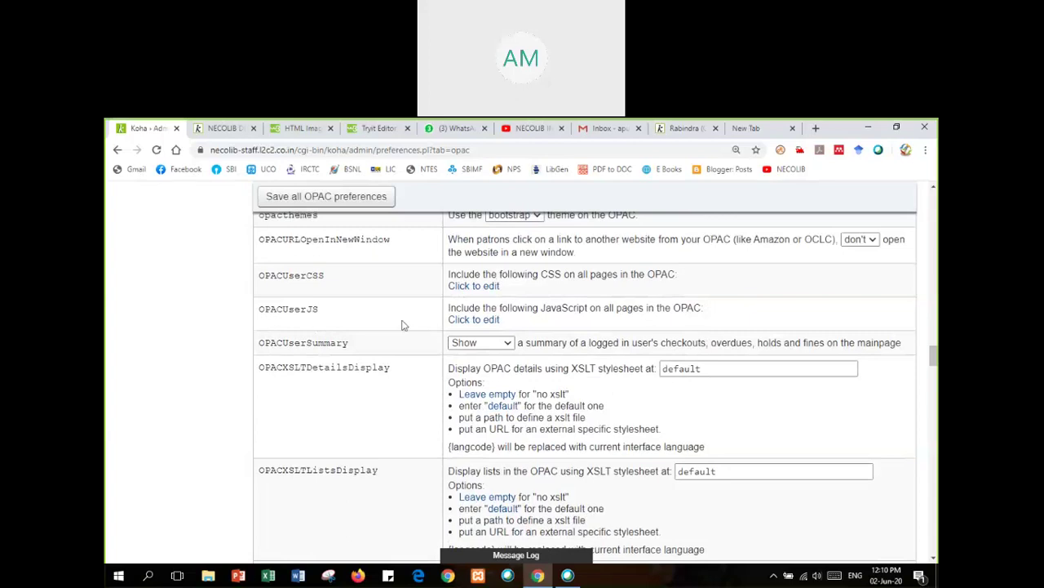
left_click(481, 321)
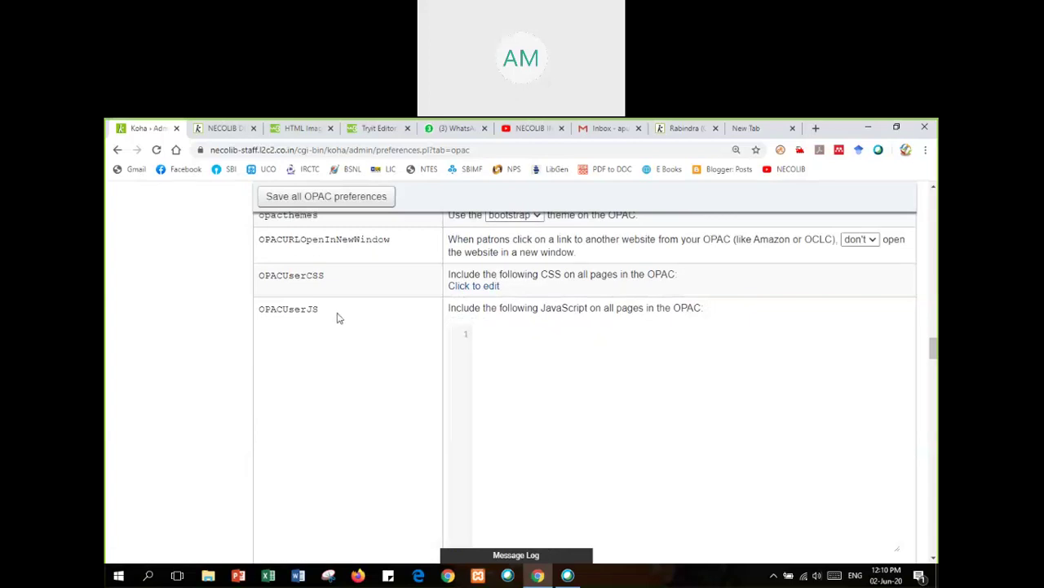
scroll(500, 424, "down", 3)
left_click(494, 392)
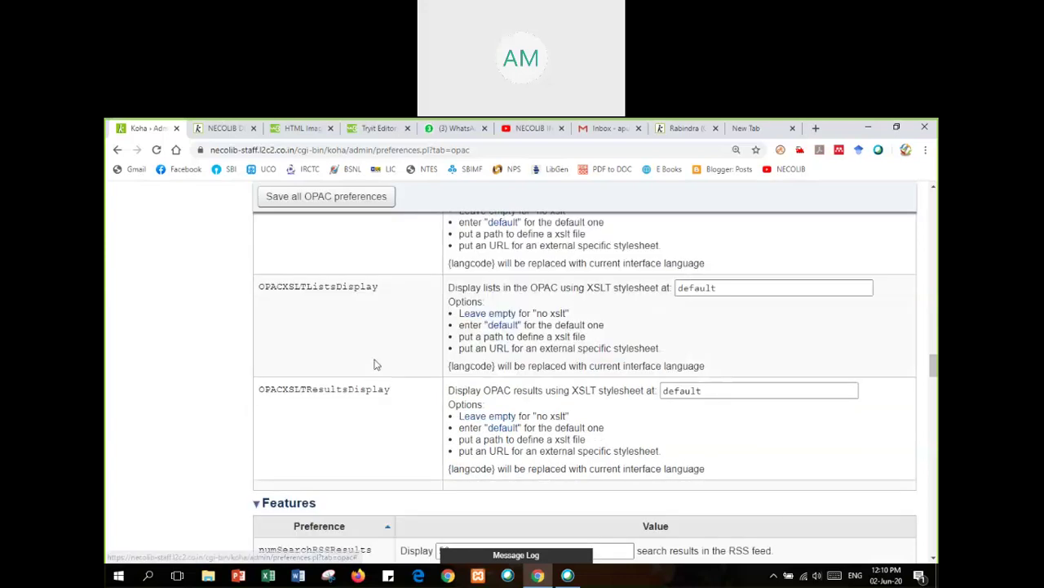
- Examine the OPACUserSummary preference and its available options
scroll(383, 359, "up", 3)
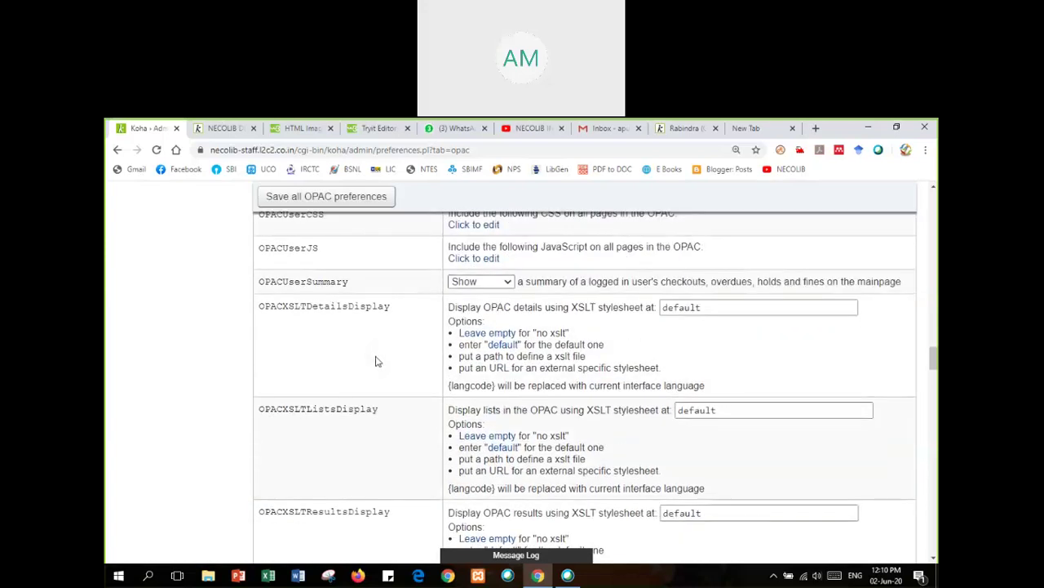
scroll(376, 361, "up", 3)
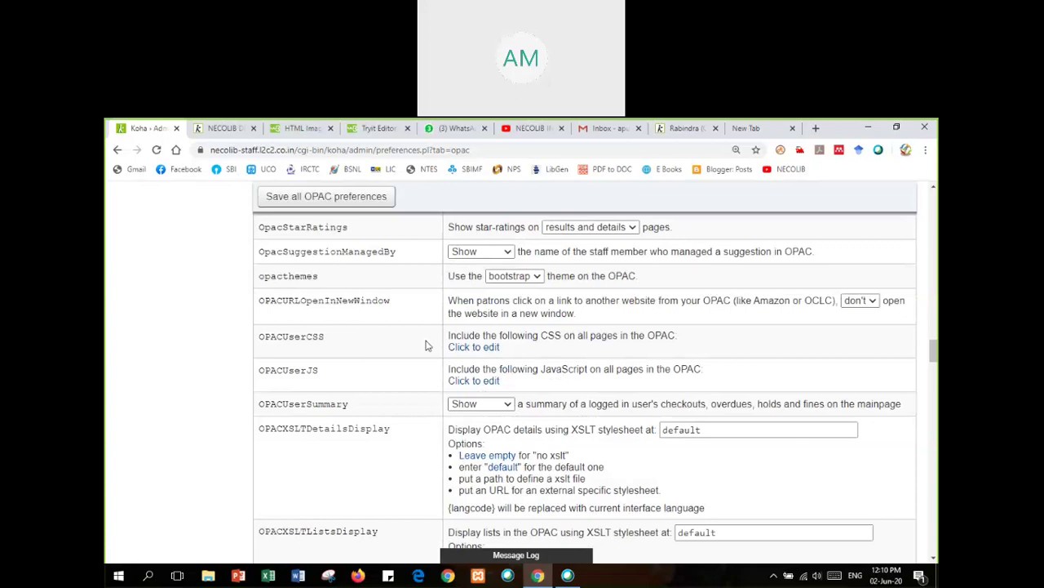
double_click(300, 408)
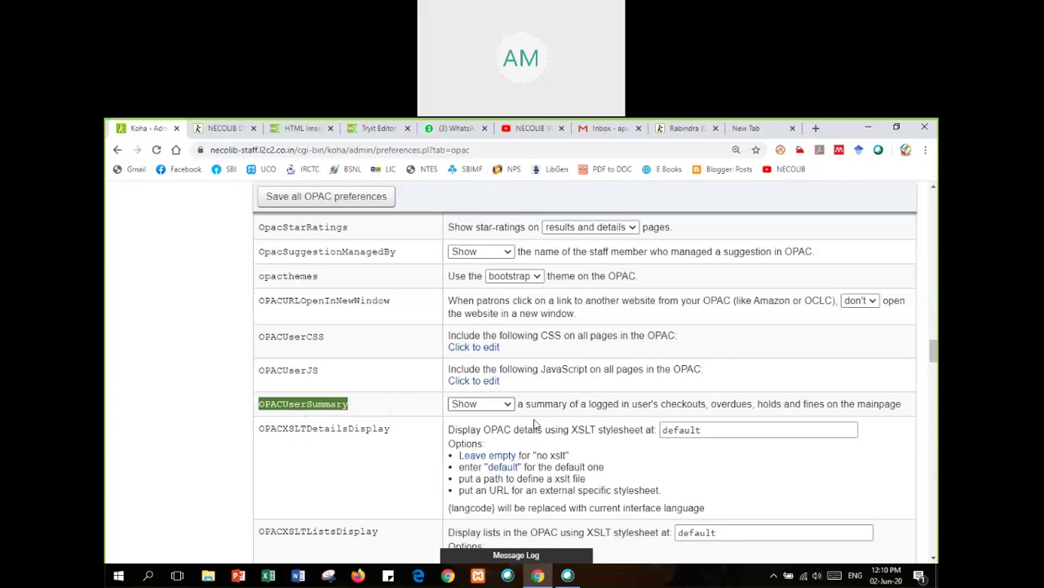
left_click(508, 406)
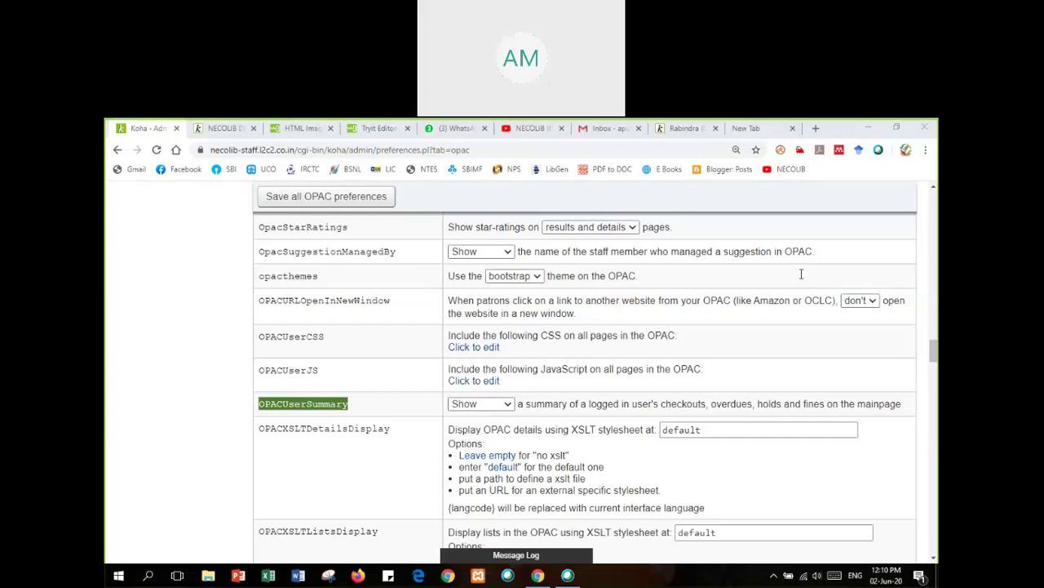
- Open the iiftk-opac.l2c2.co.in home page in a tab beside the Koha administration tab and close the Rabindra catalogue tab
left_click(768, 273)
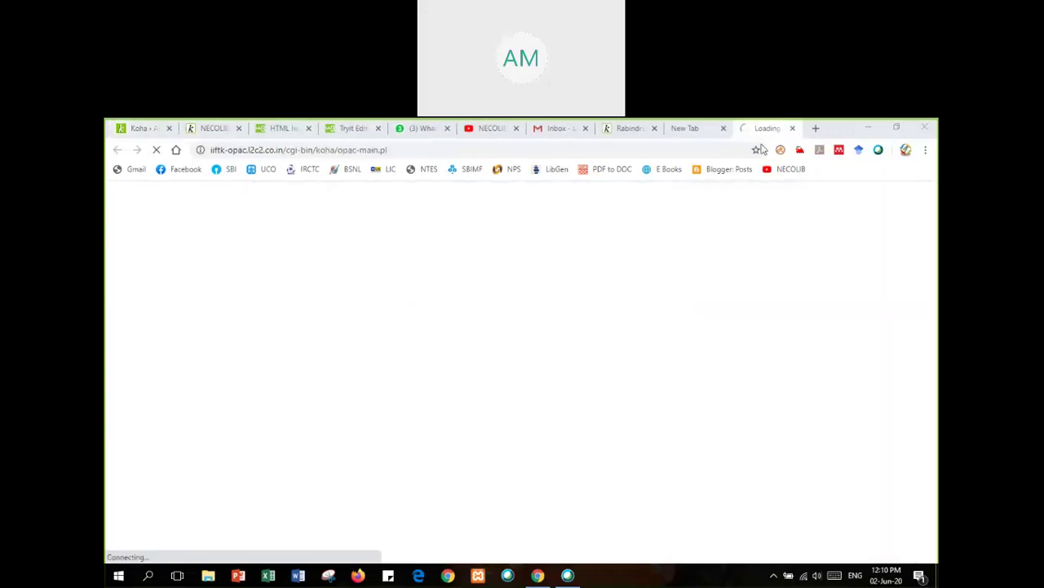
left_click_drag(757, 129, 214, 128)
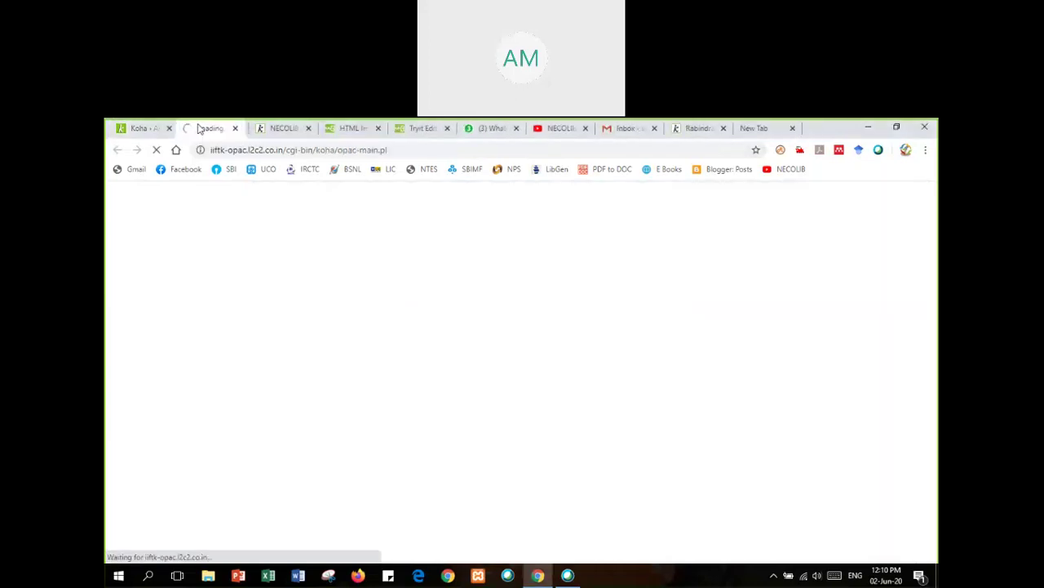
middle_click(706, 136)
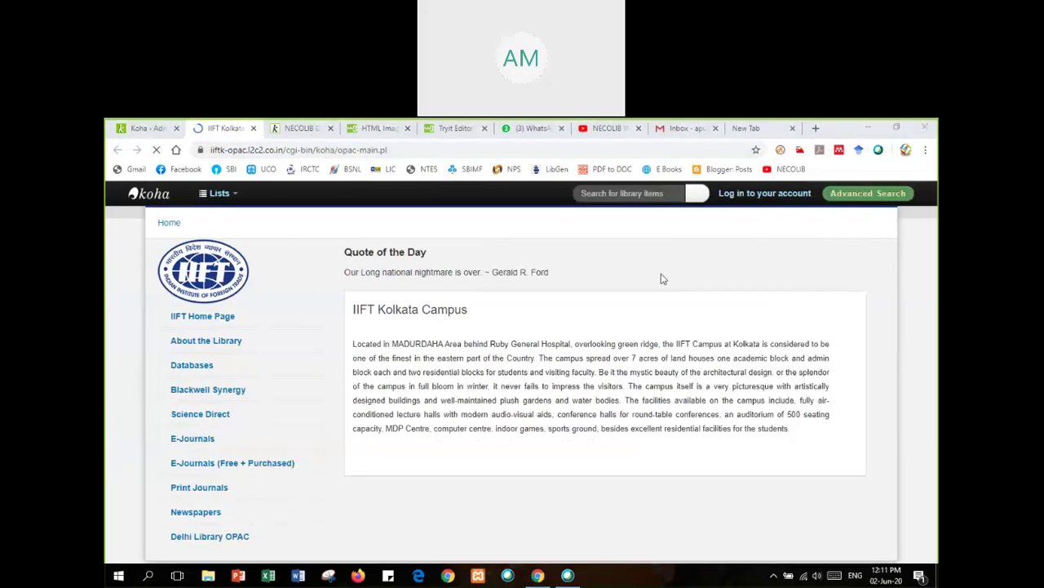
- Compare the IIFT Kolkata OPAC's search bar, banner and navigation links with the NECOLIB demo OPAC, and close the IIFT page
left_click(628, 193)
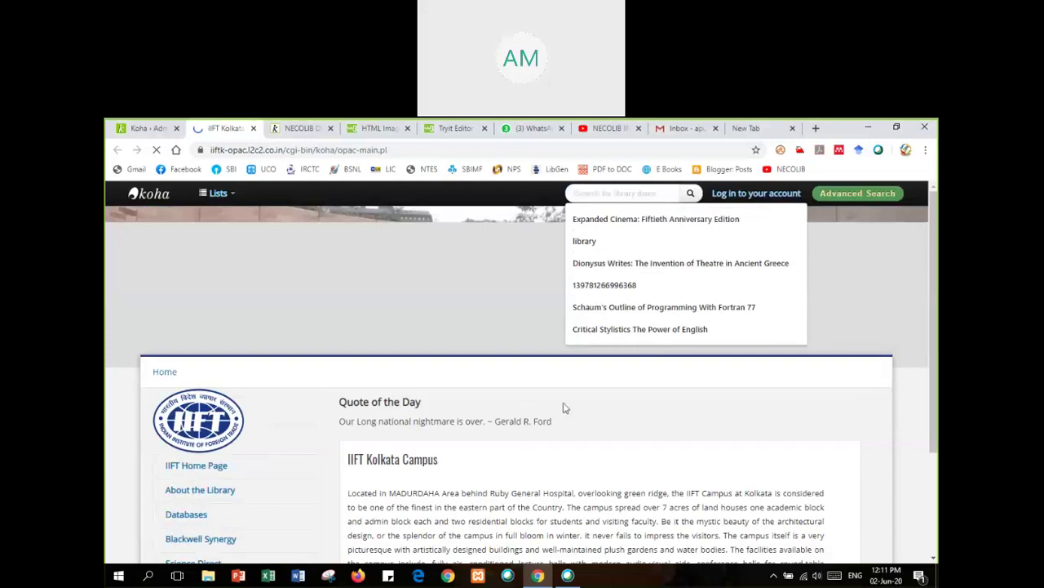
scroll(565, 407, "down", 2)
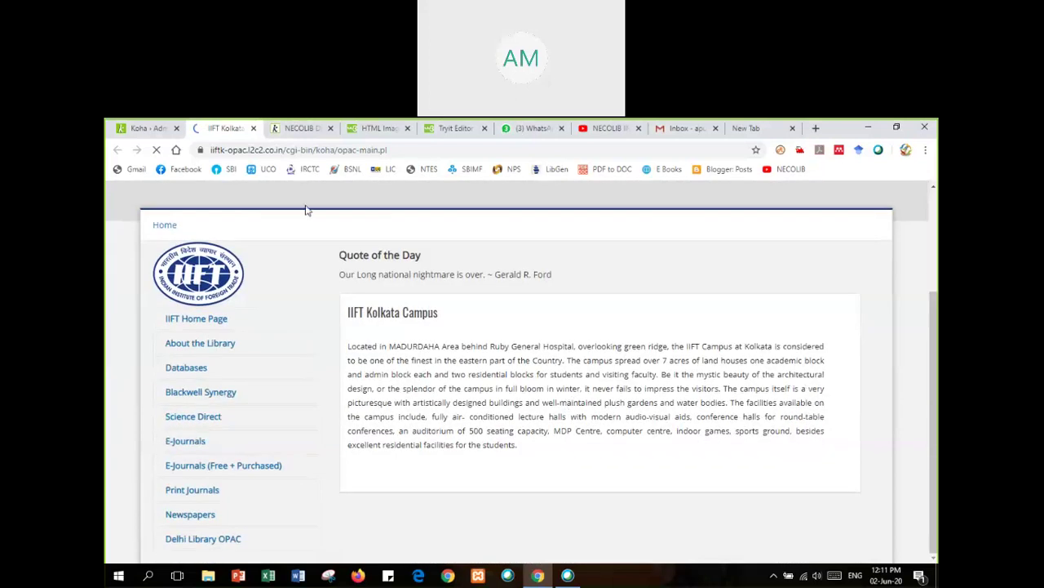
left_click(300, 128)
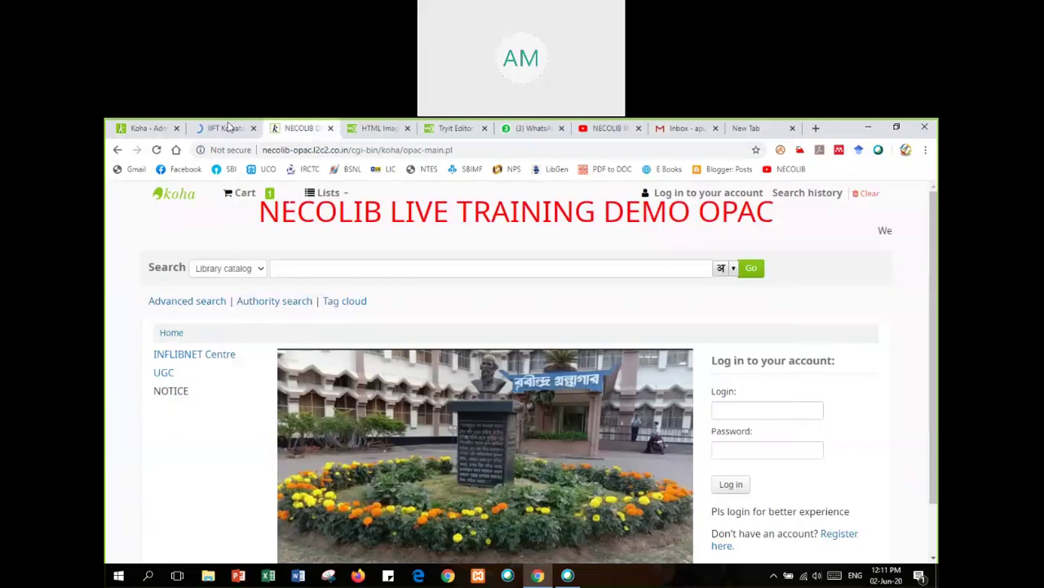
left_click(228, 128)
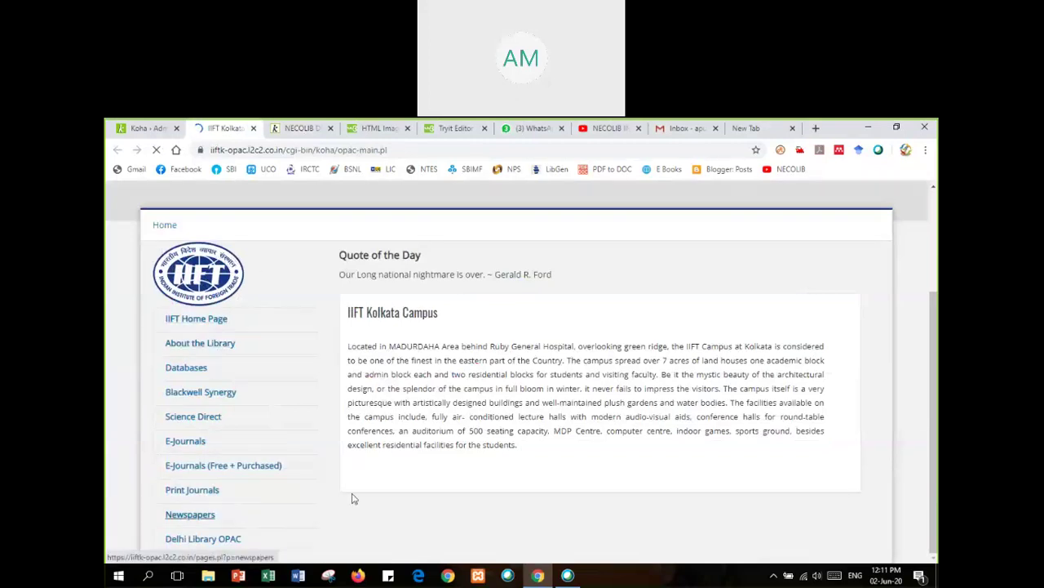
scroll(352, 498, "up", 2)
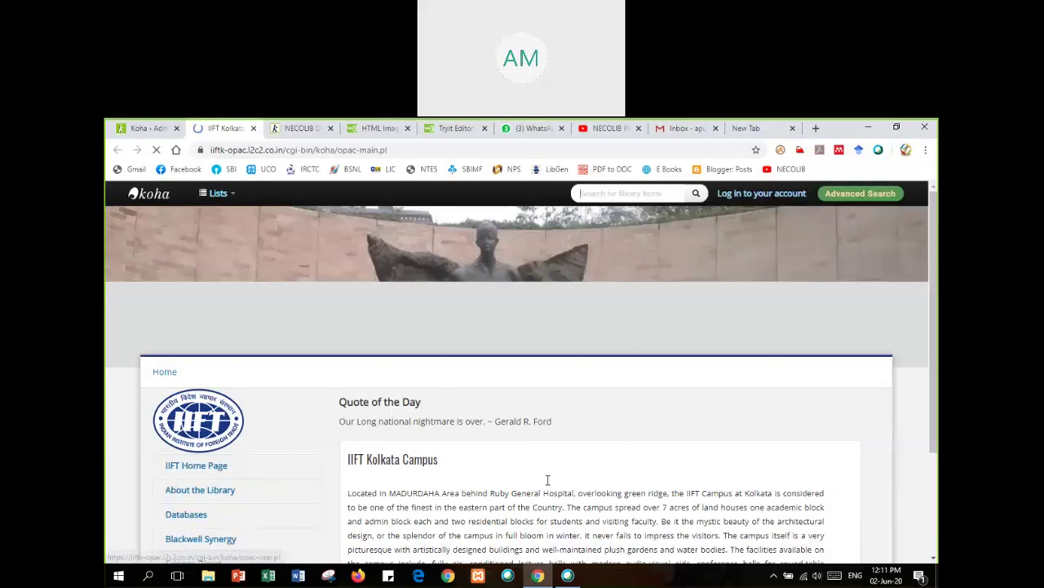
scroll(548, 480, "down", 2)
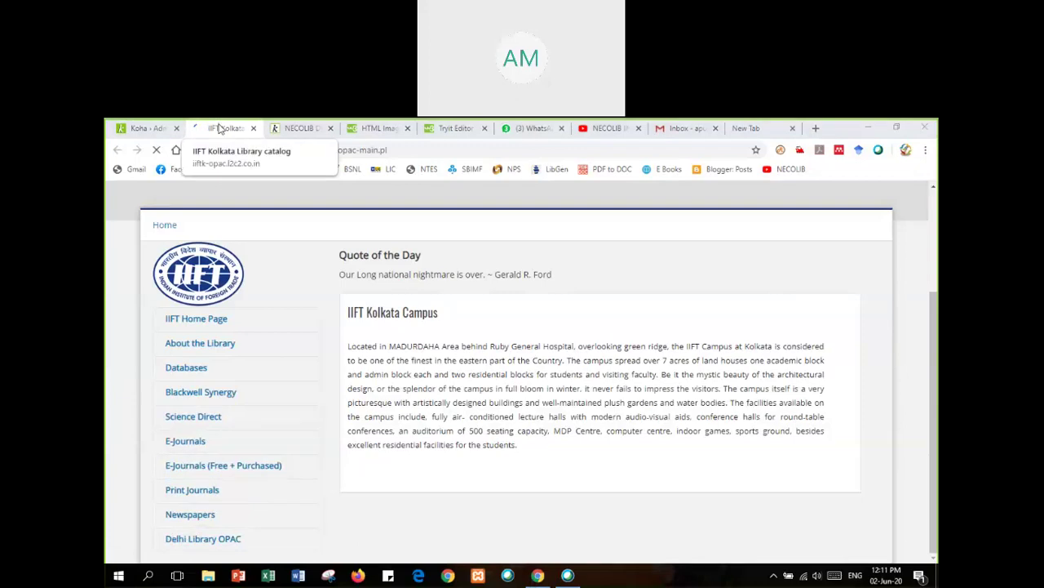
middle_click(218, 129)
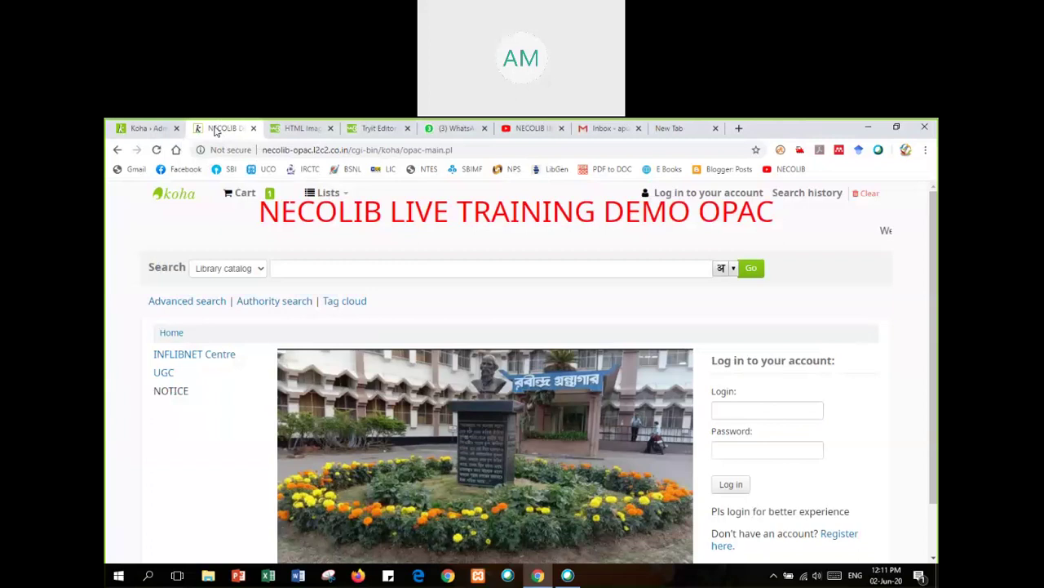
- Switch OPACUserSummary to Don't show and back to Show, and save all OPAC preferences
key("ctrl+shift+Tab")
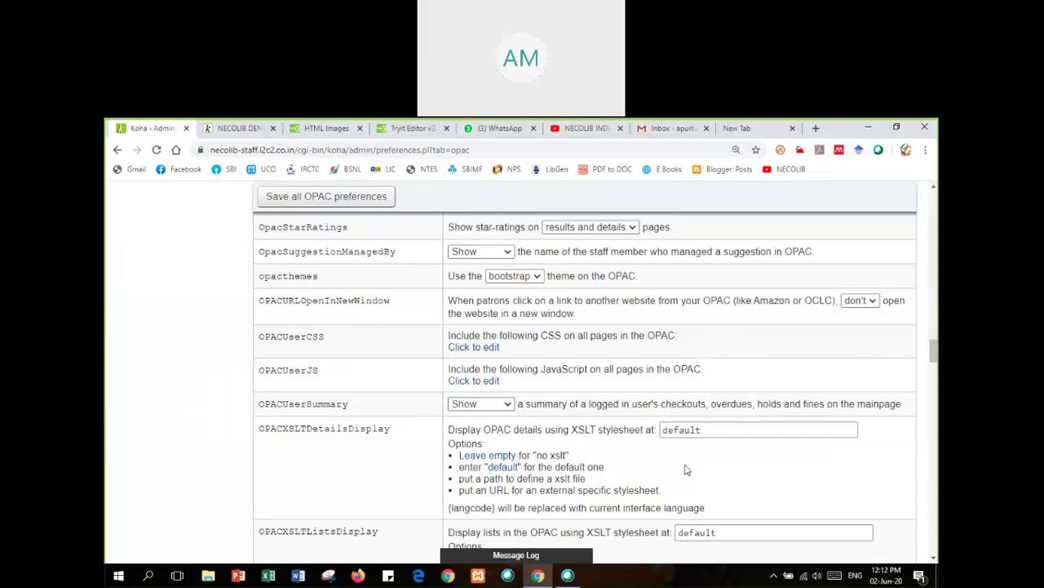
left_click(508, 404)
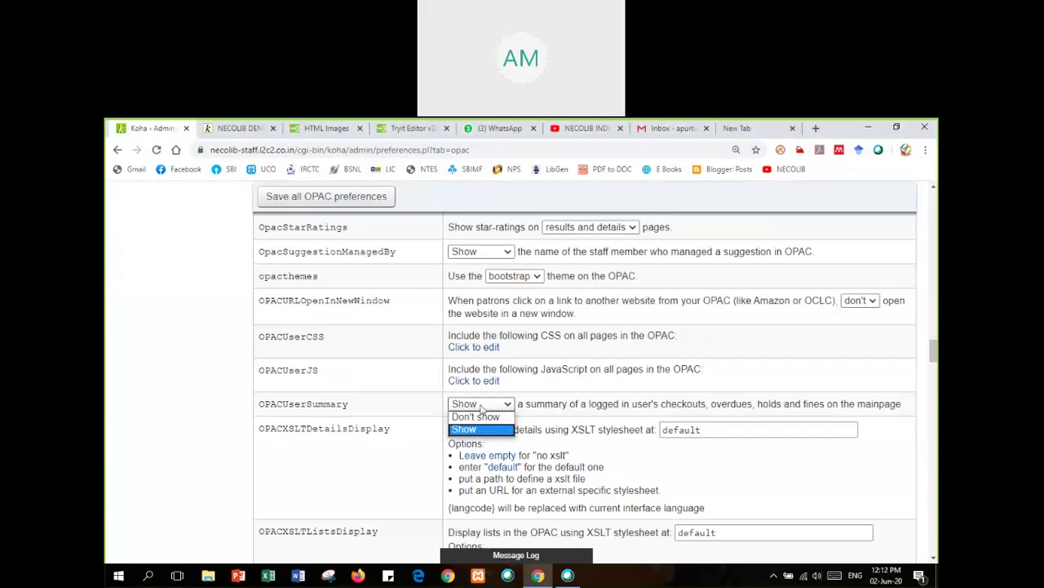
left_click(477, 417)
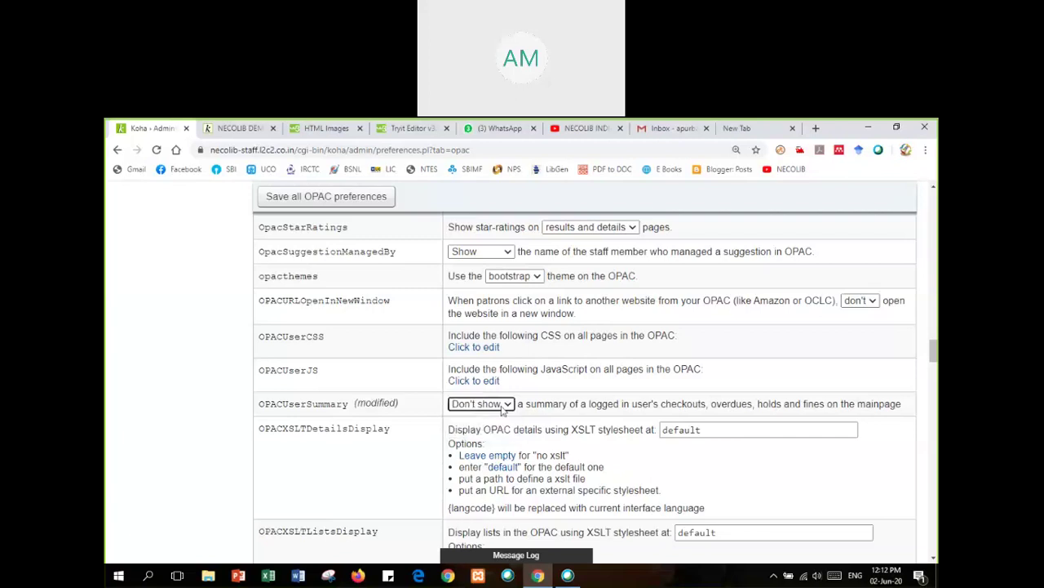
left_click(498, 406)
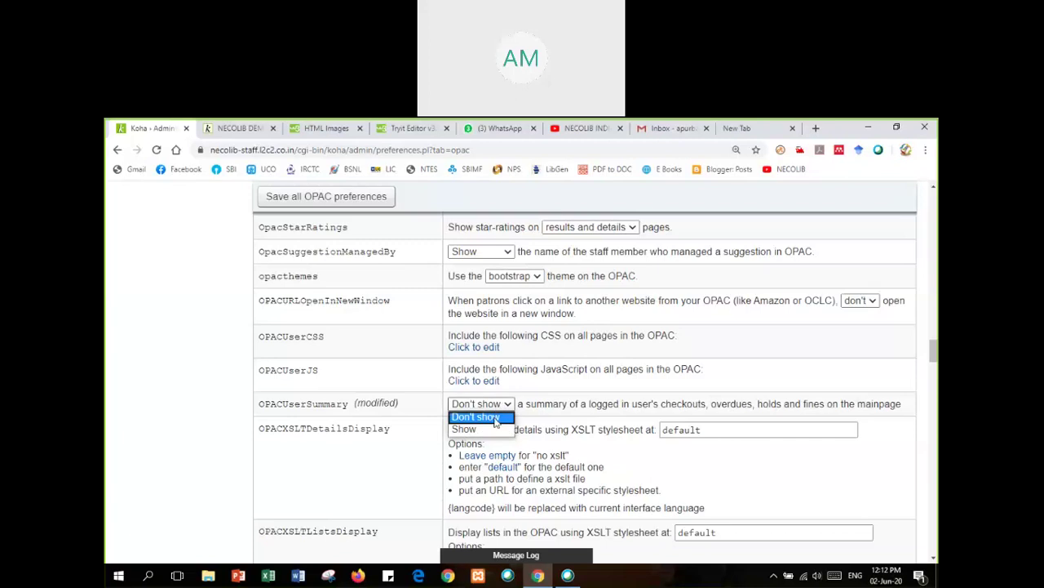
left_click(488, 429)
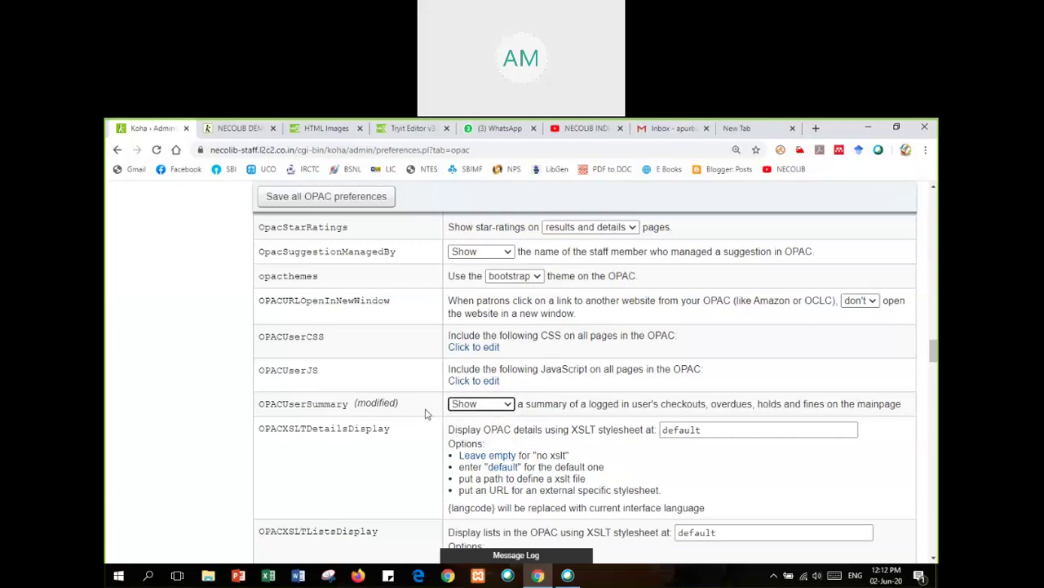
left_click(357, 204)
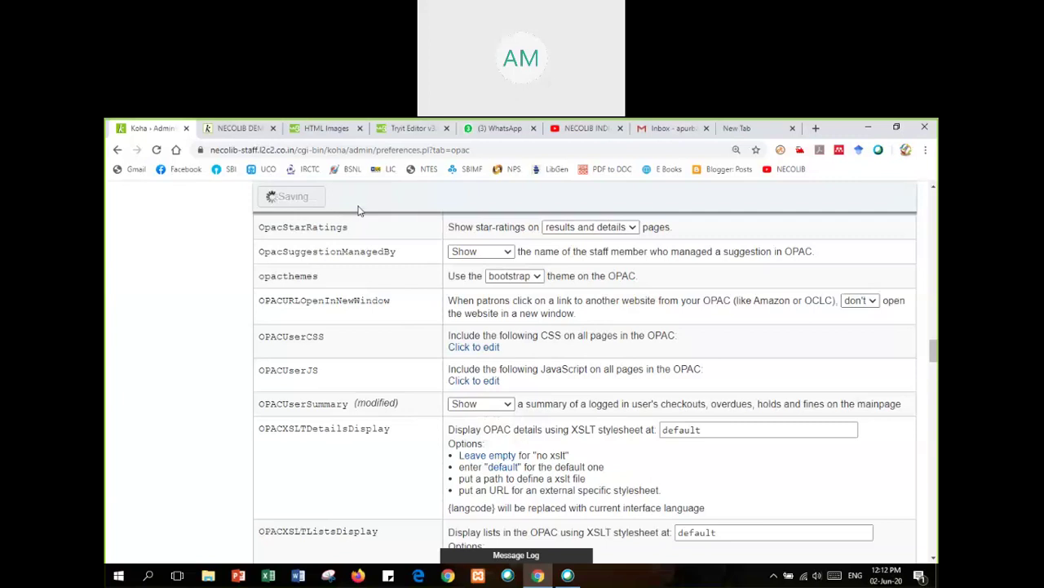
scroll(369, 433, "down", 3)
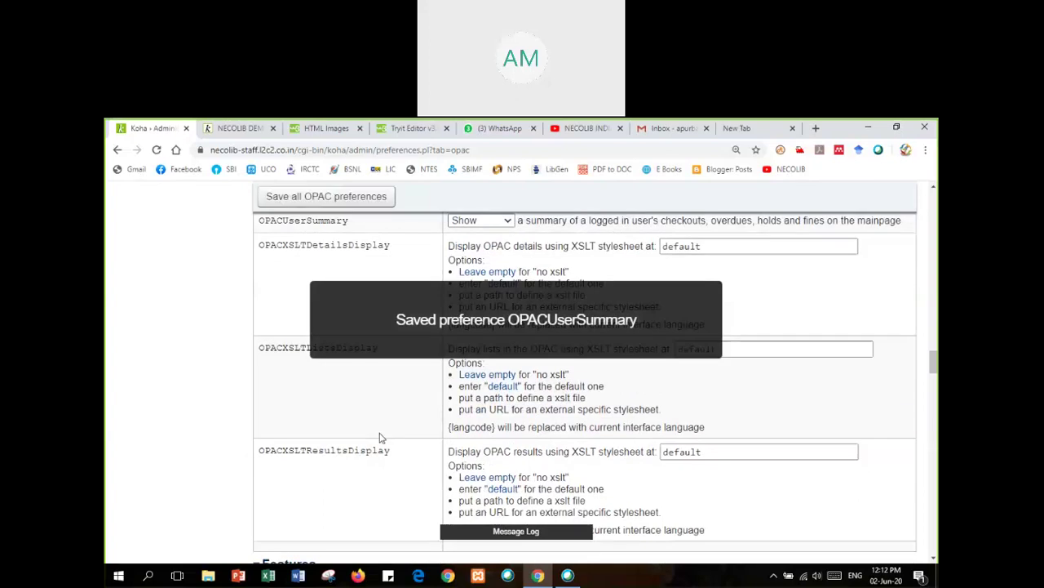
- Examine the OPACXSLTResultsDisplay preference and the numSearchRSSResults preference at the start of the Features section
scroll(381, 435, "down", 3)
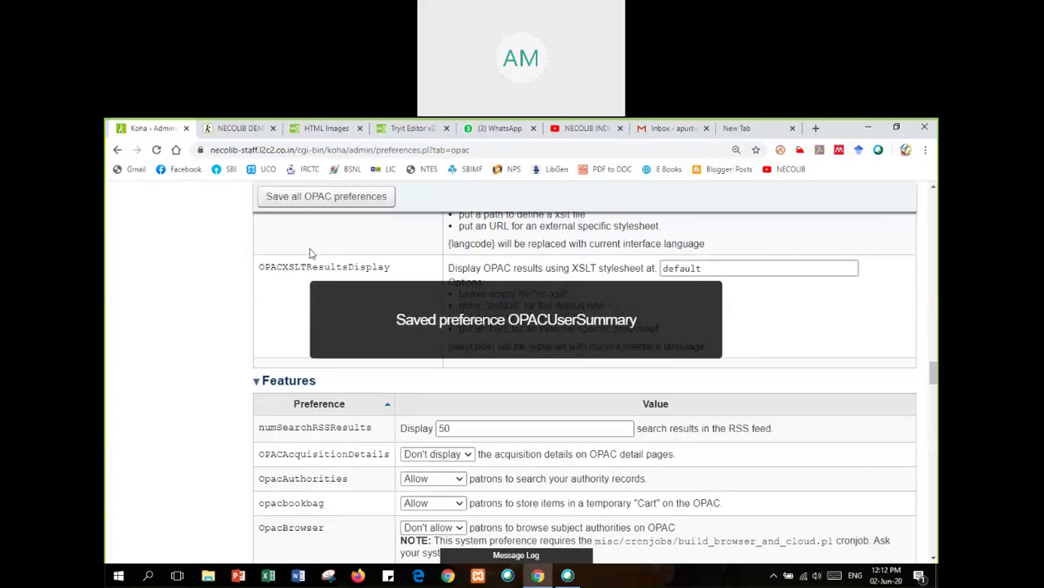
scroll(325, 251, "up", 6)
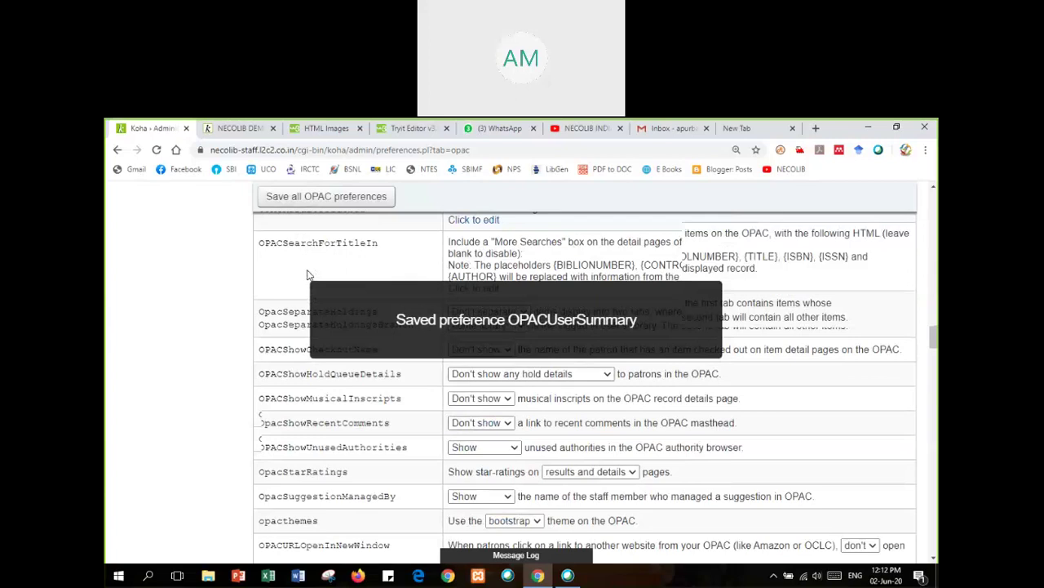
scroll(333, 439, "down", 6)
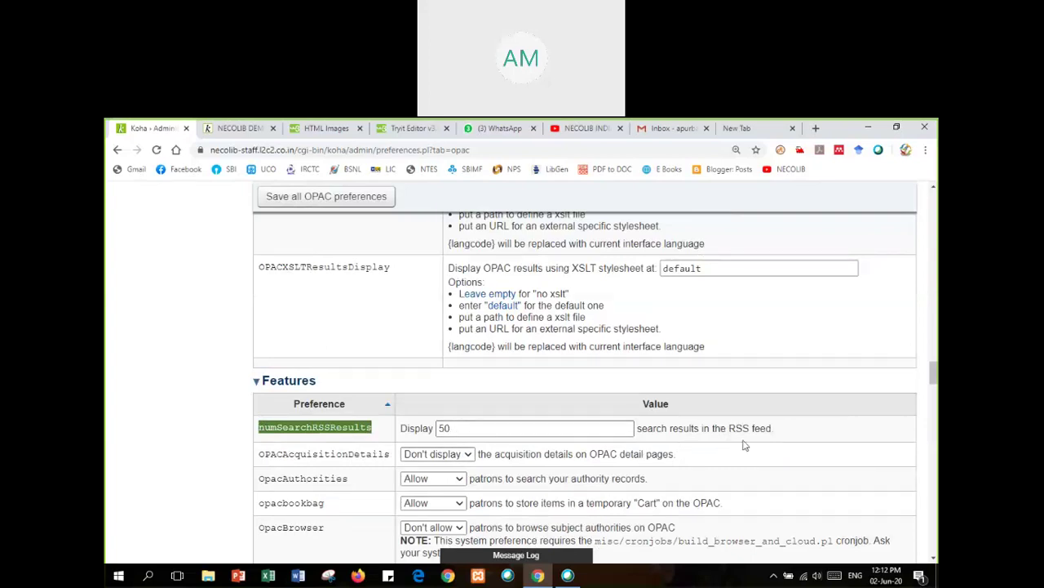
scroll(769, 433, "down", 2)
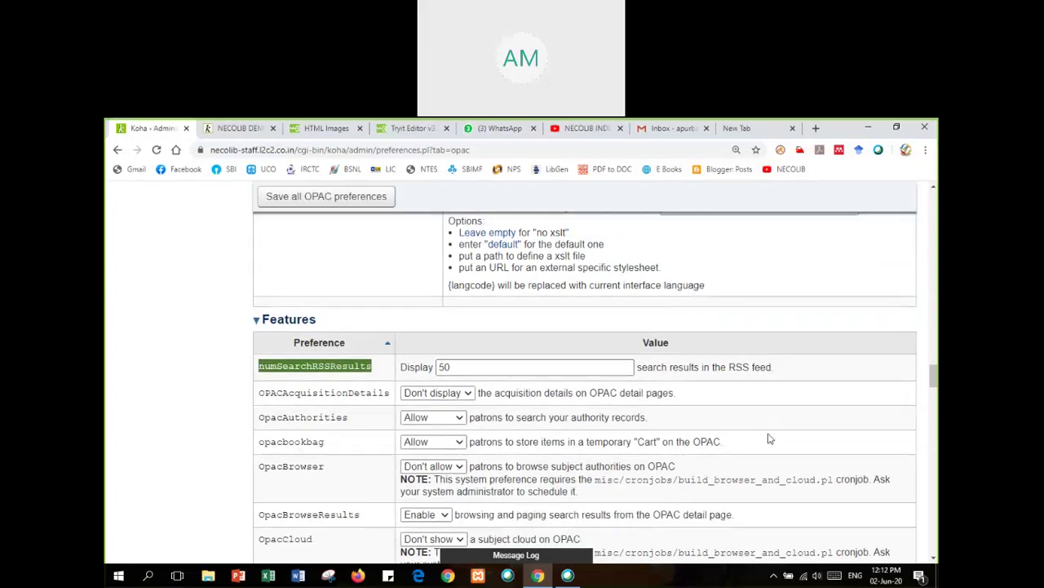
- Check the options offered for OPACAcquisitionDetails, keeping Don't display
double_click(321, 398)
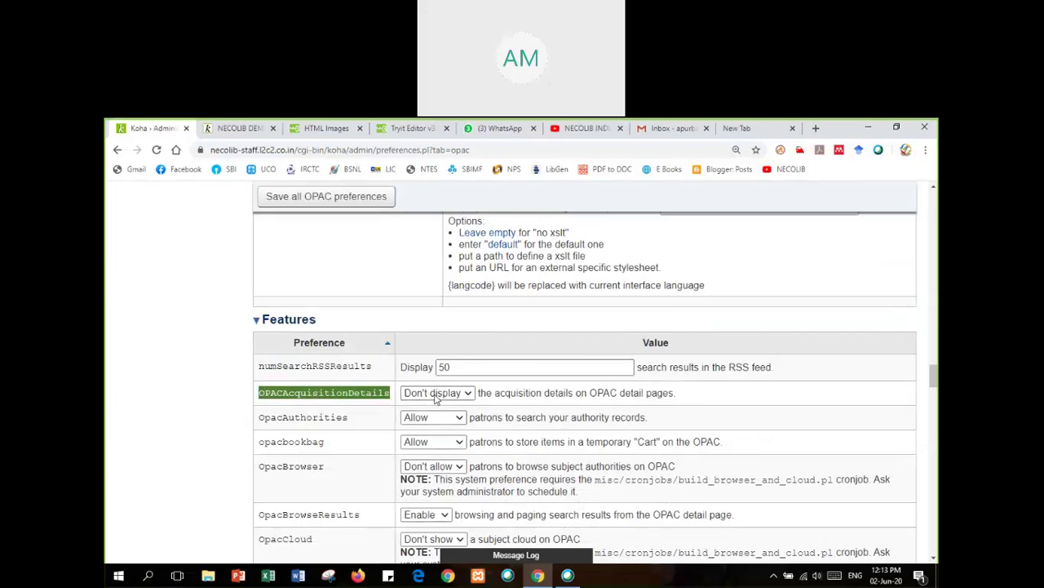
left_click(365, 404)
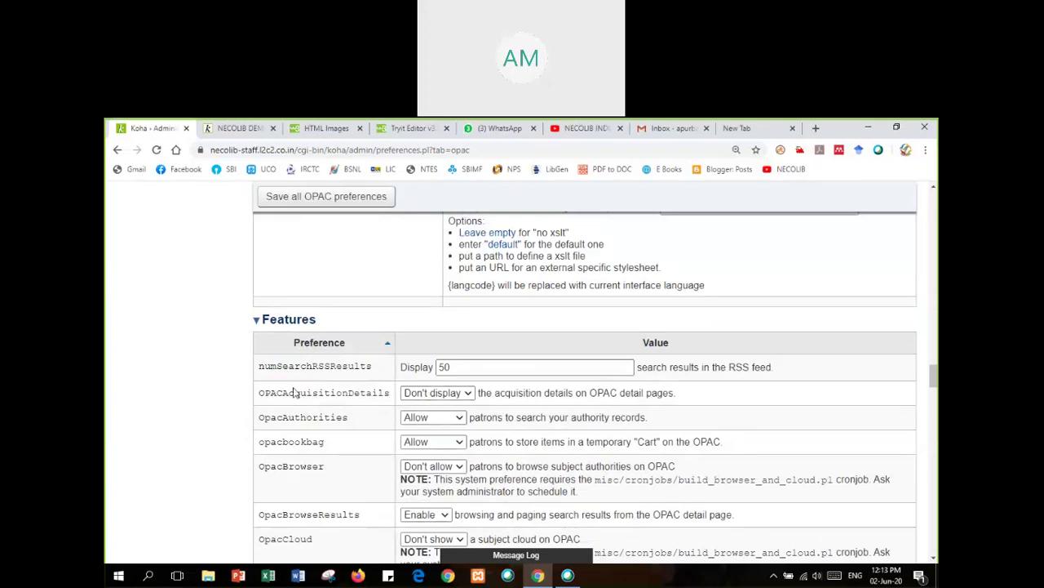
double_click(325, 400)
left_click(426, 392)
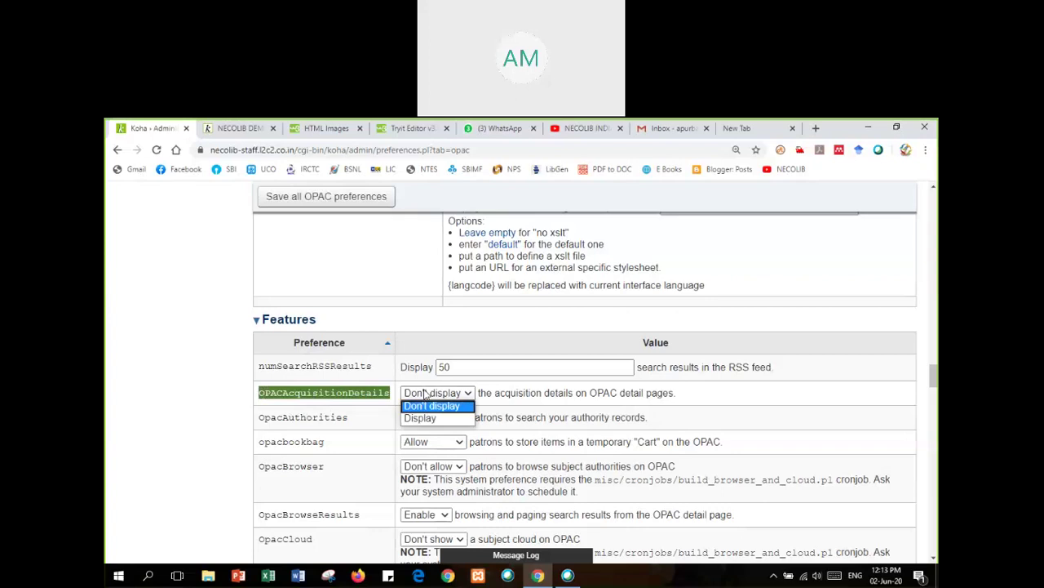
left_click(428, 407)
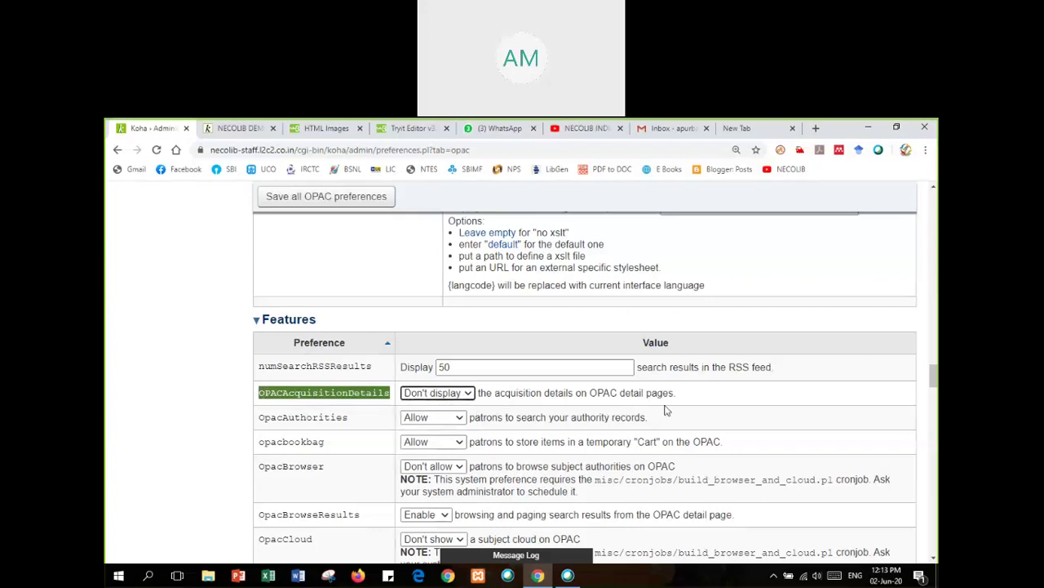
left_click(685, 403)
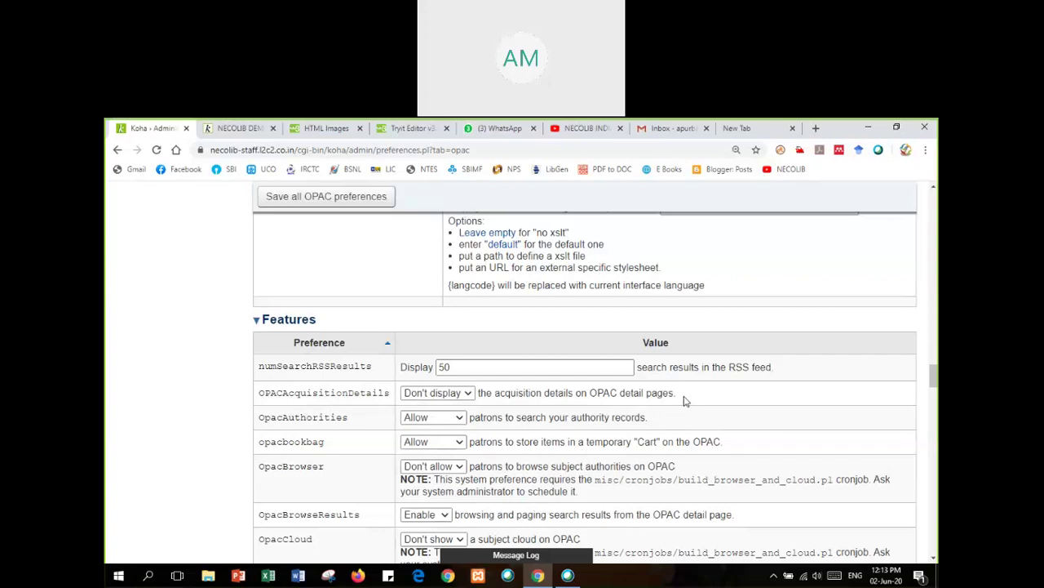
- Look through the Features preferences down to OpacItemLocation and check the options it offers
scroll(685, 401, "down", 3)
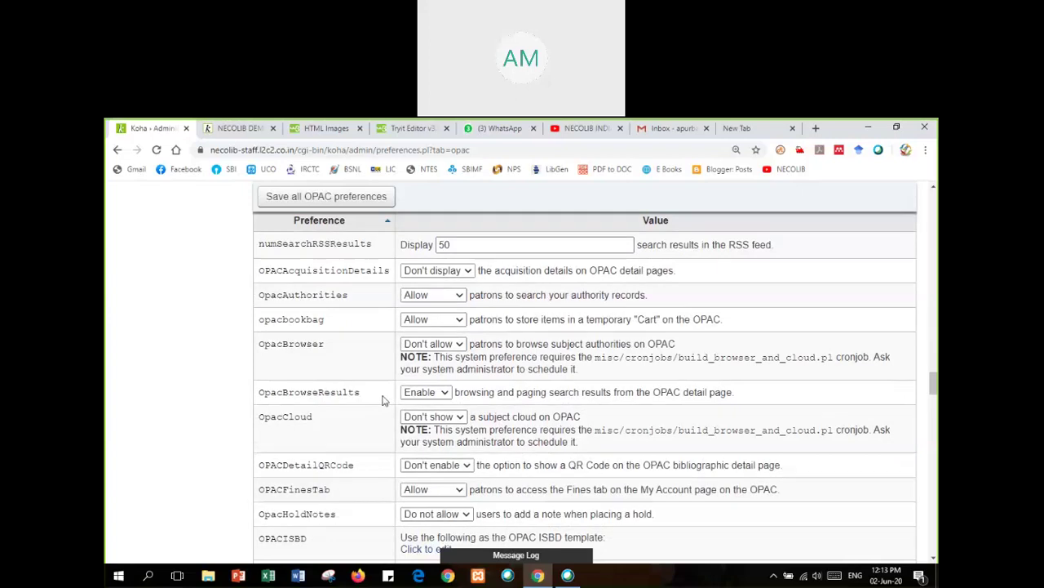
scroll(368, 415, "down", 1)
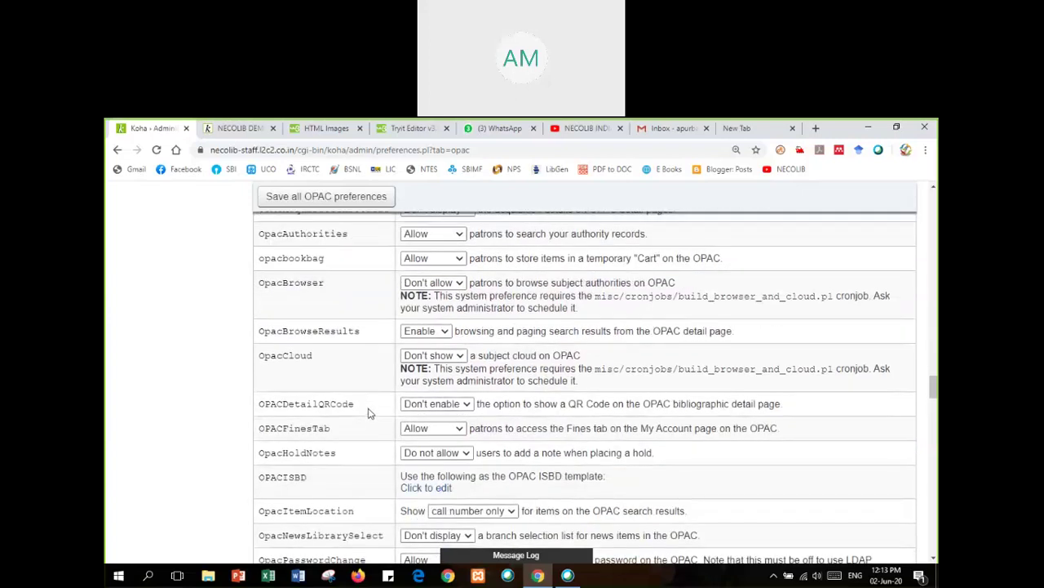
scroll(368, 414, "down", 2)
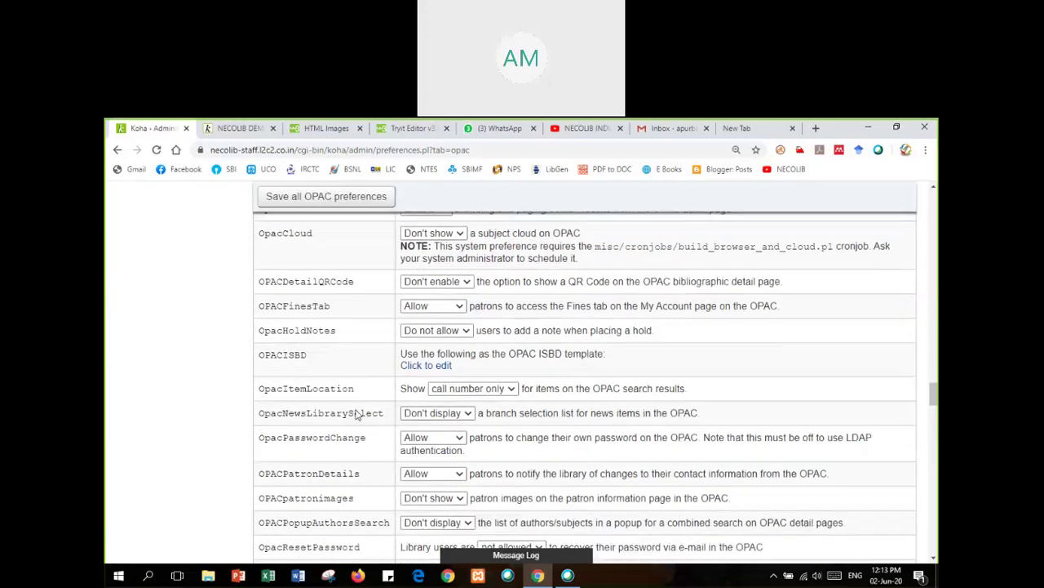
scroll(357, 415, "down", 1)
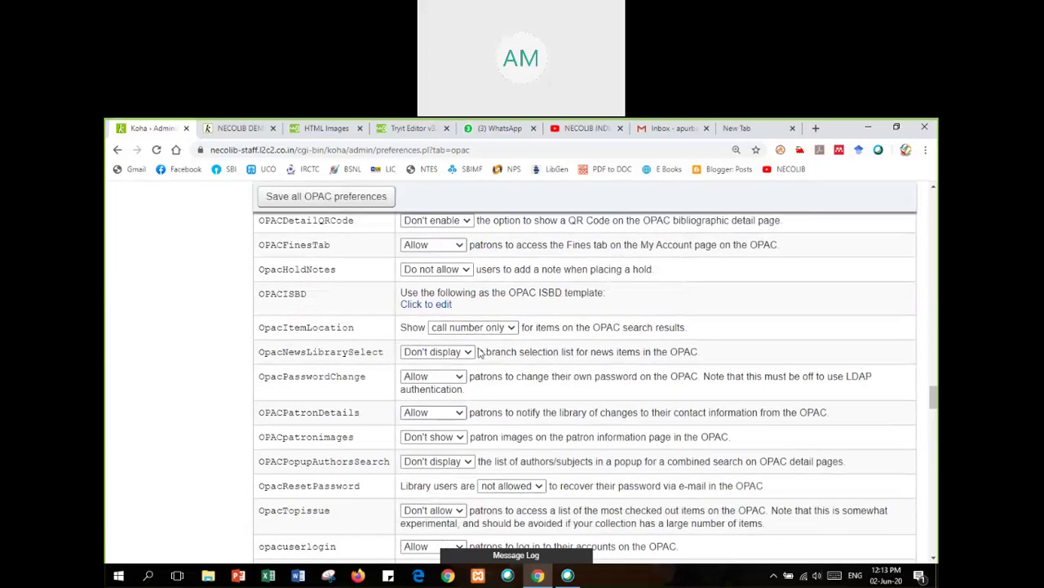
left_click(510, 329)
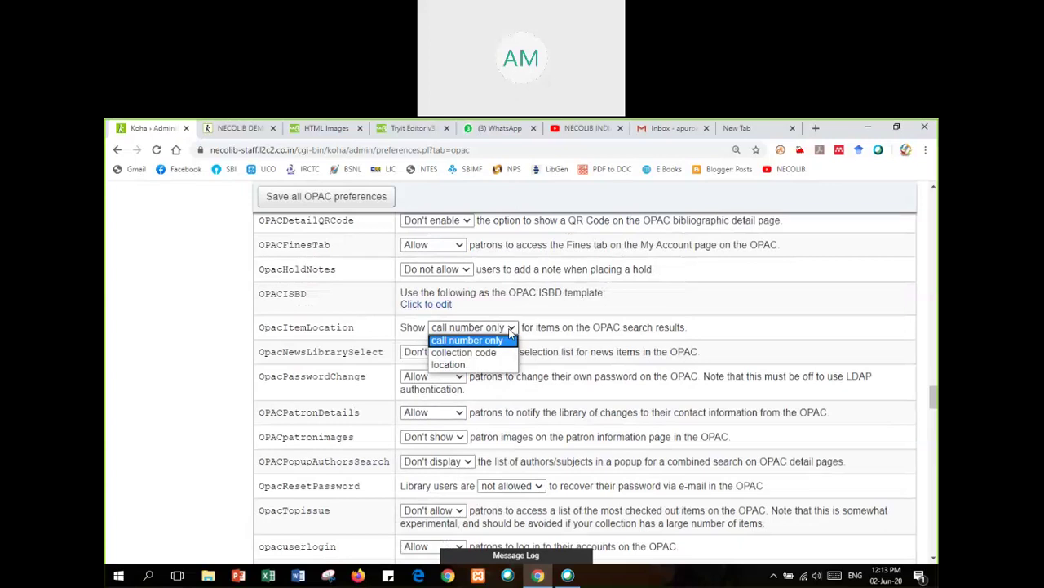
left_click(510, 330)
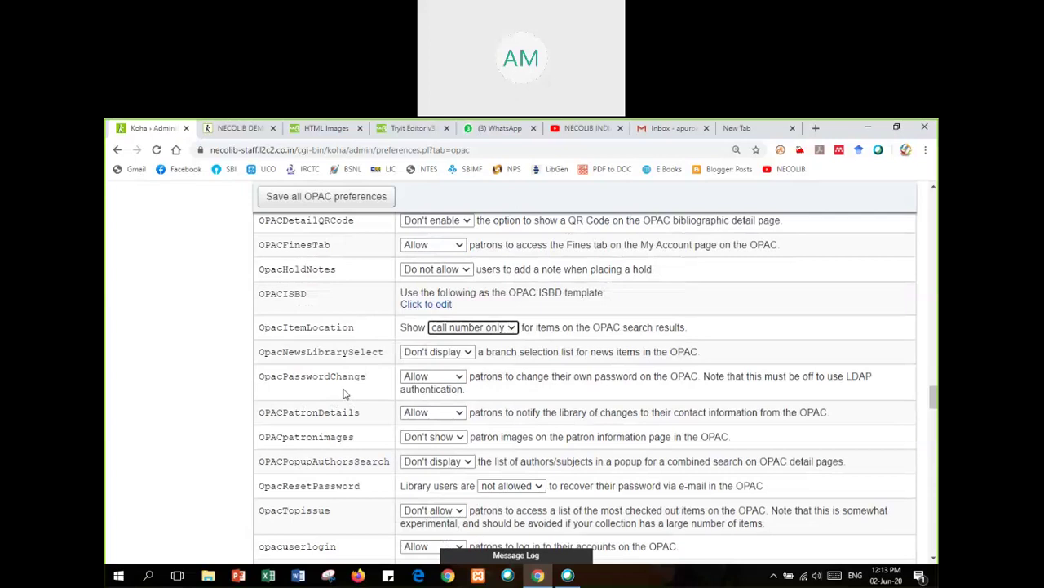
- Switch OpacPasswordChange to Don't allow and back to Allow
scroll(345, 392, "down", 1)
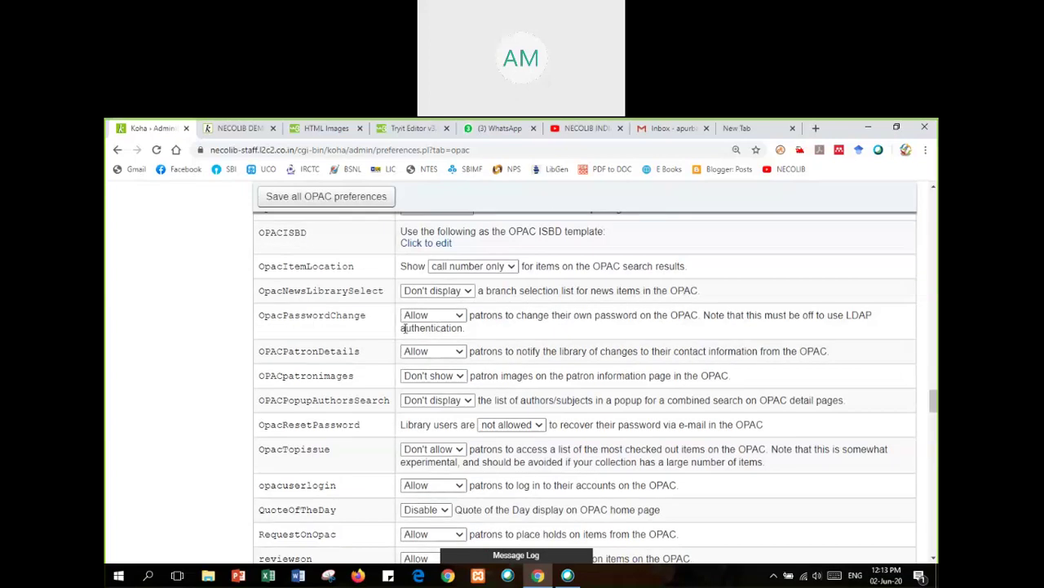
left_click(430, 317)
left_click(490, 334)
scroll(390, 405, "up", 1)
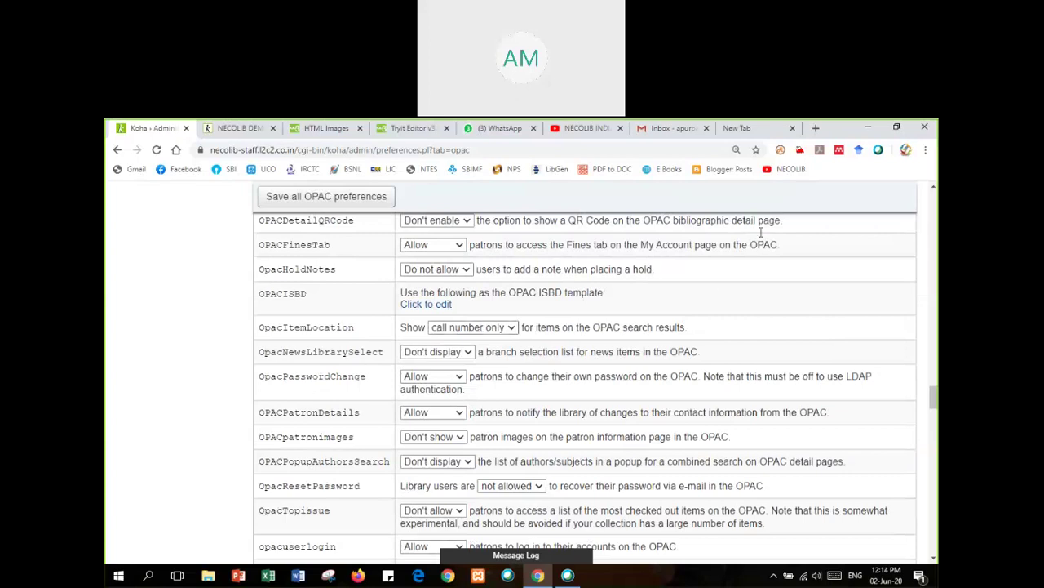
double_click(298, 378)
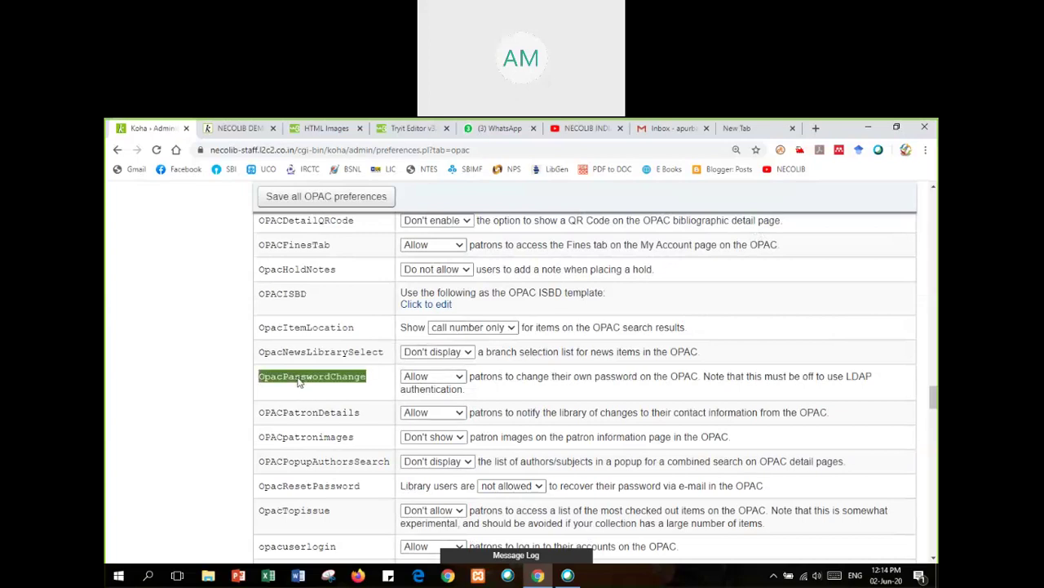
left_click(419, 376)
left_click(429, 390)
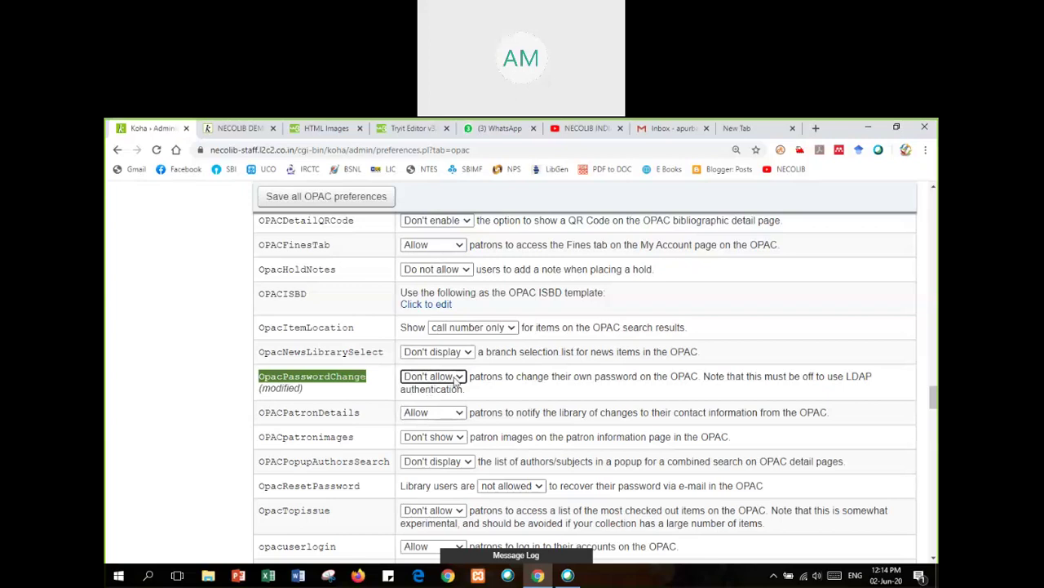
left_click(457, 377)
left_click(447, 401)
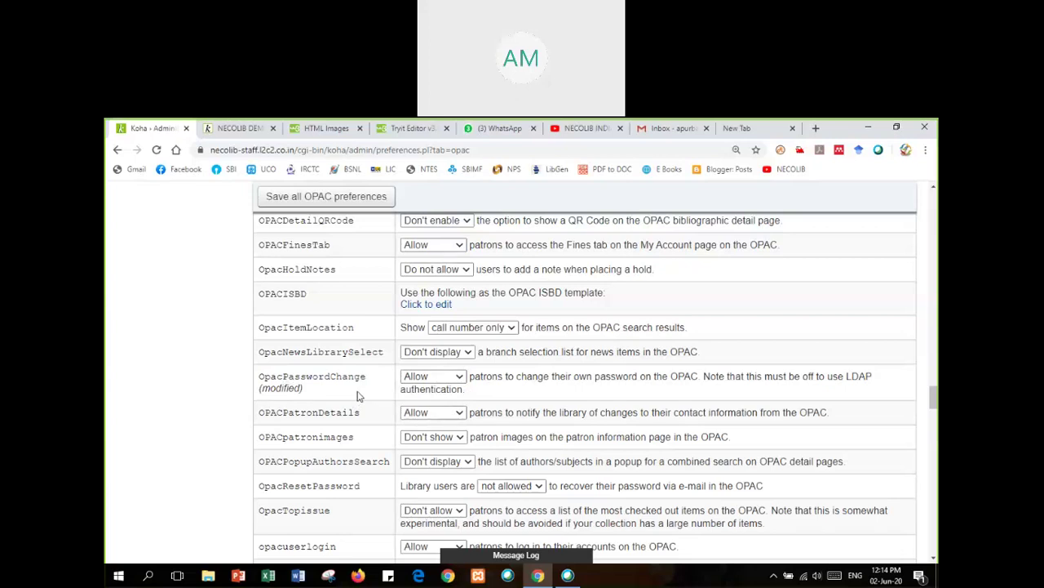
- Examine the OPACPatronDetails preference and the options it offers for notifying the library of contact changes
scroll(359, 412, "down", 3)
left_click(323, 297)
double_click(322, 297)
scroll(405, 328, "up", 3)
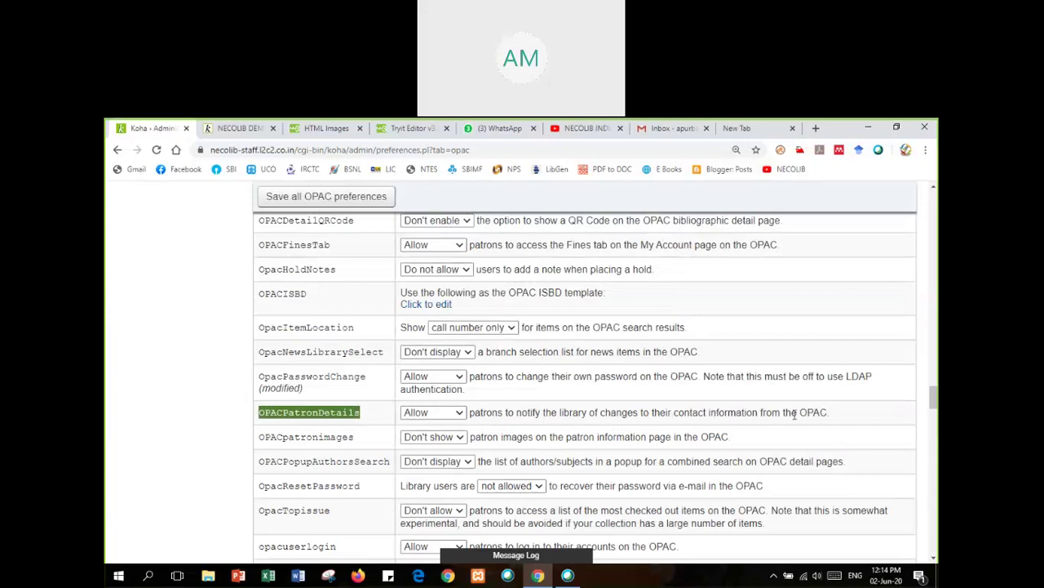
left_click(460, 417)
left_click(460, 416)
left_click(490, 410)
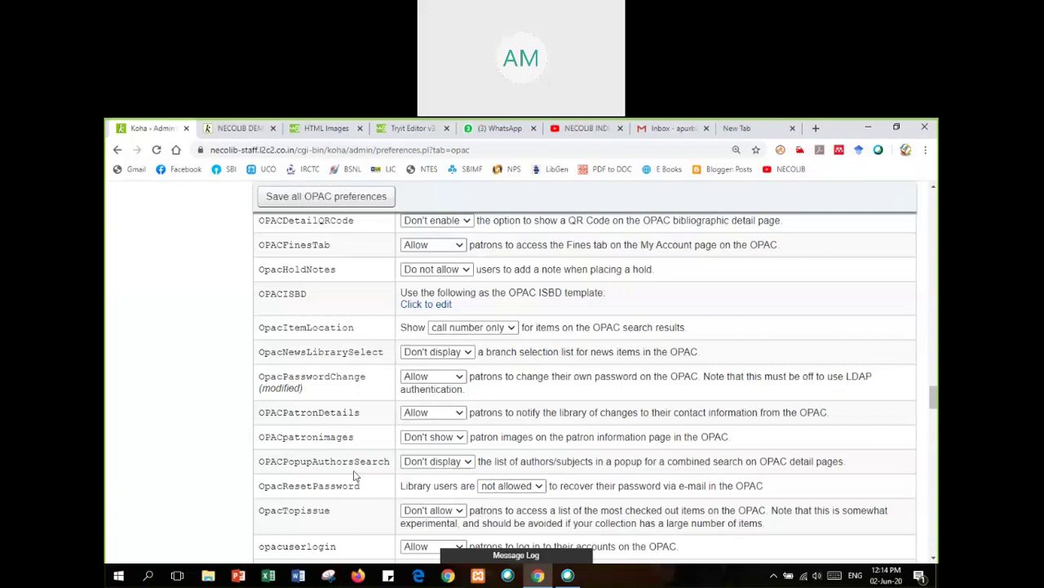
- Set OPACpatronimages to Show patron images on the patron information page
scroll(355, 475, "down", 1)
double_click(318, 377)
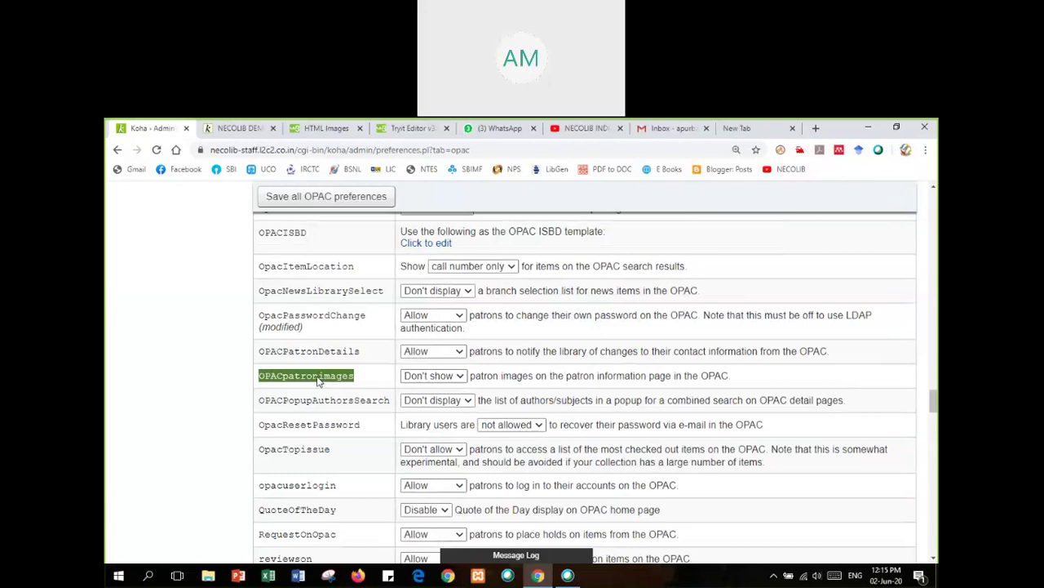
left_click(455, 376)
left_click(447, 401)
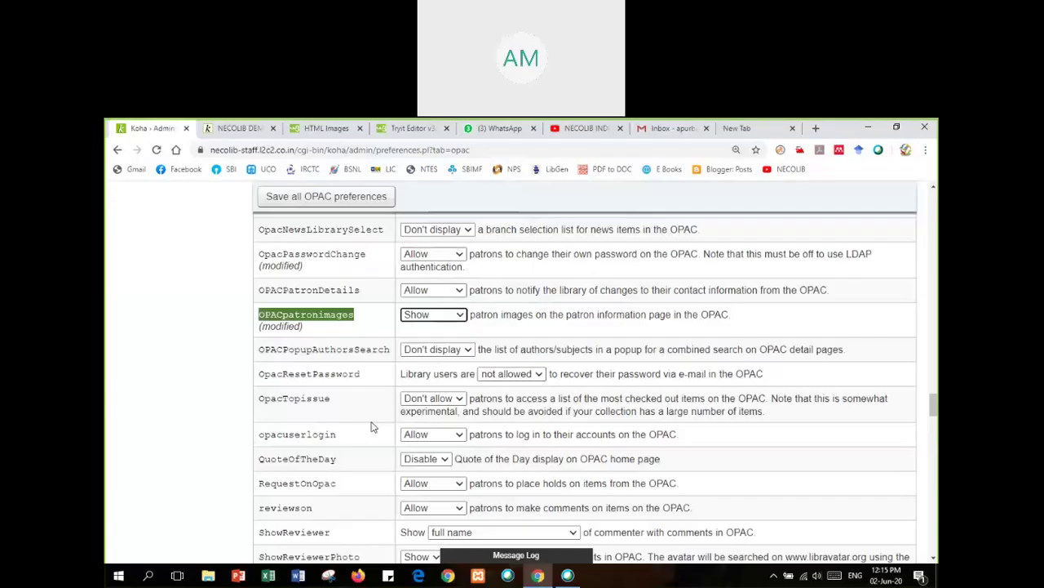
- Set OpacResetPassword to allowed so library users can recover their password via e-mail, and save all OPAC preferences
double_click(333, 376)
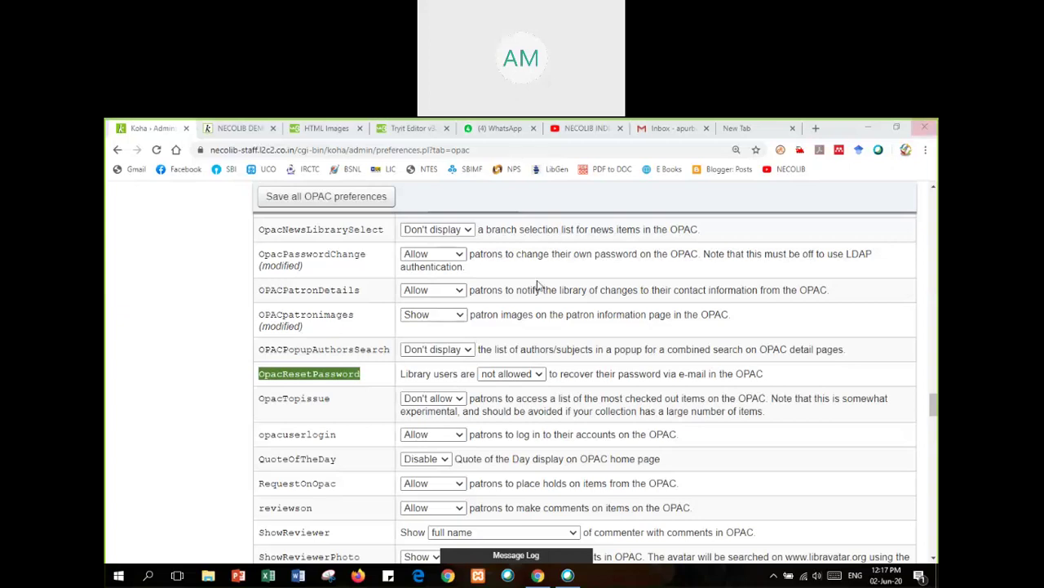
double_click(309, 322)
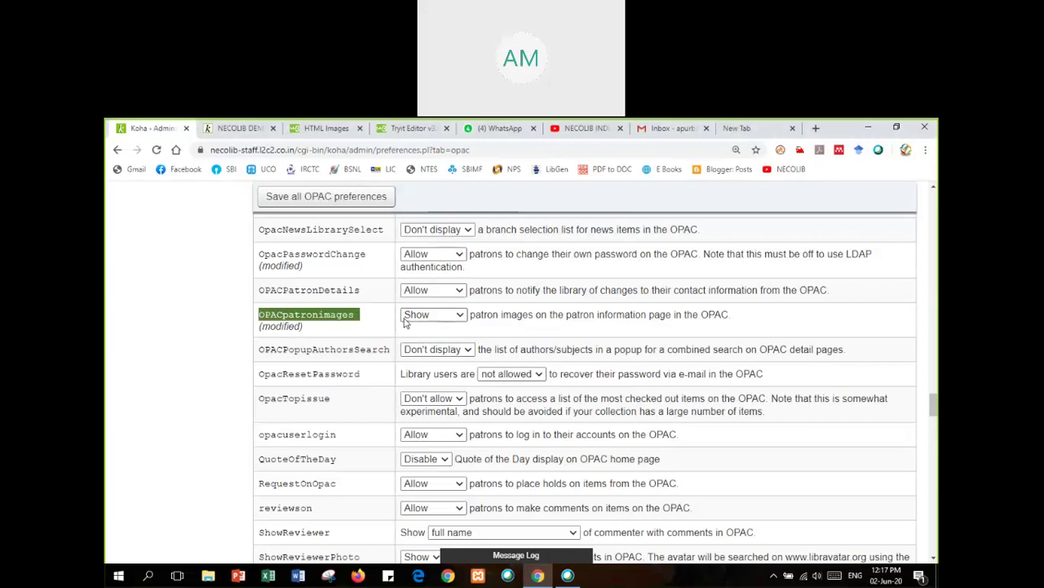
scroll(373, 343, "down", 1)
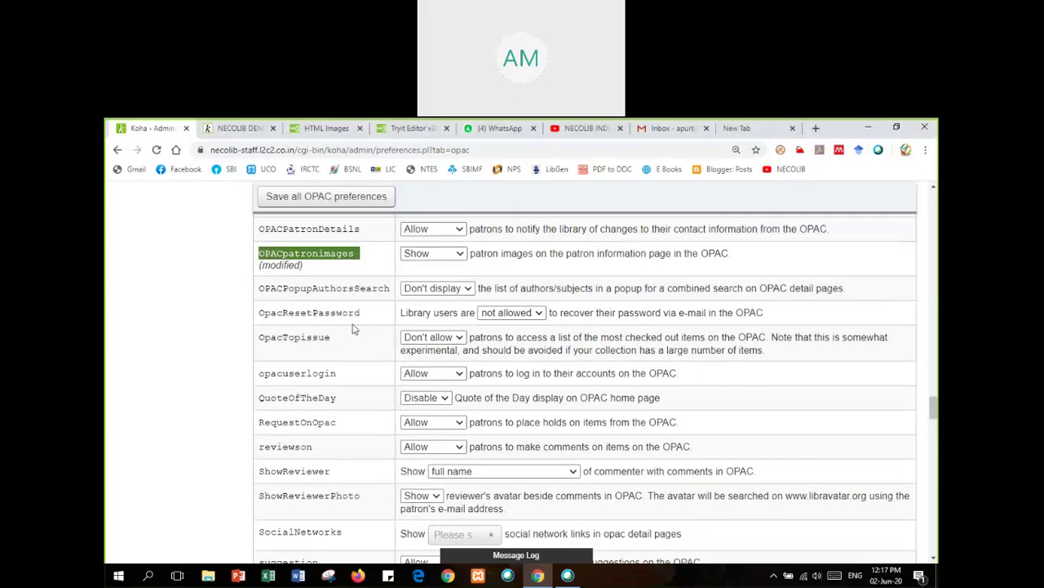
double_click(346, 318)
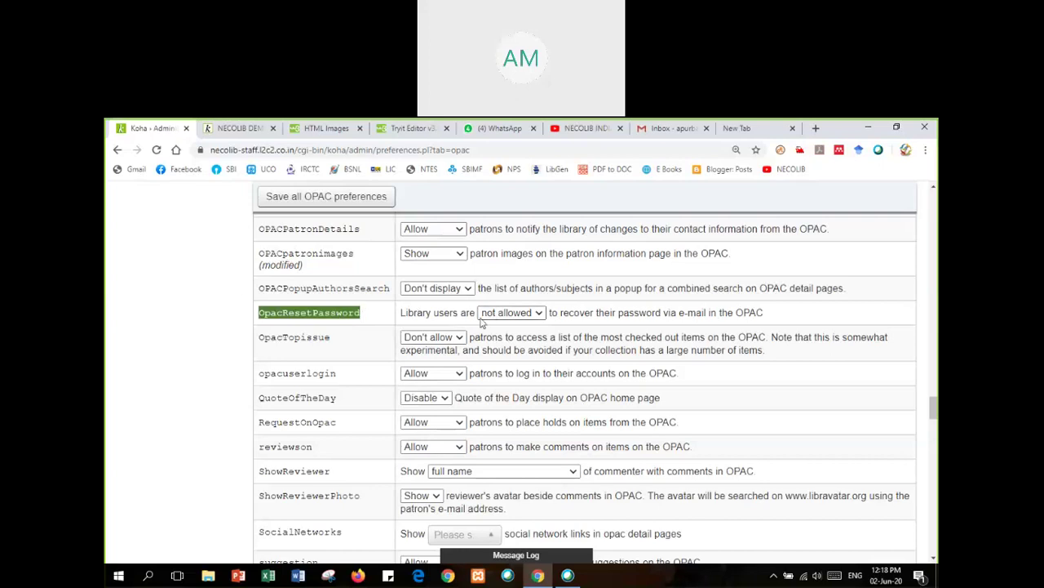
left_click(539, 318)
left_click(530, 337)
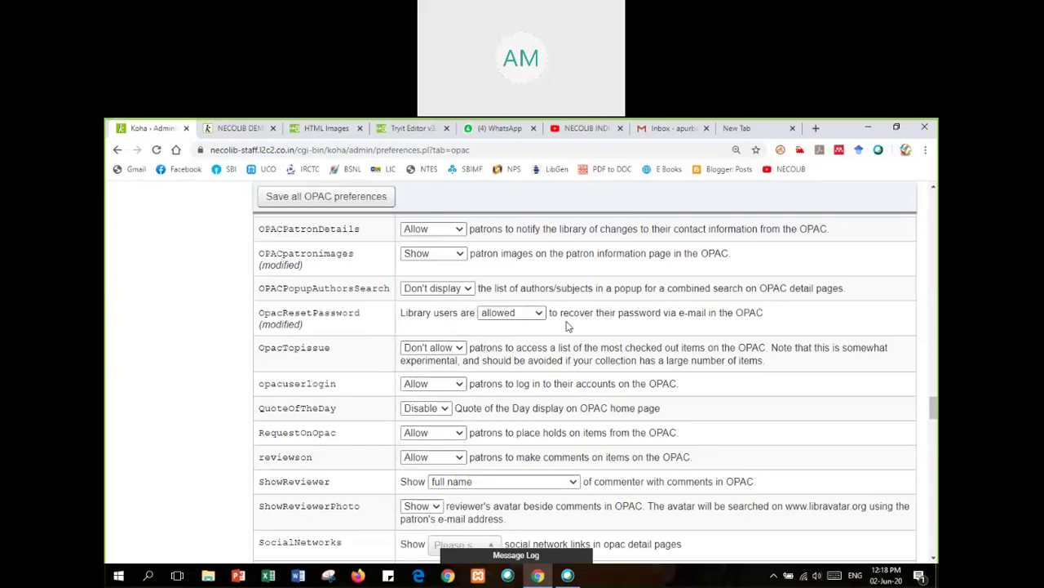
left_click(344, 198)
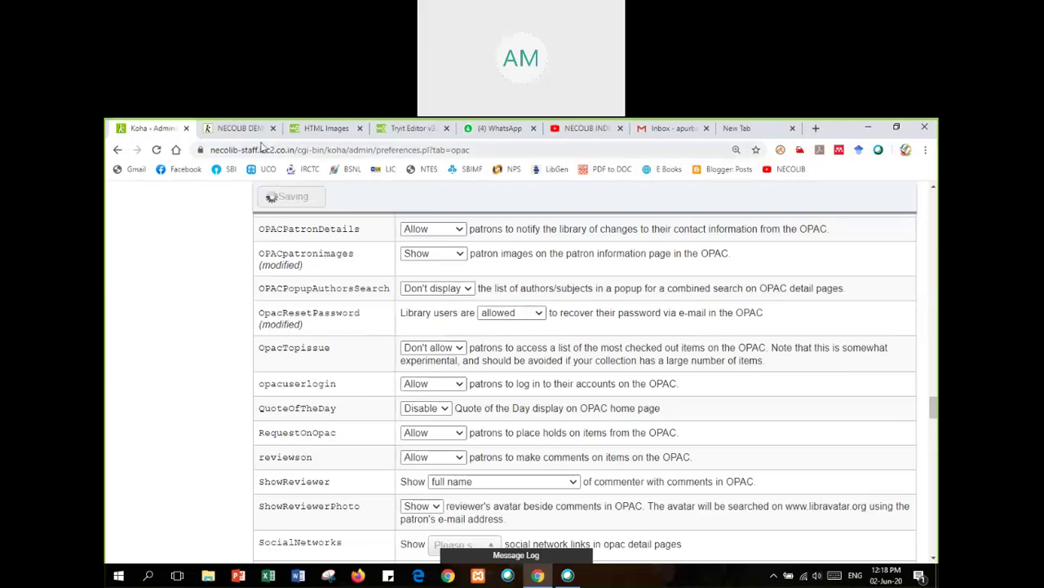
- Reload the NECOLIB demo OPAC home page and check the login area for the Forgot your password? link
left_click(240, 128)
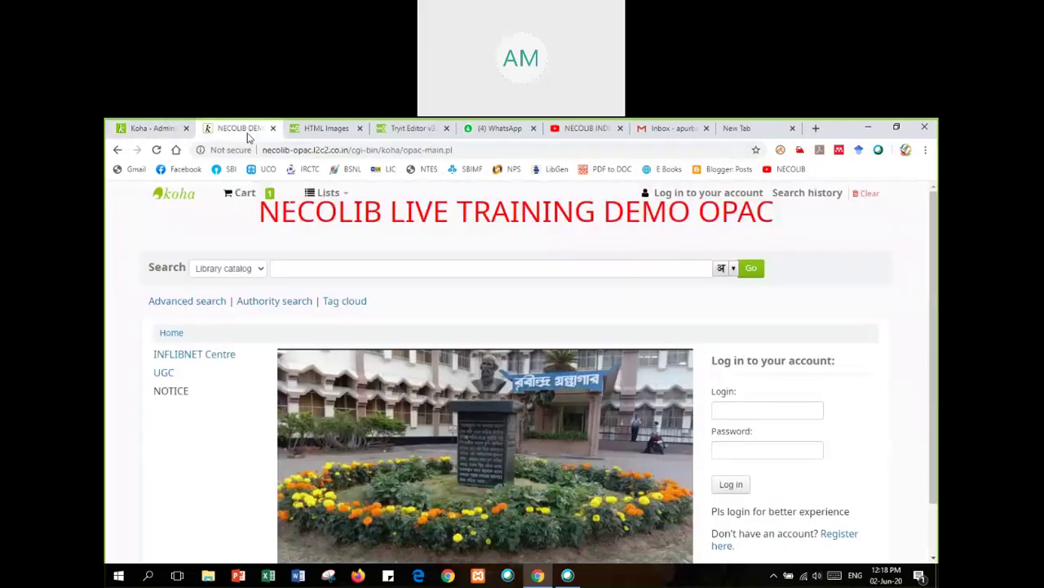
key("F5")
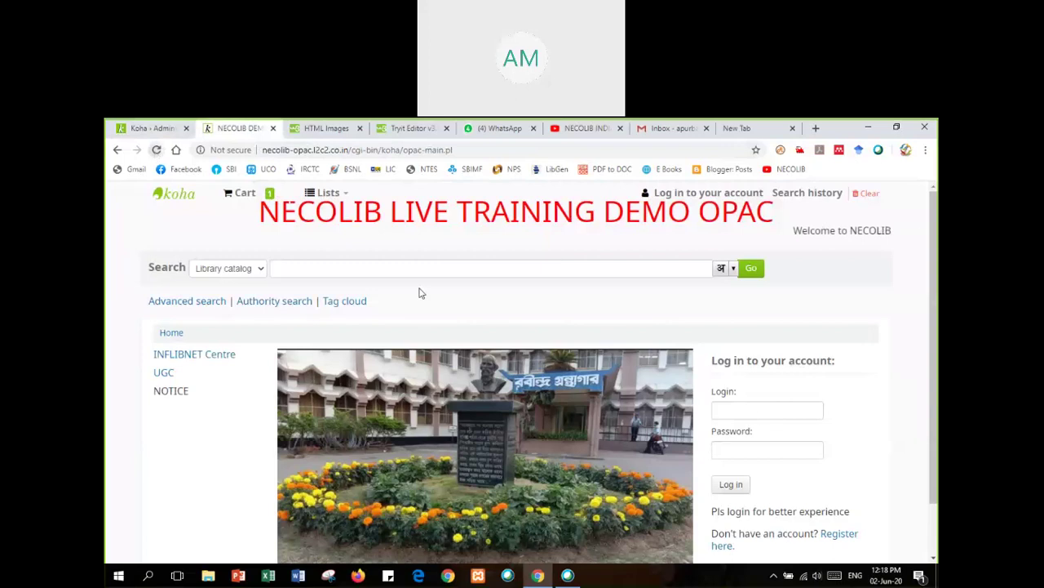
key("F5")
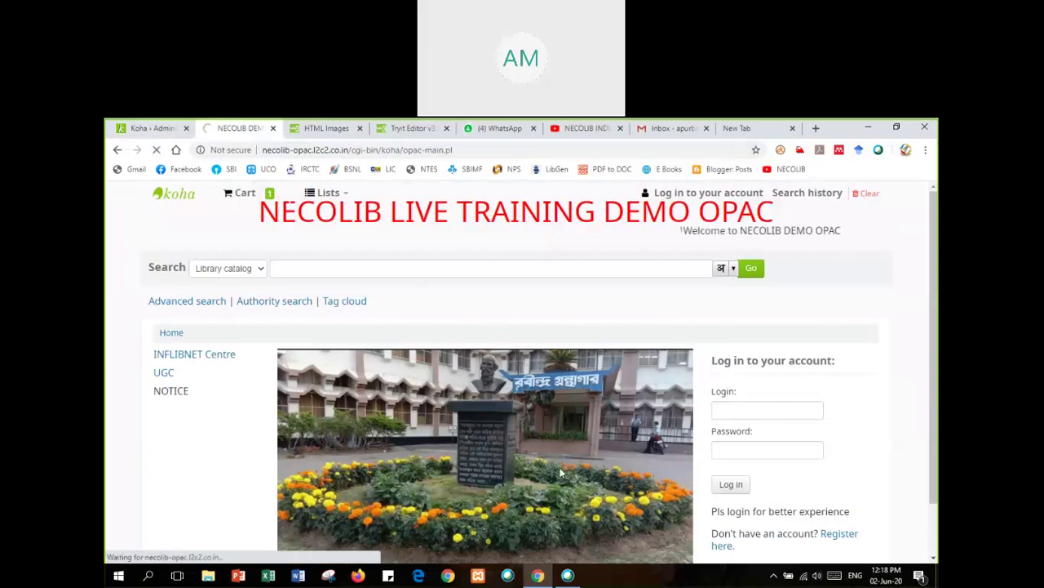
scroll(560, 463, "down", 2)
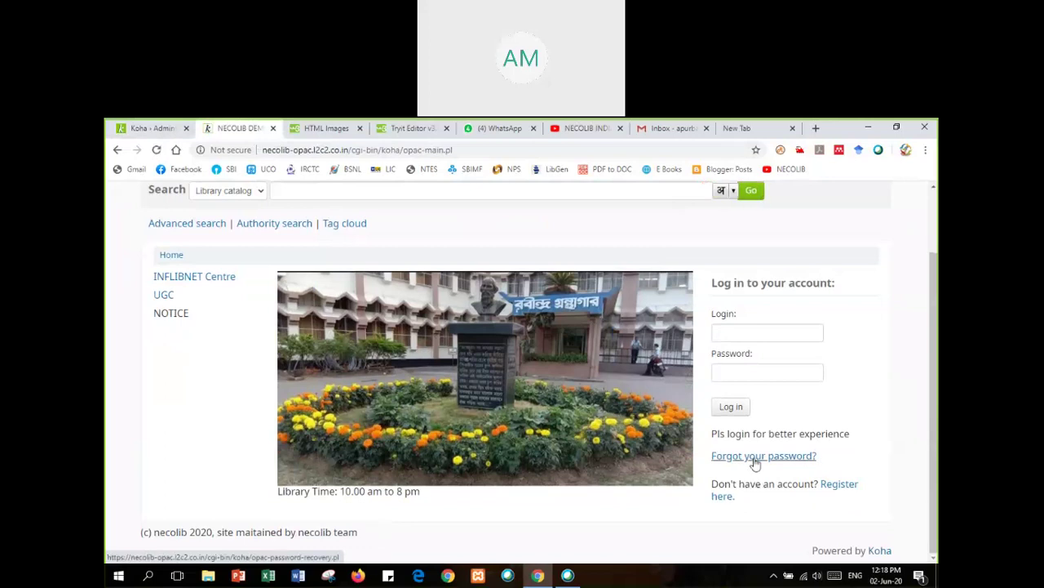
left_click_drag(839, 462, 710, 460)
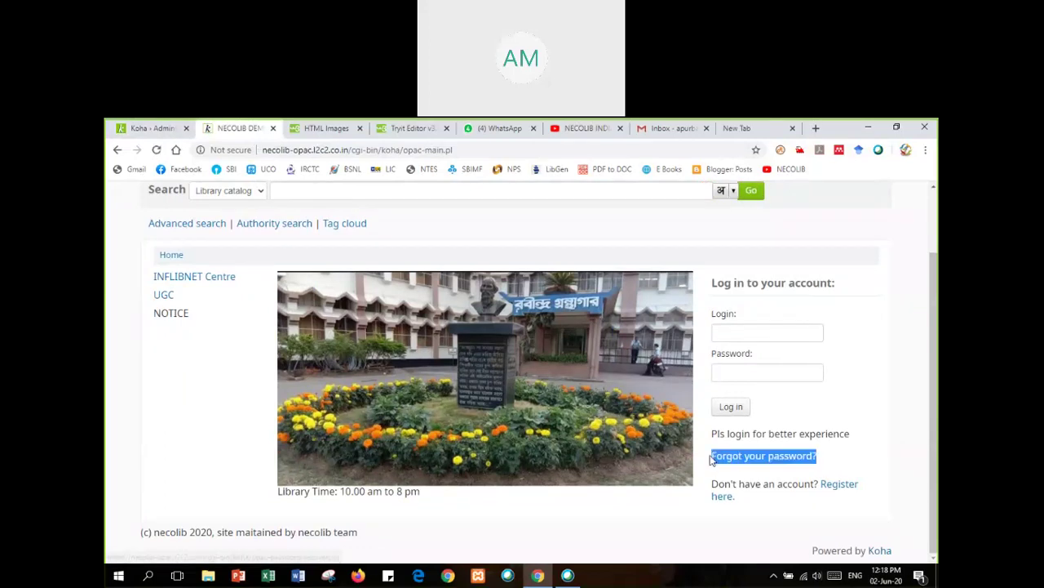
- View the Forgotten password recovery page from the demo OPAC login area and return to the OPAC home page
left_click(755, 459)
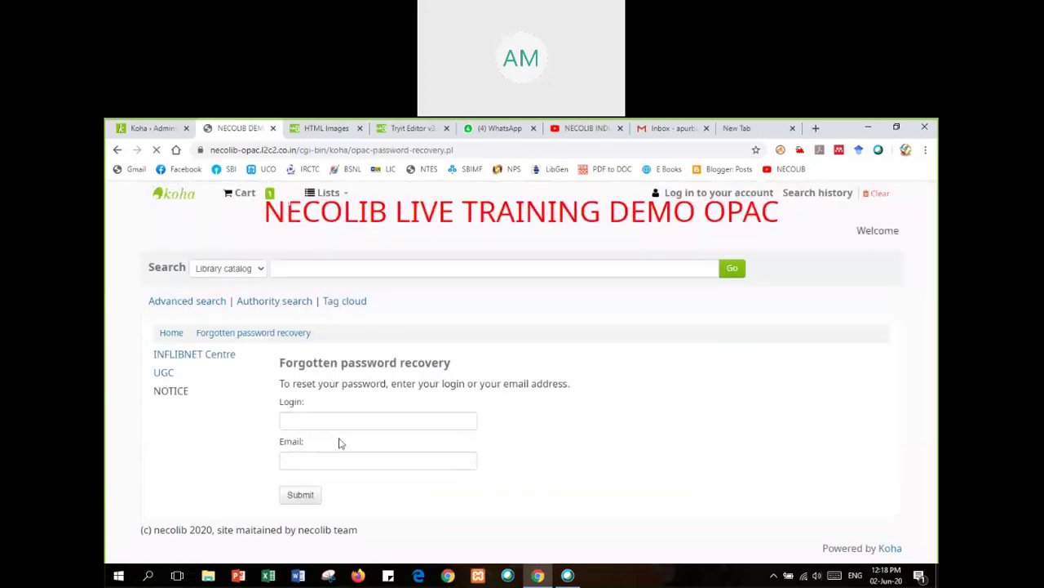
left_click(117, 149)
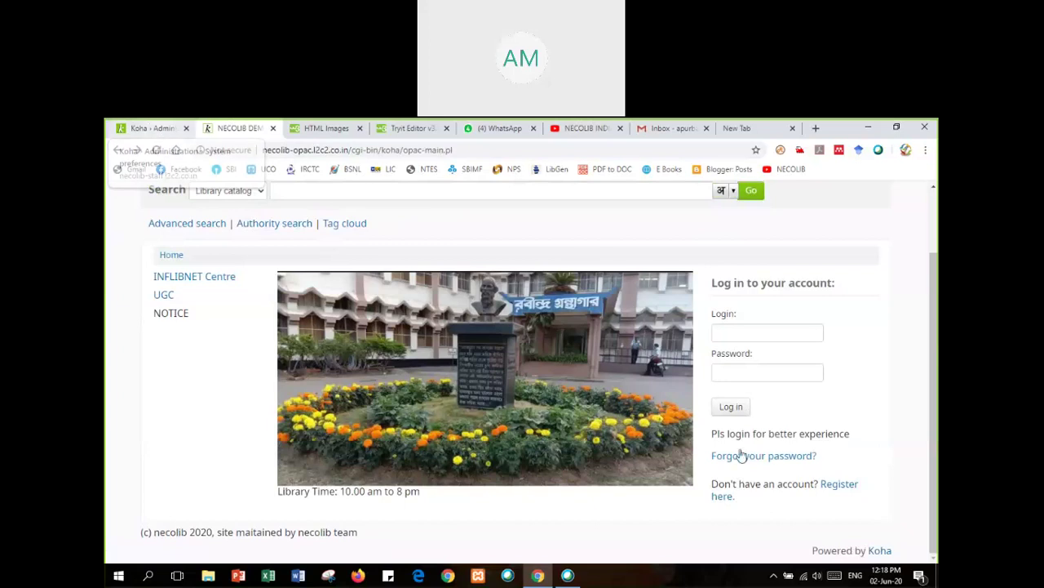
- Return to the Koha OPAC preferences and set OpacResetPassword to not allowed
left_click(155, 129)
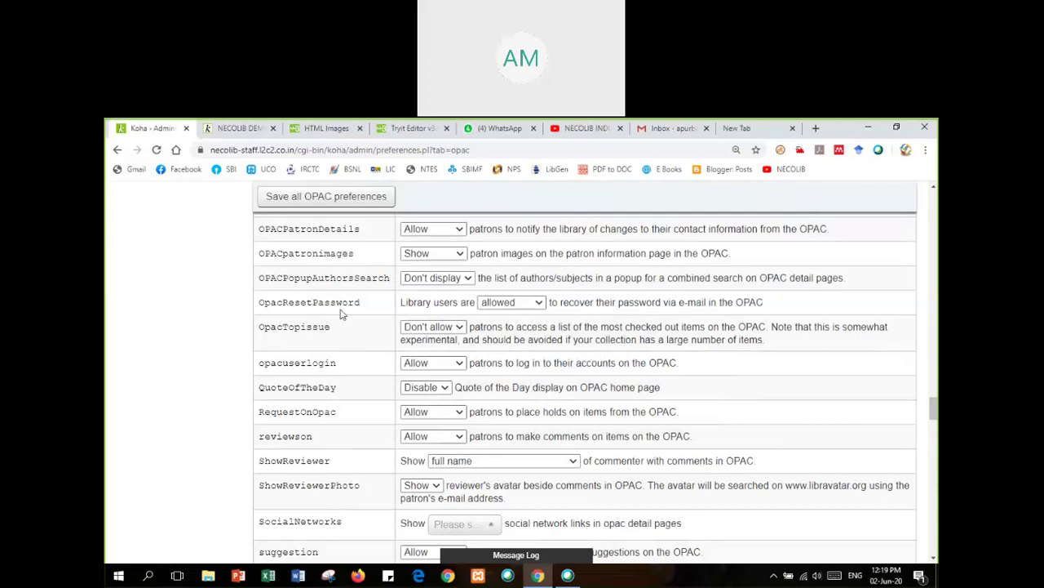
left_click(532, 306)
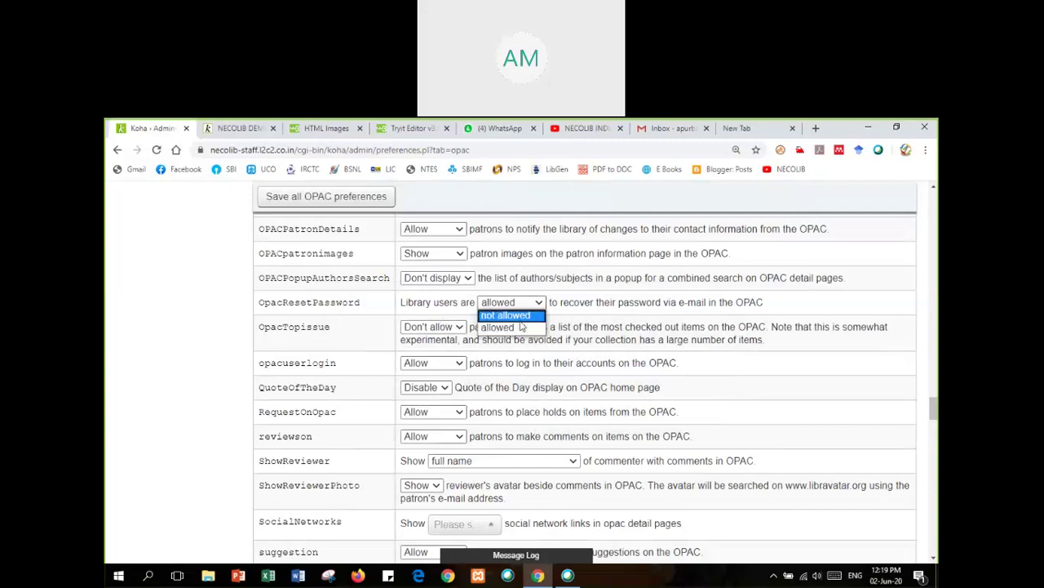
left_click(520, 322)
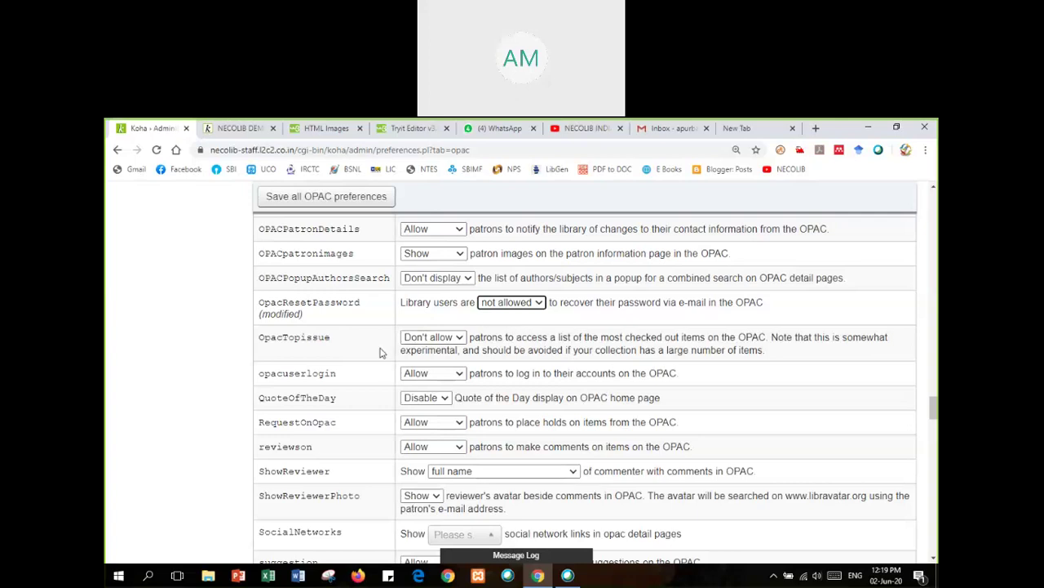
- Examine the opacuserlogin preference and its options for letting patrons log in to their accounts
scroll(380, 352, "down", 1)
double_click(322, 317)
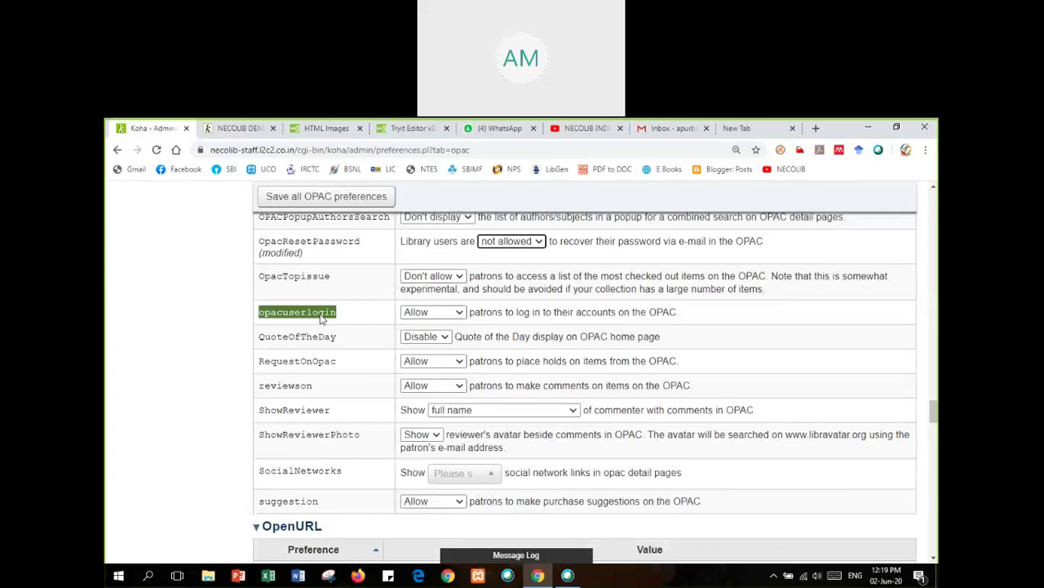
left_click(441, 309)
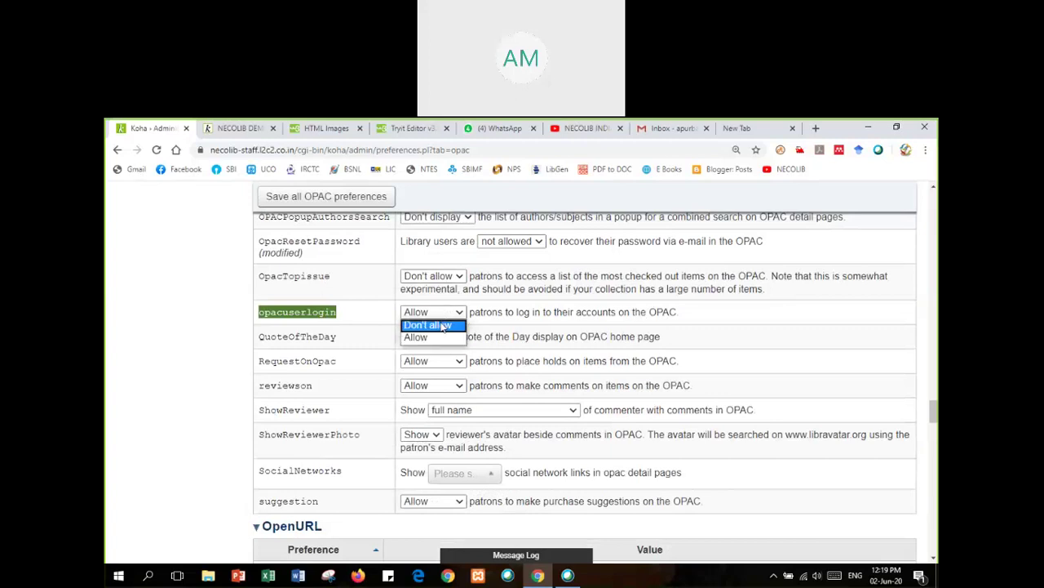
left_click(376, 319)
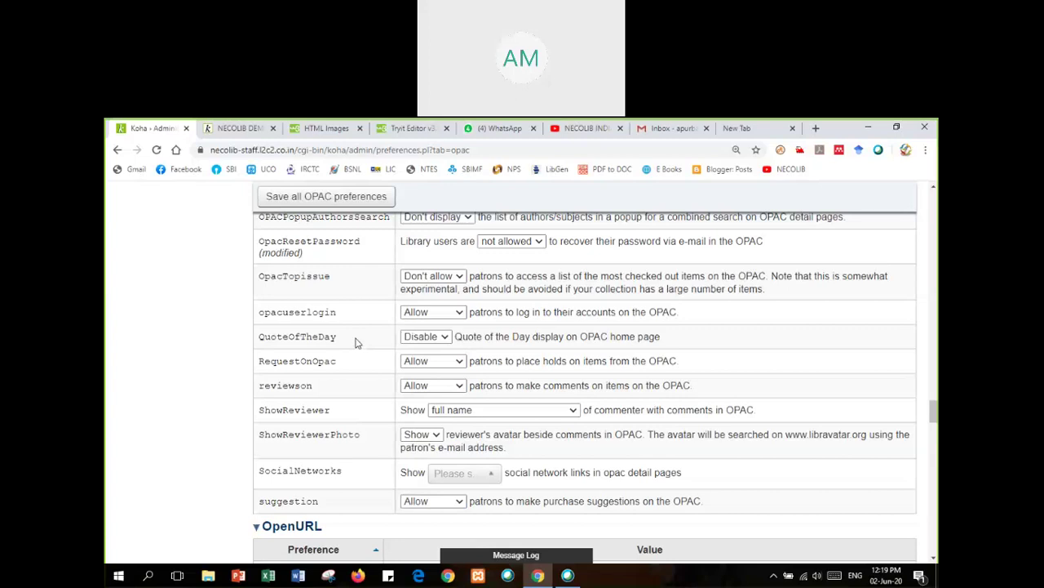
- Set QuoteOfTheDay to Enable for the OPAC home page and save all OPAC preferences
double_click(312, 343)
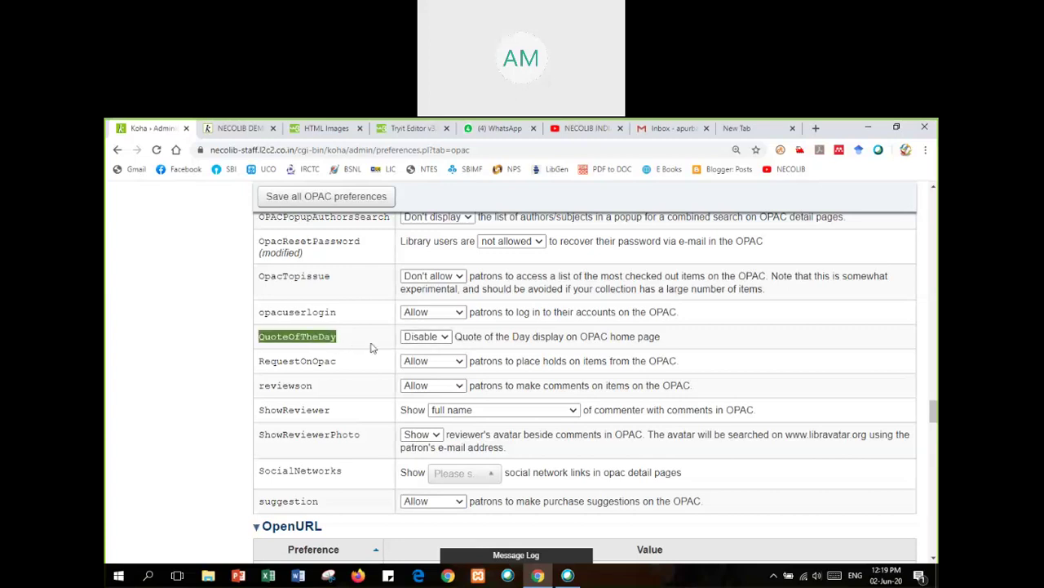
left_click(427, 337)
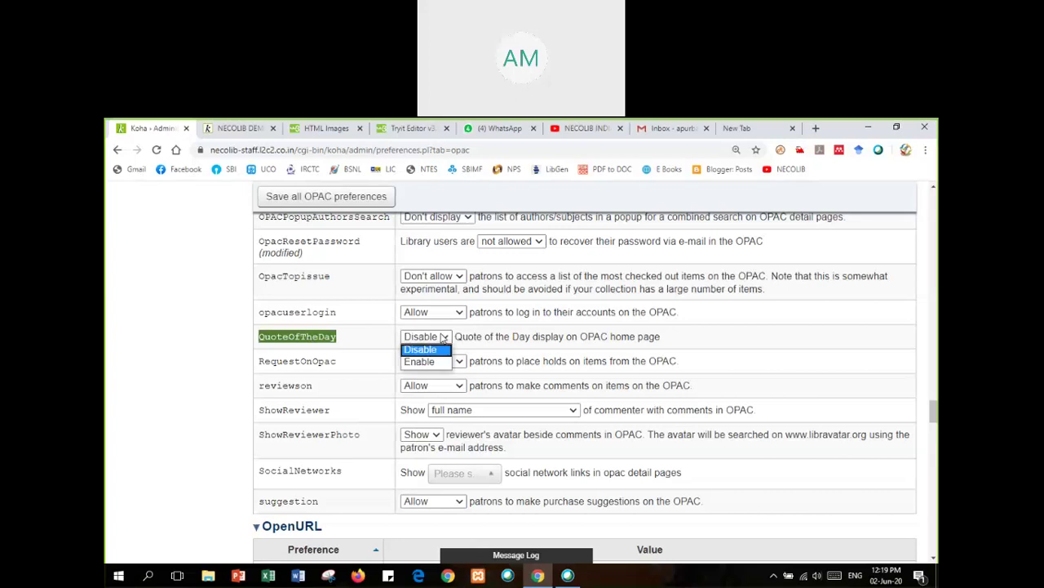
left_click(434, 364)
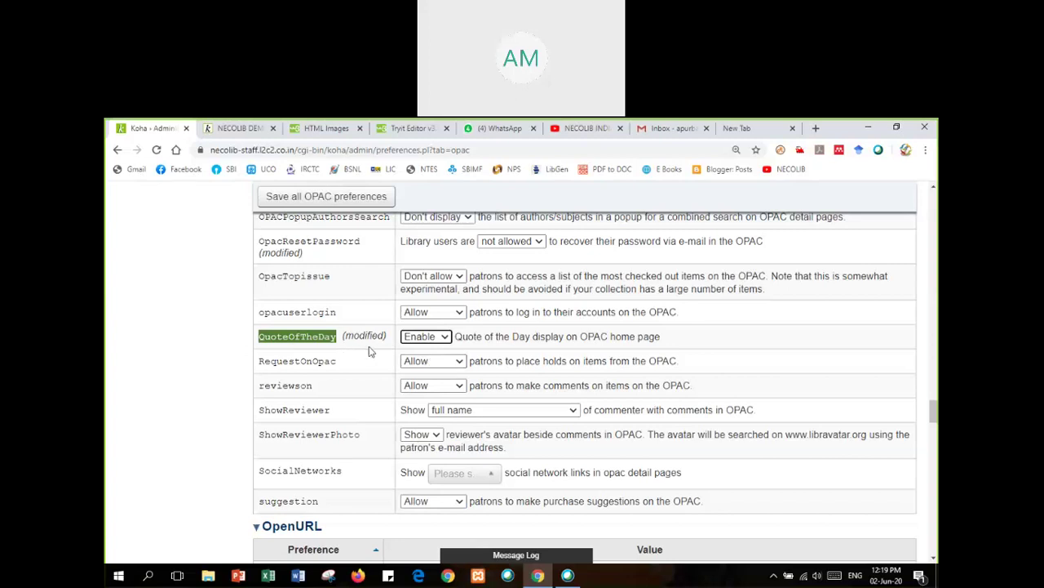
left_click(348, 205)
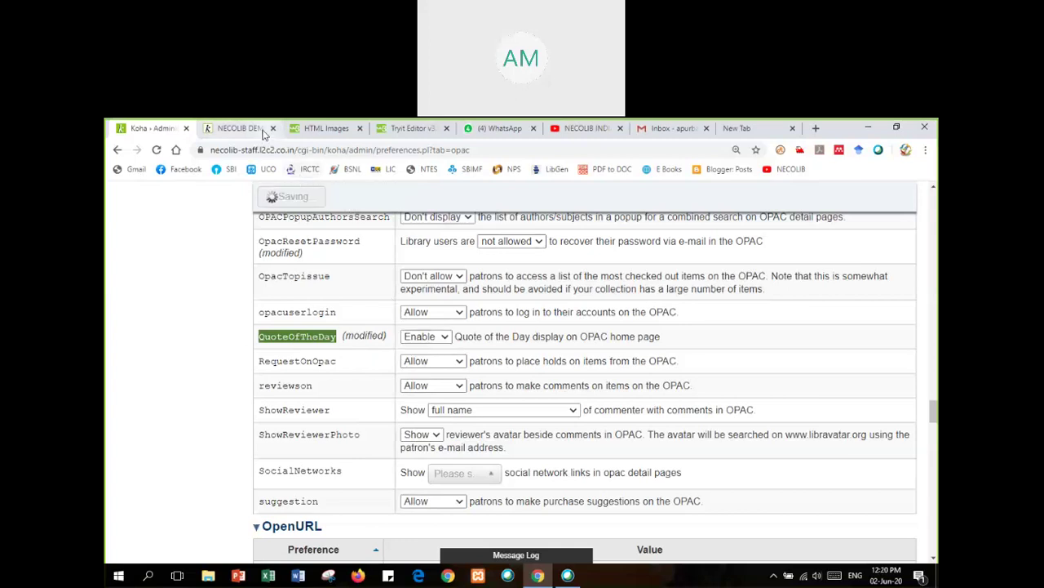
- Reload the NECOLIB demo OPAC home page and check it for the Quote of the day
left_click(260, 129)
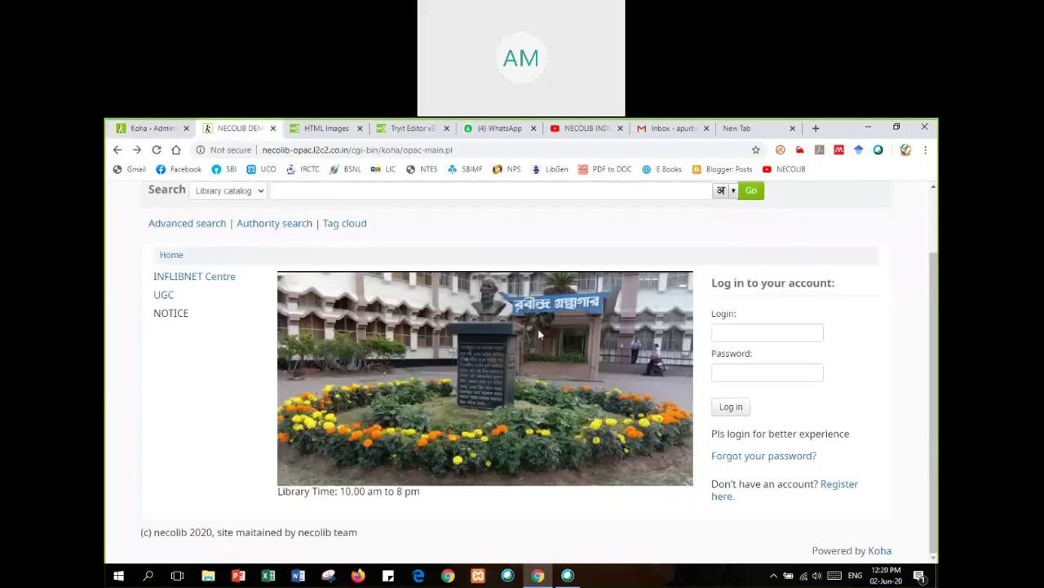
left_click(157, 150)
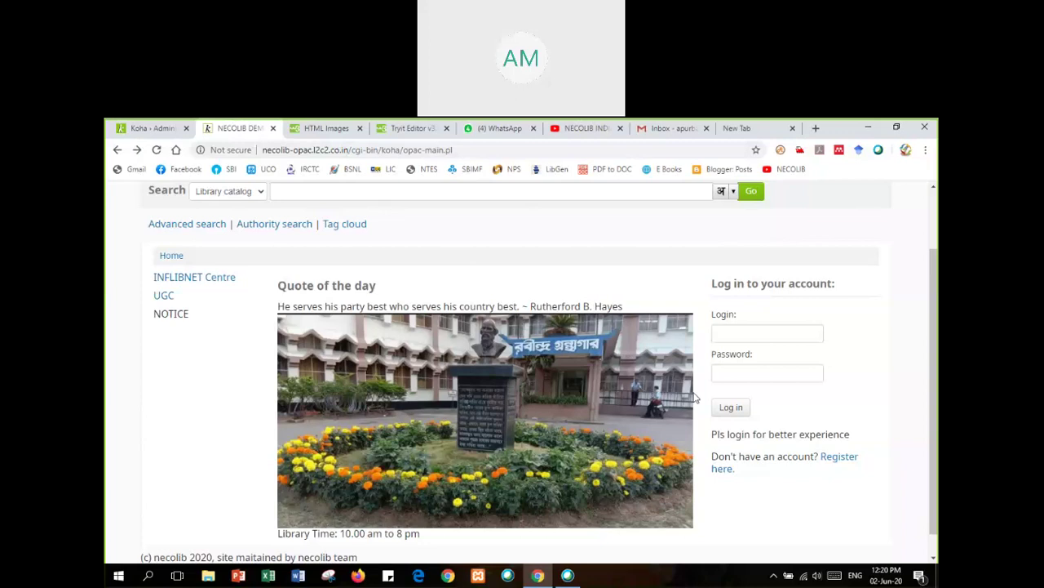
- Return to the OPAC preferences and examine the RequestOnOpac setting for patrons placing holds on items
left_click(151, 128)
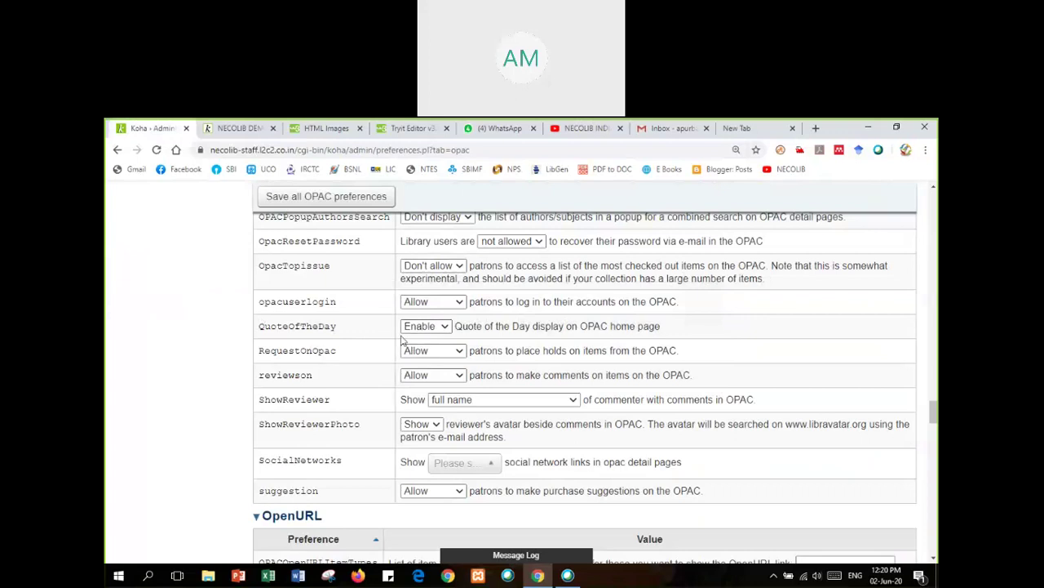
scroll(409, 324, "down", 1)
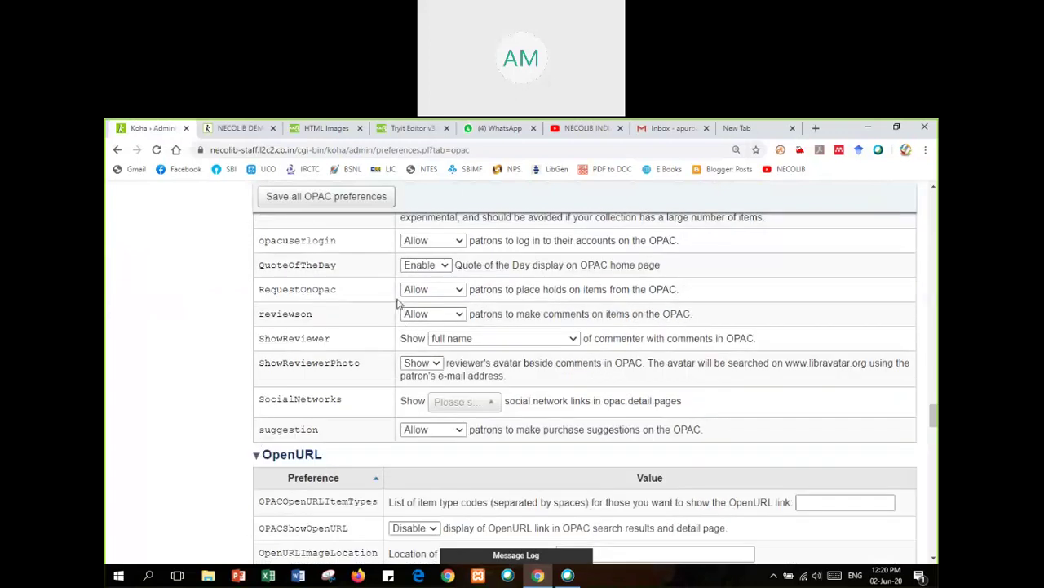
double_click(311, 293)
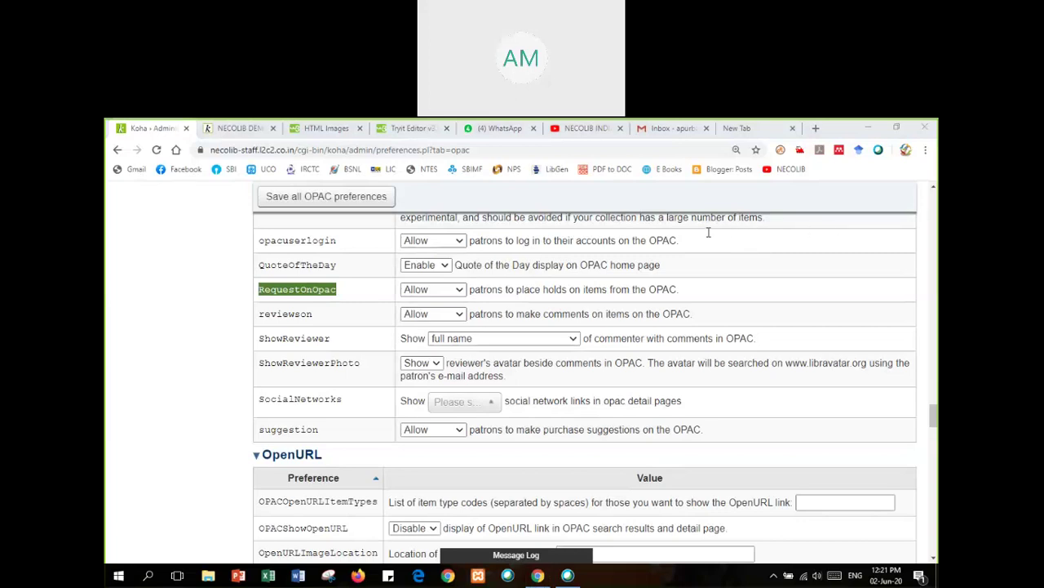
left_click(749, 129)
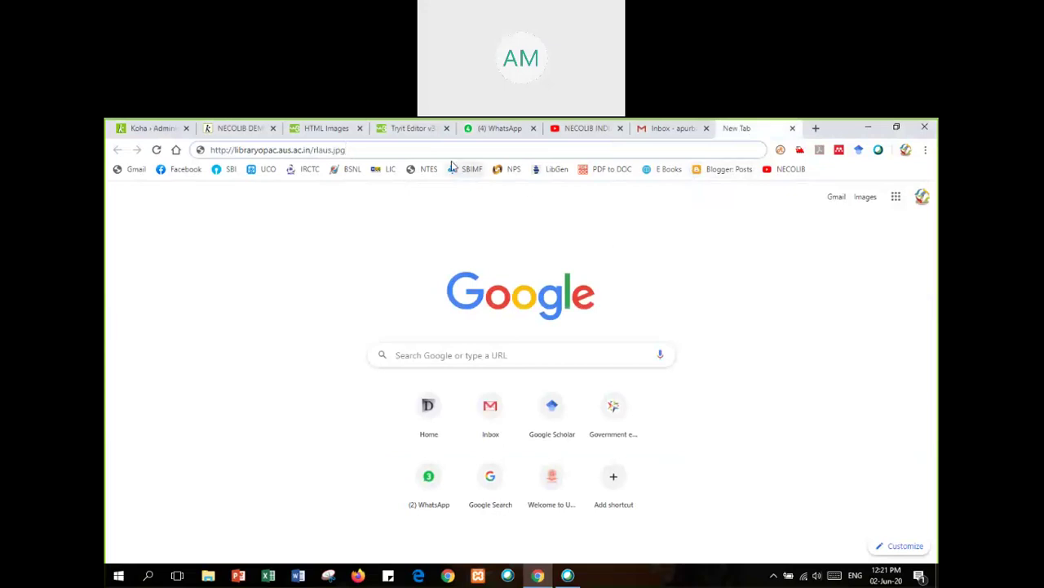
key("BackSpace")
key("BackSpace")
key("BackSpace")
key("BackSpace")
key("BackSpace")
key("BackSpace")
key("BackSpace")
key("BackSpace")
key("BackSpace")
key("BackSpace")
key("BackSpace")
key("BackSpace")
key("BackSpace")
key("BackSpace")
key("BackSpace")
key("BackSpace")
key("BackSpace")
key("BackSpace")
key("BackSpace")
key("BackSpace")
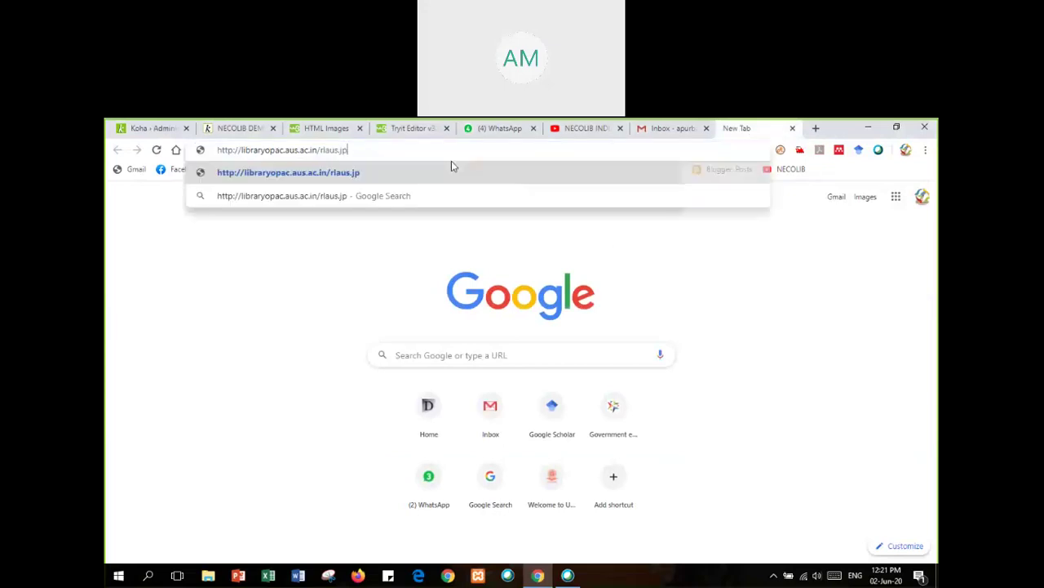
key("BackSpace")
key("BackSpace")
key("BackSpace")
key("BackSpace")
key("BackSpace")
key("BackSpace")
key("BackSpace")
key("BackSpace")
key("BackSpace")
key("BackSpace")
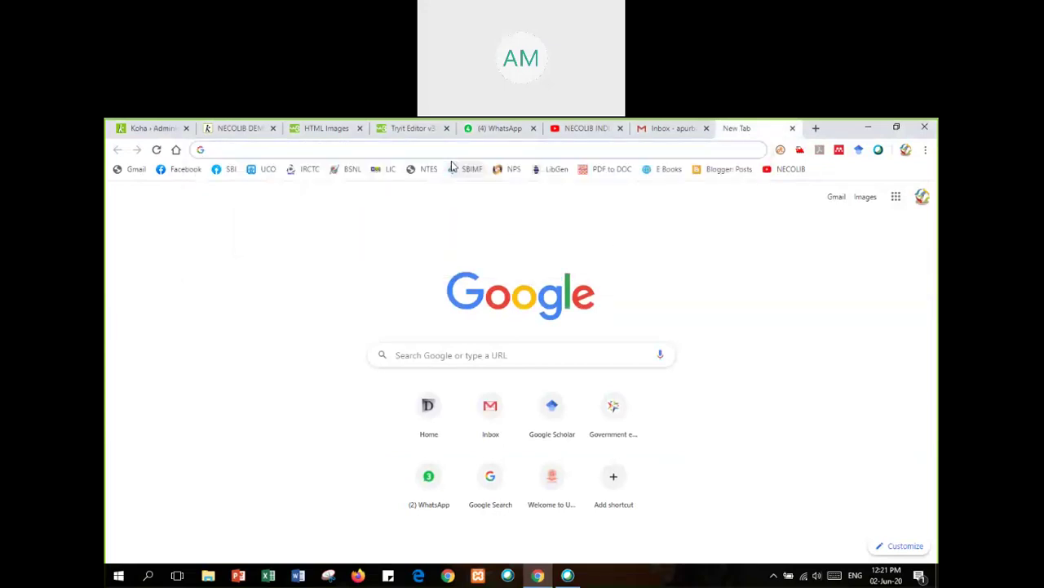
type("https://newopac.rksmvvlibrary.in")
key("Return")
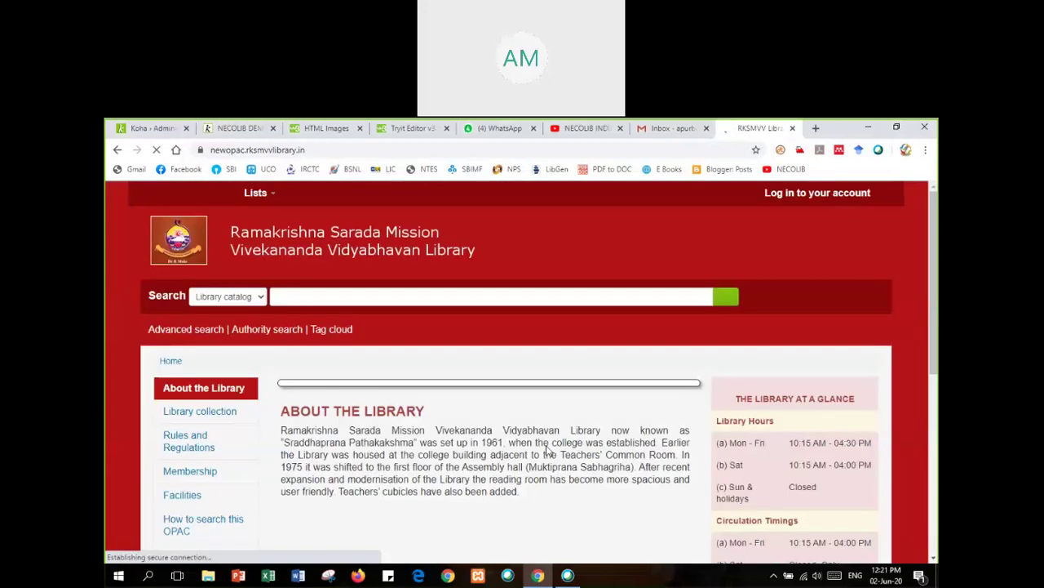
- Examine the header of the RKSMVV library OPAC, including the Swami Vivekananda quotation
scroll(538, 452, "down", 2)
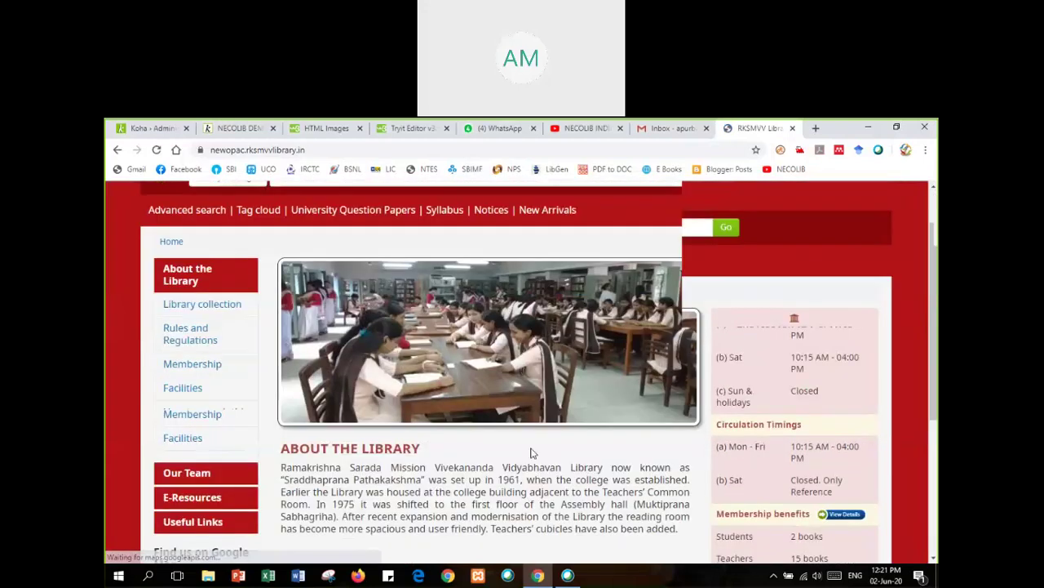
scroll(533, 453, "up", 2)
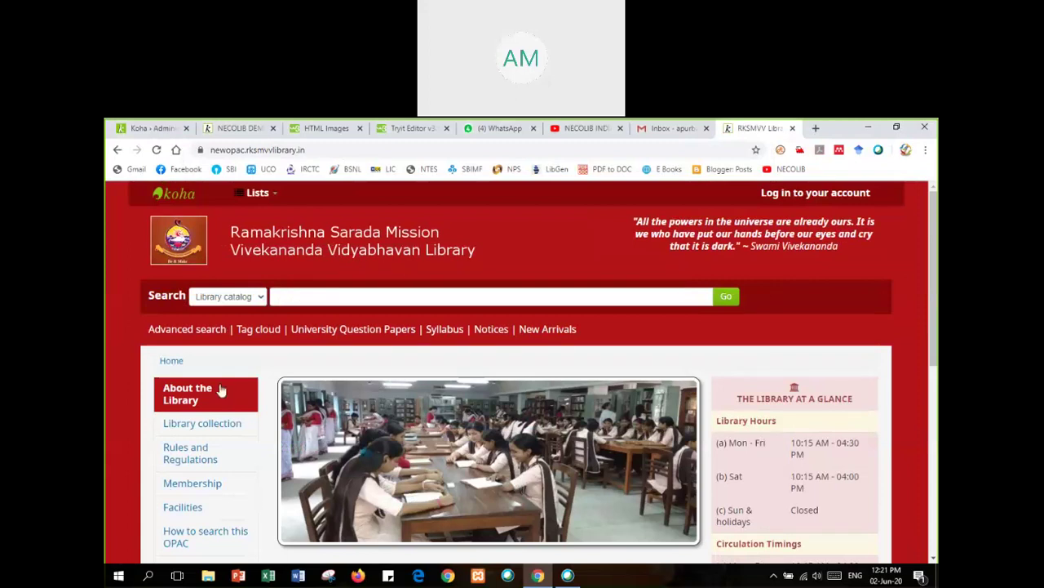
left_click_drag(635, 217, 737, 249)
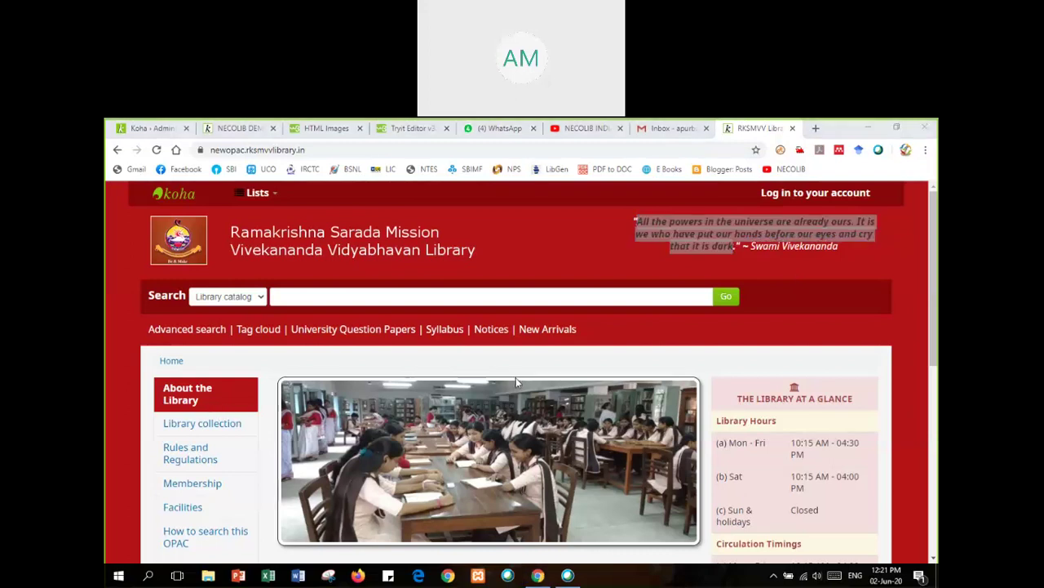
left_click(891, 271)
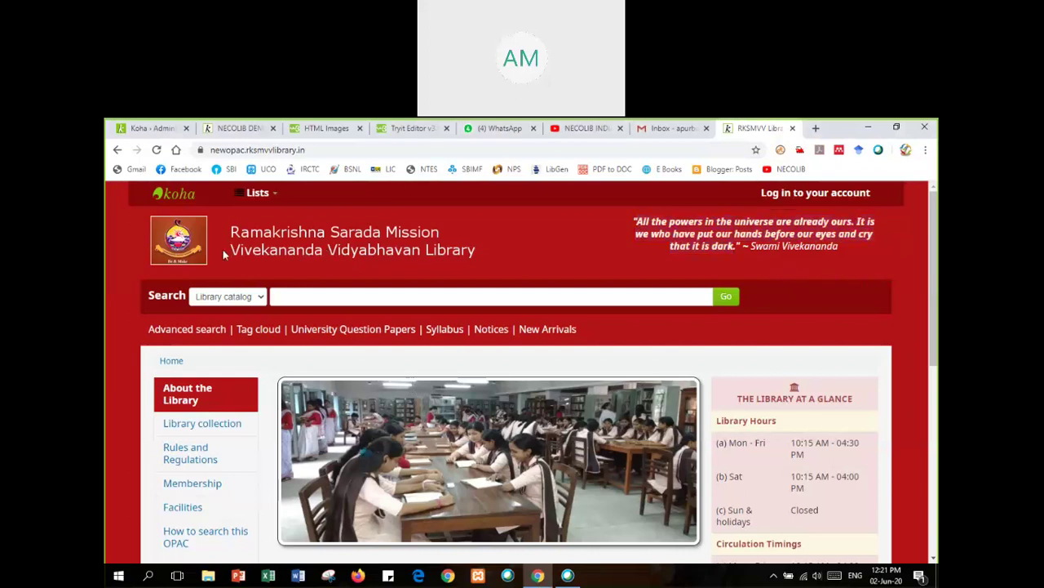
- Review the RKSMVV OPAC home page layout, from the side navigation and About the Library text to library hours, membership benefits, map and footer
scroll(138, 239, "down", 2)
scroll(138, 239, "up", 2)
scroll(568, 255, "down", 2)
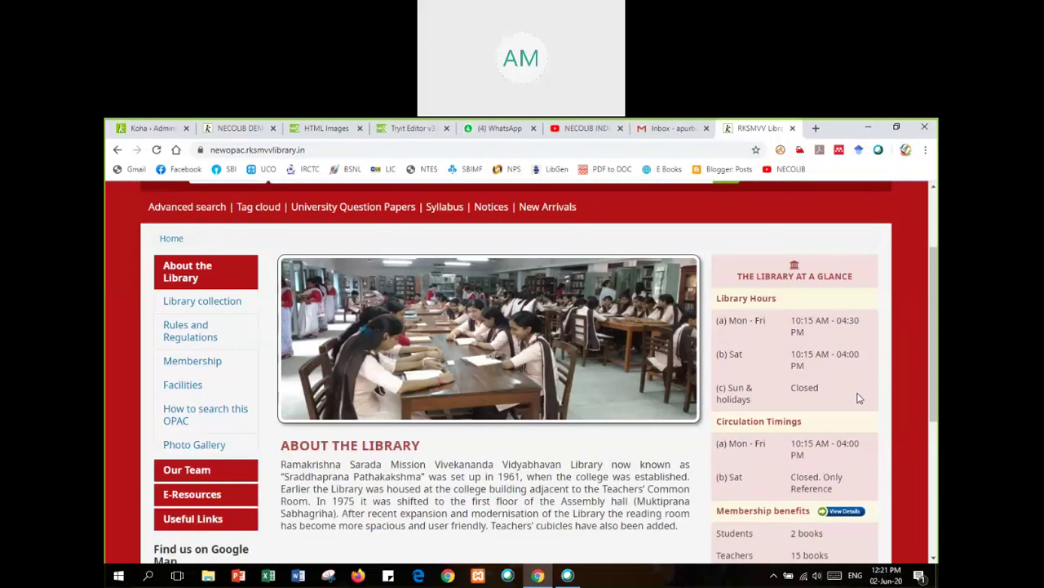
scroll(748, 416, "down", 2)
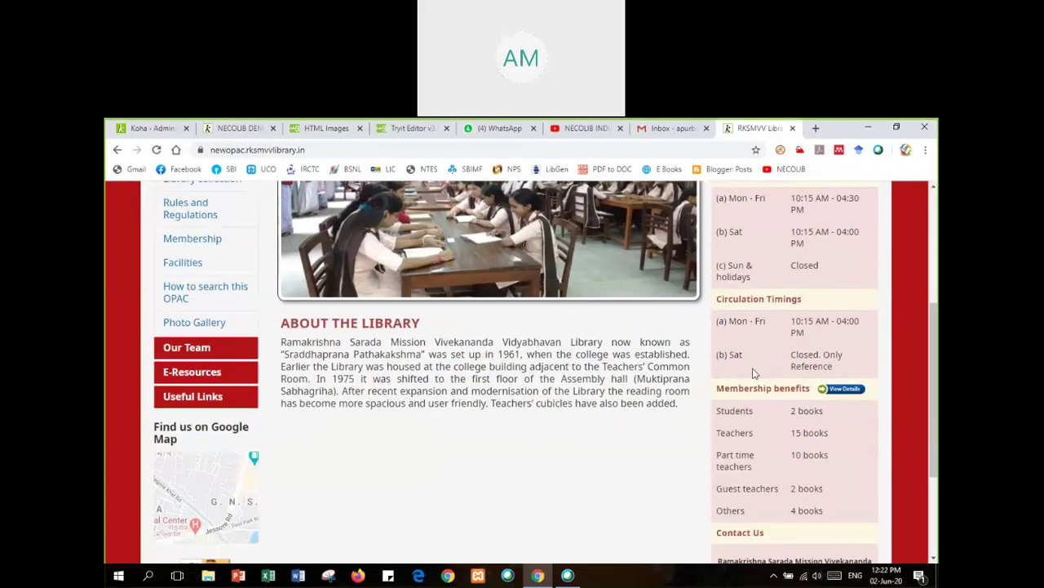
scroll(787, 447, "down", 3)
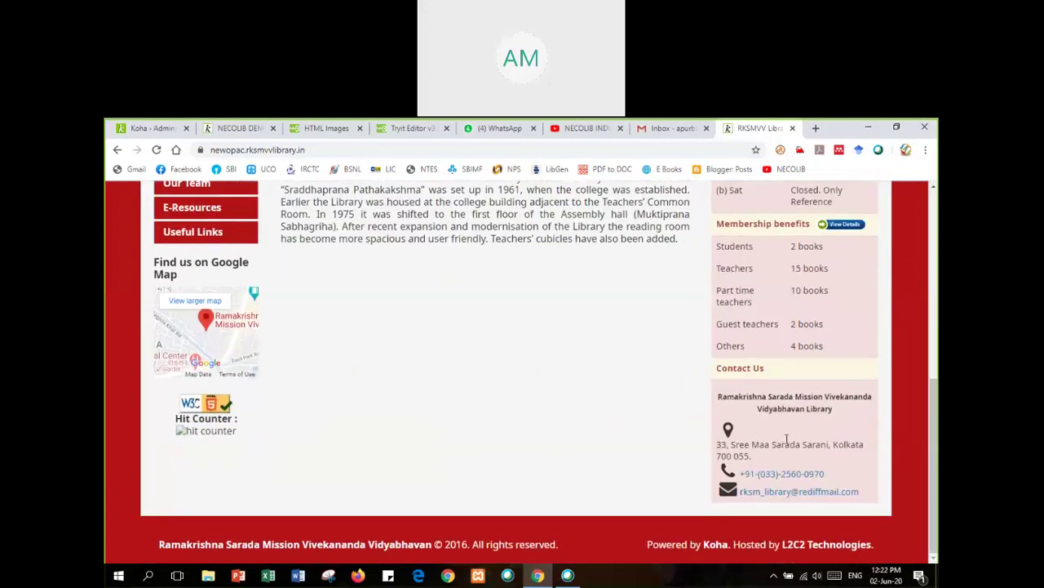
scroll(787, 439, "up", 4)
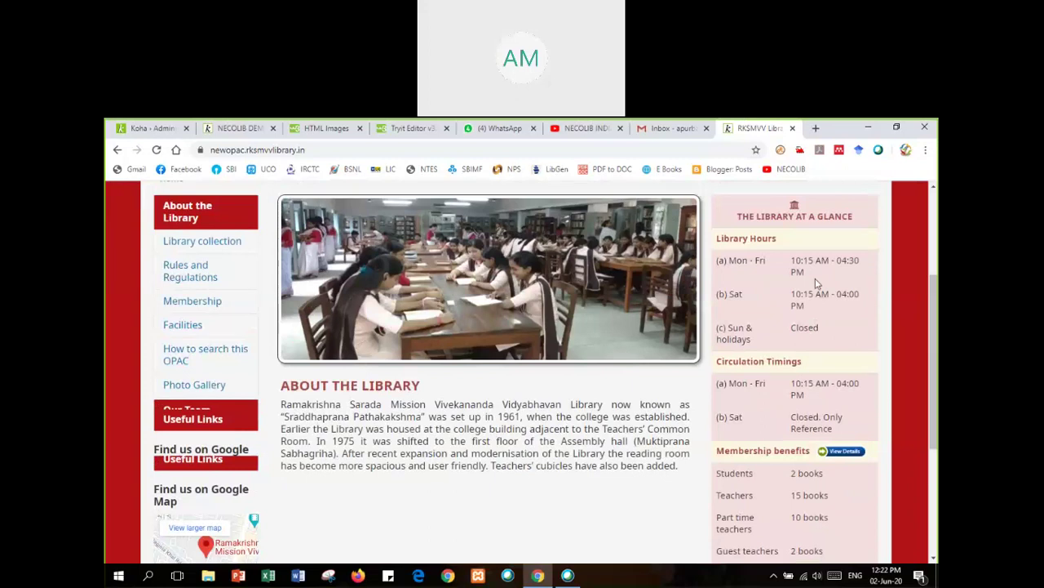
scroll(816, 282, "up", 2)
scroll(816, 282, "down", 3)
left_click_drag(304, 361, 573, 361)
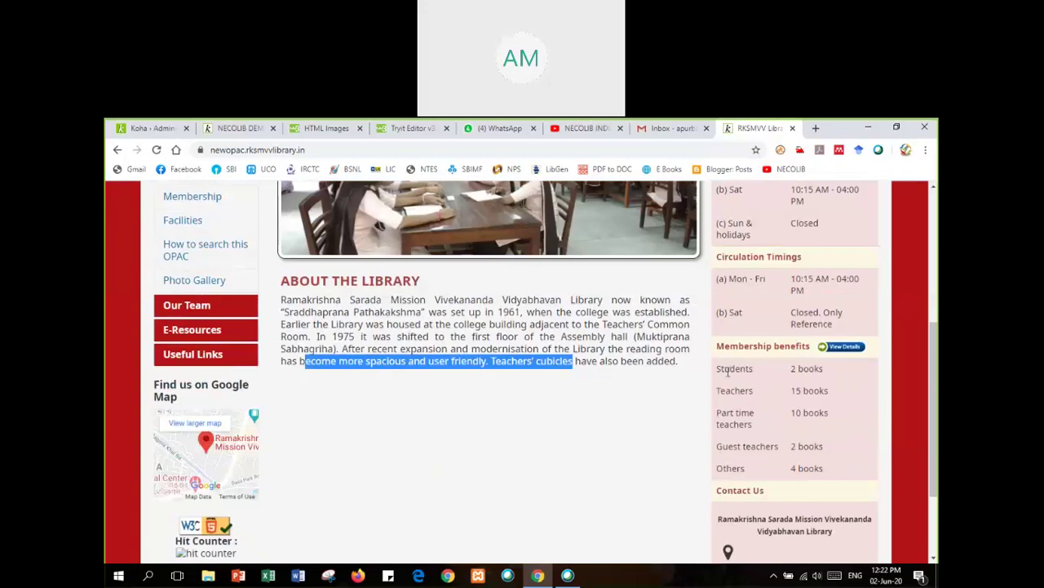
scroll(735, 372, "up", 4)
scroll(833, 434, "down", 1)
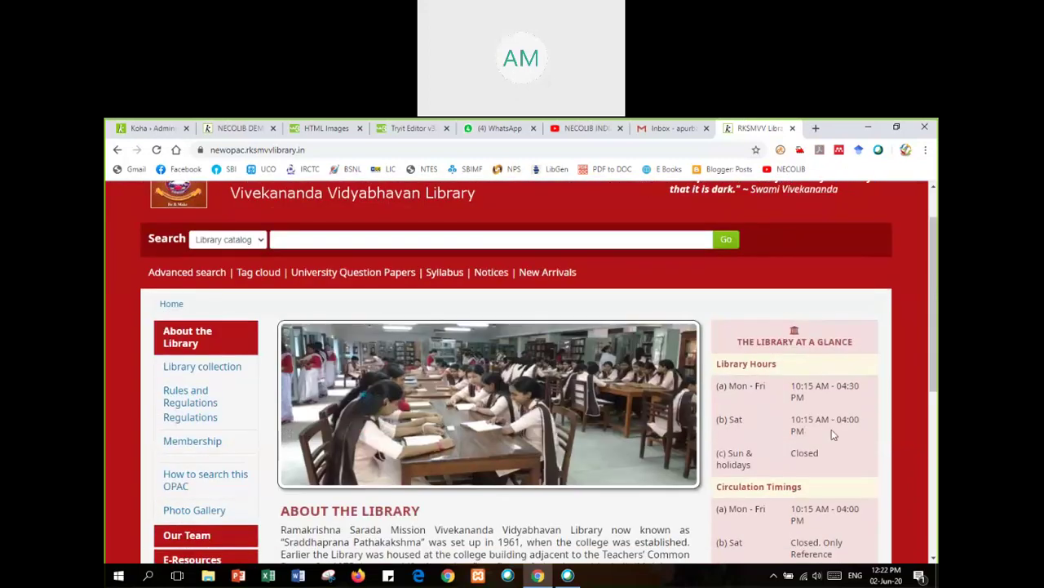
scroll(833, 434, "down", 3)
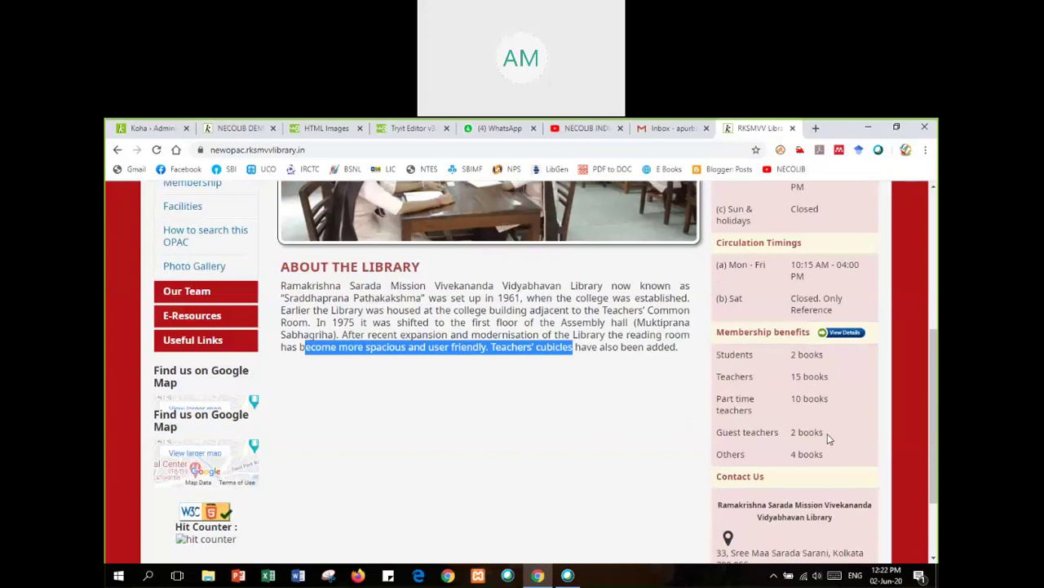
scroll(829, 438, "down", 2)
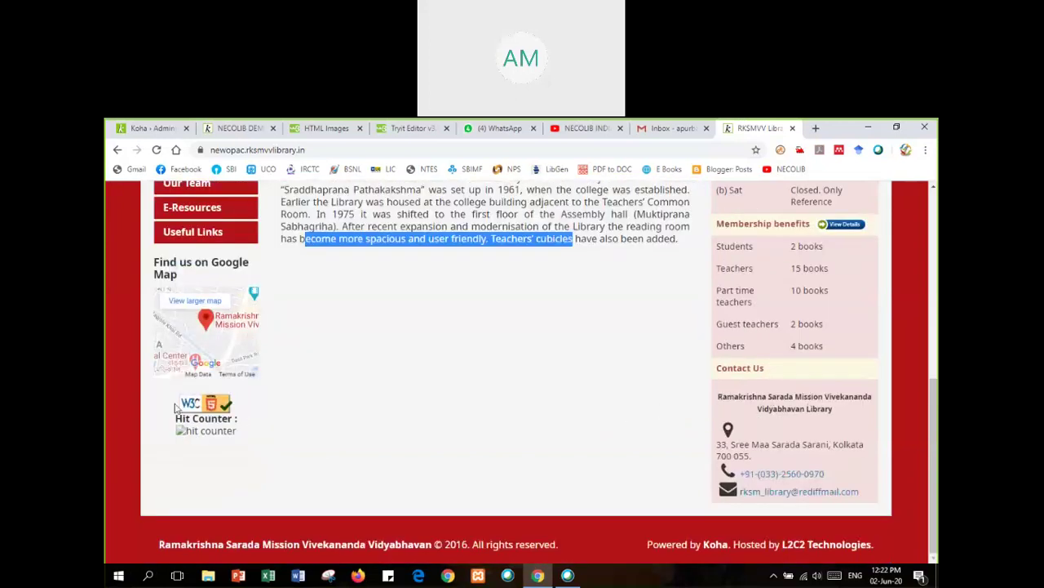
scroll(176, 406, "up", 3)
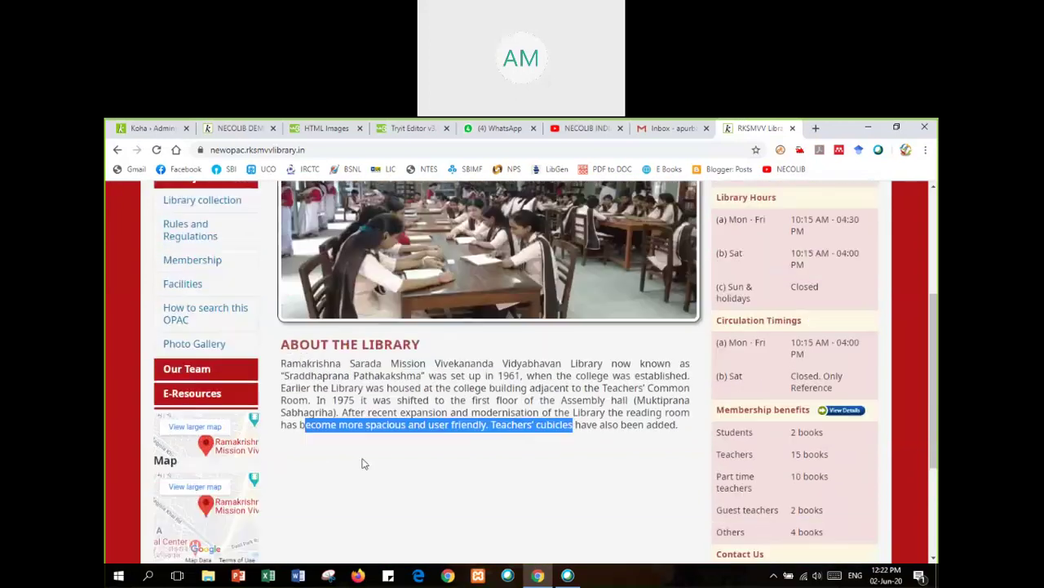
scroll(624, 375, "up", 3)
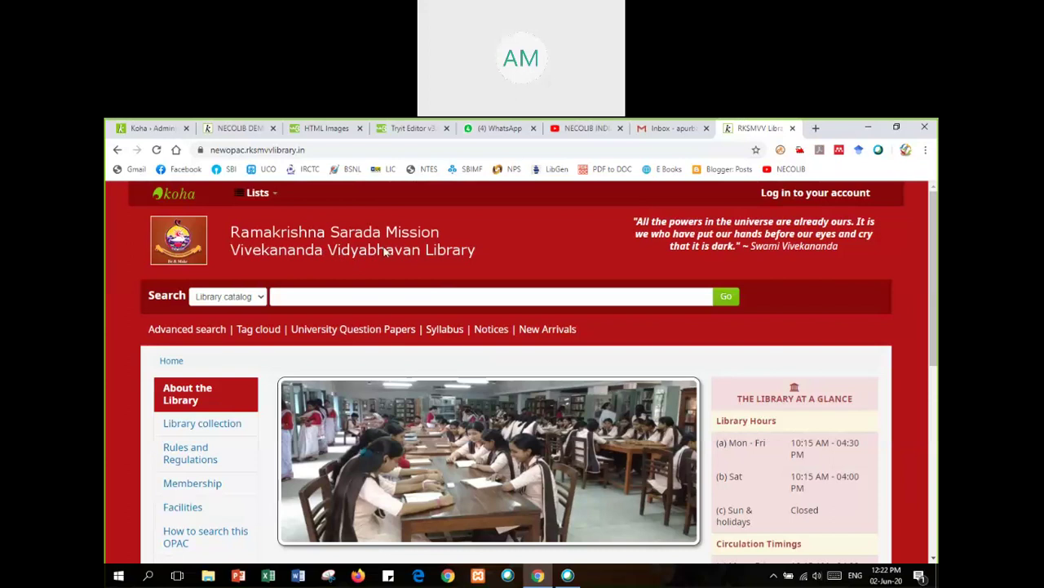
- Return to the Koha OPAC preferences and review the OpenURL and Payments sections, including the PayPal settings
left_click(222, 134)
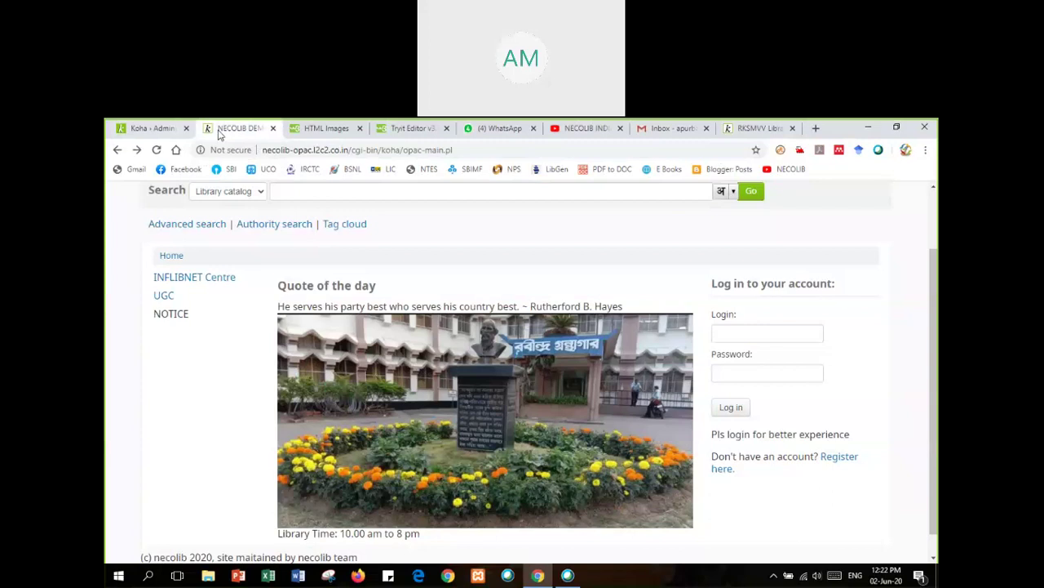
left_click(155, 130)
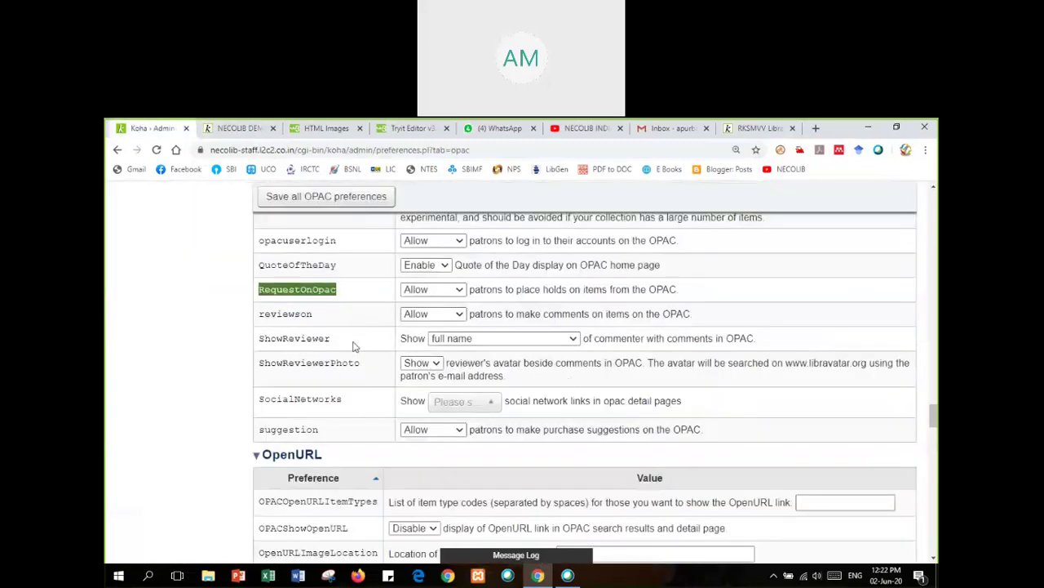
scroll(353, 346, "down", 1)
scroll(353, 346, "down", 1)
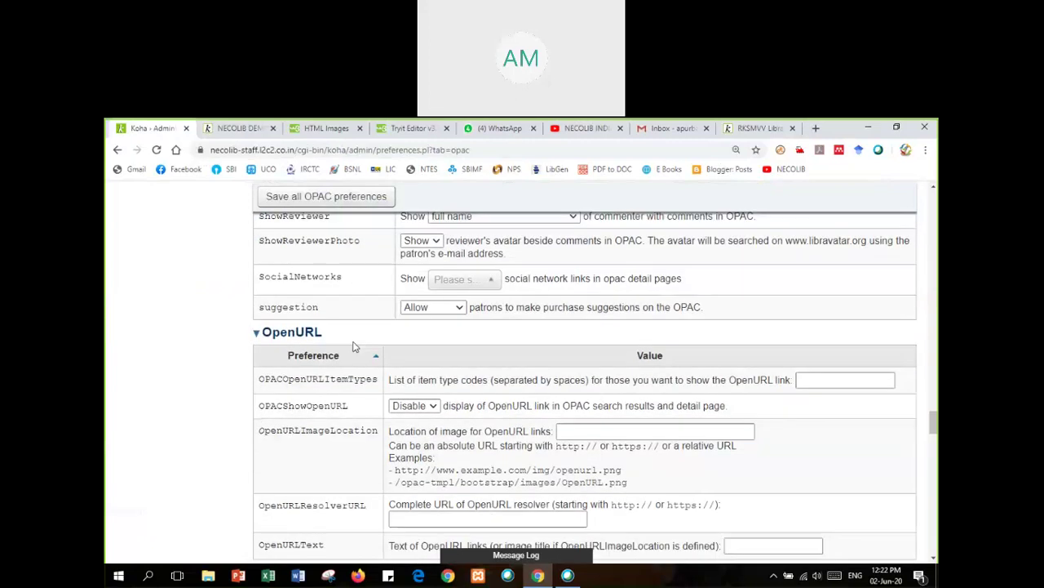
scroll(353, 346, "down", 1)
scroll(348, 375, "down", 4)
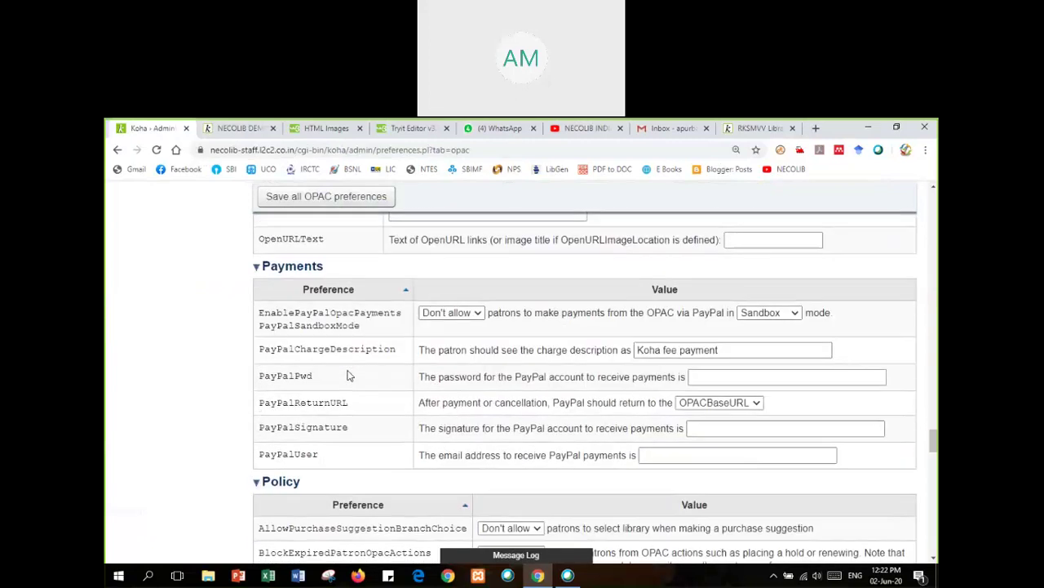
scroll(347, 375, "down", 1)
scroll(348, 371, "up", 2)
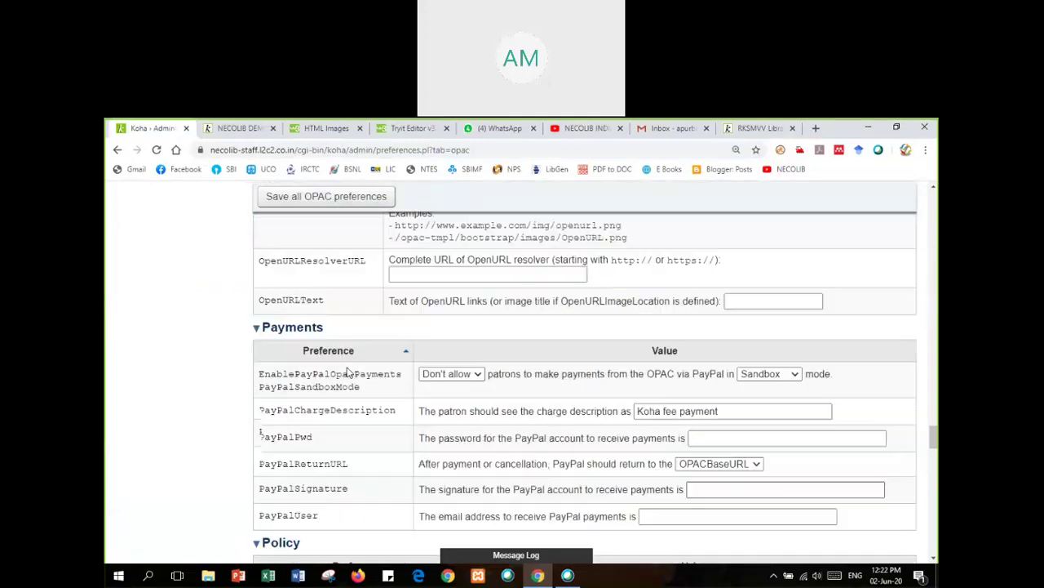
scroll(348, 373, "up", 2)
scroll(348, 373, "down", 4)
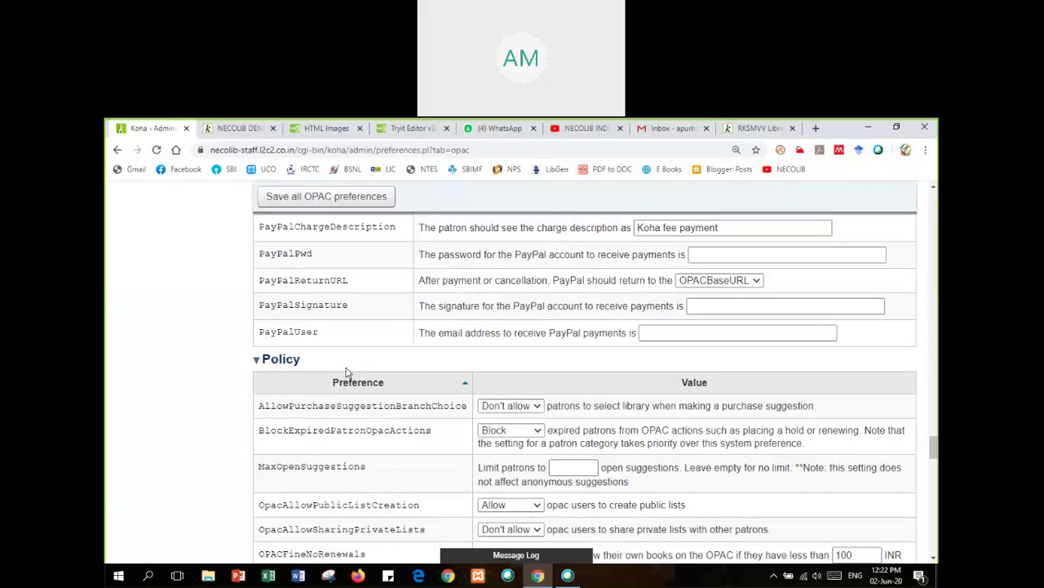
- In the Policy preferences, set OpacRenewalAllowed to Allow so patrons can renew their own books, and save all OPAC preferences
scroll(348, 373, "down", 1)
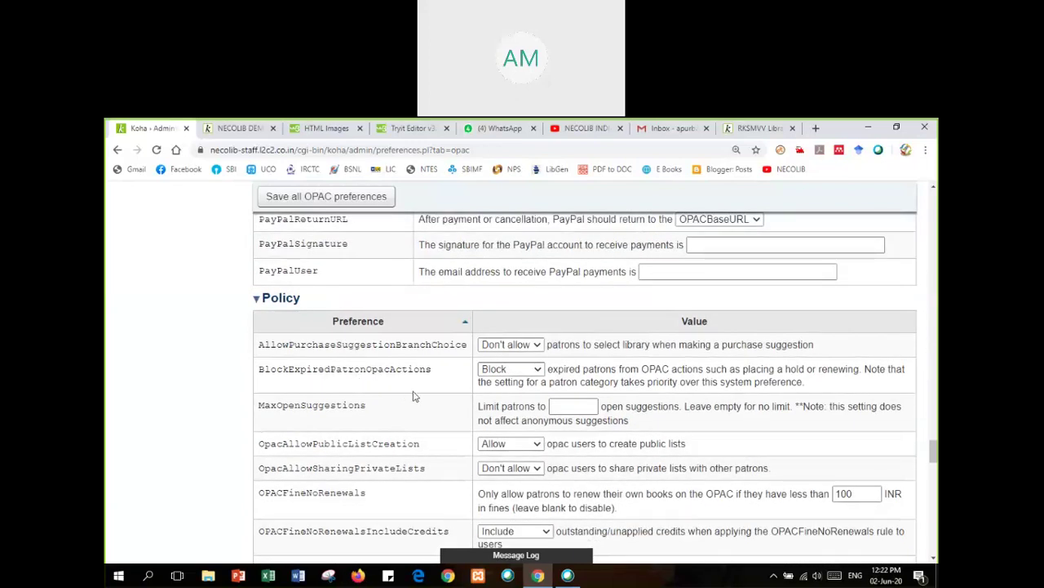
scroll(415, 425, "down", 2)
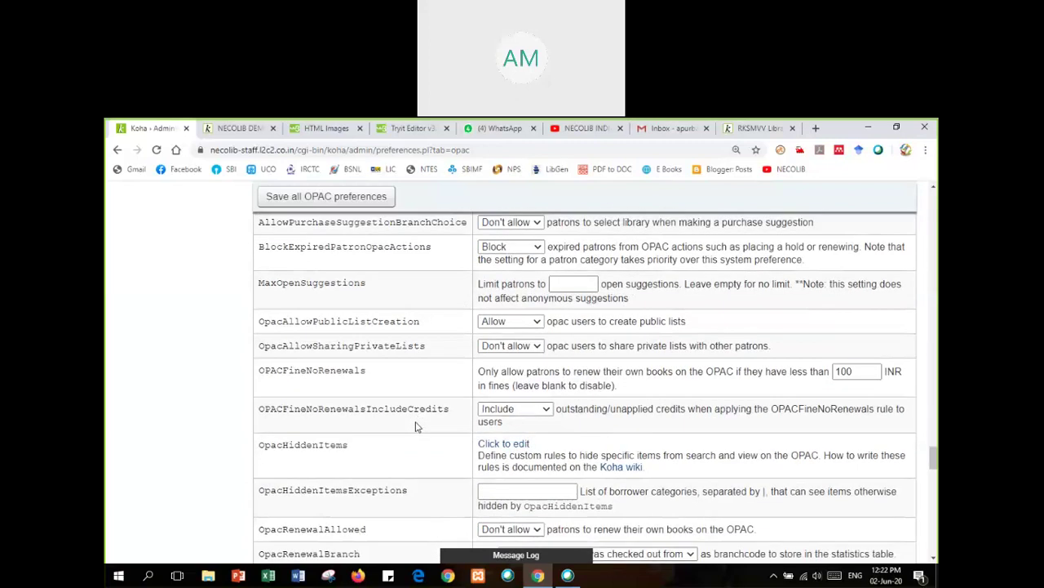
scroll(415, 425, "down", 1)
scroll(380, 397, "down", 1)
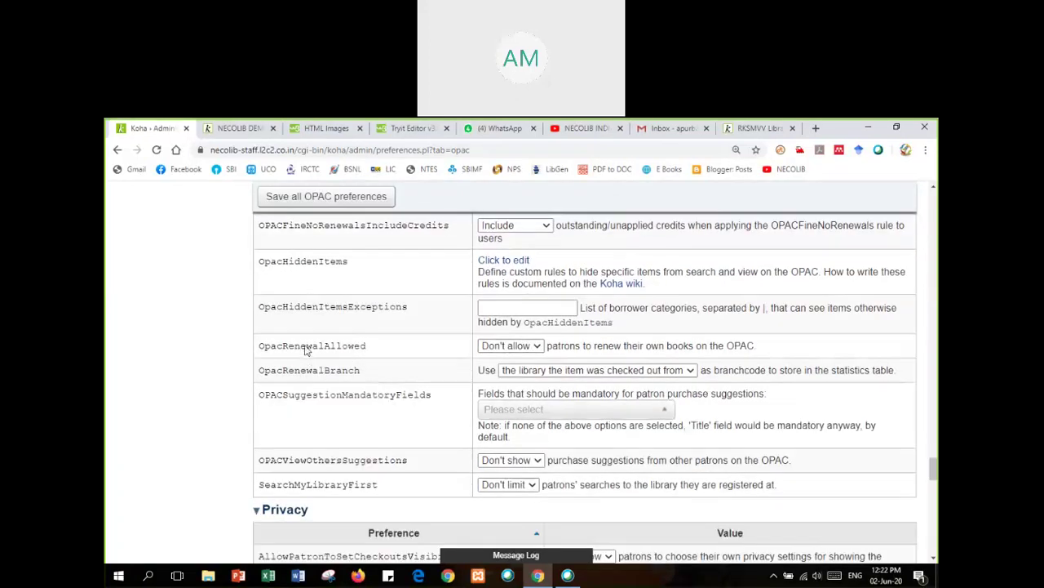
double_click(455, 351)
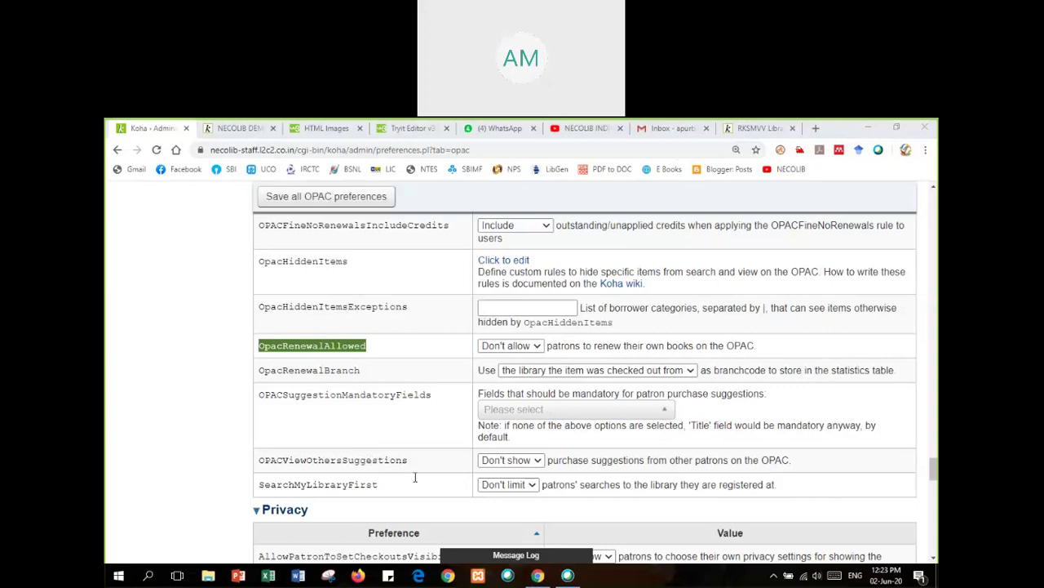
left_click(519, 382)
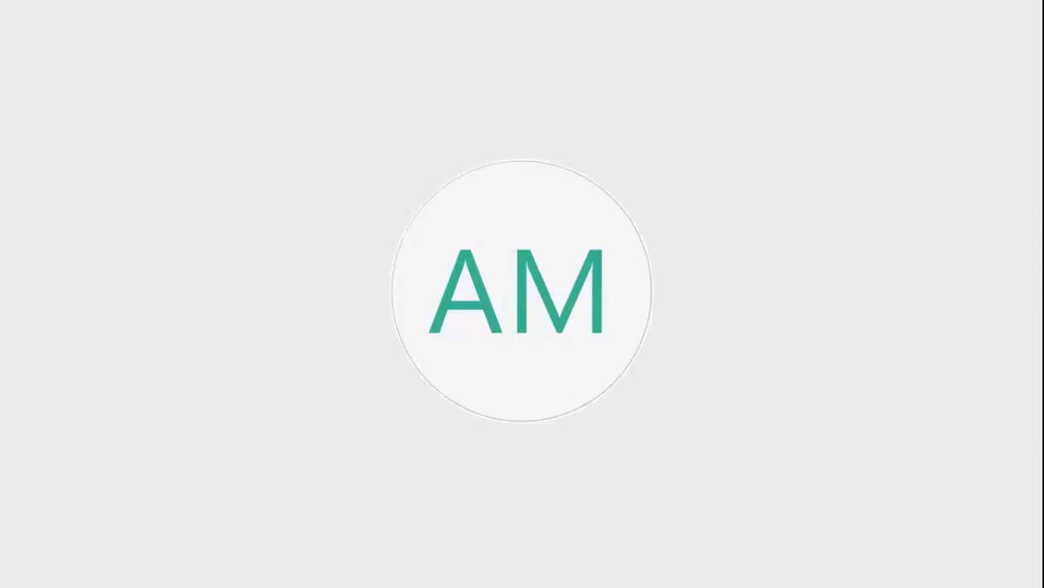
left_click(539, 348)
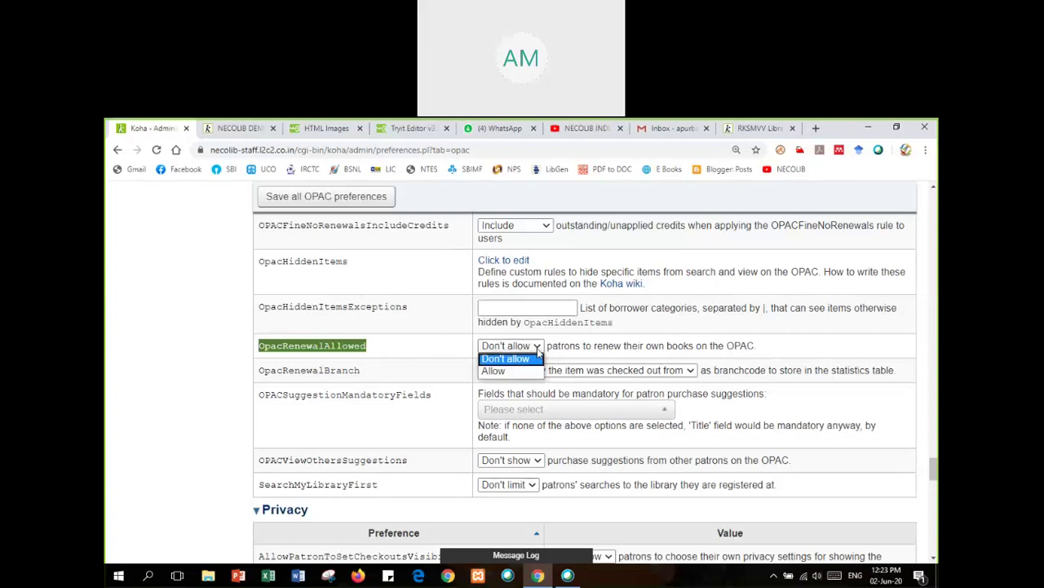
left_click(502, 371)
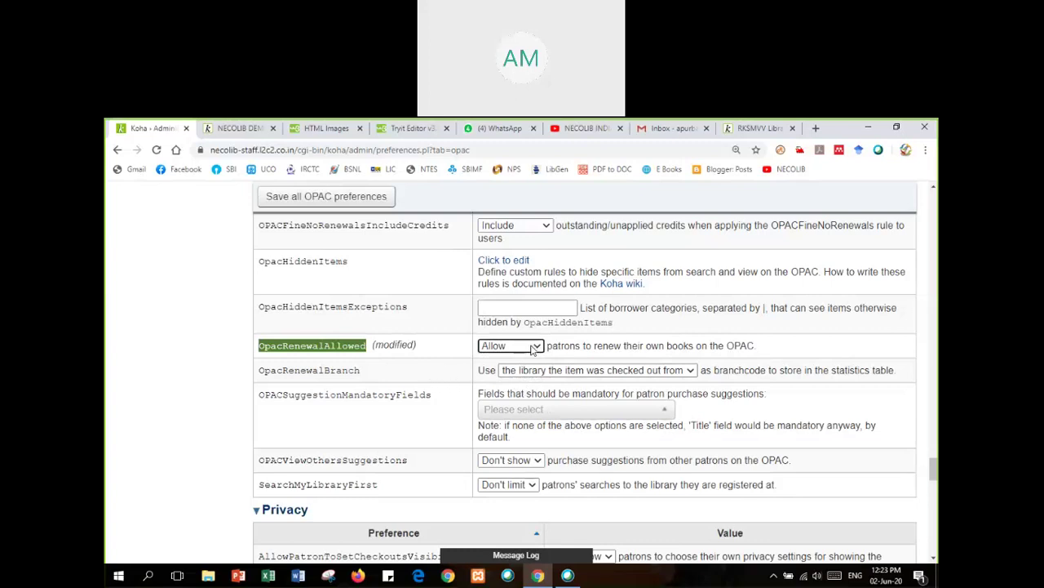
left_click(315, 198)
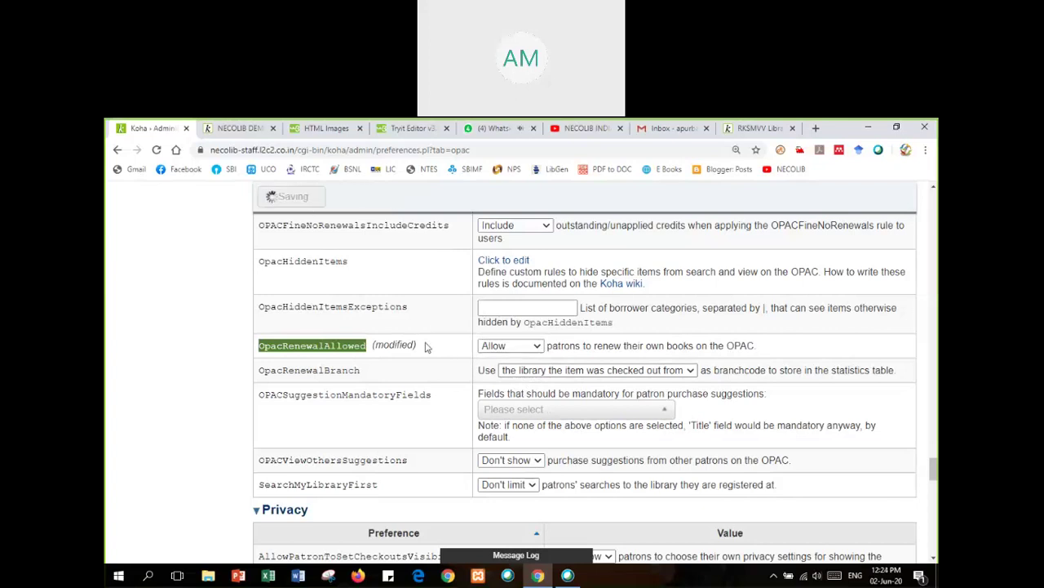
- Search the preferences page for "suggestion" and examine the options of the suggestion preference for patron purchase suggestions
scroll(426, 347, "up", 3)
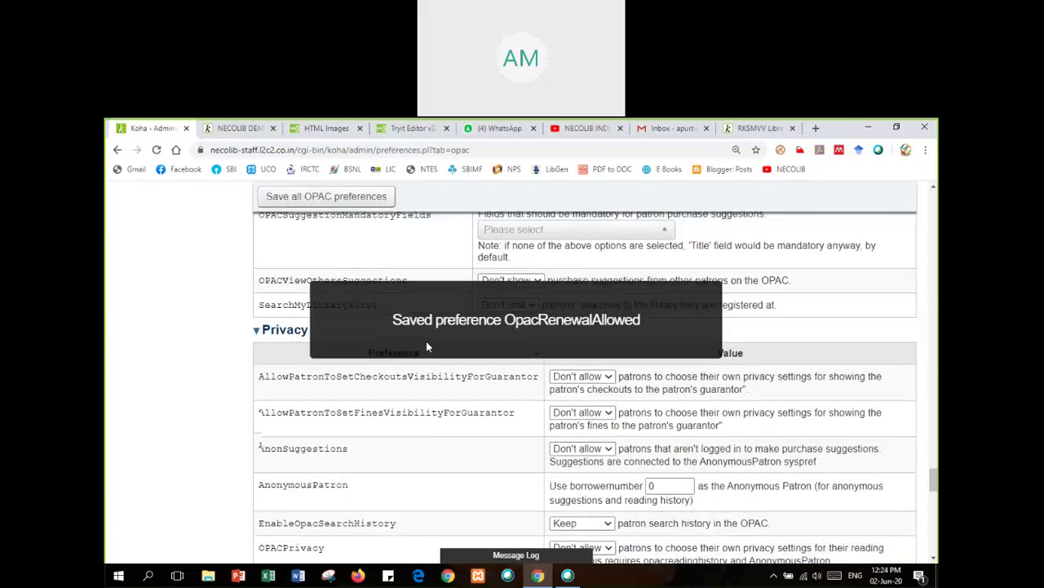
scroll(426, 347, "up", 1)
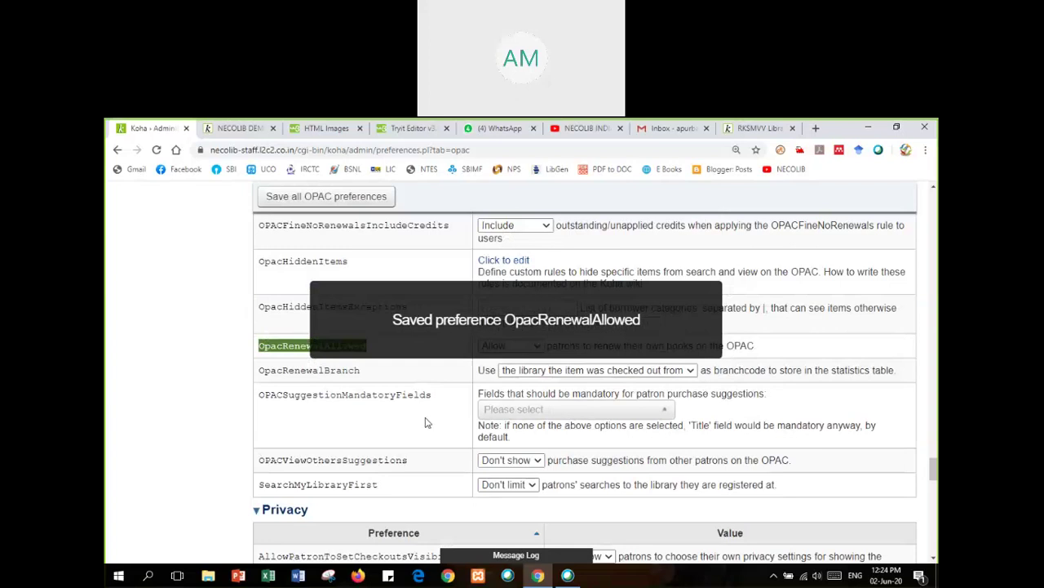
scroll(426, 423, "up", 1)
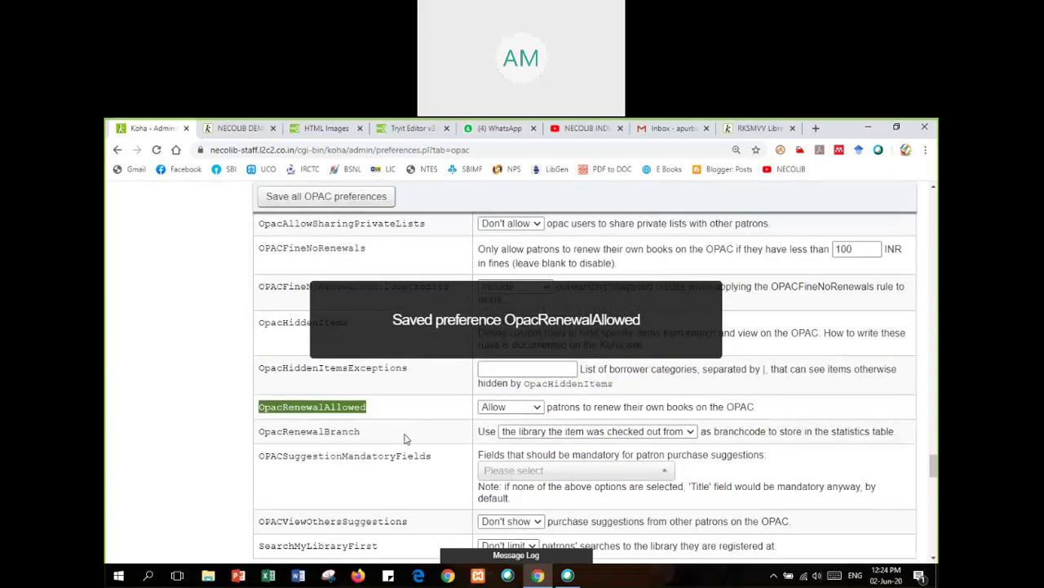
scroll(405, 441, "down", 2)
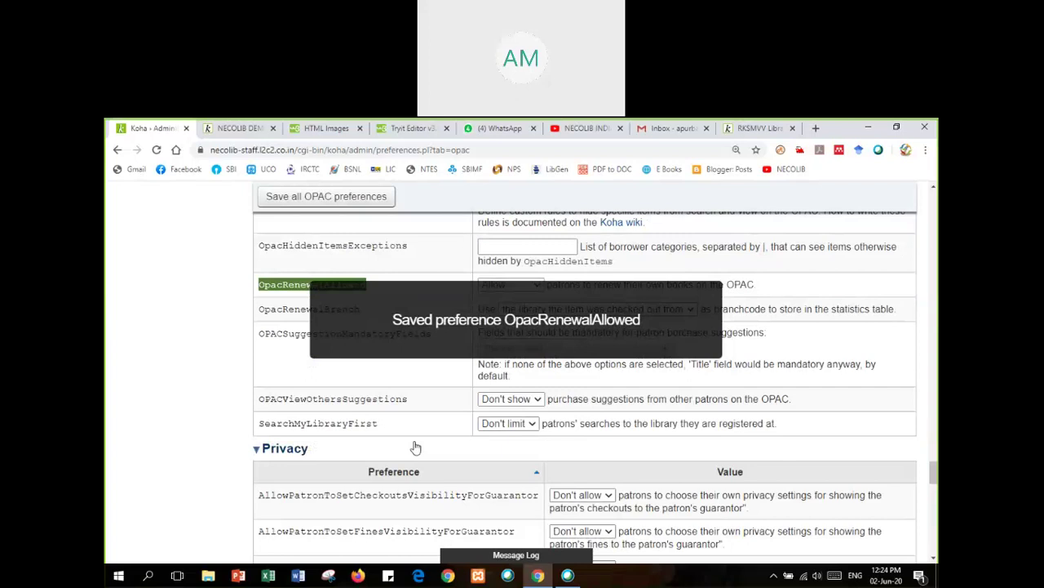
key("ctrl+f")
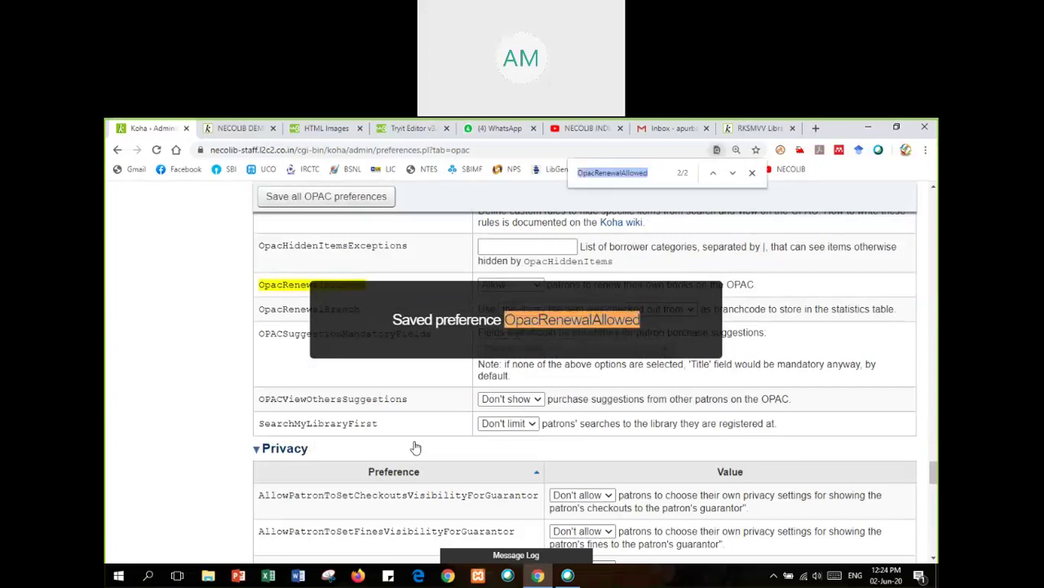
key("BackSpace")
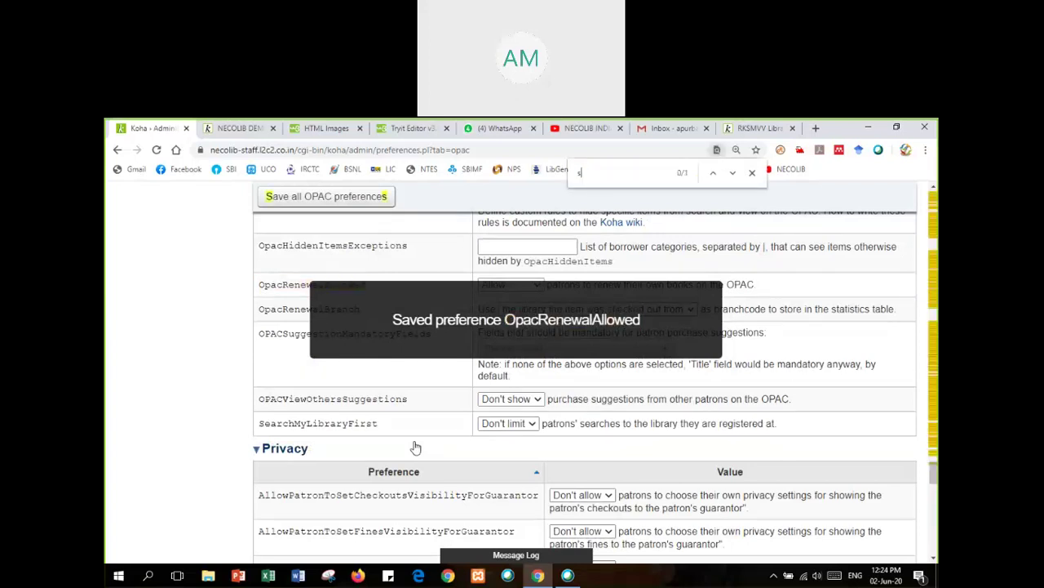
type("sugge")
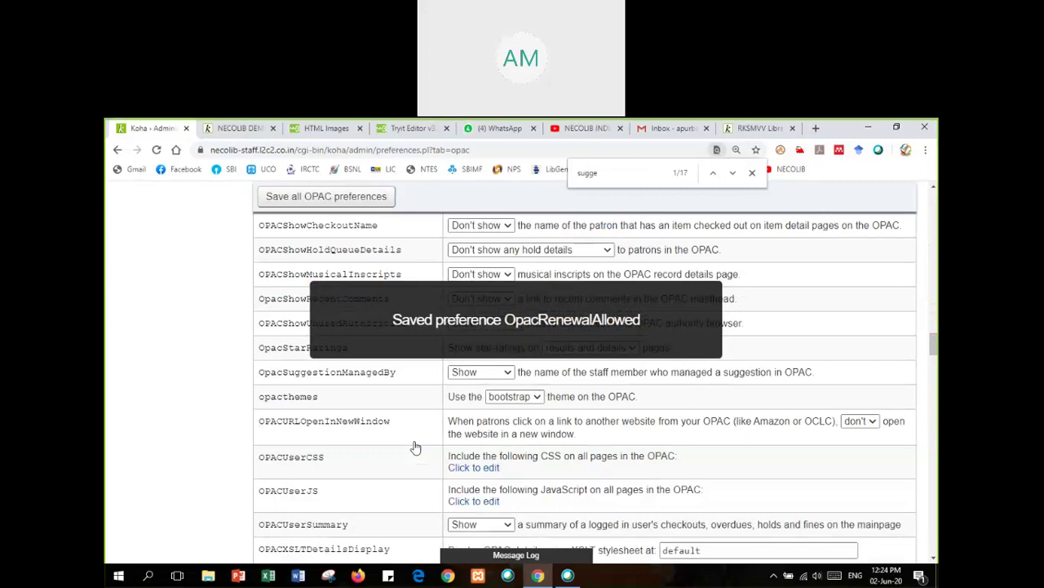
type("stion")
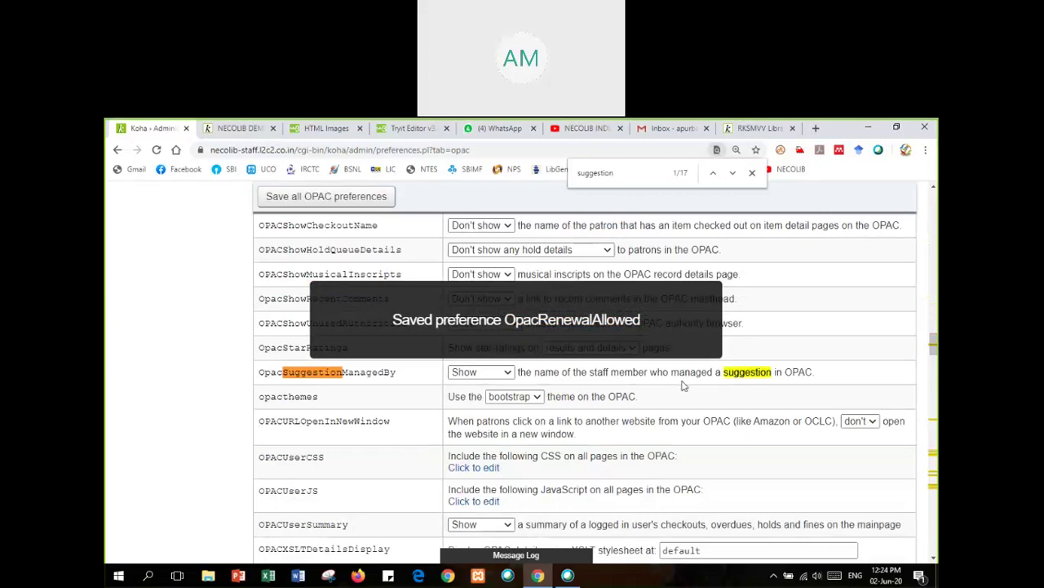
left_click(734, 173)
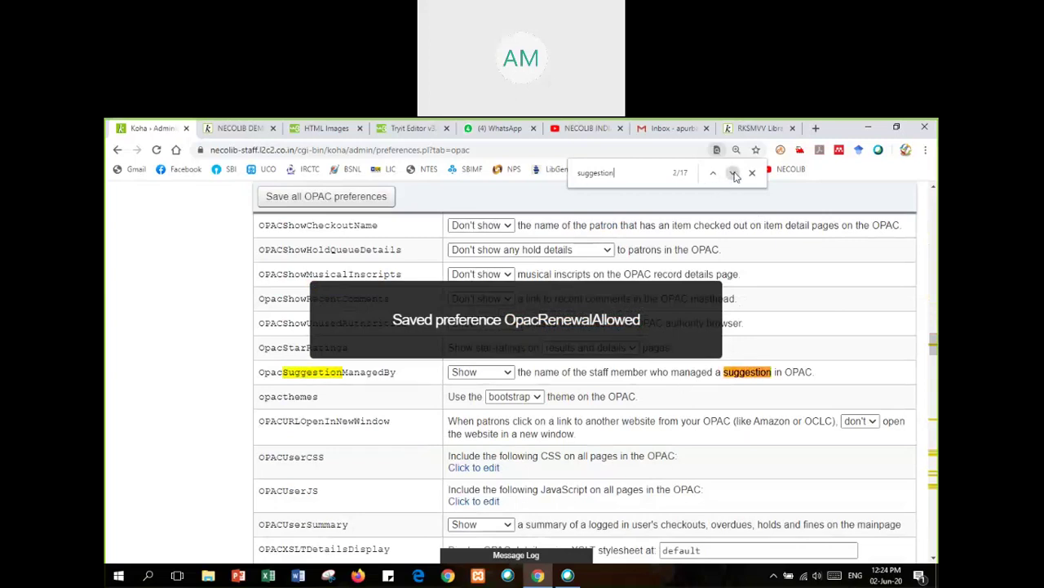
left_click(733, 173)
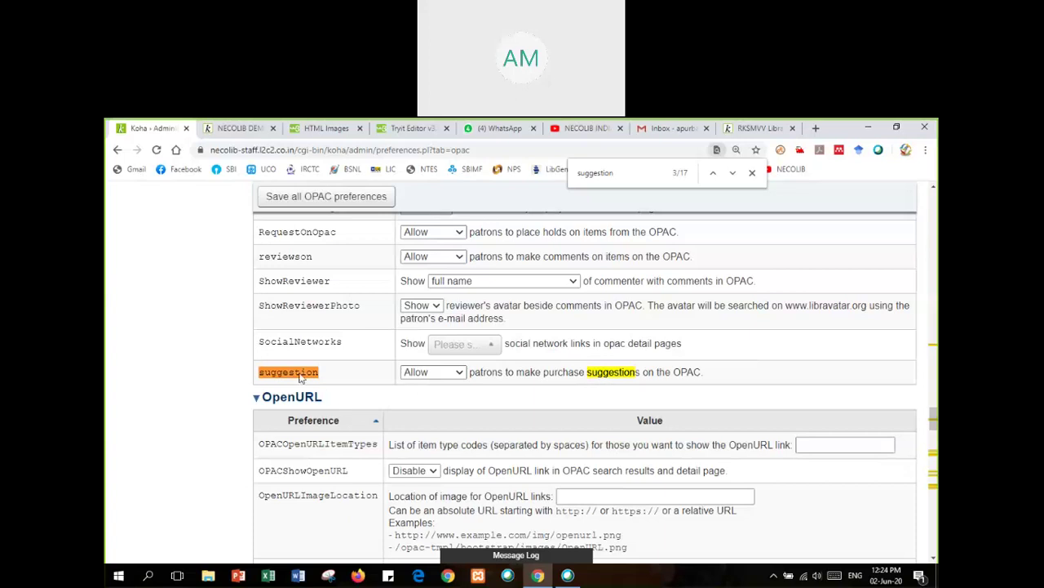
left_click(442, 372)
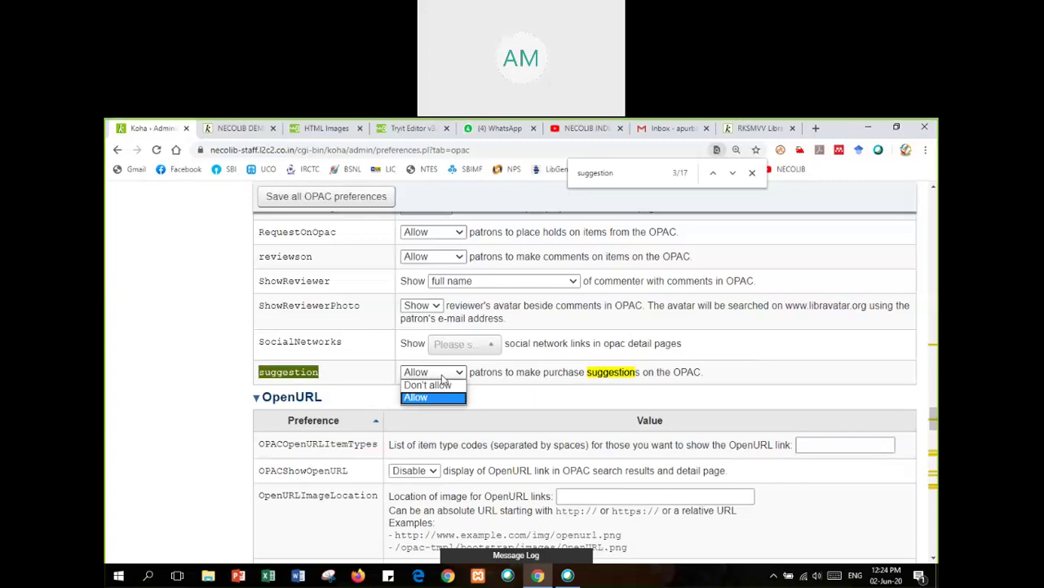
left_click(371, 377)
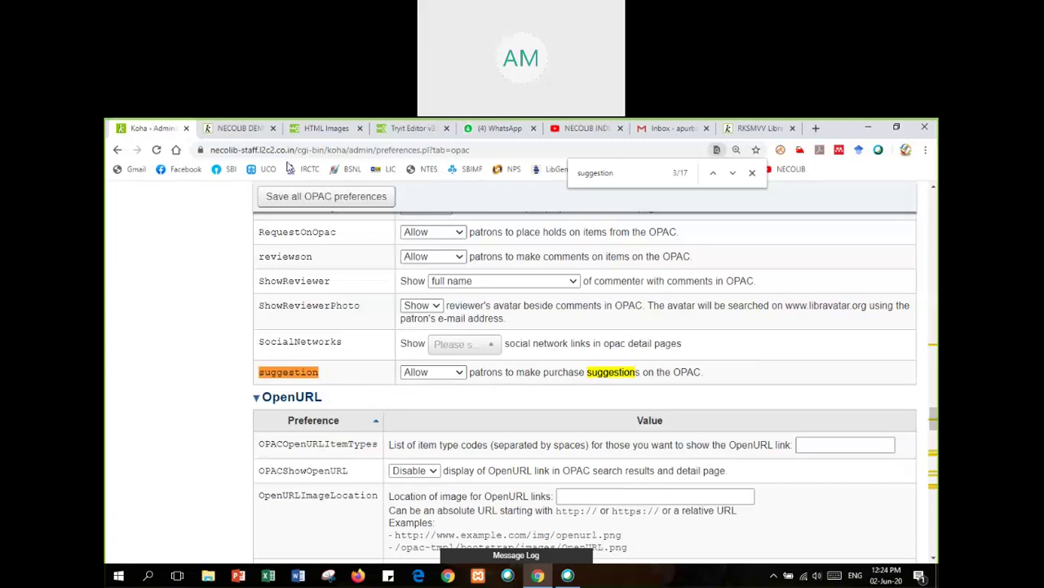
- Try to log in to the NECOLIB demo OPAC with the saved login and password, and go back to its home page
left_click(247, 133)
left_click(736, 331)
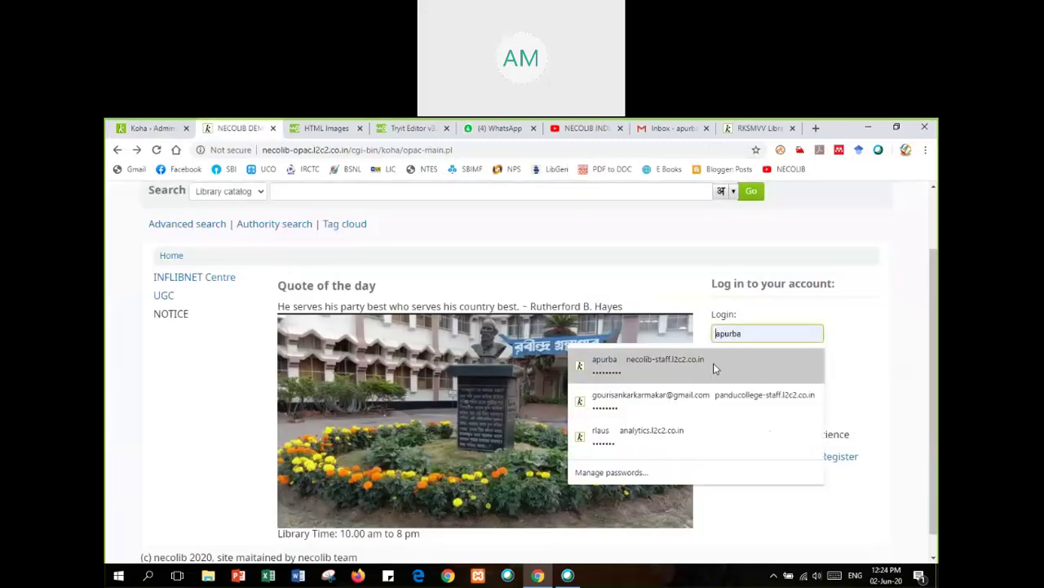
left_click(734, 360)
left_click(732, 407)
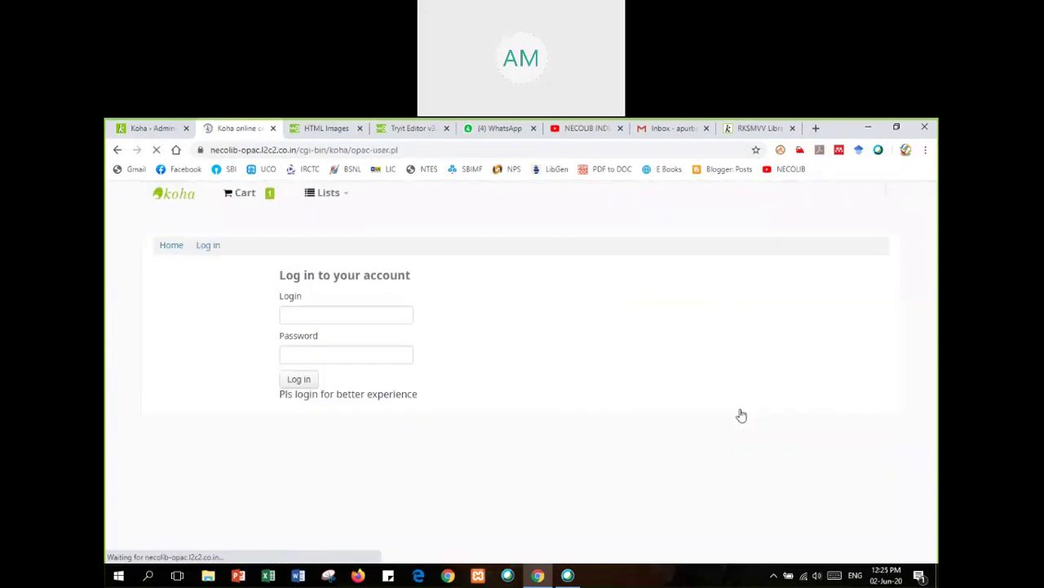
left_click(117, 152)
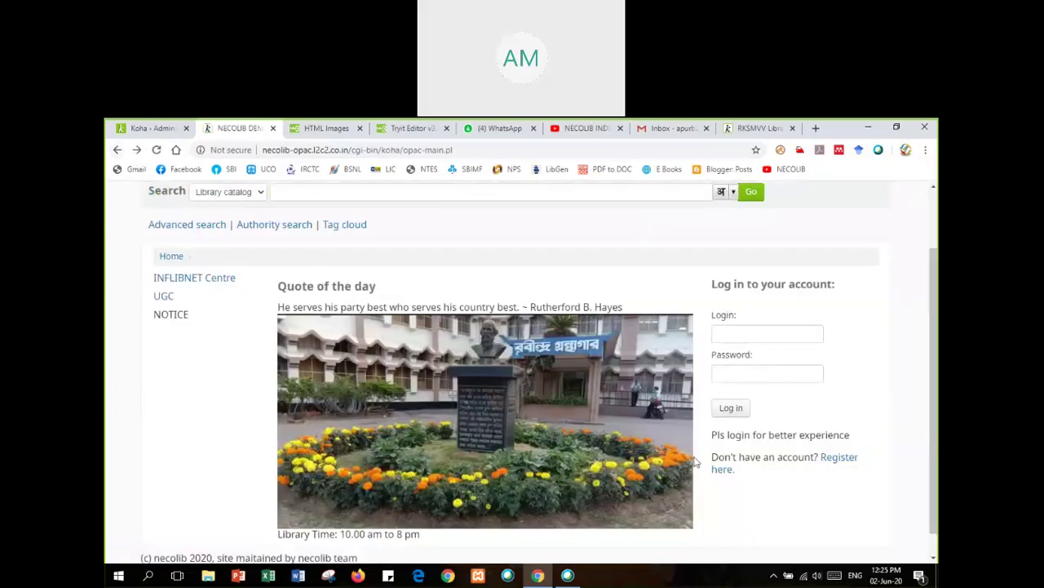
- Return to the OPAC preferences and set the suggestion preference to Don't allow for patron purchase suggestions
left_click(152, 129)
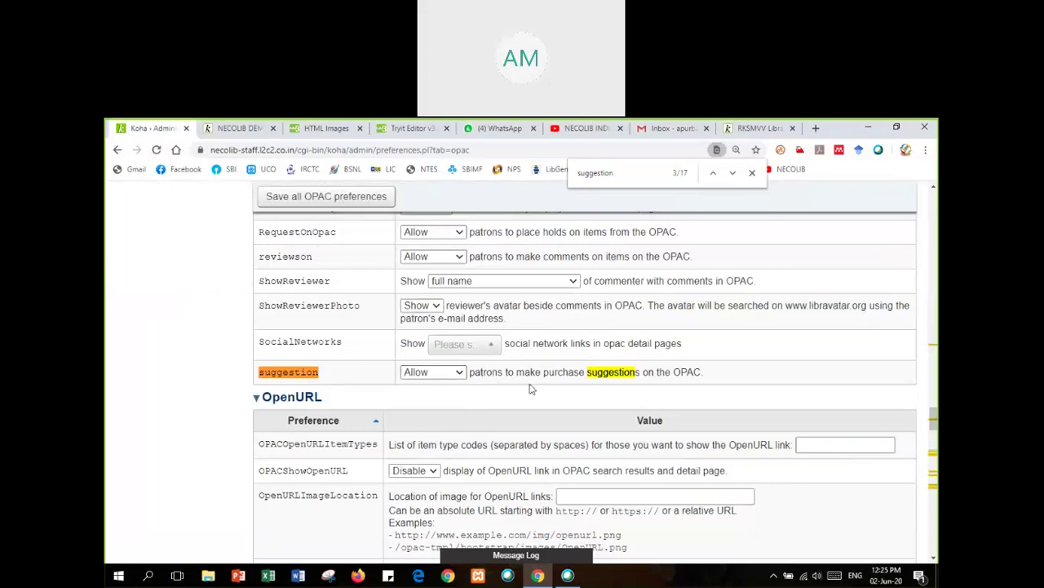
left_click(458, 373)
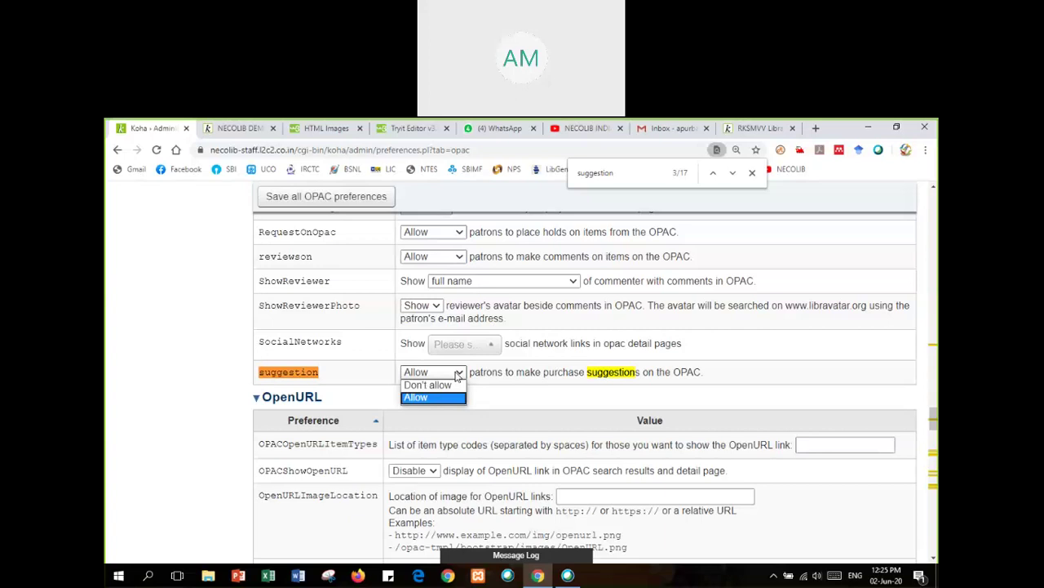
left_click(453, 384)
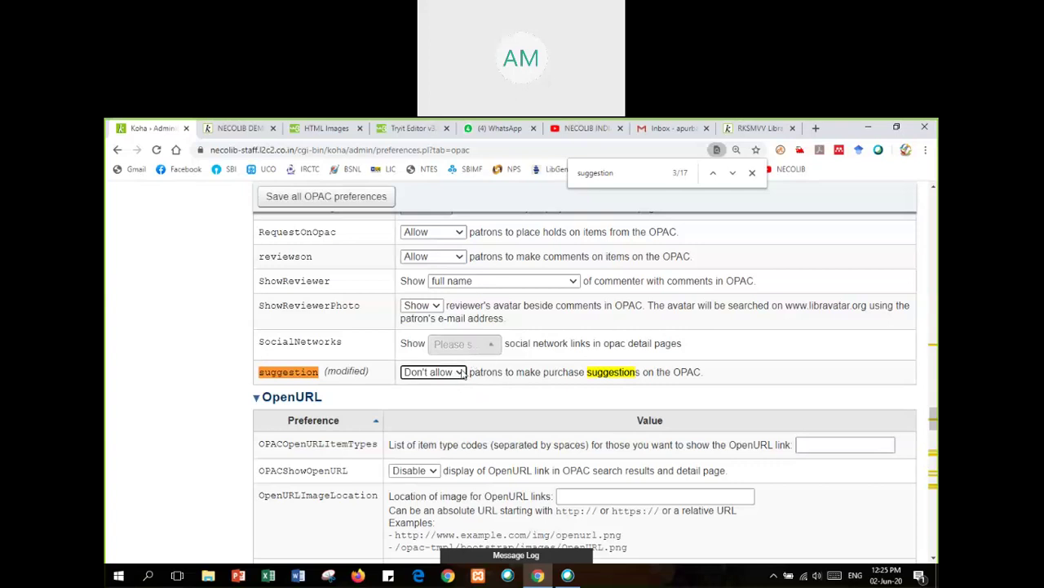
- Set the SocialNetworks preference to show all links (Email, Facebook, LinkedIn and Twitter) on OPAC detail pages, and save all OPAC preferences
left_click(493, 353)
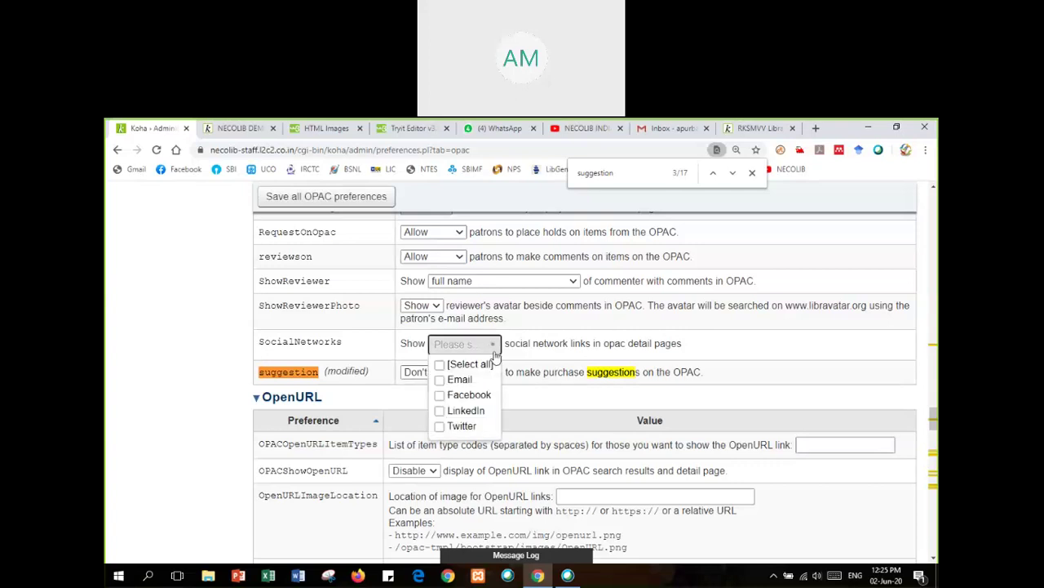
left_click(494, 353)
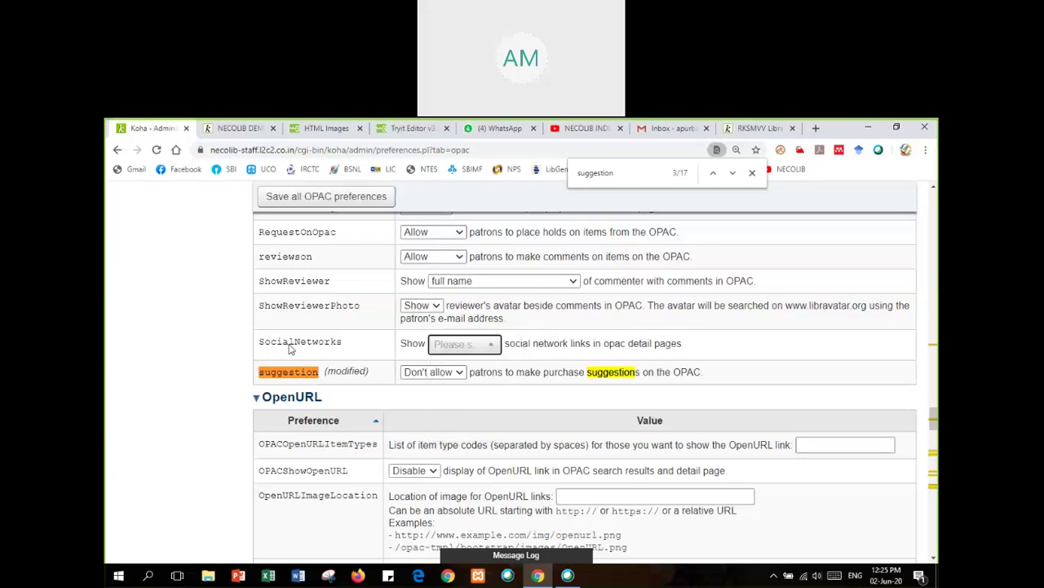
left_click(494, 353)
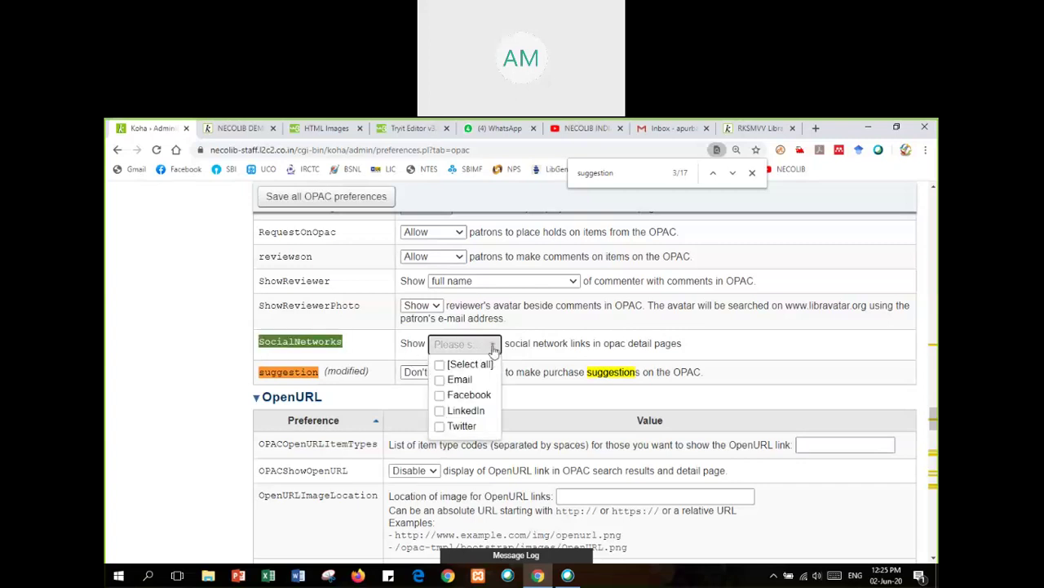
left_click(440, 381)
left_click(440, 395)
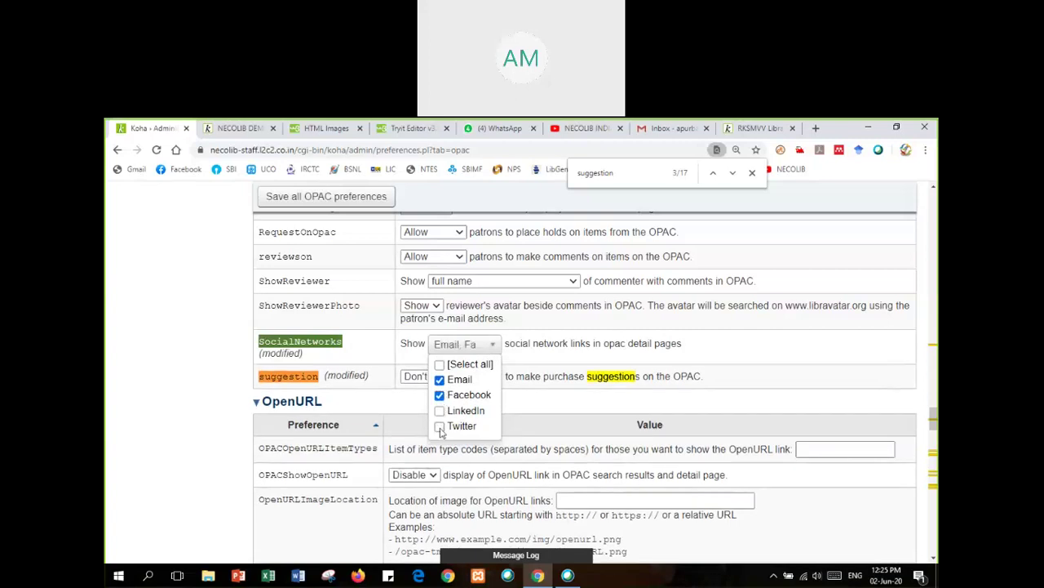
left_click(440, 425)
left_click(440, 365)
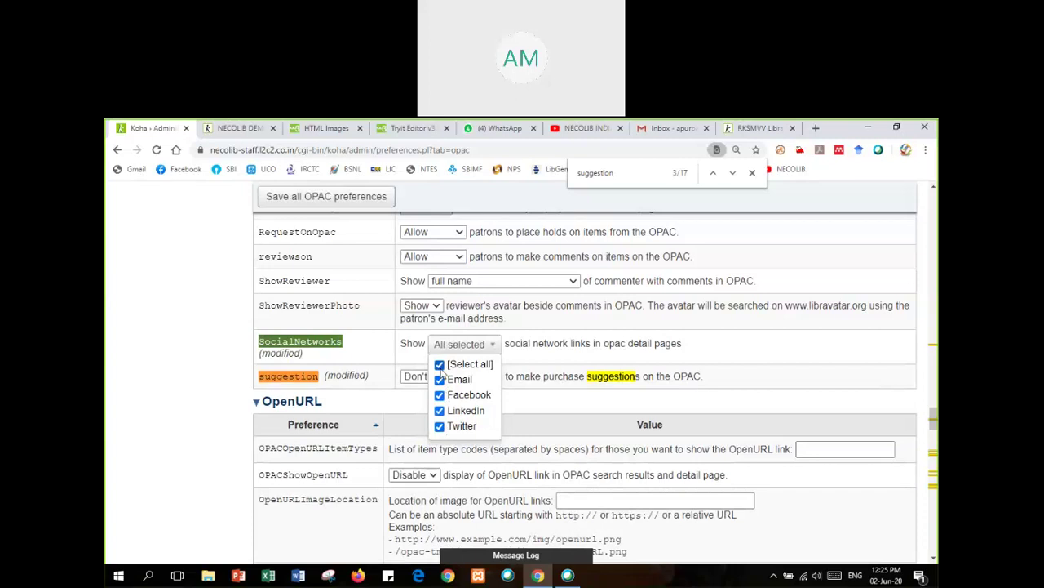
left_click(364, 199)
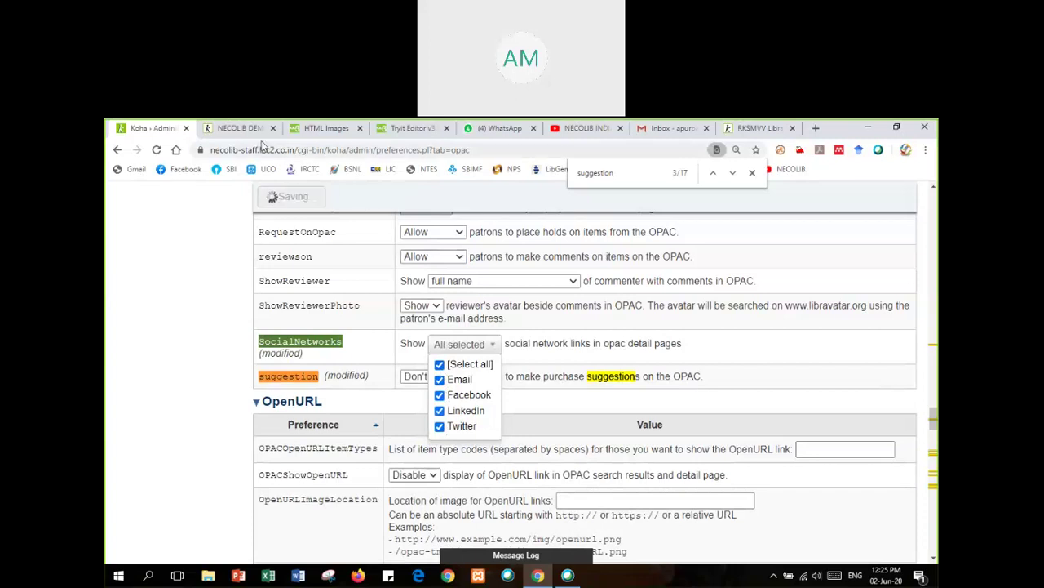
- Refresh the NECOLIB demo OPAC, search its library catalog for "Expanded Cinema: Fiftieth Anniversary Edition", and reload the results page
left_click(238, 128)
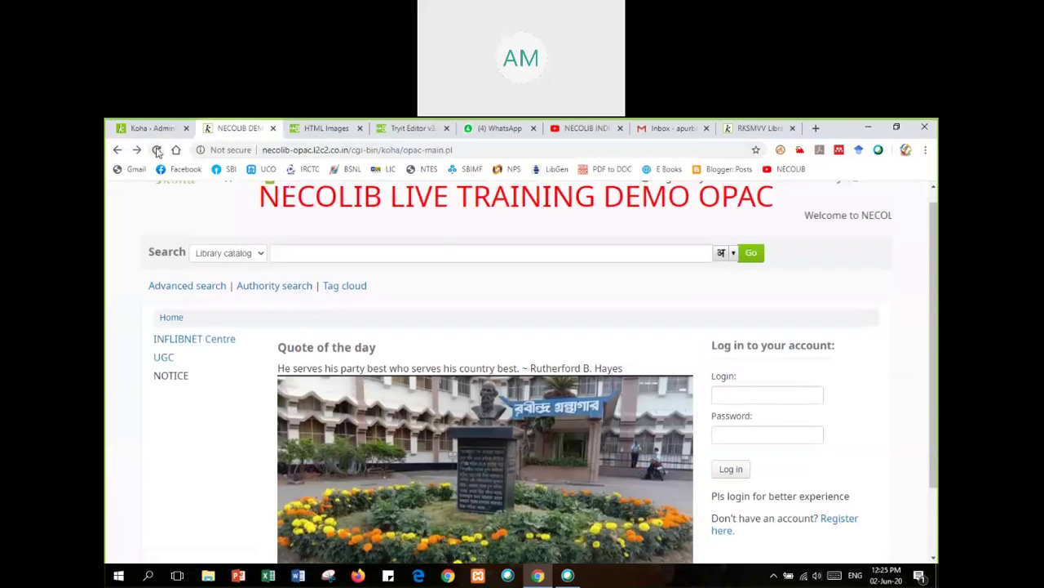
key("F5")
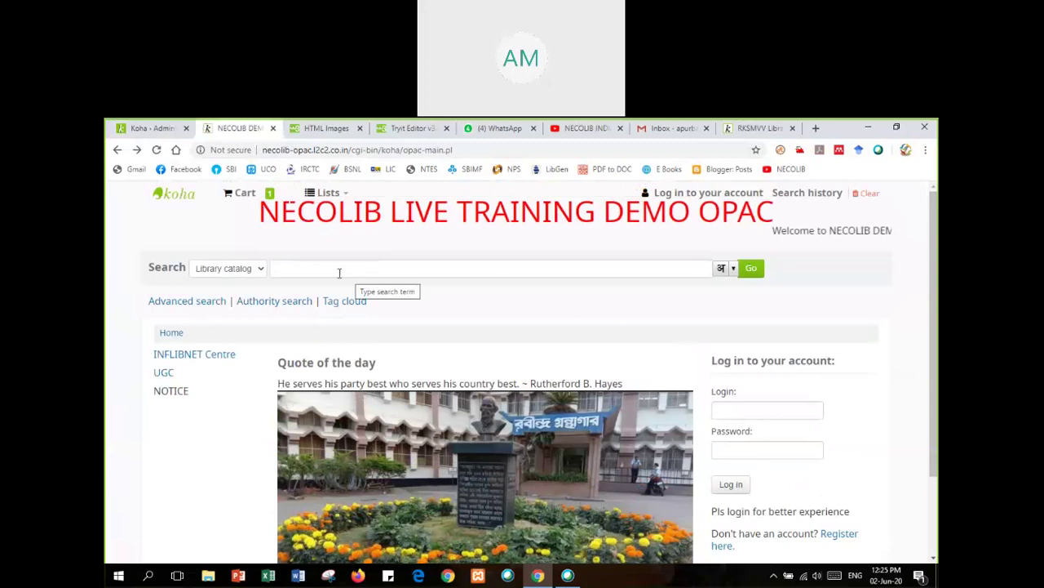
left_click(332, 271)
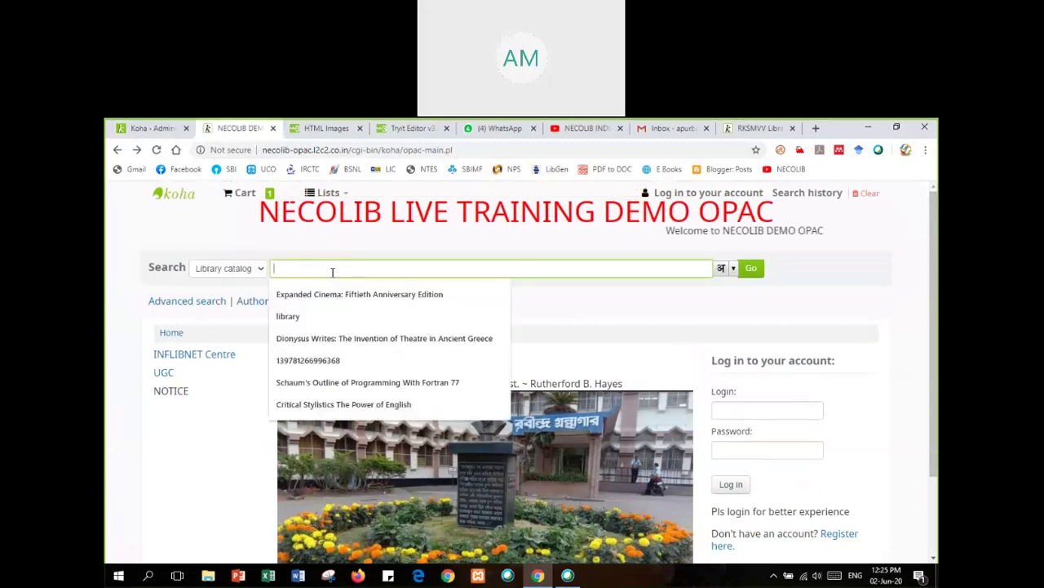
left_click(359, 293)
key("Return")
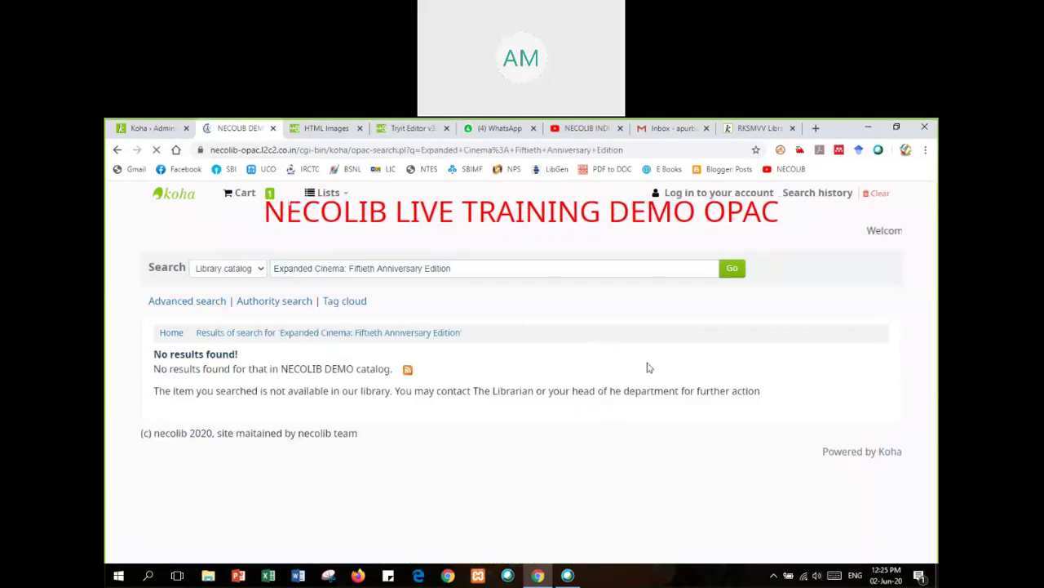
left_click(158, 151)
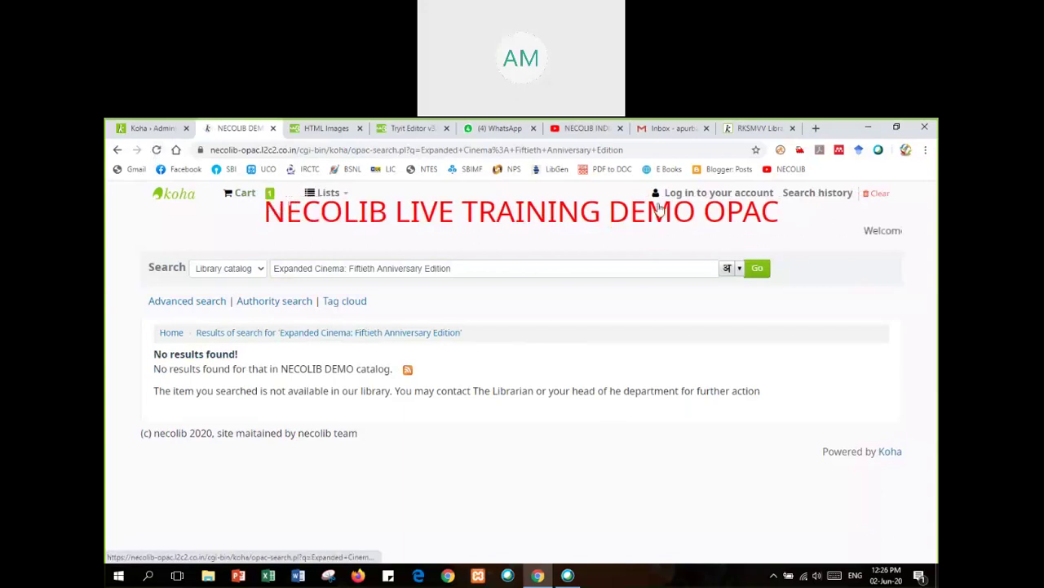
- Go back to the OPAC preferences, check the options selected for SocialNetworks, and save all OPAC preferences again
left_click(138, 131)
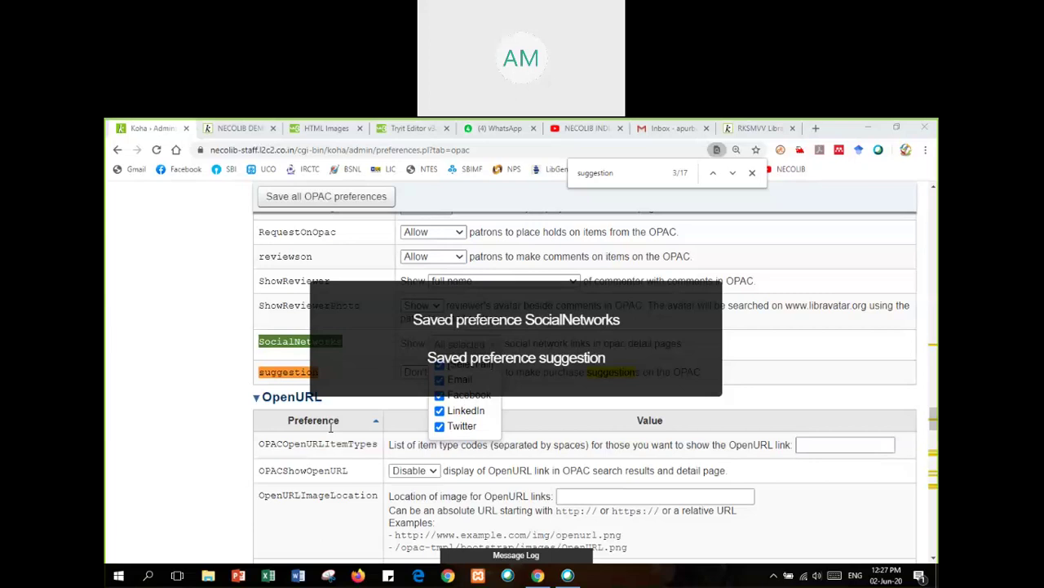
left_click(216, 349)
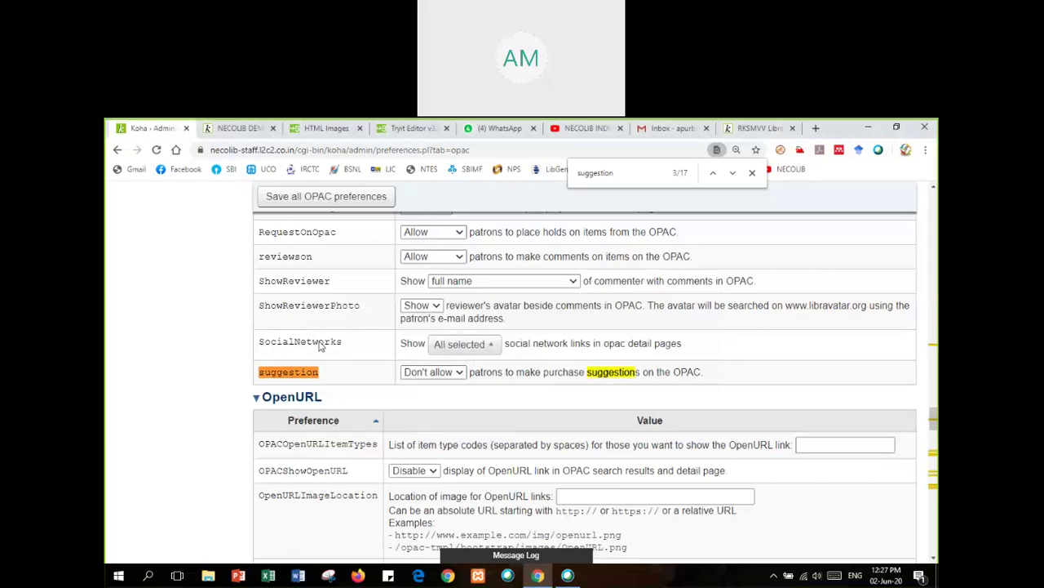
double_click(321, 346)
left_click(493, 346)
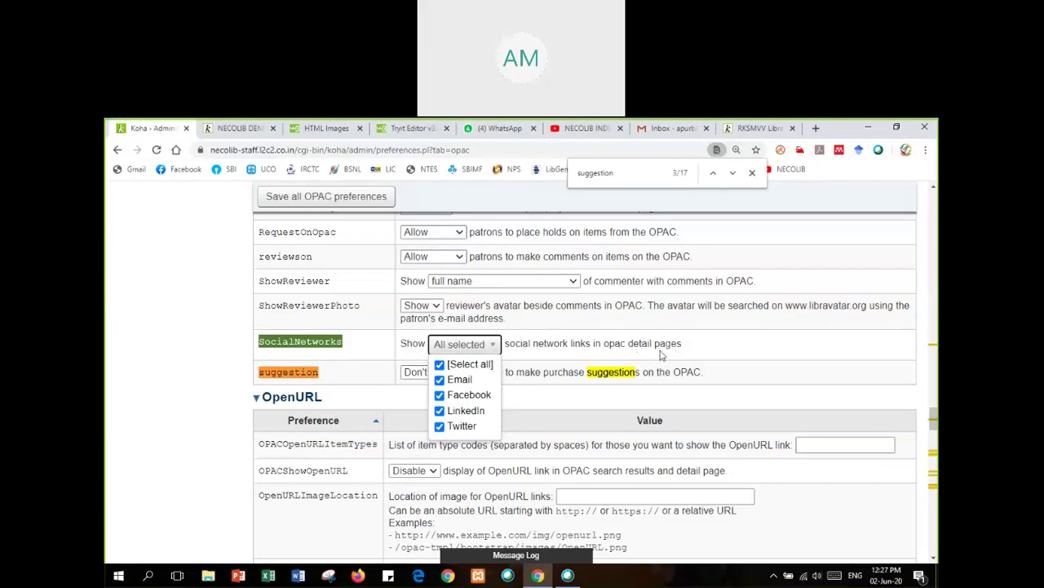
left_click(344, 200)
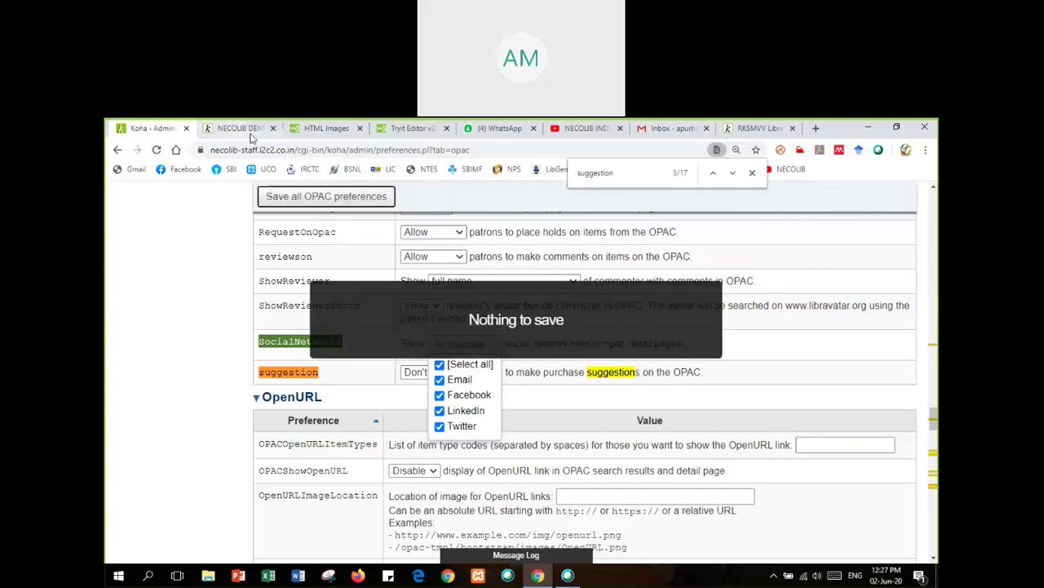
left_click(240, 128)
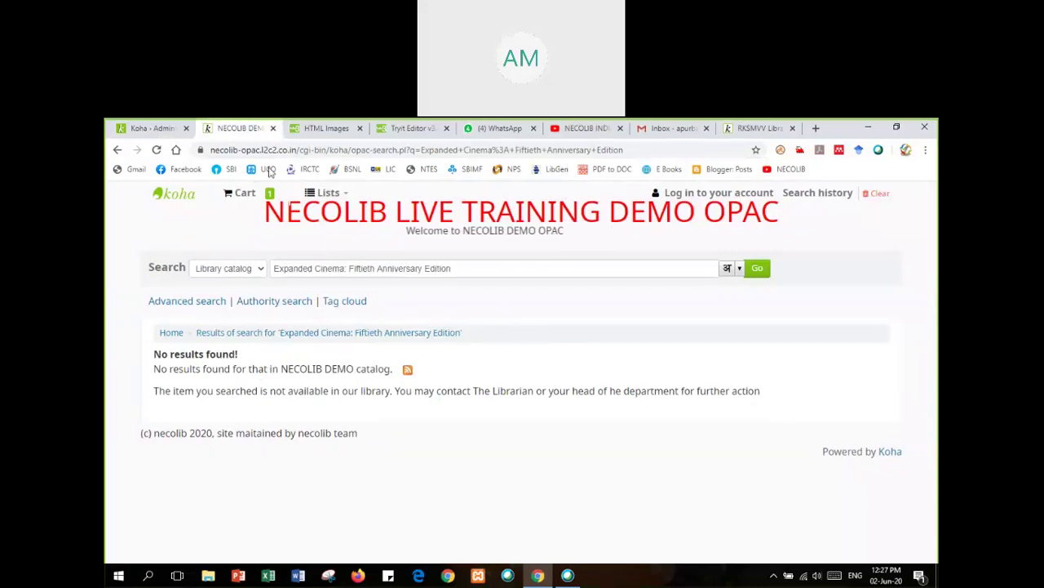
left_click(151, 128)
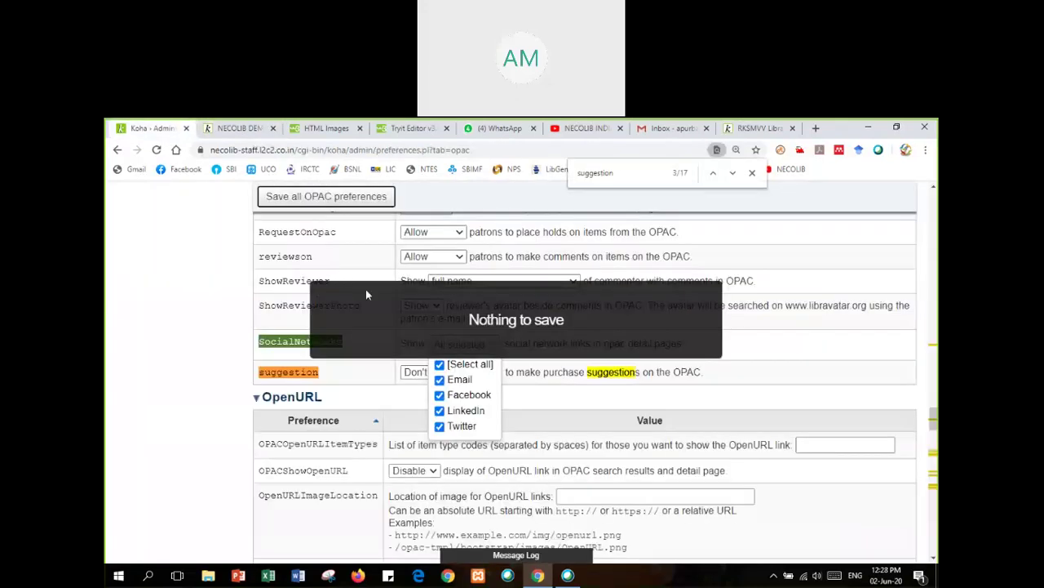
- Leave the OPAC preferences and go to the home page of the Koha staff client
scroll(178, 281, "up", 15)
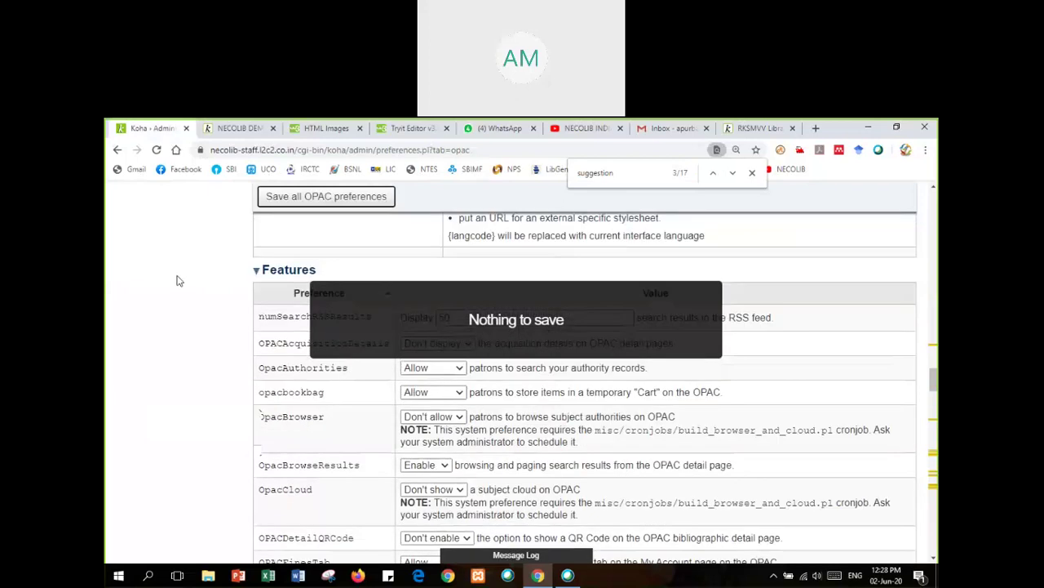
scroll(178, 280, "up", 10)
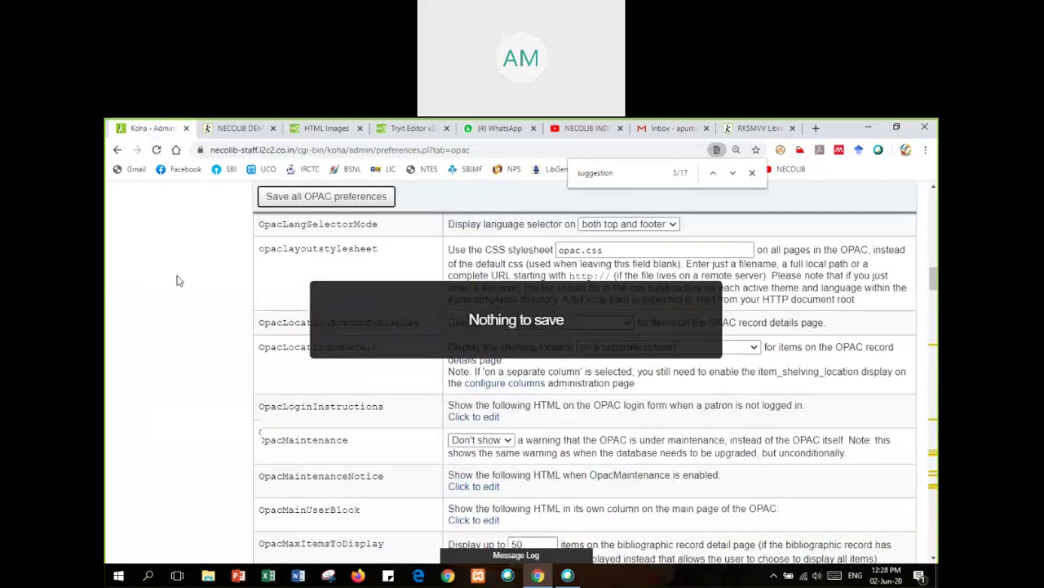
scroll(180, 281, "up", 8)
left_click(122, 299)
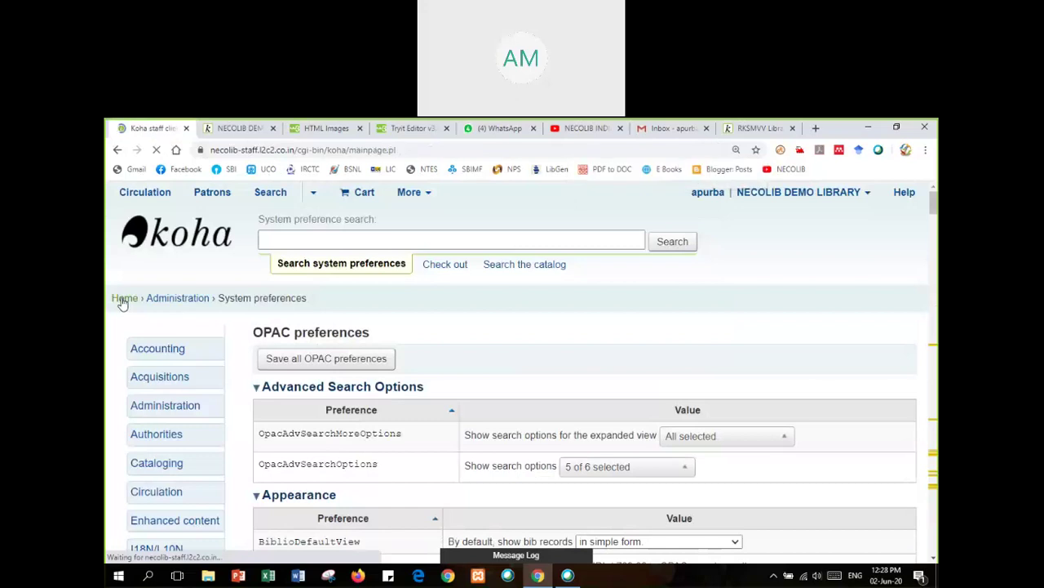
- Search the demo OPAC's library catalog for "trial library" and examine the share links on the record's detail page
left_click(245, 128)
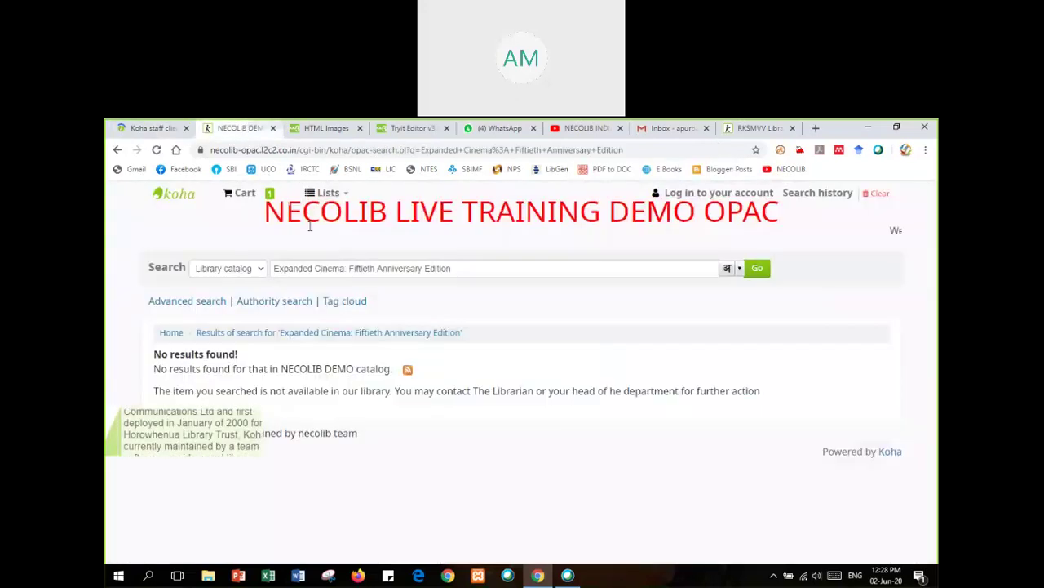
triple_click(328, 272)
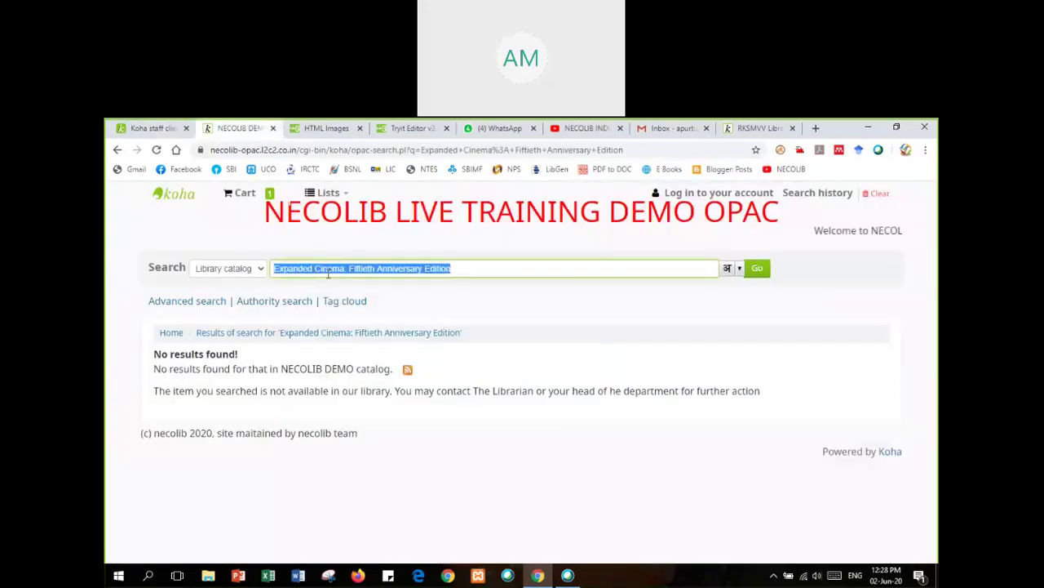
type("trail")
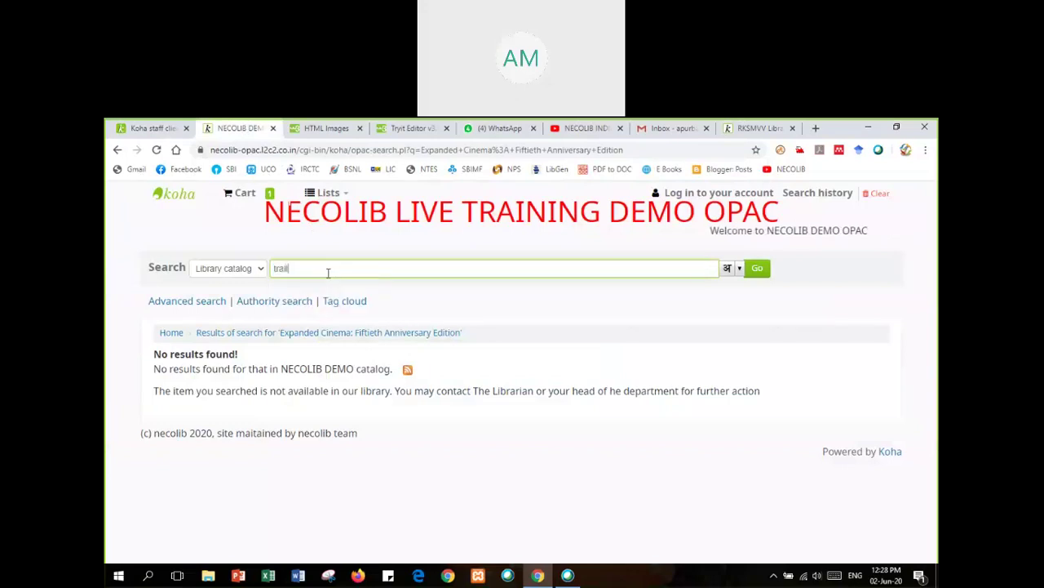
key("BackSpace")
key("BackSpace")
key("BackSpace")
type("ial")
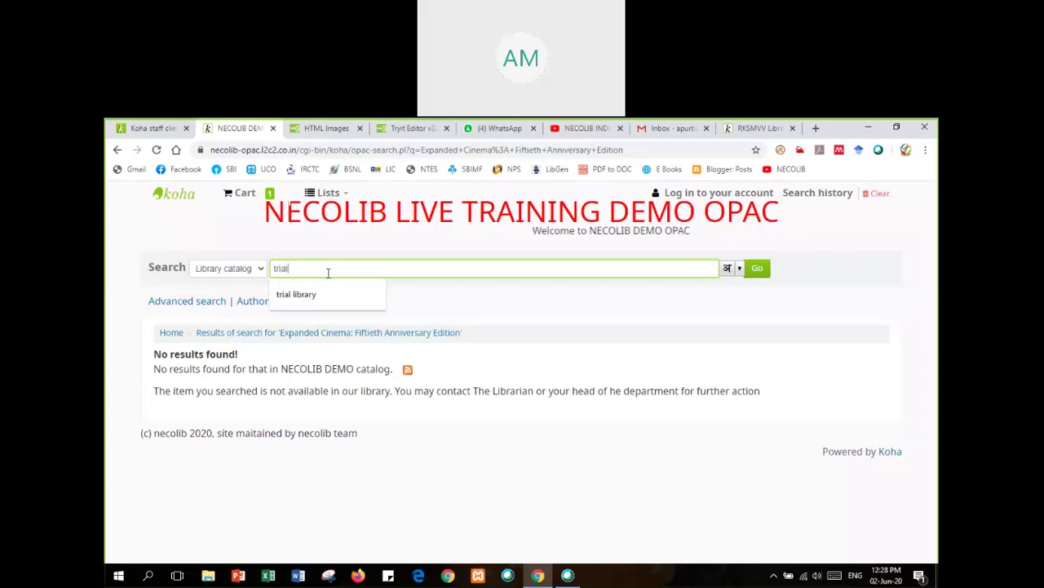
left_click(319, 293)
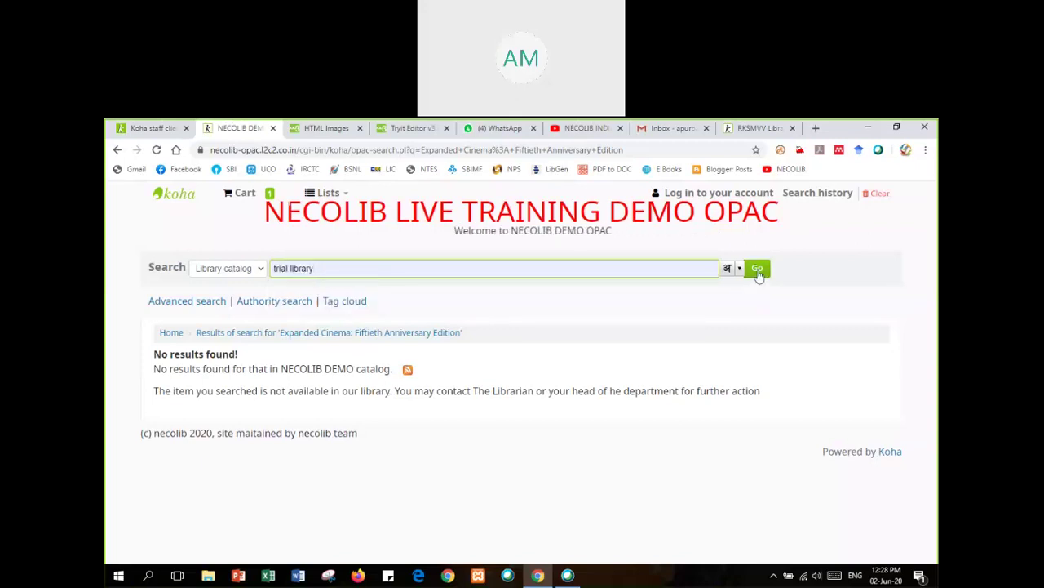
left_click(757, 269)
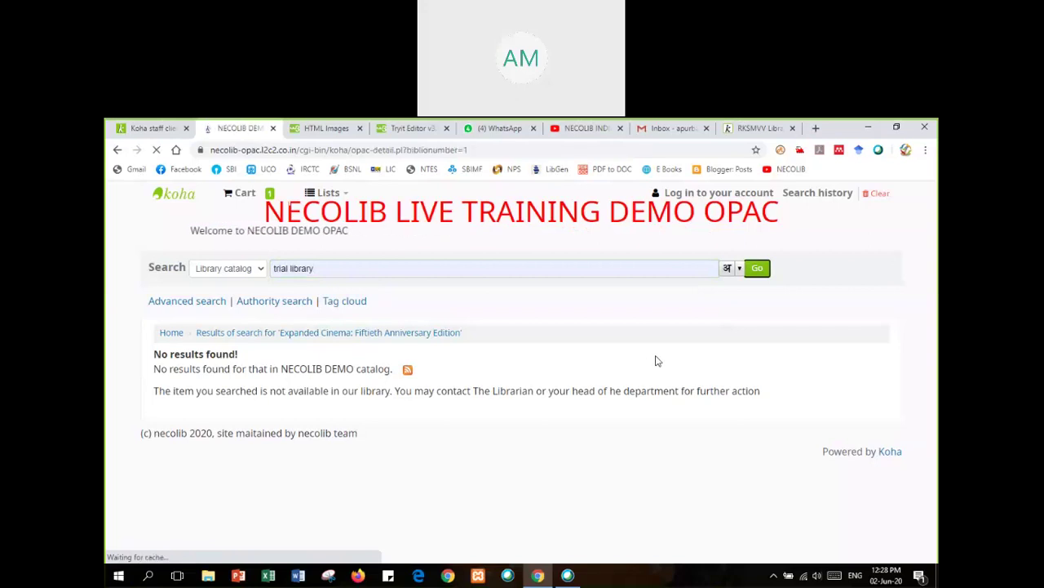
scroll(658, 360, "down", 1)
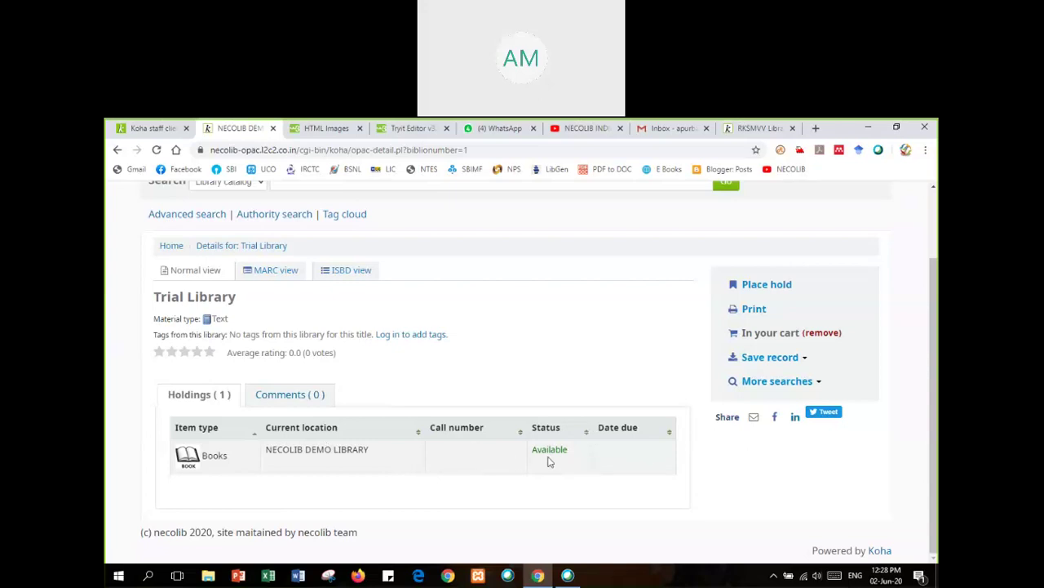
- Return to the Koha staff client, open the Koha administration page and look over its sections
left_click(151, 131)
scroll(428, 359, "down", 3)
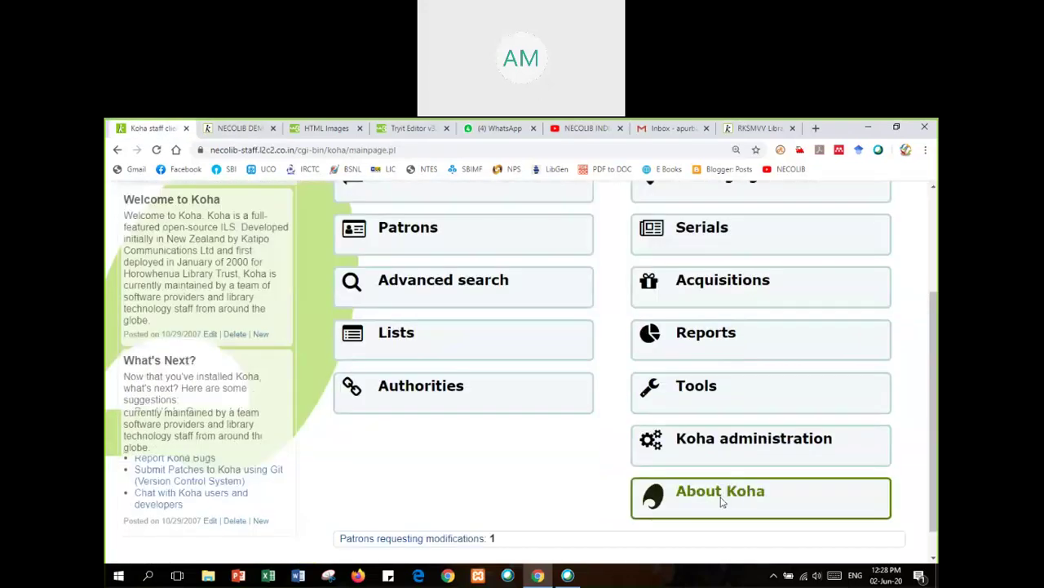
left_click(721, 425)
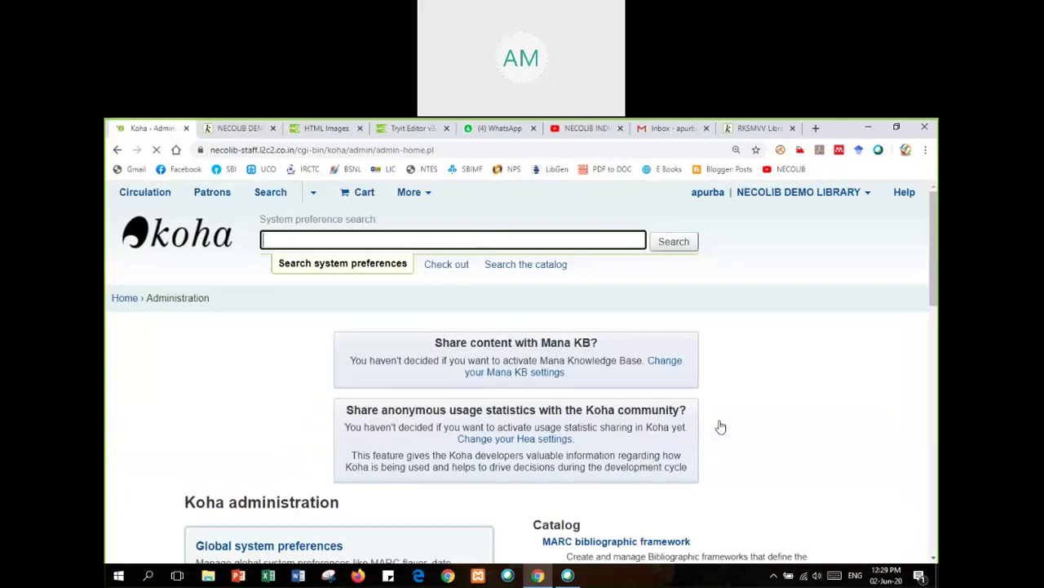
scroll(710, 426, "down", 1)
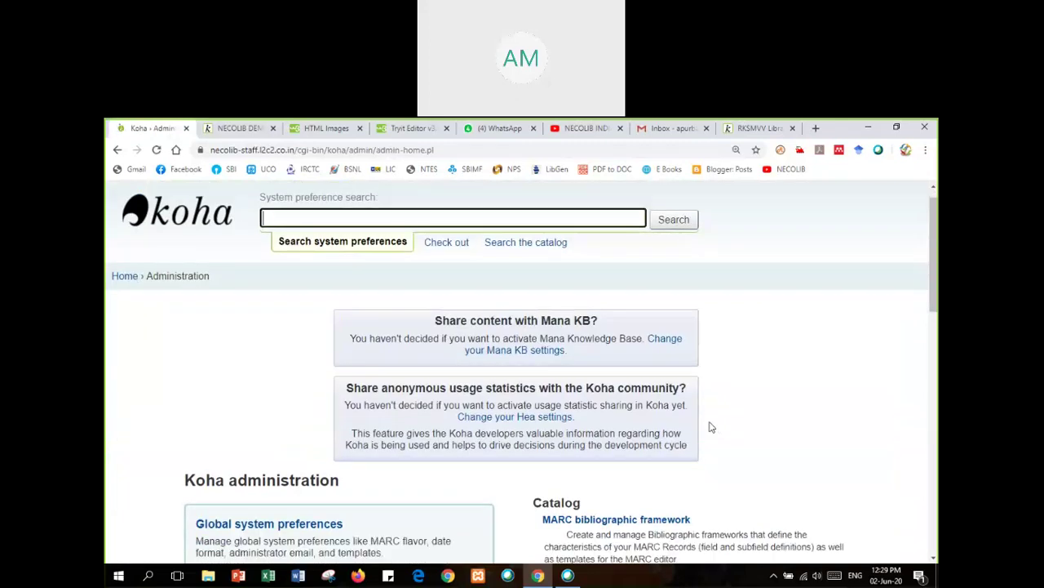
scroll(710, 425, "down", 3)
scroll(490, 400, "up", 2)
scroll(538, 402, "down", 5)
scroll(520, 398, "up", 5)
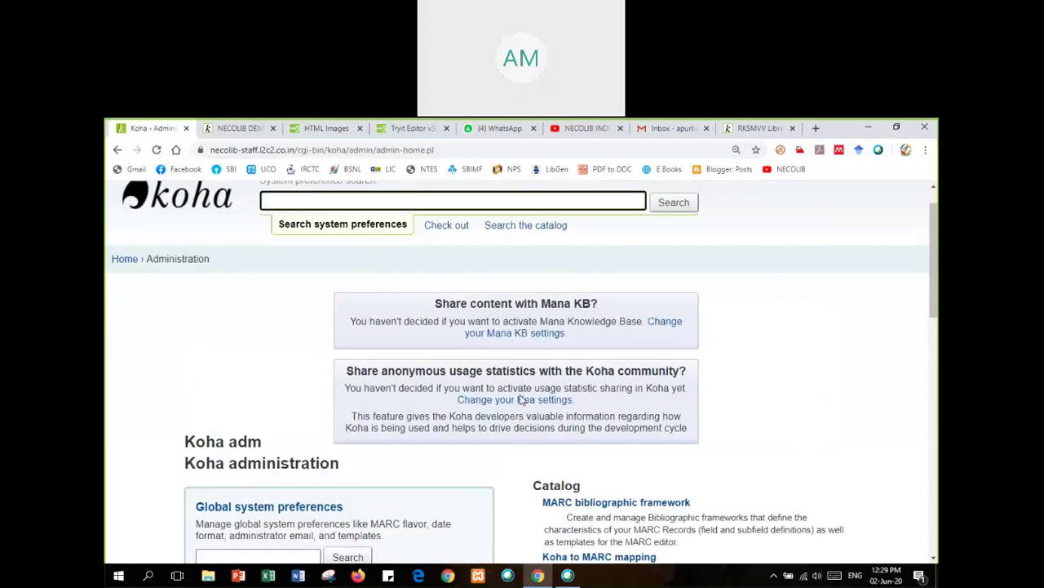
scroll(519, 400, "up", 1)
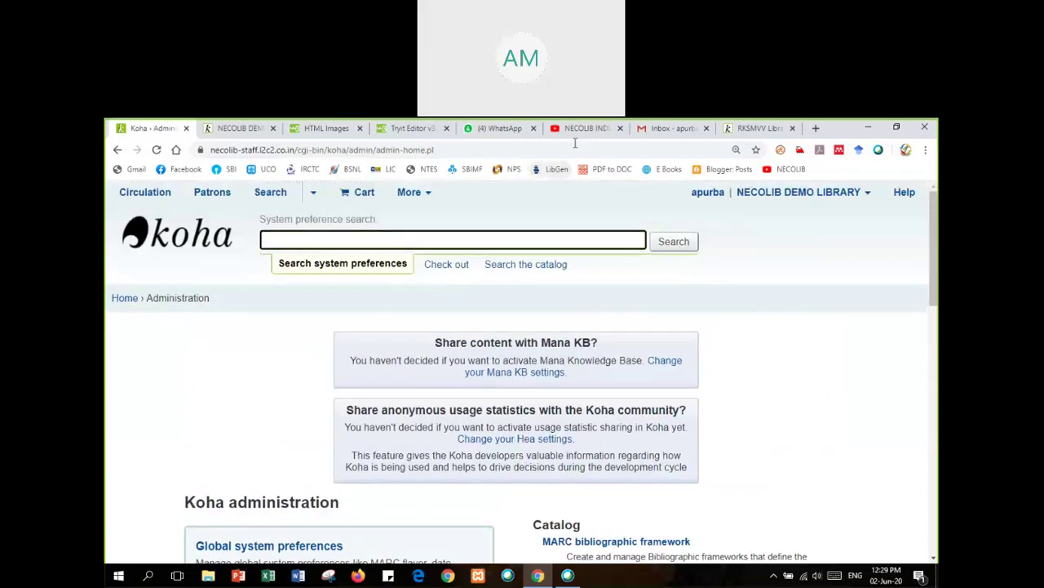